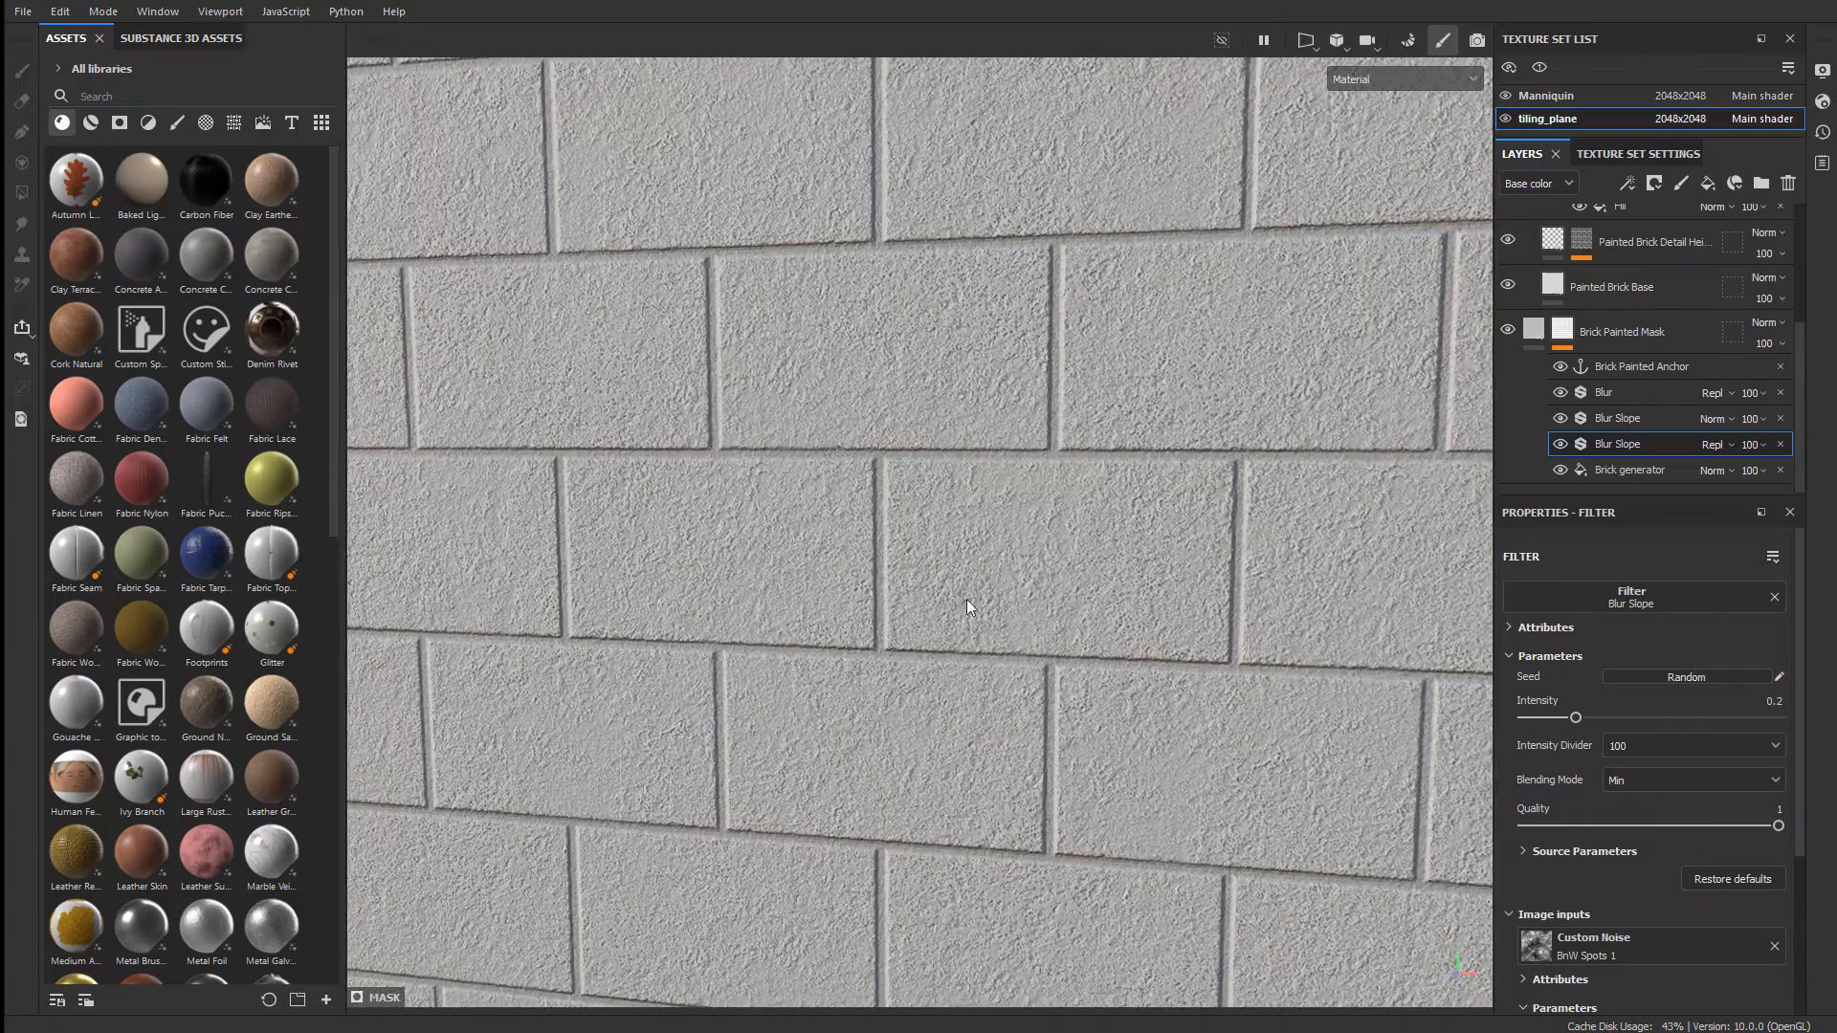
# - Examine the finished painted brick wall from several distances and angles, including next to the mannequin
pyautogui.moveTo(966, 600)
pyautogui.keyDown('alt'); pyautogui.mouseDown(button='right')
pyautogui.moveTo(1164, 640)
pyautogui.moveTo(943, 574)
pyautogui.mouseUp(button='right'); pyautogui.keyUp('alt')
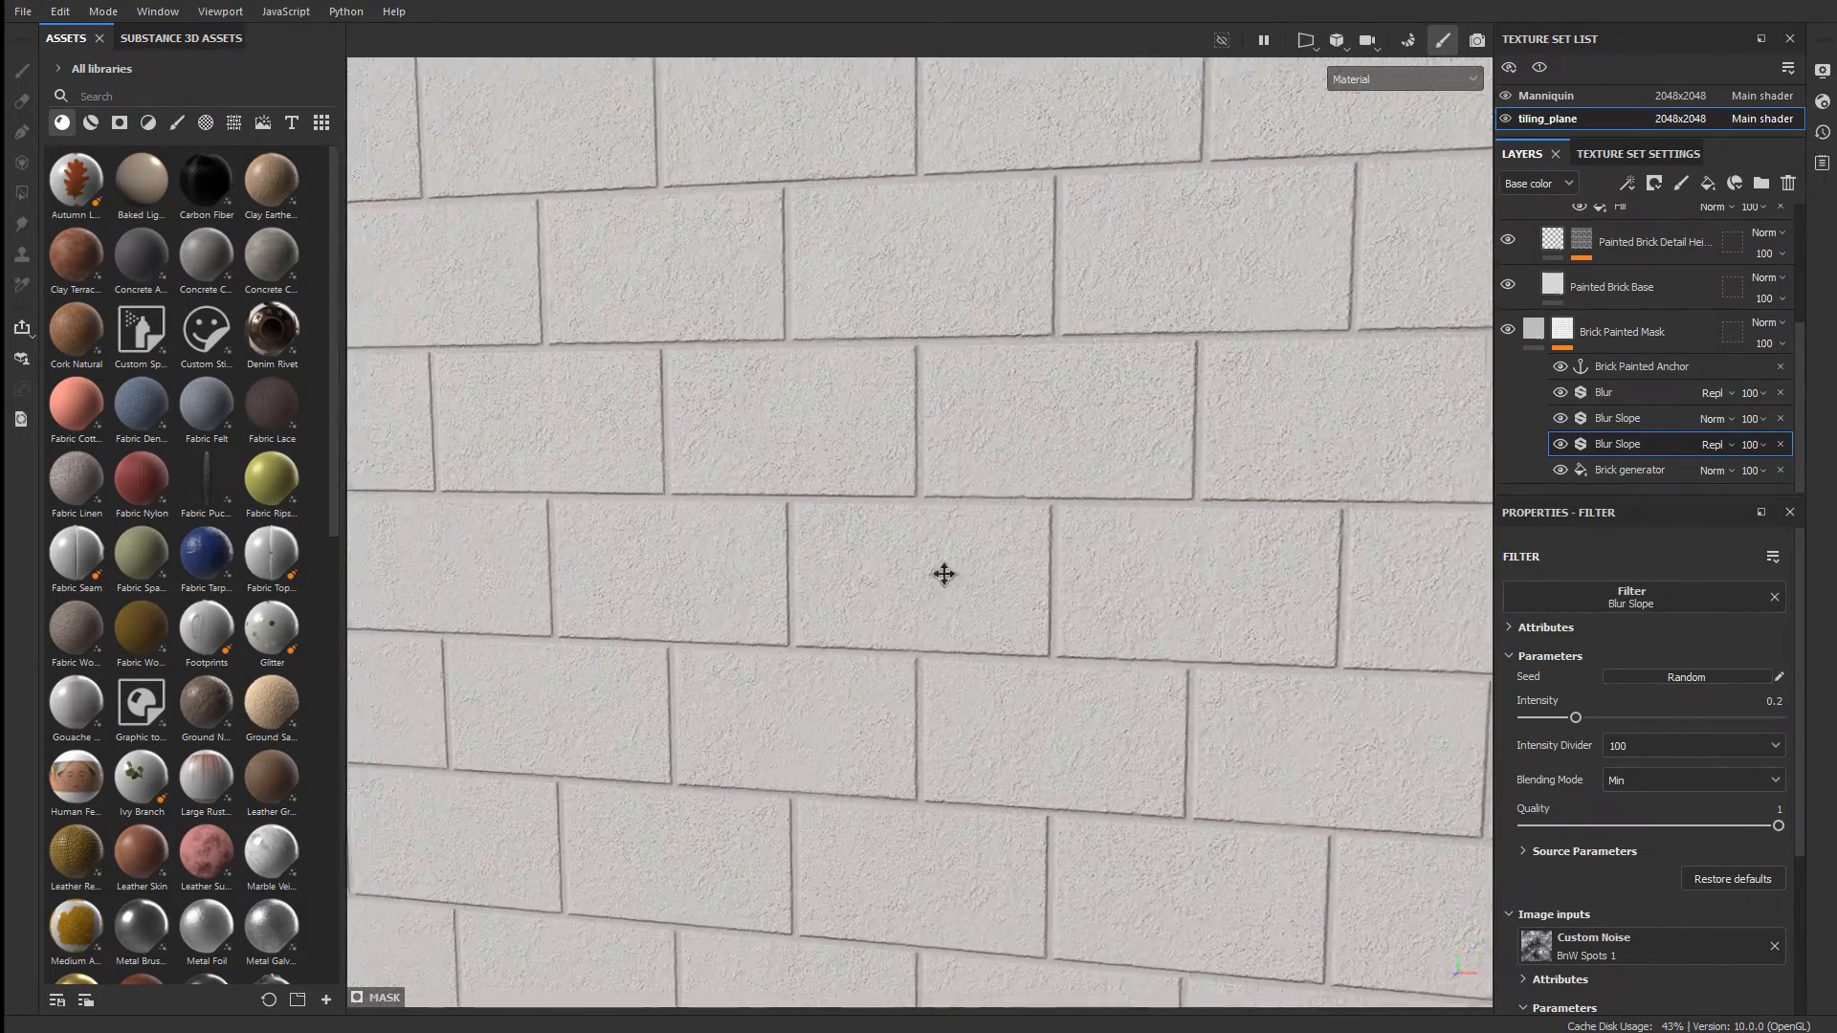
pyautogui.keyDown('alt'); pyautogui.moveTo(943, 574); pyautogui.dragTo(1213, 545, button='middle'); pyautogui.keyUp('alt')
pyautogui.keyDown('alt'); pyautogui.moveTo(1213, 545); pyautogui.dragTo(1323, 549); pyautogui.keyUp('alt')
pyautogui.keyDown('alt'); pyautogui.moveTo(1322, 549); pyautogui.dragTo(1117, 537, button='middle'); pyautogui.keyUp('alt')
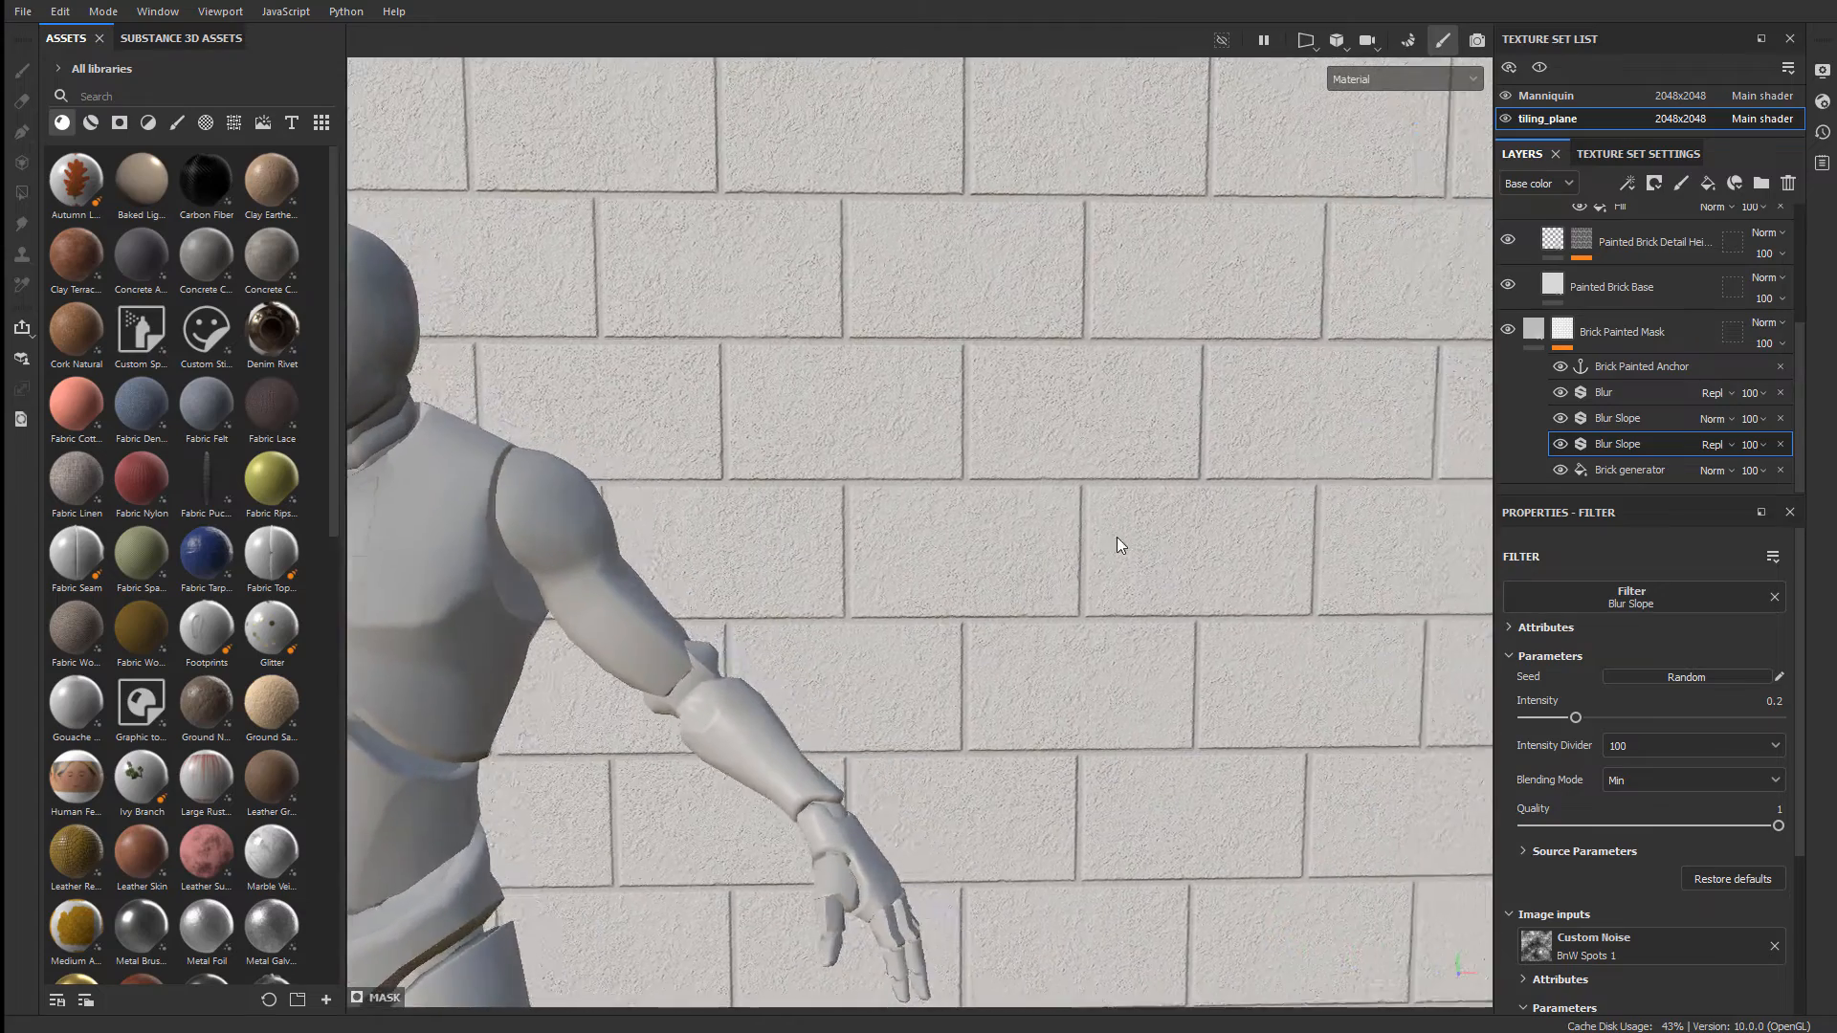
pyautogui.keyDown('alt'); pyautogui.moveTo(1116, 536); pyautogui.dragTo(1341, 541); pyautogui.keyUp('alt')
pyautogui.keyDown('alt'); pyautogui.moveTo(1341, 541); pyautogui.dragTo(1044, 479, button='right'); pyautogui.keyUp('alt')
pyautogui.keyDown('alt'); pyautogui.moveTo(1045, 479); pyautogui.dragTo(1039, 540, button='middle'); pyautogui.keyUp('alt')
pyautogui.keyDown('alt'); pyautogui.moveTo(1039, 541); pyautogui.dragTo(932, 505); pyautogui.keyUp('alt')
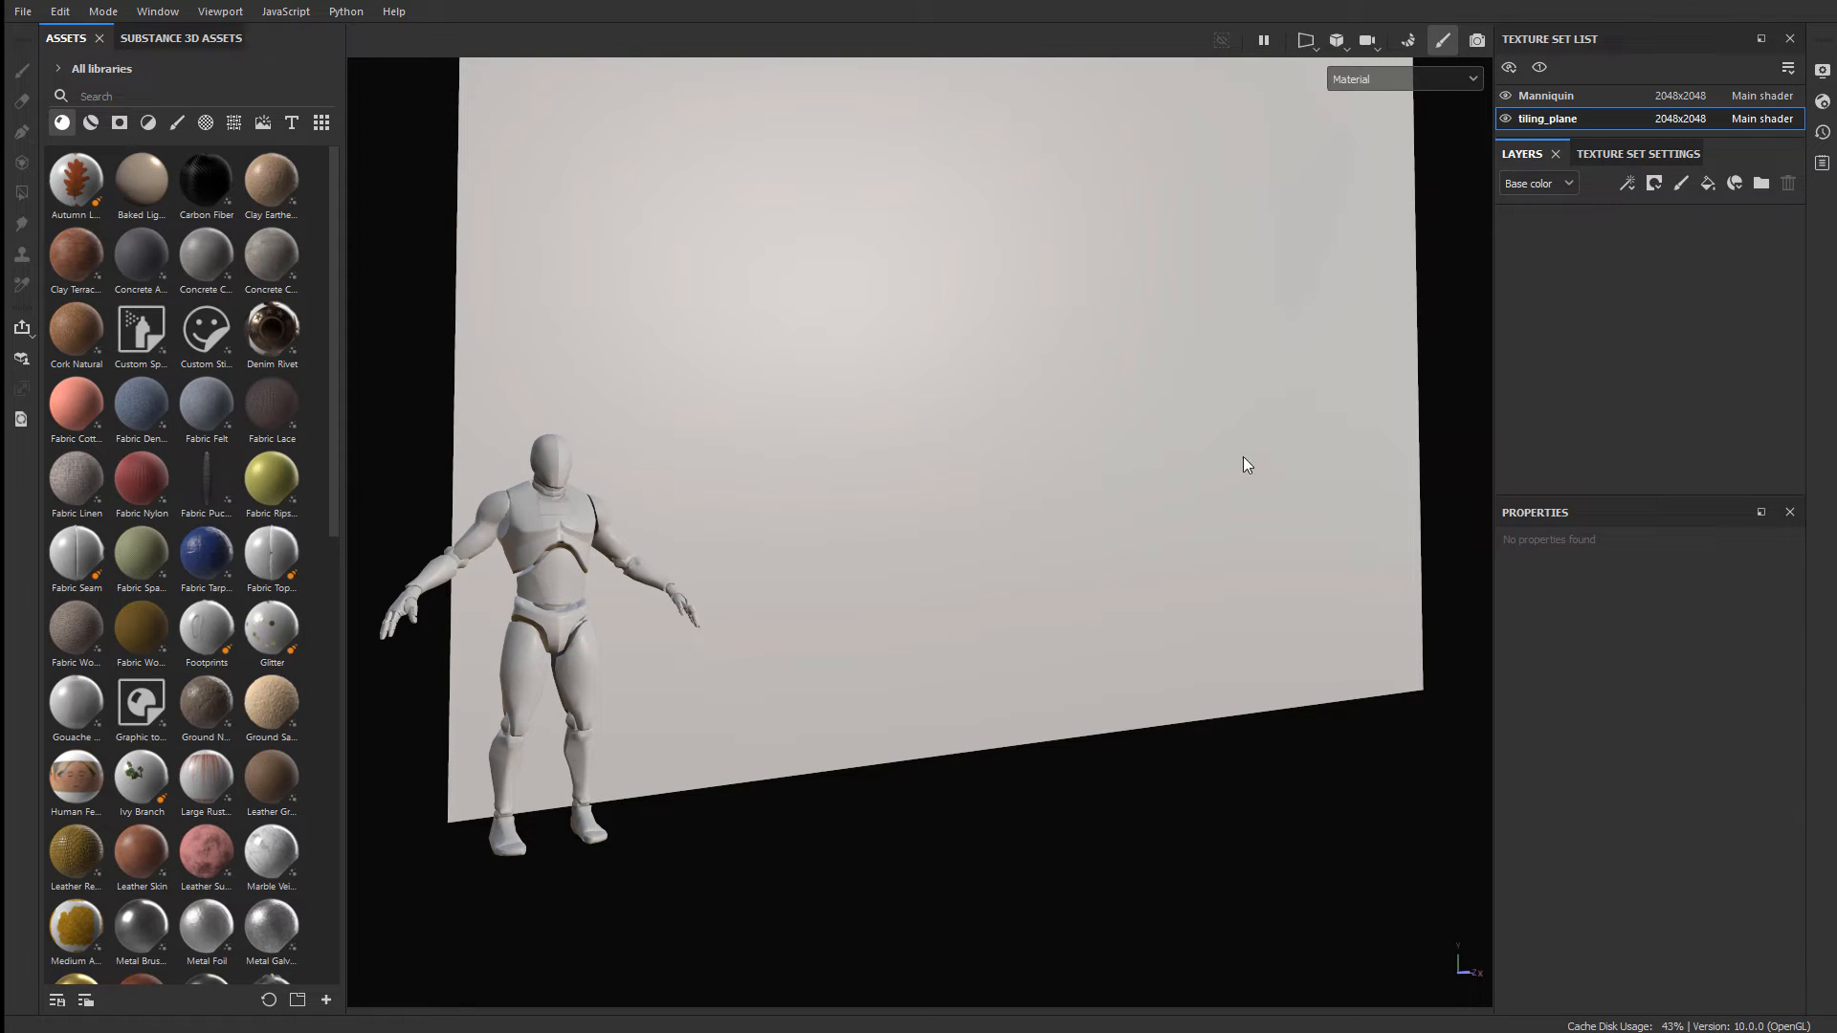
# - Inspect the blank tiling plane and compare its scale with the mannequin
pyautogui.keyDown('alt'); pyautogui.moveTo(1242, 459); pyautogui.dragTo(794, 611); pyautogui.keyUp('alt')
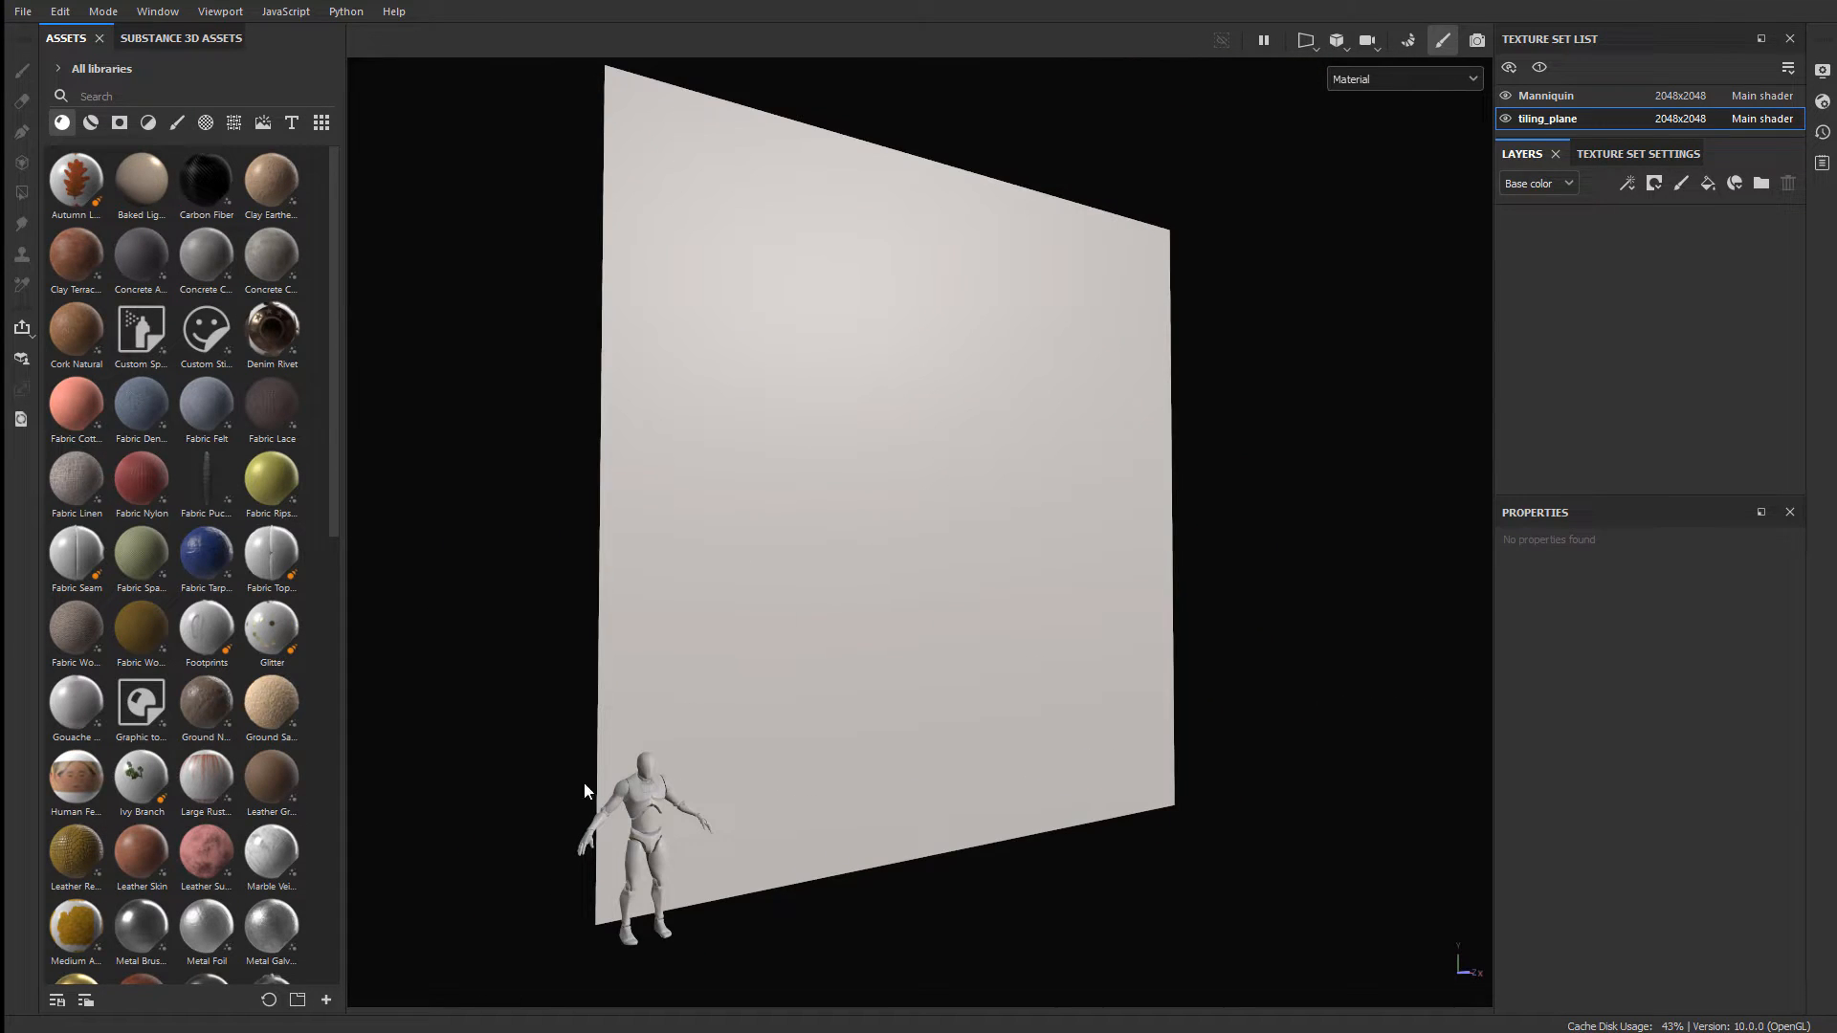
pyautogui.keyDown('alt'); pyautogui.moveTo(756, 797); pyautogui.dragTo(786, 660, button='middle'); pyautogui.keyUp('alt')
pyautogui.keyDown('alt'); pyautogui.moveTo(830, 647); pyautogui.dragTo(1102, 662, button='right'); pyautogui.keyUp('alt')
pyautogui.keyDown('alt'); pyautogui.moveTo(941, 628); pyautogui.dragTo(1055, 681, button='middle'); pyautogui.keyUp('alt')
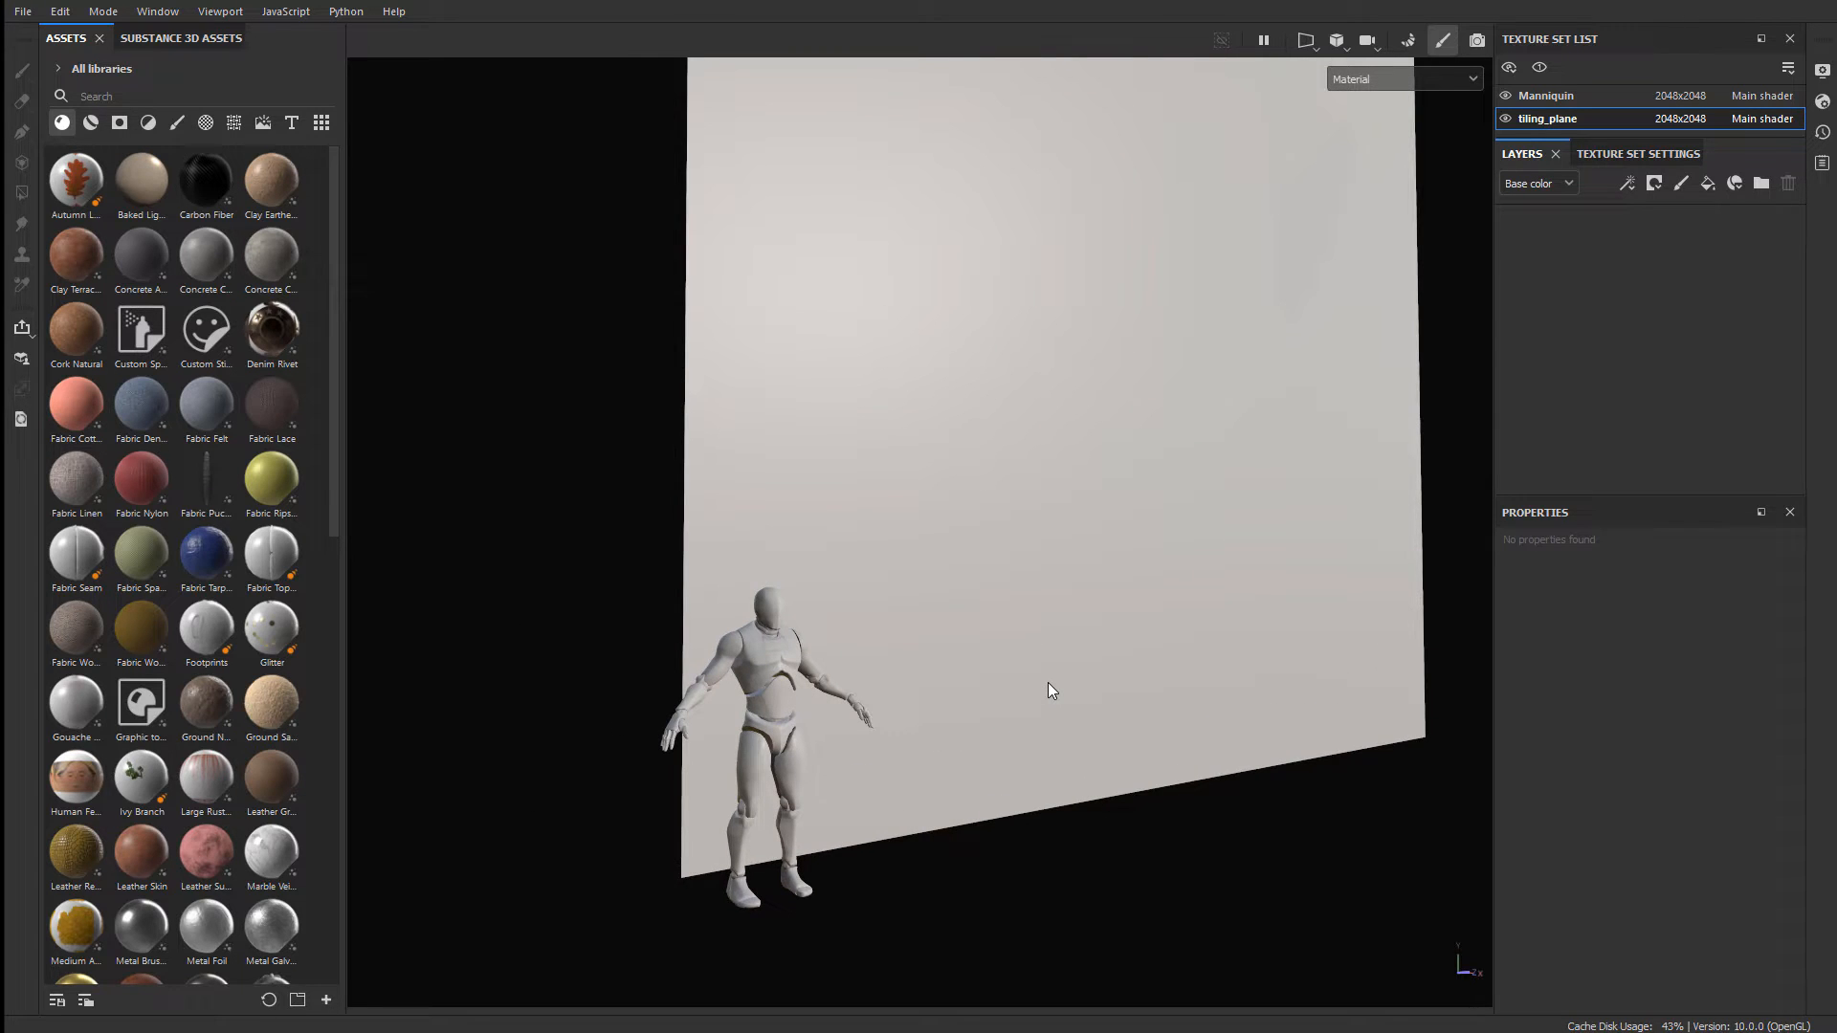
pyautogui.keyDown('alt'); pyautogui.moveTo(1129, 644); pyautogui.dragTo(951, 578, button='middle'); pyautogui.keyUp('alt')
pyautogui.keyDown('alt'); pyautogui.moveTo(951, 584); pyautogui.dragTo(1209, 628, button='right'); pyautogui.keyUp('alt')
pyautogui.keyDown('alt'); pyautogui.moveTo(1211, 630); pyautogui.dragTo(1228, 649, button='middle'); pyautogui.keyUp('alt')
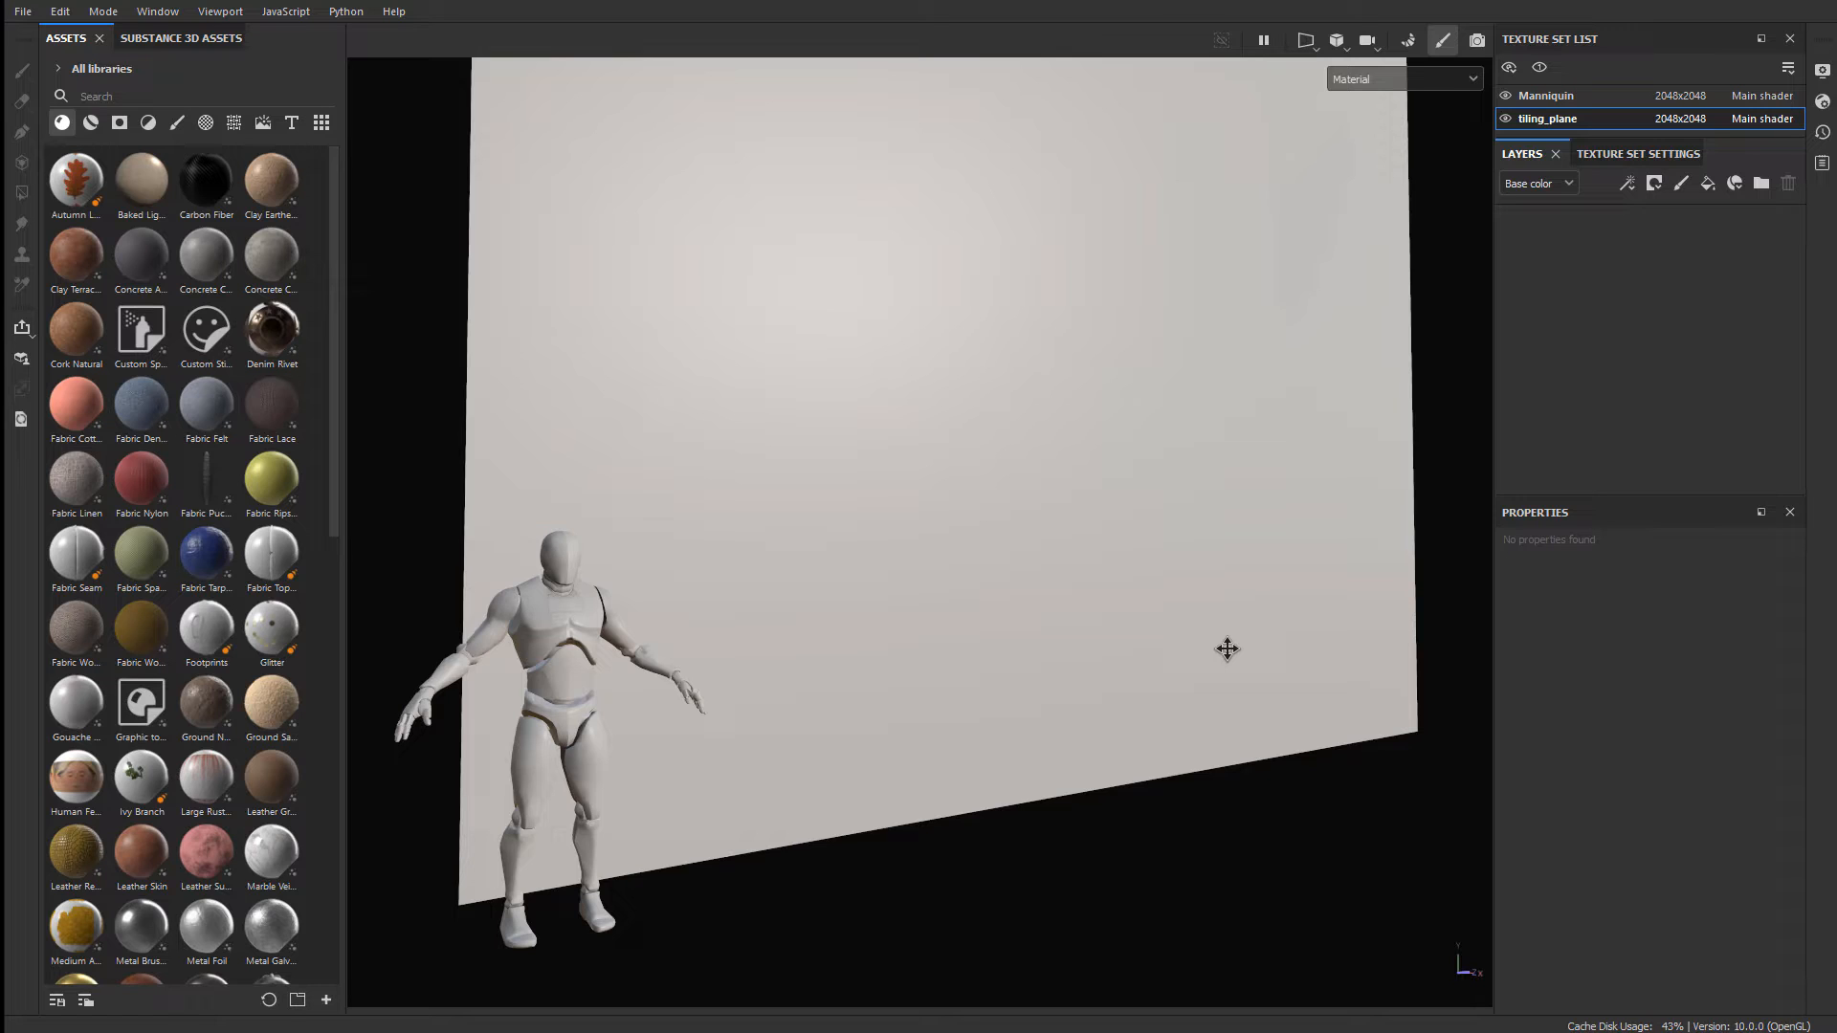
# - Add a fill layer with a black mask to tiling_plane, and add a fill effect to that mask
pyautogui.click(1708, 183)
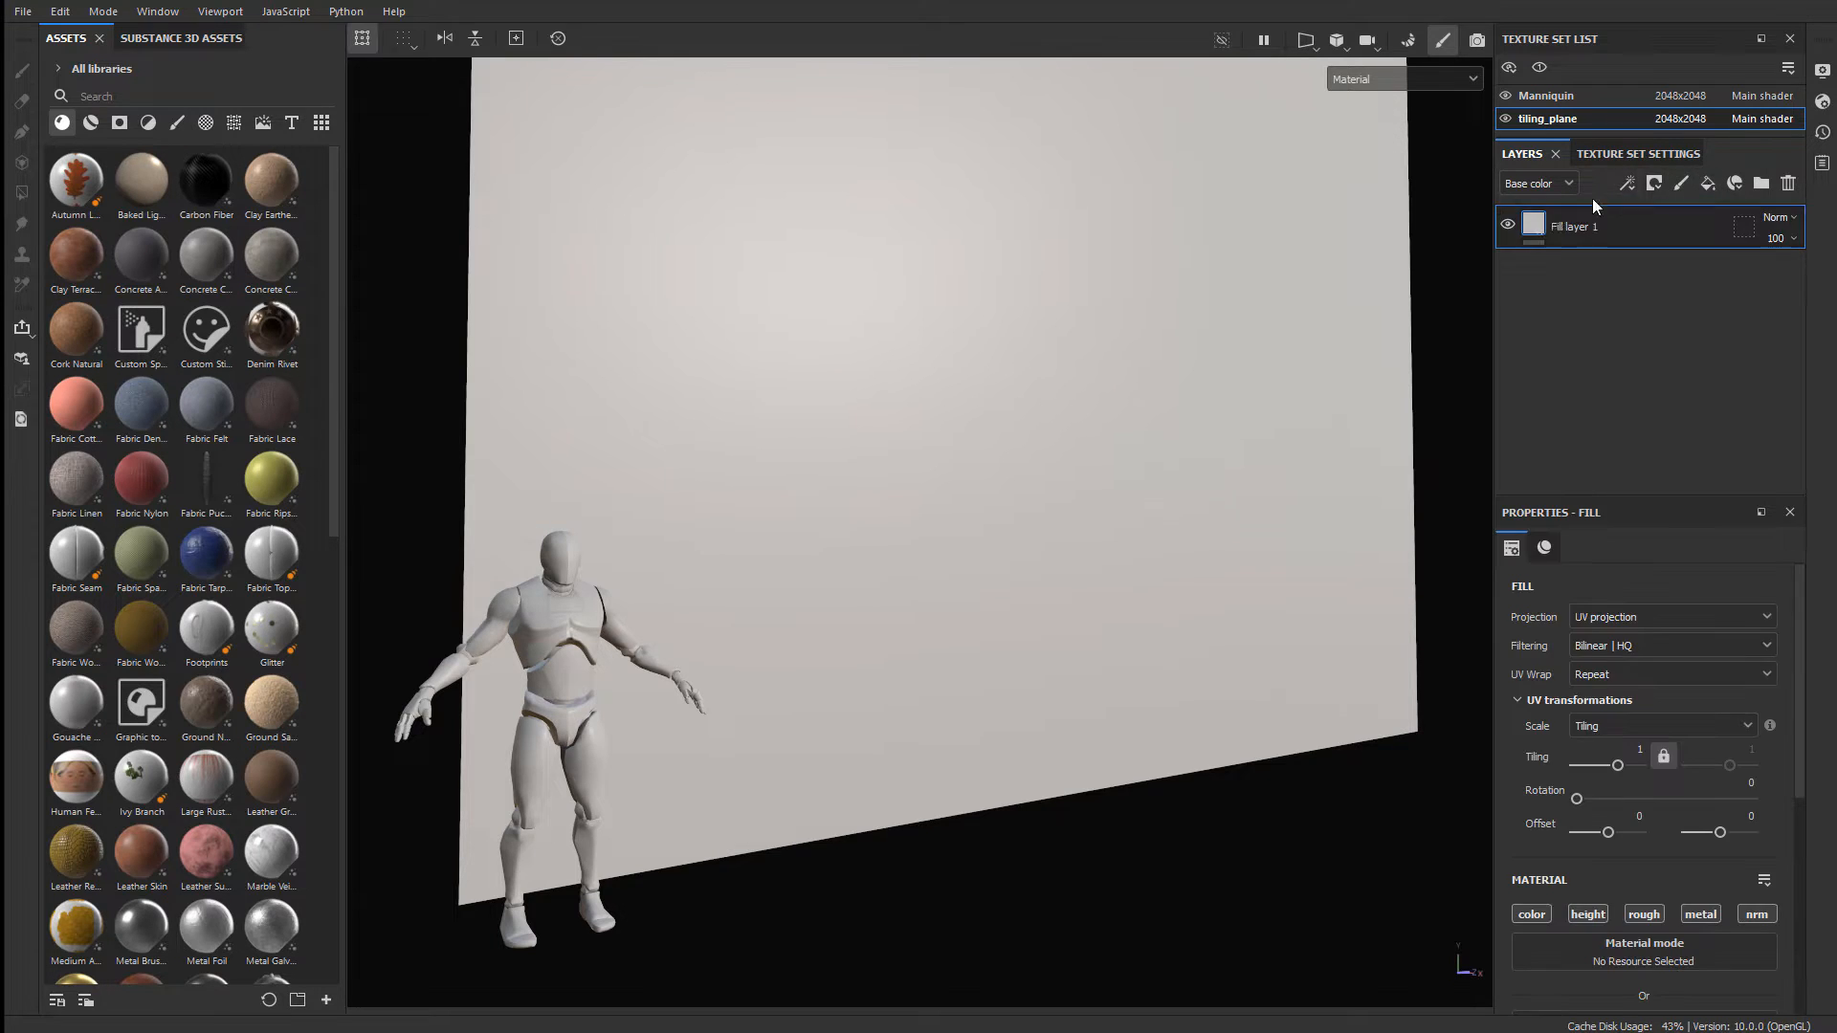
pyautogui.rightClick(1535, 230)
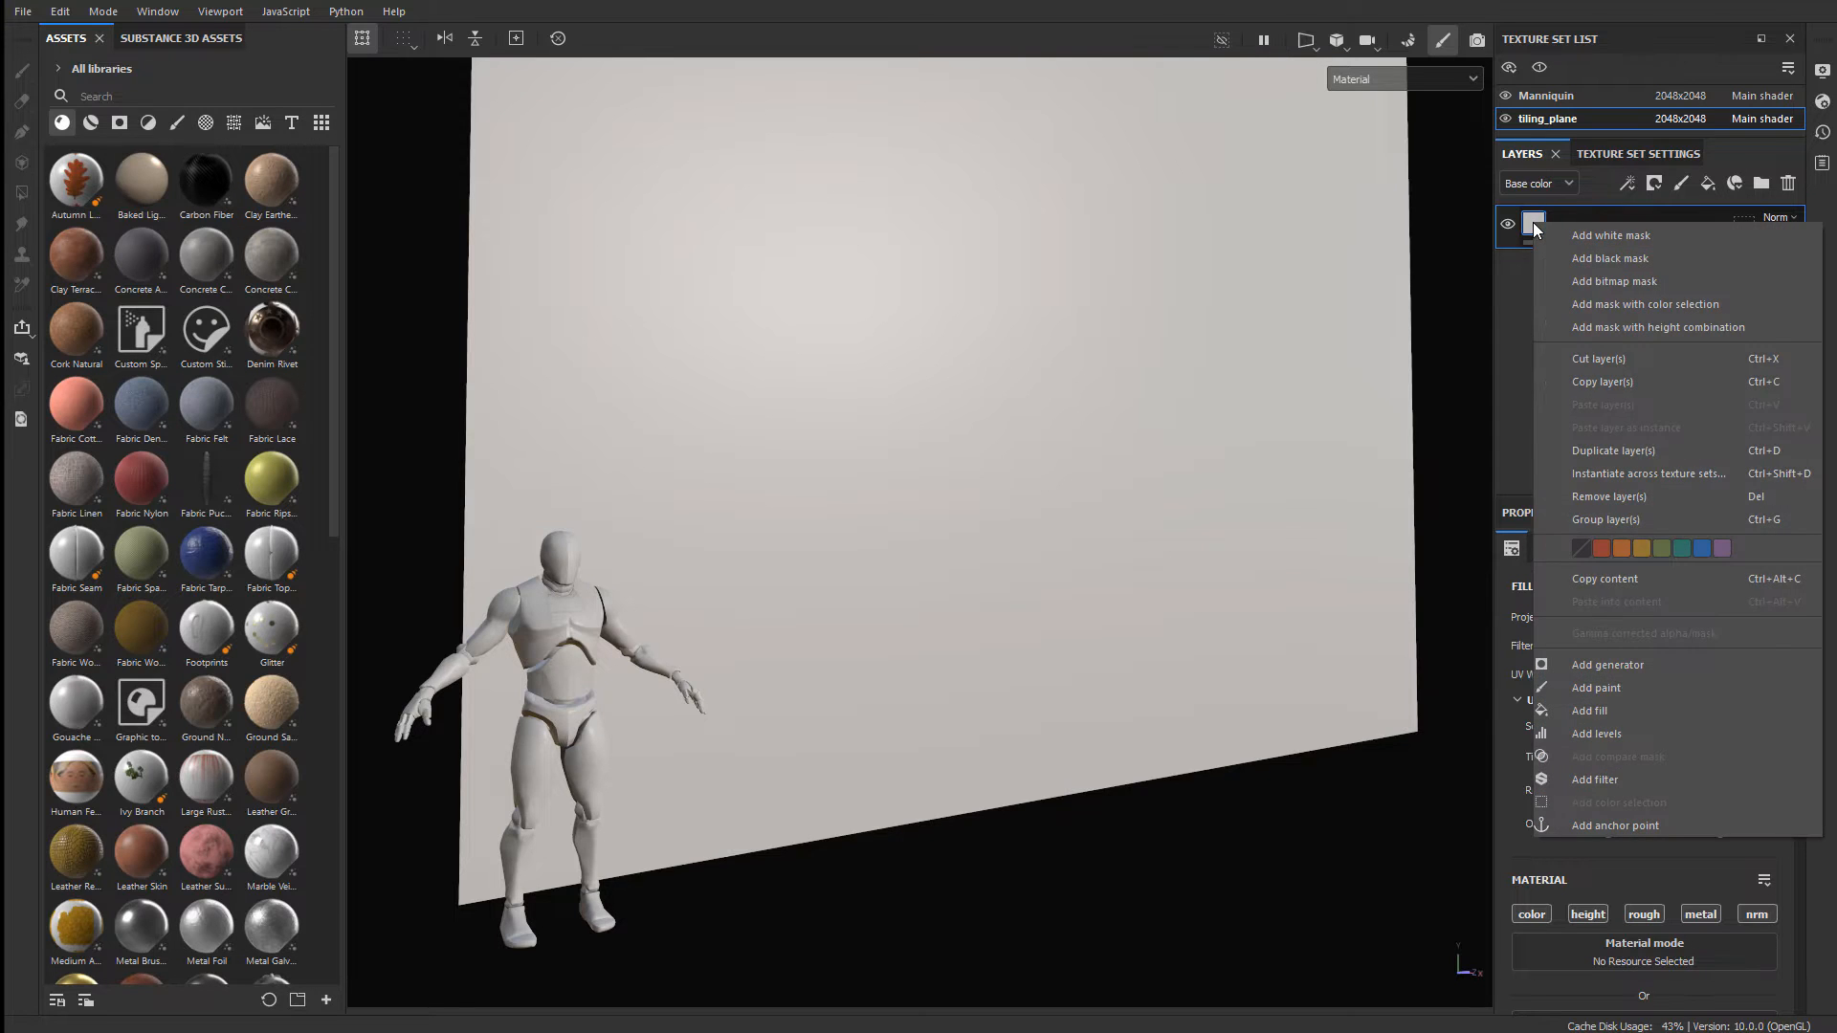
pyautogui.click(1594, 257)
pyautogui.moveTo(1561, 227)
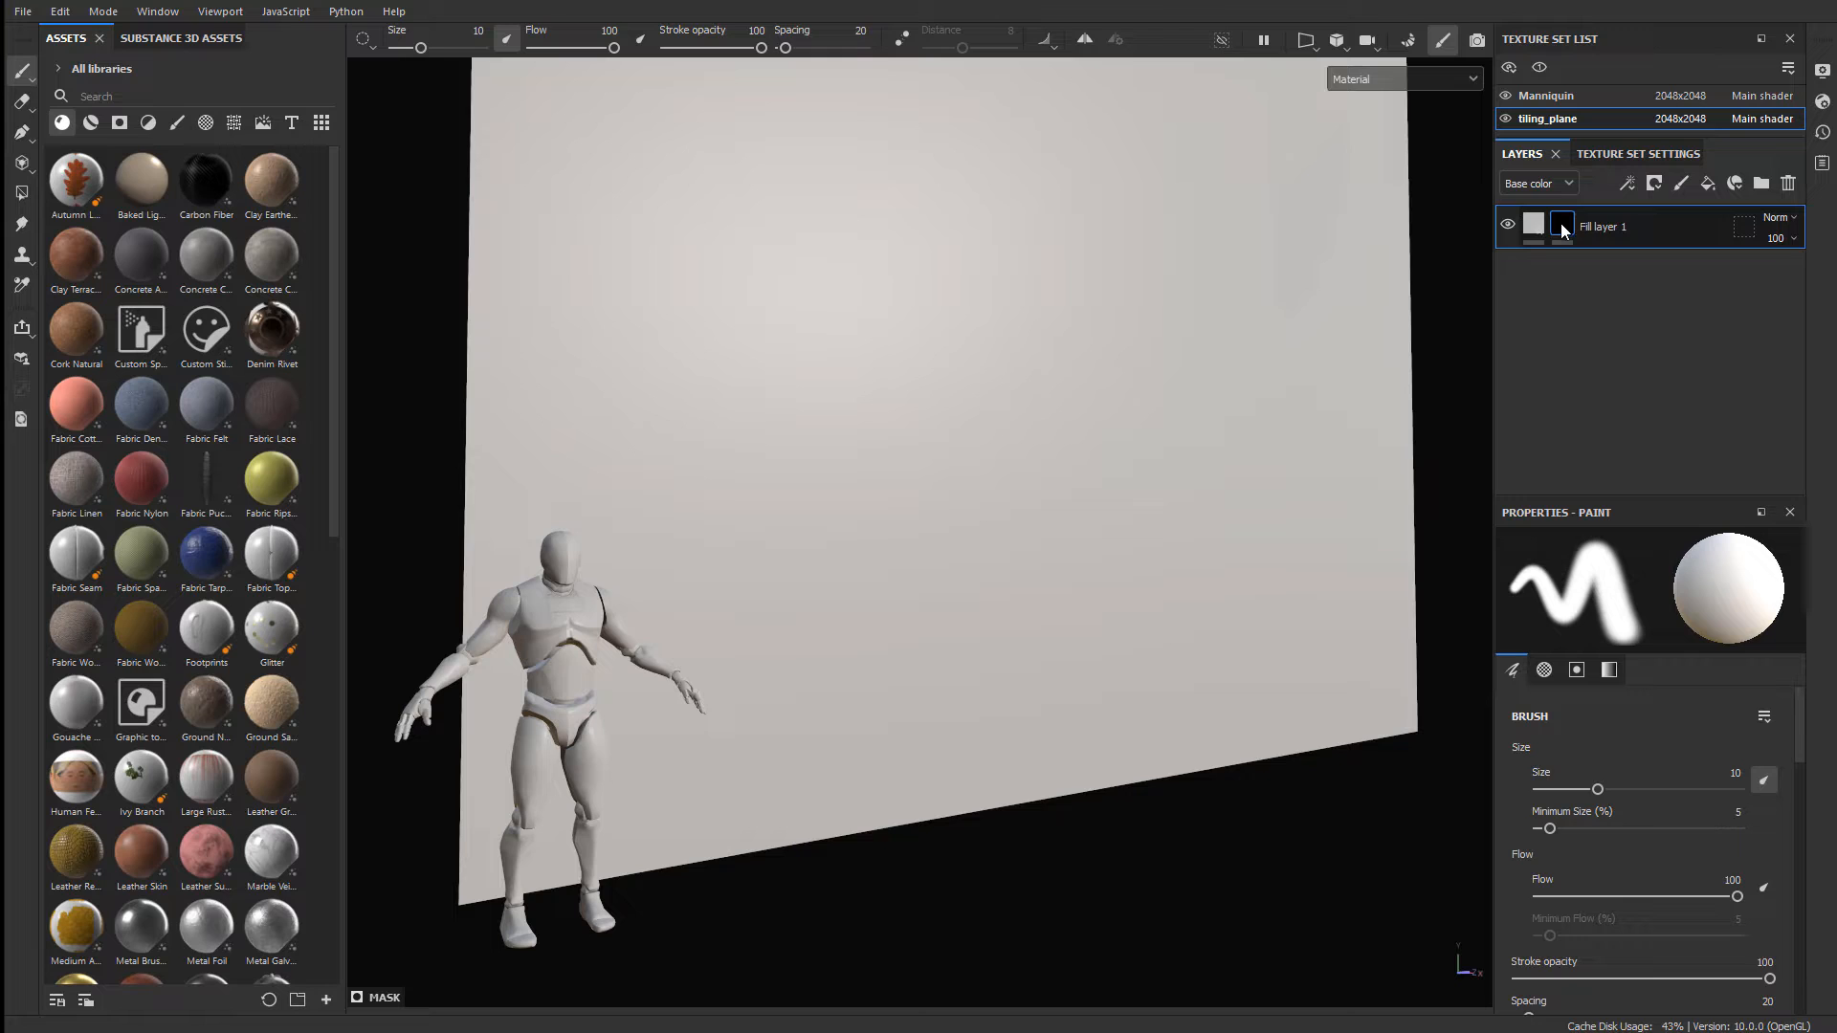
pyautogui.rightClick(1560, 226)
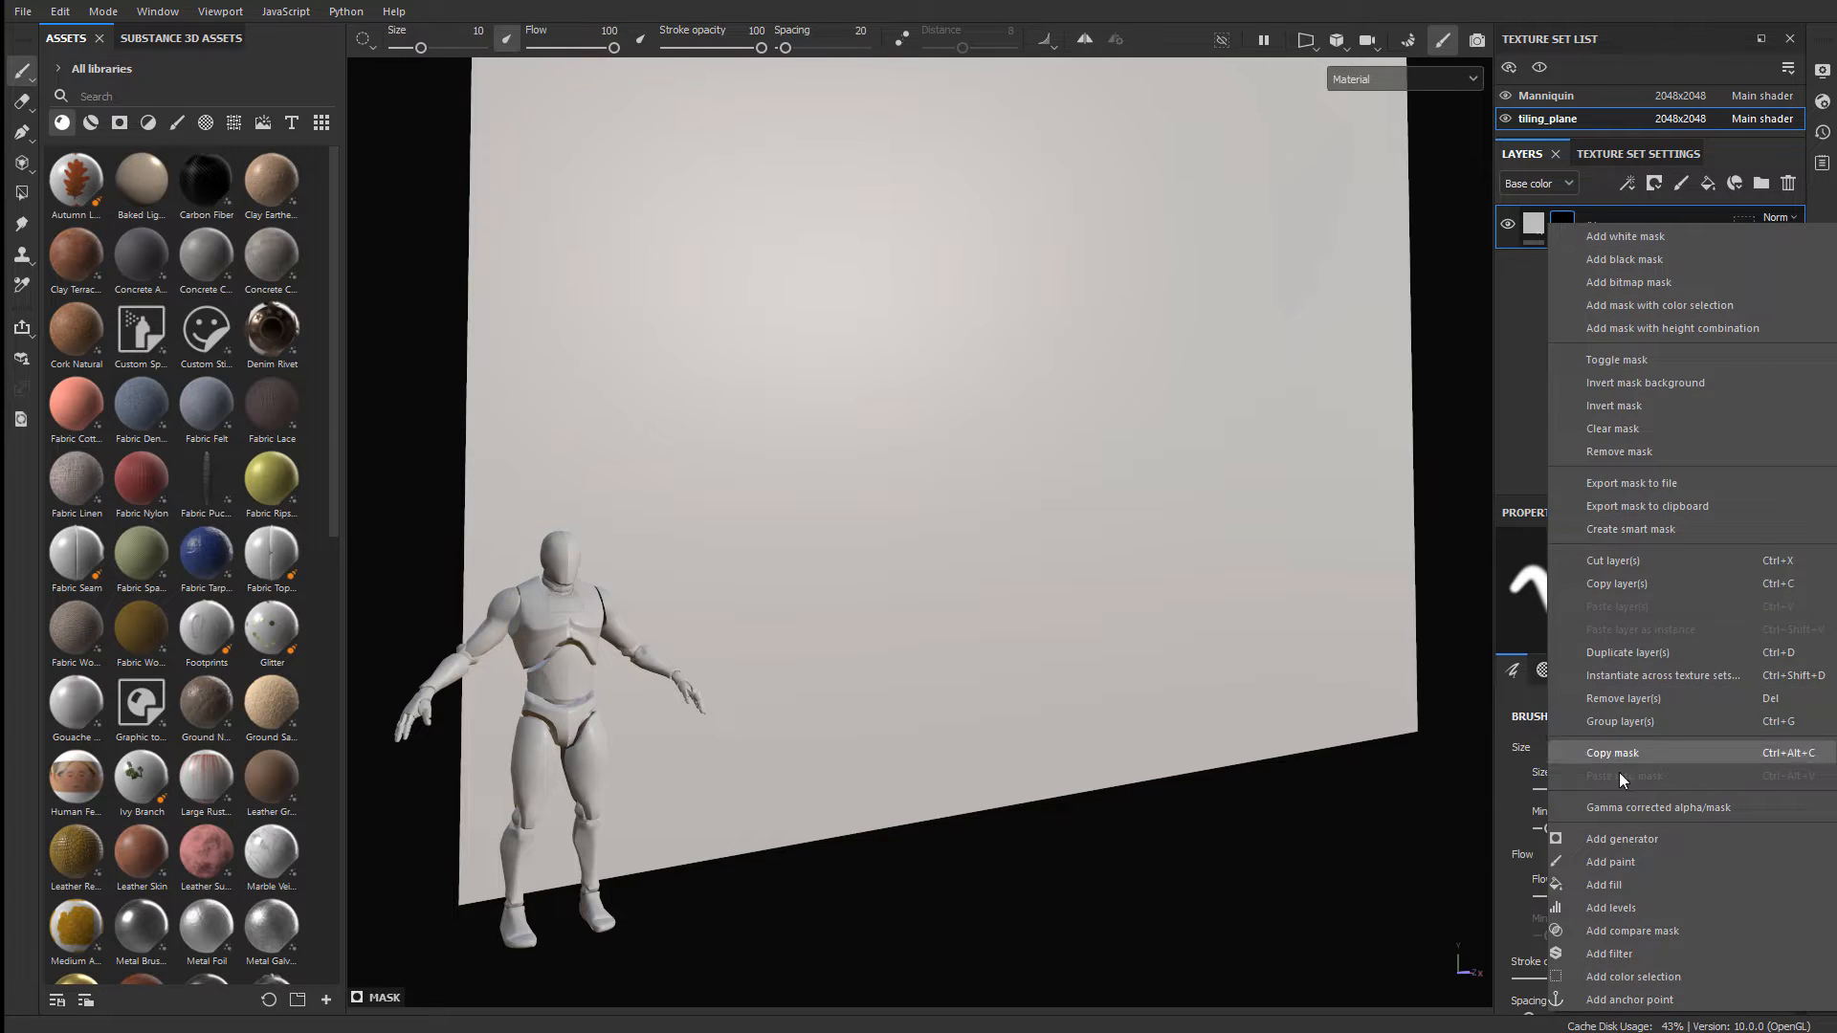
pyautogui.click(1636, 882)
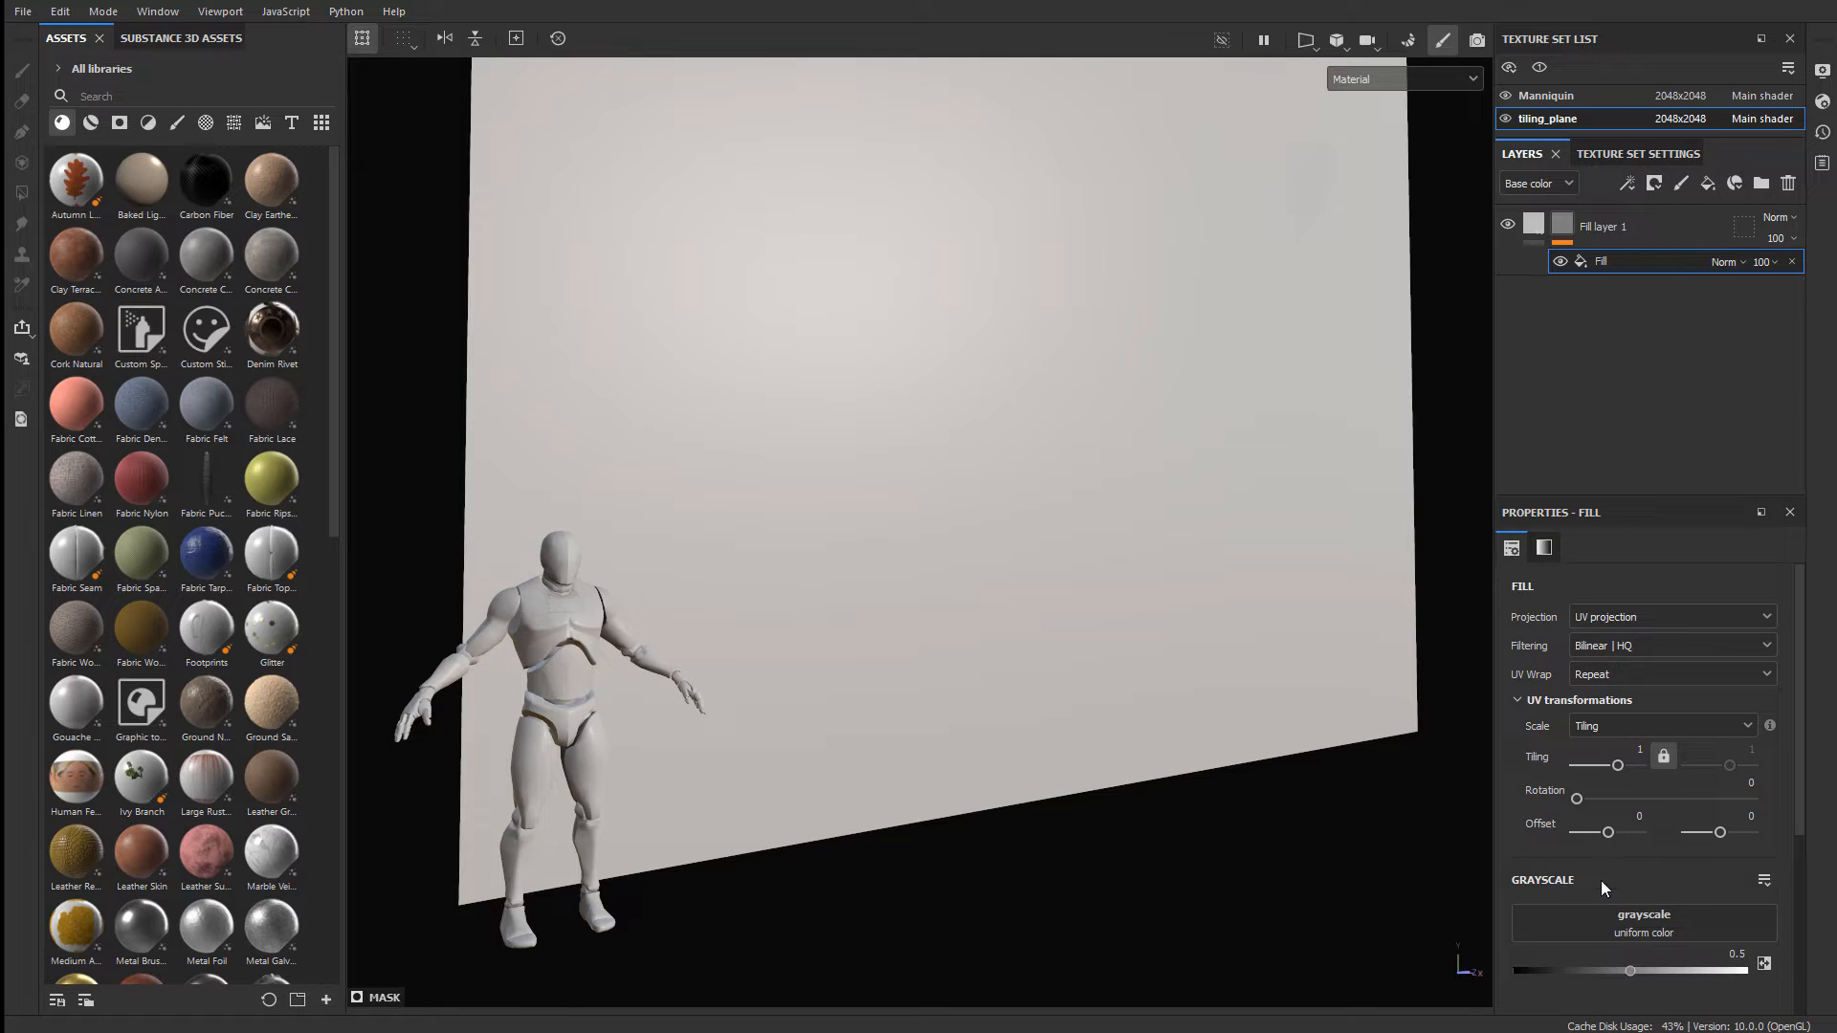
# - Try to assign the Brick generator to the mask fill's grayscale by searching its resource picker for "brick"
pyautogui.scroll(-3, 1599, 880)
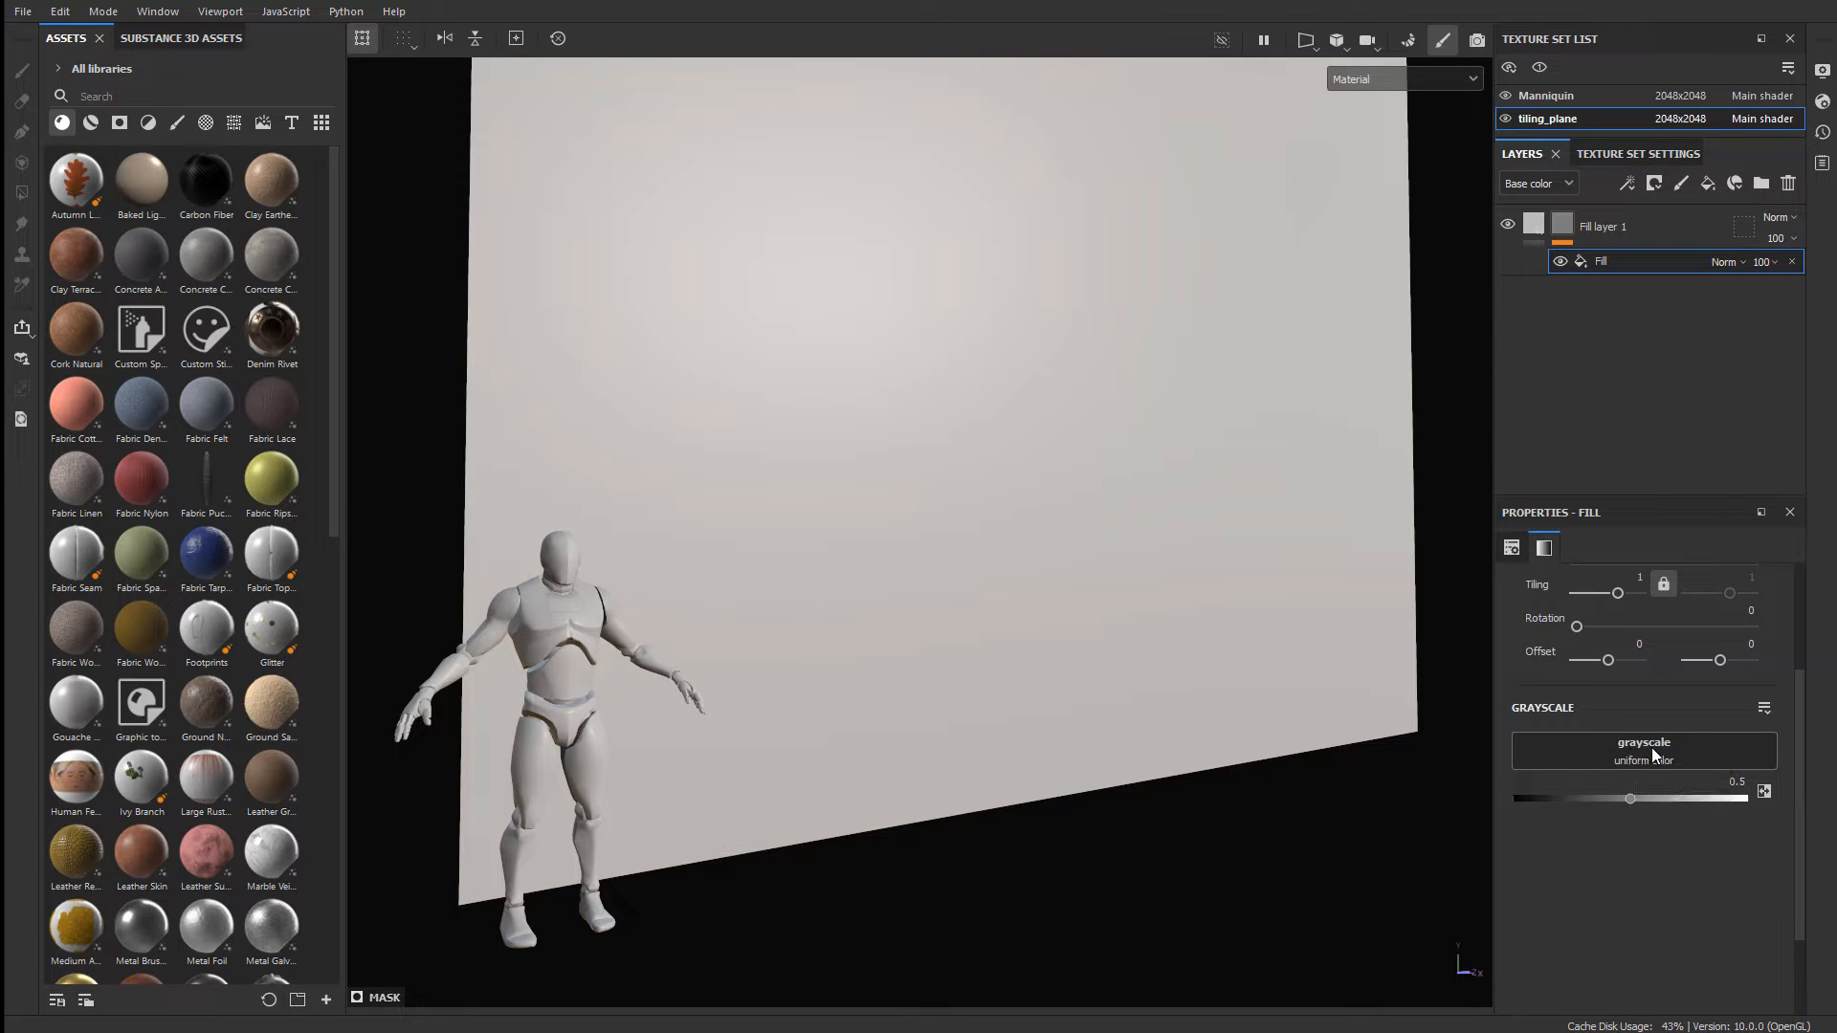
pyautogui.click(1645, 751)
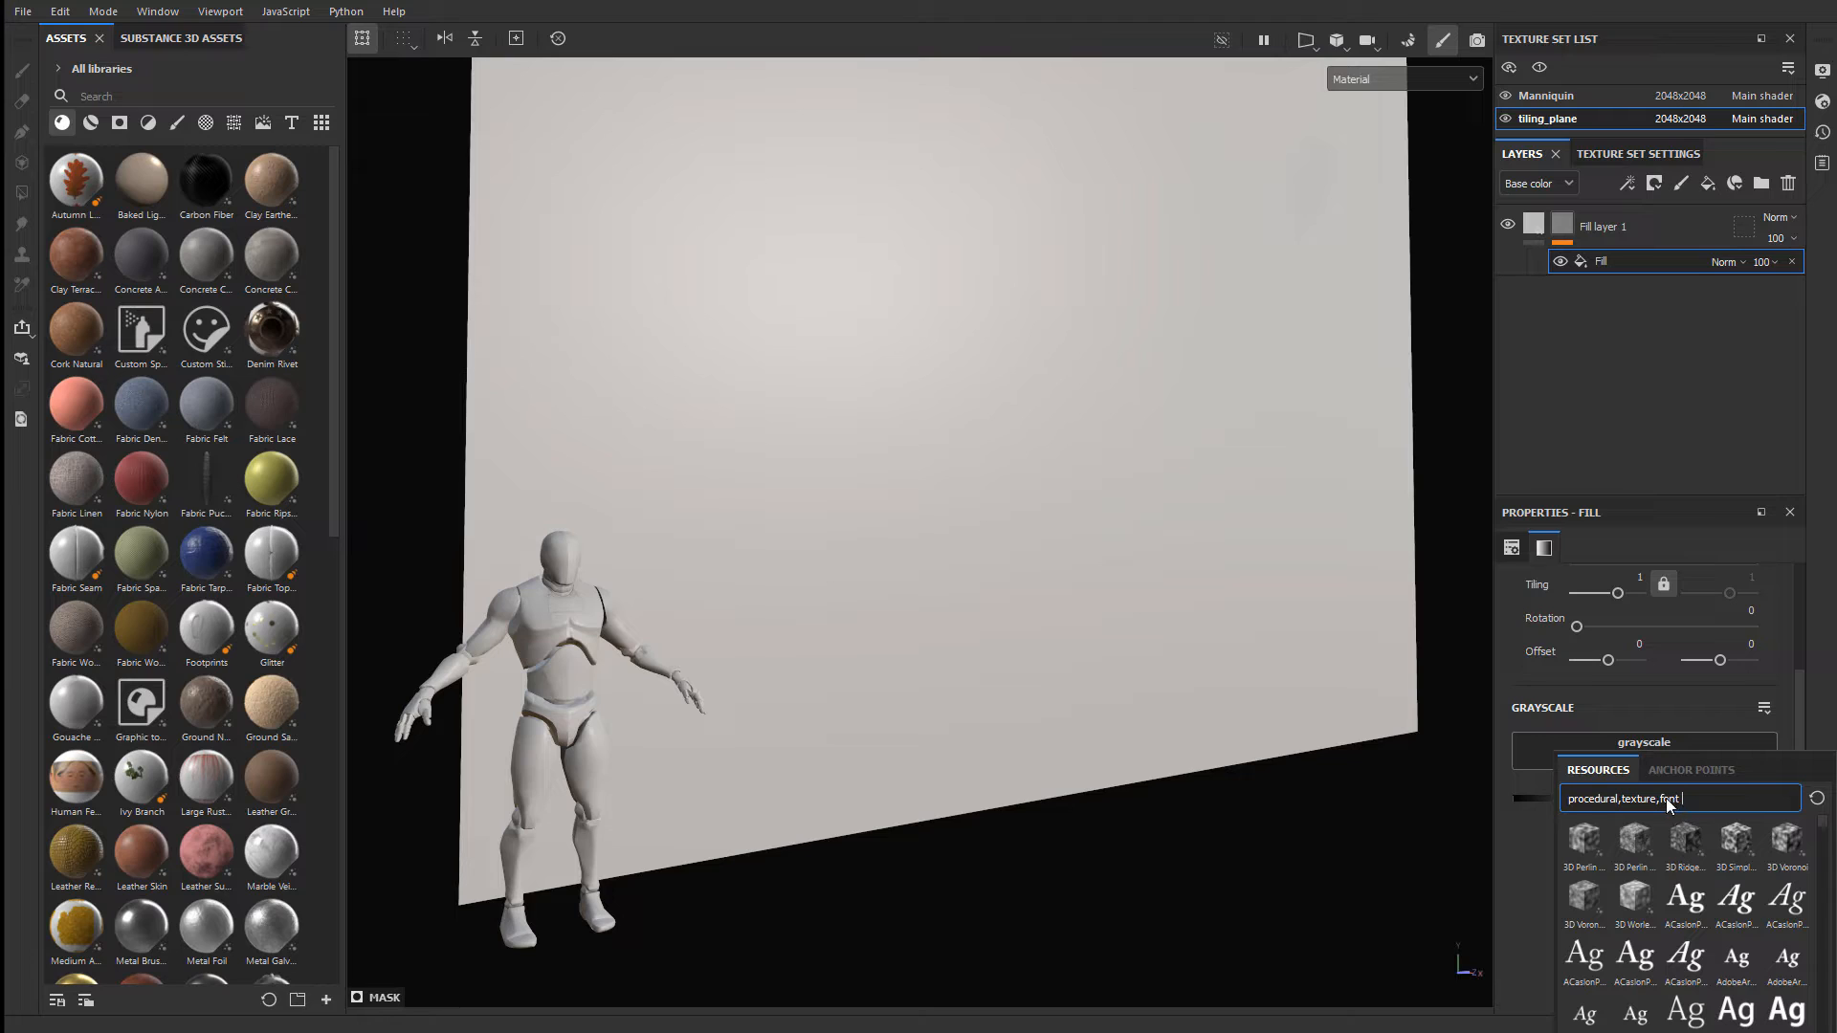
pyautogui.press('BackSpace')
pyautogui.press('BackSpace')
pyautogui.write('brick')
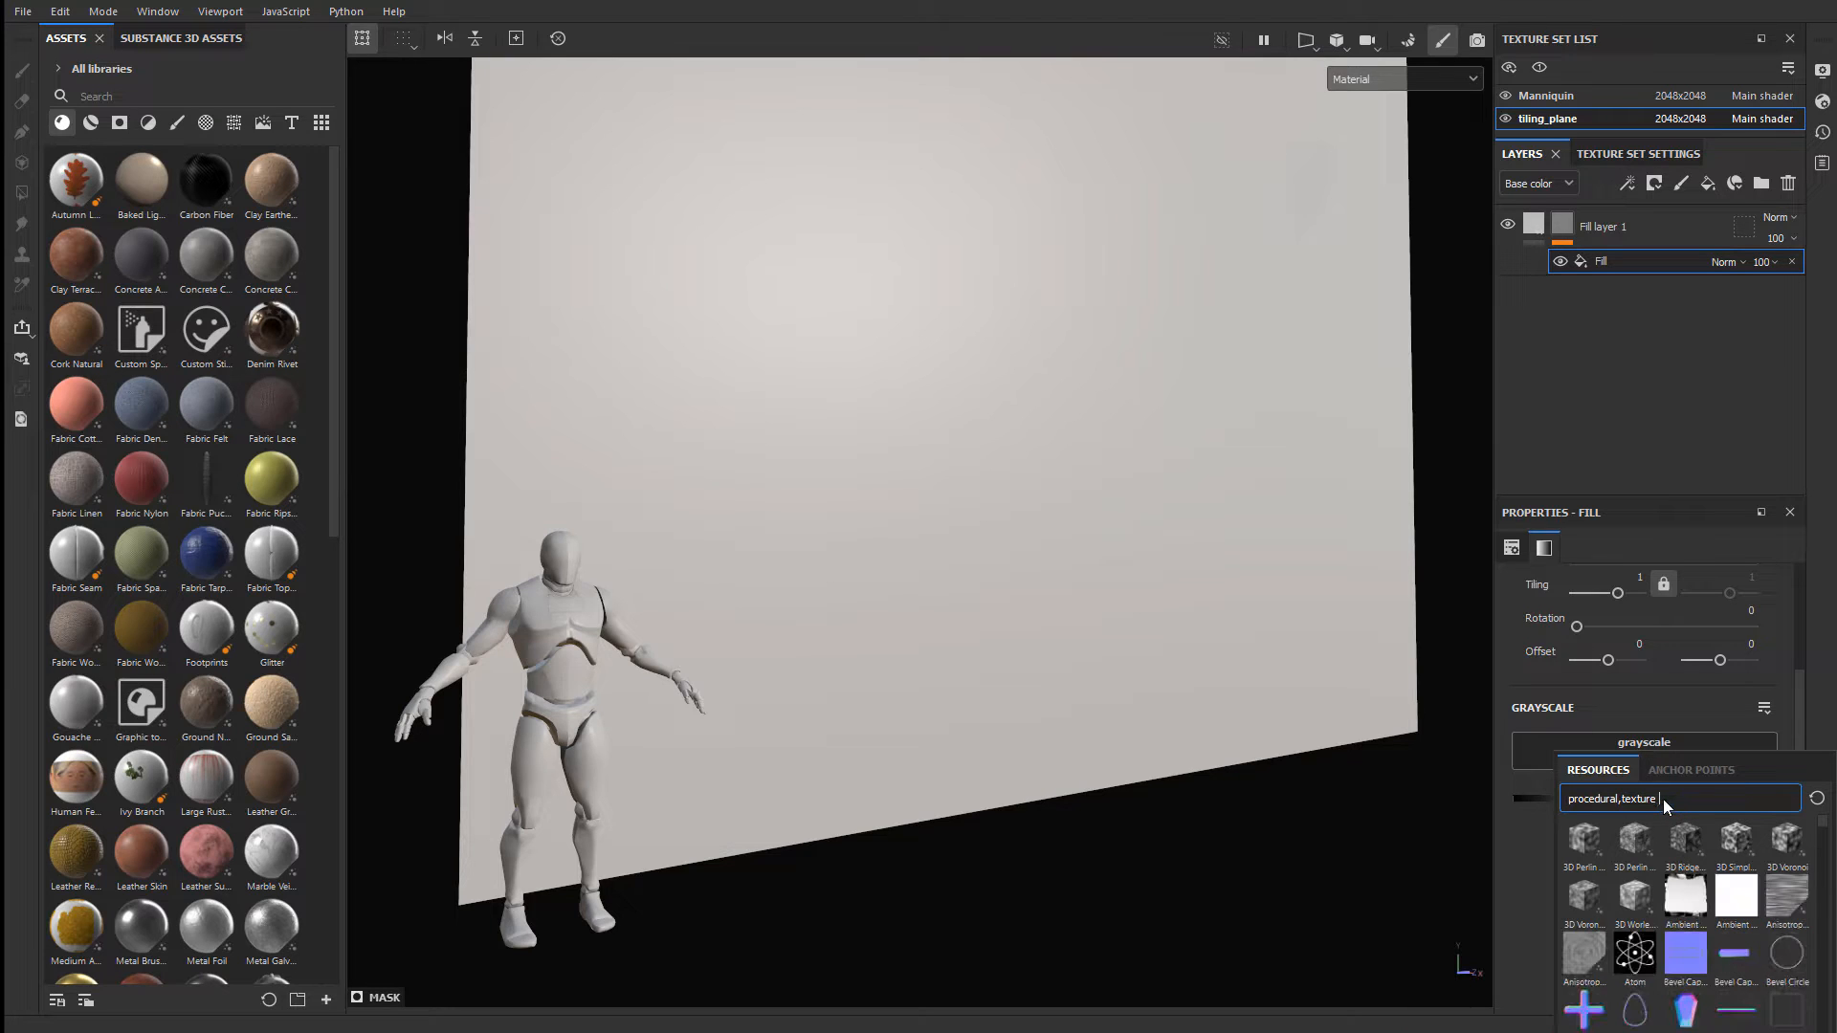
pyautogui.moveTo(1584, 850)
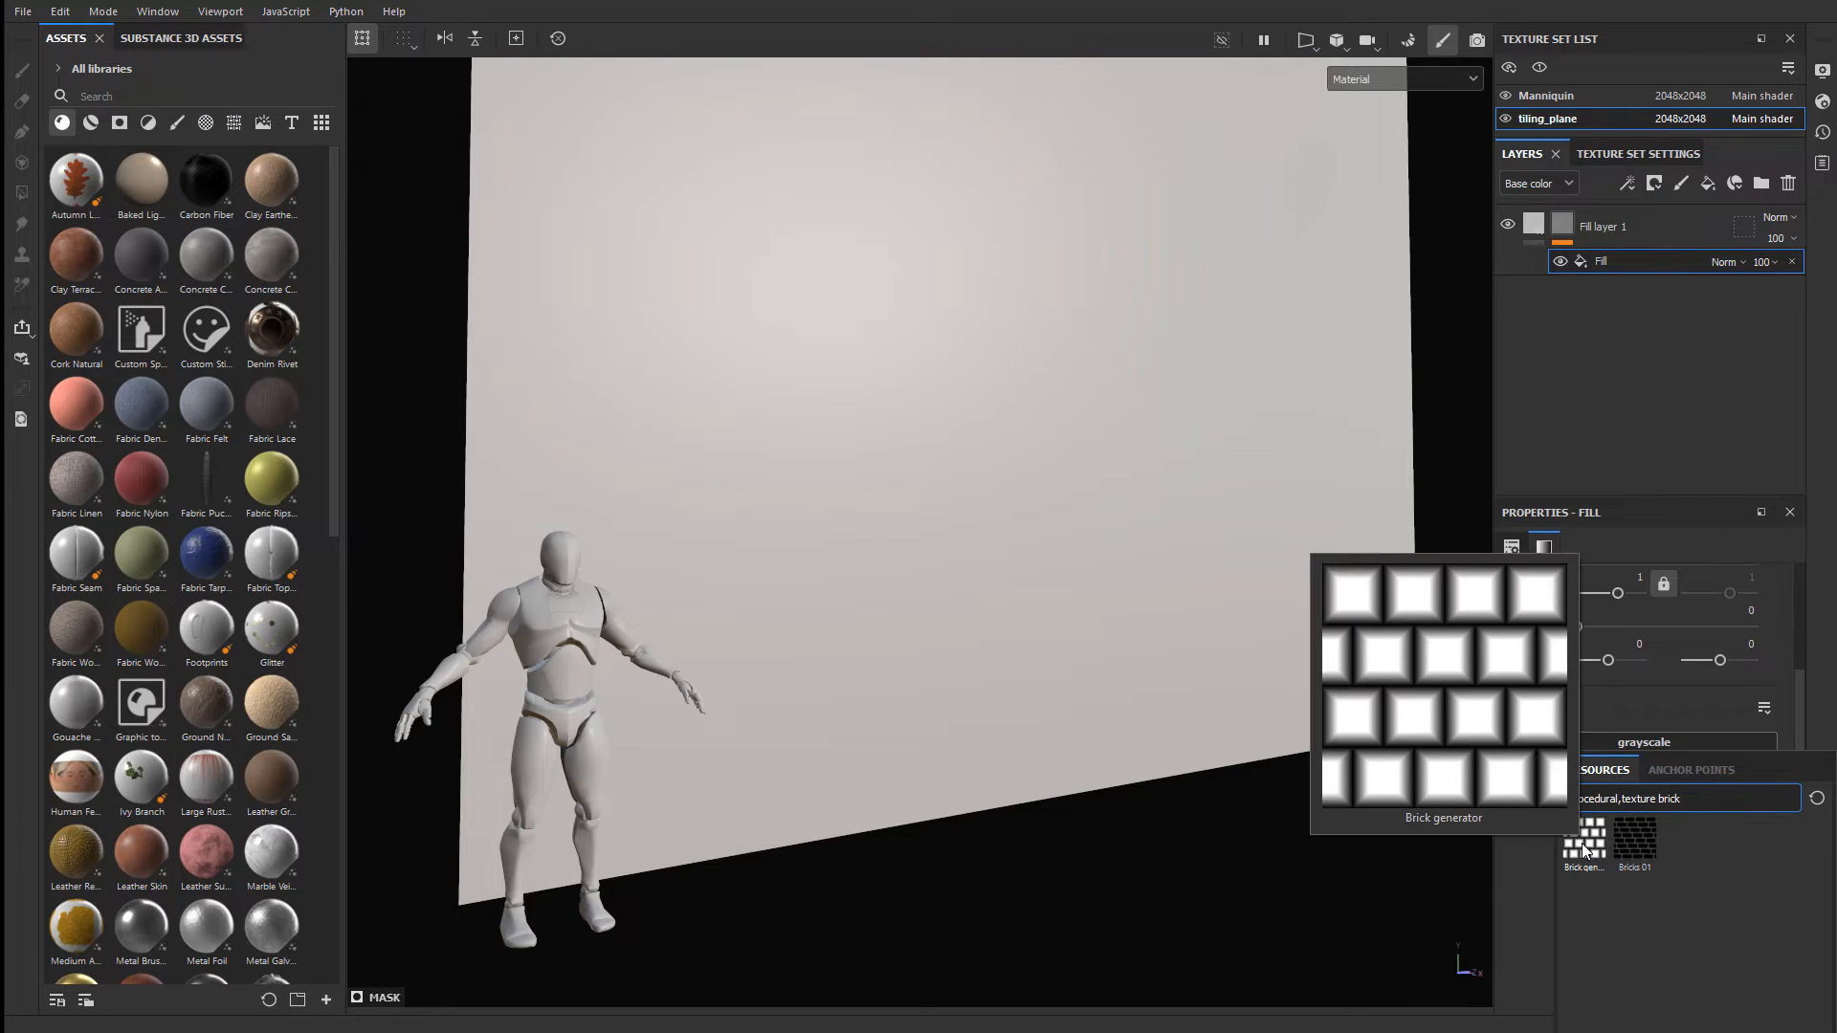
pyautogui.click(1584, 850)
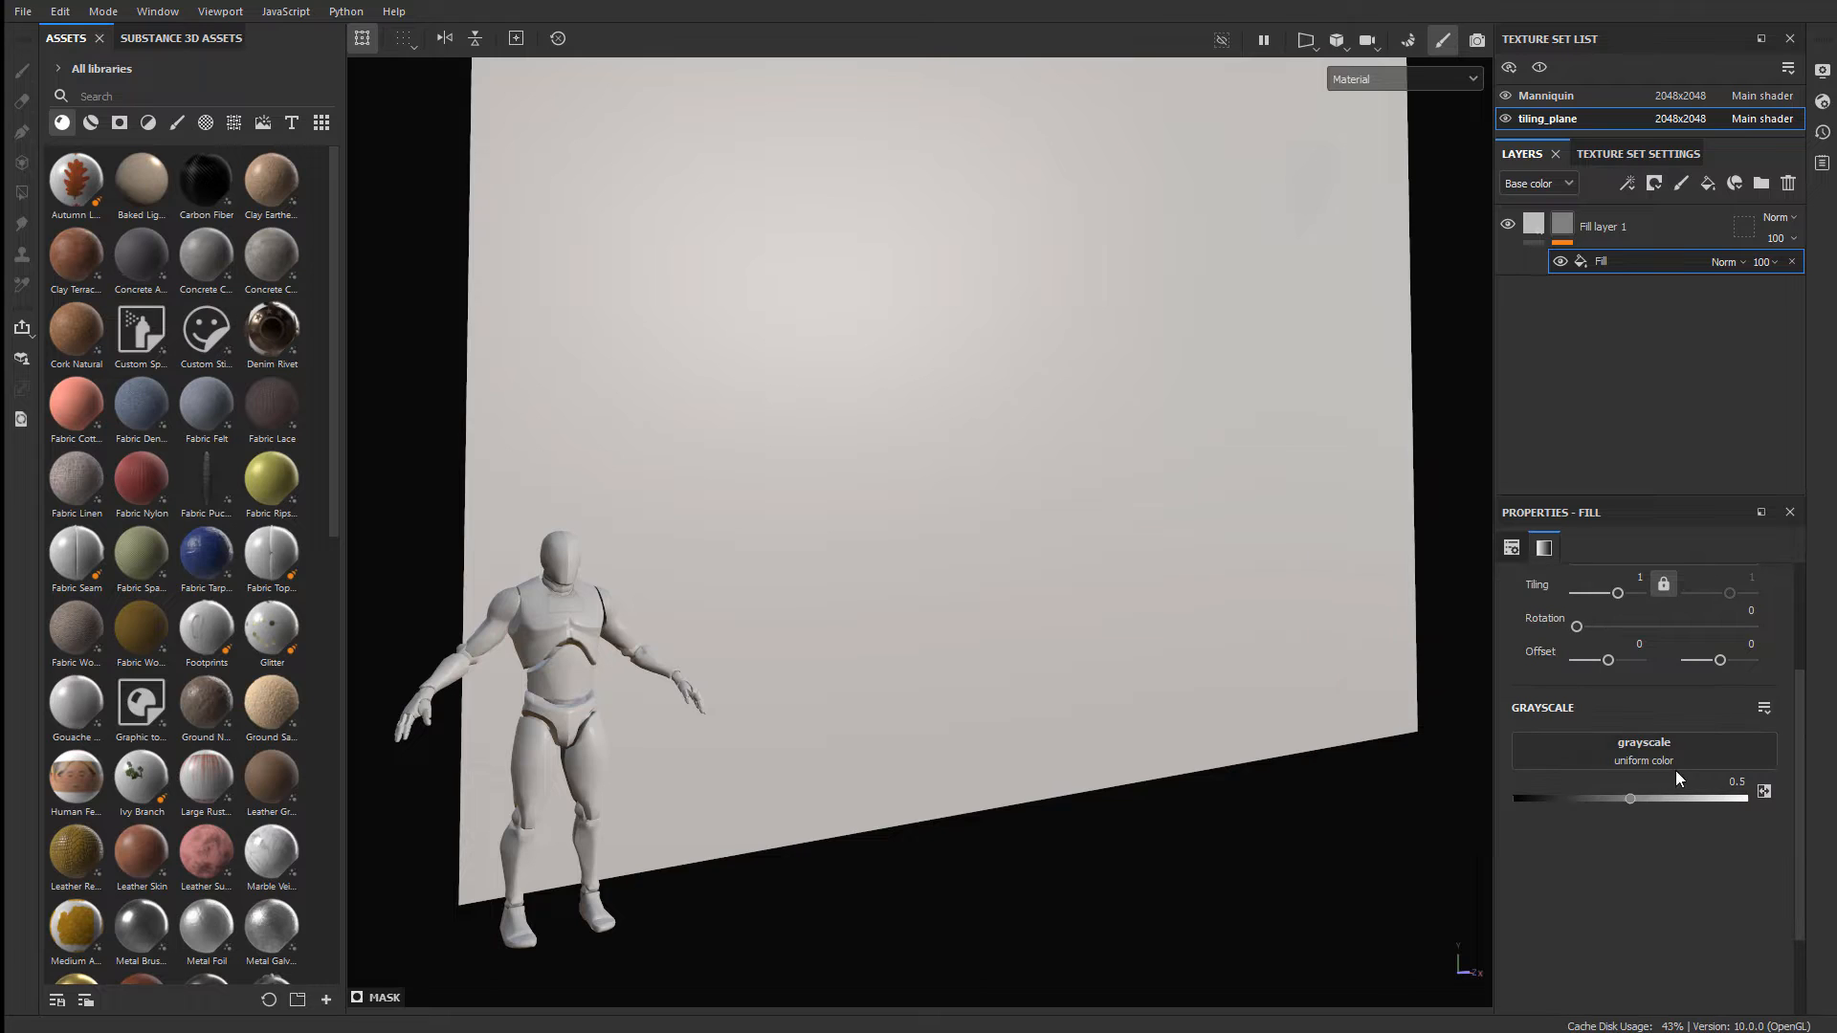
# - Find "brick" among the texture assets and assign Brick generator to the mask fill's grayscale input
pyautogui.click(233, 125)
pyautogui.click(178, 95)
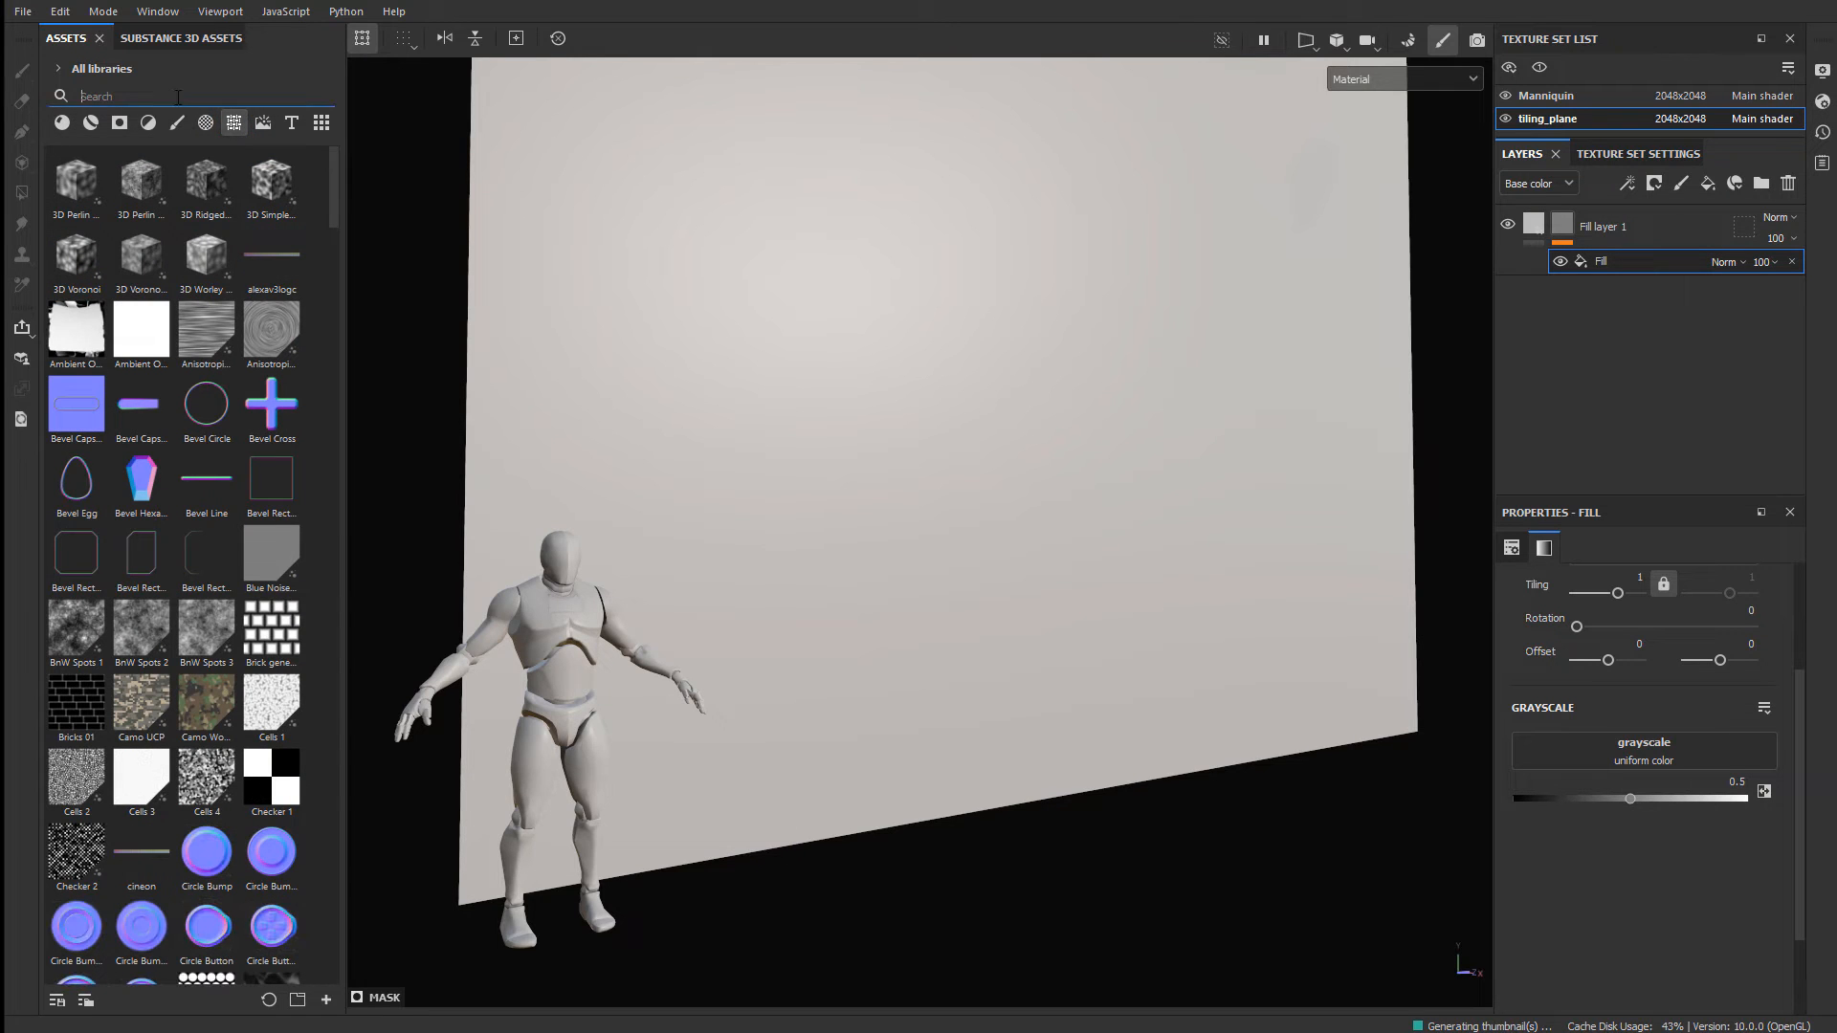
pyautogui.write('brick')
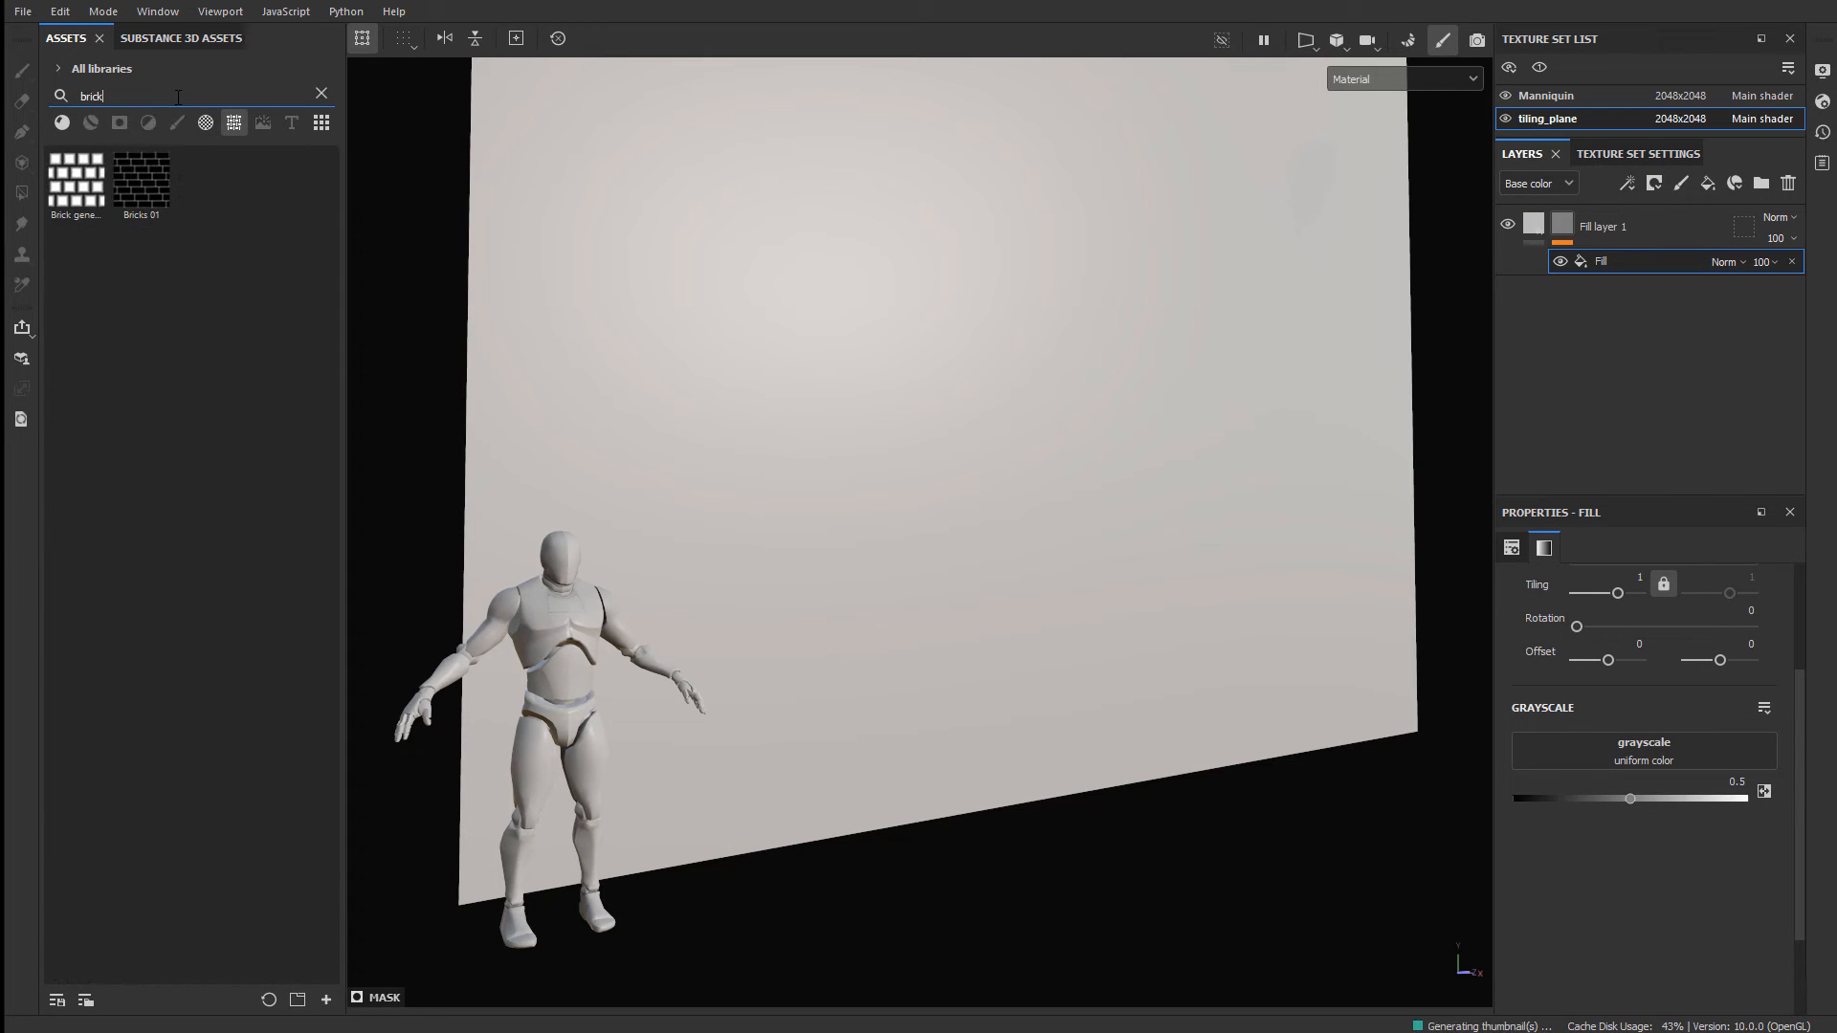
pyautogui.moveTo(91, 190); pyautogui.dragTo(1633, 748)
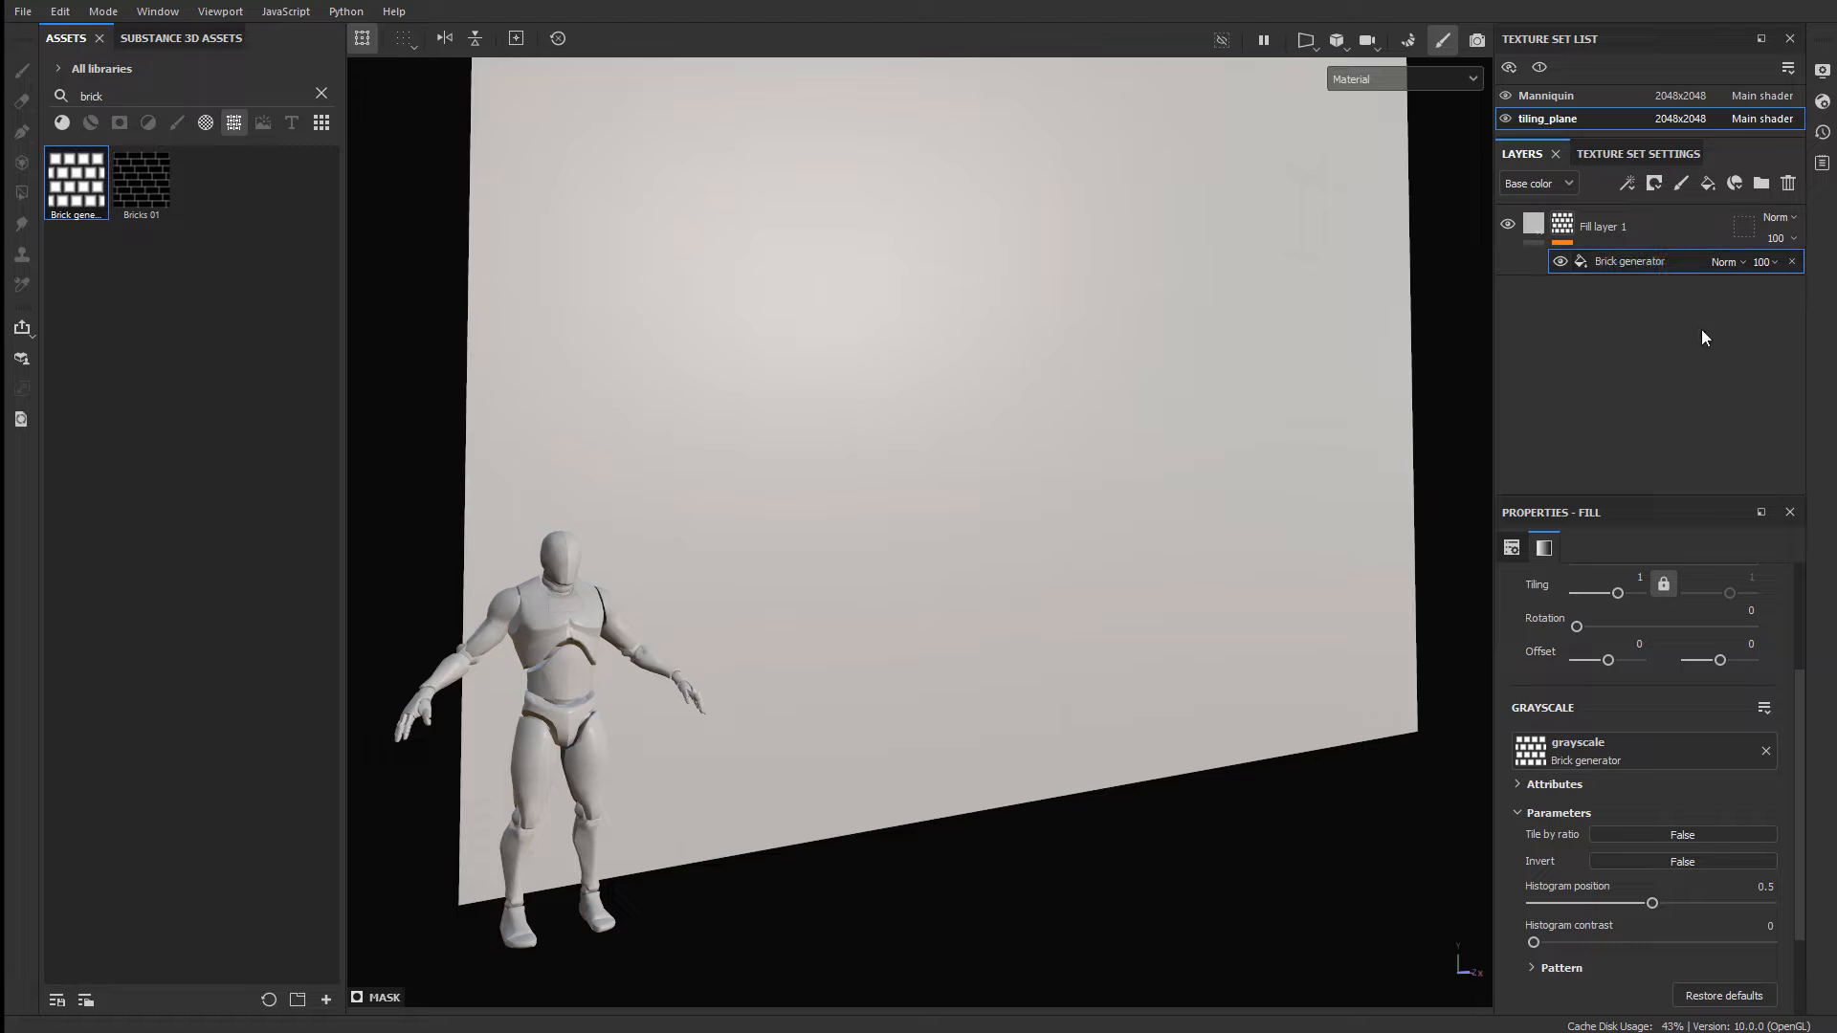
# - Switch the viewport display from Material to Mask to inspect the brick pattern on the plane
pyautogui.keyDown('alt'); pyautogui.moveTo(1081, 486); pyautogui.dragTo(941, 487); pyautogui.keyUp('alt')
pyautogui.keyDown('alt'); pyautogui.moveTo(940, 487); pyautogui.dragTo(904, 462, button='middle'); pyautogui.keyUp('alt')
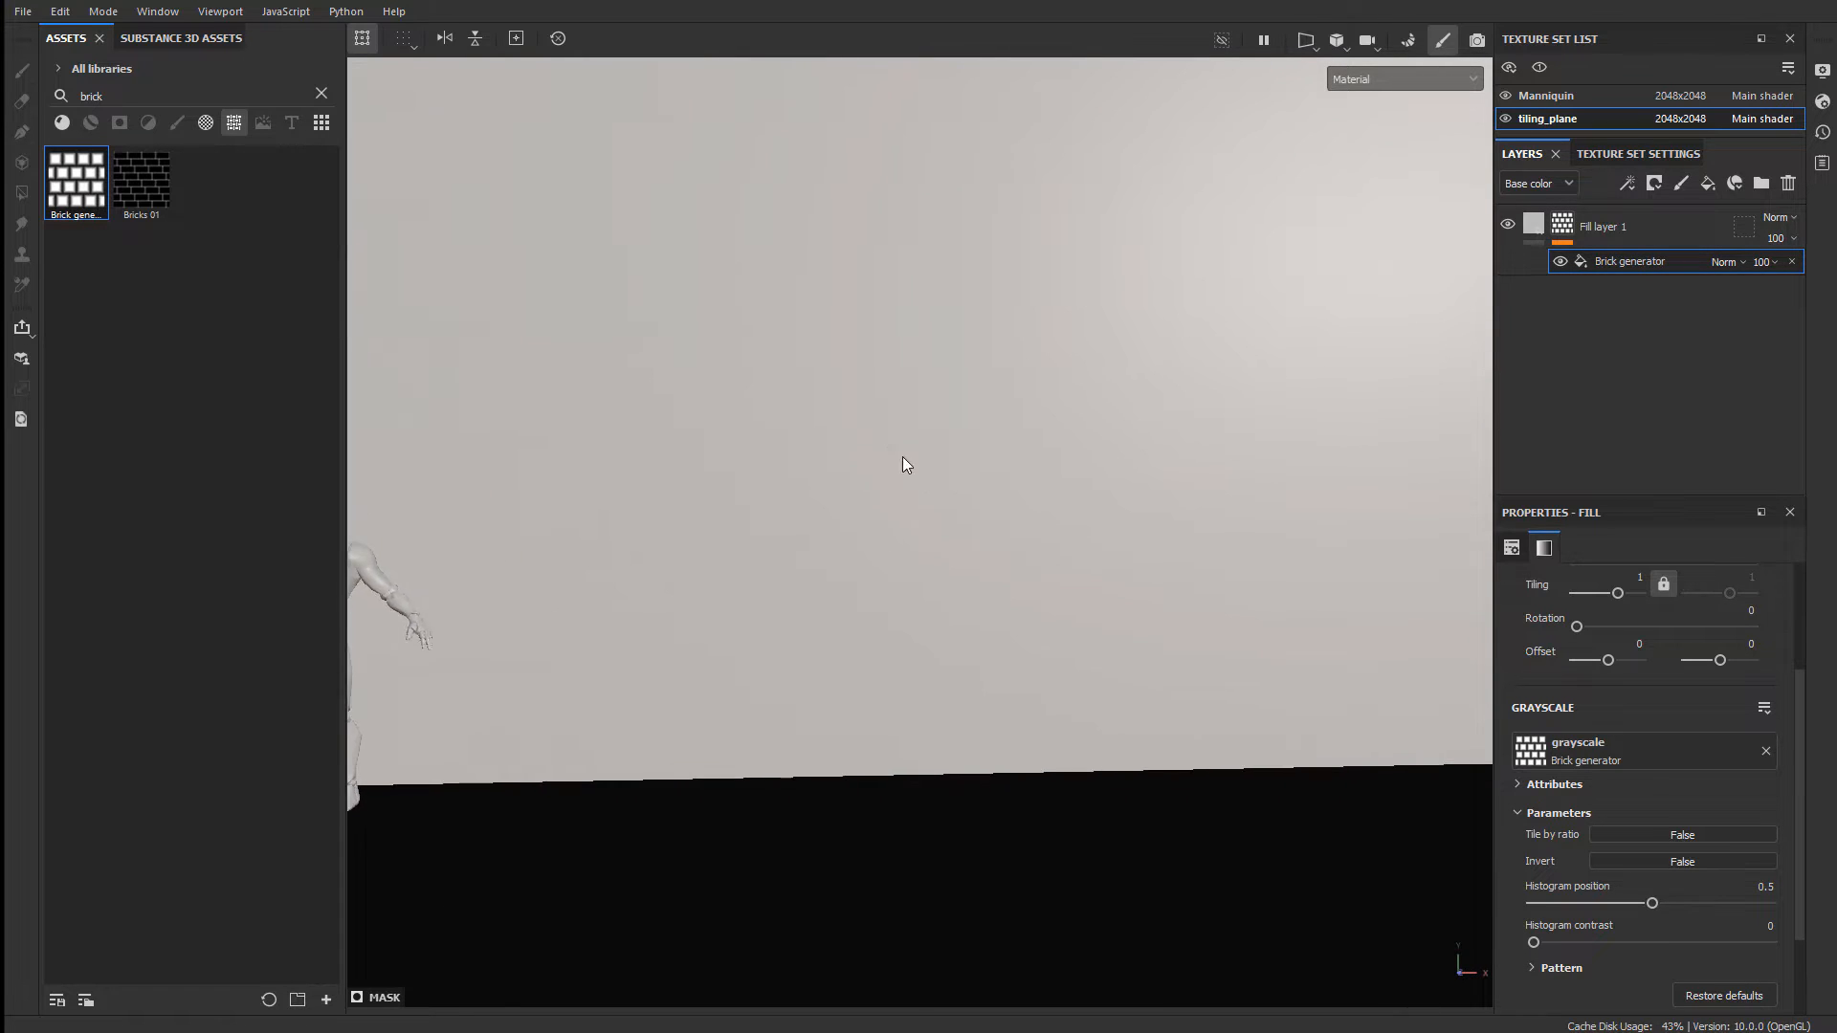
pyautogui.keyDown('alt'); pyautogui.moveTo(904, 461); pyautogui.dragTo(824, 439); pyautogui.keyUp('alt')
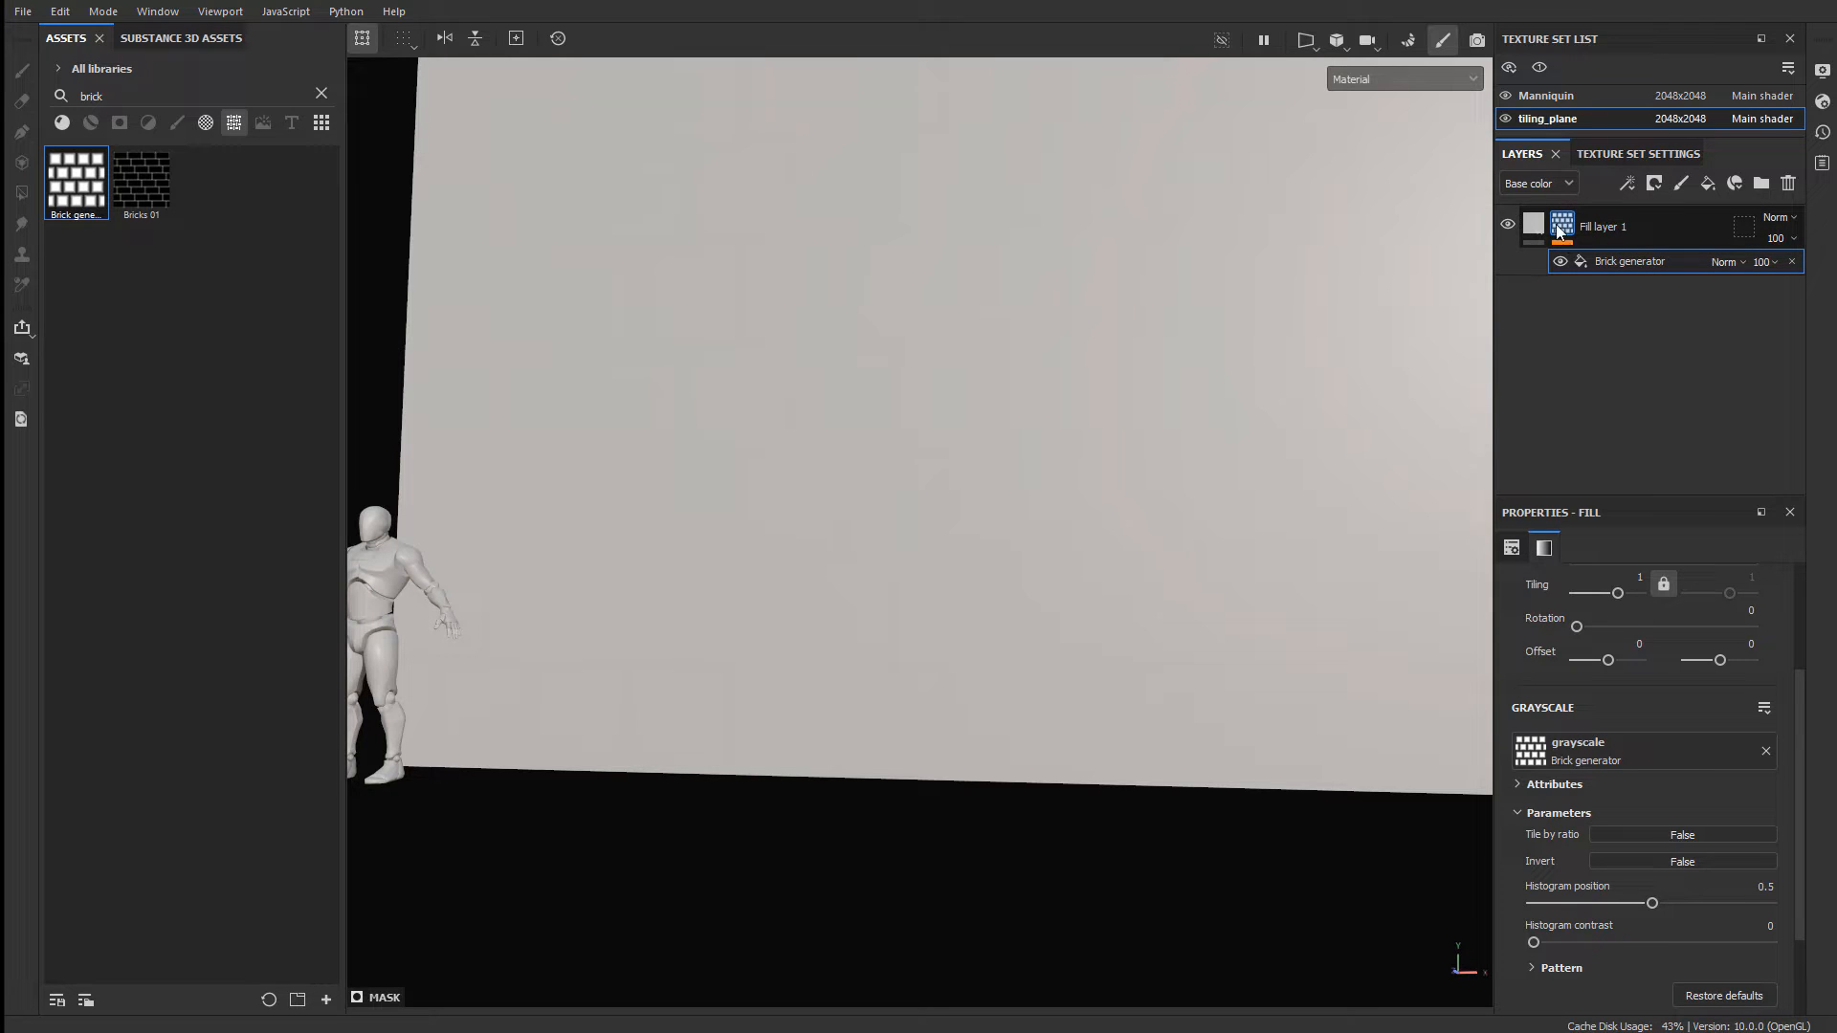
pyautogui.moveTo(1570, 226)
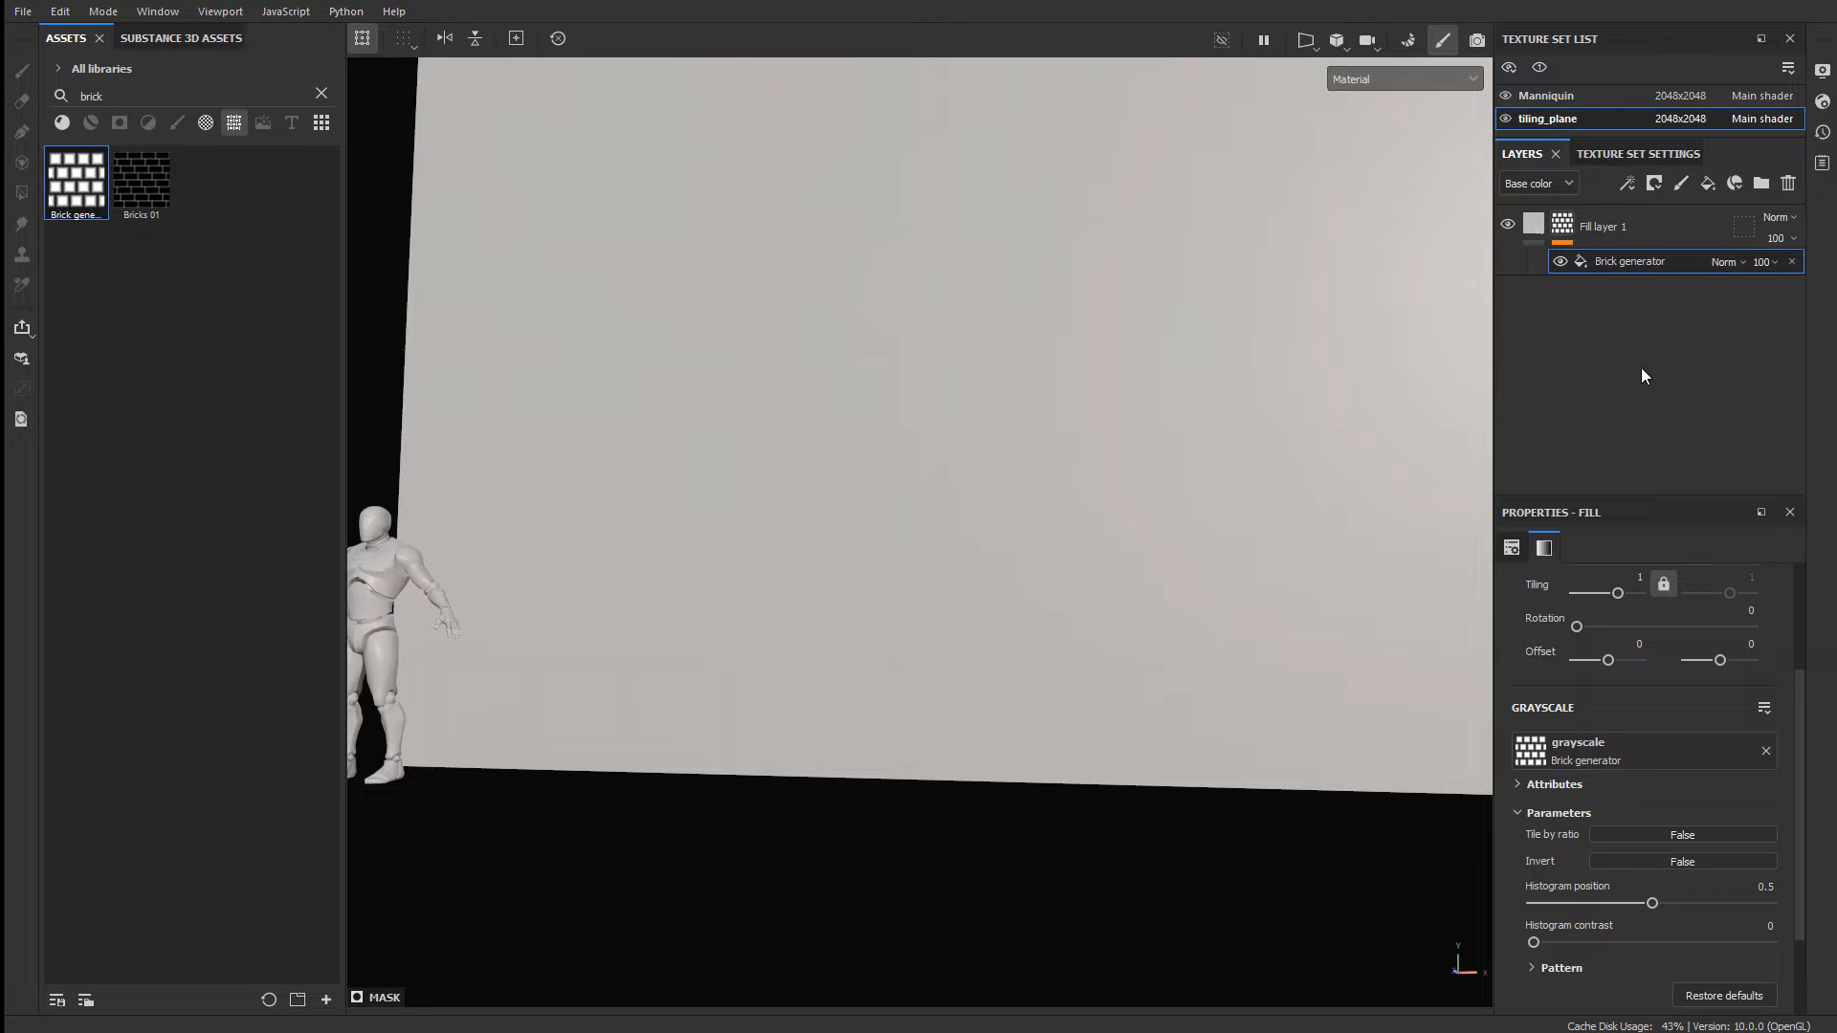
pyautogui.click(1412, 79)
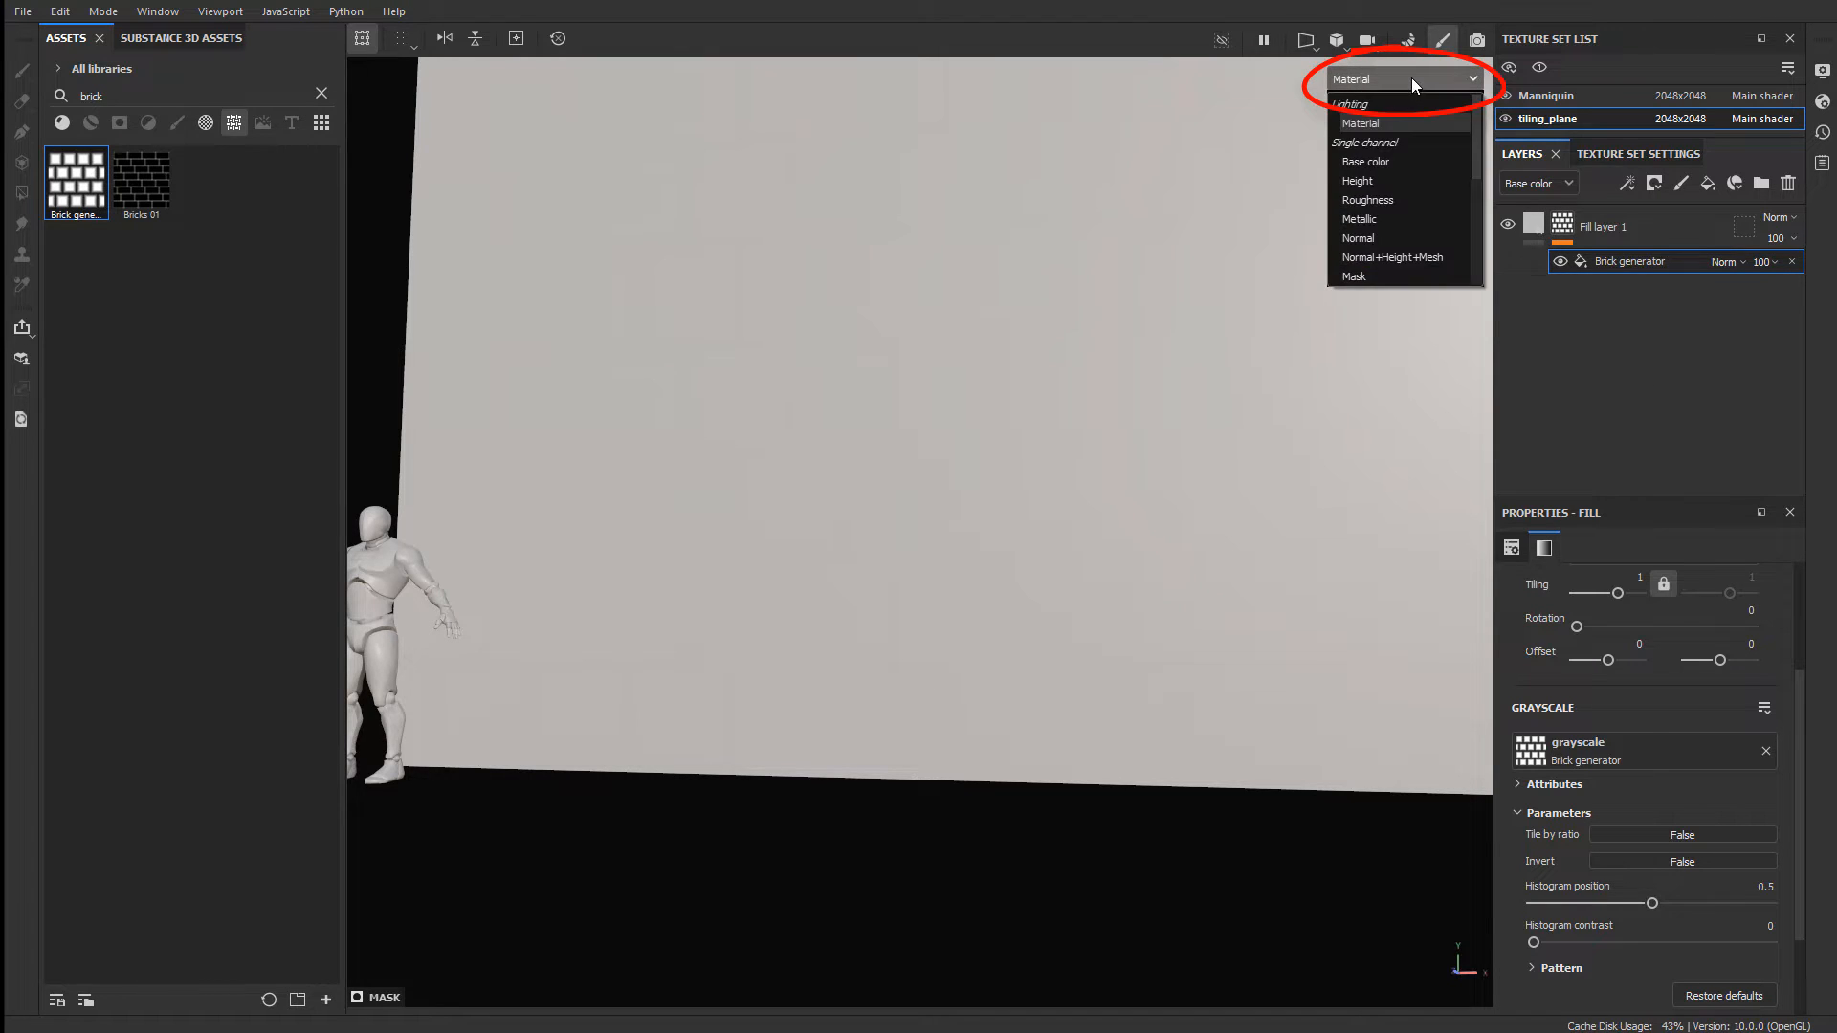
pyautogui.click(1399, 278)
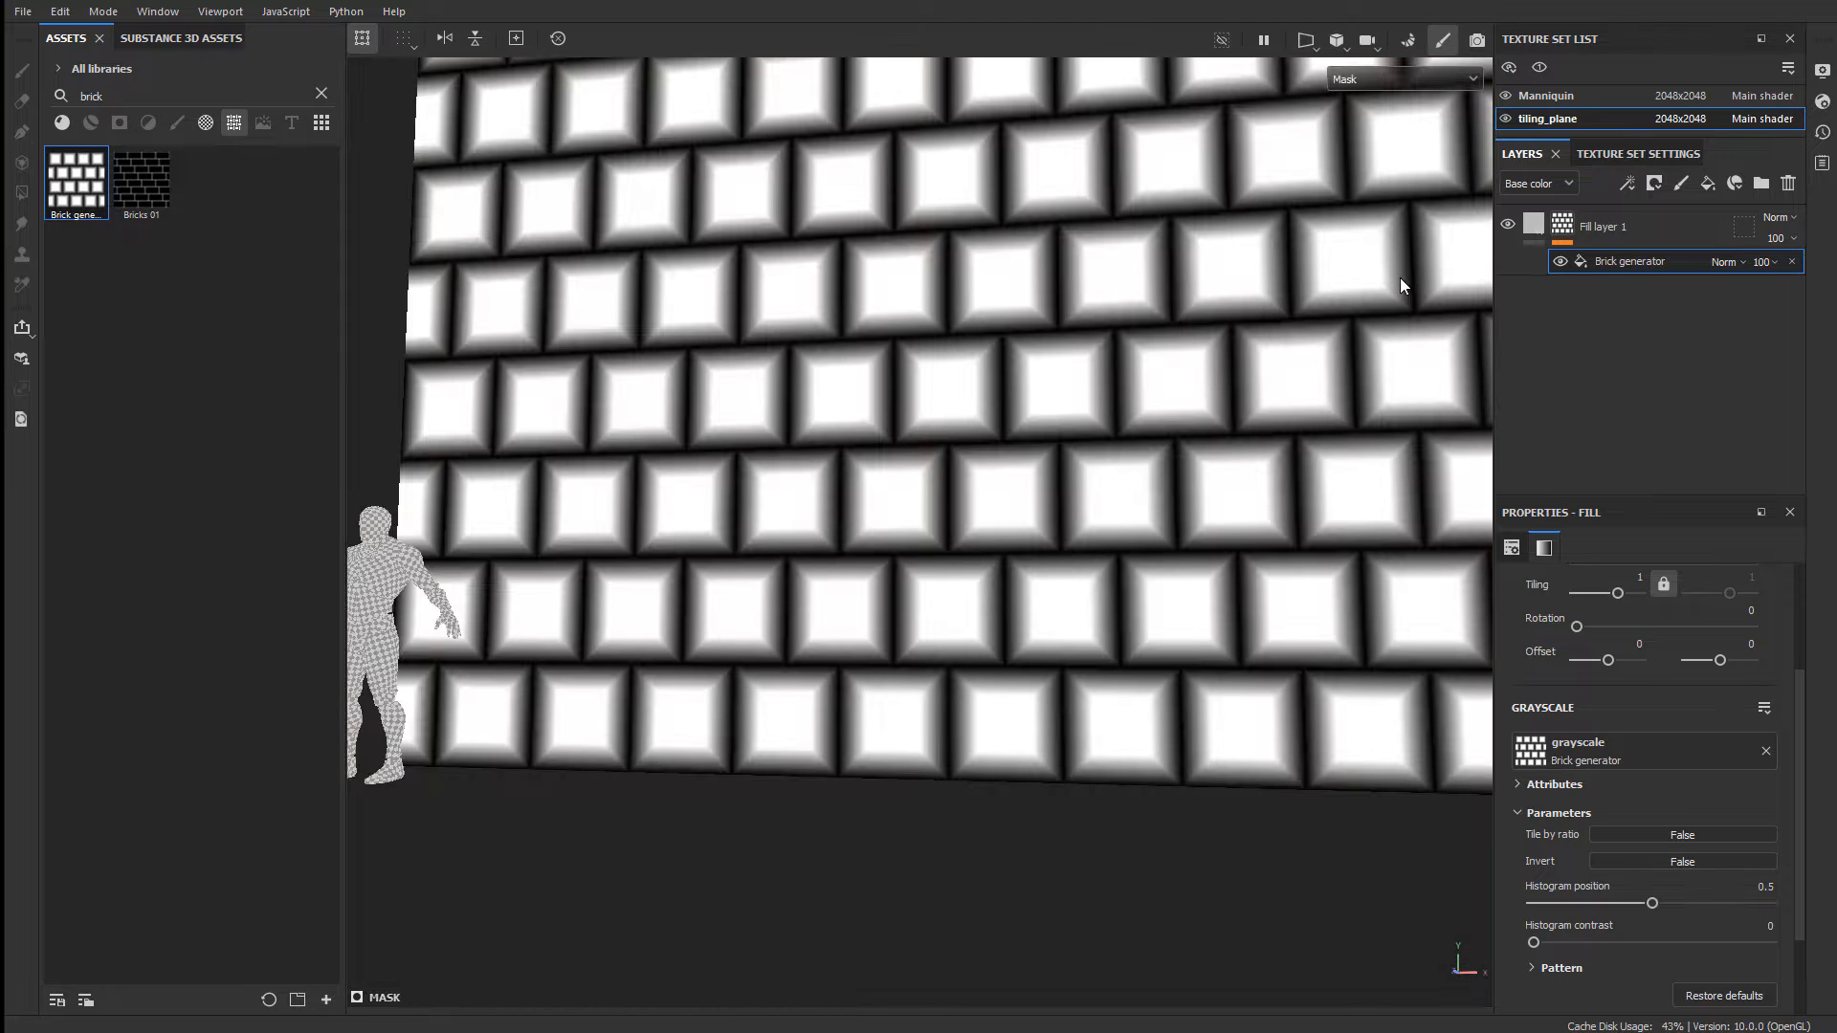
# - Select the fill layer's content and return the viewport display to Material
pyautogui.click(1529, 228)
pyautogui.click(1456, 78)
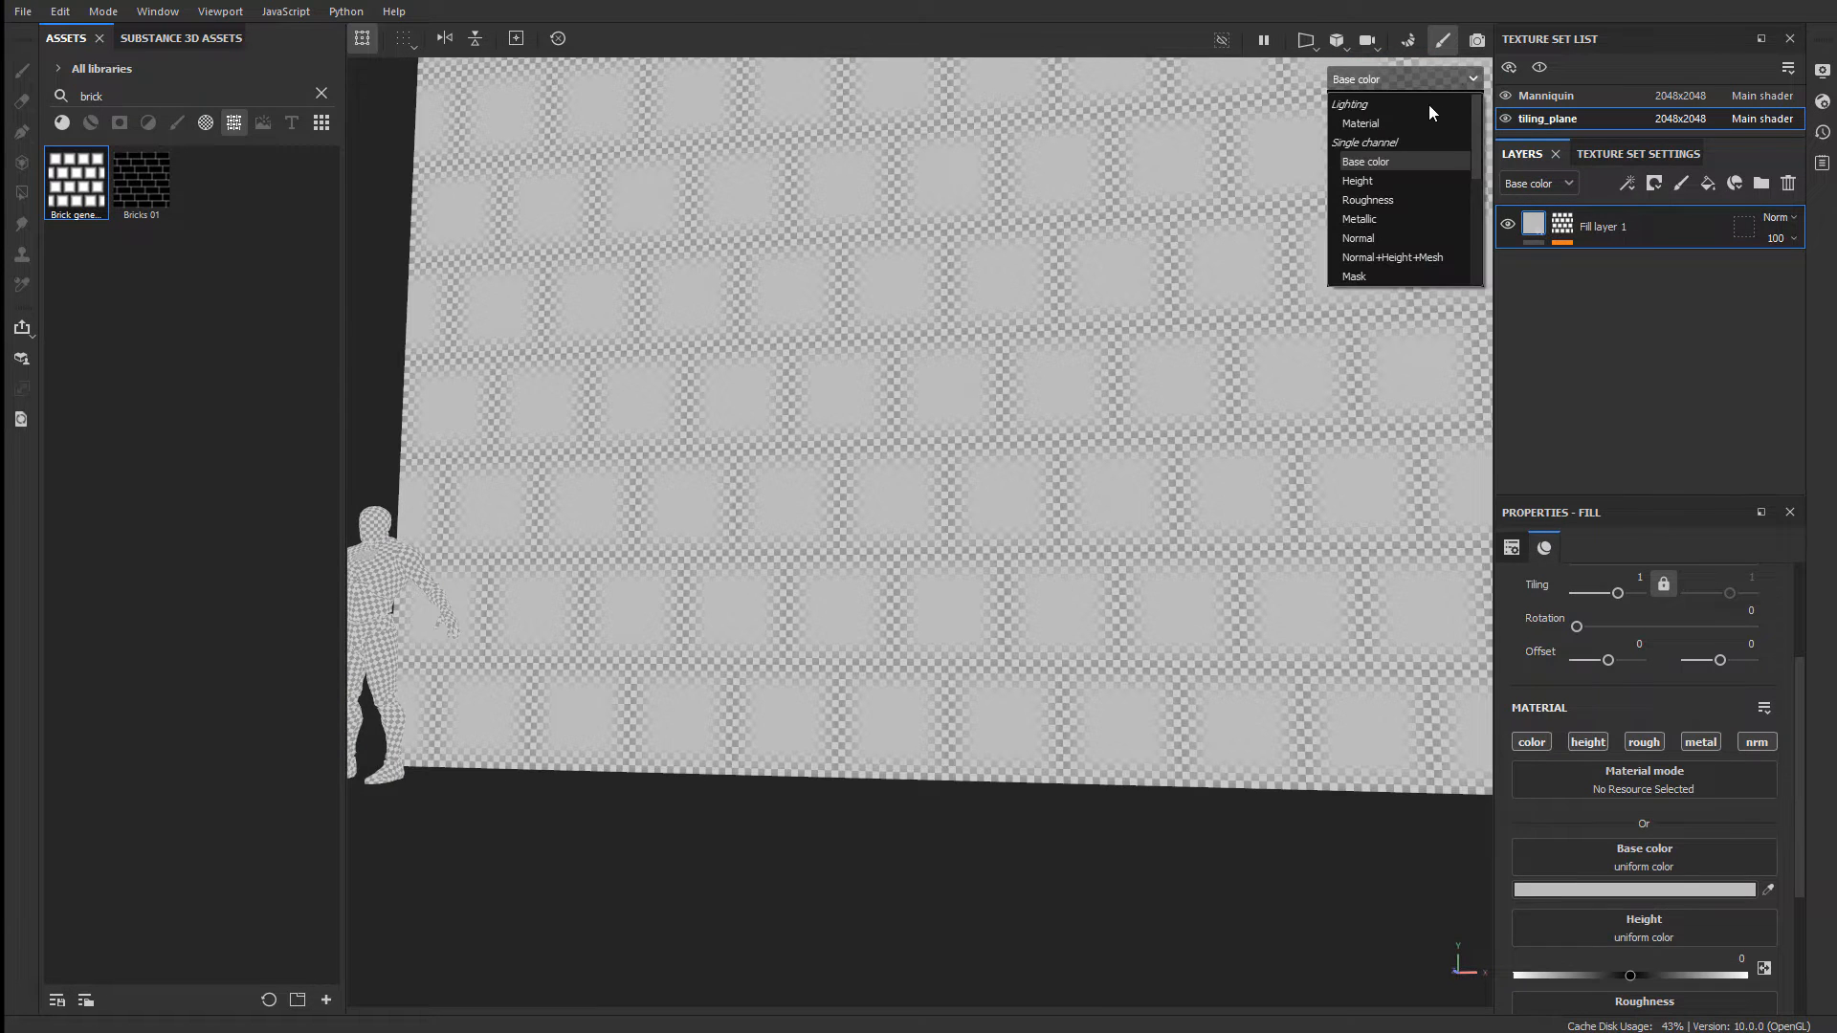
pyautogui.click(1425, 121)
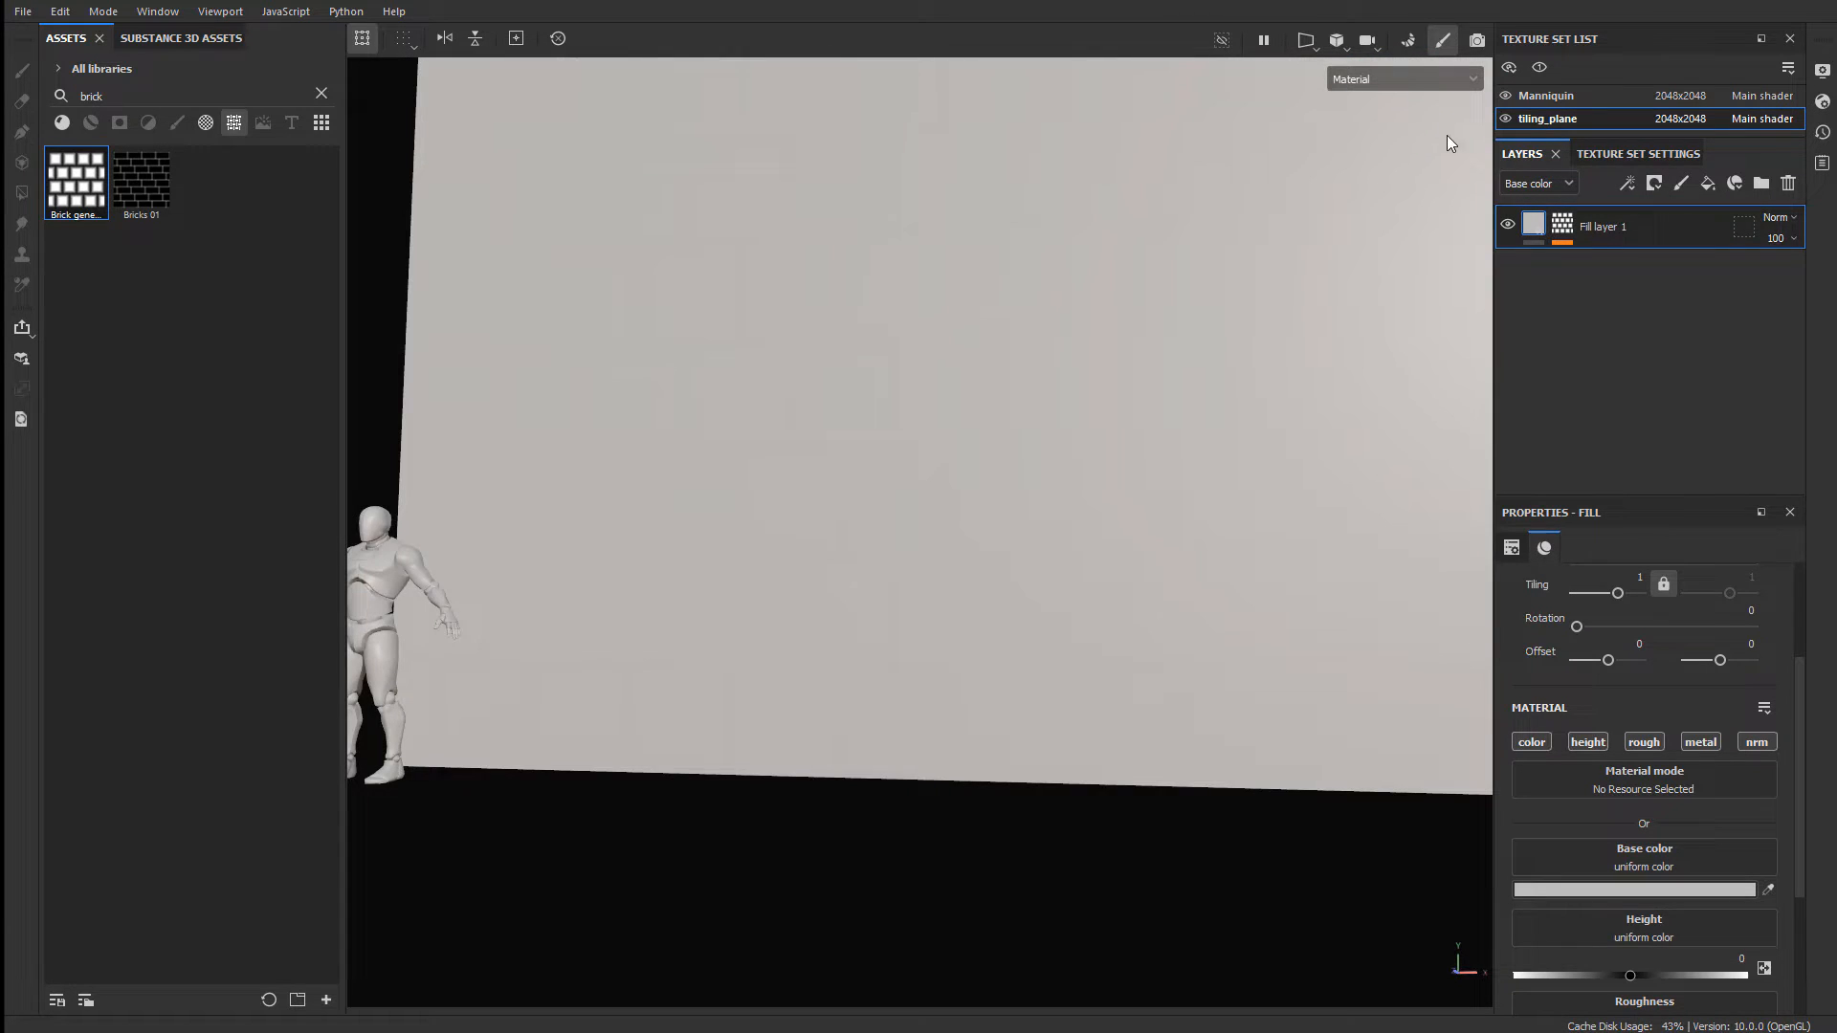
# - Display the fill layer's mask in the viewport, clear the asset search, and frame the bricks beside the mannequin
pyautogui.click(1562, 230)
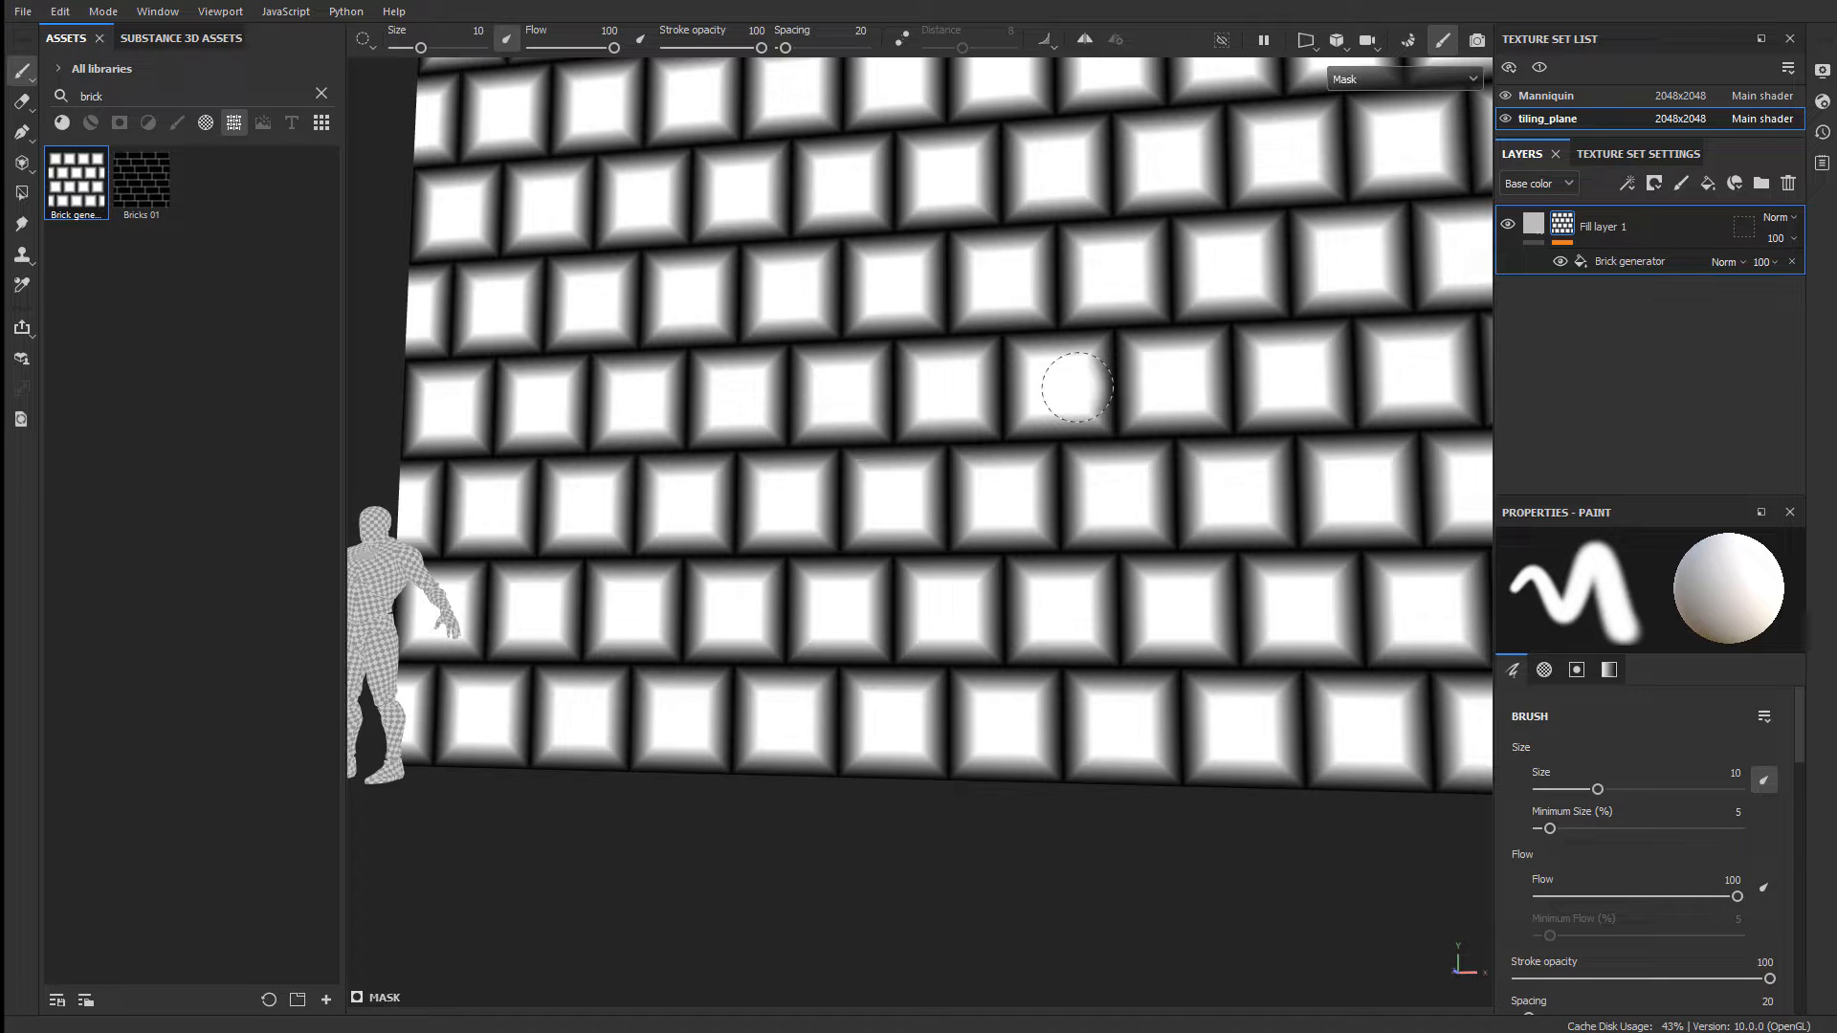
pyautogui.keyDown('alt'); pyautogui.moveTo(950, 414); pyautogui.dragTo(1189, 463, button='right'); pyautogui.keyUp('alt')
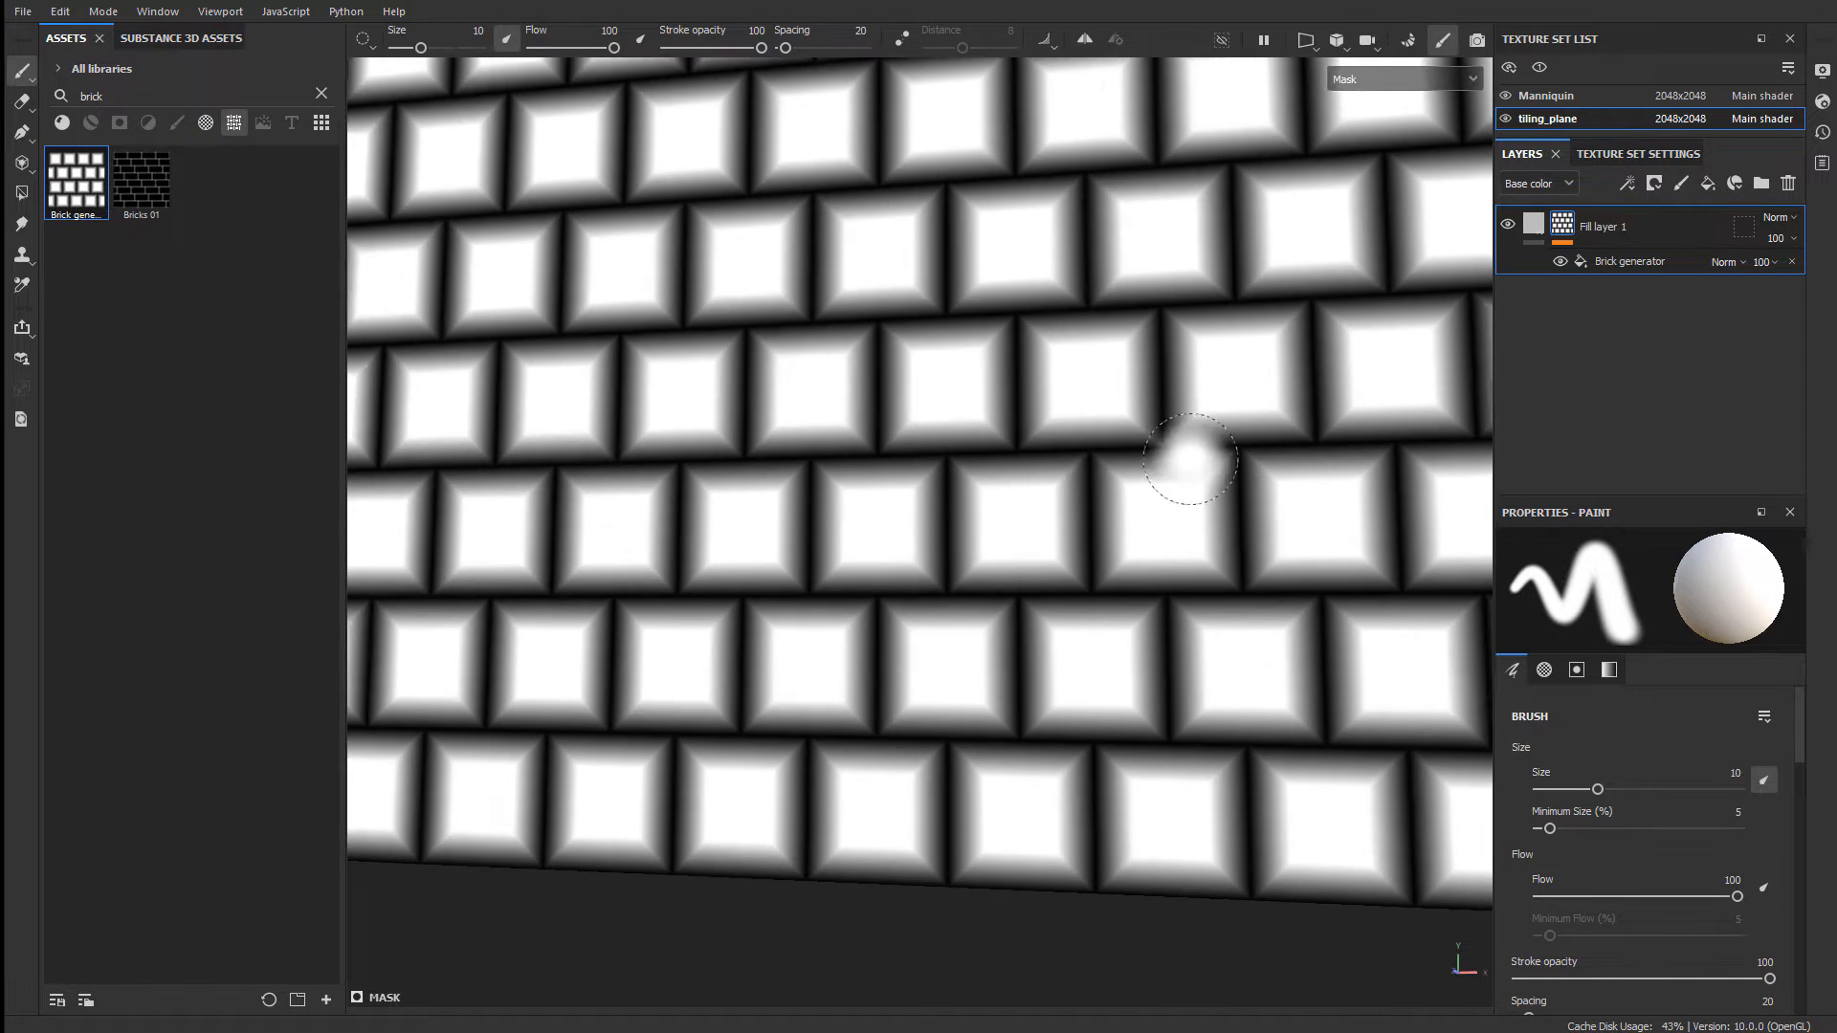
pyautogui.keyDown('alt'); pyautogui.moveTo(1189, 463); pyautogui.dragTo(943, 468); pyautogui.keyUp('alt')
pyautogui.click(320, 93)
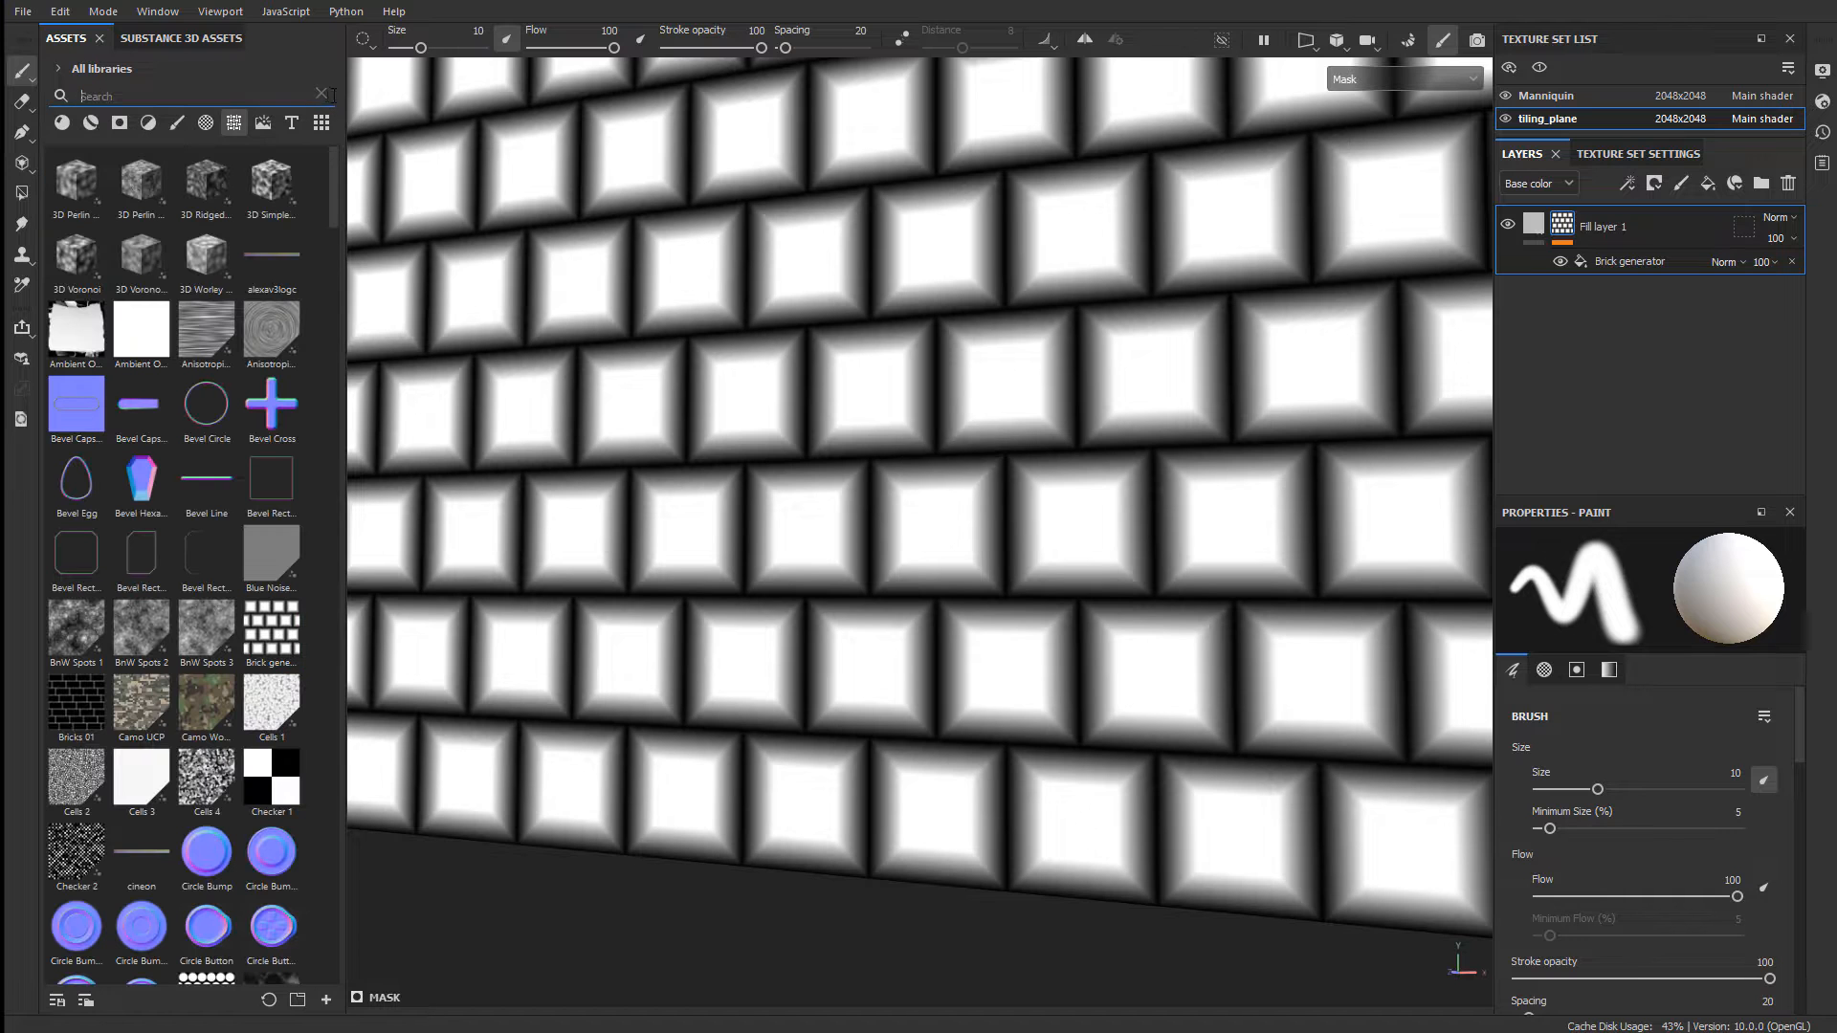
pyautogui.keyDown('alt'); pyautogui.moveTo(797, 459); pyautogui.dragTo(998, 501, button='right'); pyautogui.keyUp('alt')
pyautogui.keyDown('alt'); pyautogui.moveTo(998, 501); pyautogui.dragTo(1139, 410, button='middle'); pyautogui.keyUp('alt')
pyautogui.keyDown('alt'); pyautogui.moveTo(1139, 410); pyautogui.dragTo(877, 389, button='right'); pyautogui.keyUp('alt')
pyautogui.keyDown('alt'); pyautogui.moveTo(878, 389); pyautogui.dragTo(876, 385); pyautogui.keyUp('alt')
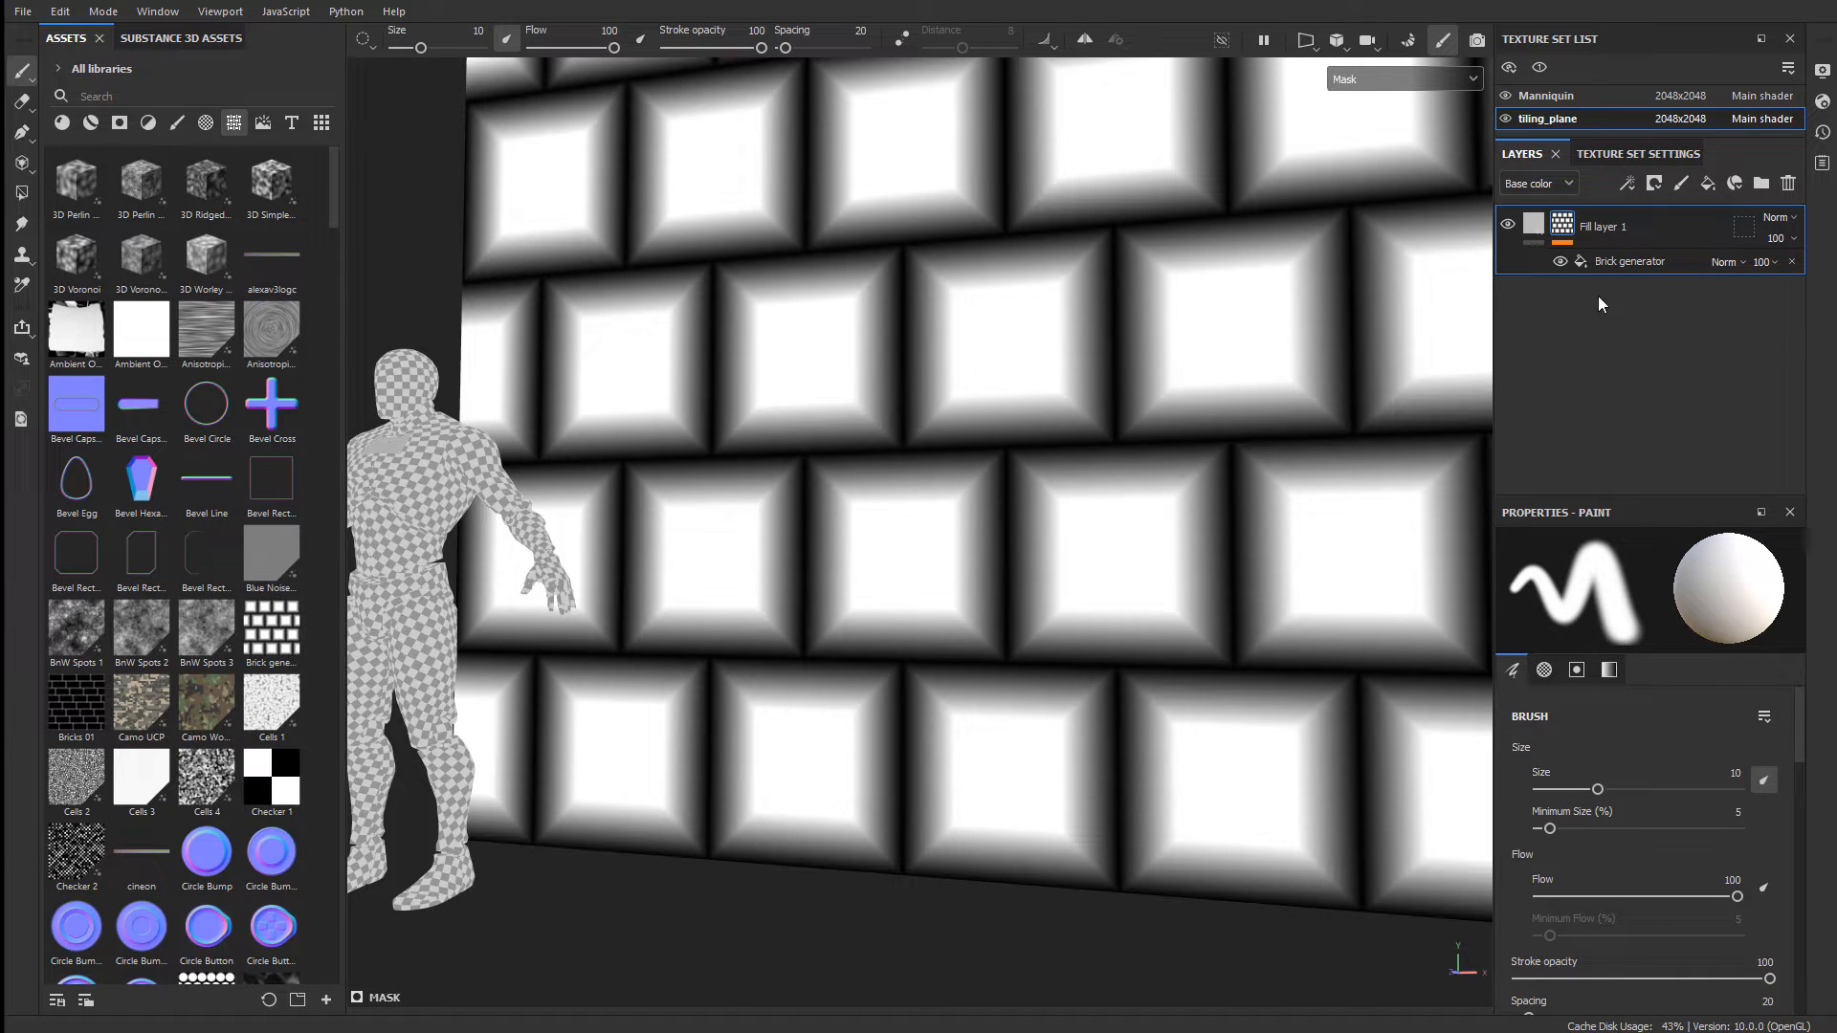
# - Expand the Brick generator's Pattern parameters and review its brick count, bevel, gap, middle size and height settings
pyautogui.click(1638, 263)
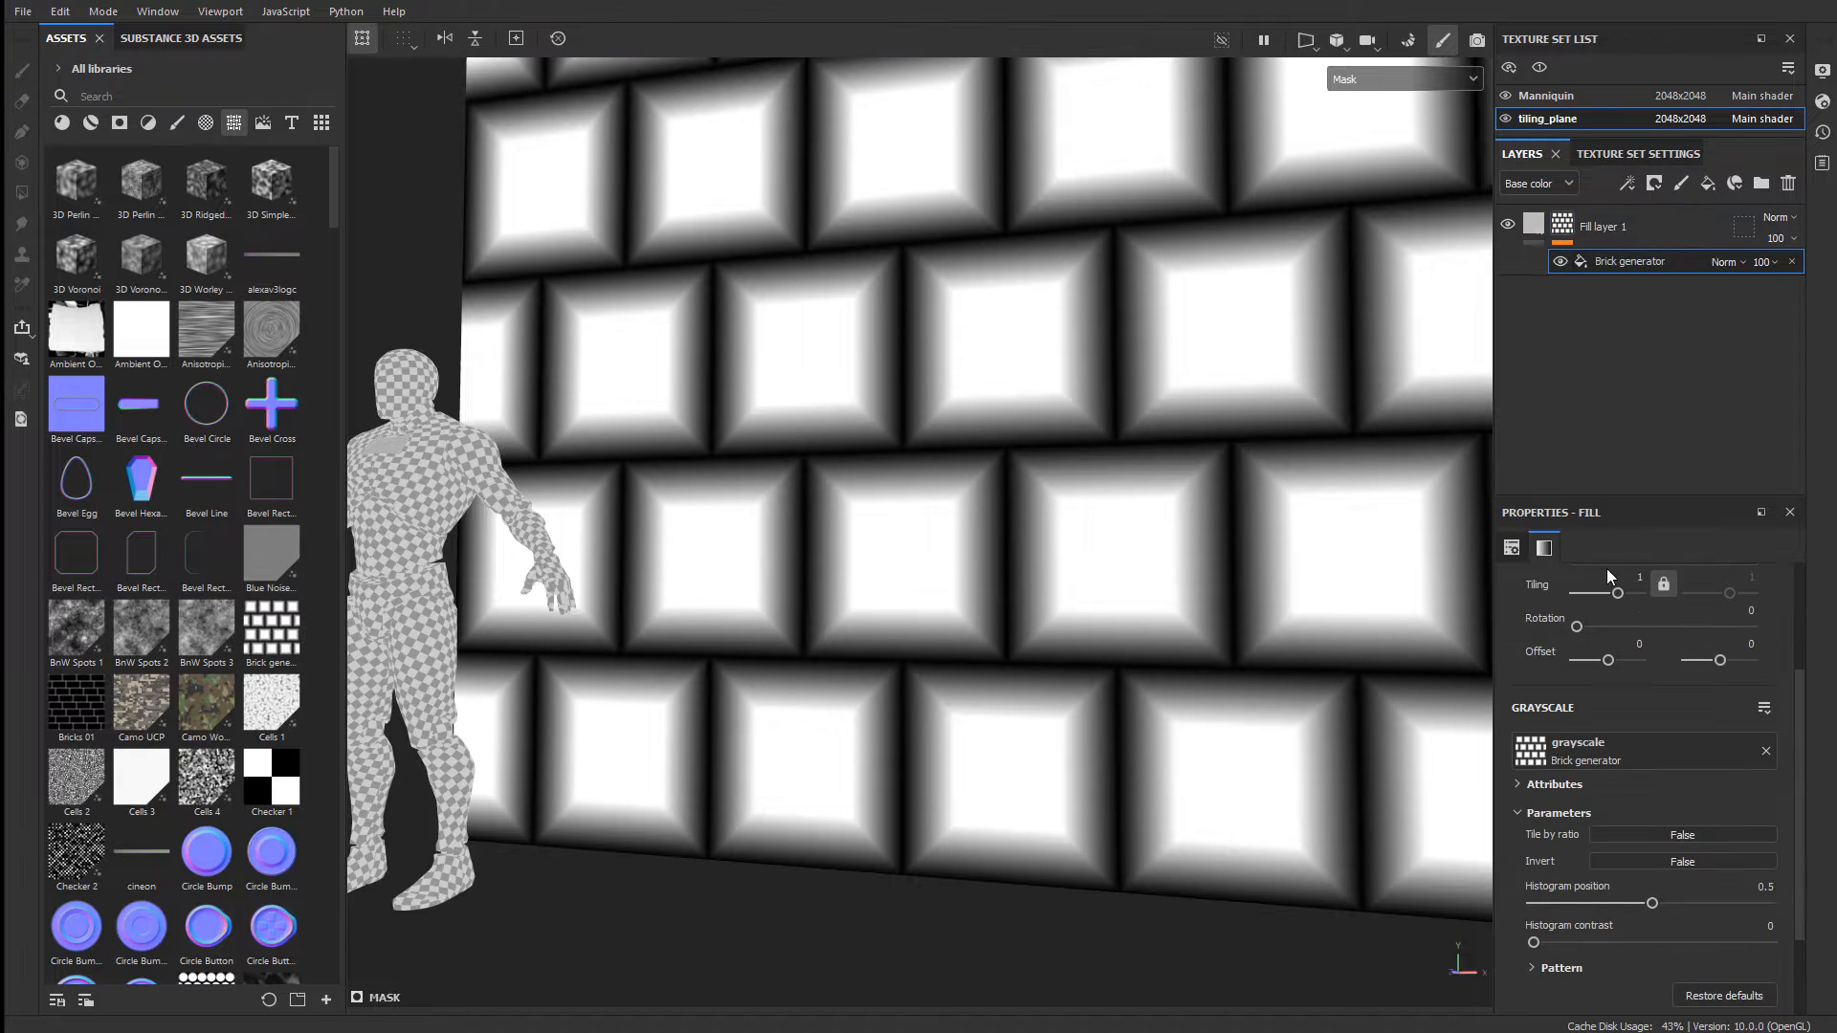
pyautogui.scroll(-2, 1611, 622)
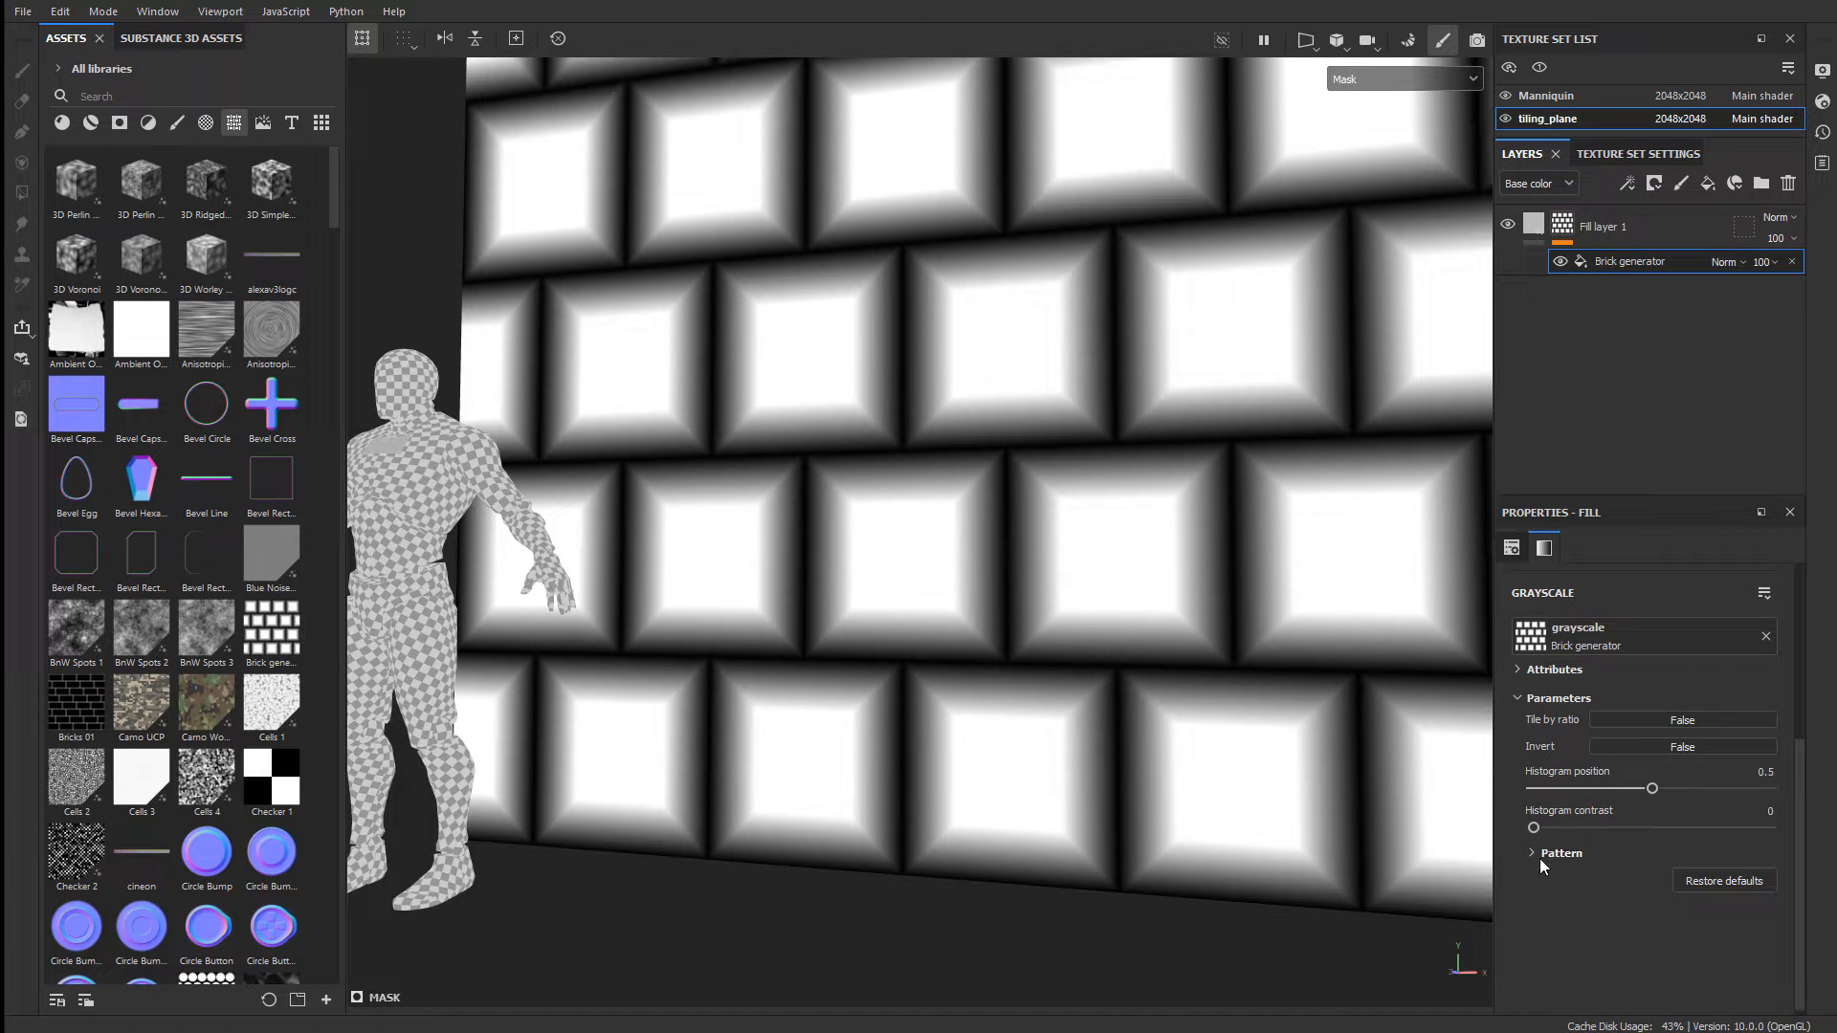
pyautogui.click(1533, 854)
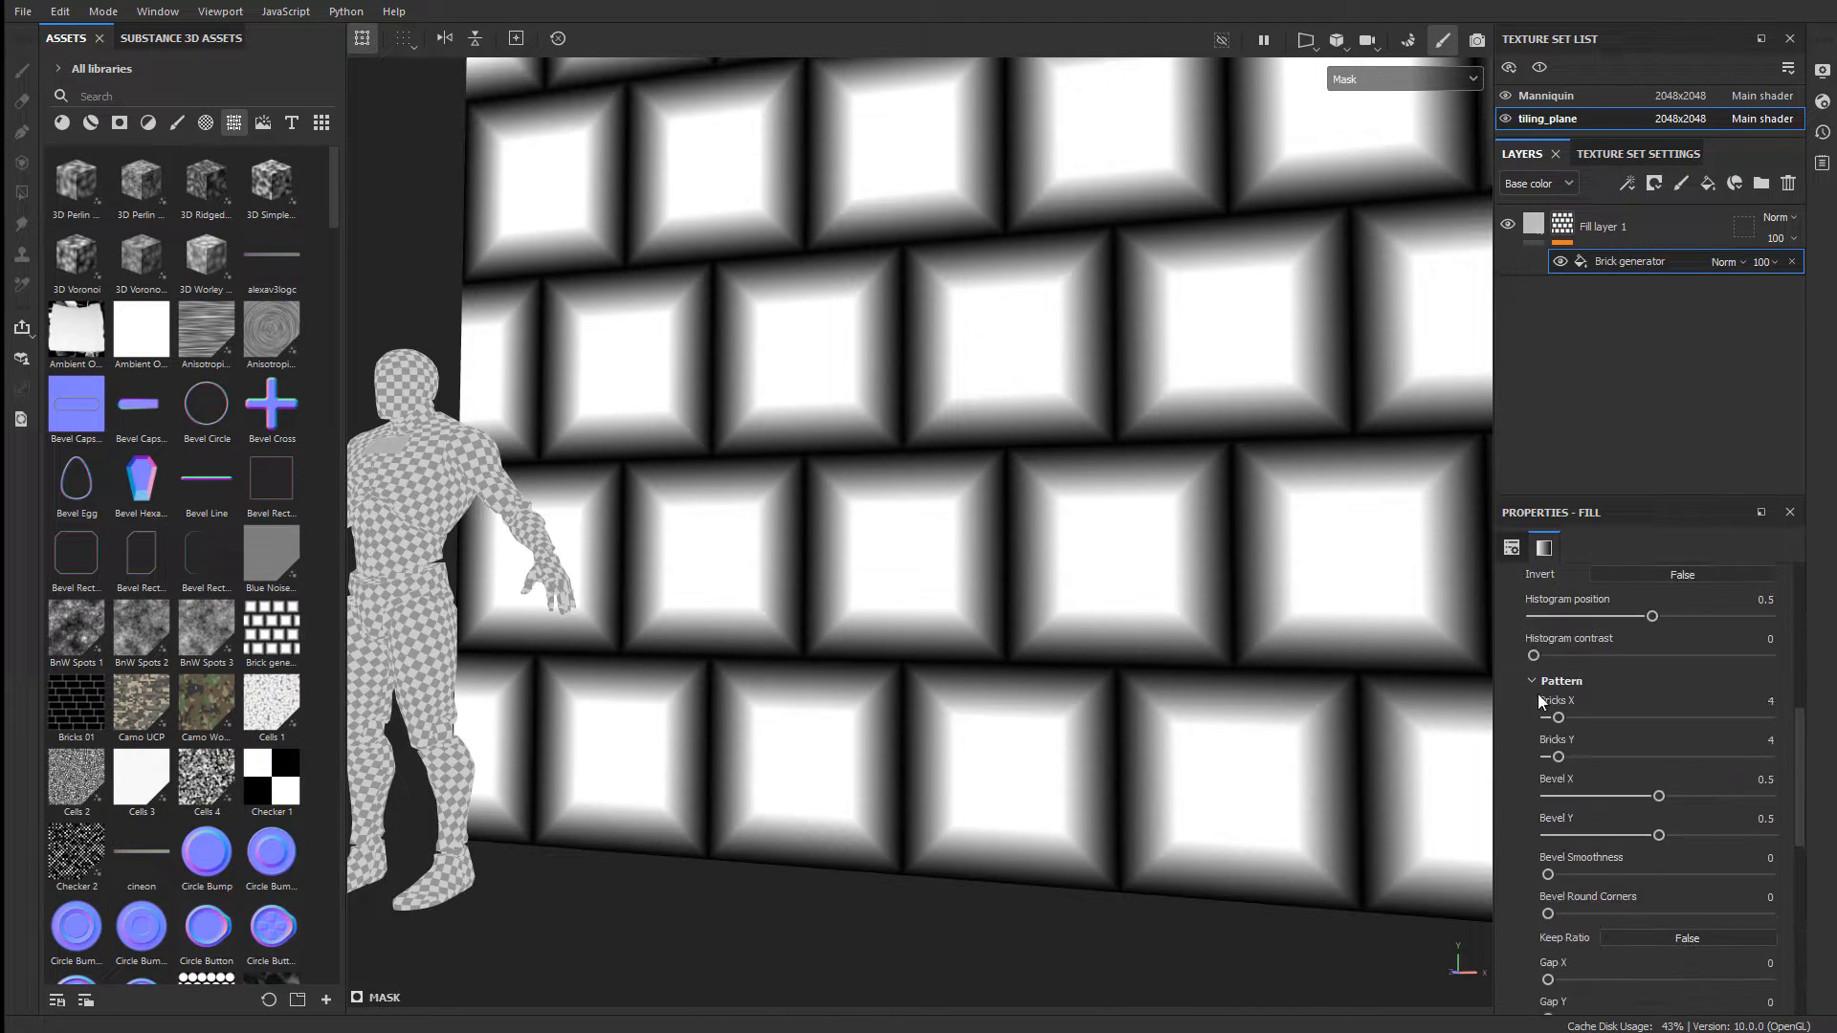
pyautogui.scroll(-5, 1626, 918)
pyautogui.scroll(-1, 1674, 913)
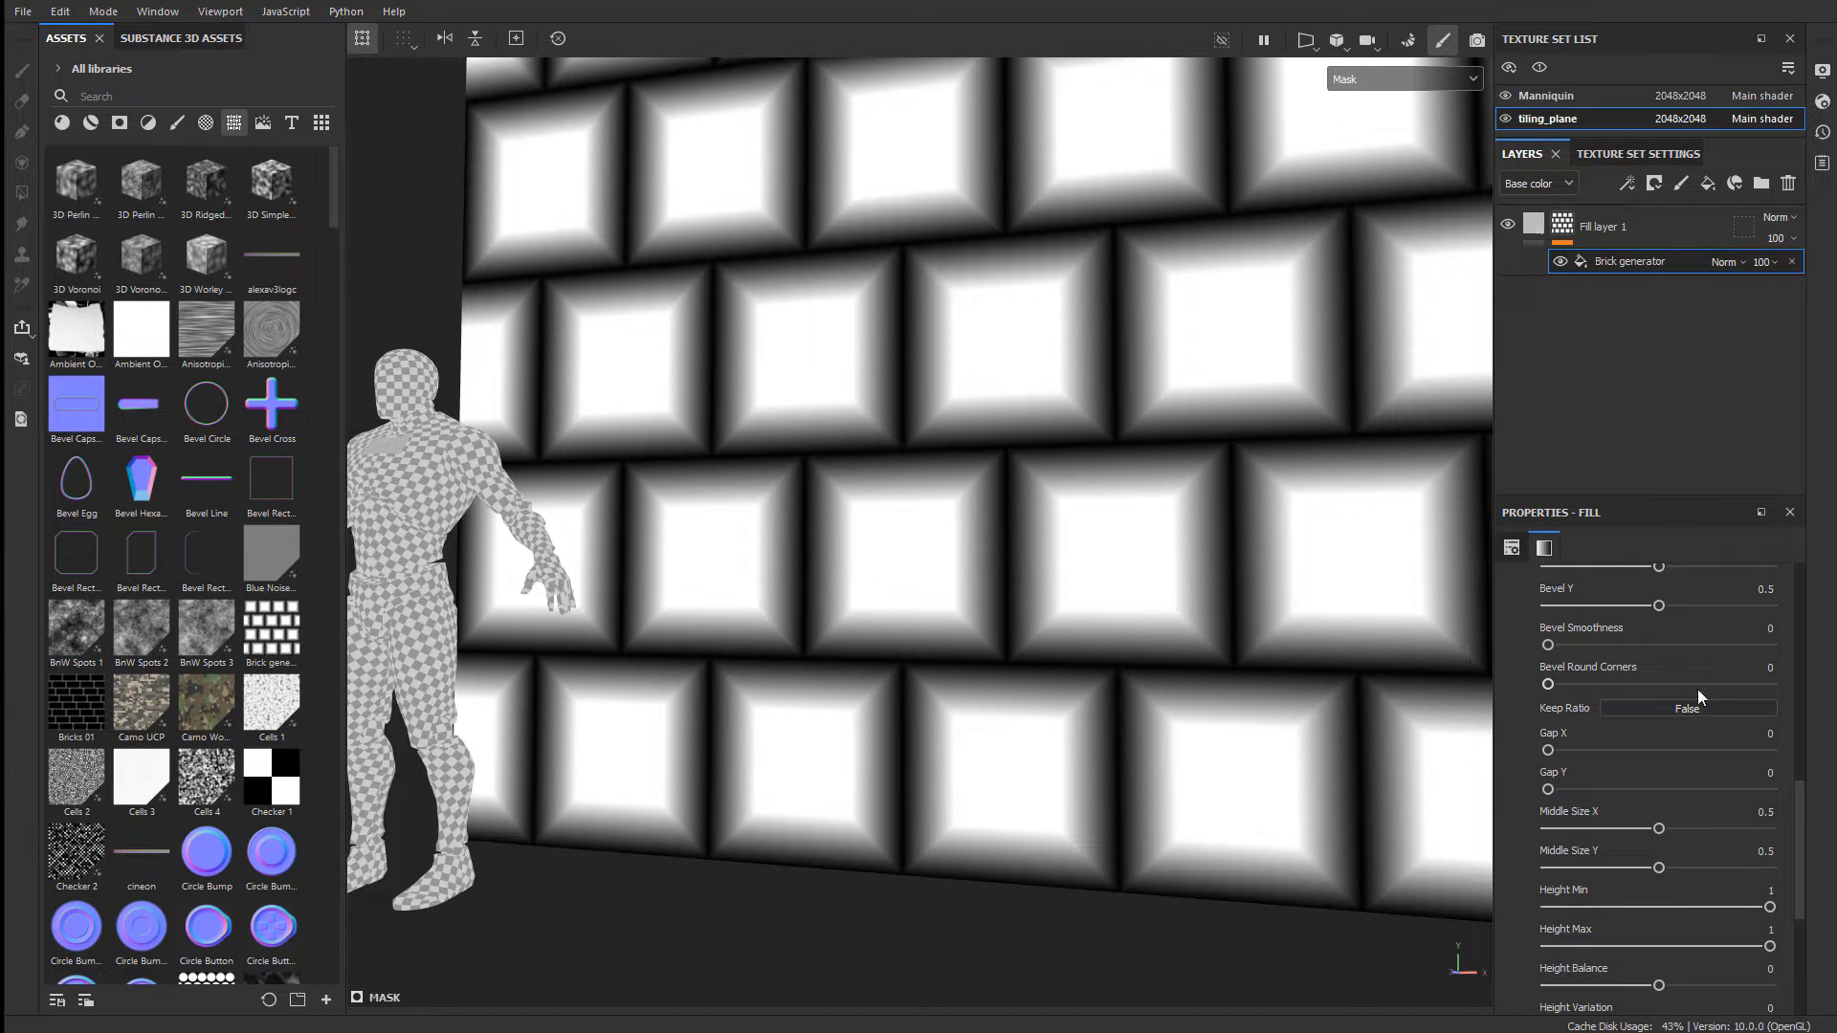
pyautogui.scroll(2, 1613, 647)
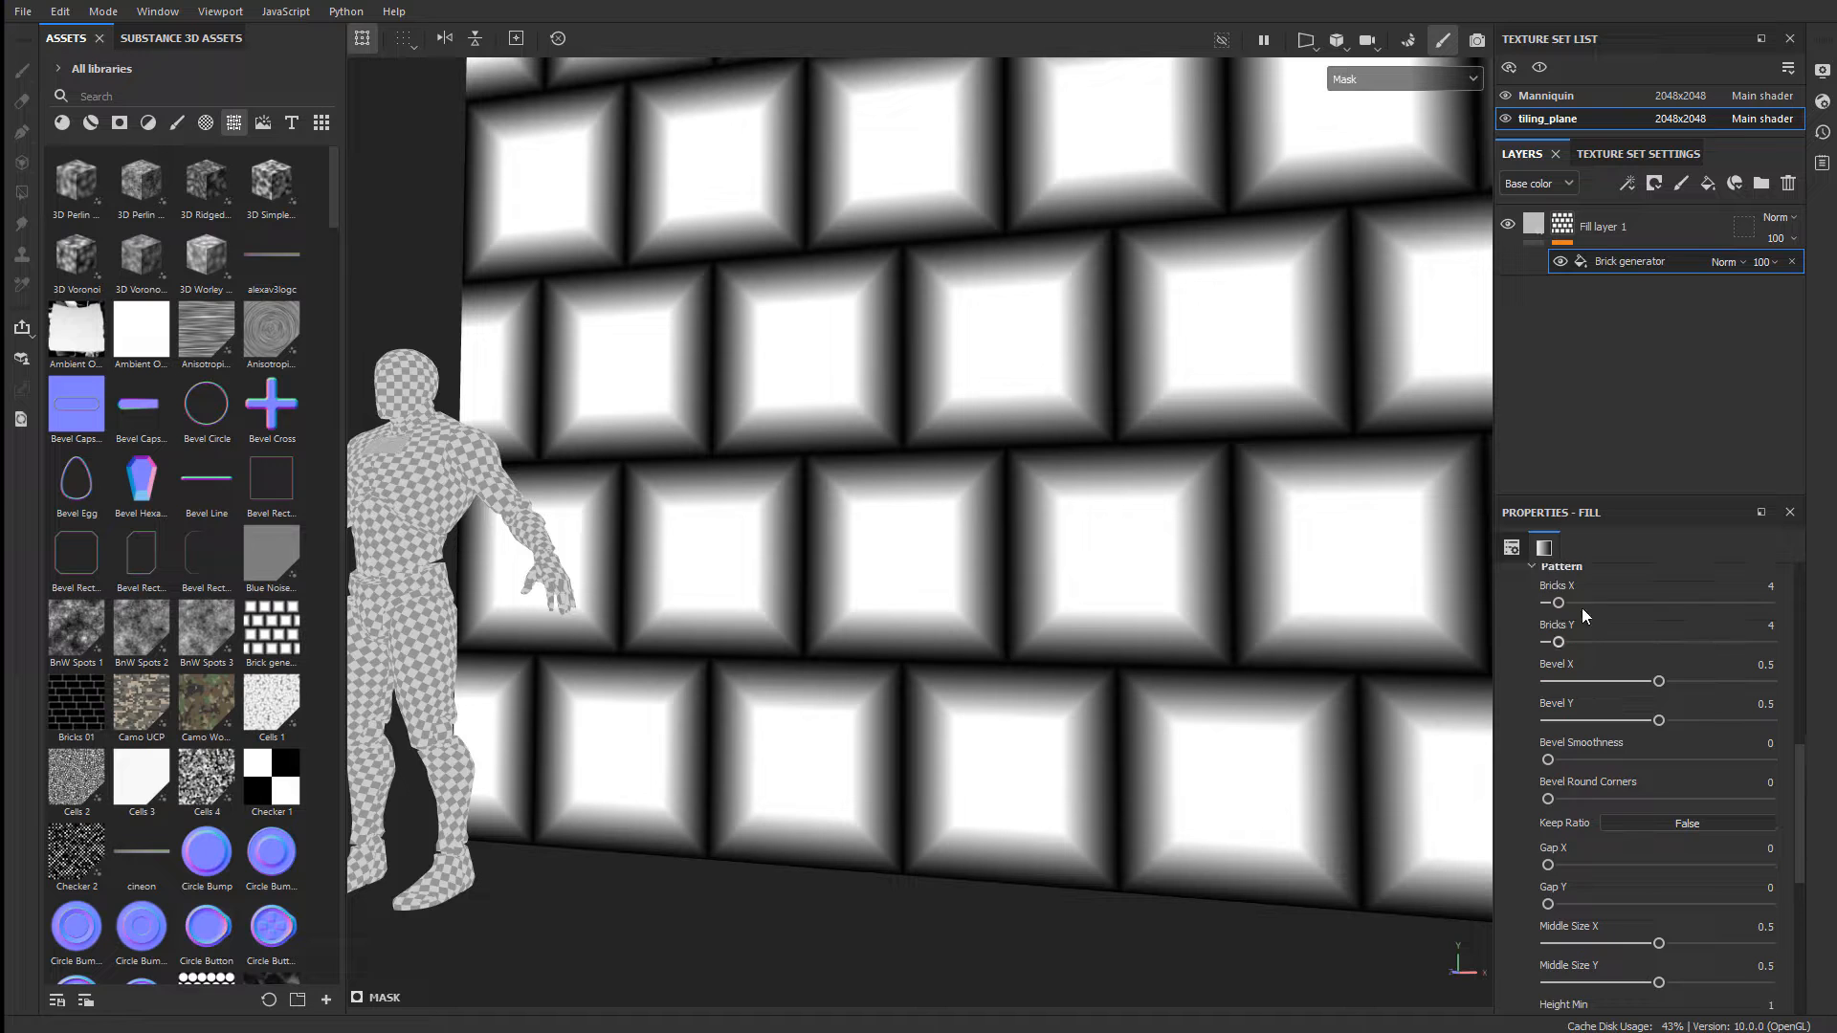
# - Set the Brick generator's pattern to 7 bricks in X and 12 bricks in Y
pyautogui.moveTo(1560, 606)
pyautogui.mouseDown()
pyautogui.moveTo(1576, 606)
pyautogui.moveTo(1558, 607)
pyautogui.mouseUp()
pyautogui.scroll(4, 1617, 830)
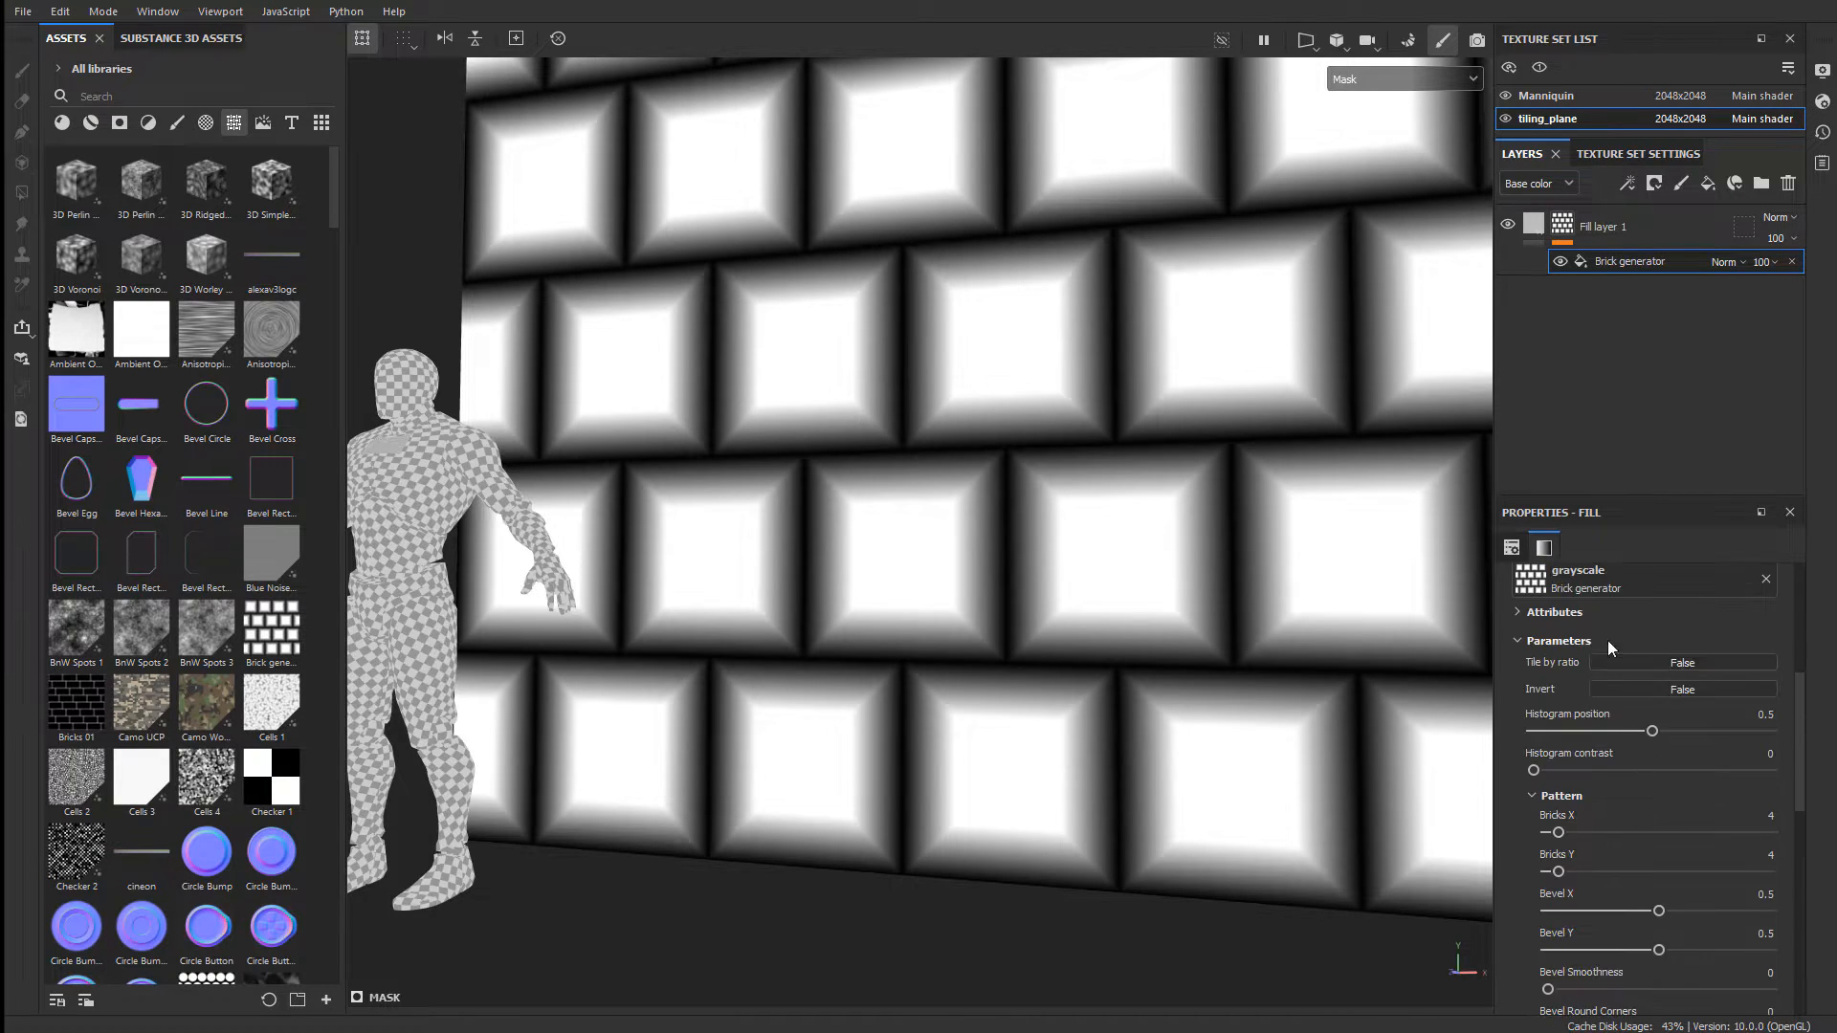
pyautogui.scroll(-1, 1615, 779)
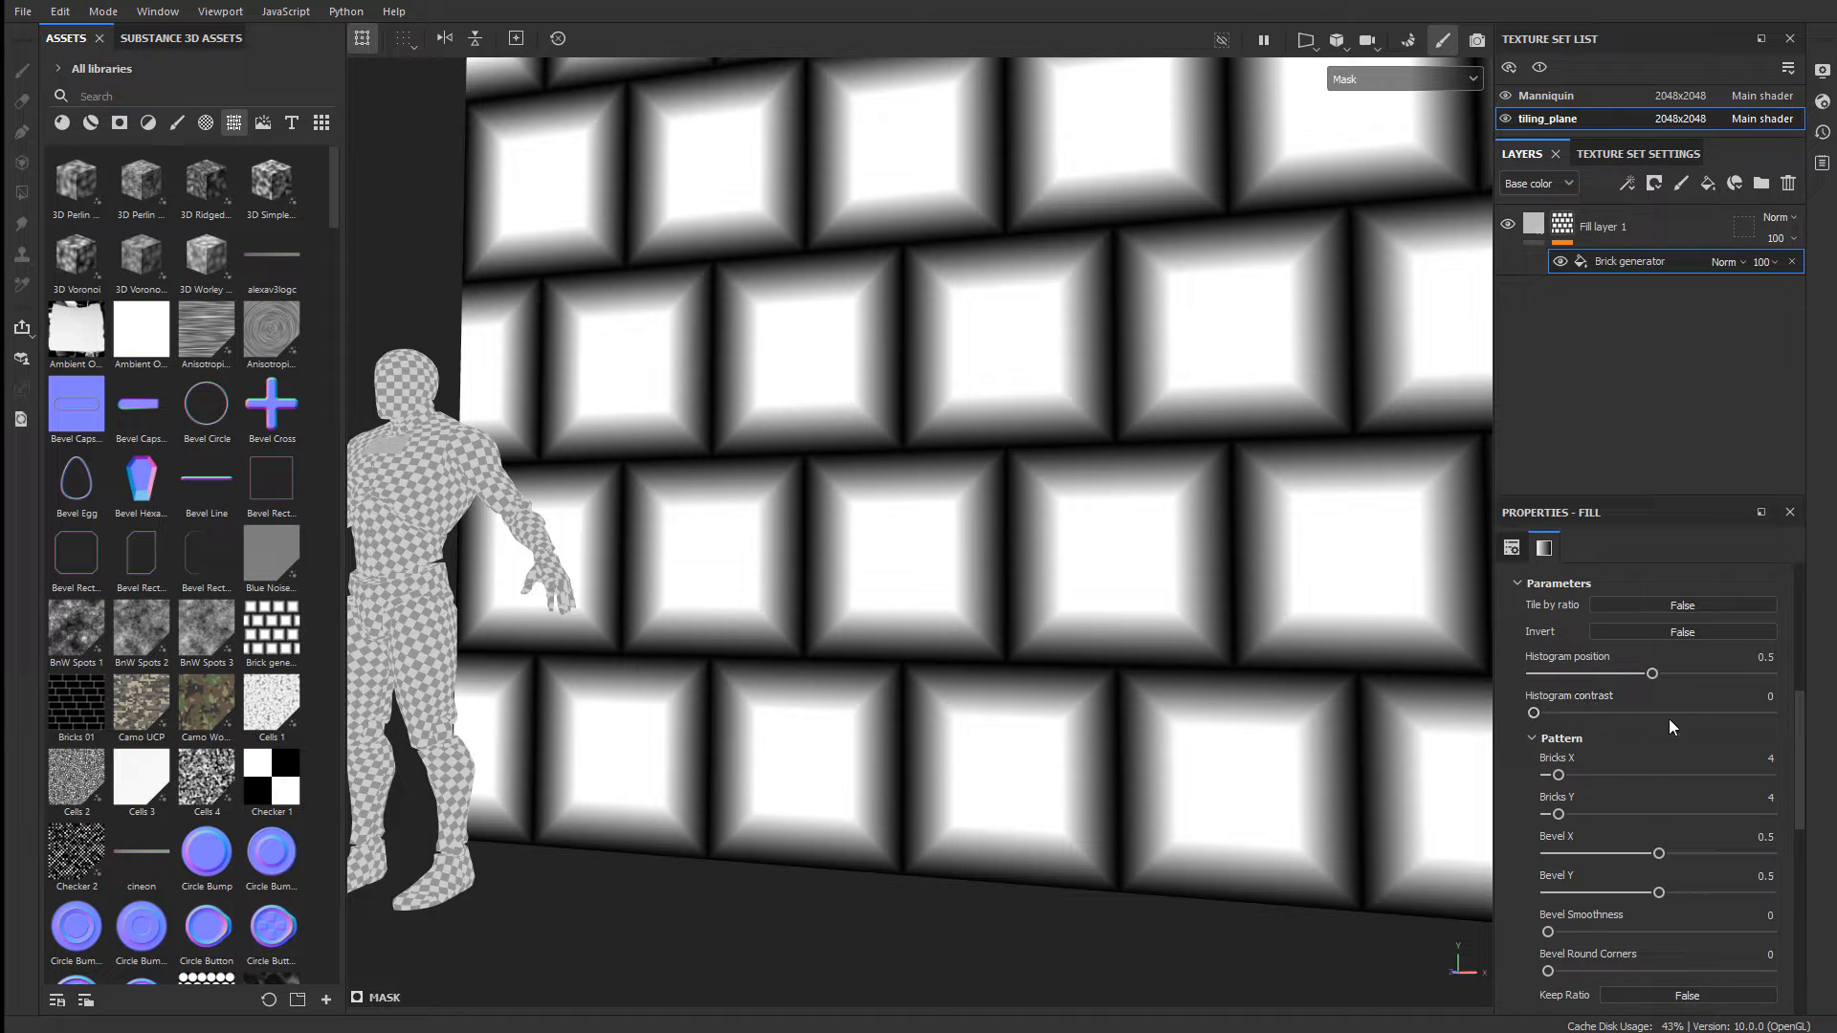
pyautogui.scroll(-1, 1668, 720)
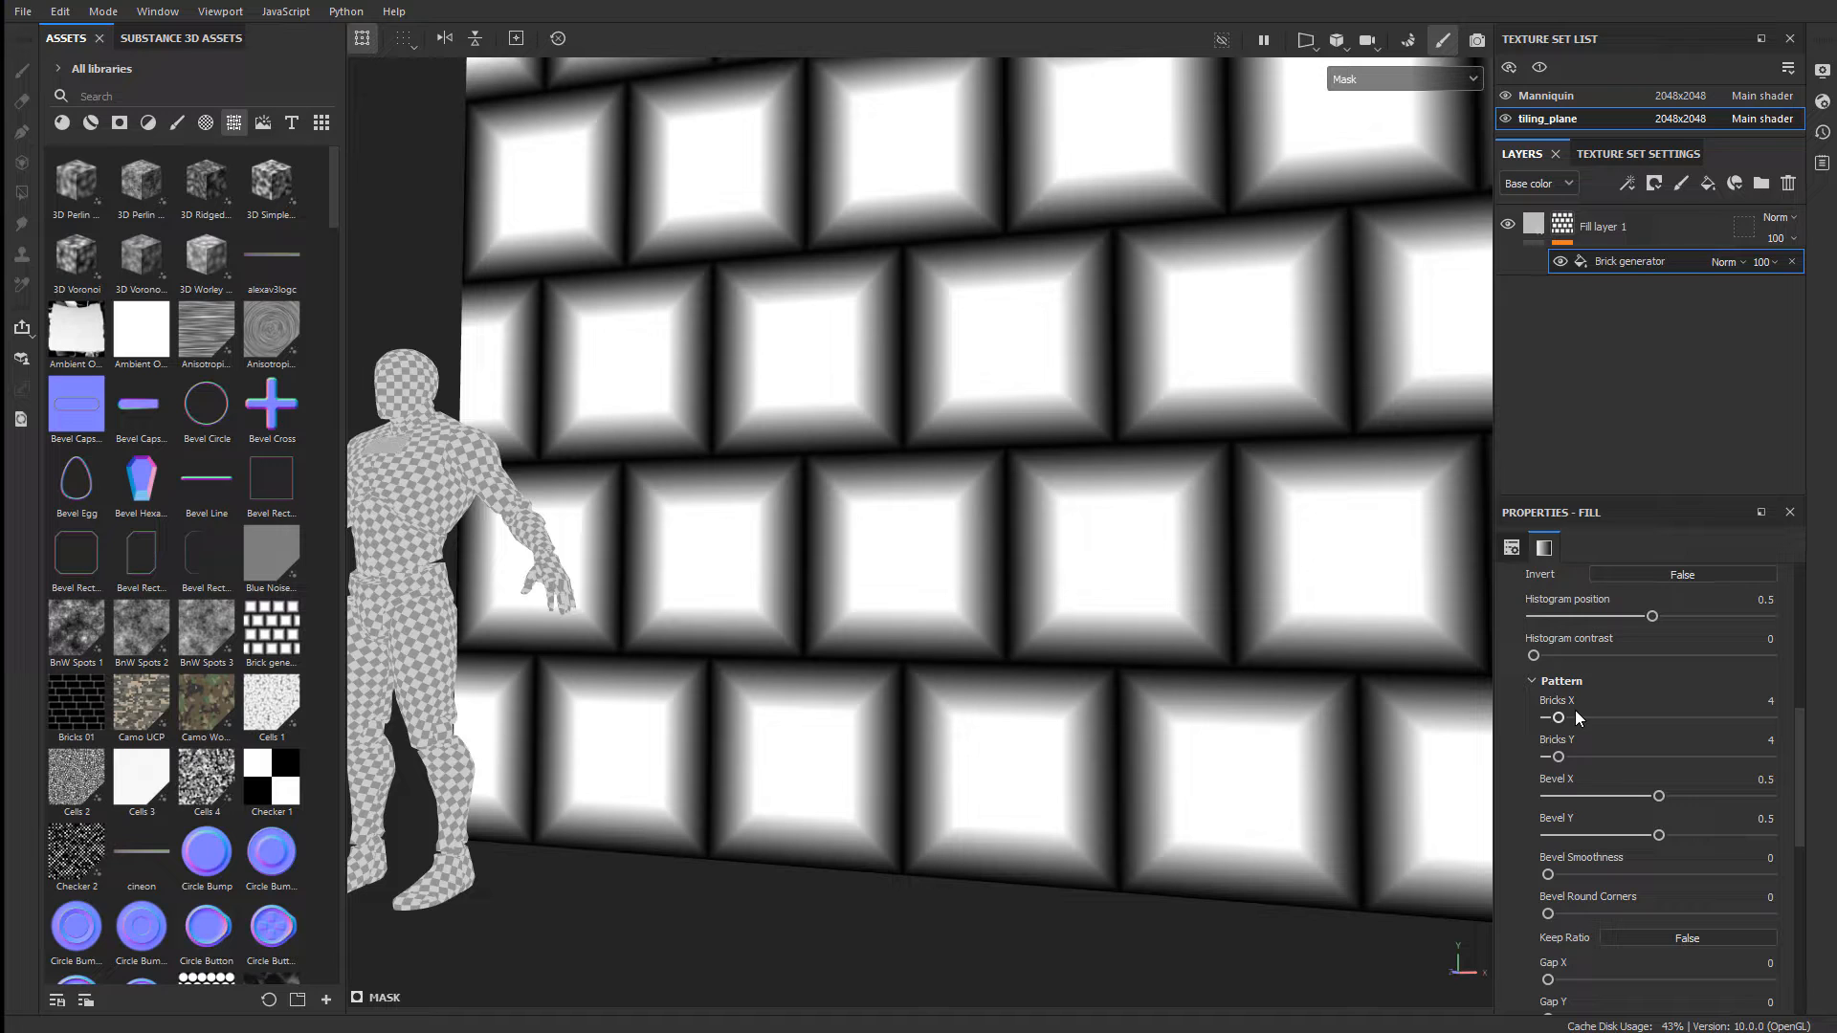
pyautogui.click(1772, 705)
pyautogui.write('7')
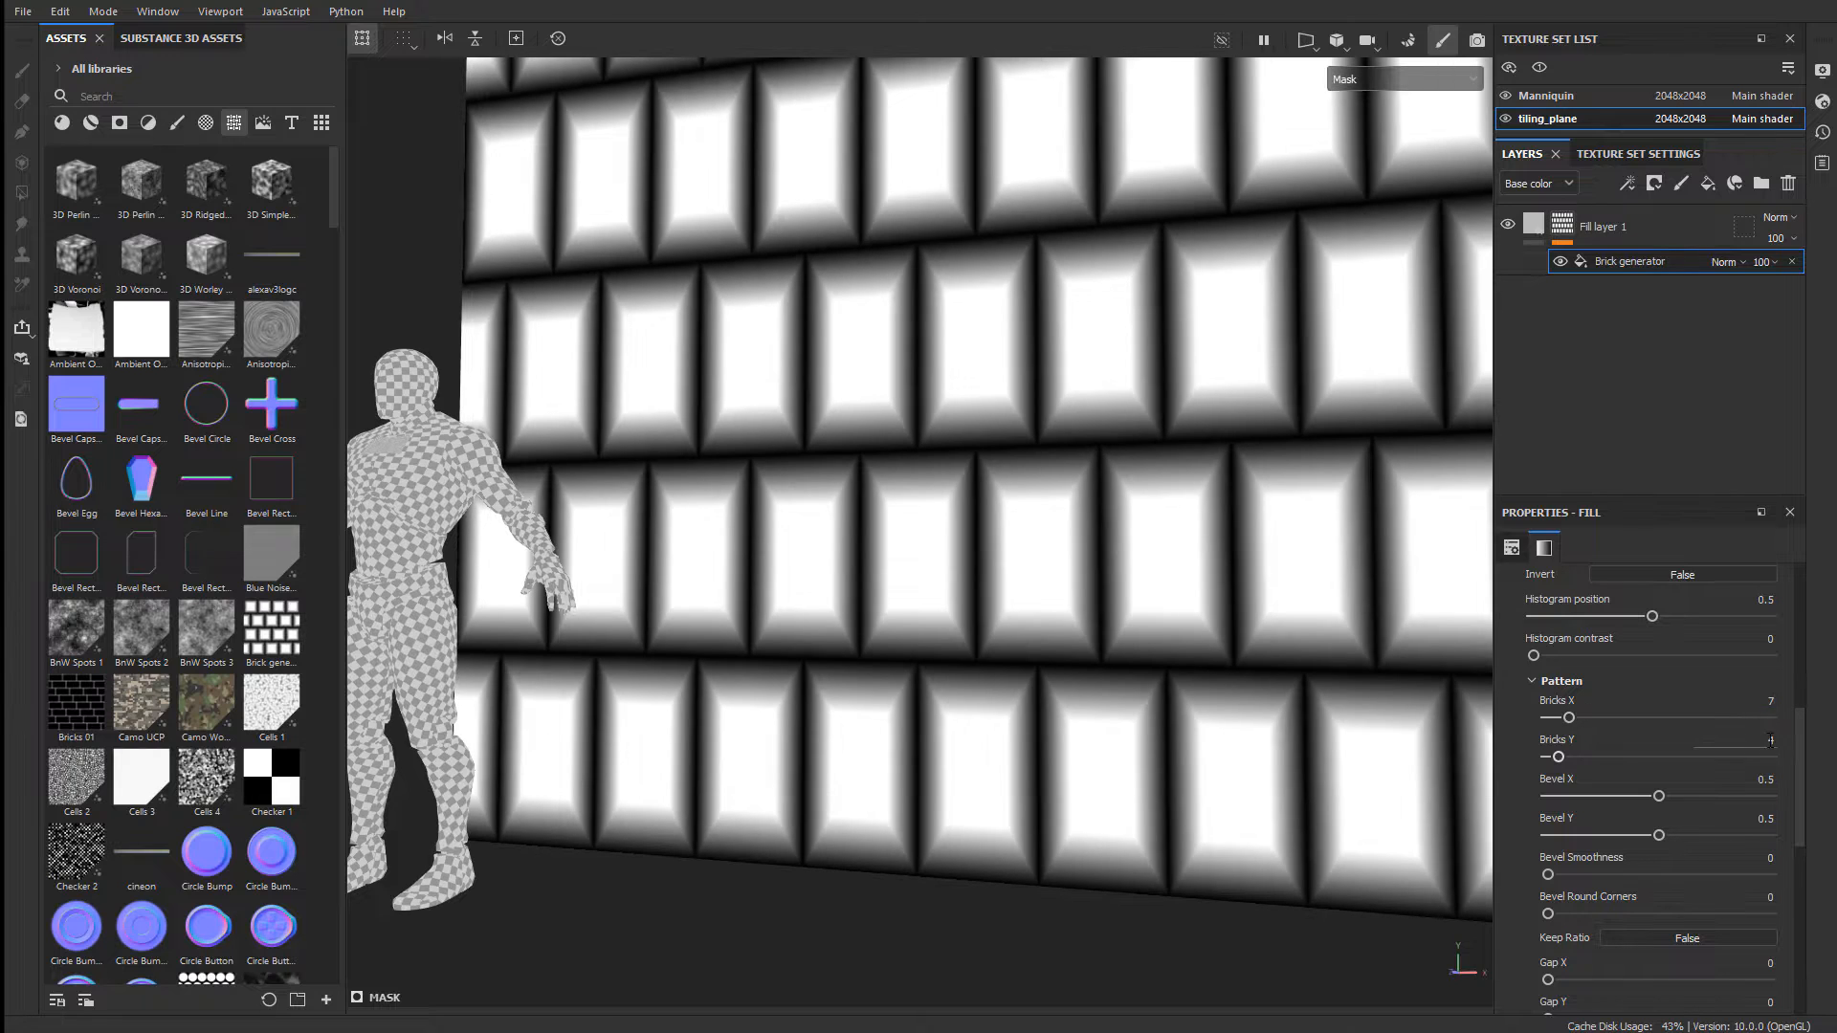
pyautogui.press('Tab')
pyautogui.write('12')
pyautogui.press('Return')
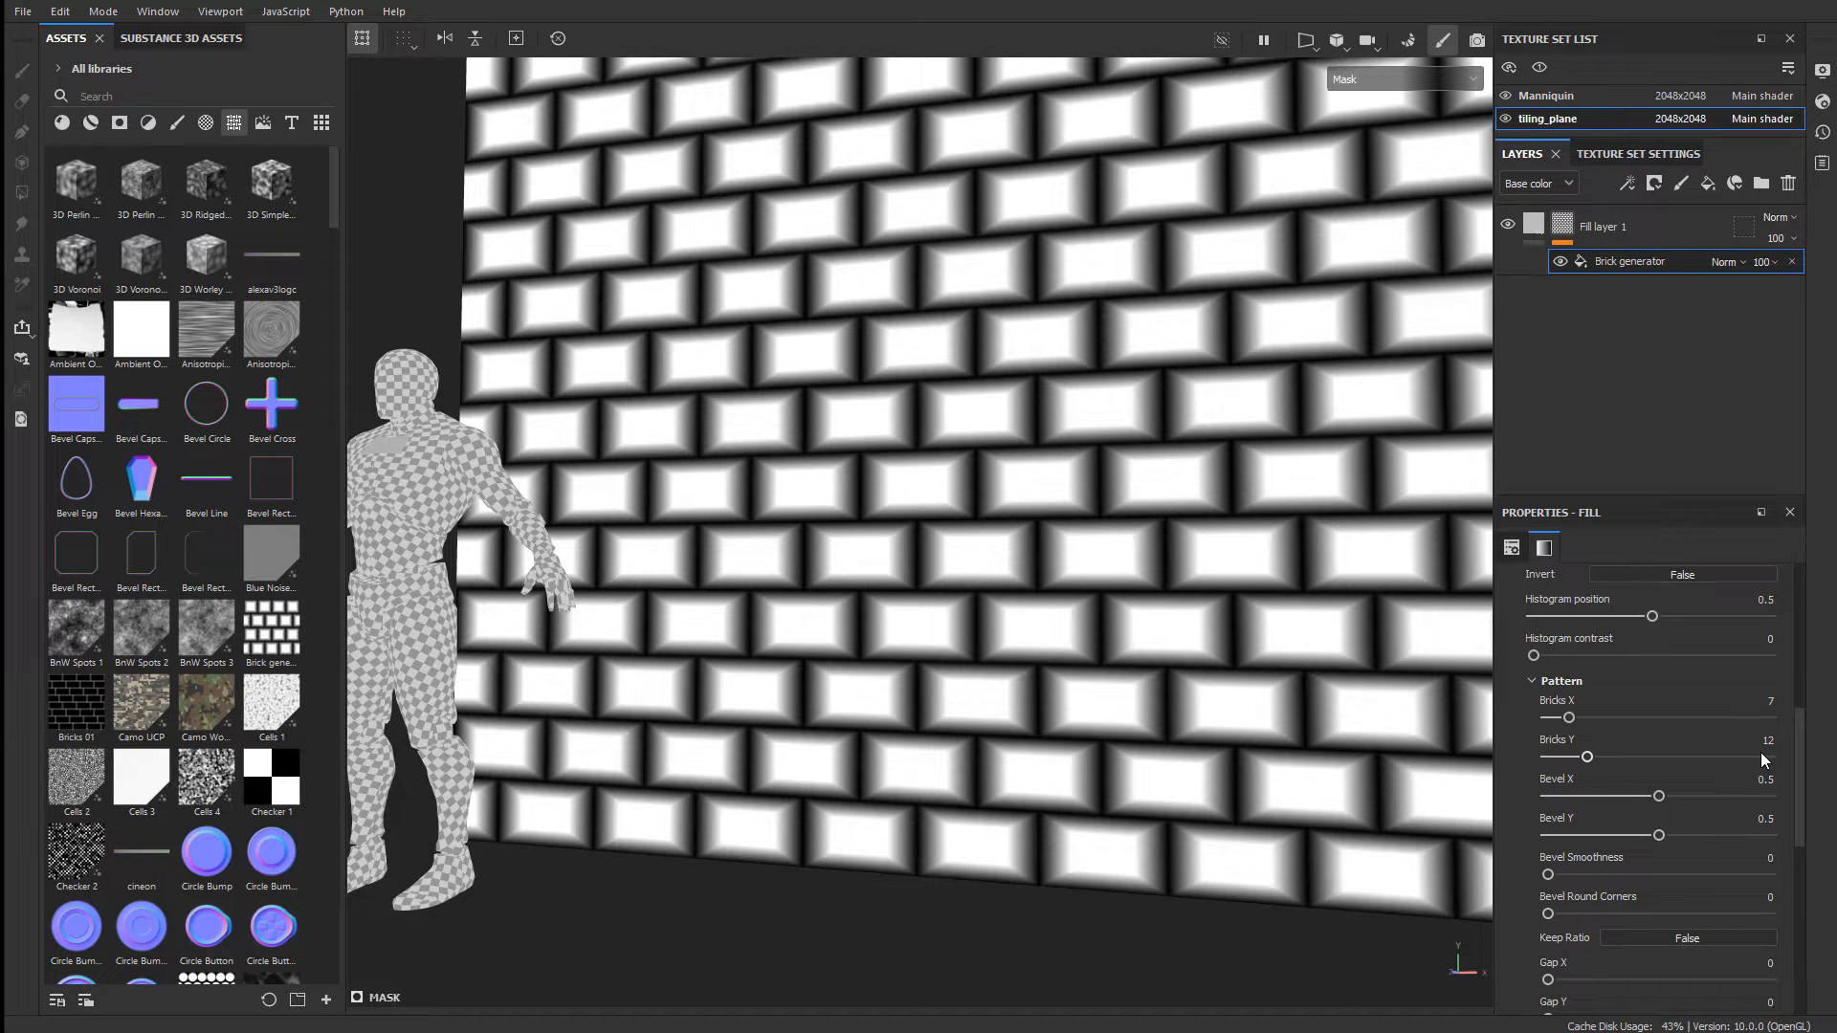
# - Reduce the bricks' Bevel X and Bevel Y to 0.02 each in the Brick generator's pattern
pyautogui.scroll(-1, 1642, 778)
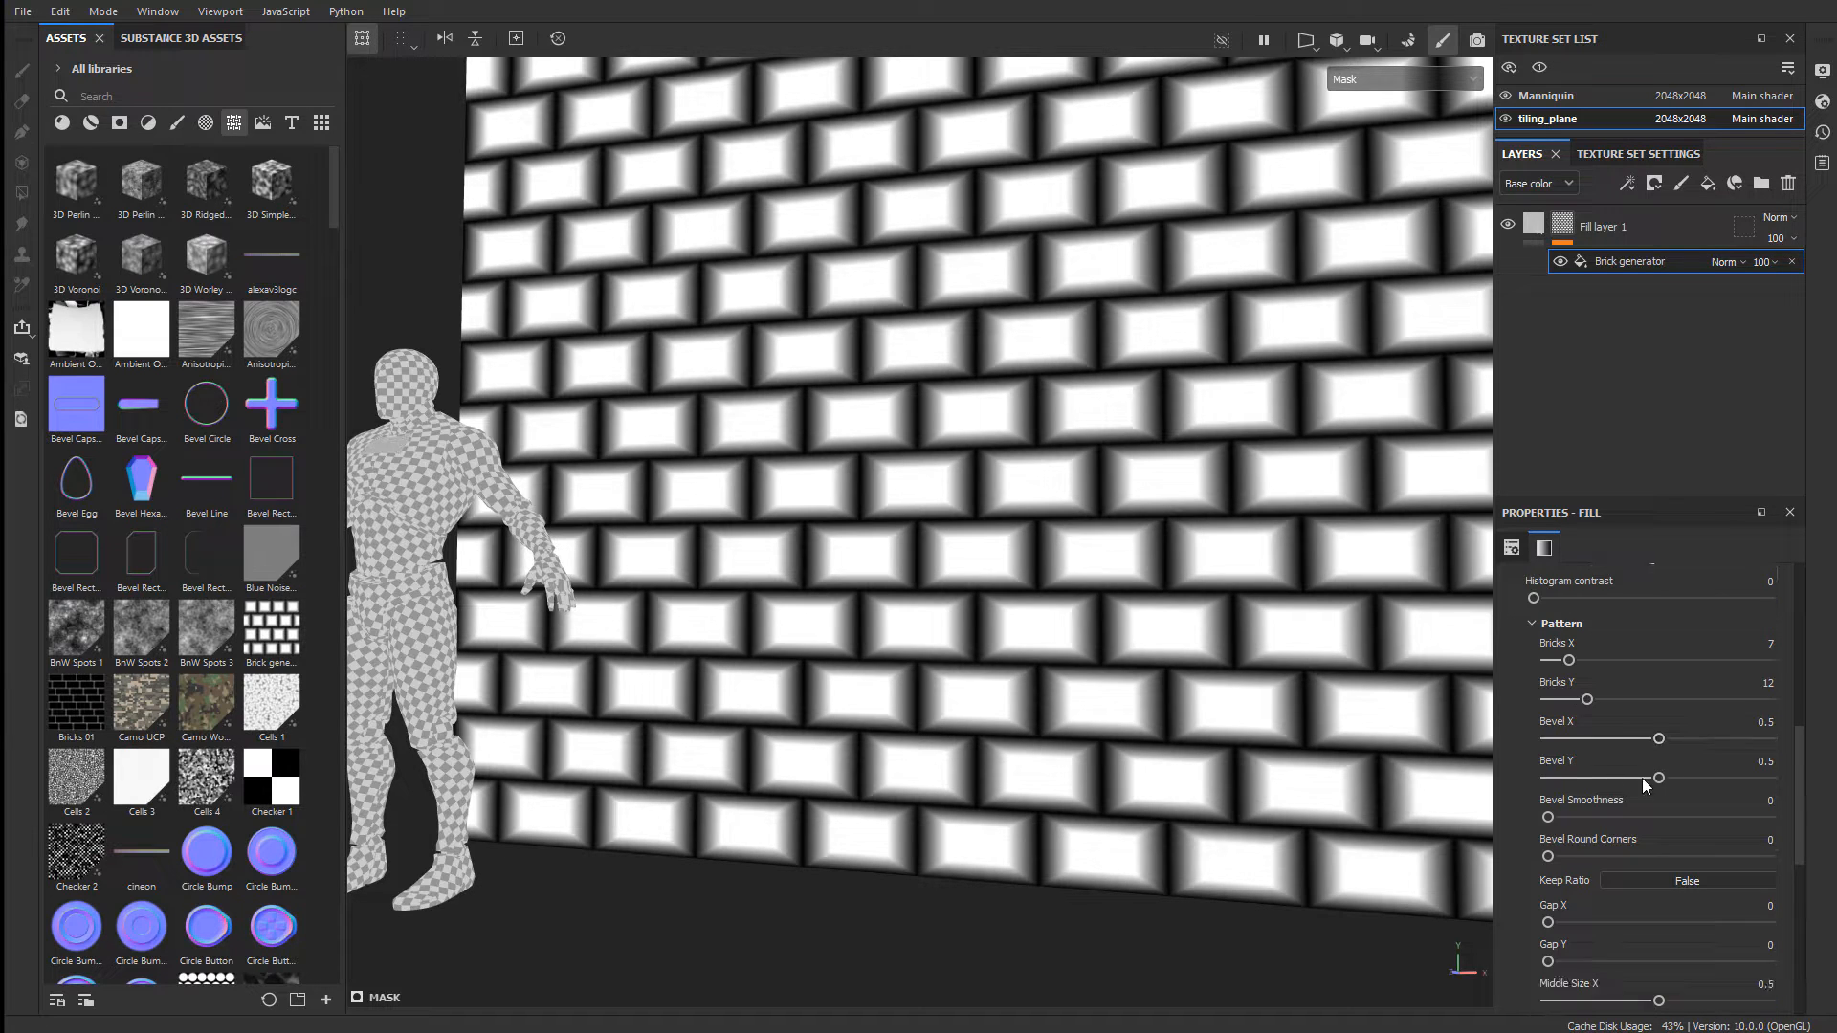
pyautogui.moveTo(1644, 738); pyautogui.dragTo(1609, 741)
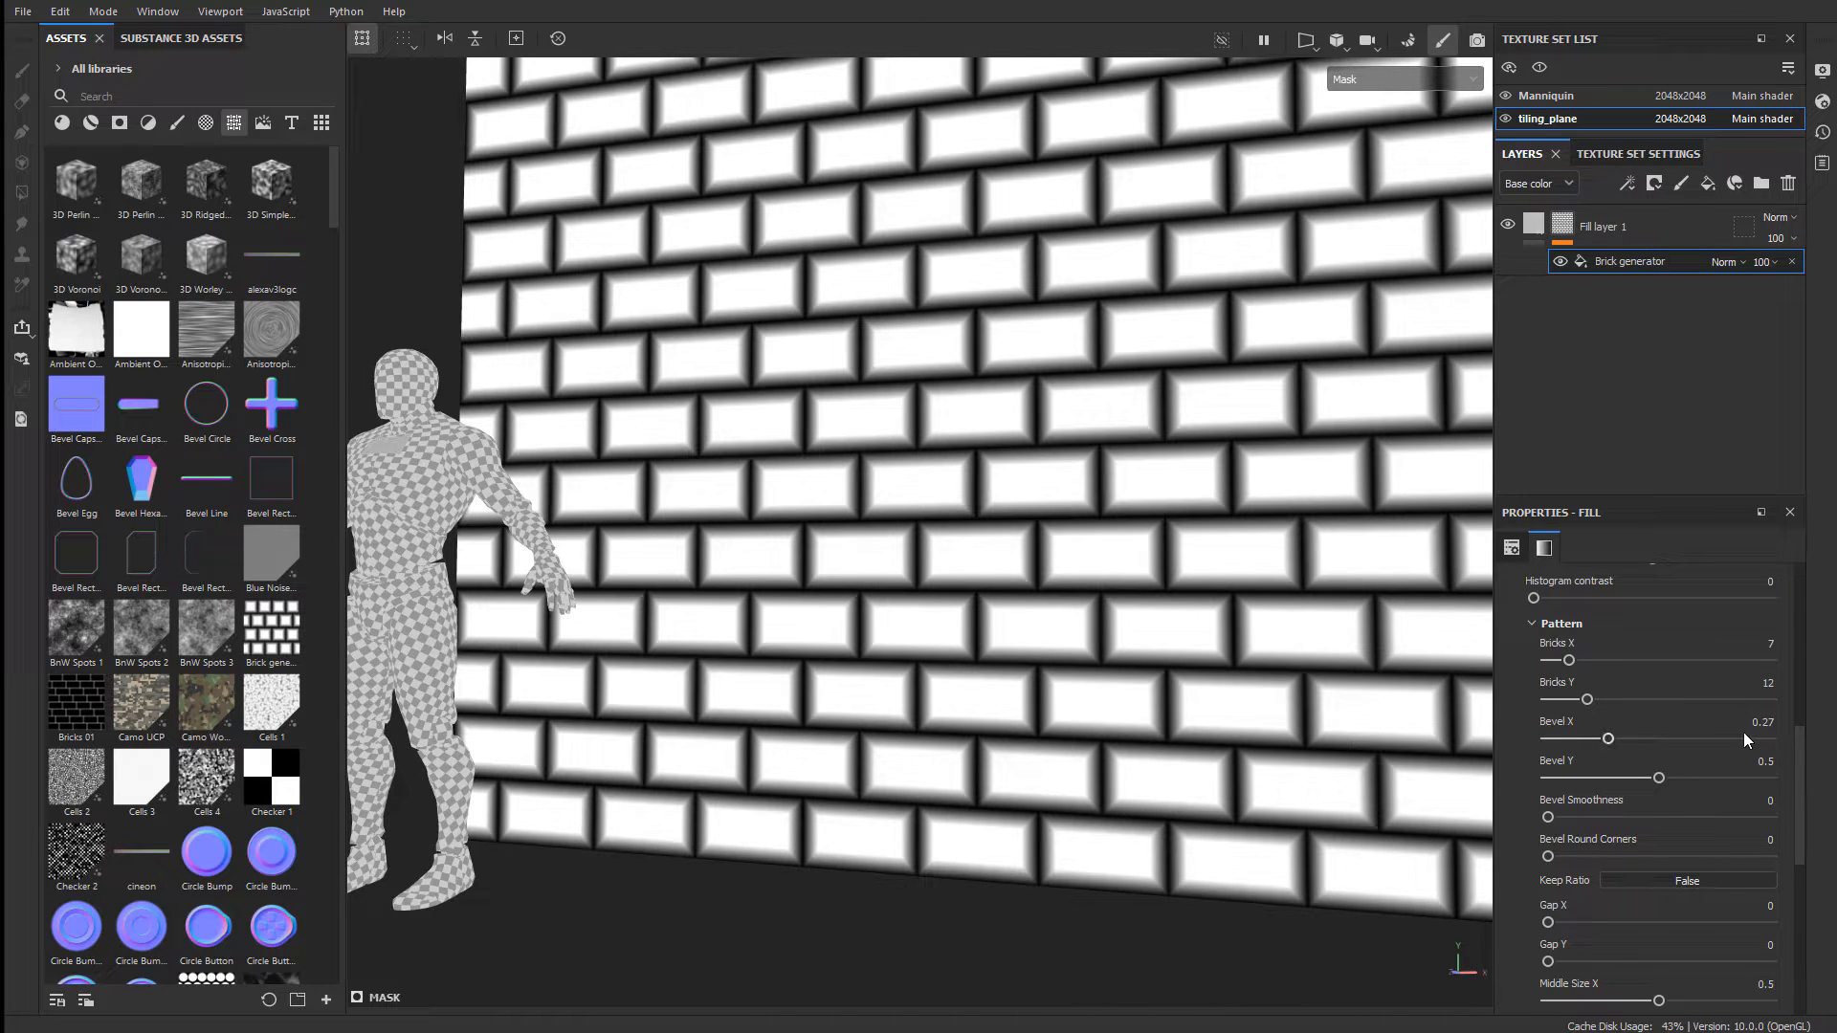
pyautogui.doubleClick(1765, 723)
pyautogui.write('02')
pyautogui.press('Return')
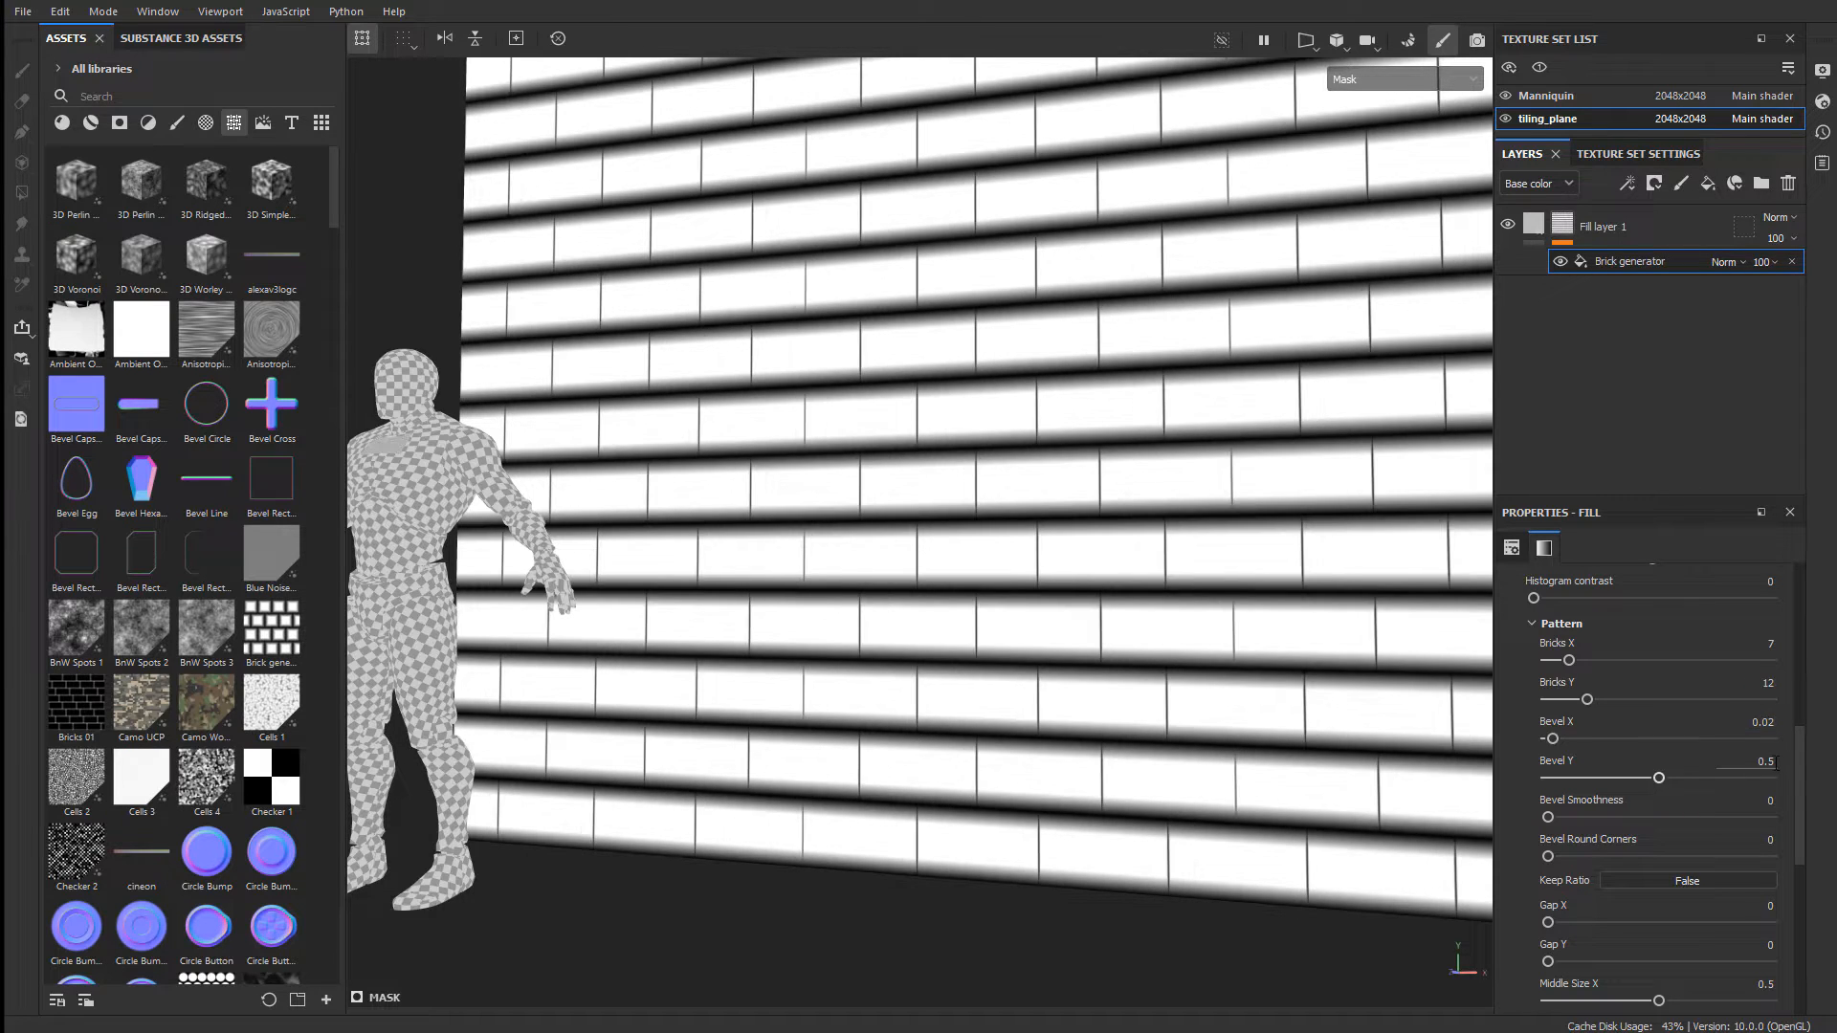
pyautogui.doubleClick(1767, 762)
pyautogui.press('BackSpace')
pyautogui.write('.02')
pyautogui.press('Return')
# - Widen the mortar lines between the bricks by setting Gap X to 0.02 and Gap Y to 0.03
pyautogui.scroll(3, 1046, 669)
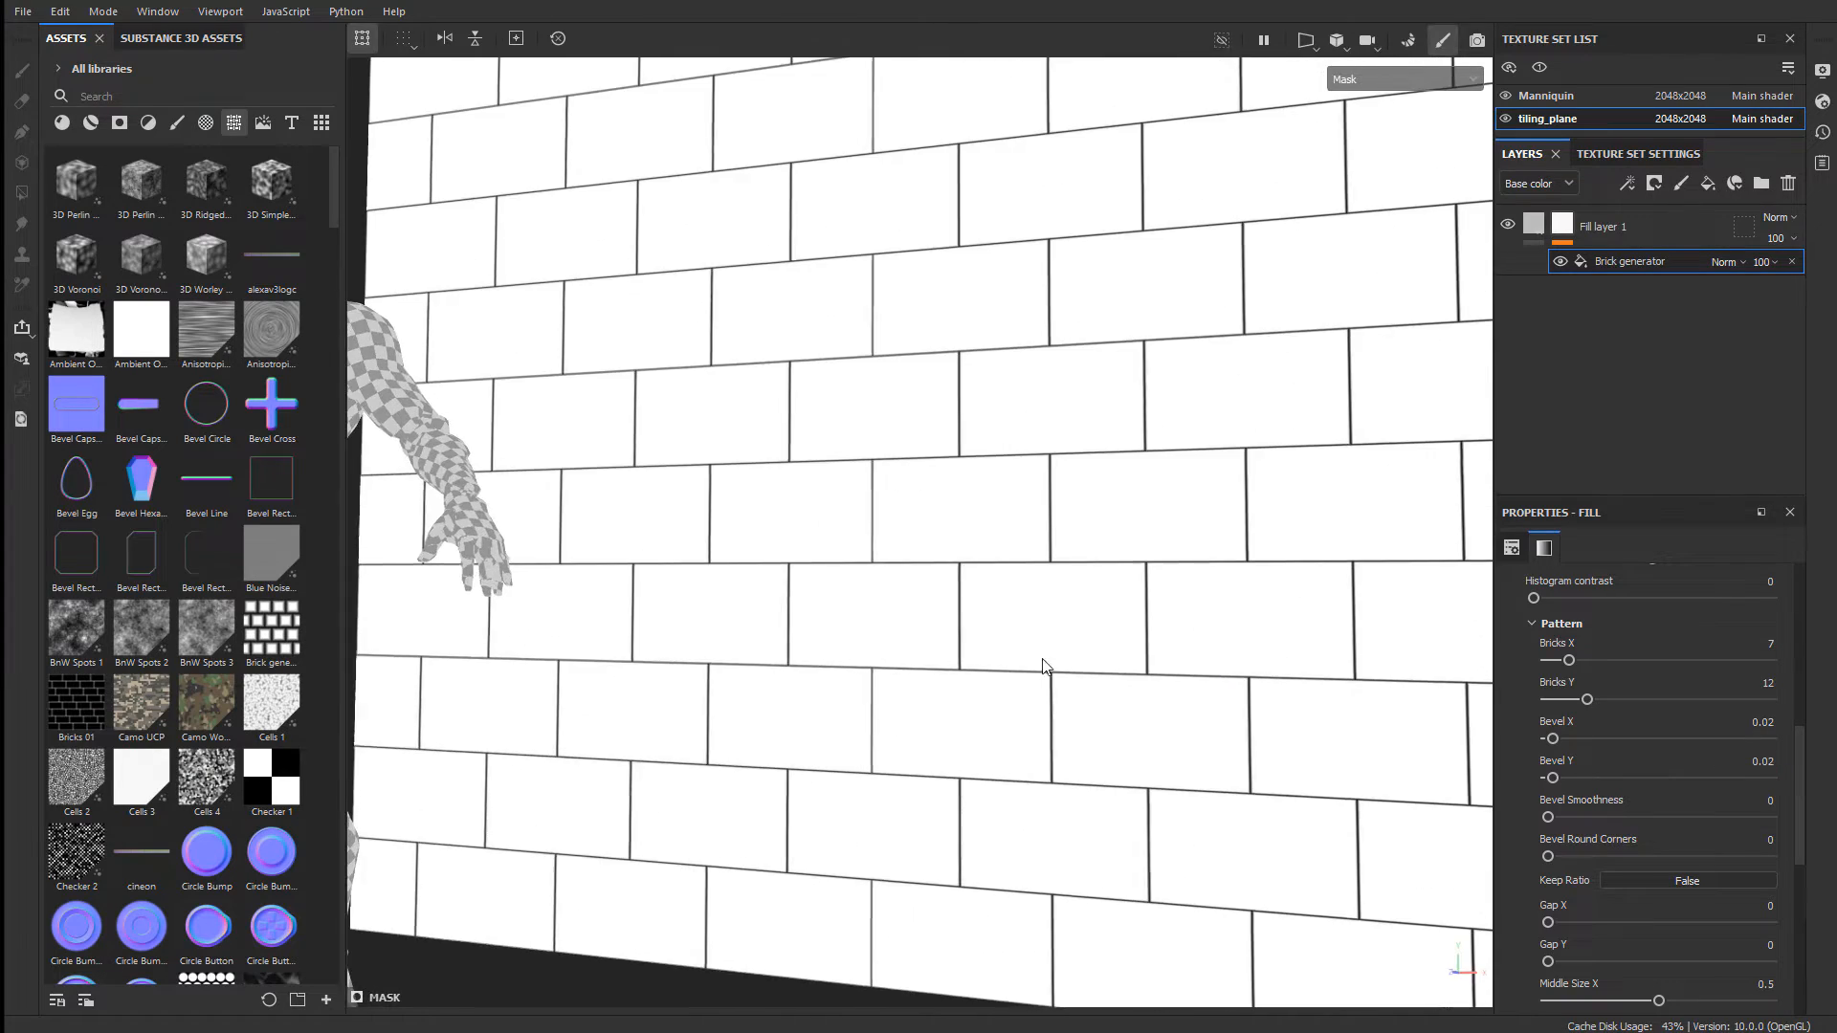
pyautogui.keyDown('alt'); pyautogui.moveTo(1046, 668); pyautogui.dragTo(1146, 625, button='middle'); pyautogui.keyUp('alt')
pyautogui.keyDown('alt'); pyautogui.moveTo(1146, 626); pyautogui.dragTo(1037, 599); pyautogui.keyUp('alt')
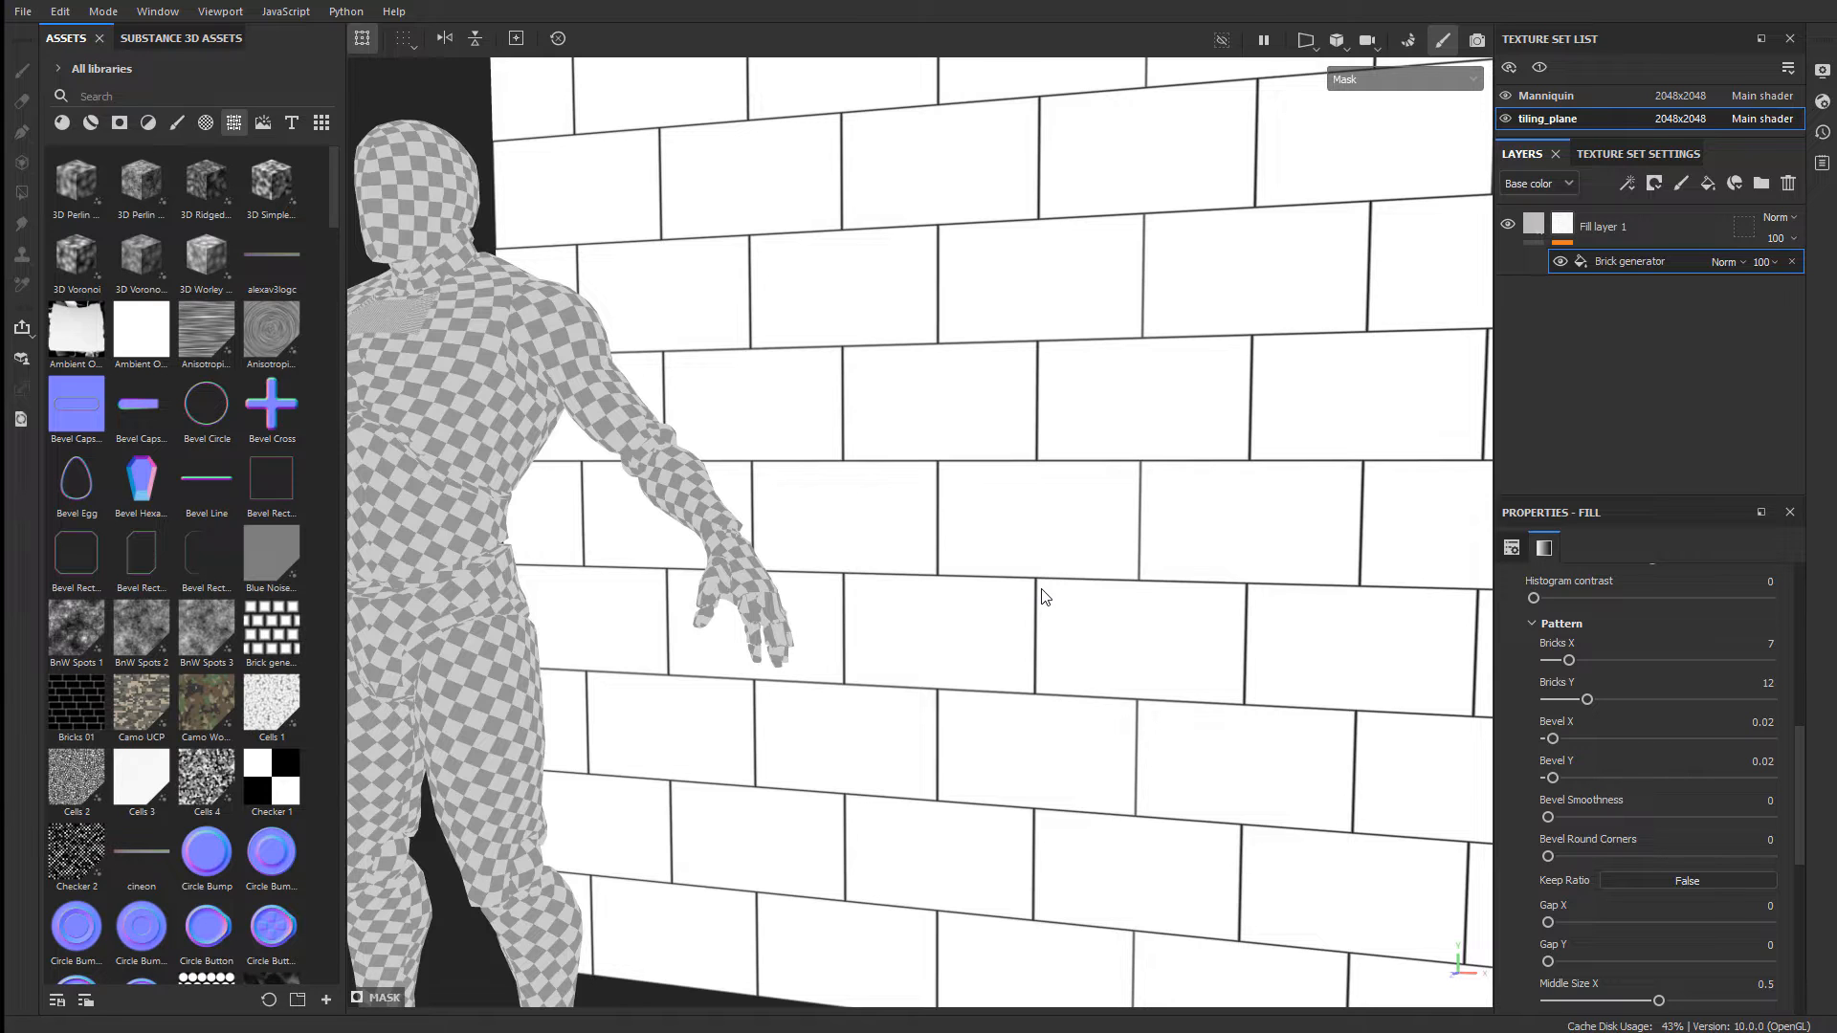
pyautogui.scroll(-5, 1639, 689)
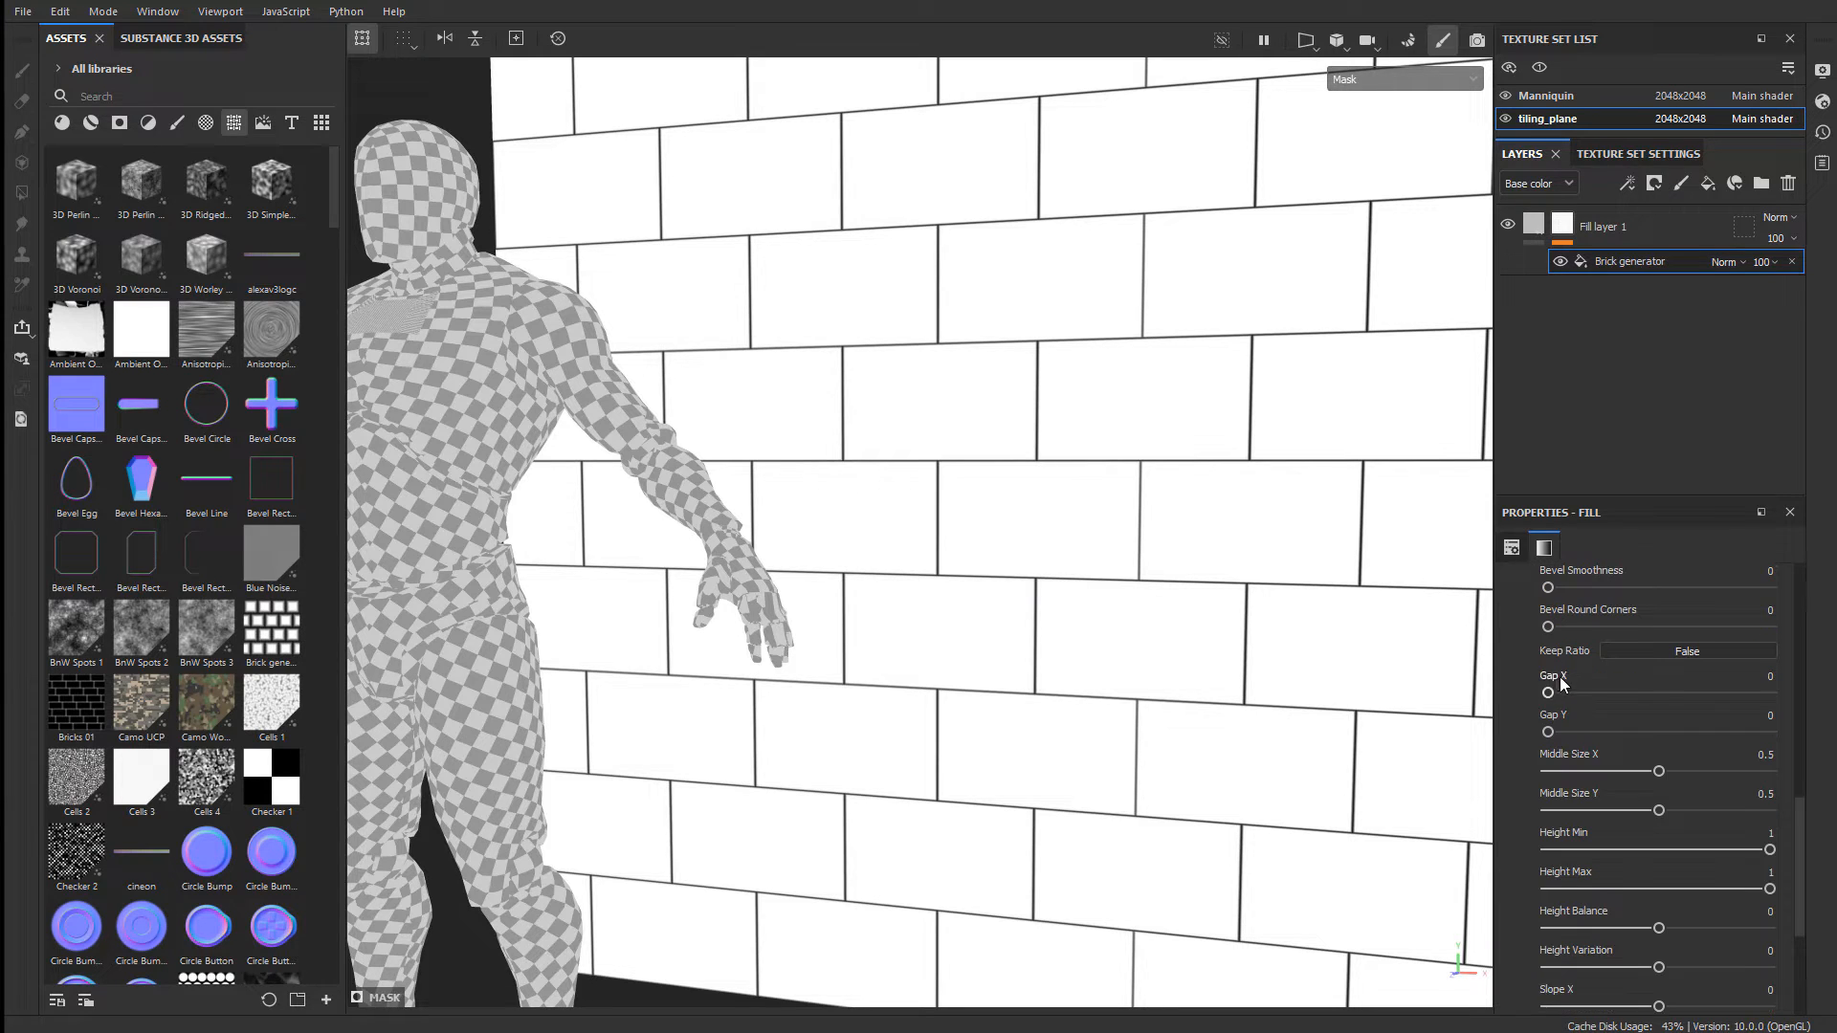
pyautogui.click(1770, 677)
pyautogui.write('0.02')
pyautogui.press('Return')
pyautogui.click(1771, 716)
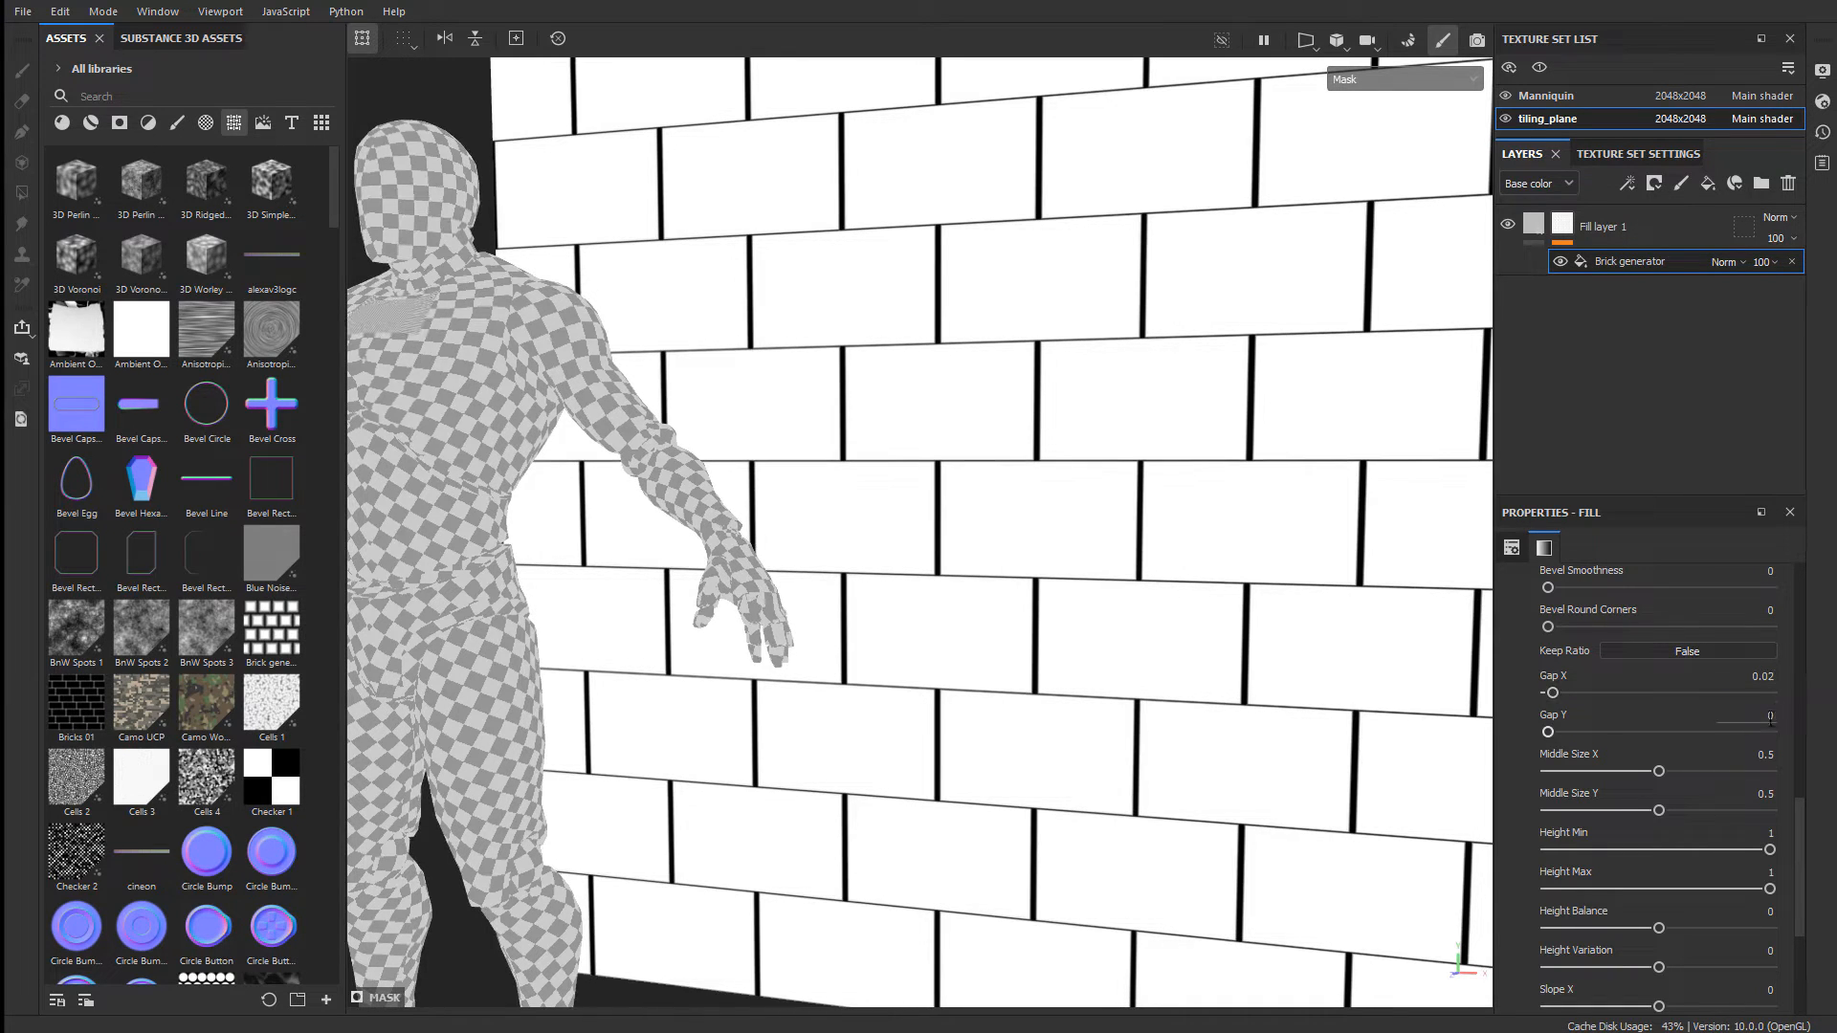
pyautogui.write('0.03')
pyautogui.press('Return')
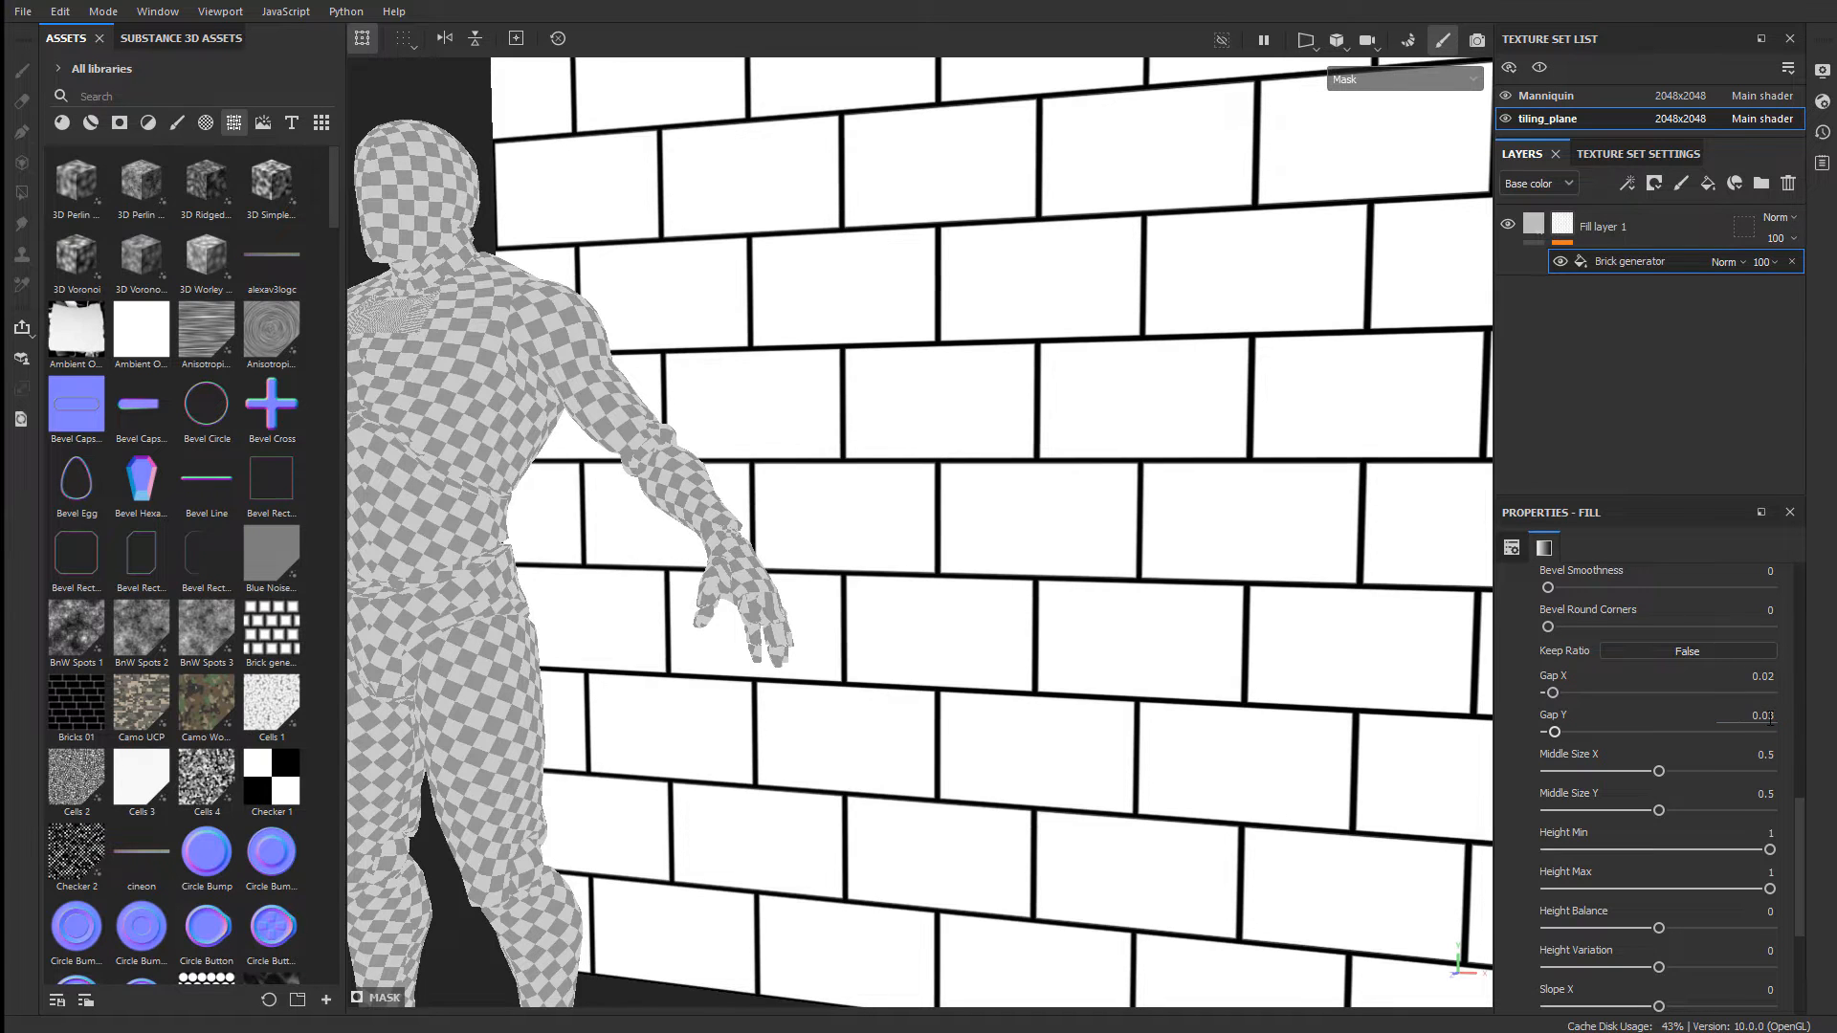
# - Add a Blur Slope filter above the Brick generator in the fill layer's mask
pyautogui.scroll(-2, 1722, 765)
pyautogui.scroll(-2, 1727, 914)
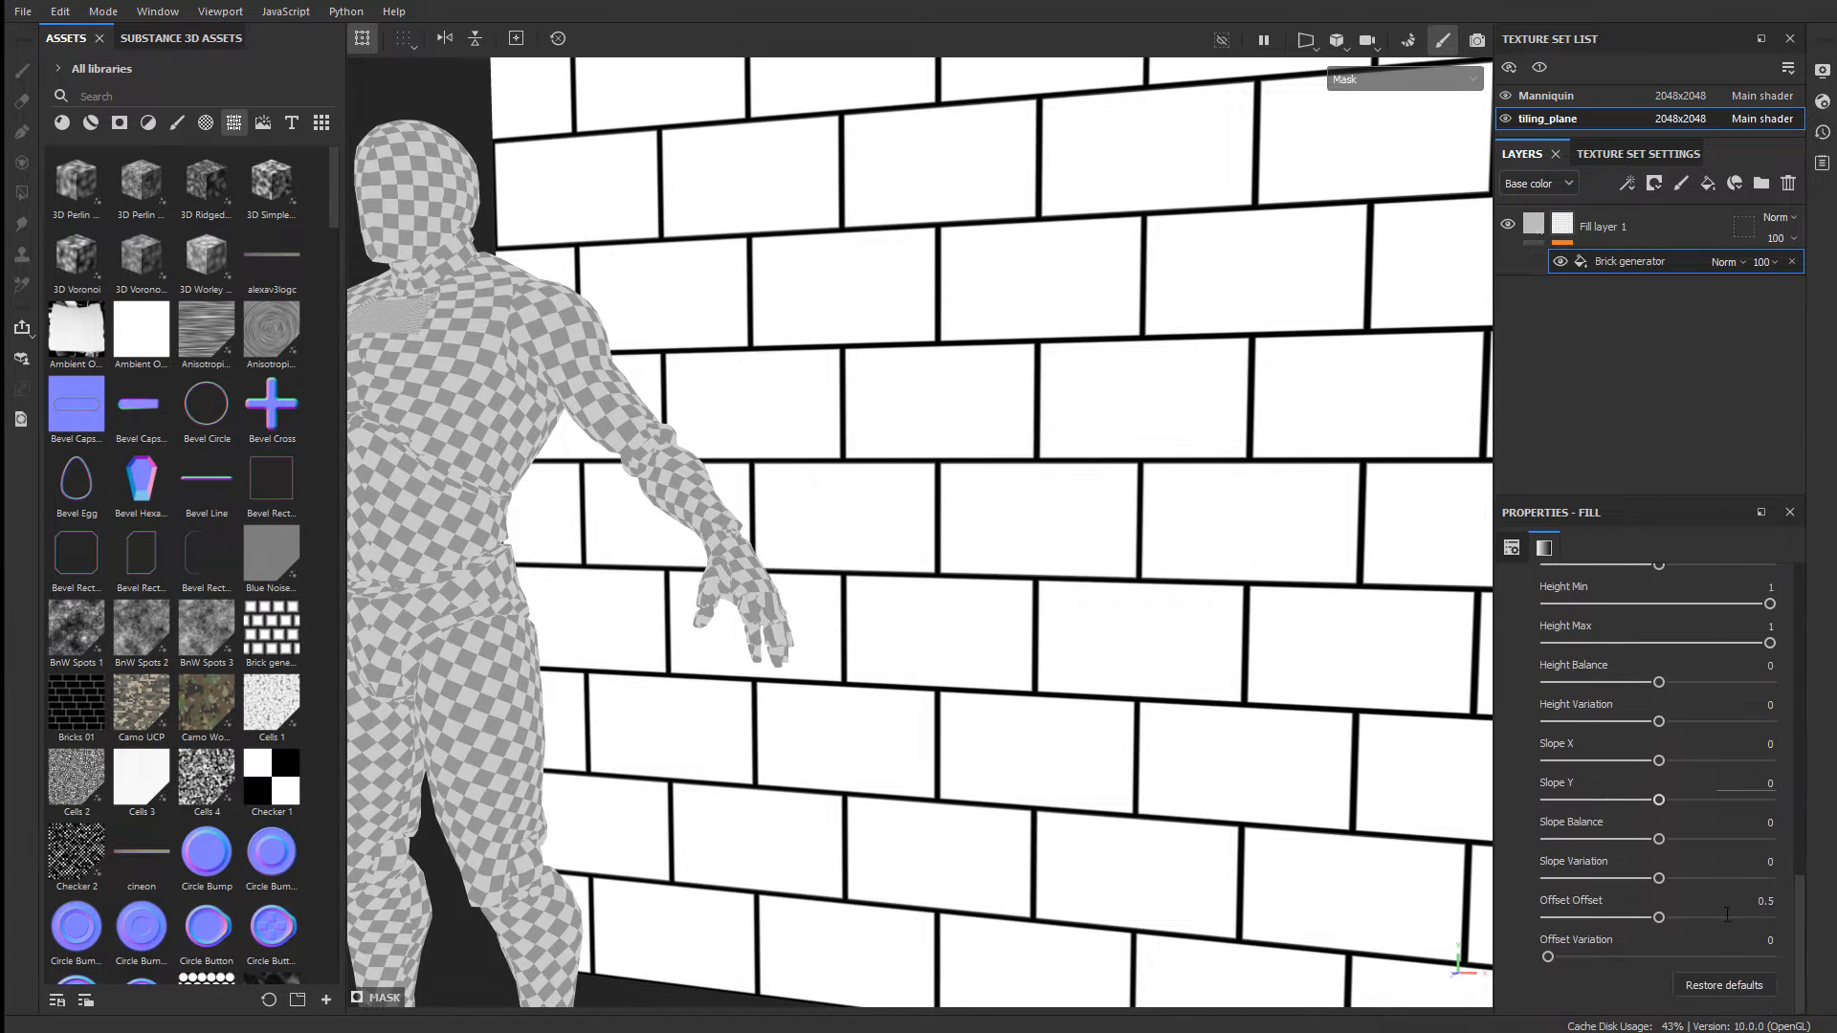
pyautogui.scroll(2, 1727, 914)
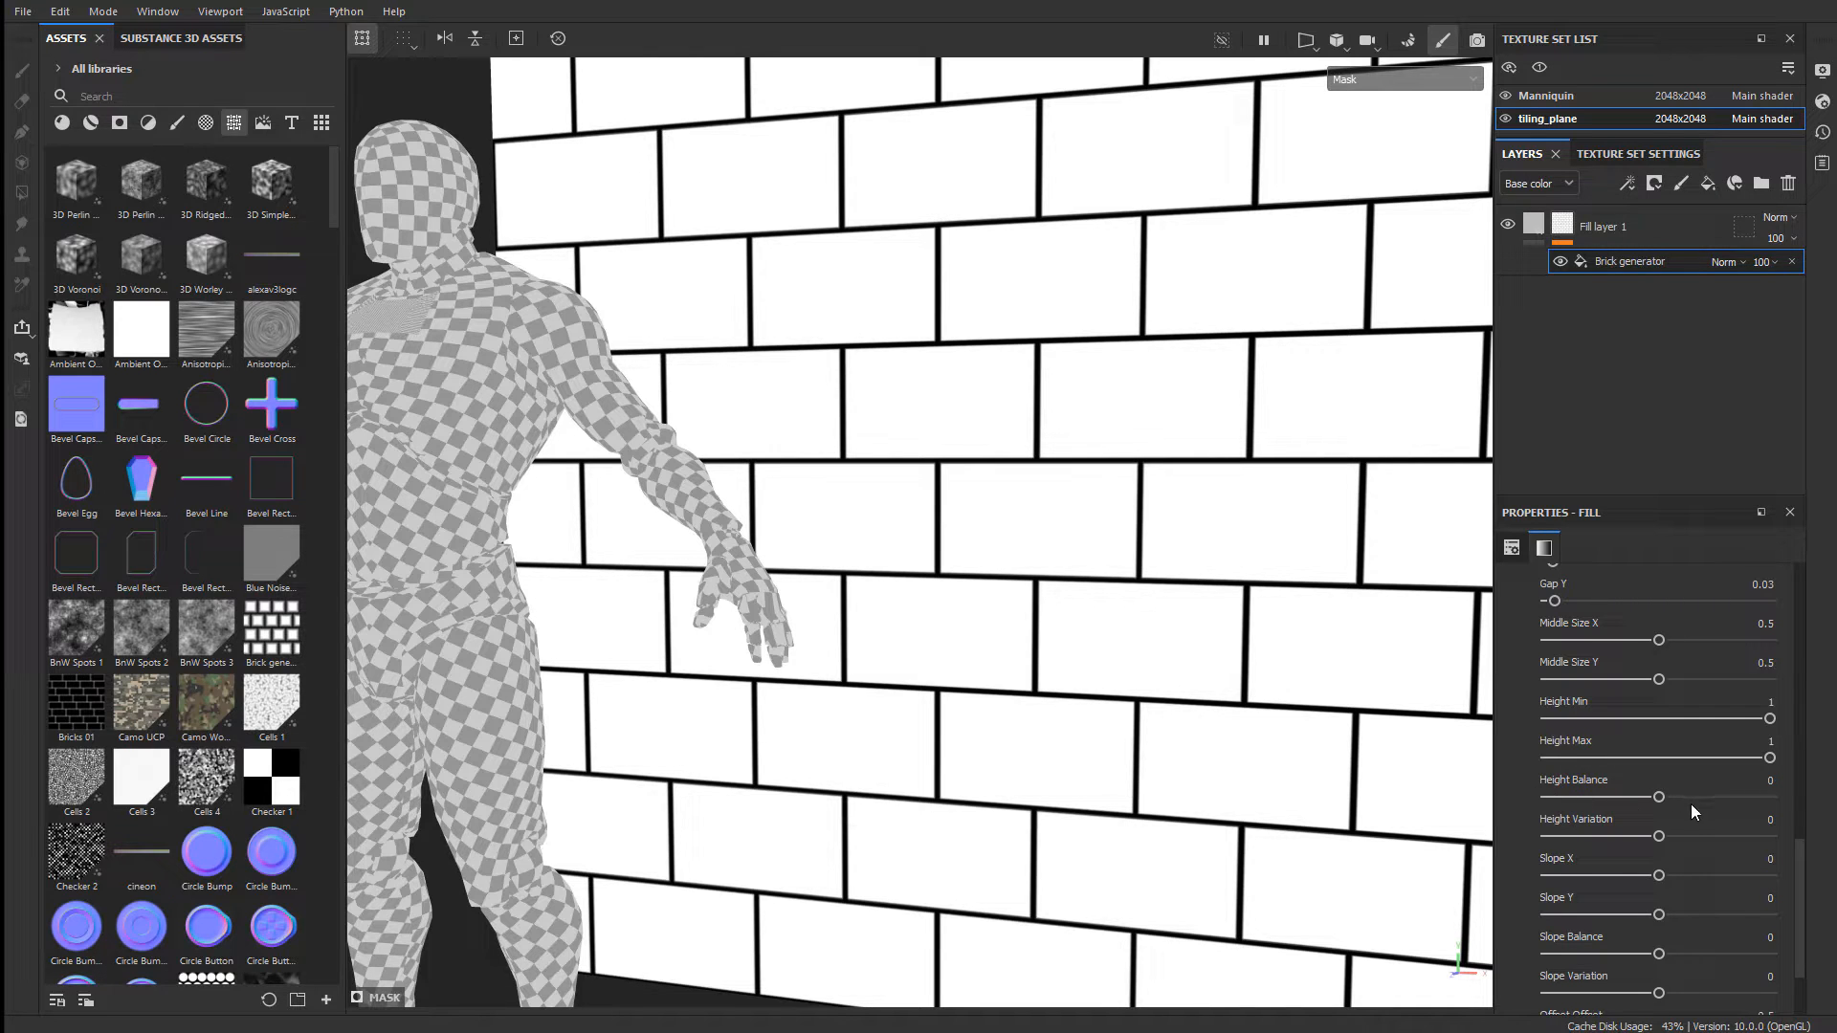
pyautogui.scroll(1, 1690, 806)
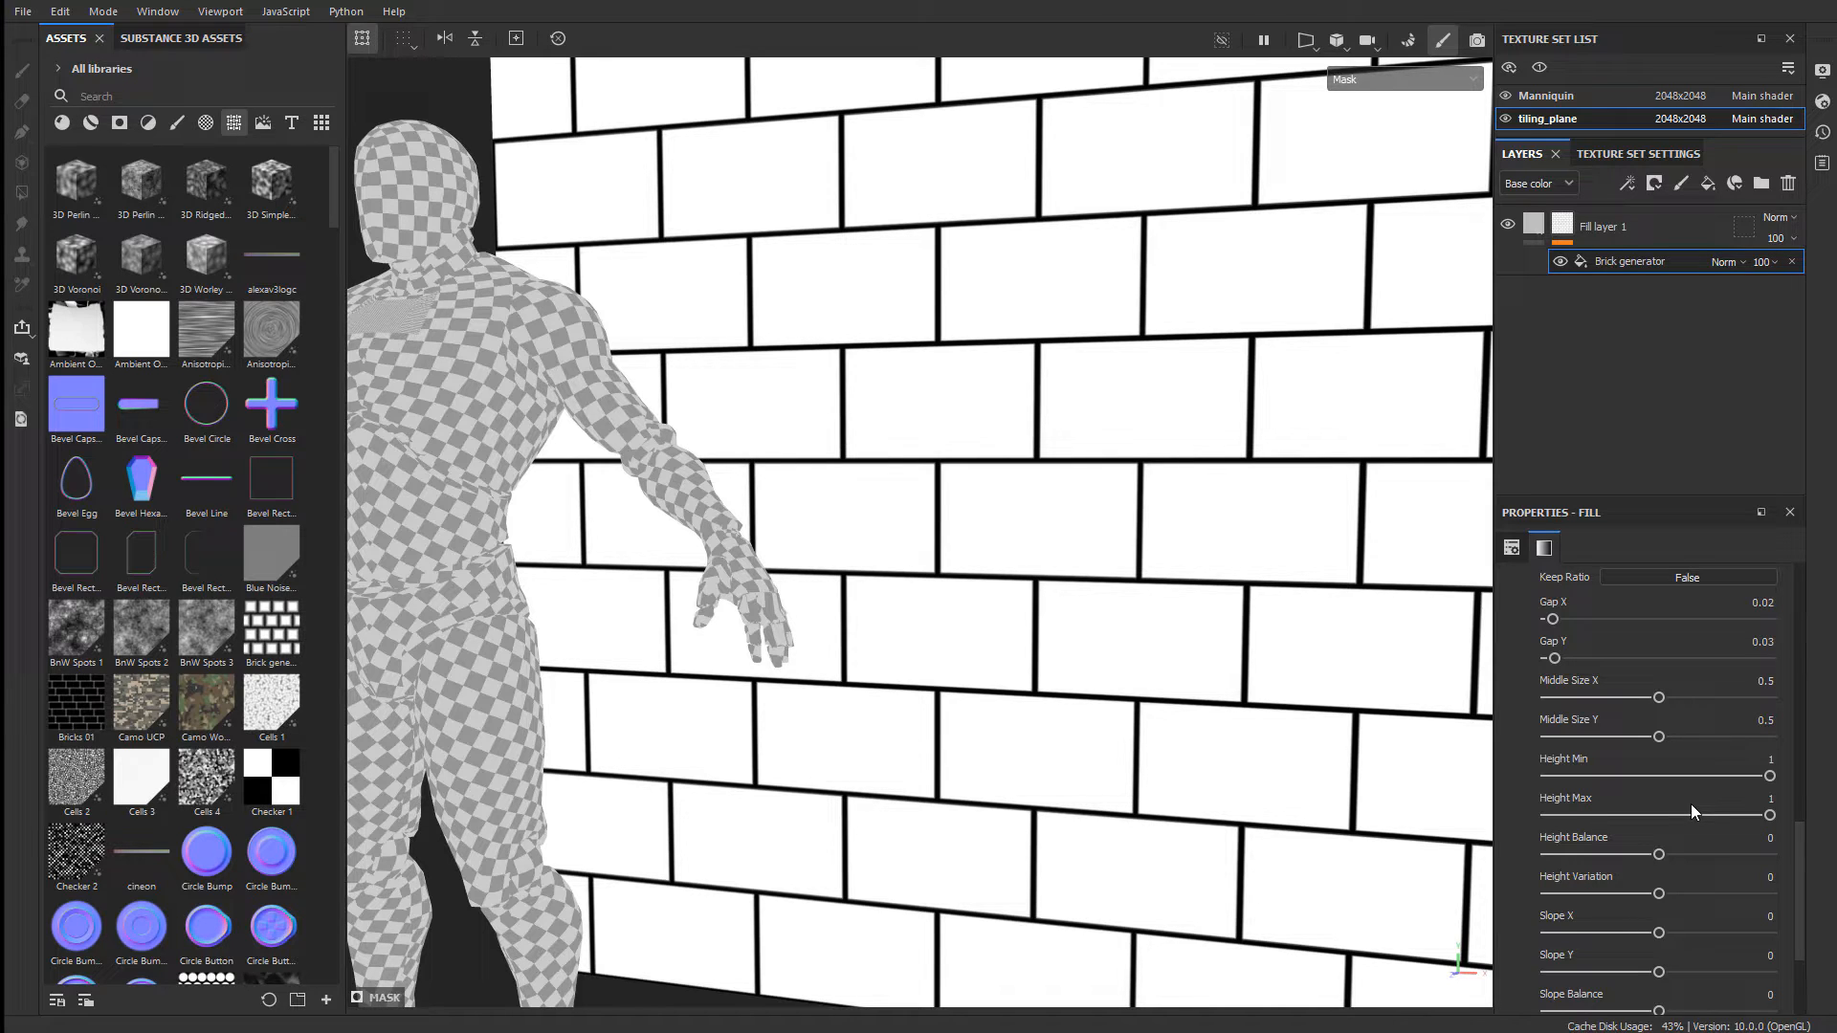
pyautogui.scroll(5, 1691, 804)
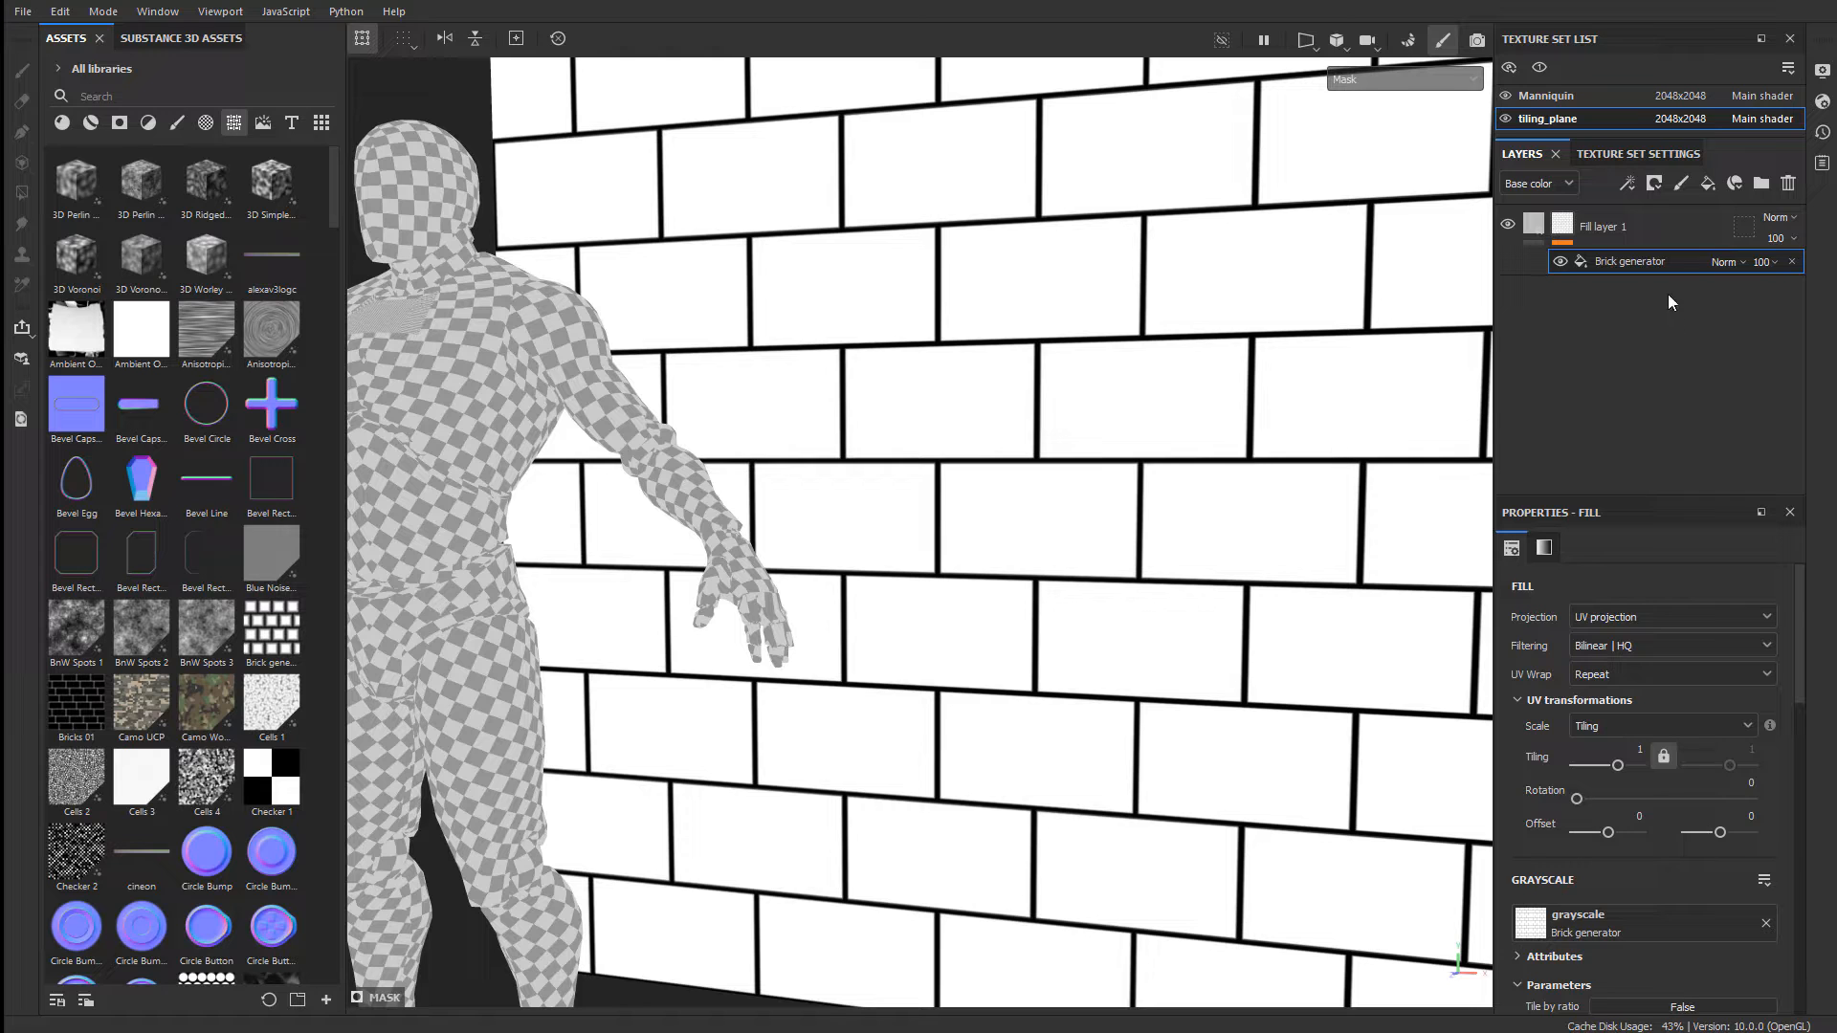
pyautogui.rightClick(1561, 232)
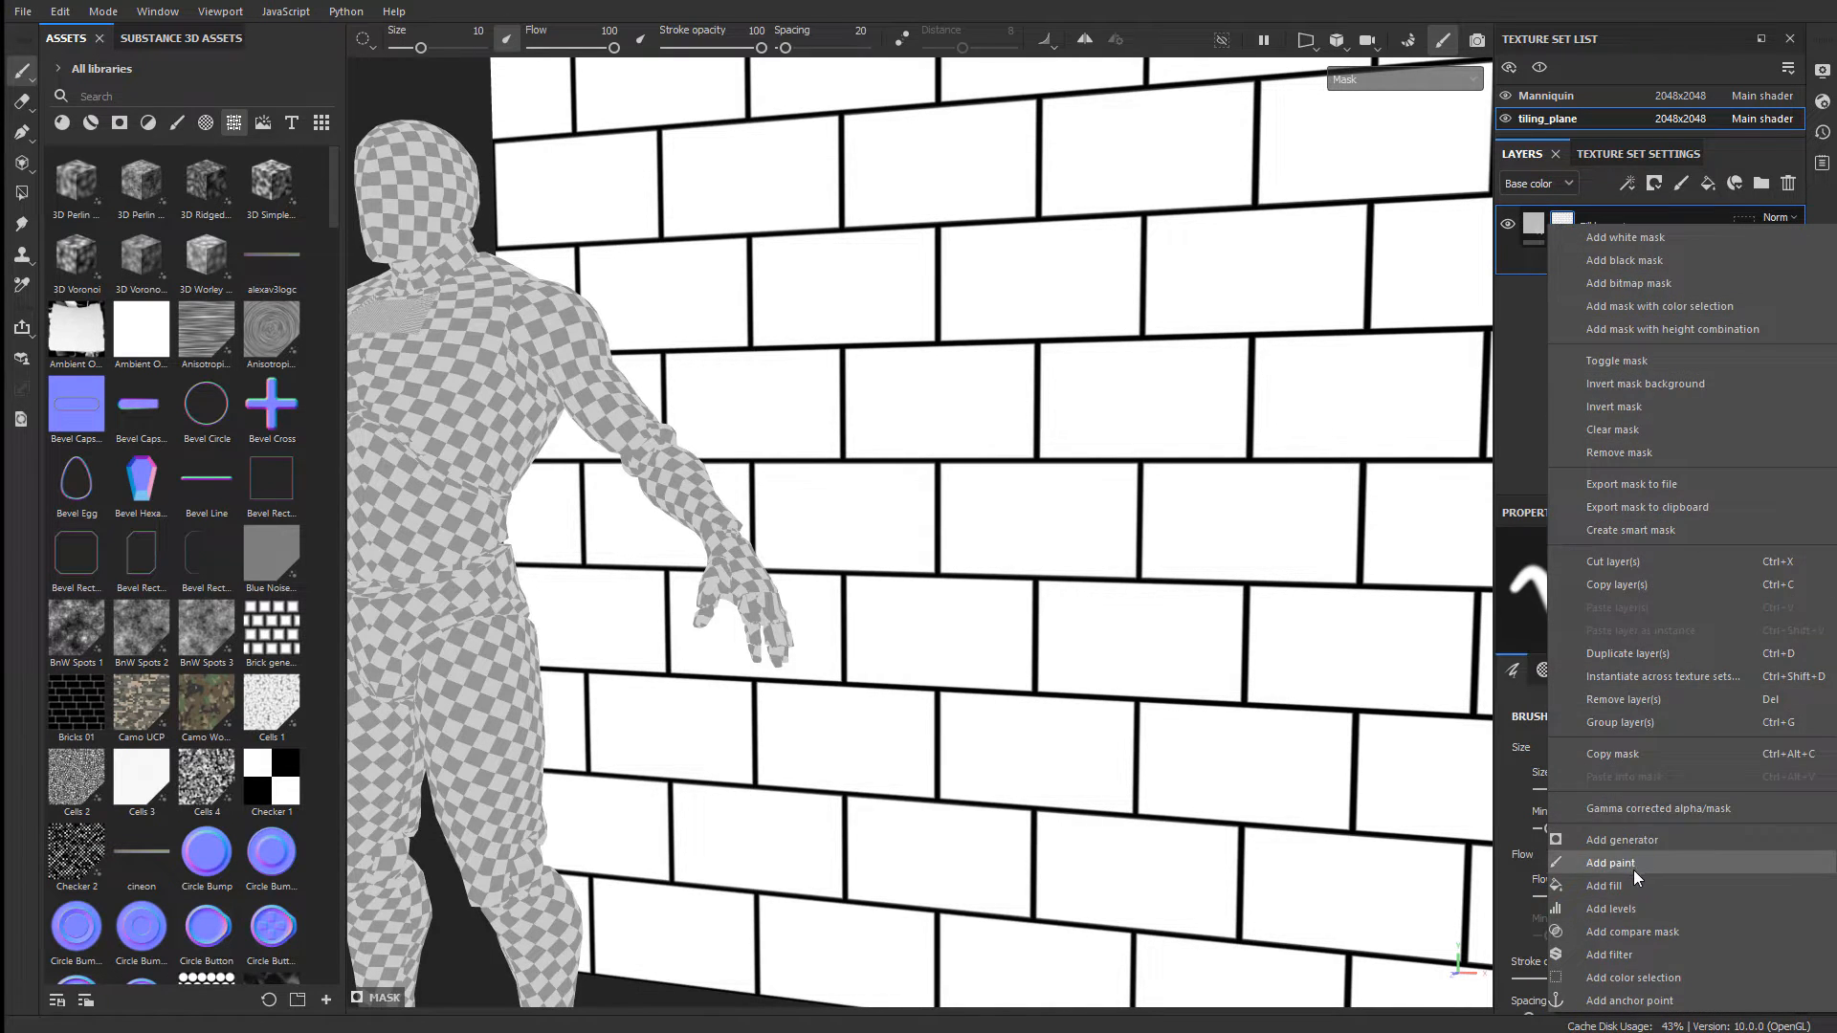
pyautogui.click(1631, 955)
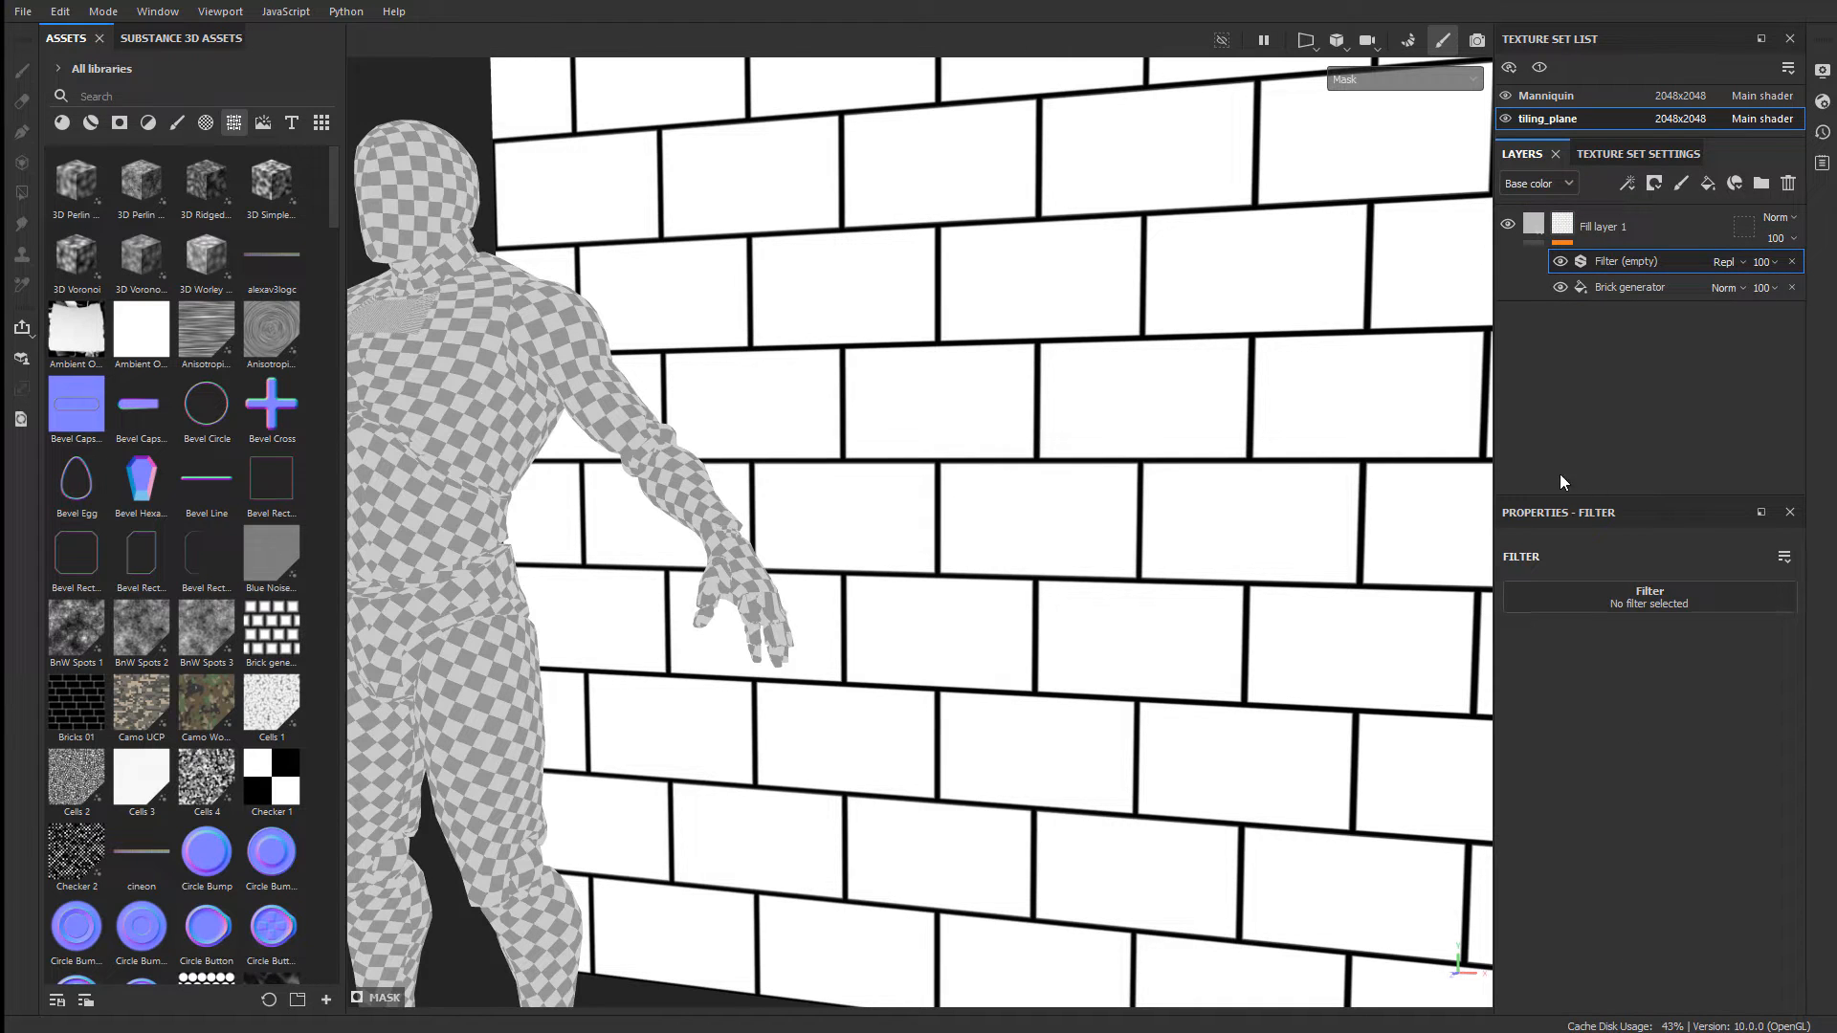
pyautogui.click(1653, 599)
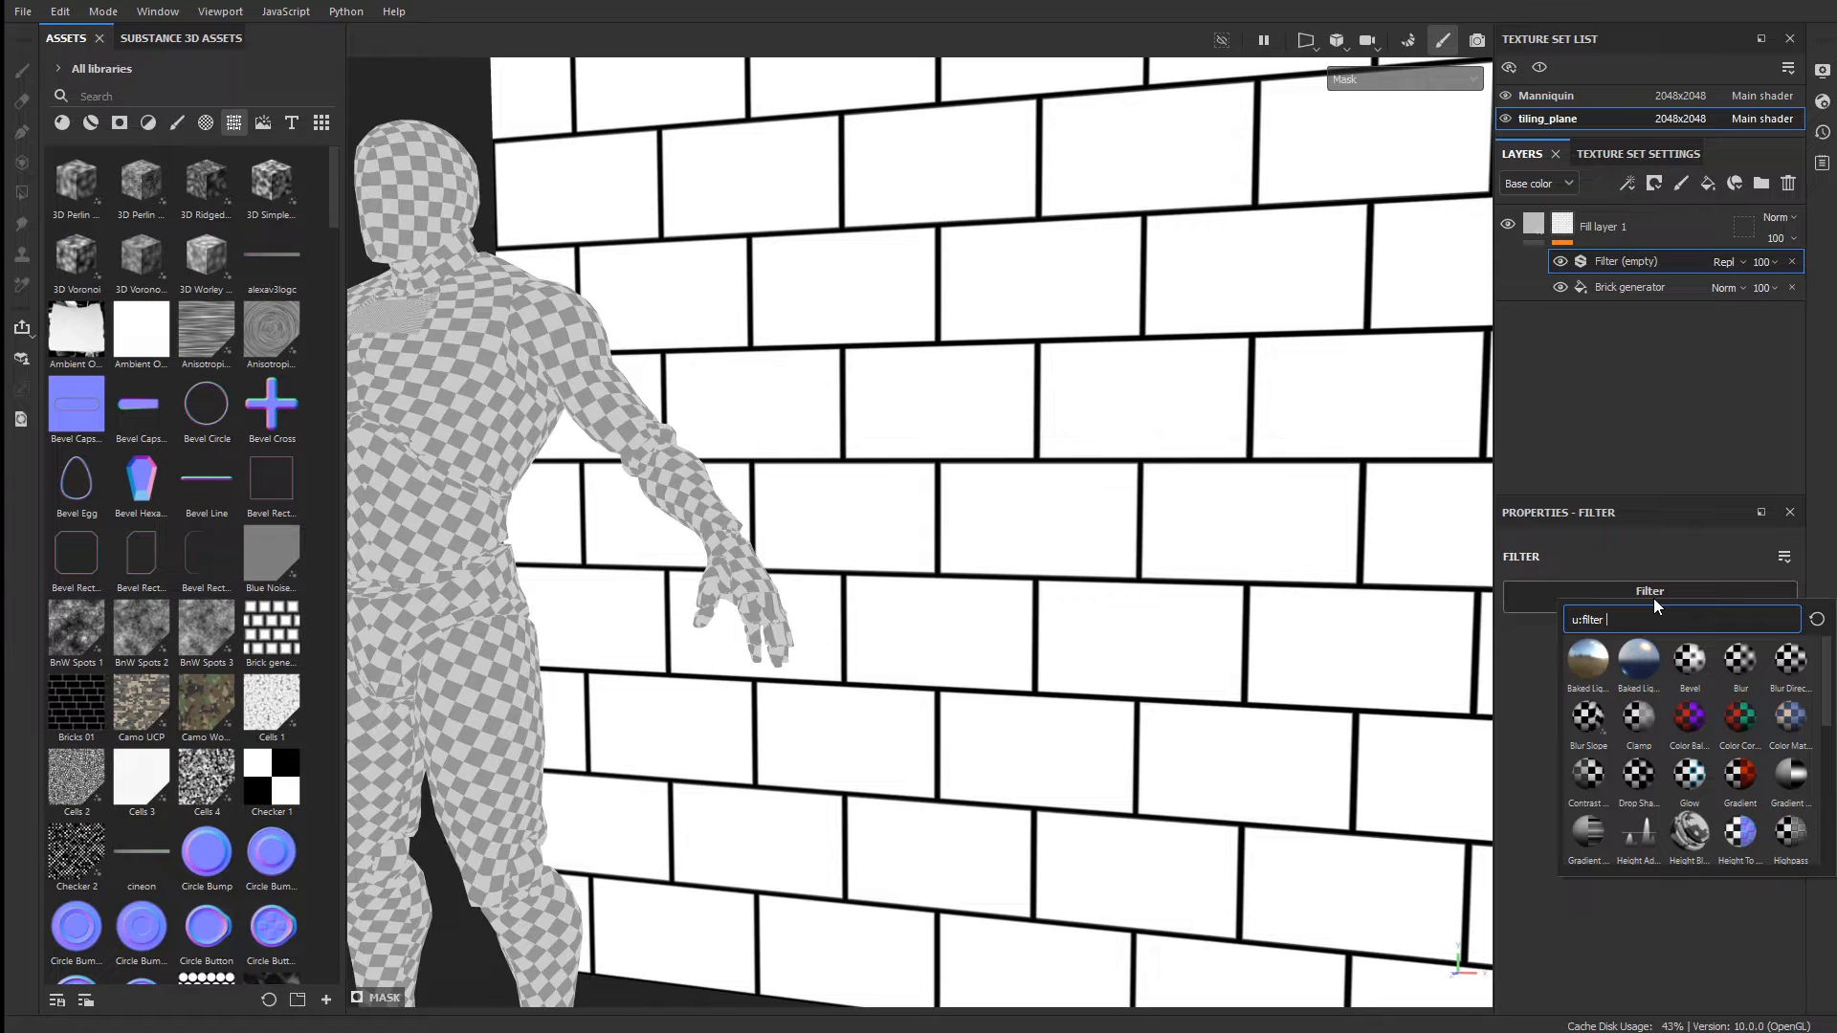
pyautogui.write('blur')
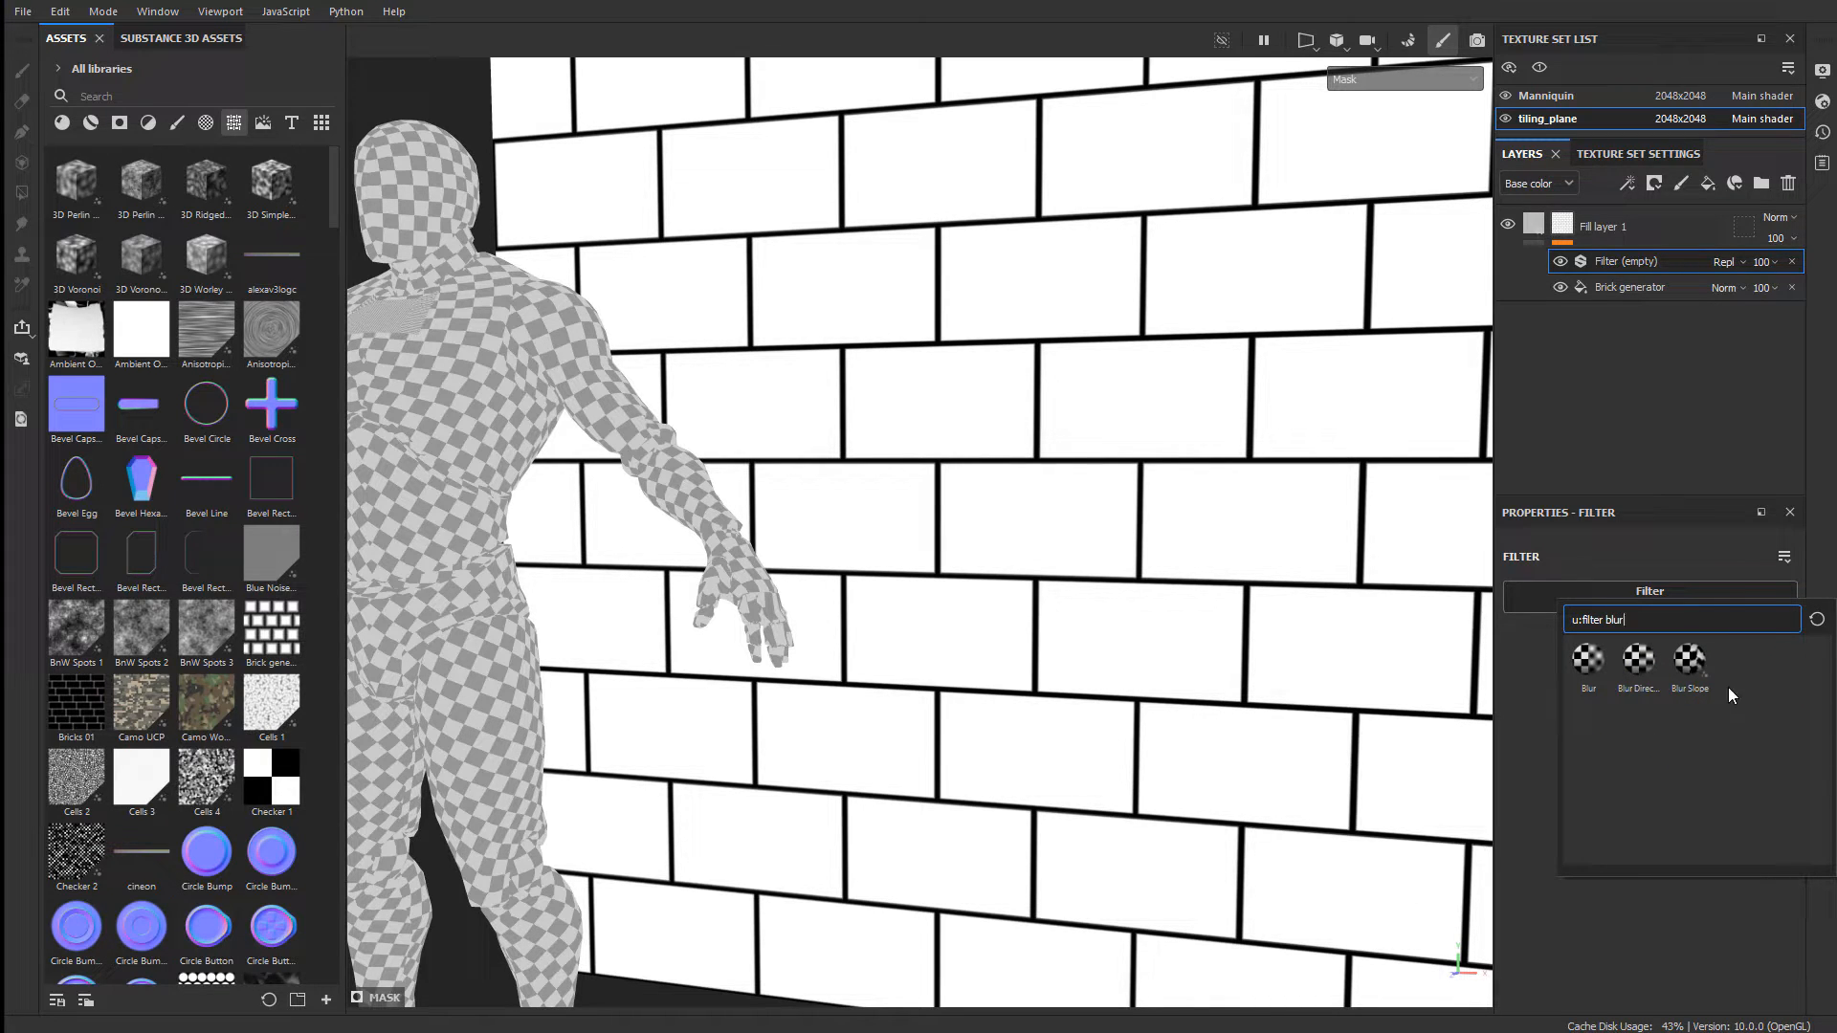
pyautogui.moveTo(1690, 661)
pyautogui.click(1695, 660)
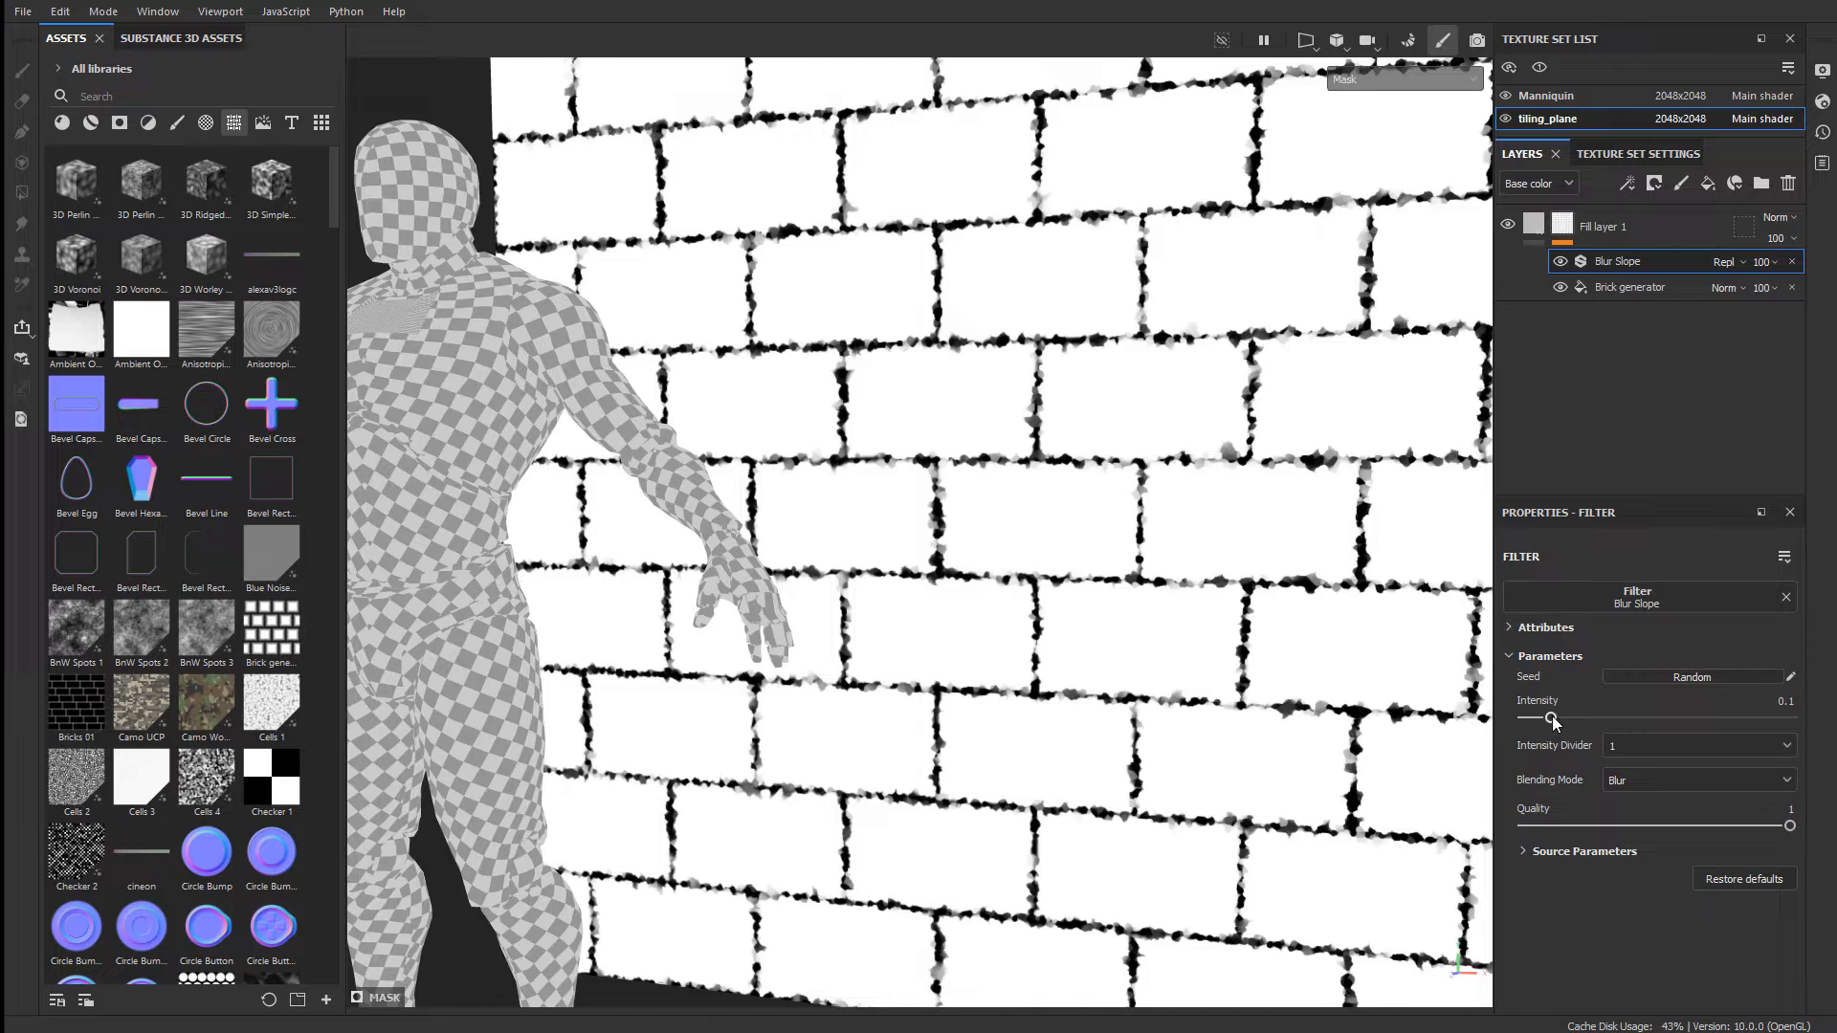
# - Try a Blur Slope intensity of 0.105, inspect the mortar lines up close, and undo the intensity change
pyautogui.moveTo(1553, 714); pyautogui.dragTo(1555, 721)
pyautogui.scroll(3, 1193, 619)
pyautogui.keyDown('alt'); pyautogui.moveTo(1020, 585); pyautogui.dragTo(981, 513, button='middle'); pyautogui.keyUp('alt')
pyautogui.keyDown('alt'); pyautogui.moveTo(982, 514); pyautogui.dragTo(1129, 536, button='right'); pyautogui.keyUp('alt')
pyautogui.keyDown('alt'); pyautogui.moveTo(1129, 536); pyautogui.dragTo(1082, 488, button='middle'); pyautogui.keyUp('alt')
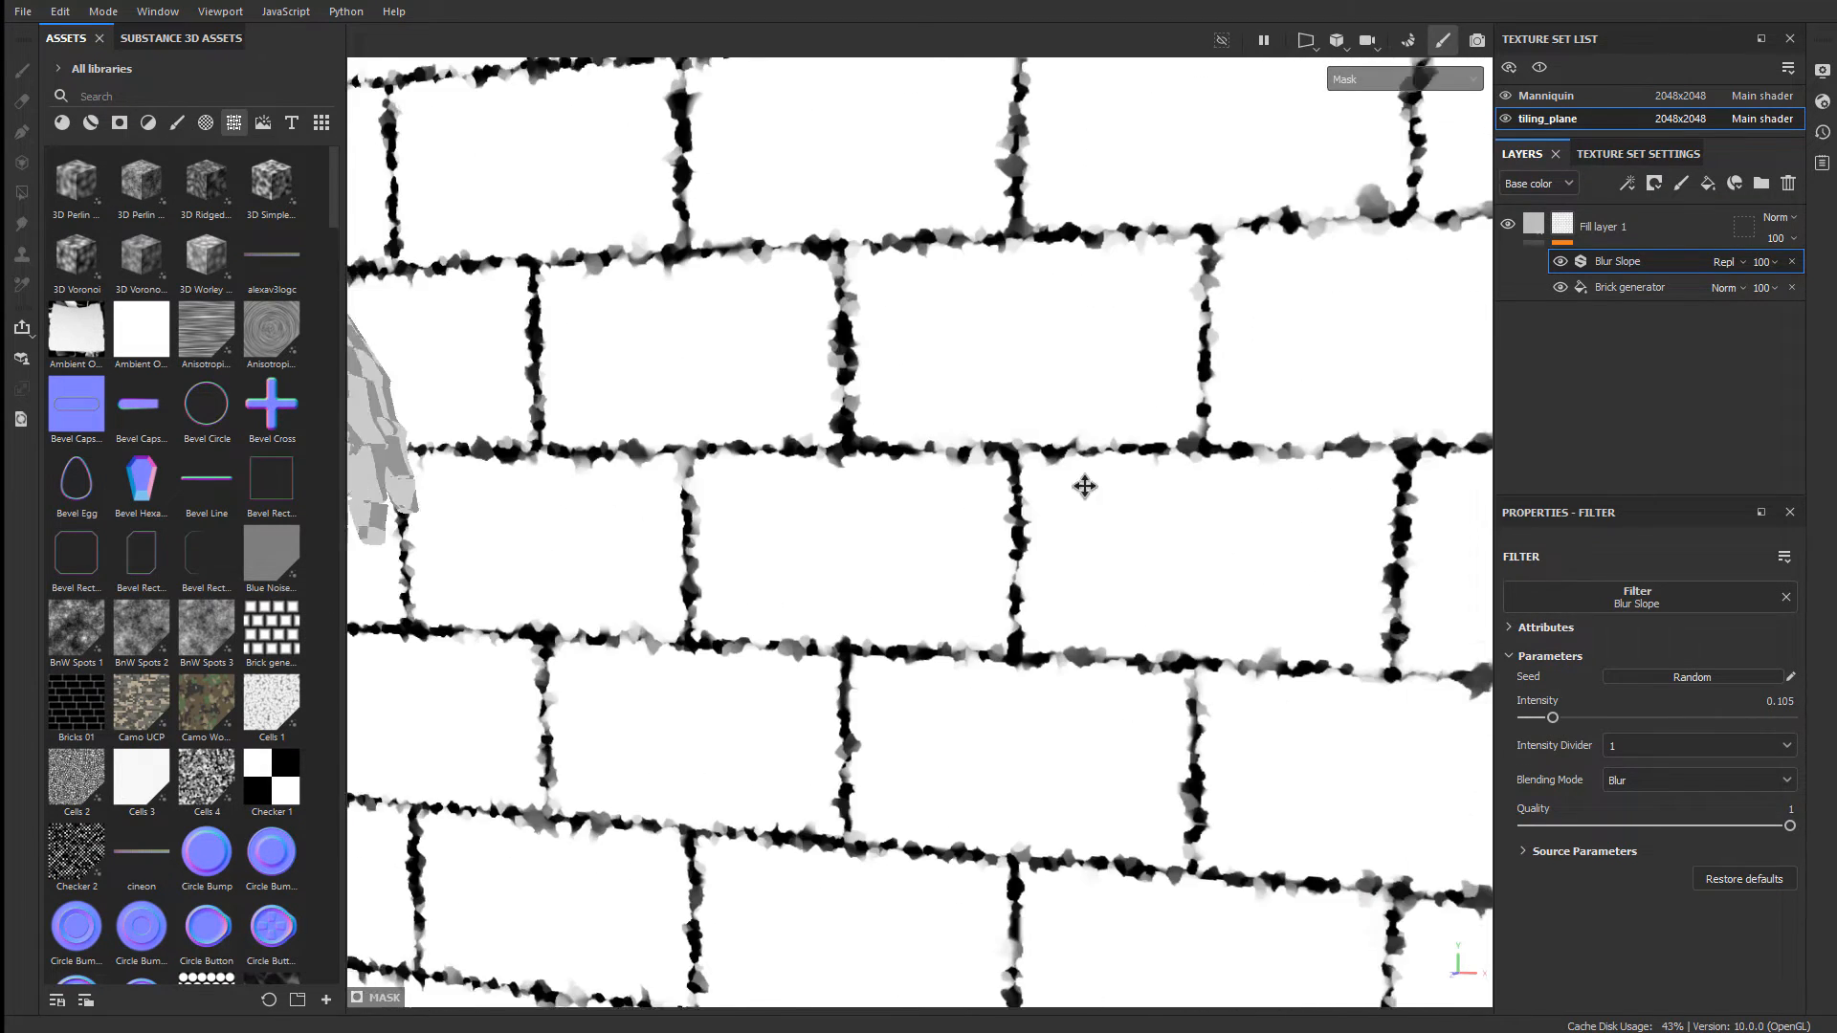
pyautogui.keyDown('alt'); pyautogui.moveTo(1082, 487); pyautogui.dragTo(951, 488, button='right'); pyautogui.keyUp('alt')
pyautogui.hotkey('ctrl', 'z')
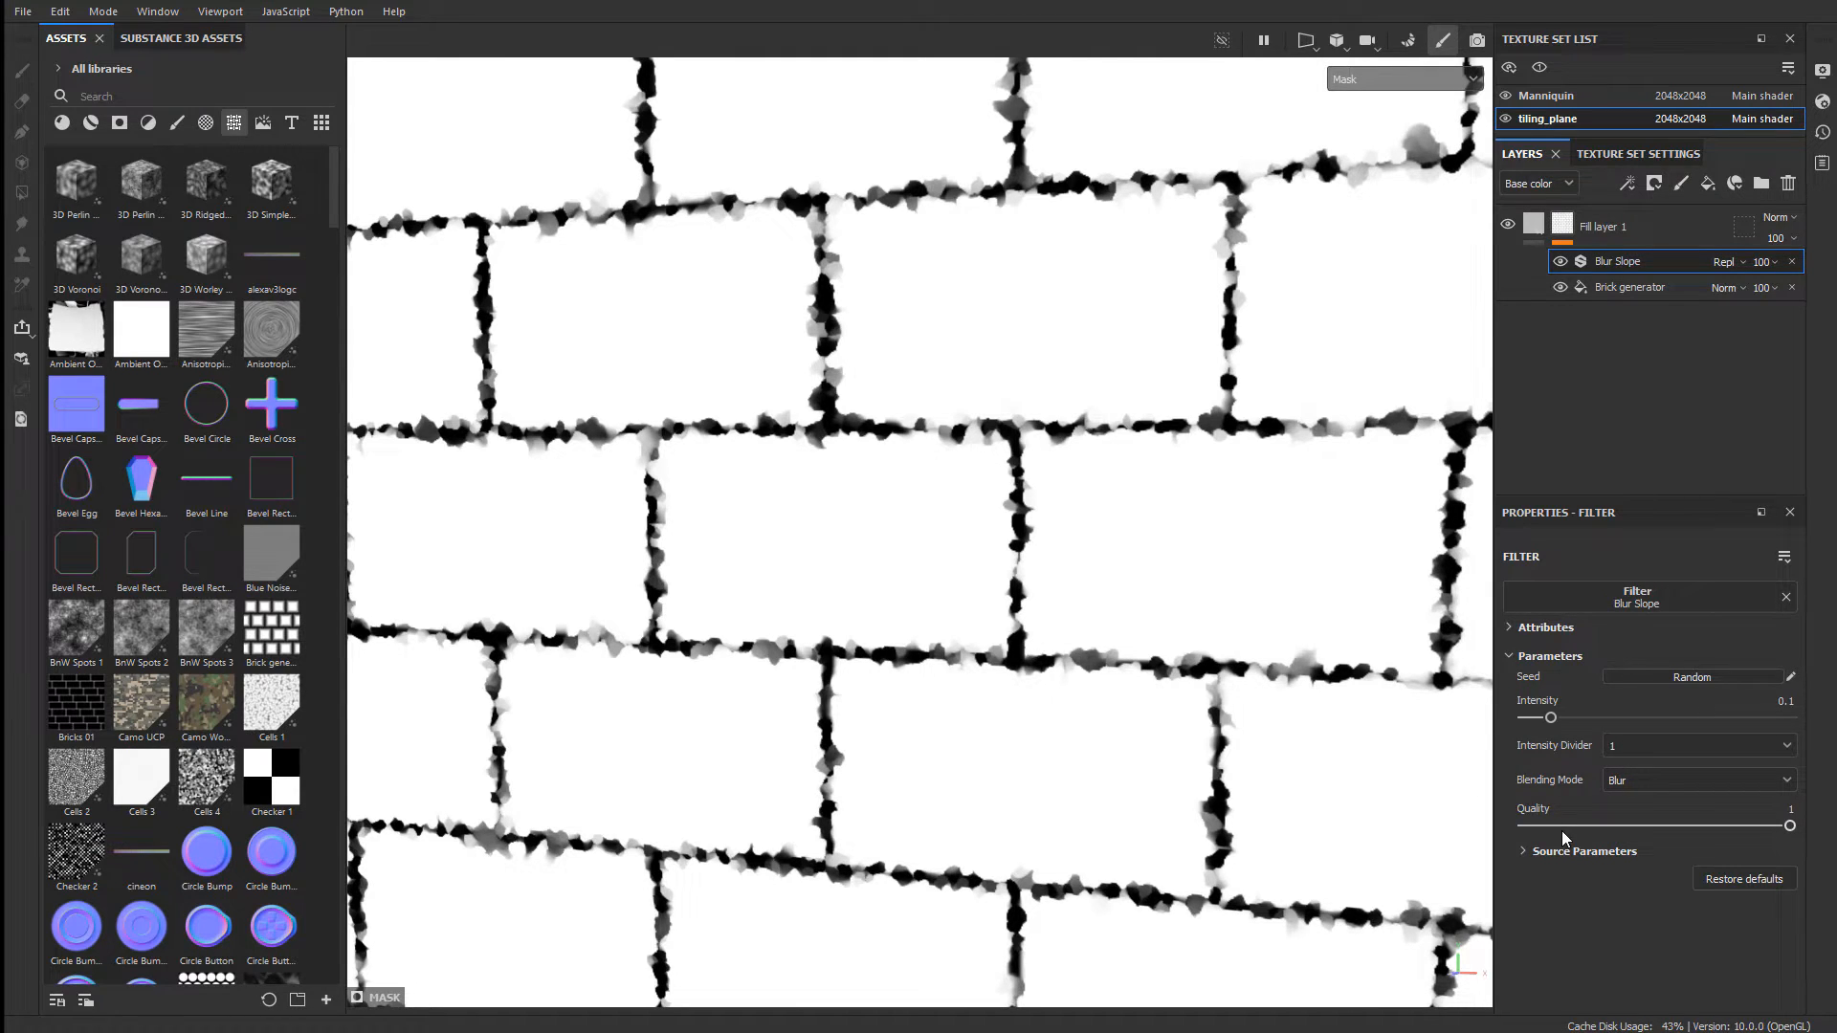
# - Switch the Blur Slope filter's source type to Custom Noise in its source parameters
pyautogui.click(1521, 851)
pyautogui.scroll(-2, 1559, 833)
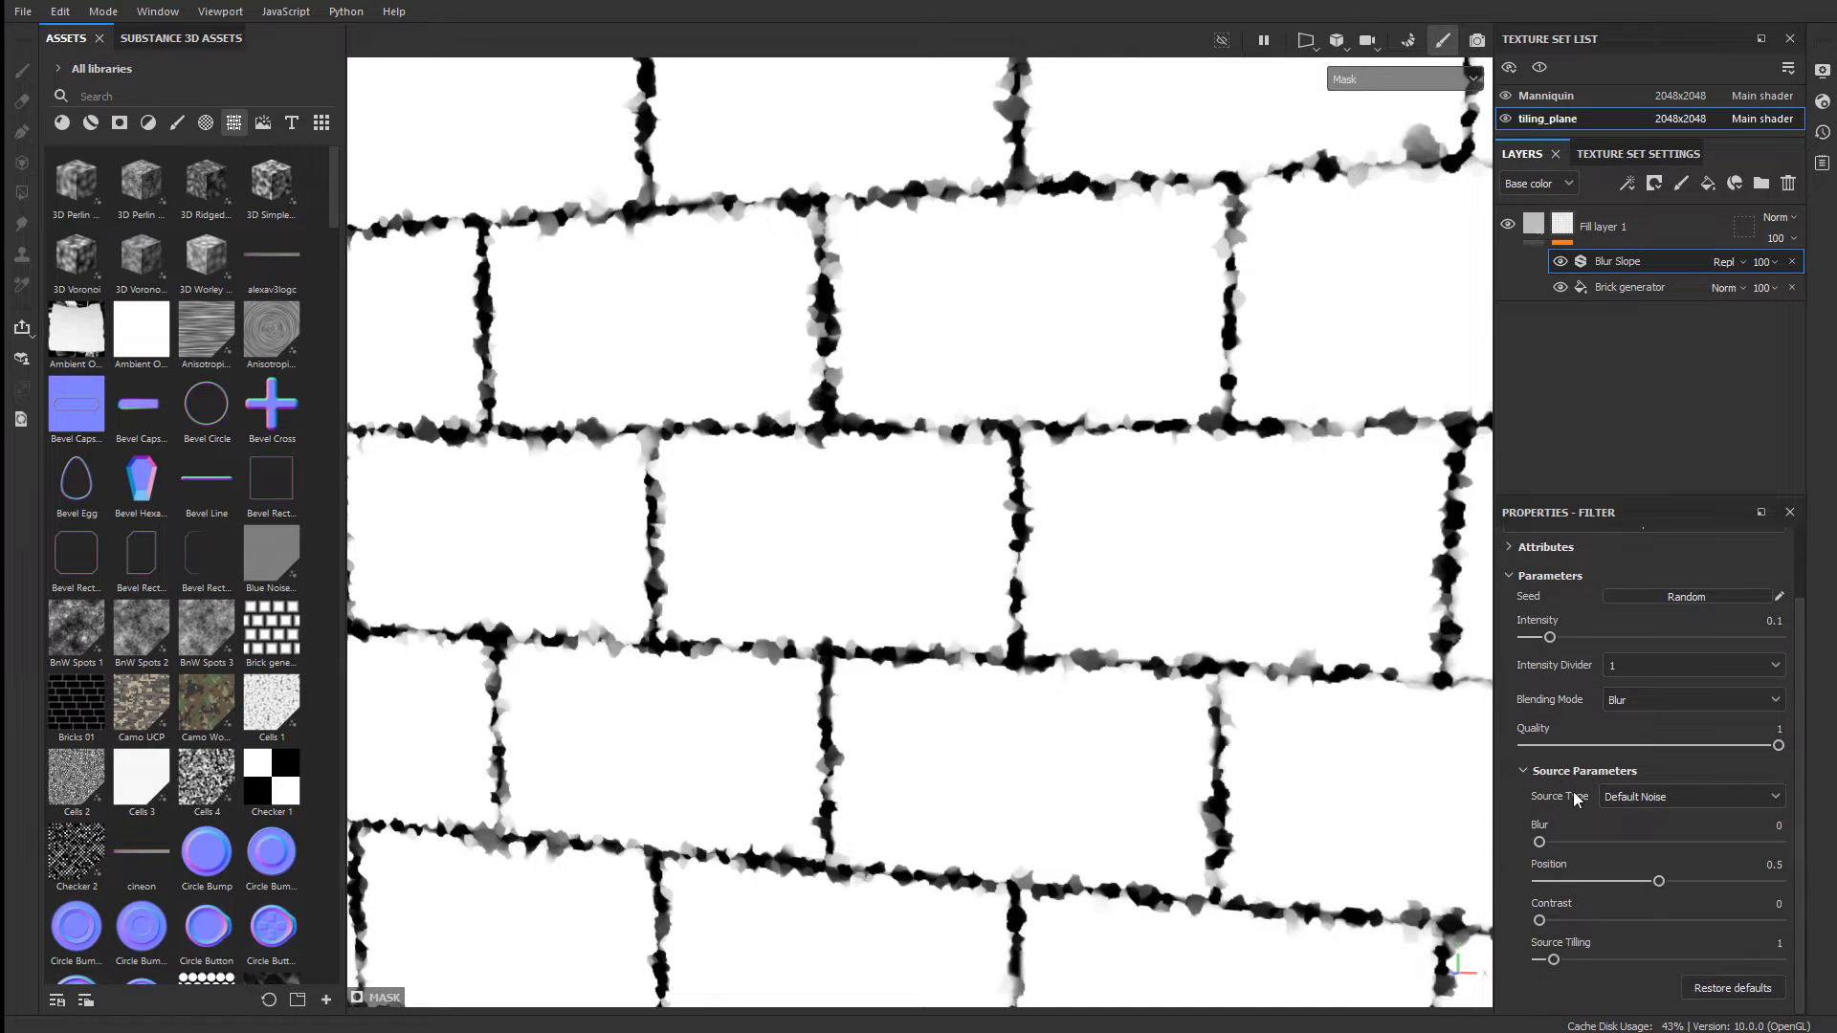
pyautogui.click(1641, 797)
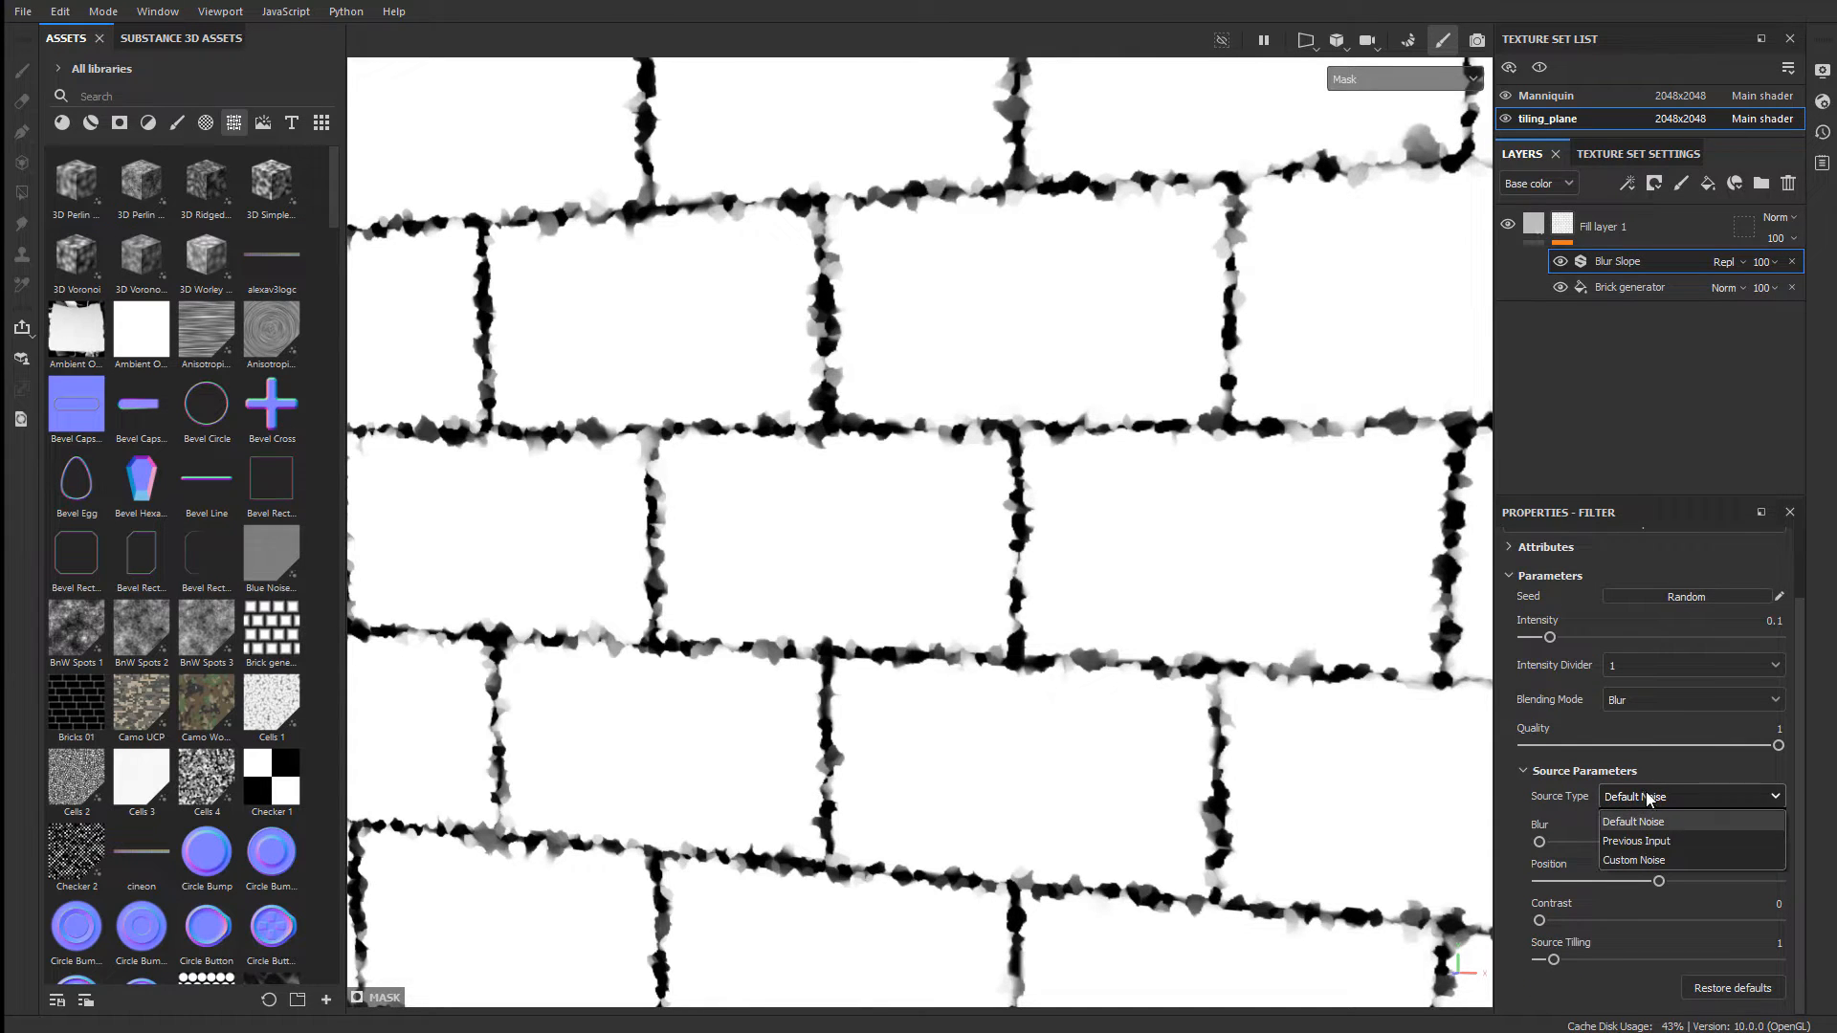
pyautogui.click(1659, 859)
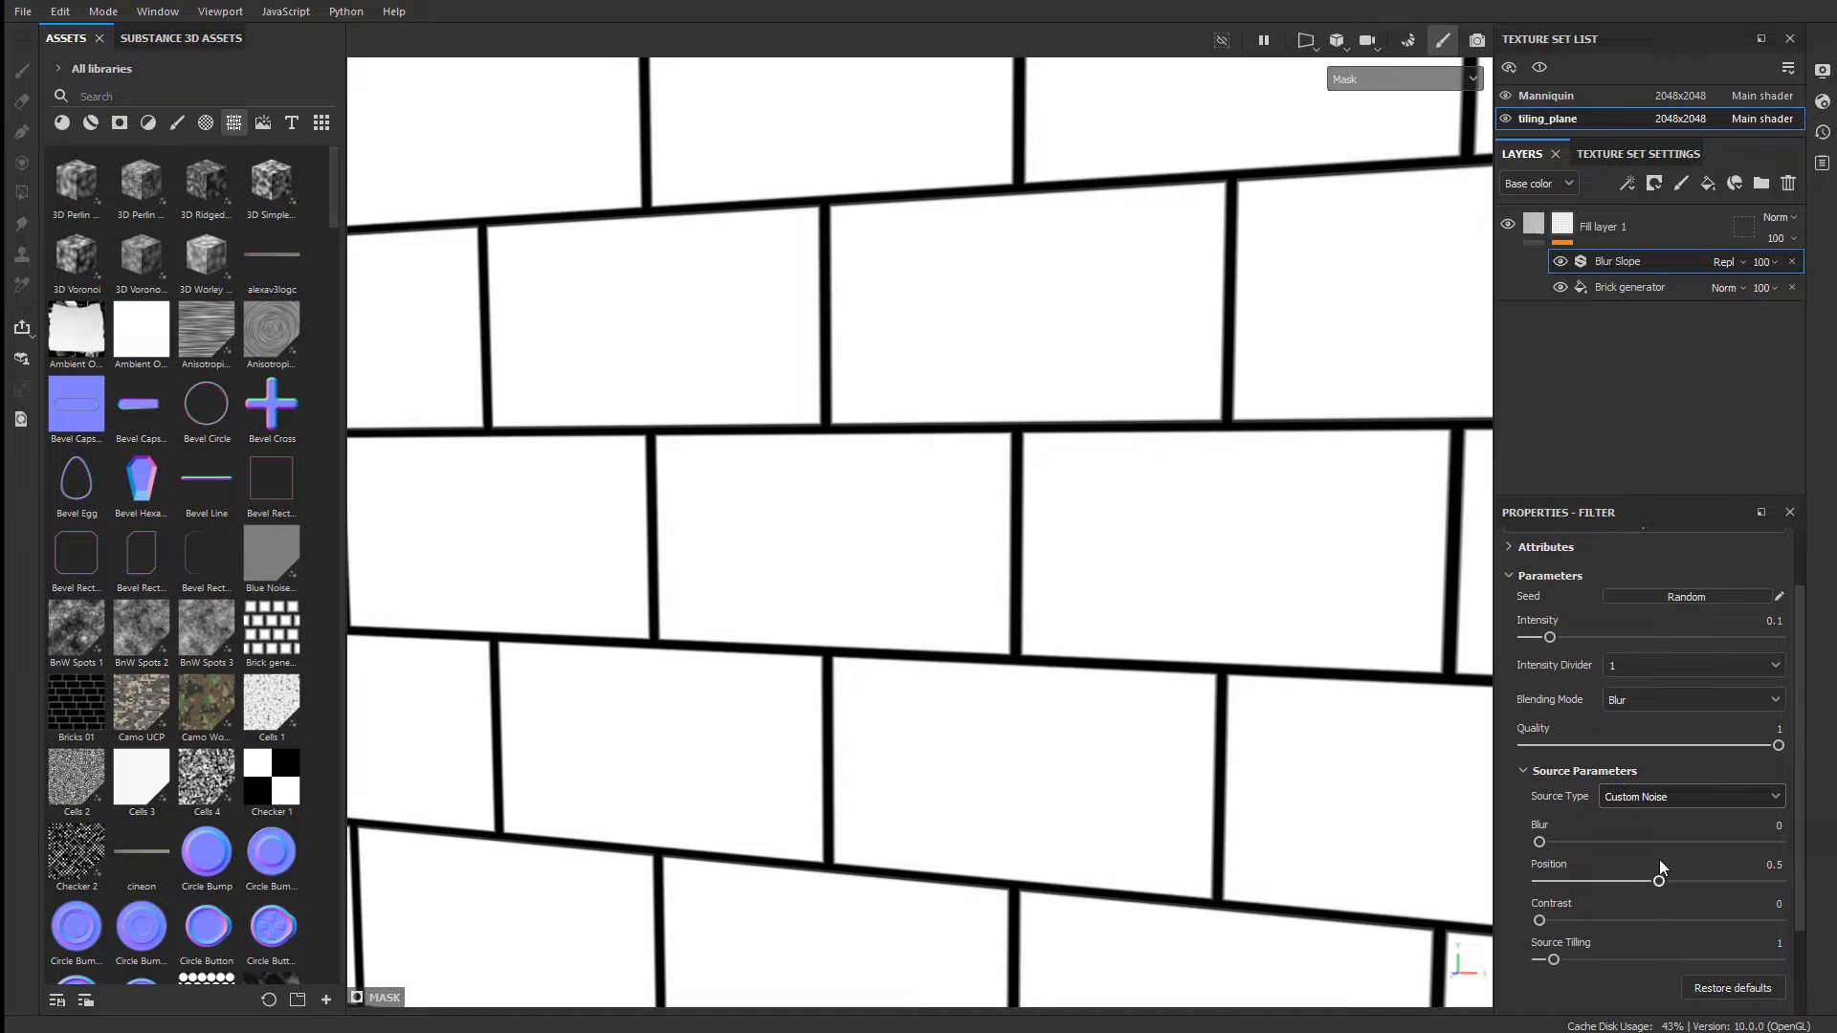
# - Search the textures for grunge and assign Grunge Cobweb as the Blur Slope filter's custom noise
pyautogui.scroll(-3, 1659, 859)
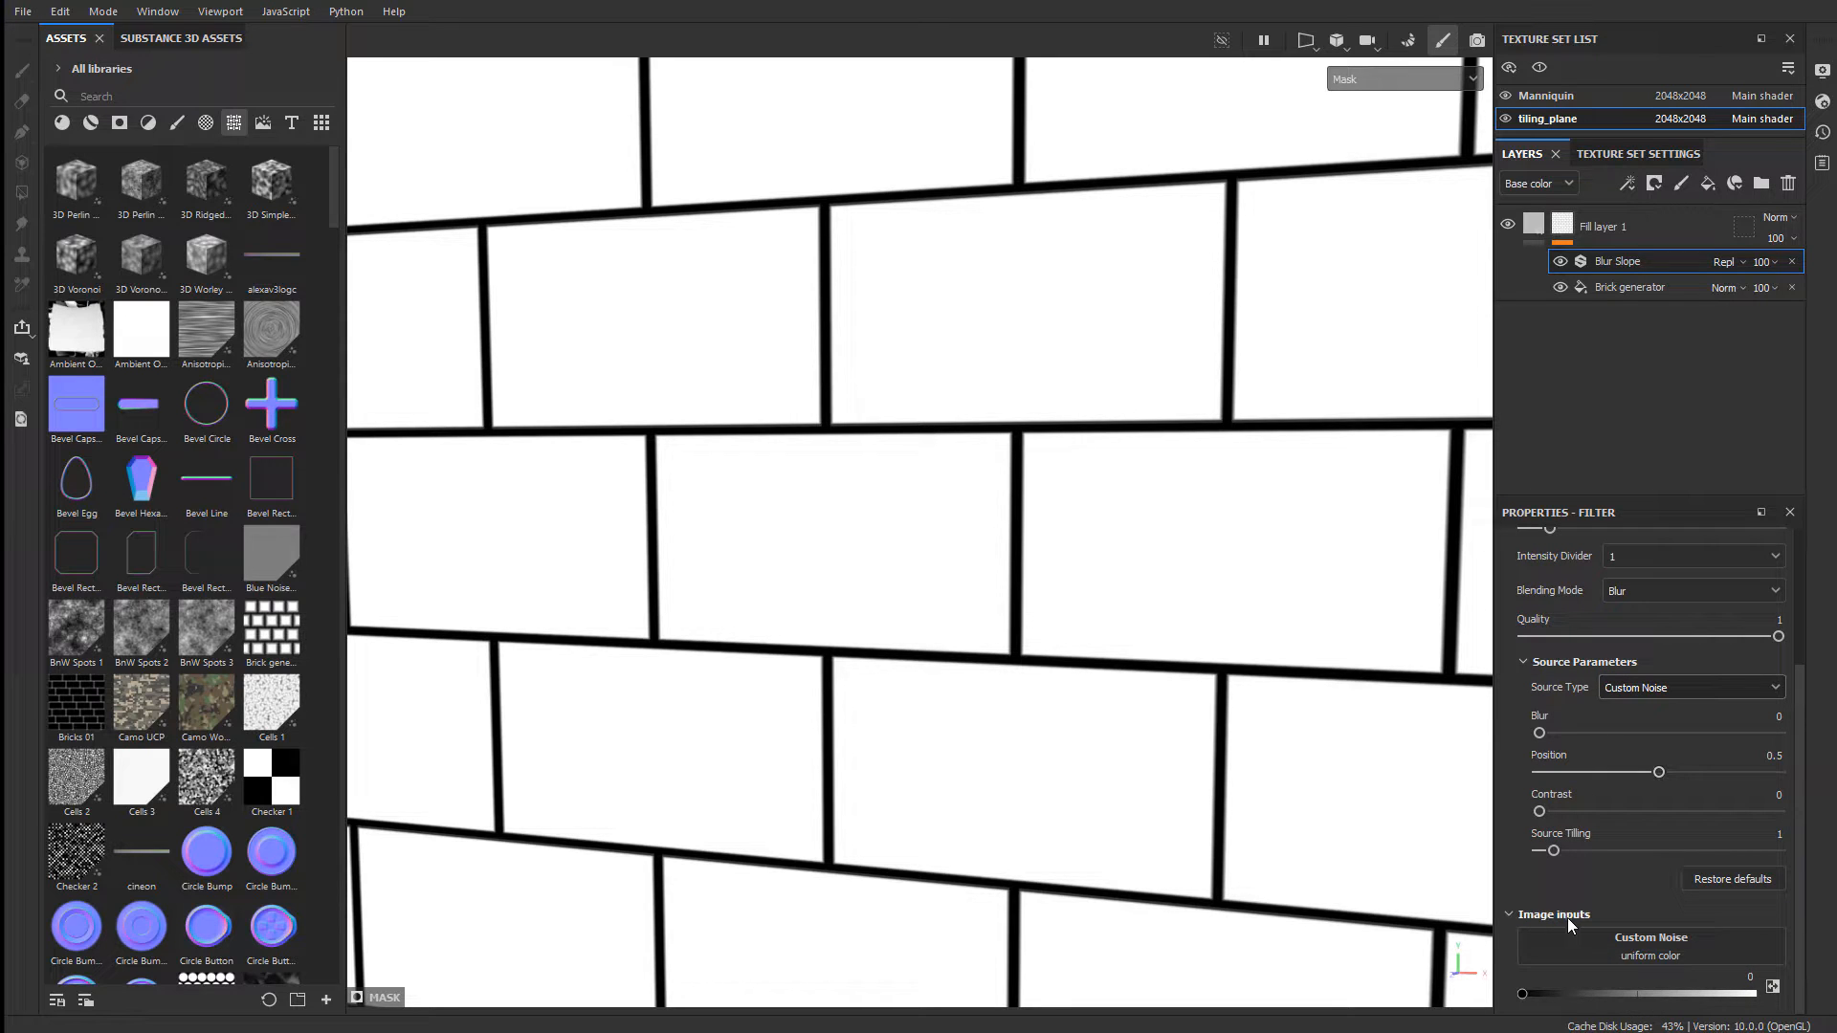
pyautogui.click(1624, 940)
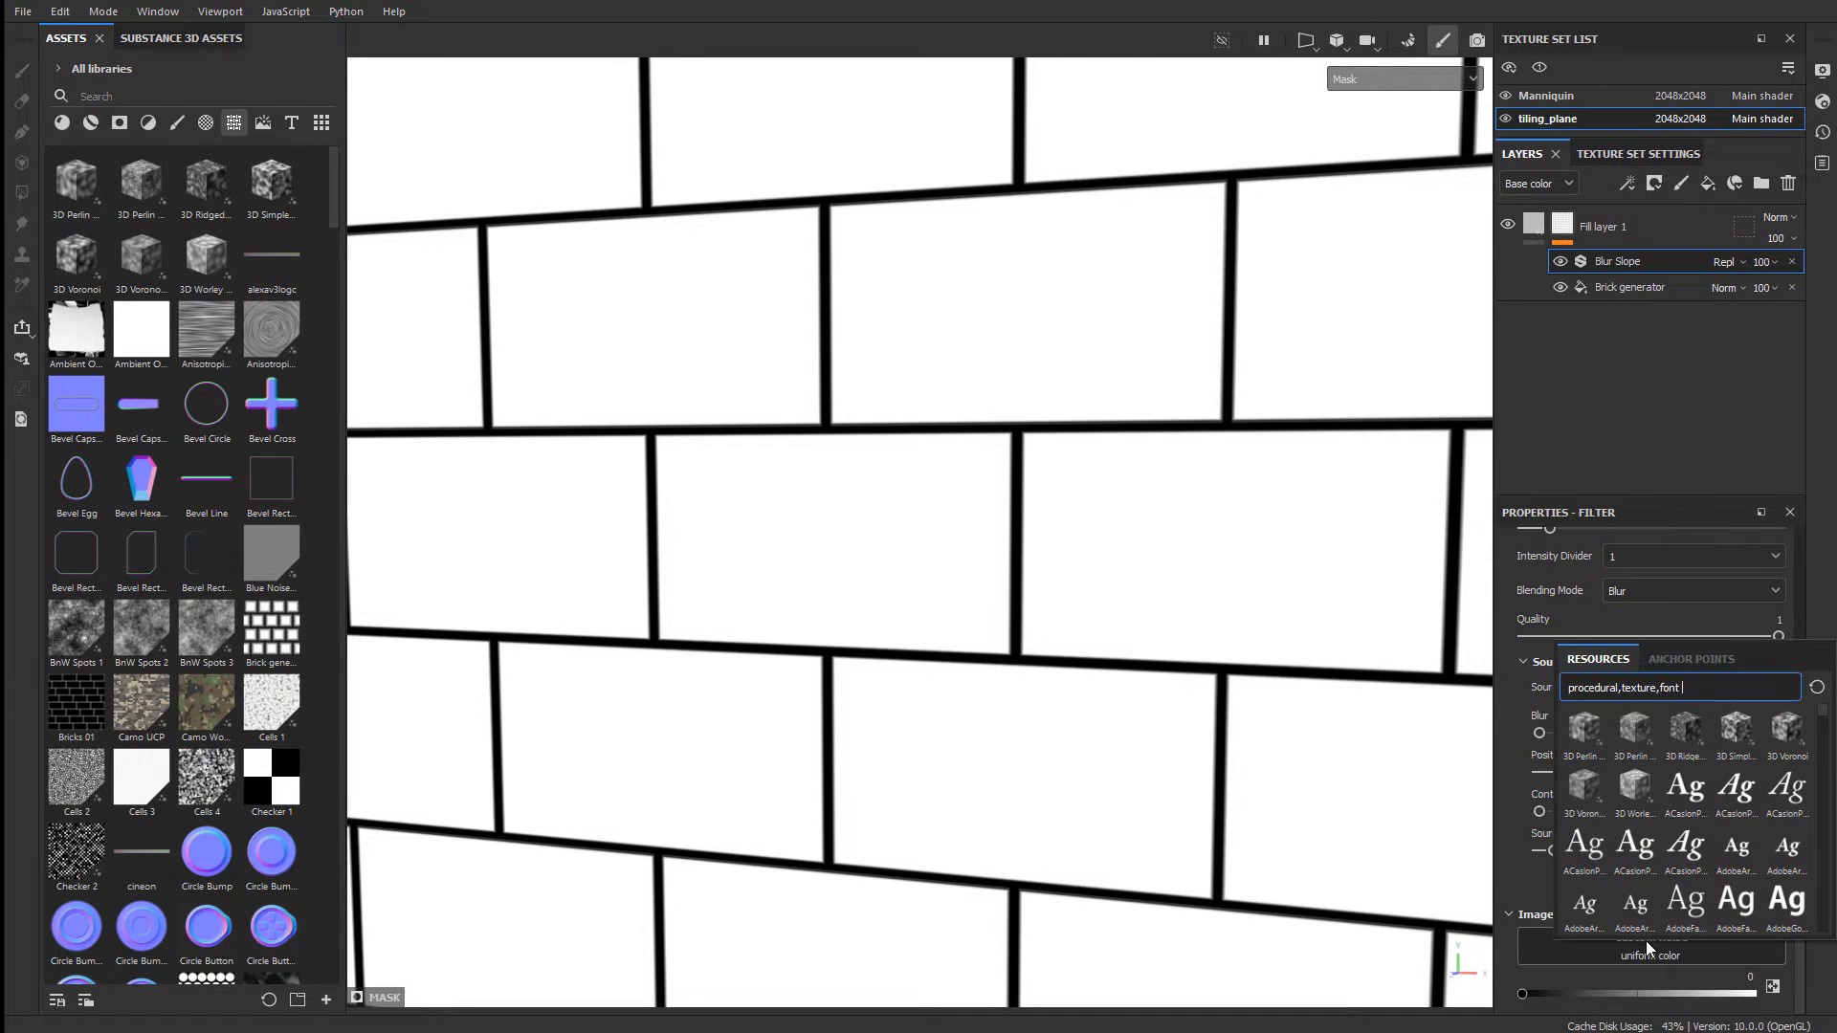
pyautogui.doubleClick(1673, 690)
pyautogui.press('BackSpace')
pyautogui.press('BackSpace')
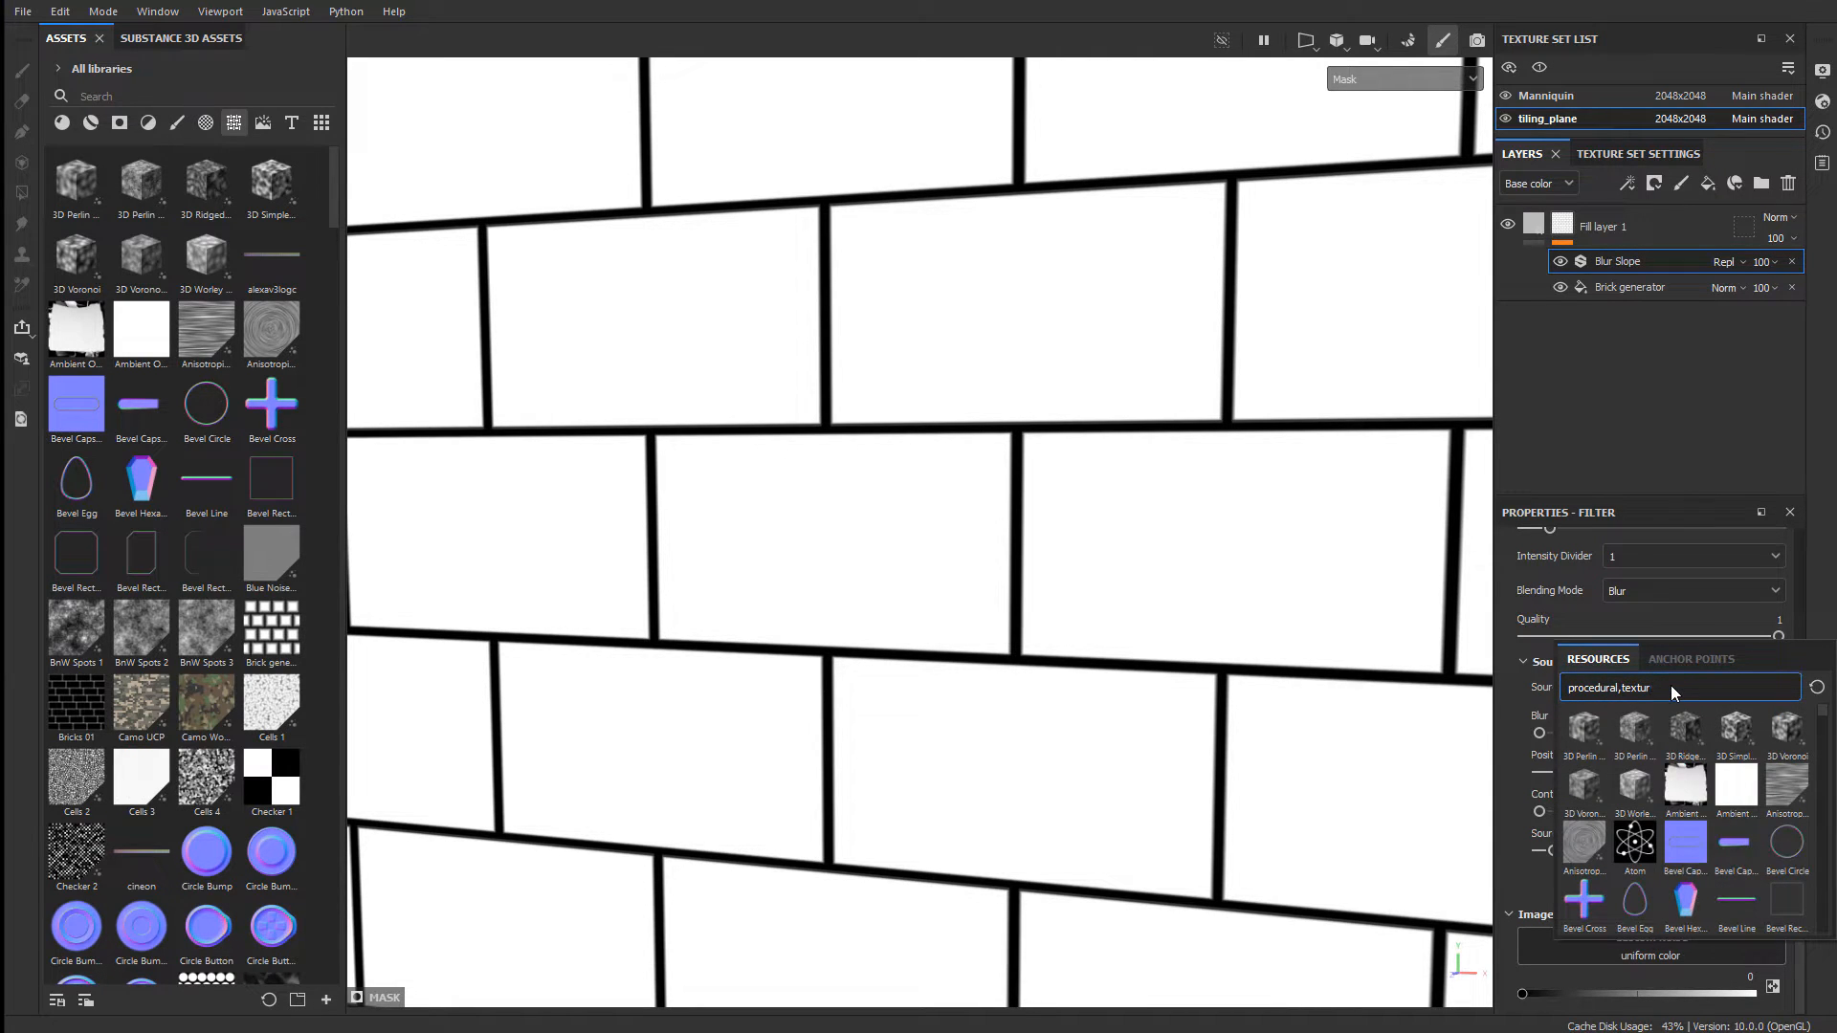
pyautogui.write('grunge')
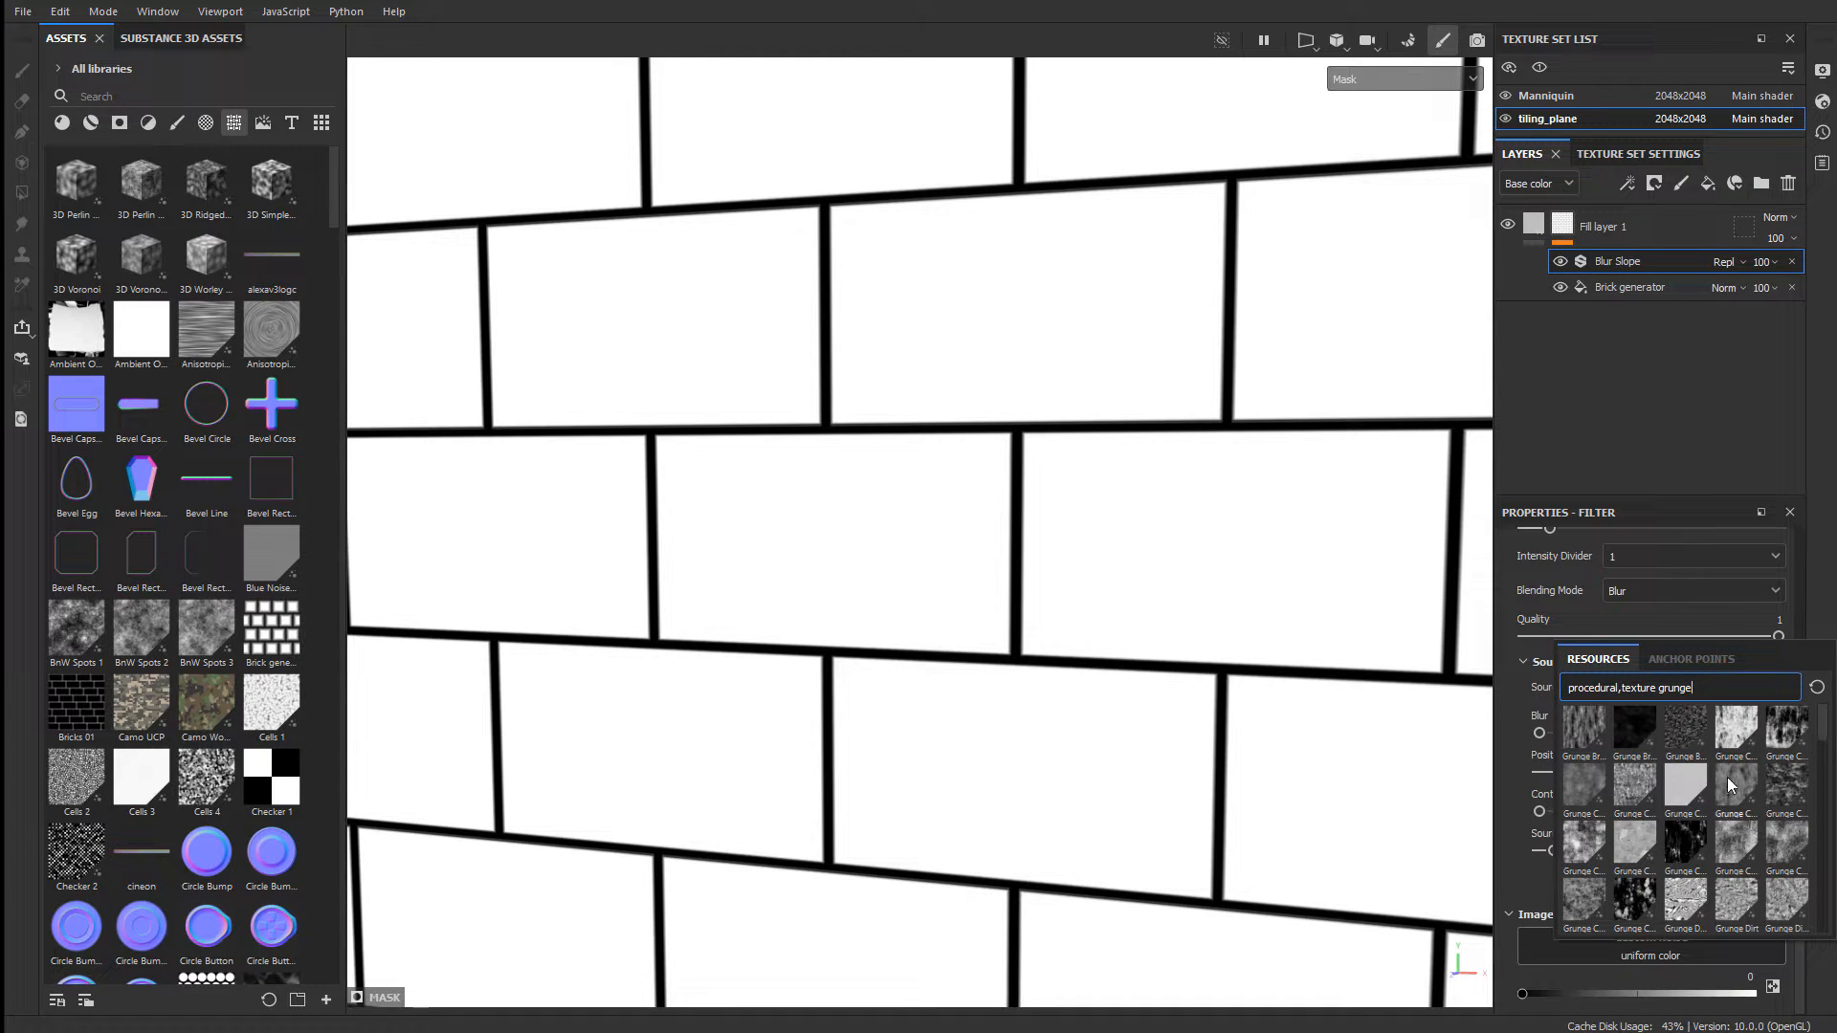
pyautogui.click(1786, 729)
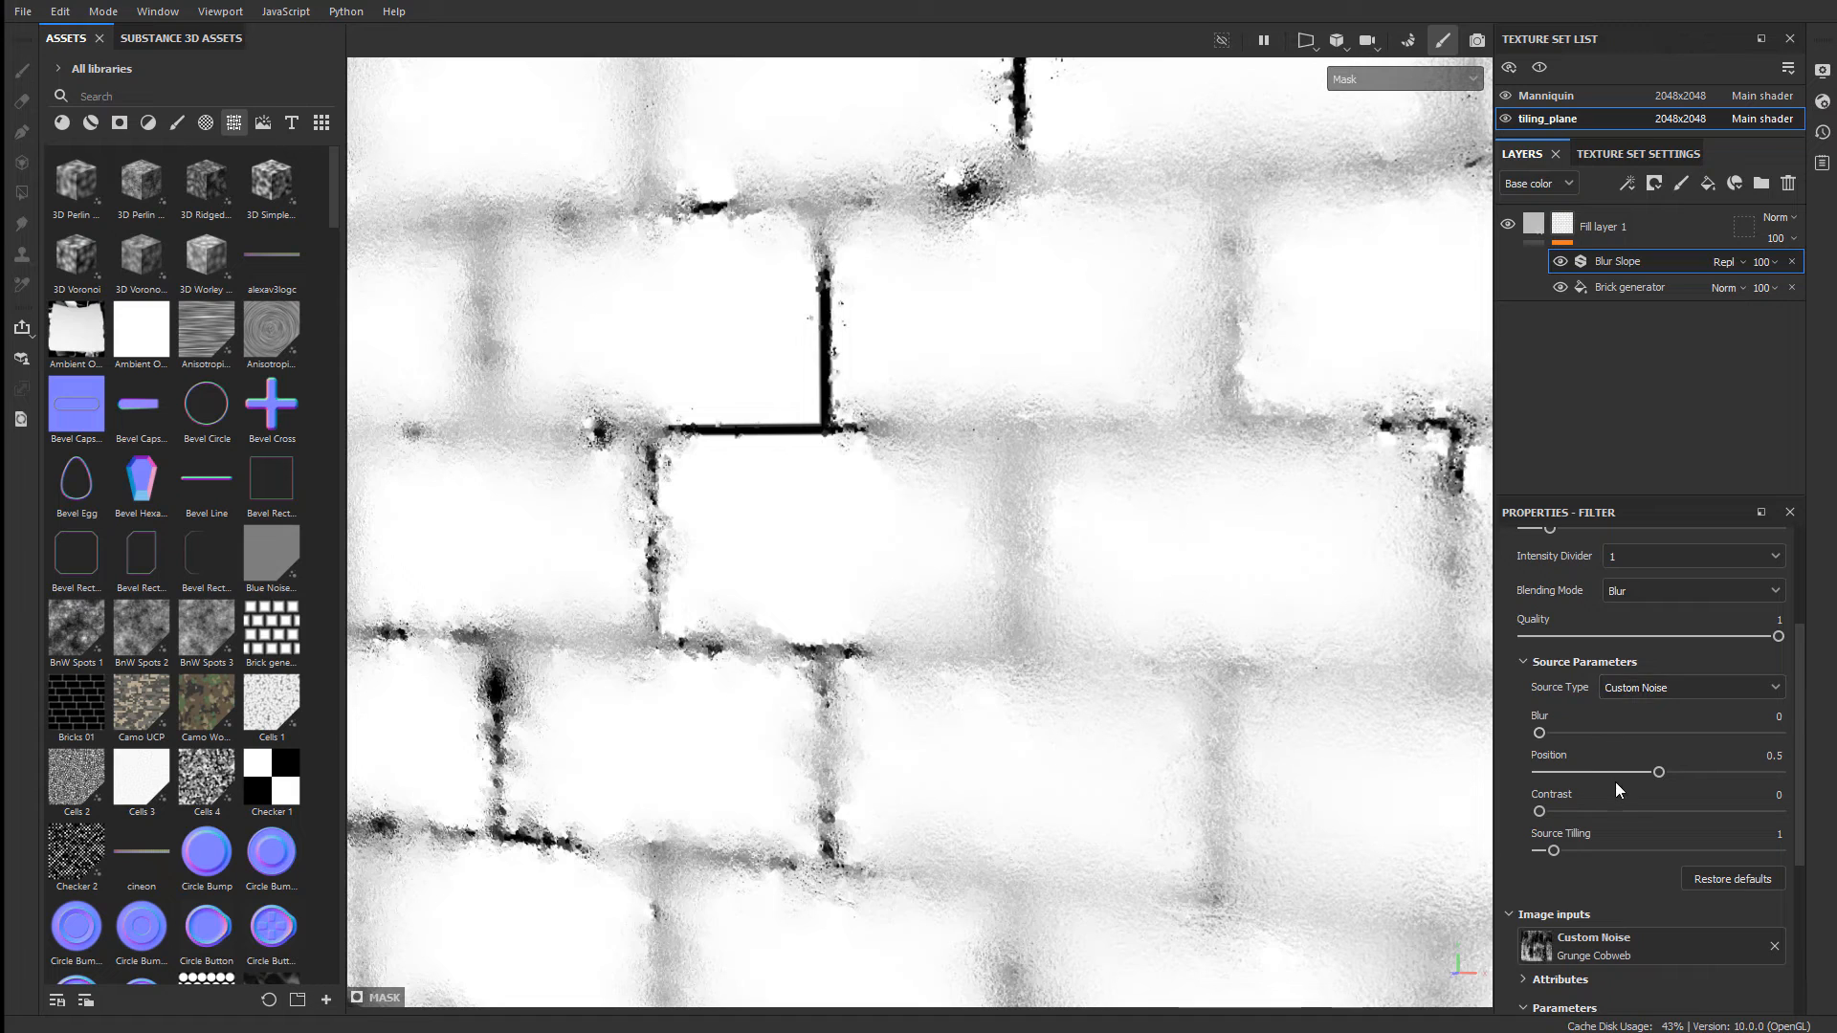
# - Lower the Blur Slope filter's intensity to 0.008 for subtly rough brick edges
pyautogui.scroll(3, 1615, 782)
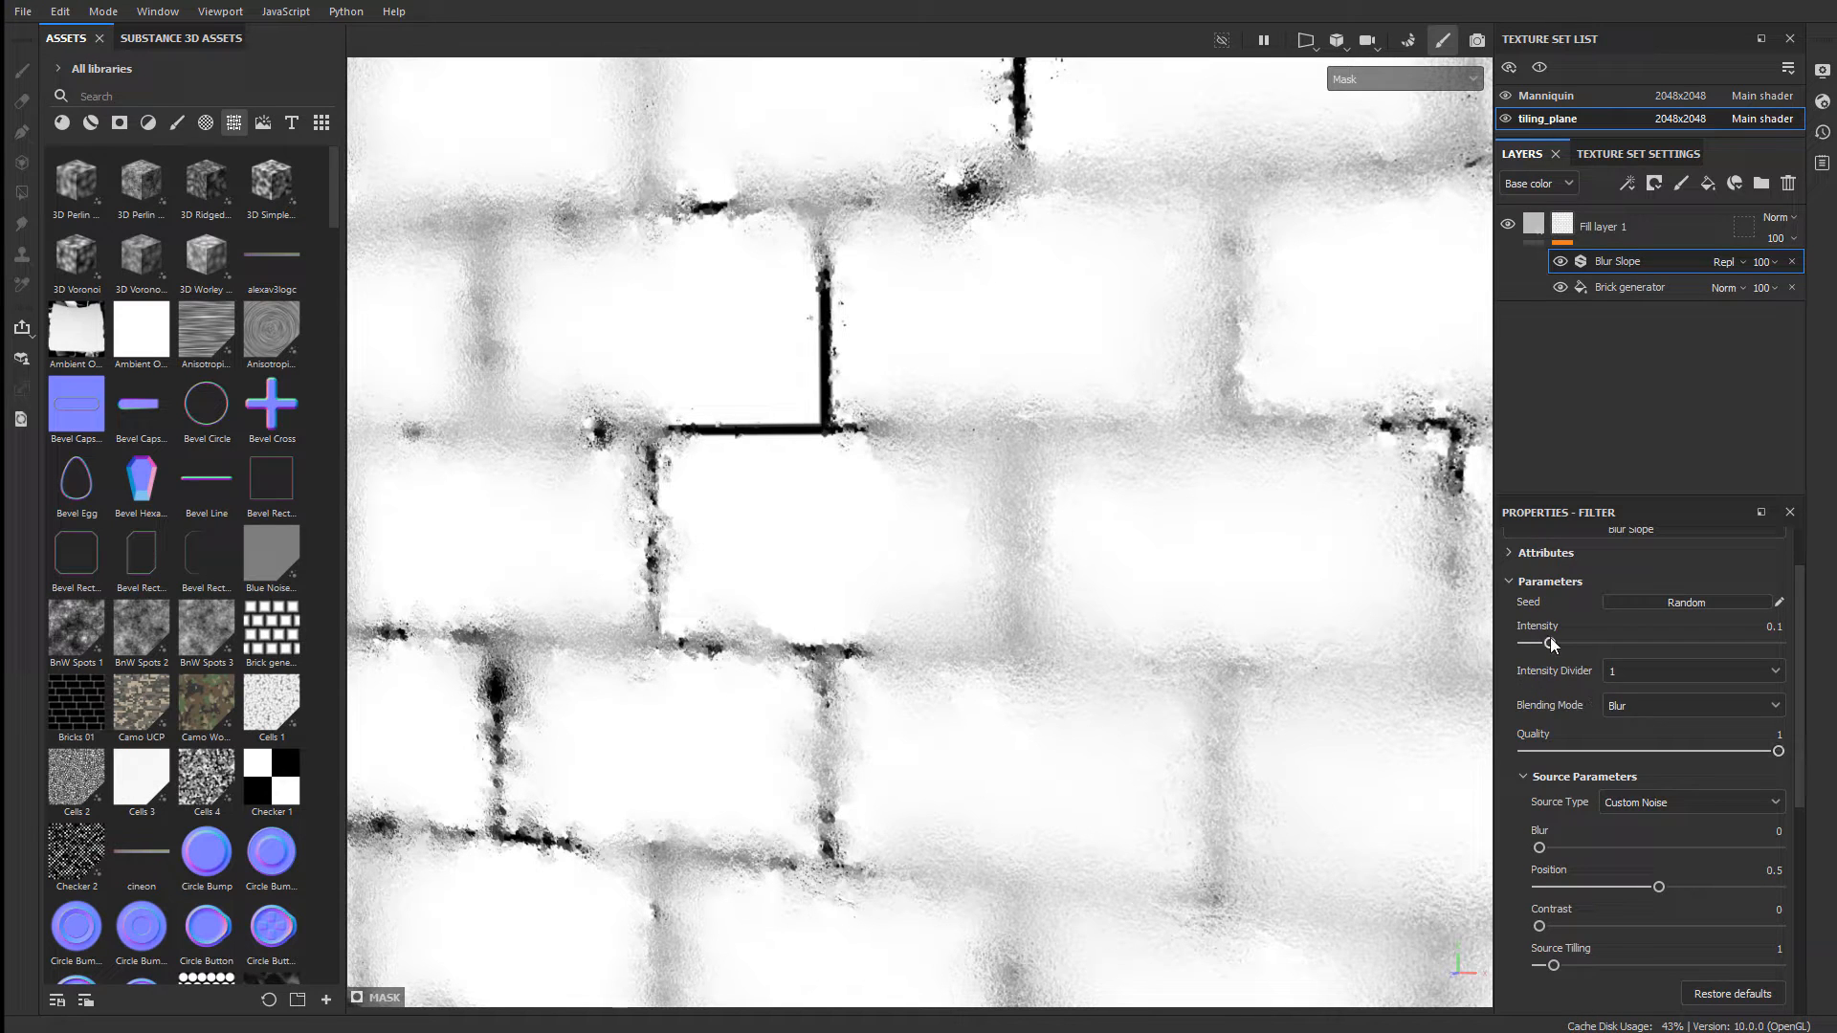
pyautogui.moveTo(1551, 645); pyautogui.dragTo(1526, 651)
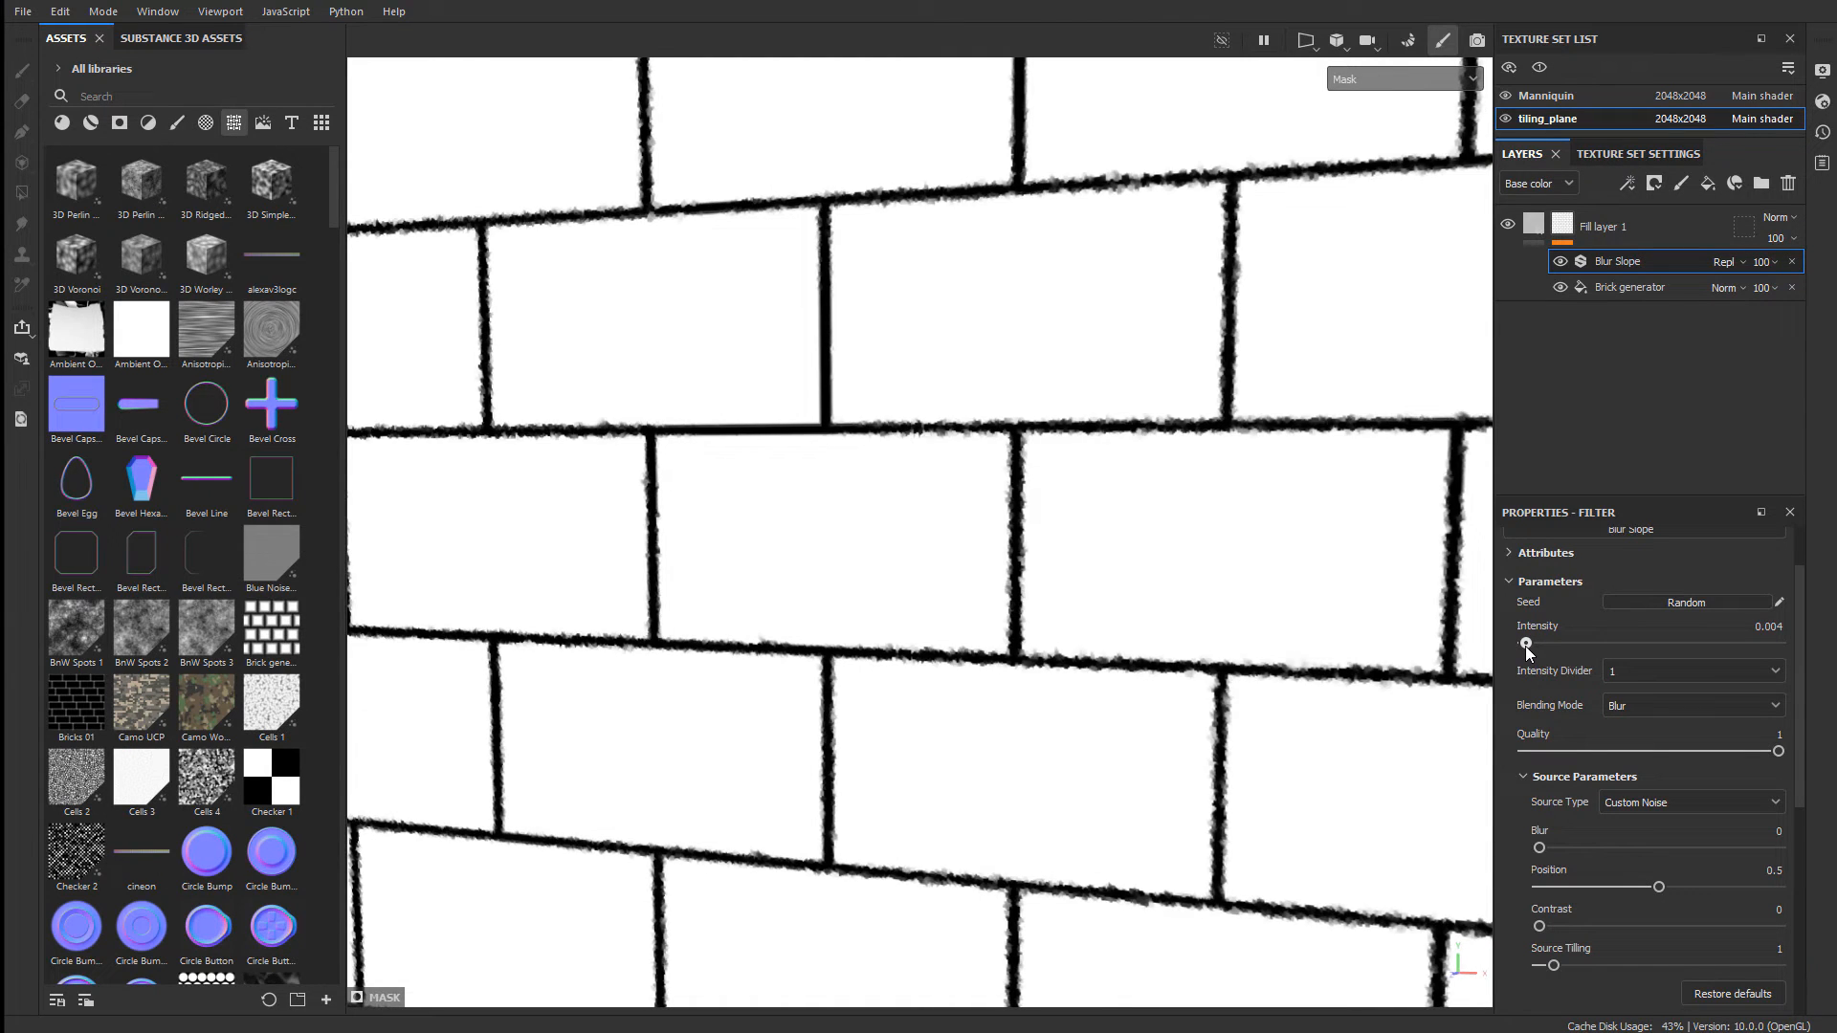
pyautogui.moveTo(1526, 650); pyautogui.dragTo(1528, 650)
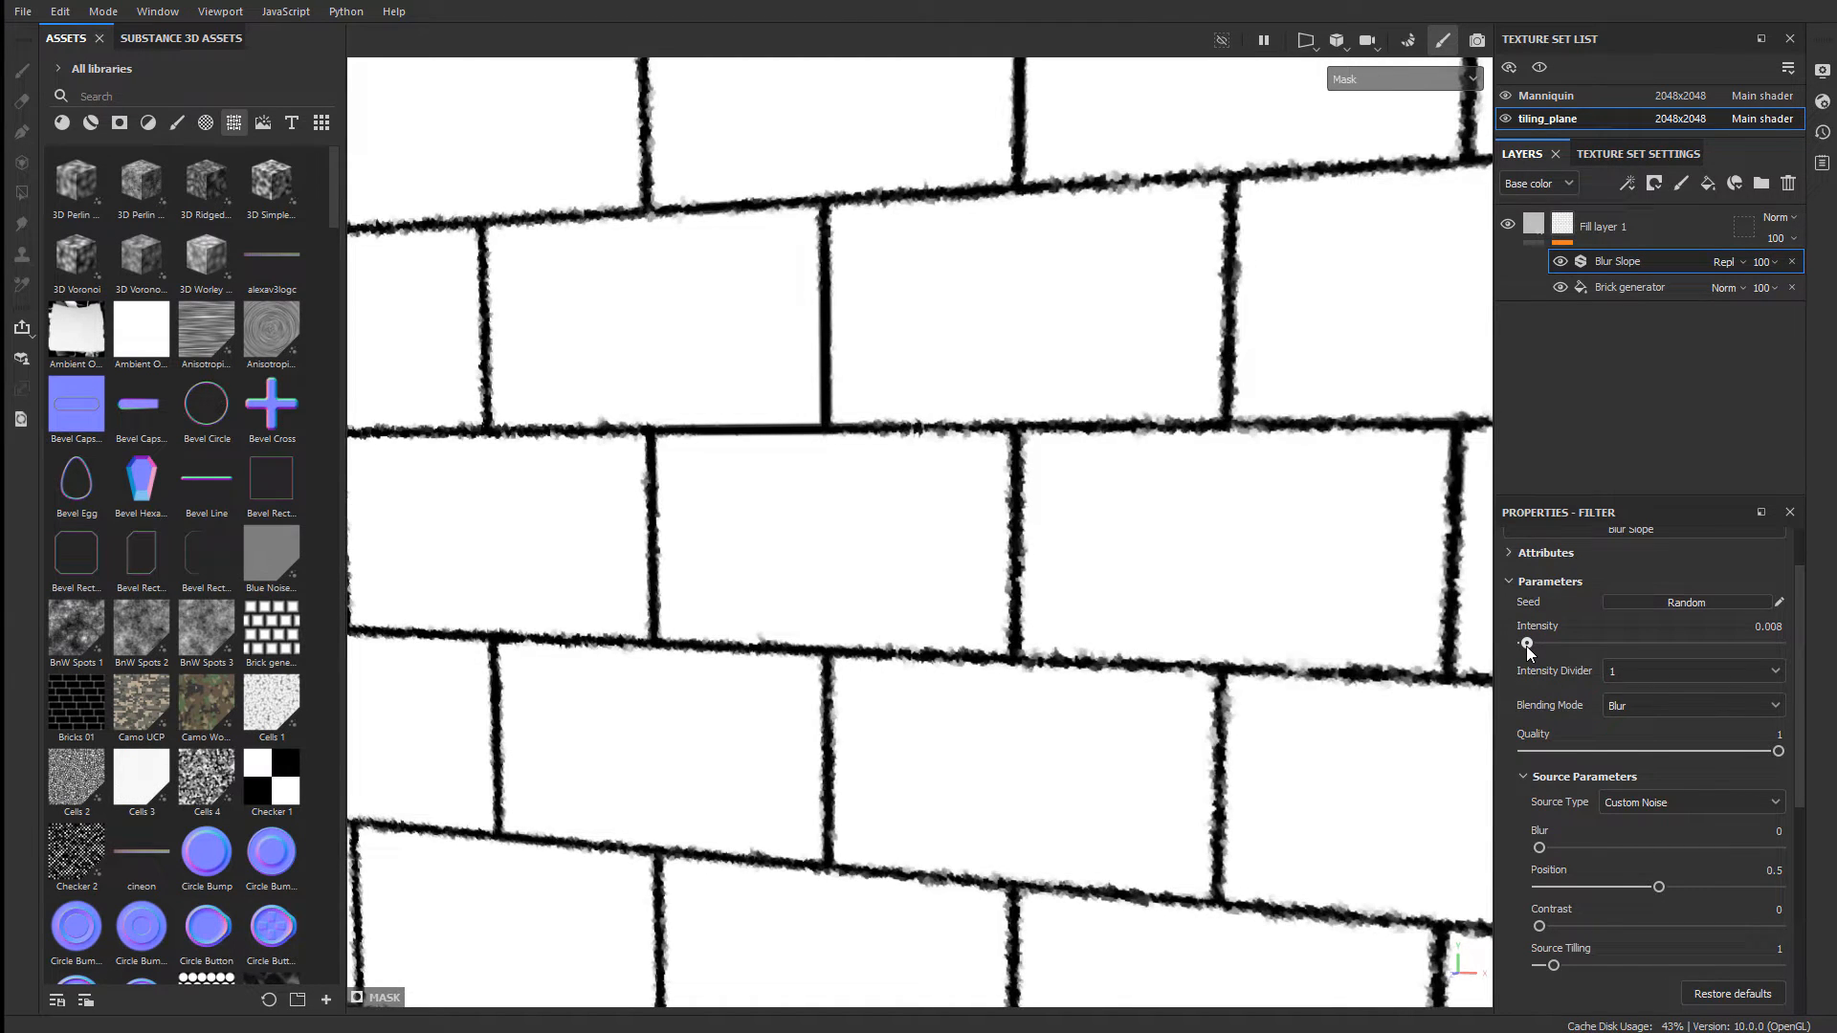
# - Search the textures for spots and replace the Blur Slope filter's custom noise with BnW Spots 1
pyautogui.moveTo(1526, 648); pyautogui.dragTo(1527, 650)
pyautogui.scroll(-5, 1670, 888)
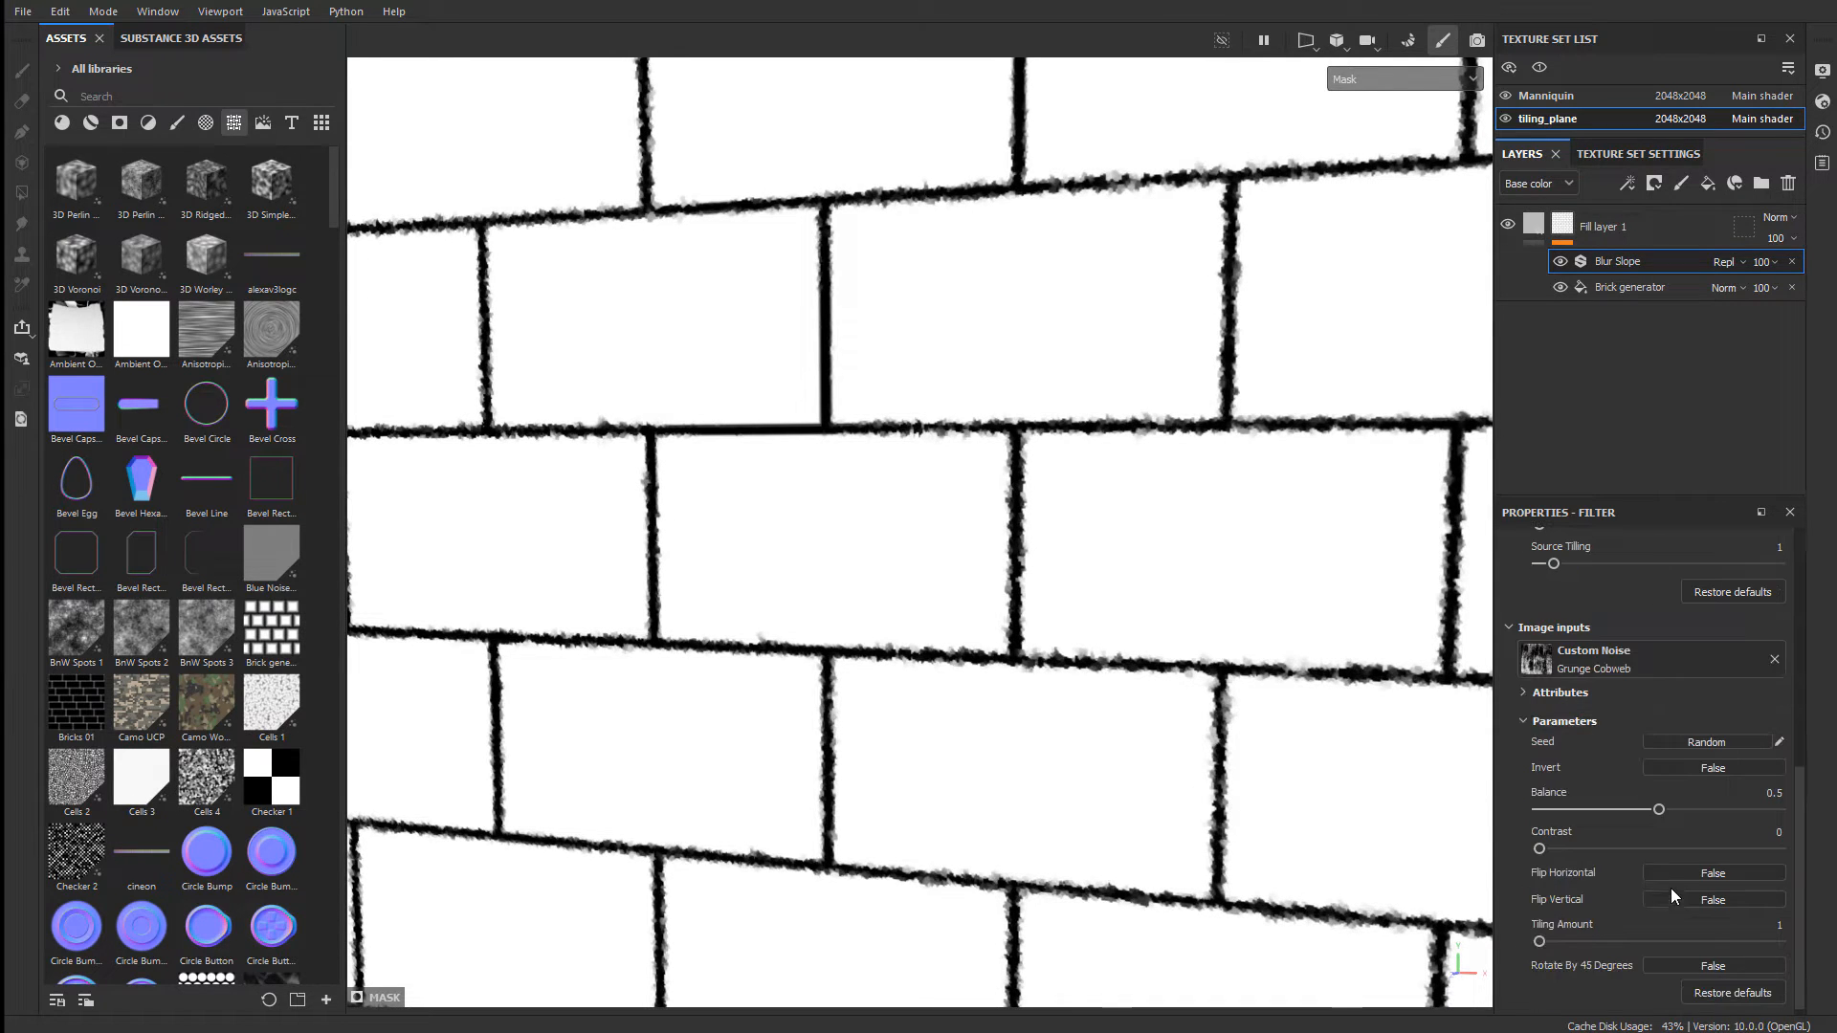
pyautogui.click(1606, 664)
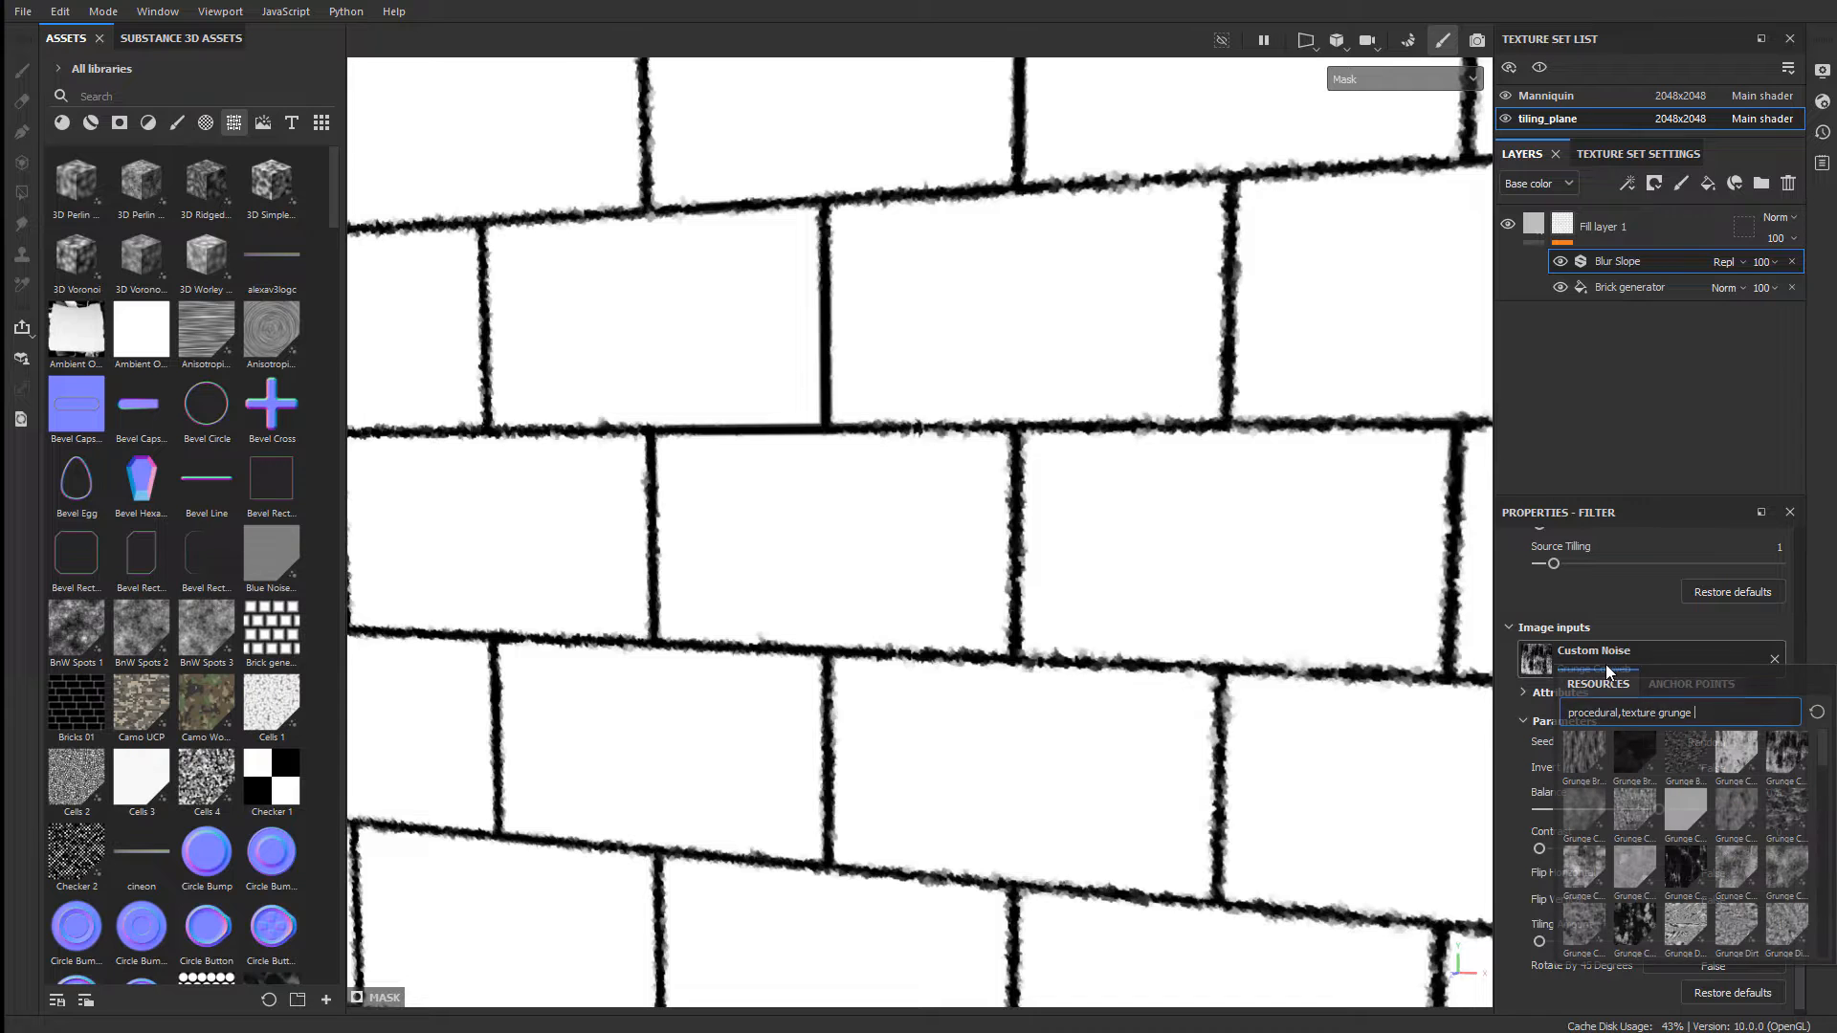
pyautogui.doubleClick(1679, 714)
pyautogui.press('BackSpace')
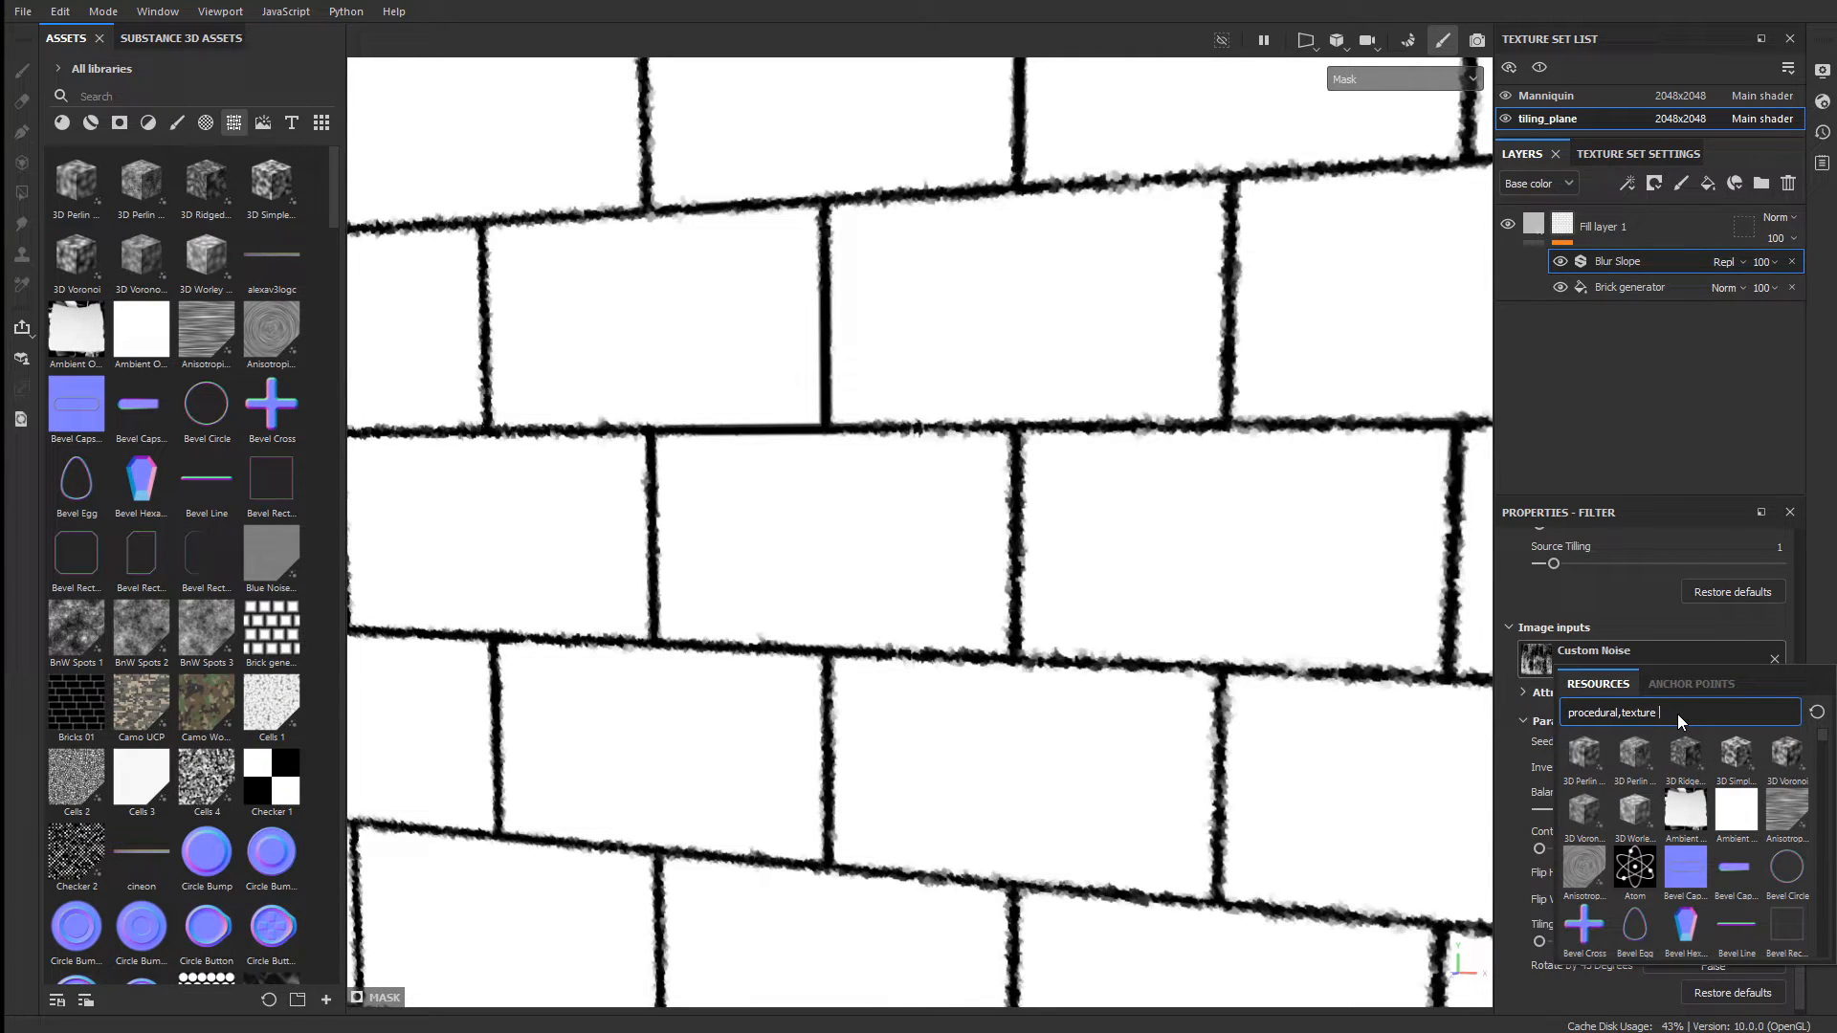
pyautogui.write('spots')
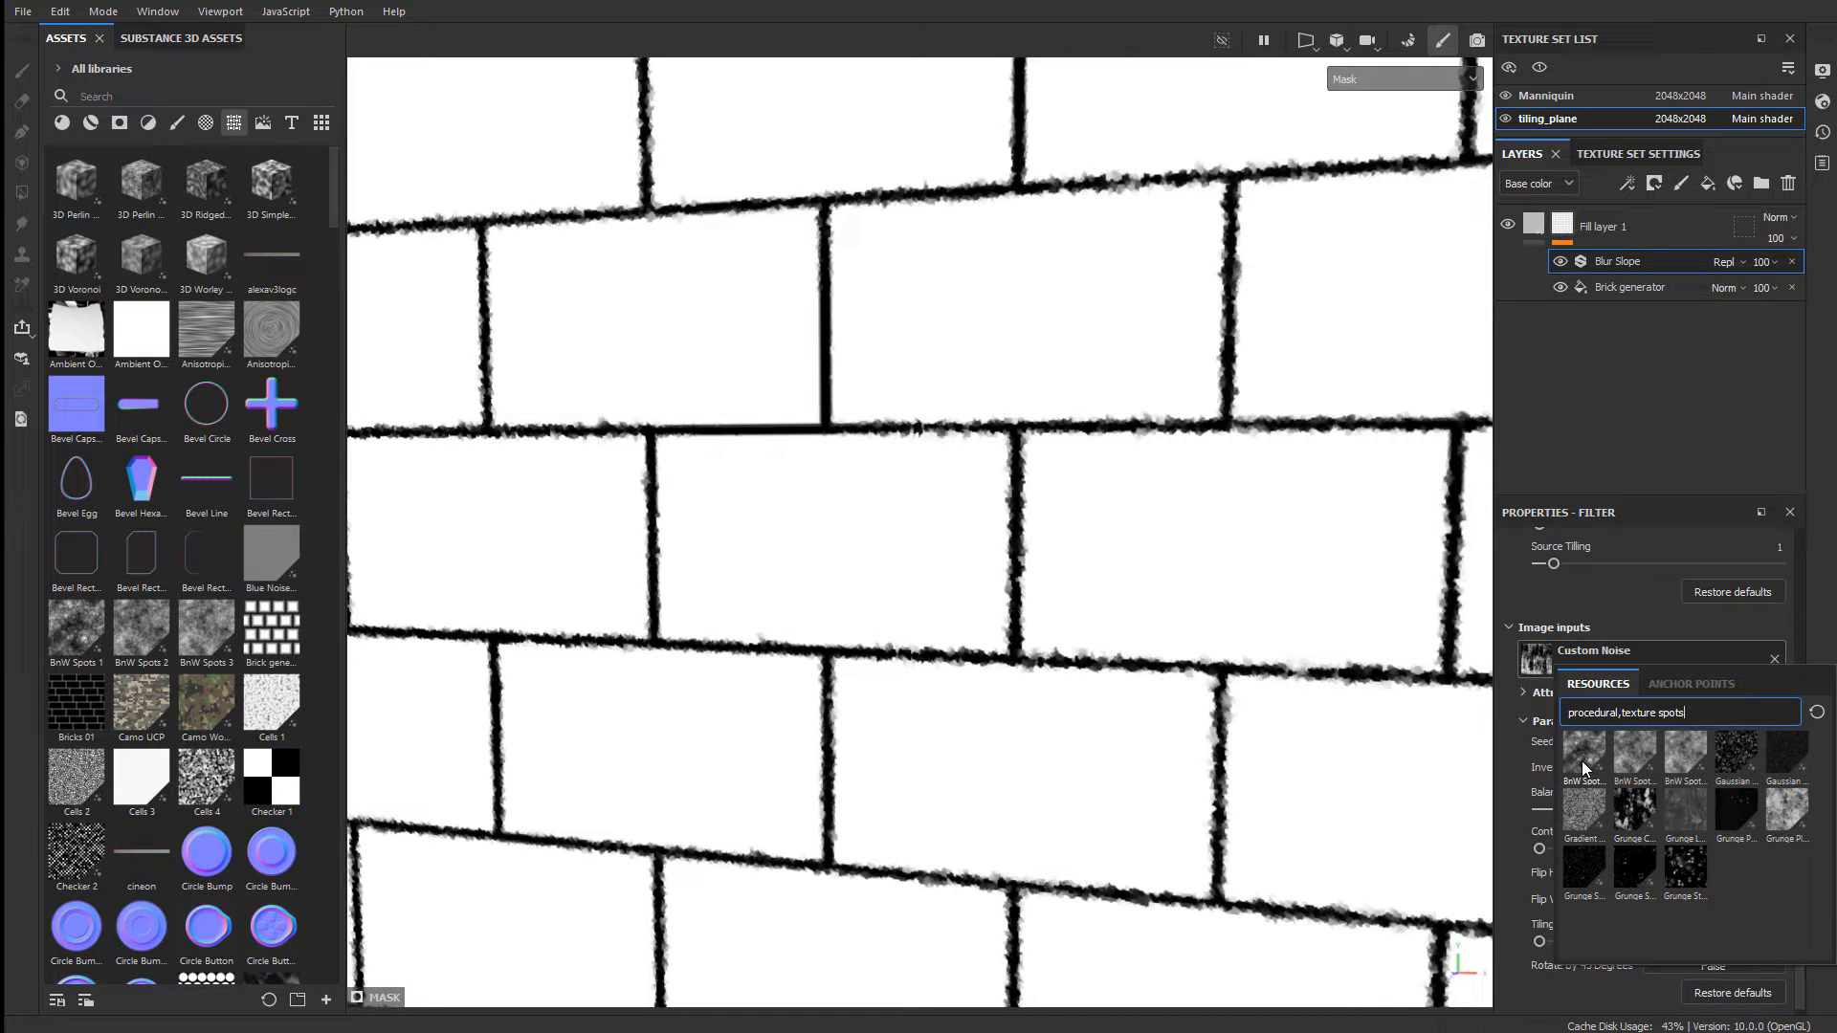
pyautogui.moveTo(1582, 769)
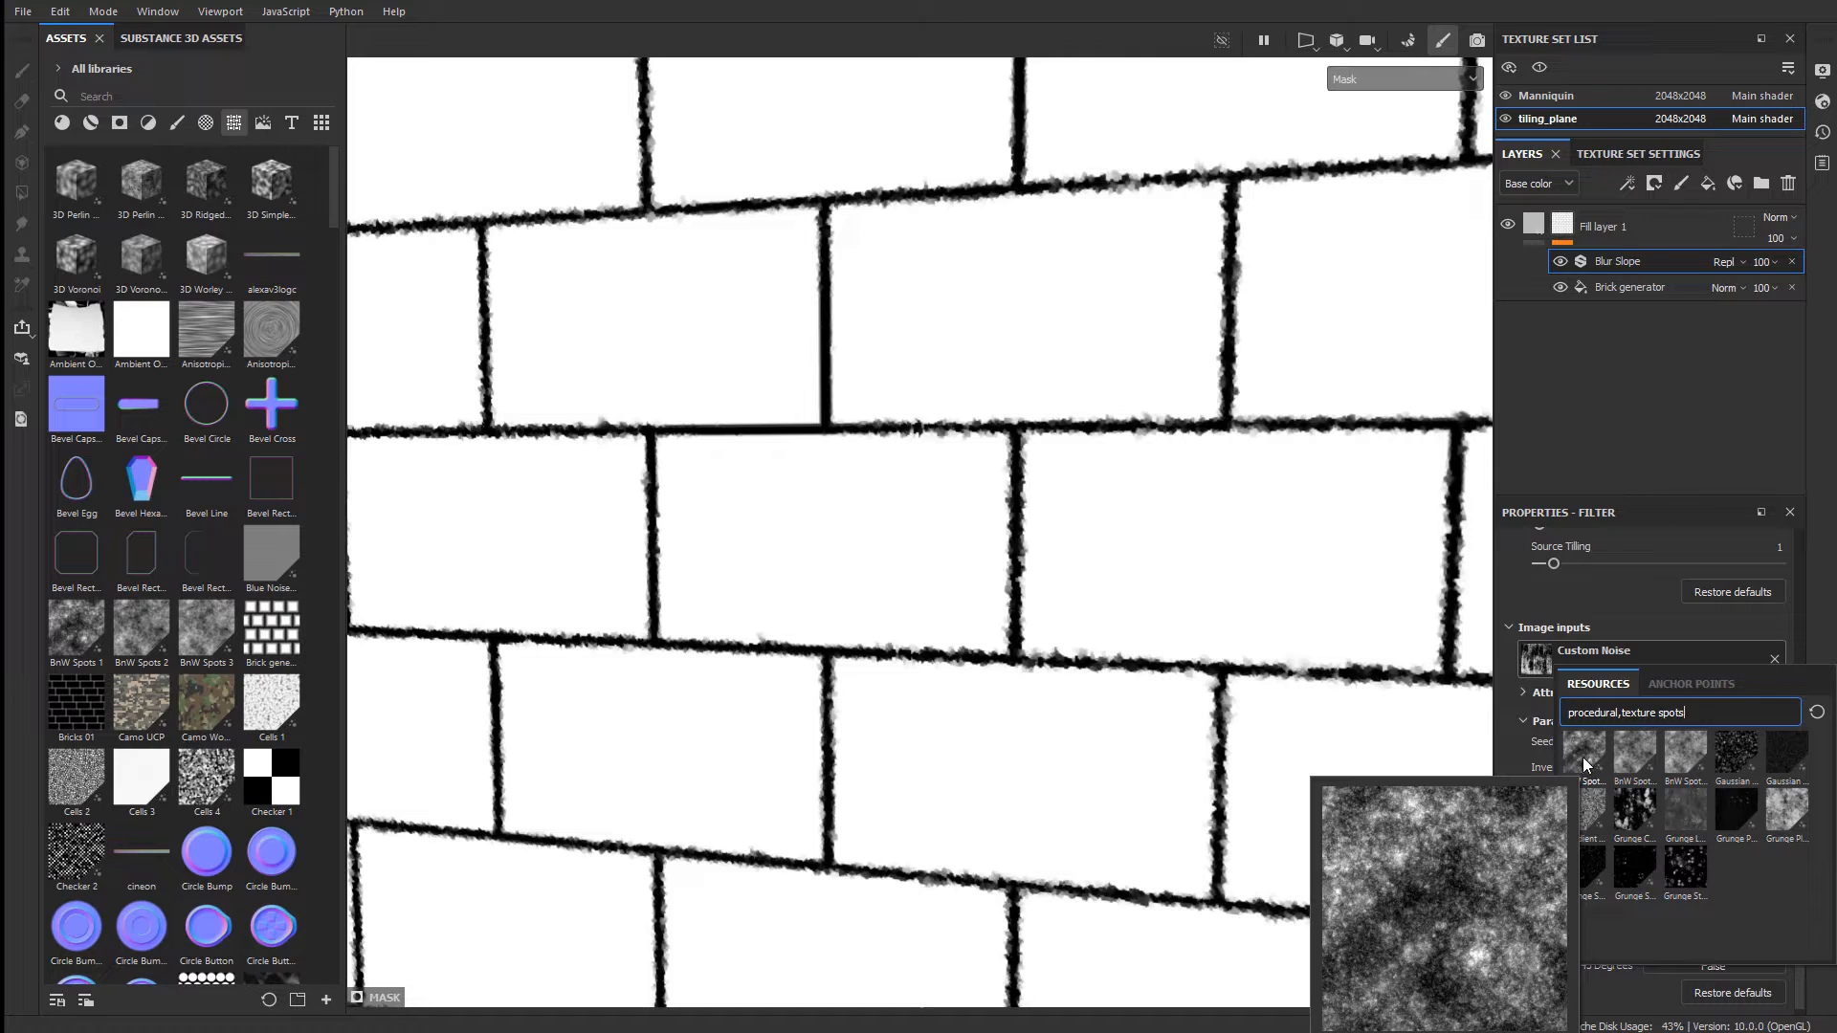
pyautogui.click(1583, 767)
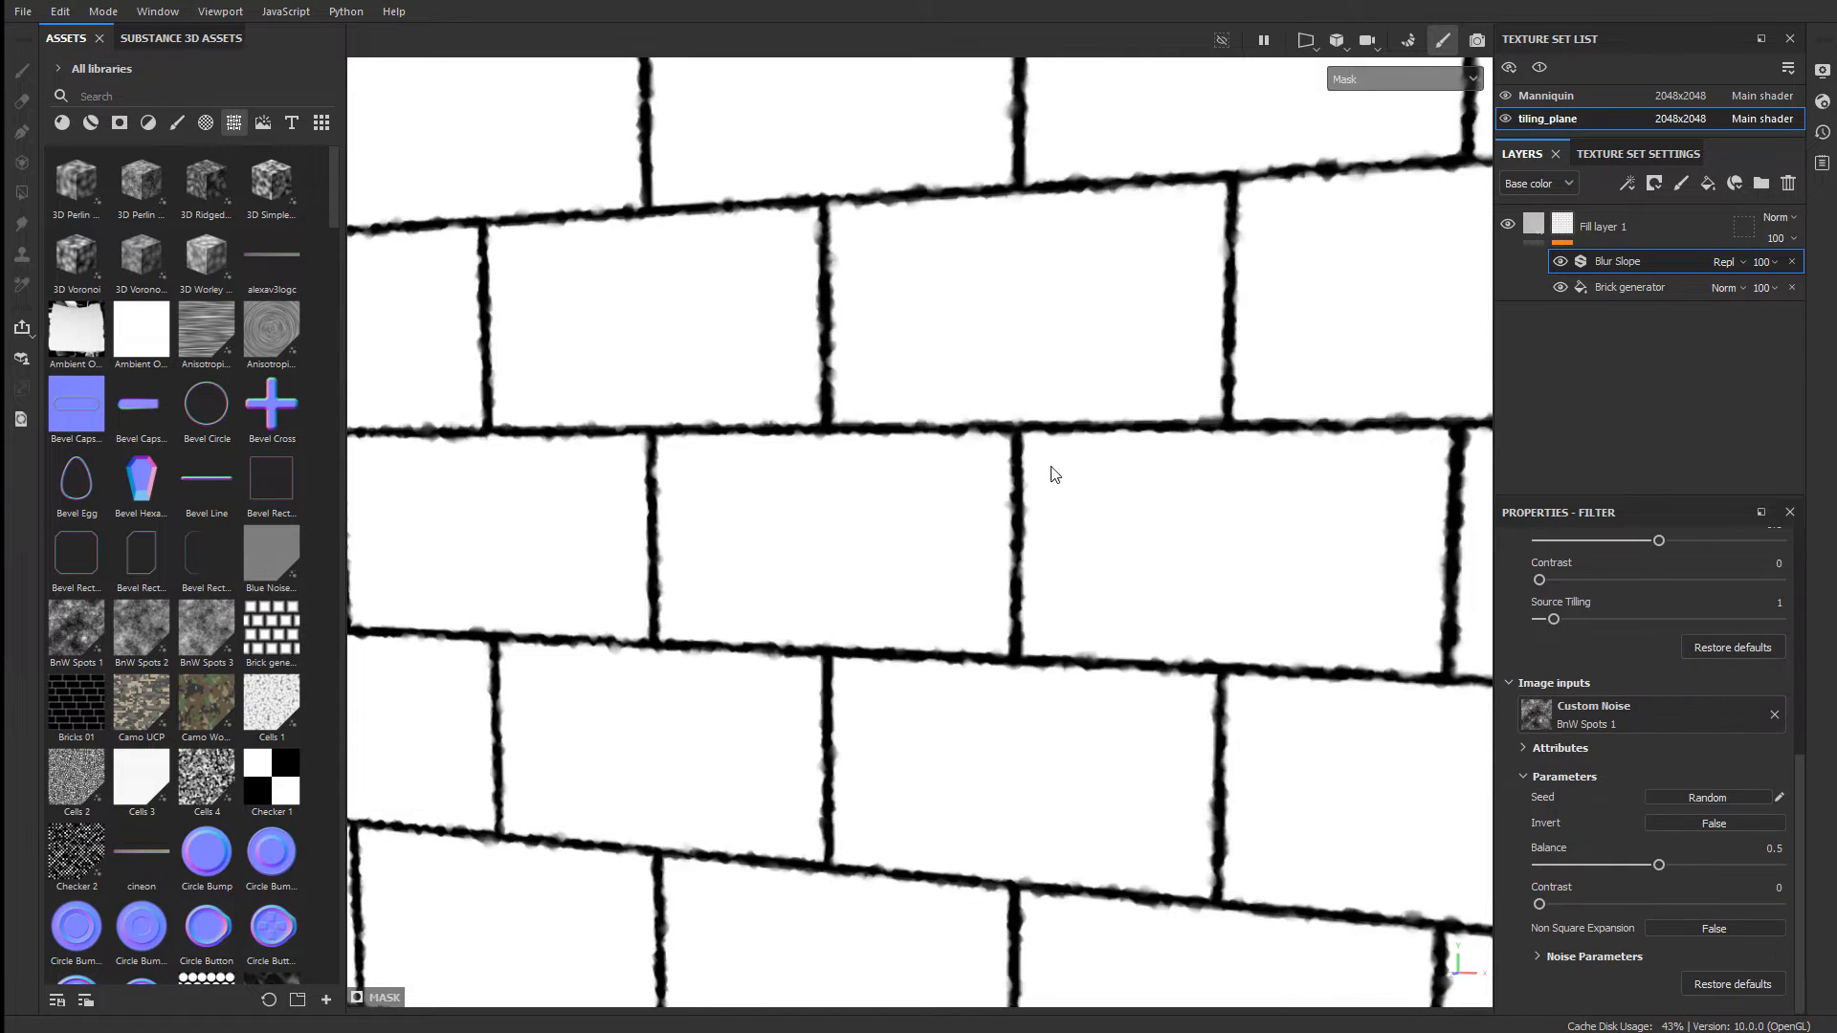
# - Try a Blur Slope intensity of 0.004 with the spots noise
pyautogui.scroll(5, 1630, 907)
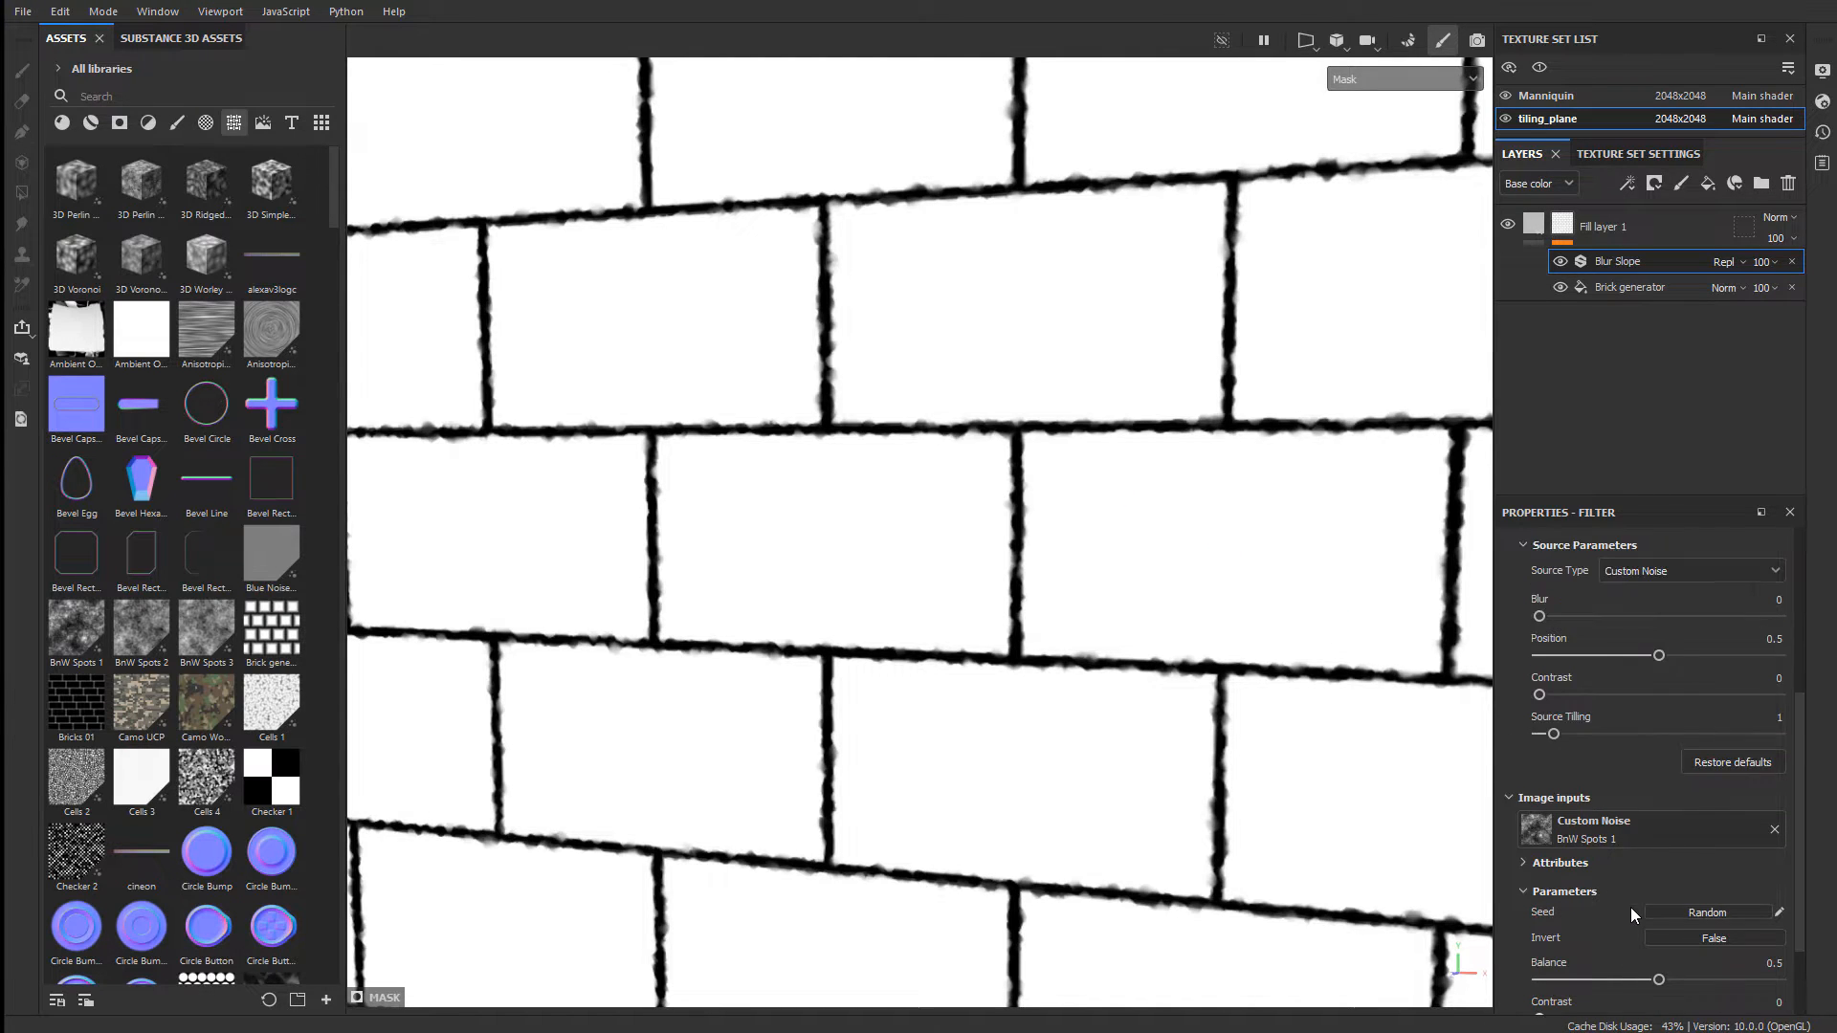
pyautogui.scroll(3, 1238, 641)
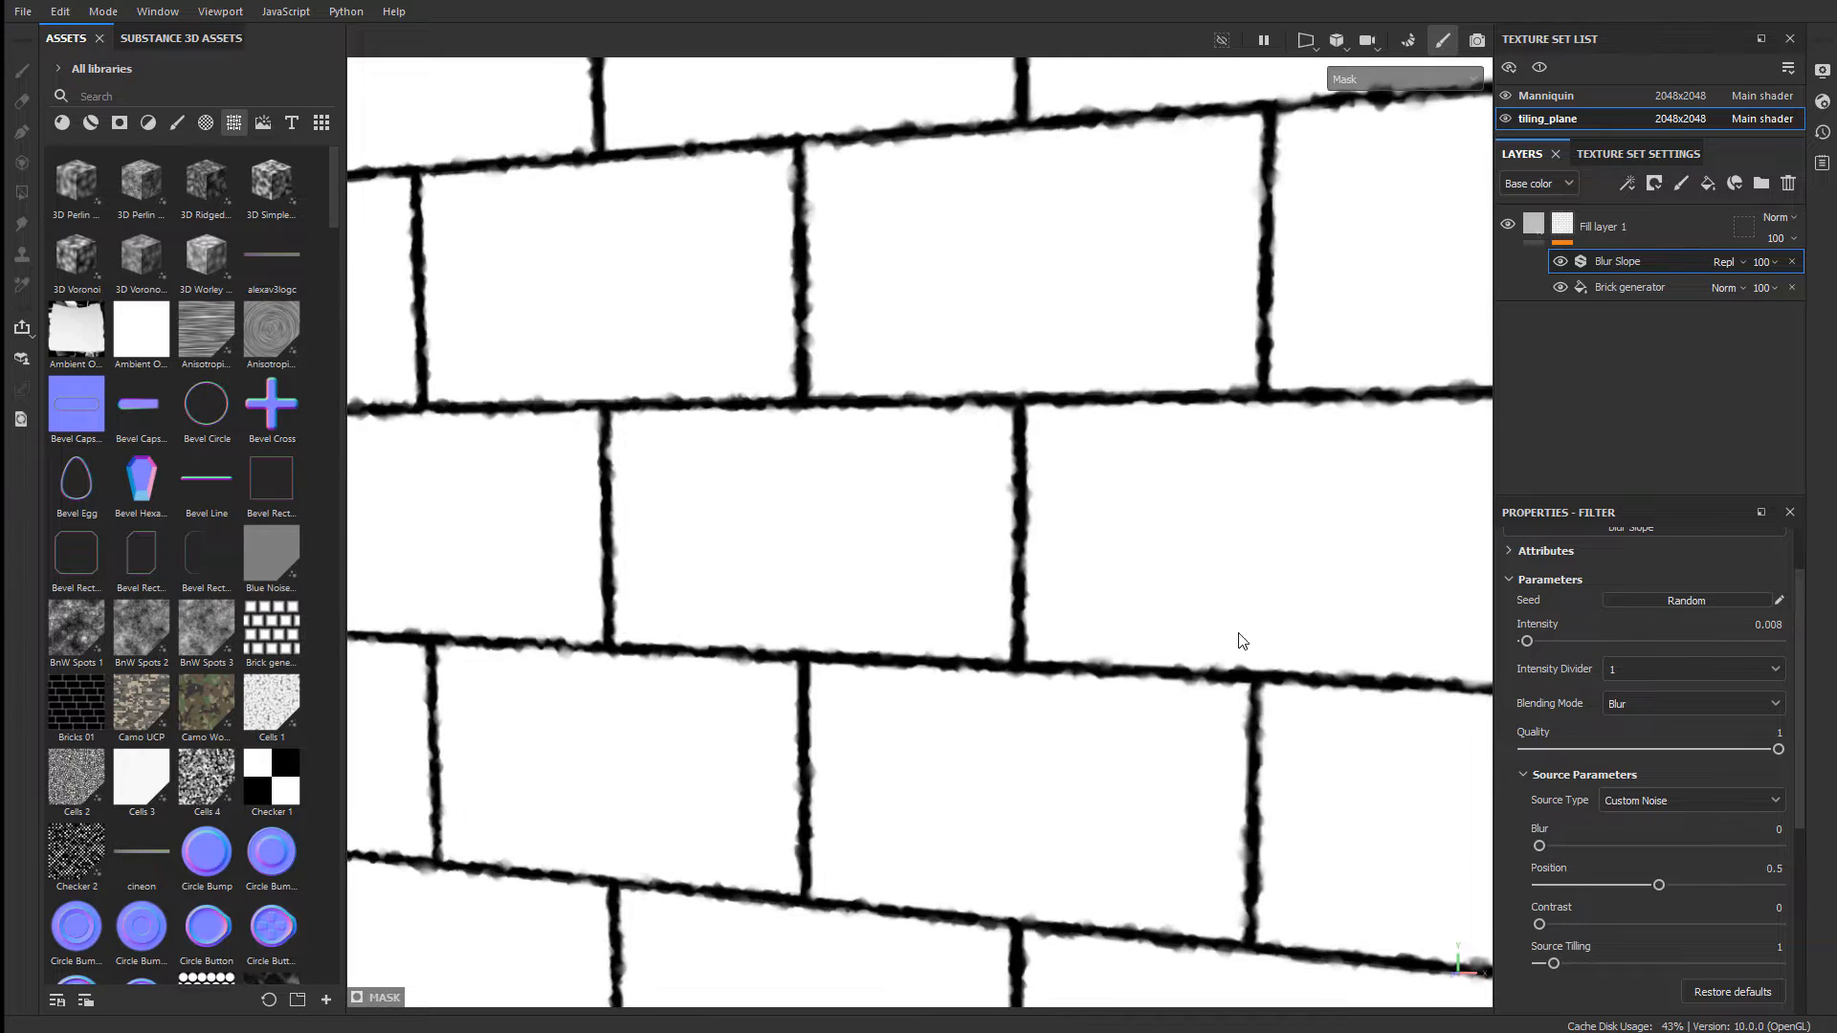
pyautogui.scroll(2, 1781, 777)
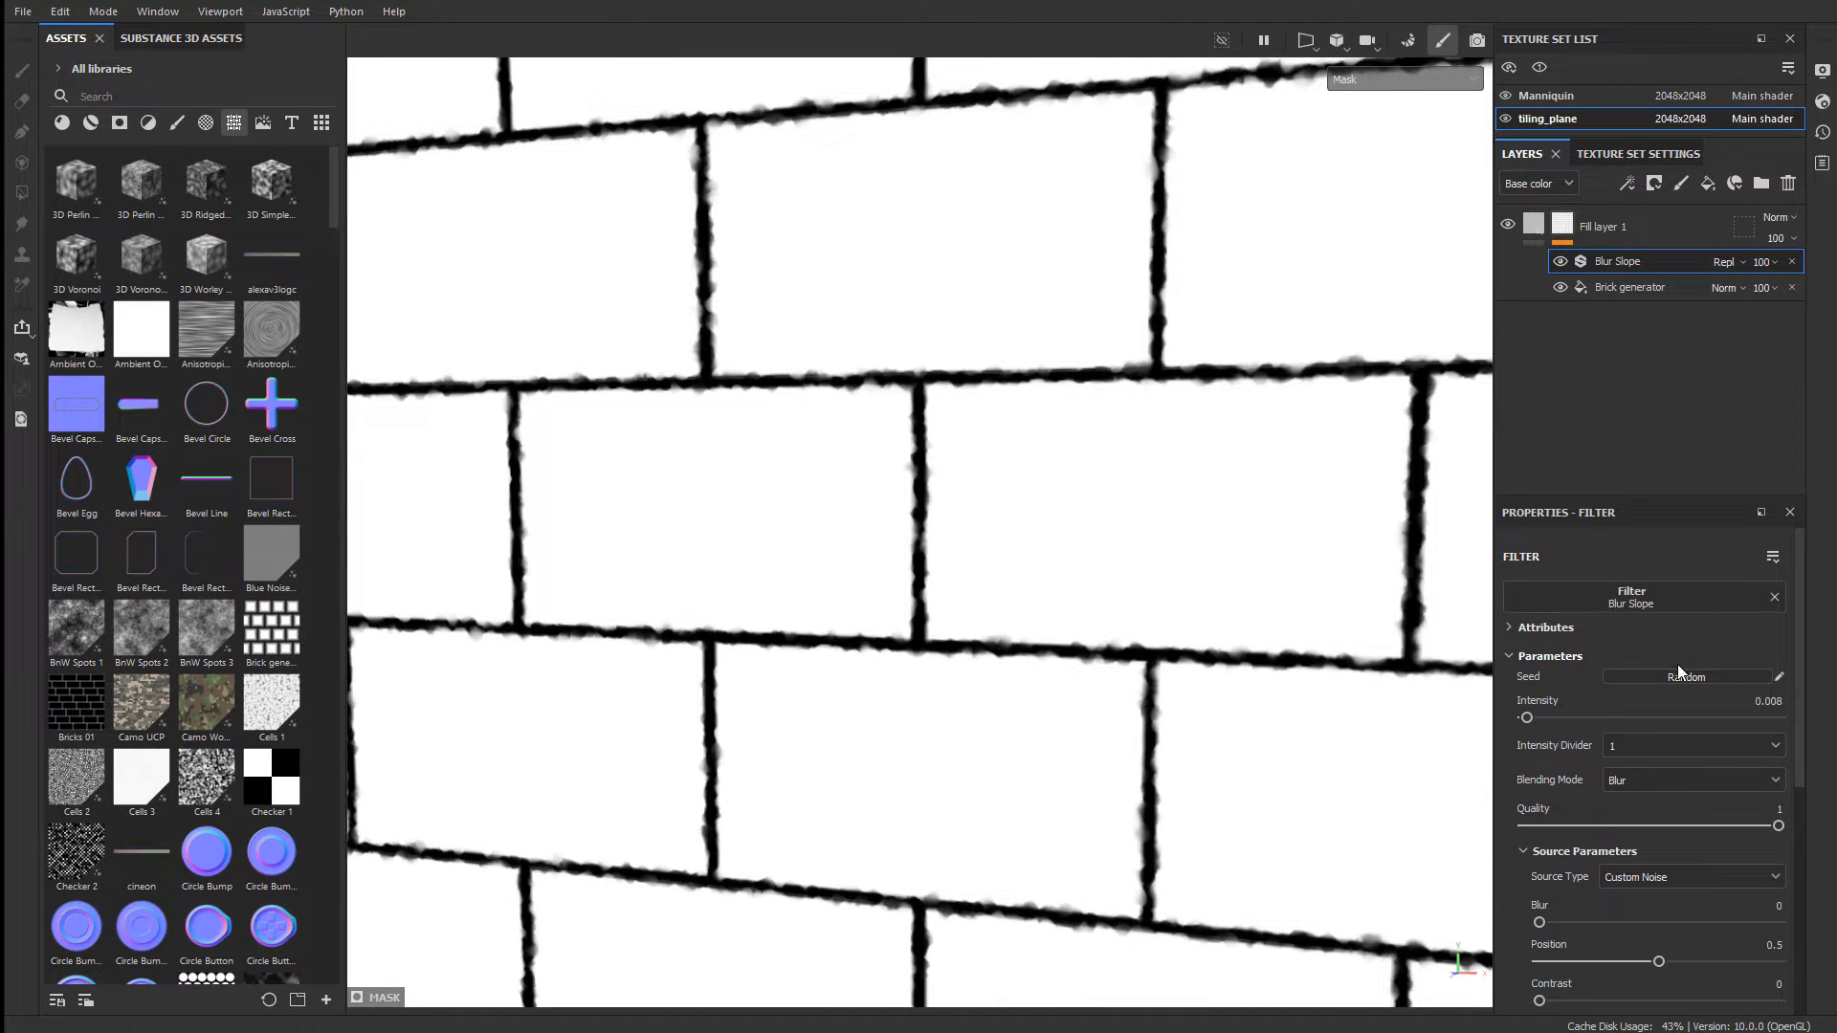
pyautogui.moveTo(1526, 718); pyautogui.dragTo(1526, 718)
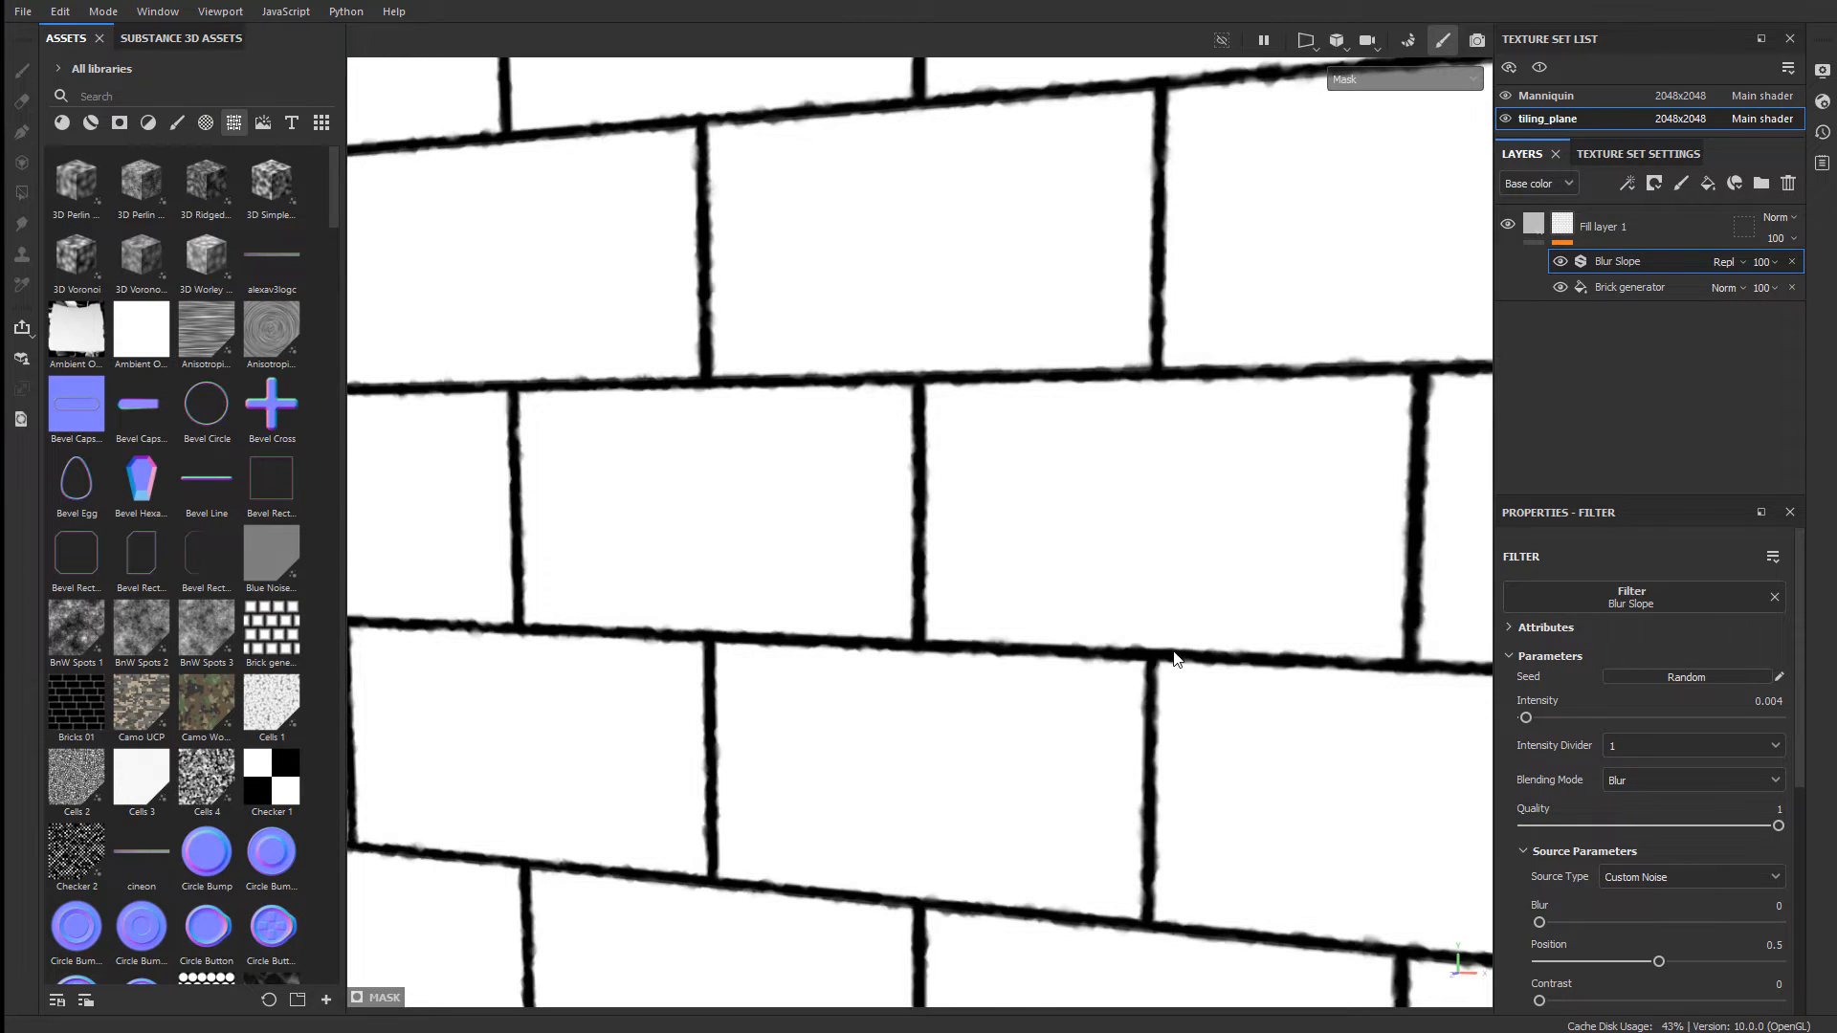
# - Examine the roughness of the mortar lines across the wall from several distances, using the mannequin for scale
pyautogui.scroll(-5, 1161, 664)
pyautogui.keyDown('alt'); pyautogui.moveTo(1153, 690); pyautogui.dragTo(889, 689, button='right'); pyautogui.keyUp('alt')
pyautogui.keyDown('alt'); pyautogui.moveTo(889, 689); pyautogui.dragTo(927, 660, button='middle'); pyautogui.keyUp('alt')
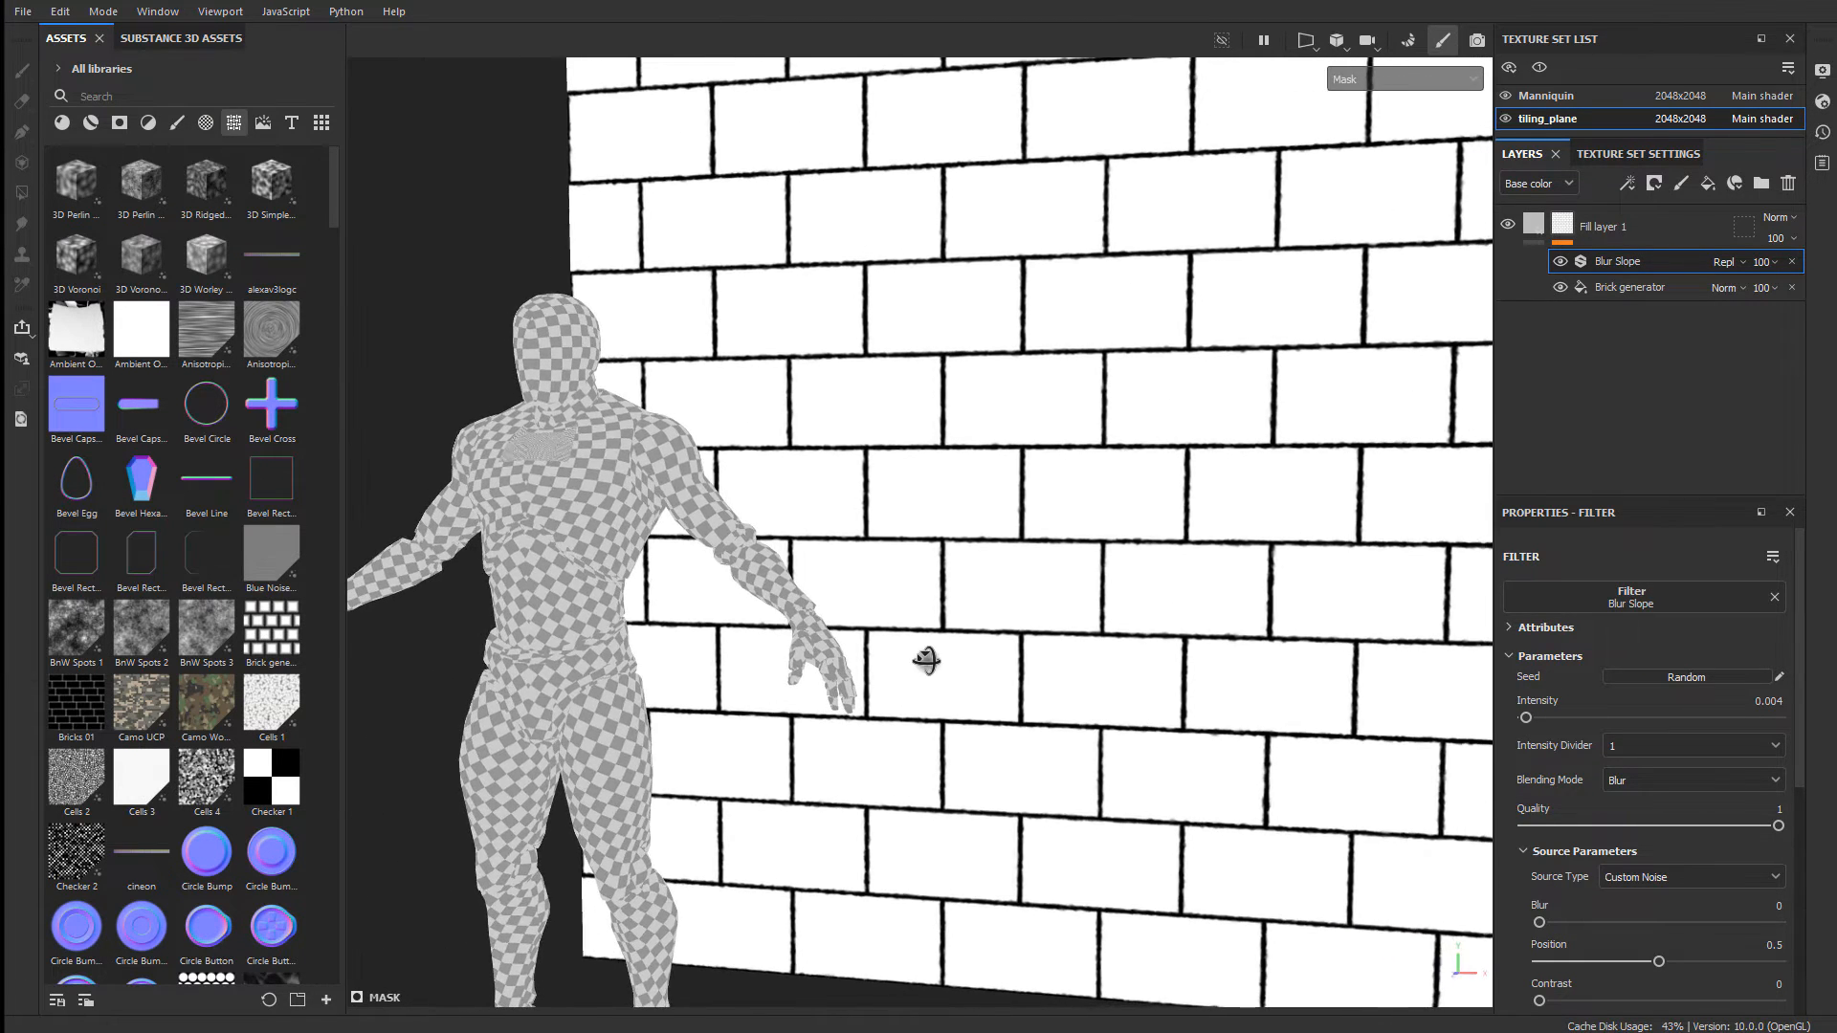
pyautogui.keyDown('alt'); pyautogui.moveTo(927, 660); pyautogui.dragTo(951, 607, button='right'); pyautogui.keyUp('alt')
pyautogui.keyDown('alt'); pyautogui.moveTo(951, 606); pyautogui.dragTo(996, 726, button='middle'); pyautogui.keyUp('alt')
pyautogui.keyDown('alt'); pyautogui.moveTo(996, 726); pyautogui.dragTo(1110, 670, button='right'); pyautogui.keyUp('alt')
pyautogui.moveTo(962, 628)
pyautogui.keyDown('alt'); pyautogui.mouseDown()
pyautogui.moveTo(1001, 633)
pyautogui.moveTo(982, 642)
pyautogui.mouseUp(); pyautogui.keyUp('alt')
pyautogui.keyDown('alt'); pyautogui.moveTo(982, 642); pyautogui.dragTo(1105, 637, button='right'); pyautogui.keyUp('alt')
pyautogui.keyDown('alt'); pyautogui.moveTo(1107, 643); pyautogui.dragTo(1127, 738, button='middle'); pyautogui.keyUp('alt')
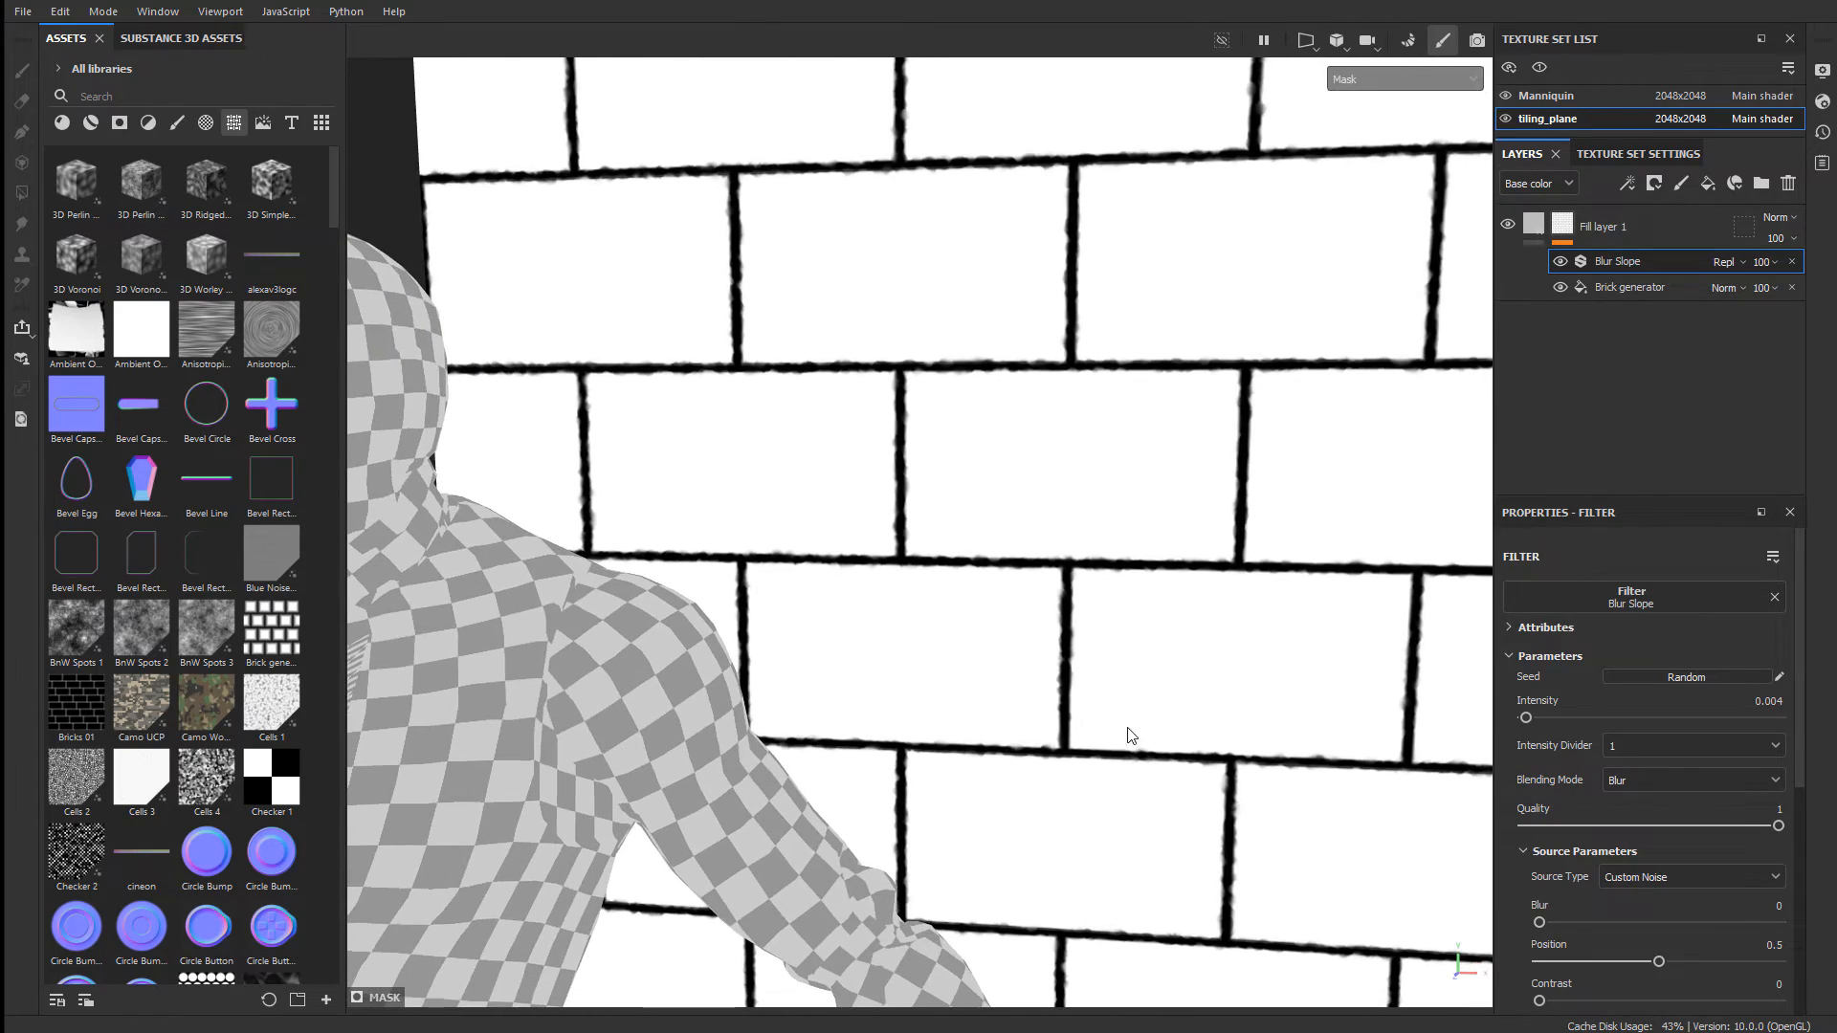
# - Set the Blur Slope filter's intensity to 0.003
pyautogui.doubleClick(1768, 701)
pyautogui.write('0.003')
pyautogui.press('Return')
# - Try inverting the BnW Spots 1 custom noise, and switch the inversion back off
pyautogui.scroll(-5, 1678, 888)
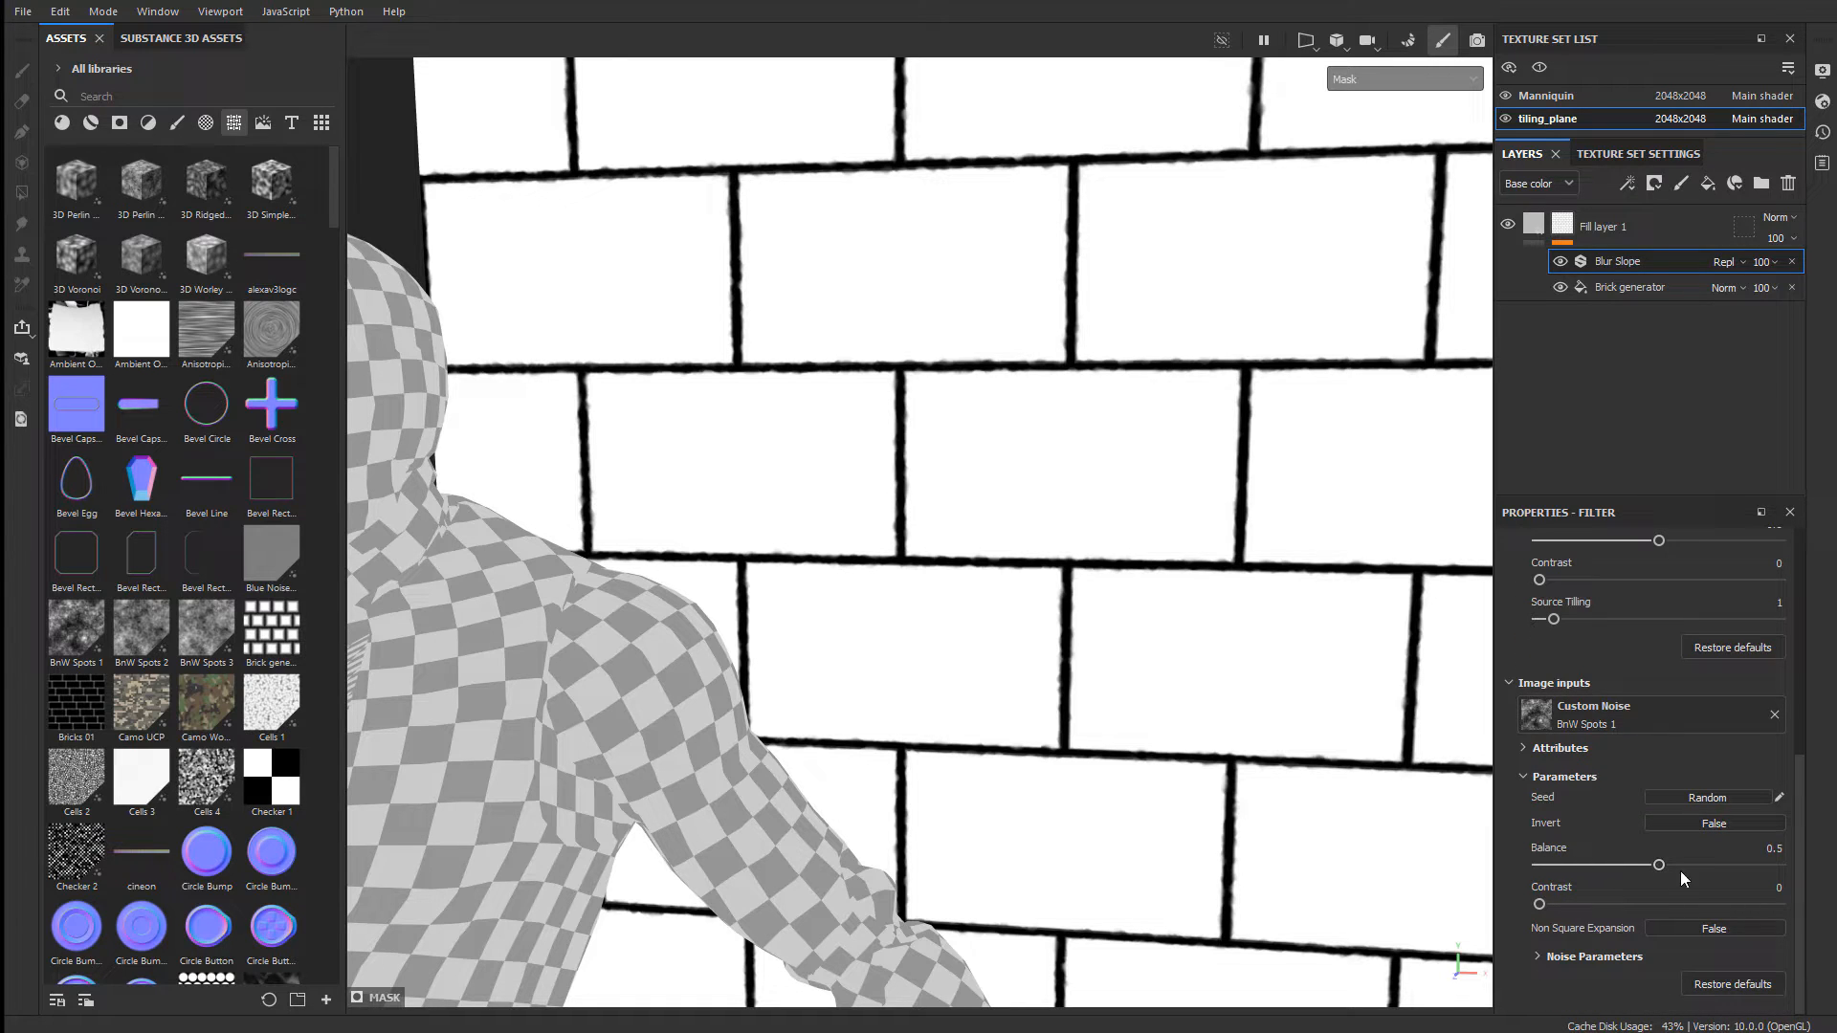
pyautogui.click(1661, 865)
pyautogui.click(1660, 864)
pyautogui.click(1730, 824)
pyautogui.click(1728, 825)
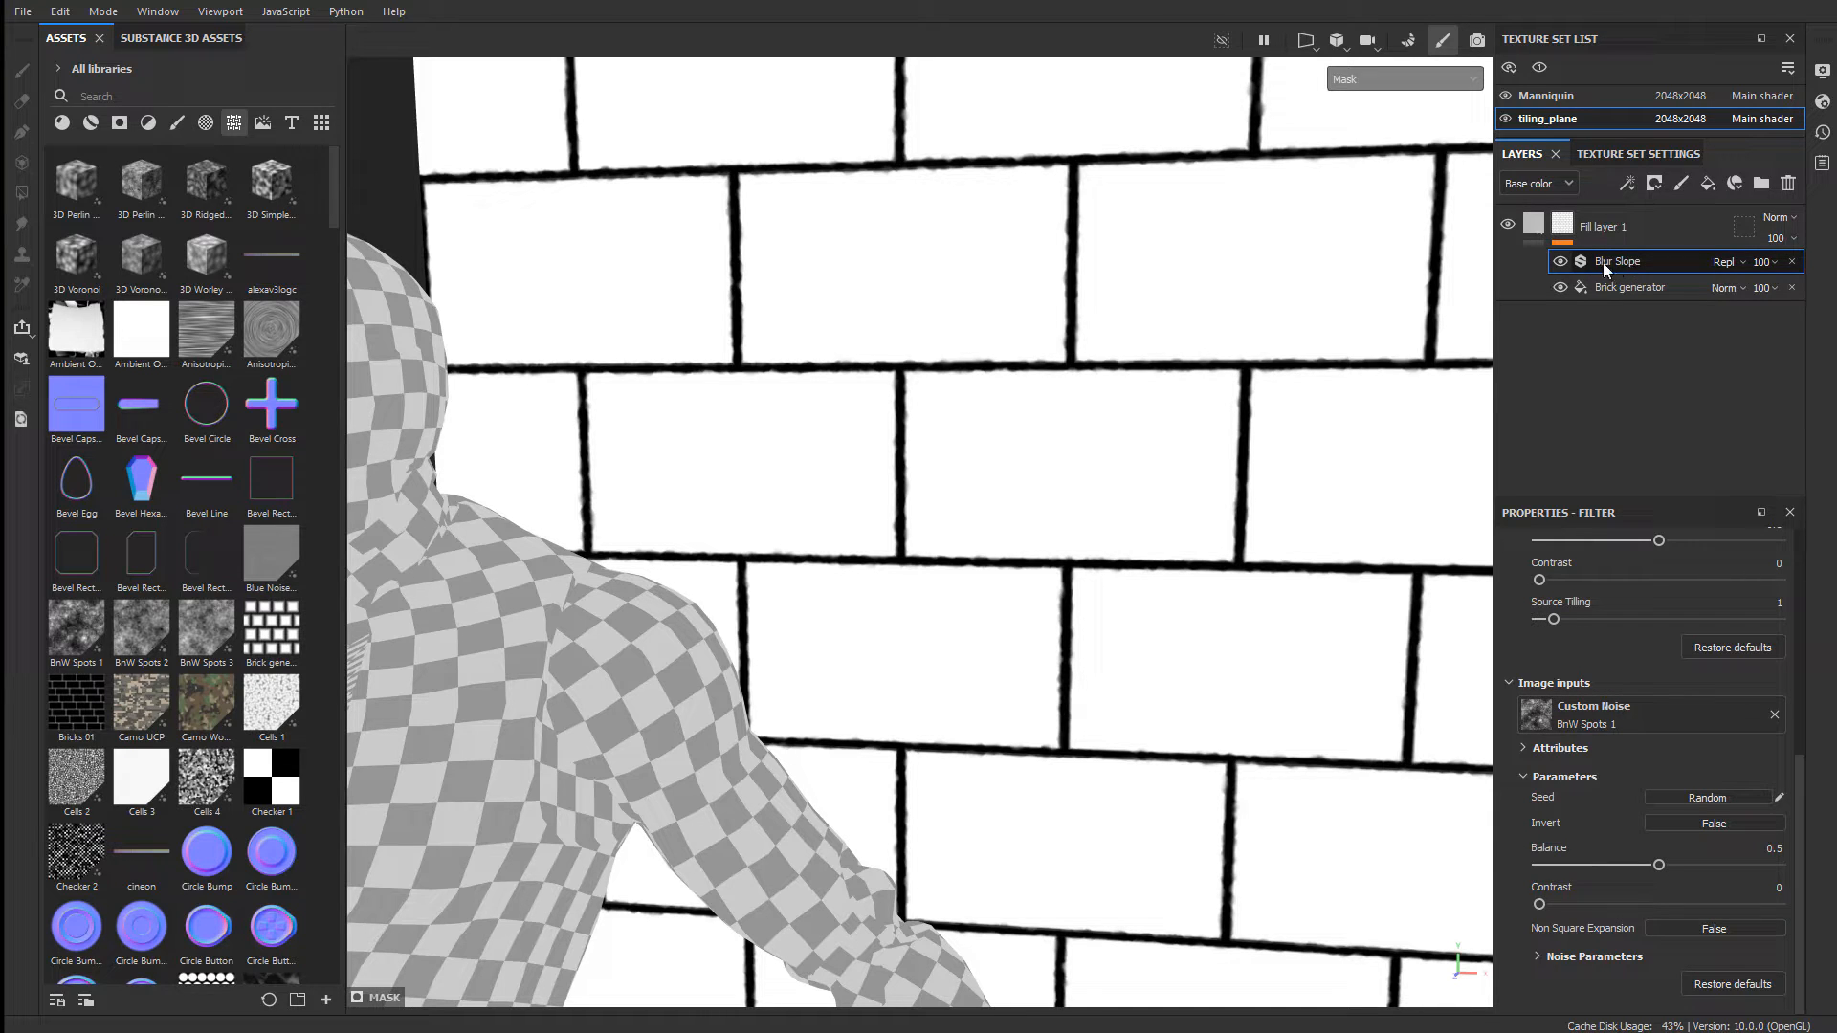
# - Copy the Blur Slope filter and paste it as a second filter in Fill layer 1's mask stack
pyautogui.rightClick(1655, 263)
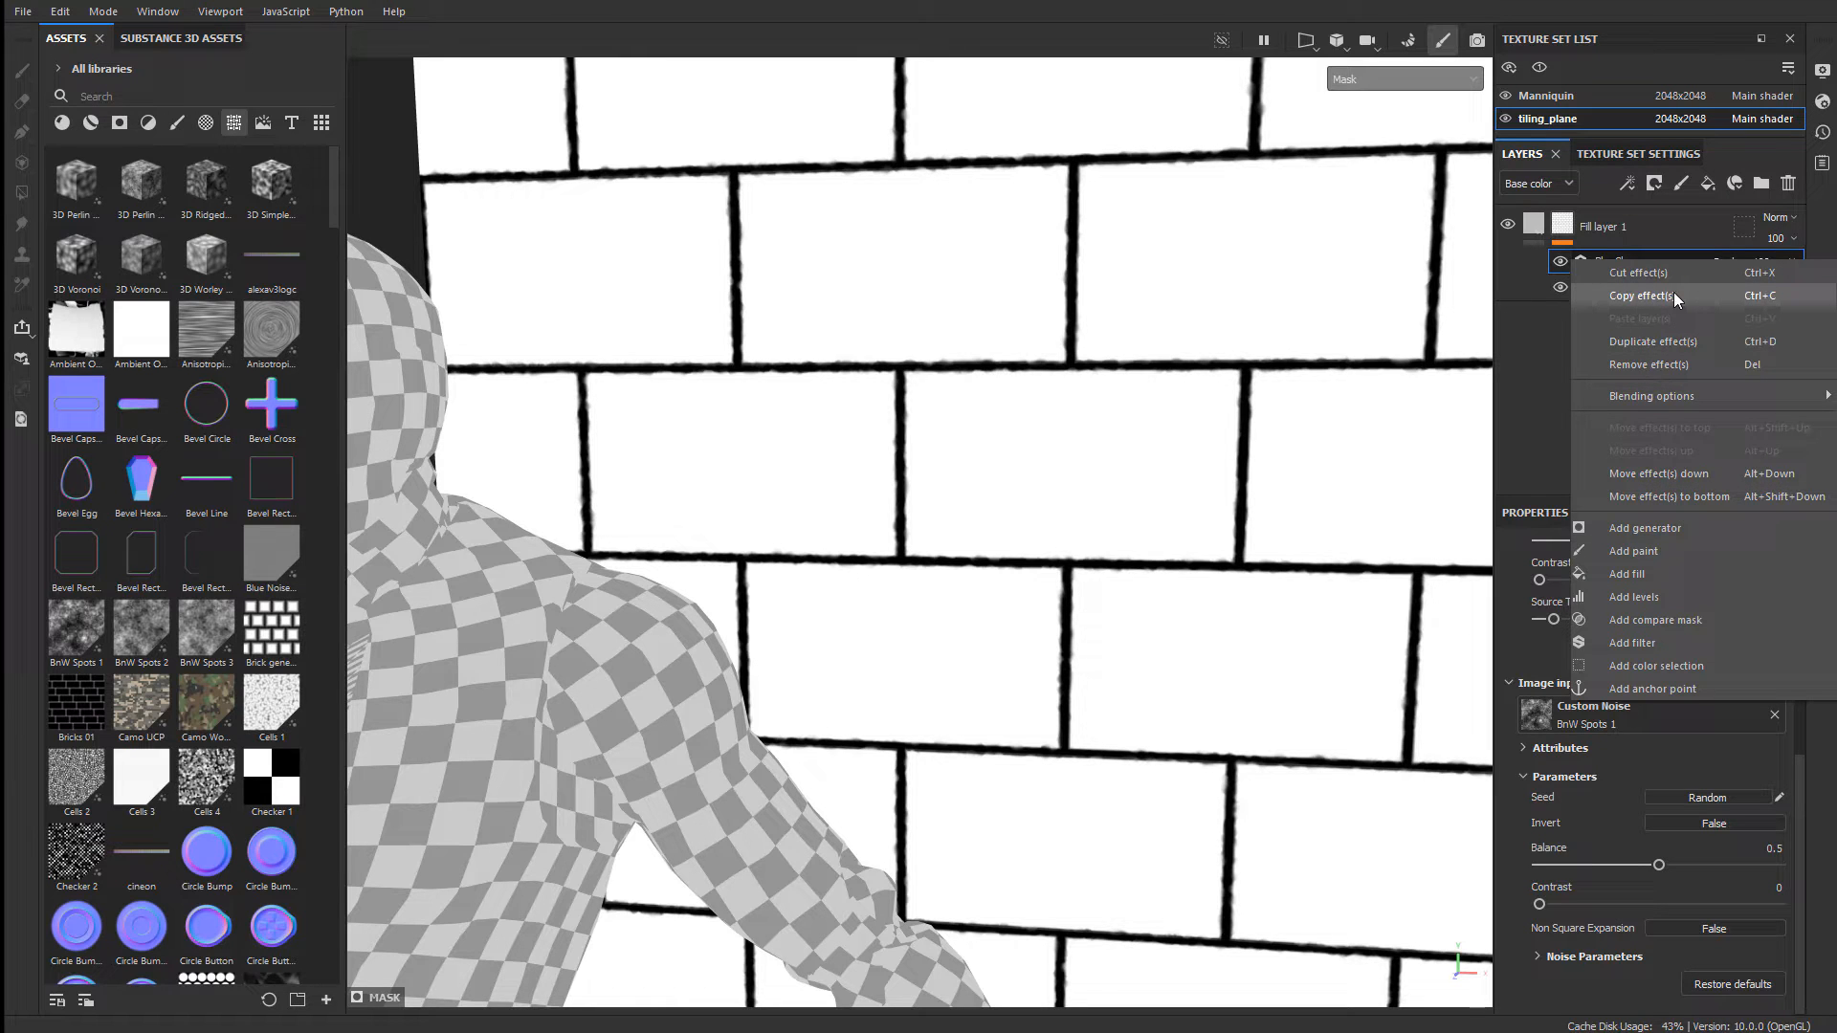
pyautogui.click(1673, 295)
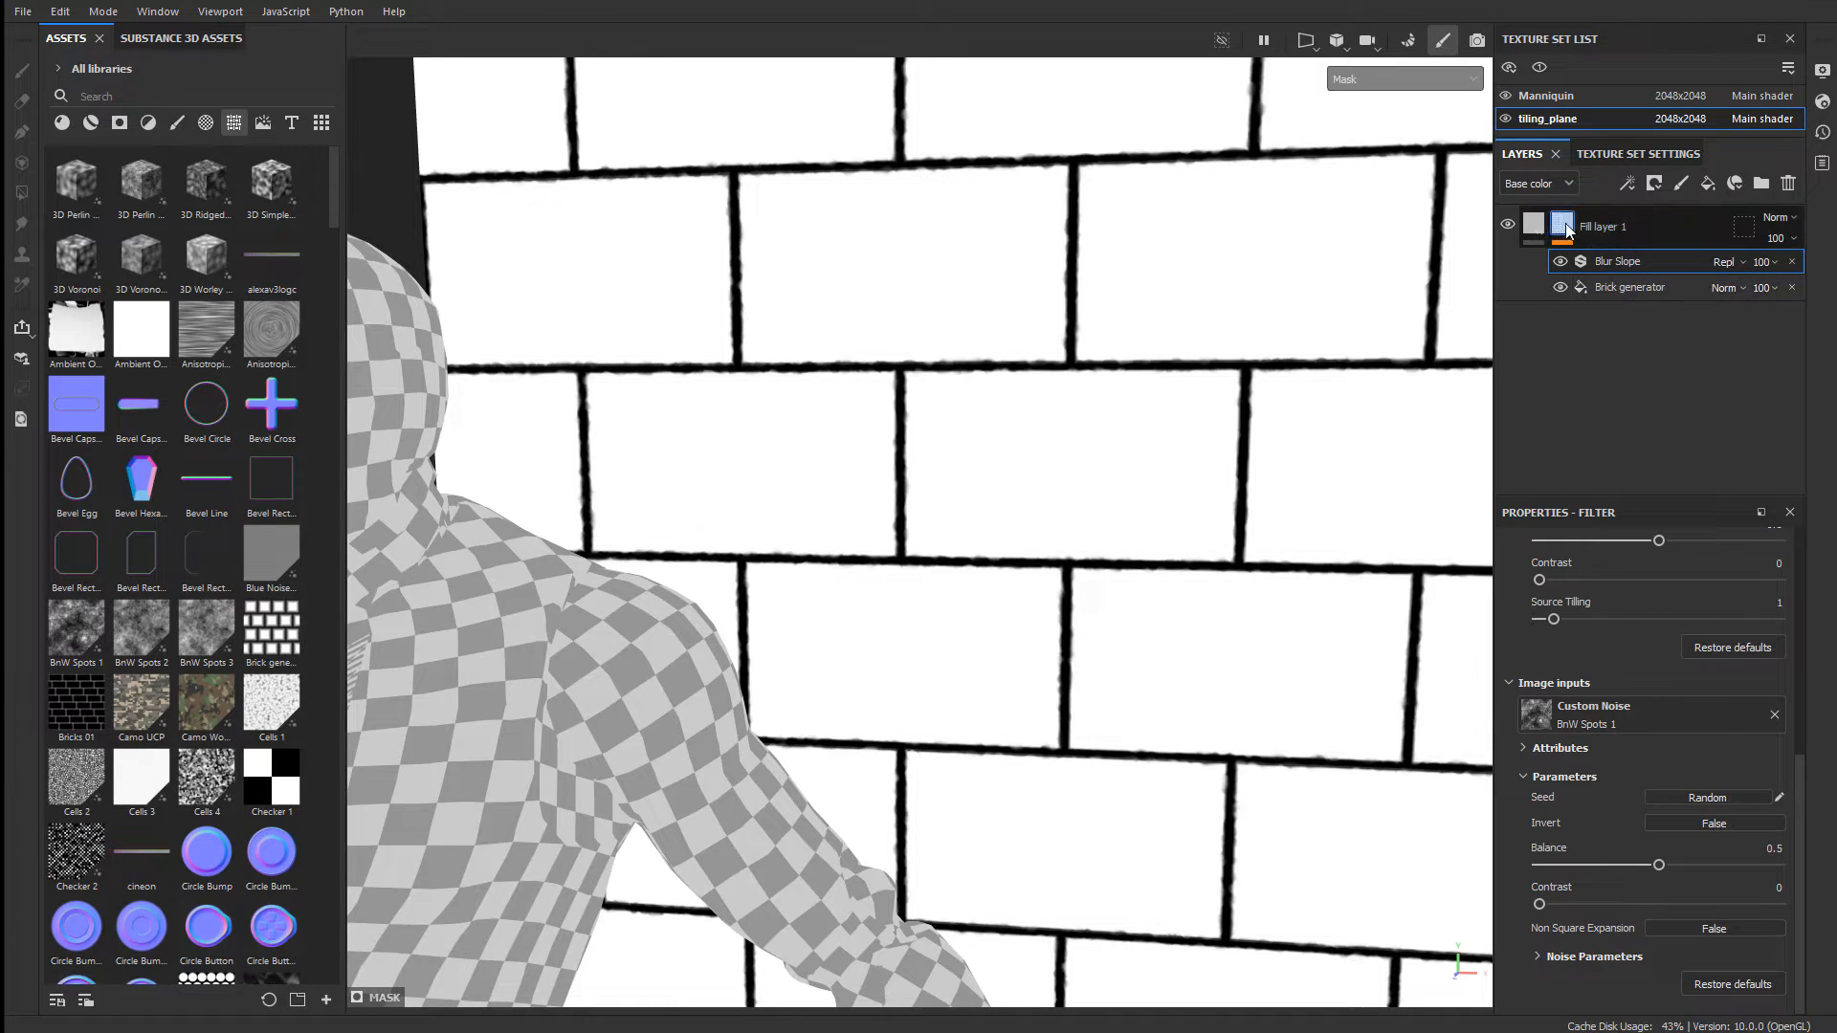
pyautogui.rightClick(1644, 262)
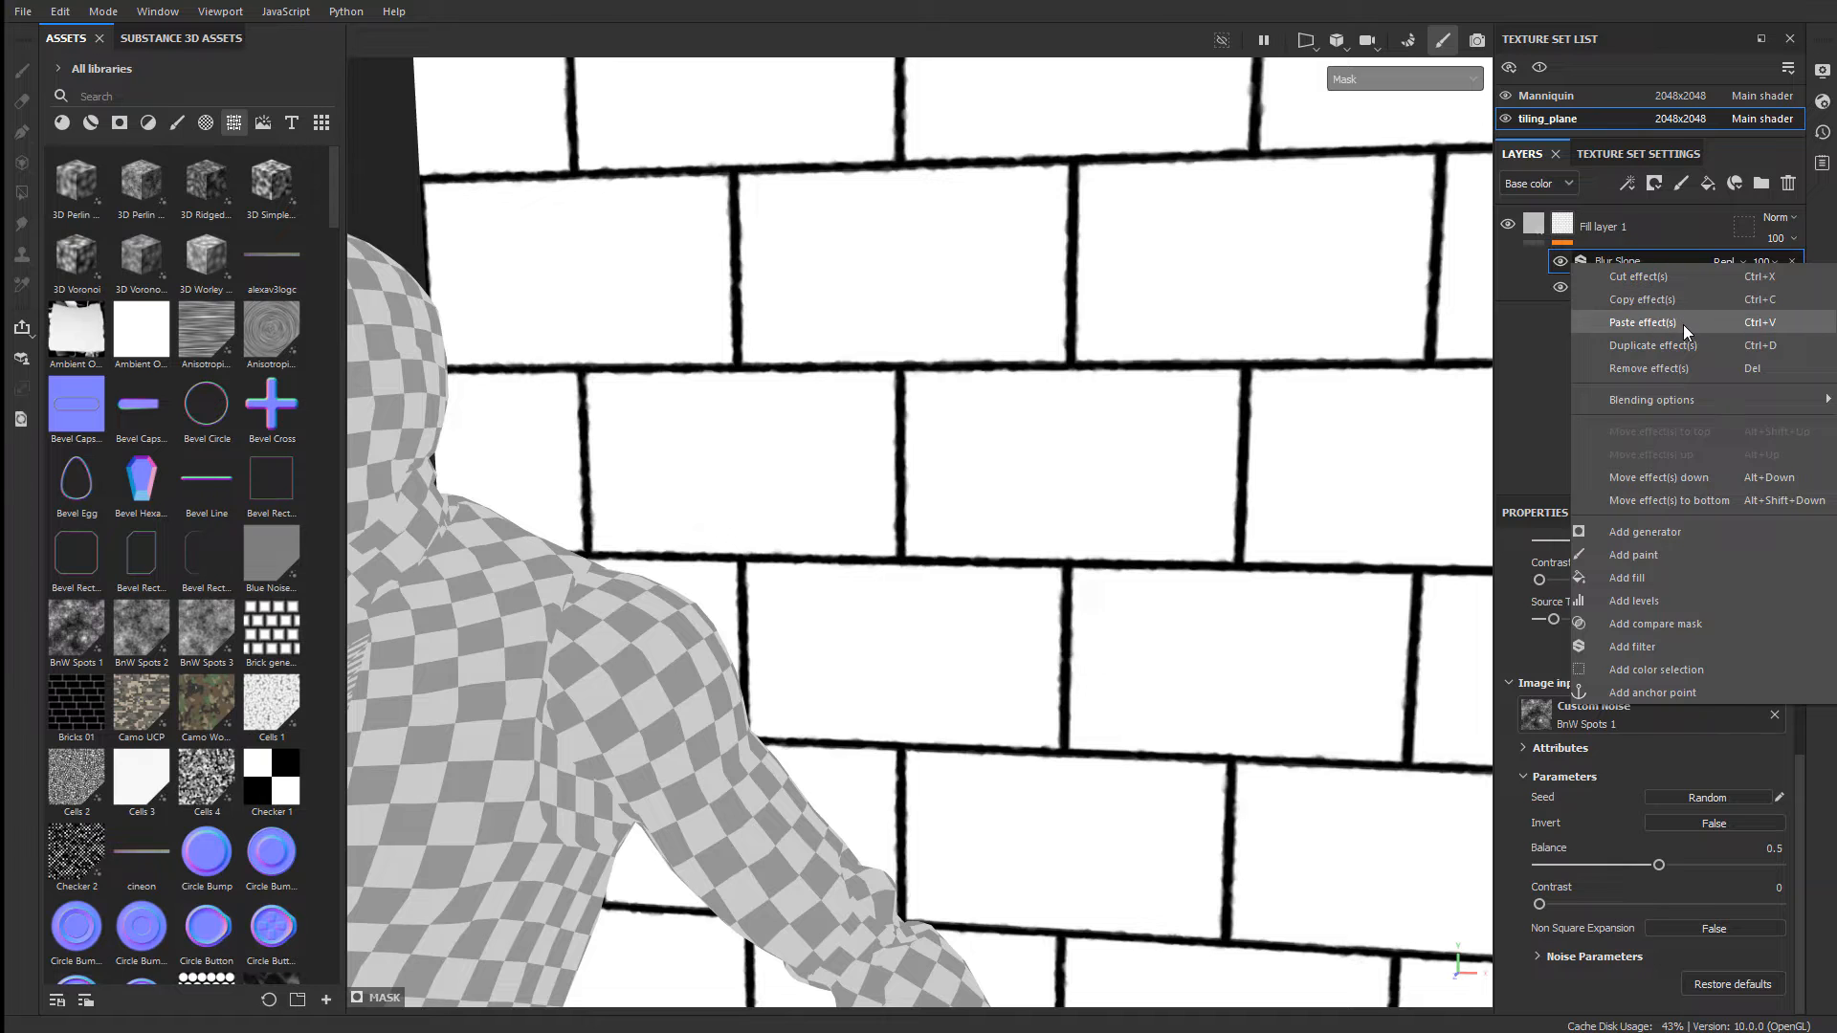
pyautogui.click(1674, 323)
pyautogui.click(1613, 286)
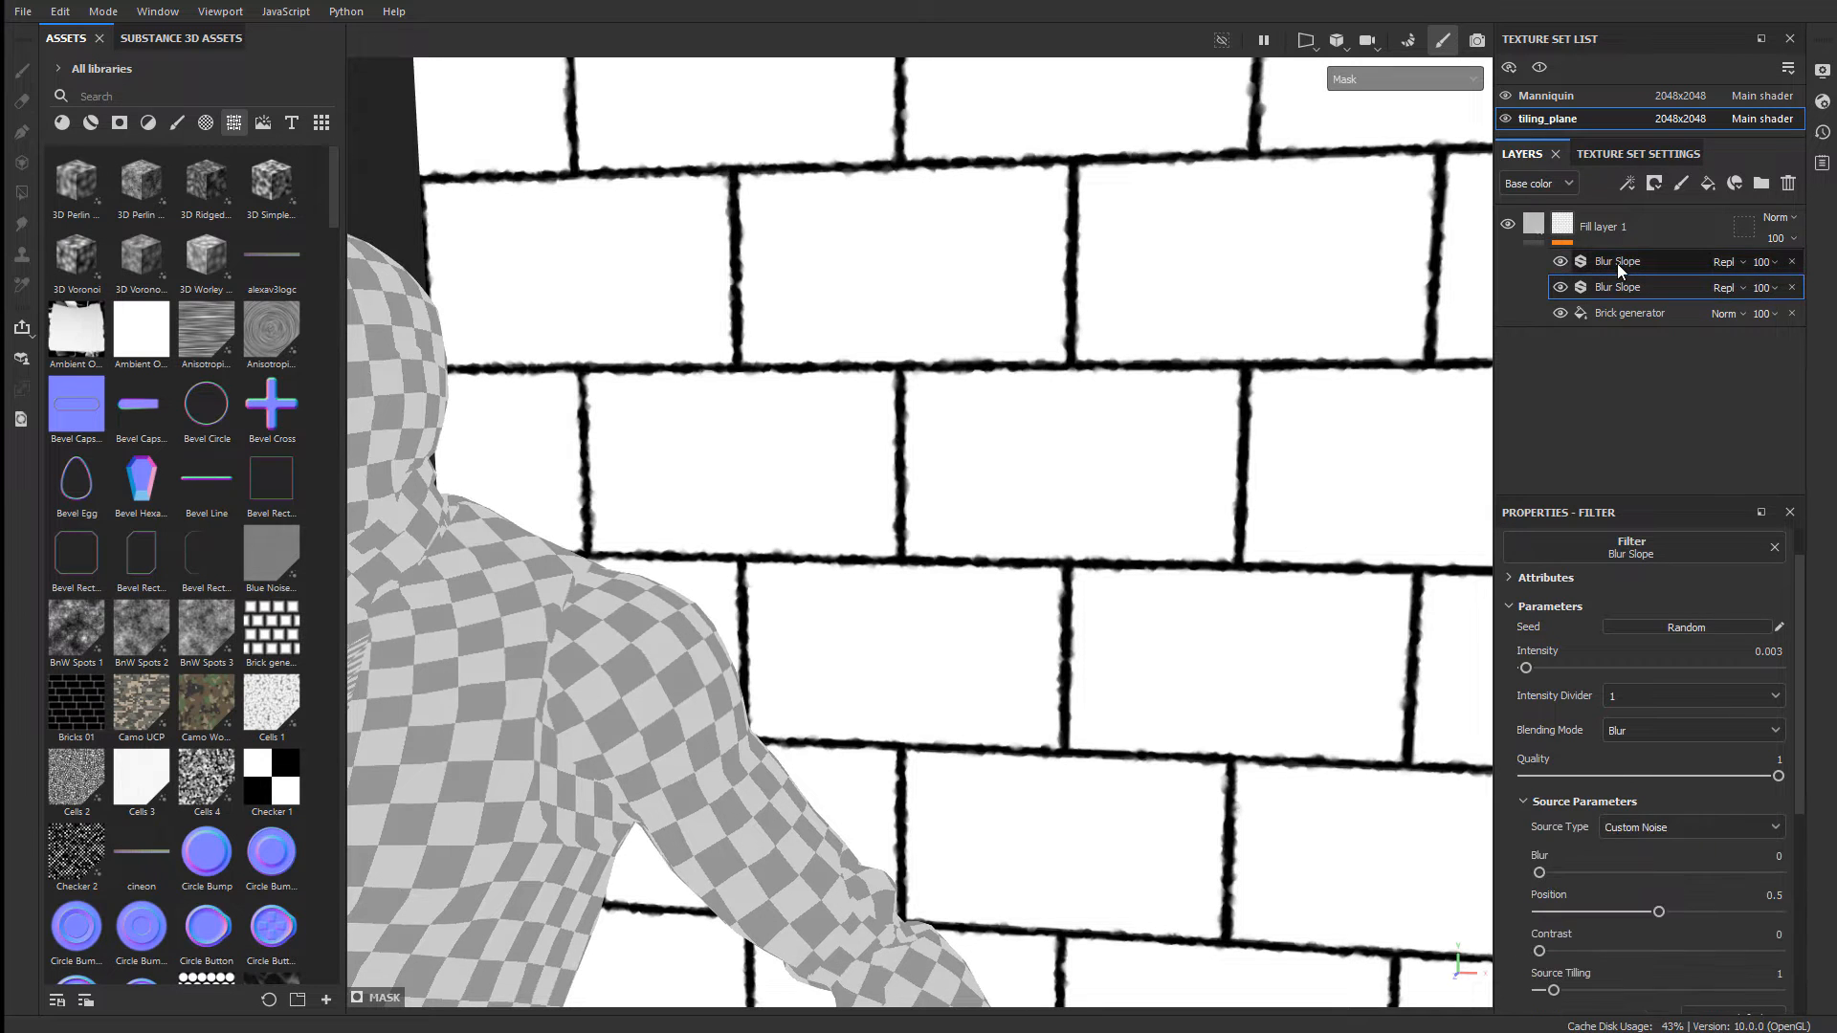
# - Search the textures for grunge plaster and assign Grunge Plaster Cracked as the upper Blur Slope filter's custom noise
pyautogui.click(1619, 265)
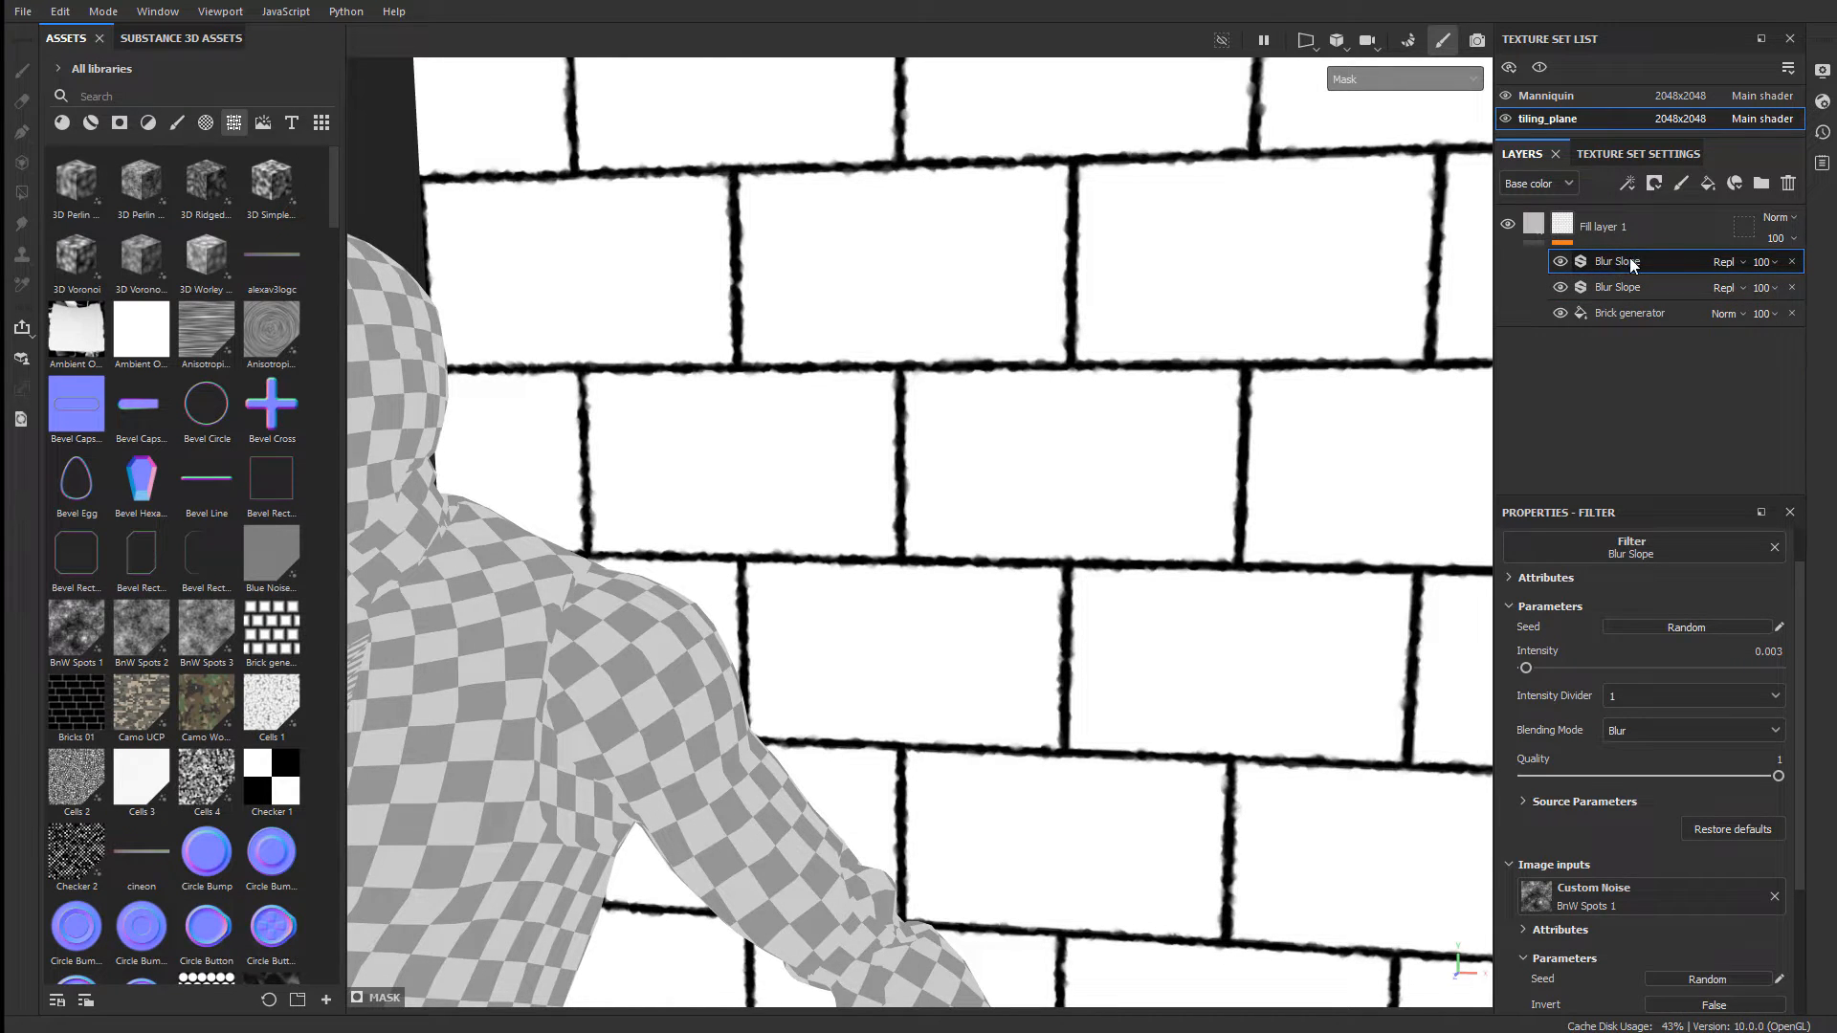
pyautogui.scroll(-2, 1639, 726)
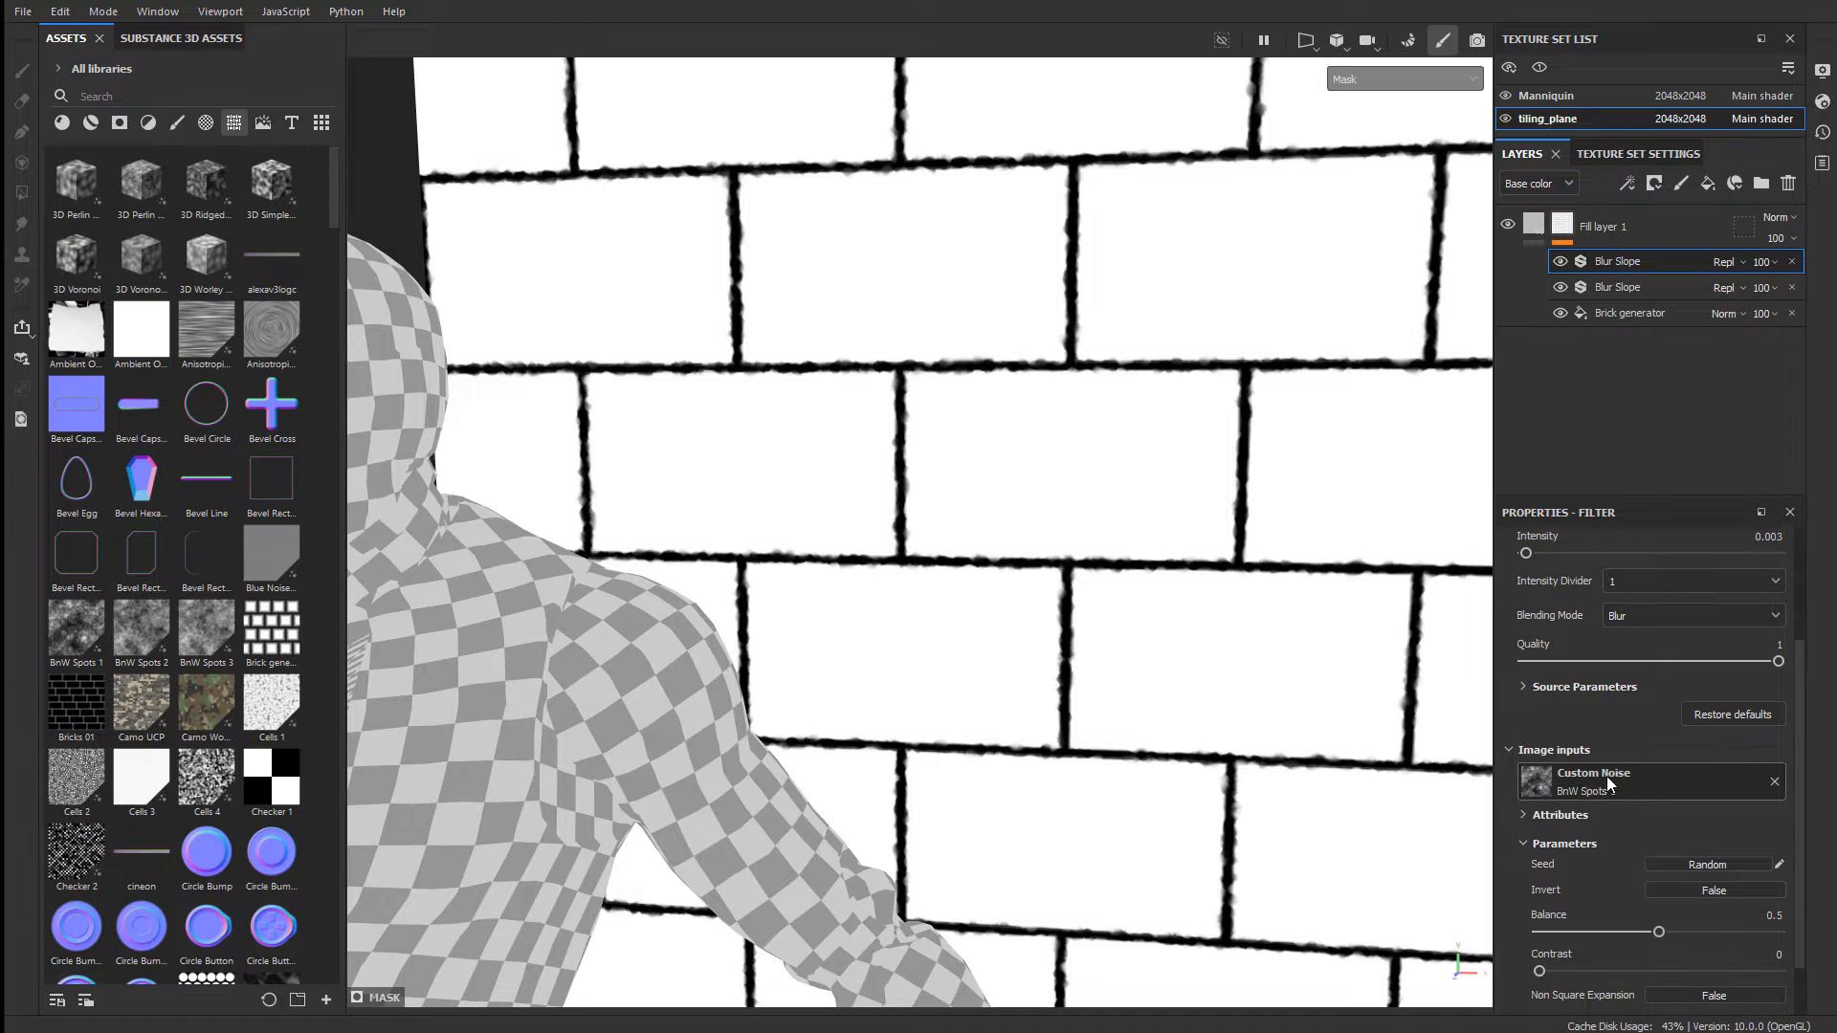
pyautogui.click(1609, 783)
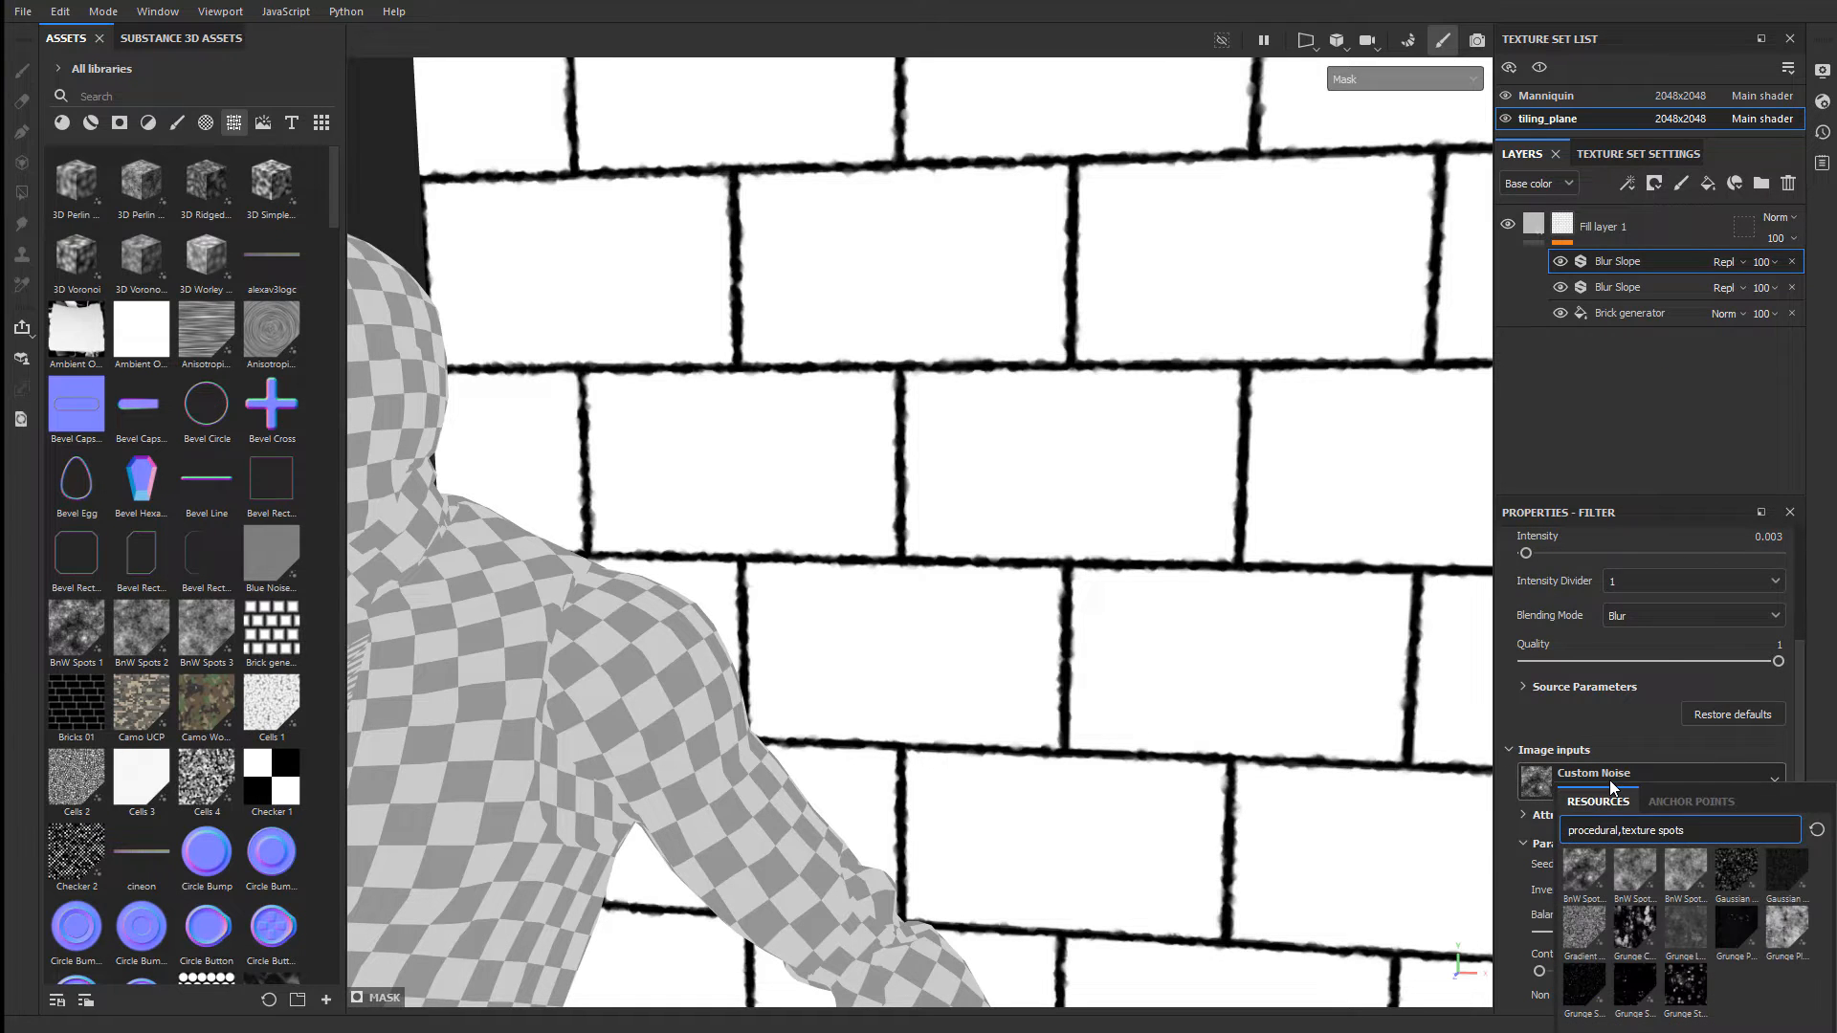
pyautogui.press('BackSpace')
pyautogui.press('BackSpace')
pyautogui.press('BackSpace')
pyautogui.press('BackSpace')
pyautogui.press('BackSpace')
pyautogui.press('BackSpace')
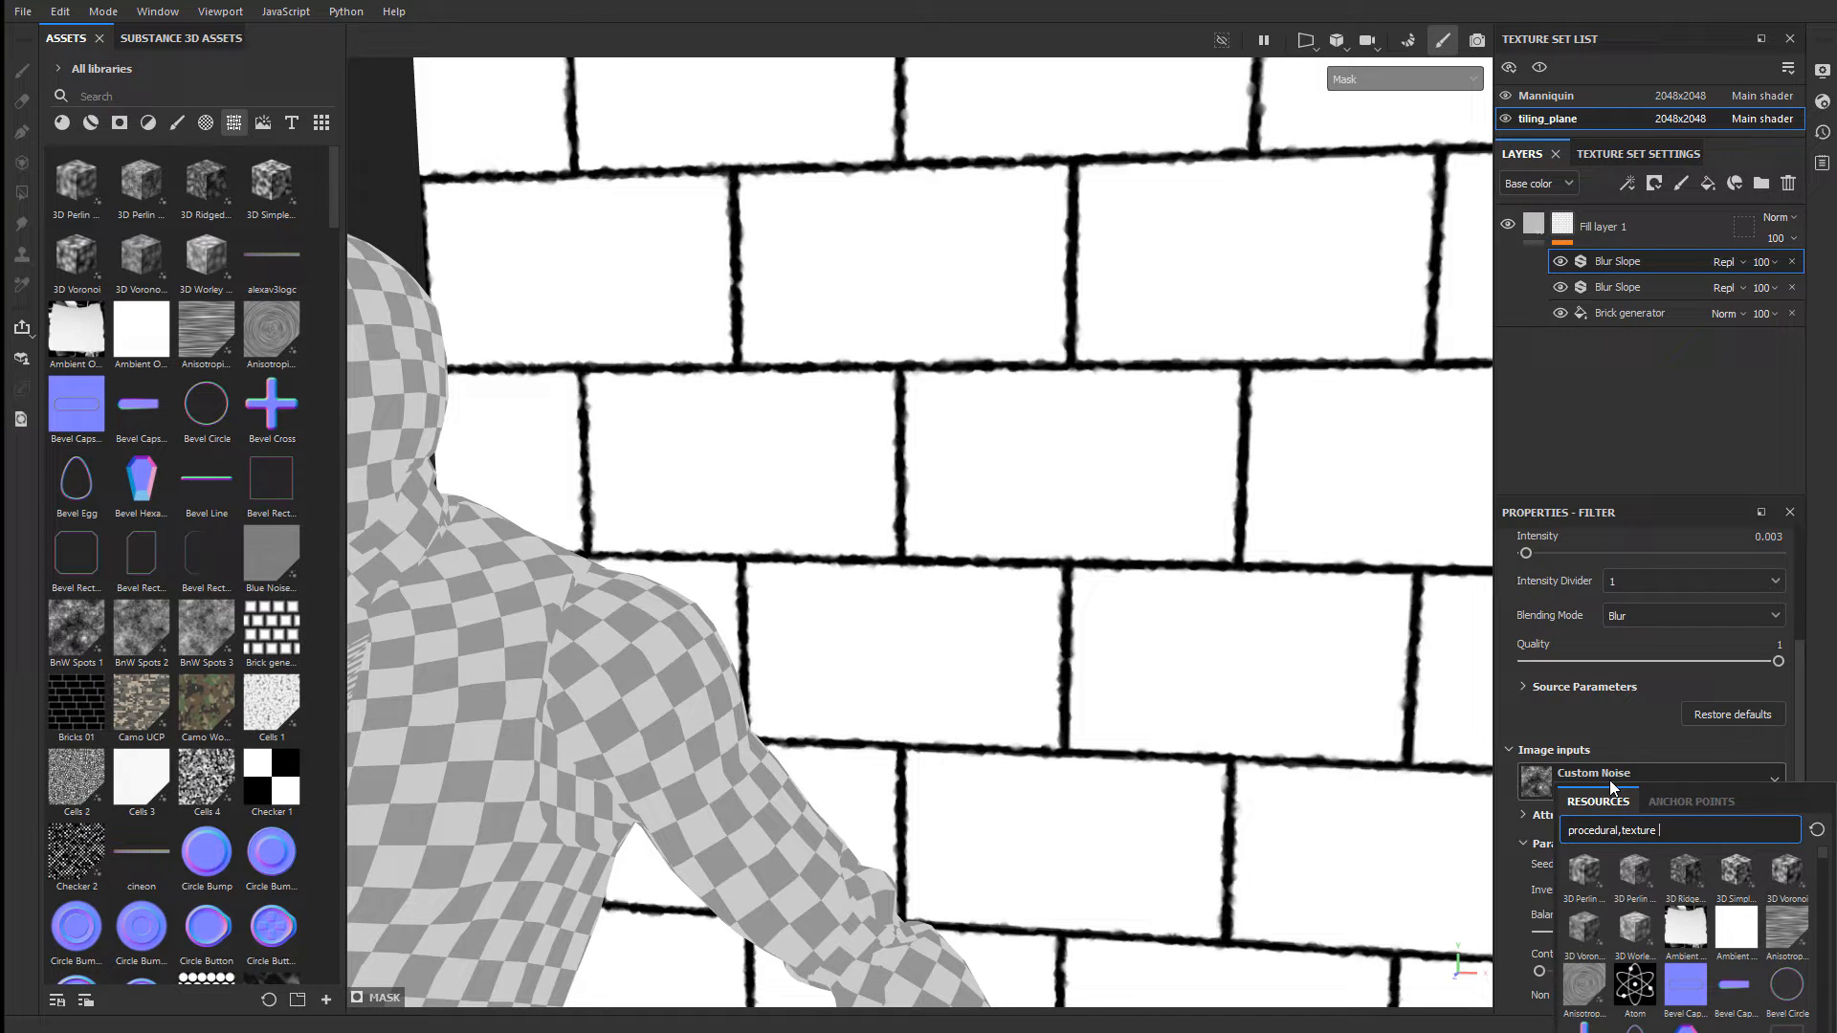
pyautogui.write('grunge plaster')
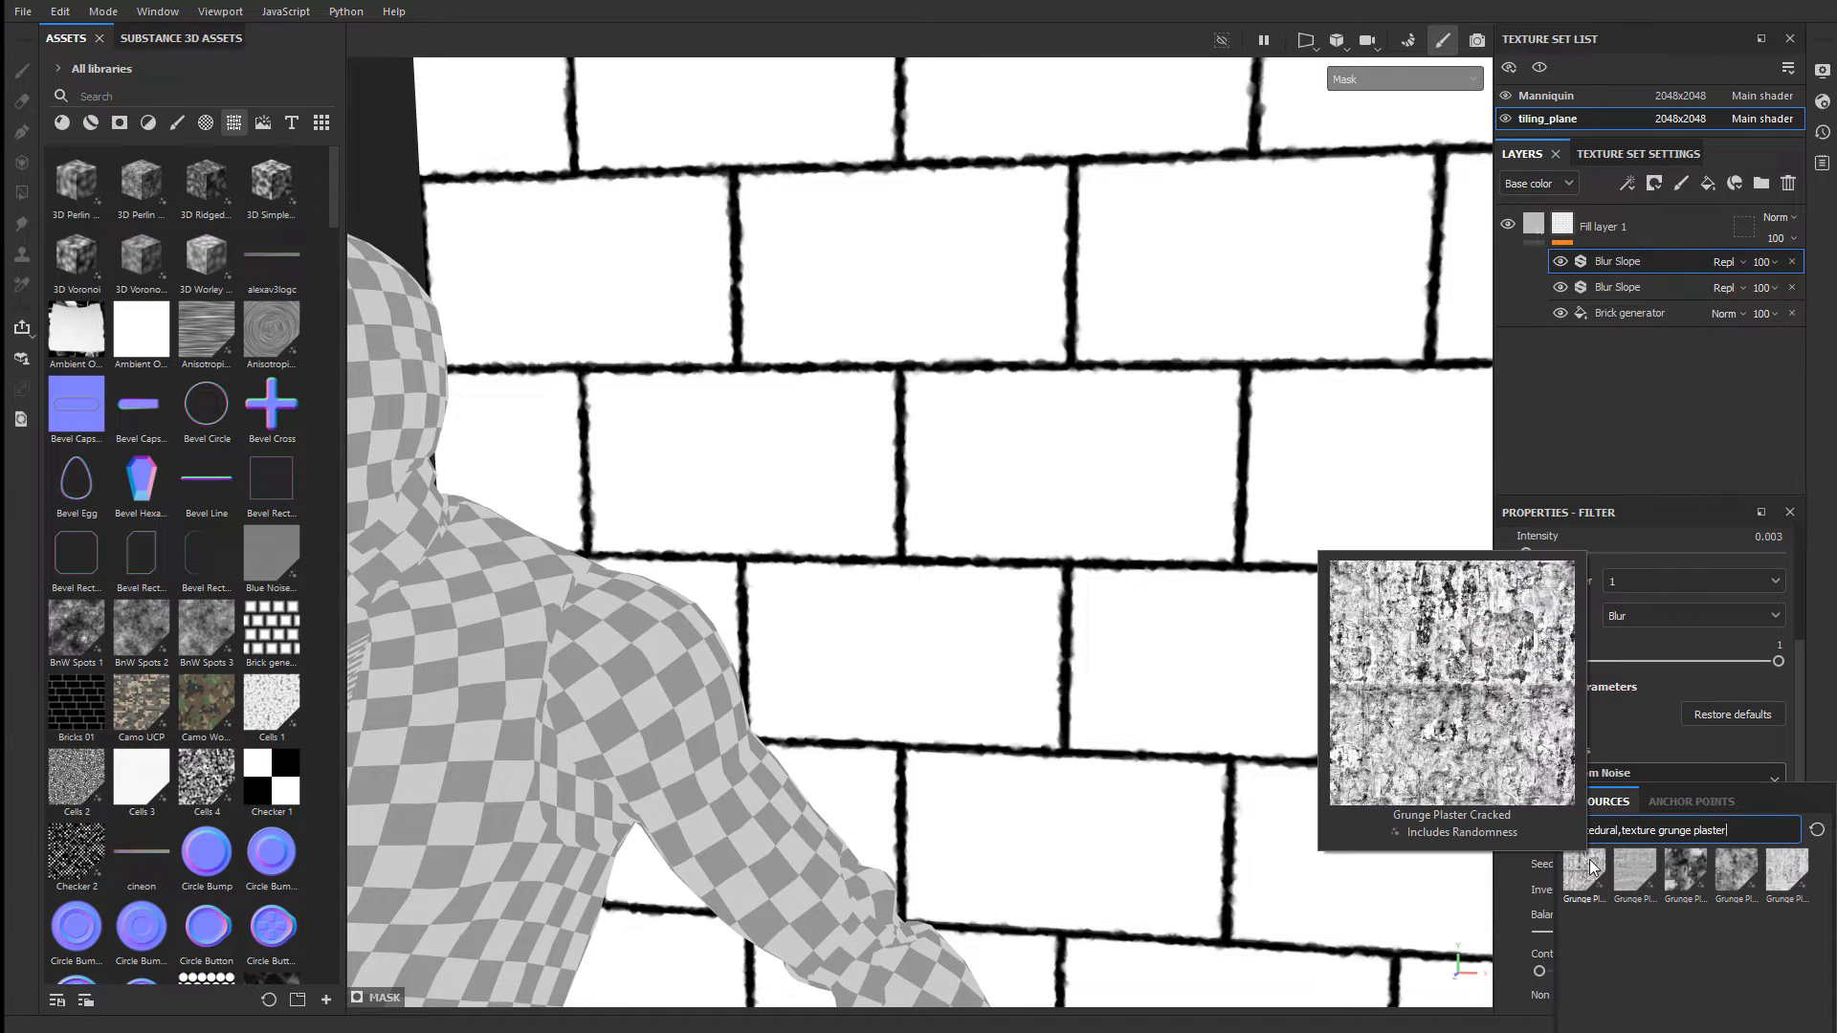
pyautogui.click(1591, 865)
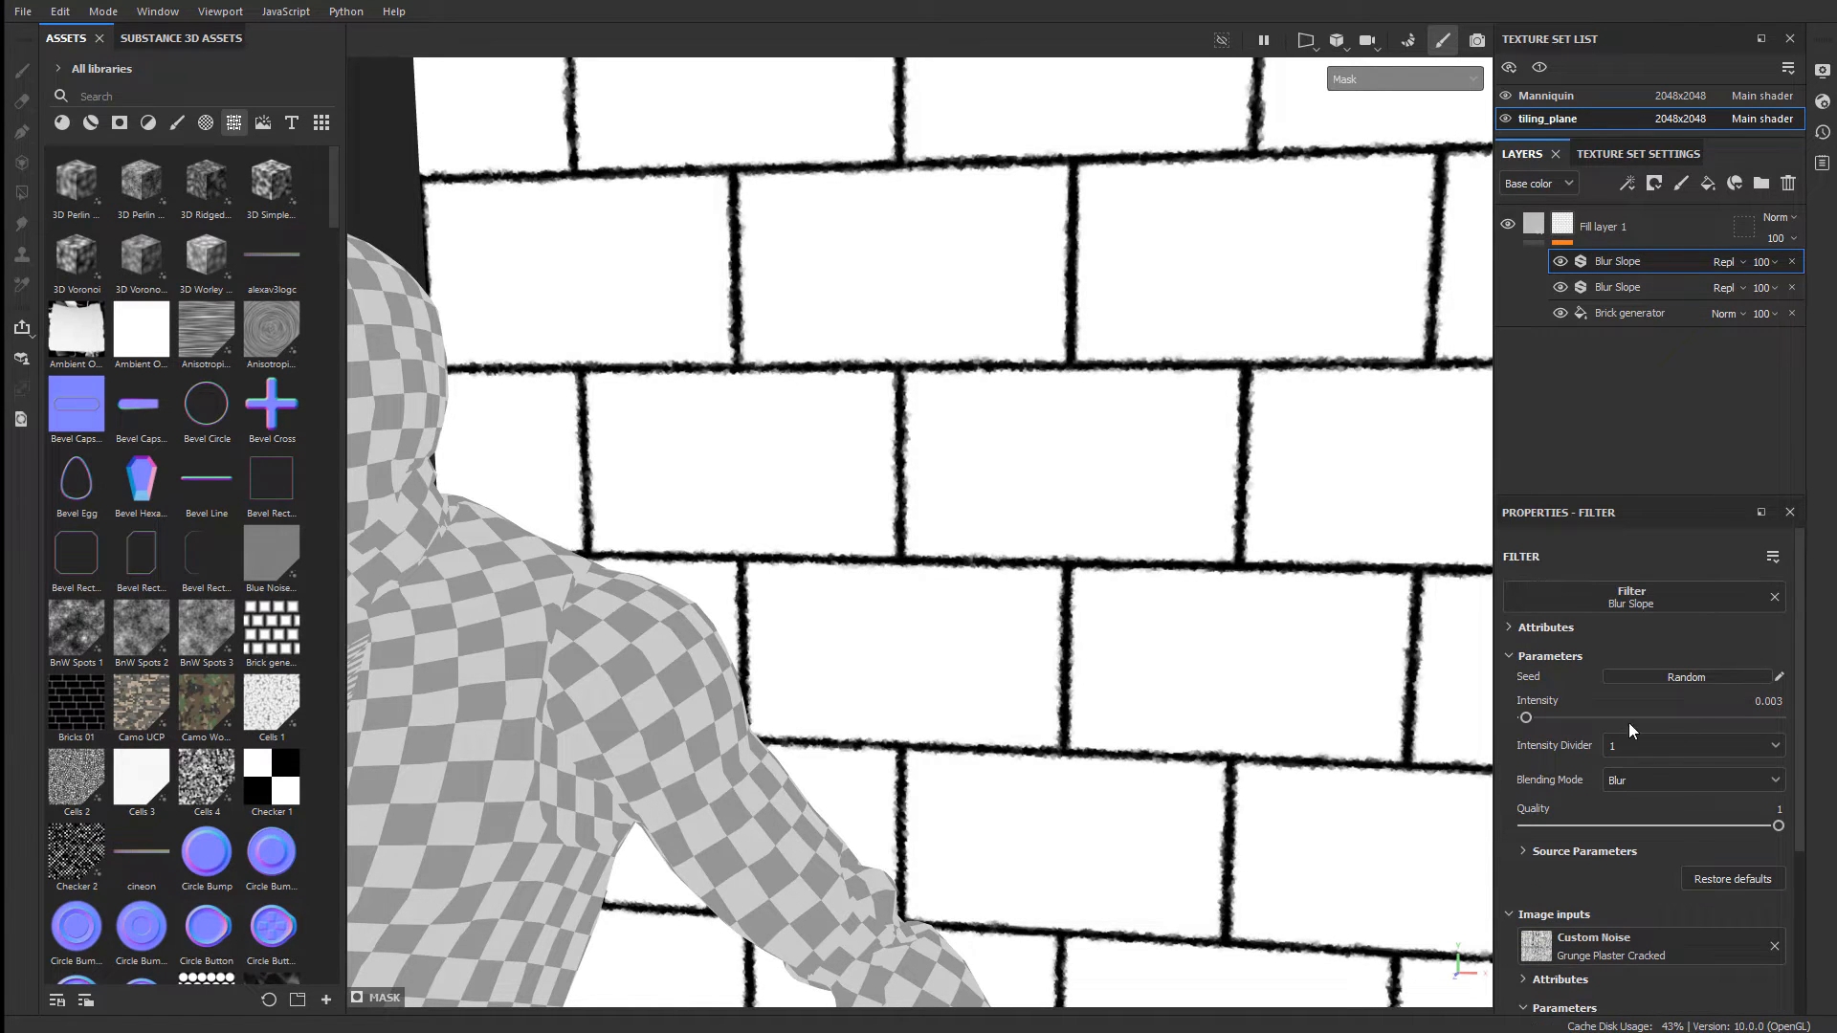
# - Try an intensity of 0.001 on the upper Blur Slope filter
pyautogui.click(1768, 702)
pyautogui.moveTo(1776, 701); pyautogui.dragTo(1785, 701)
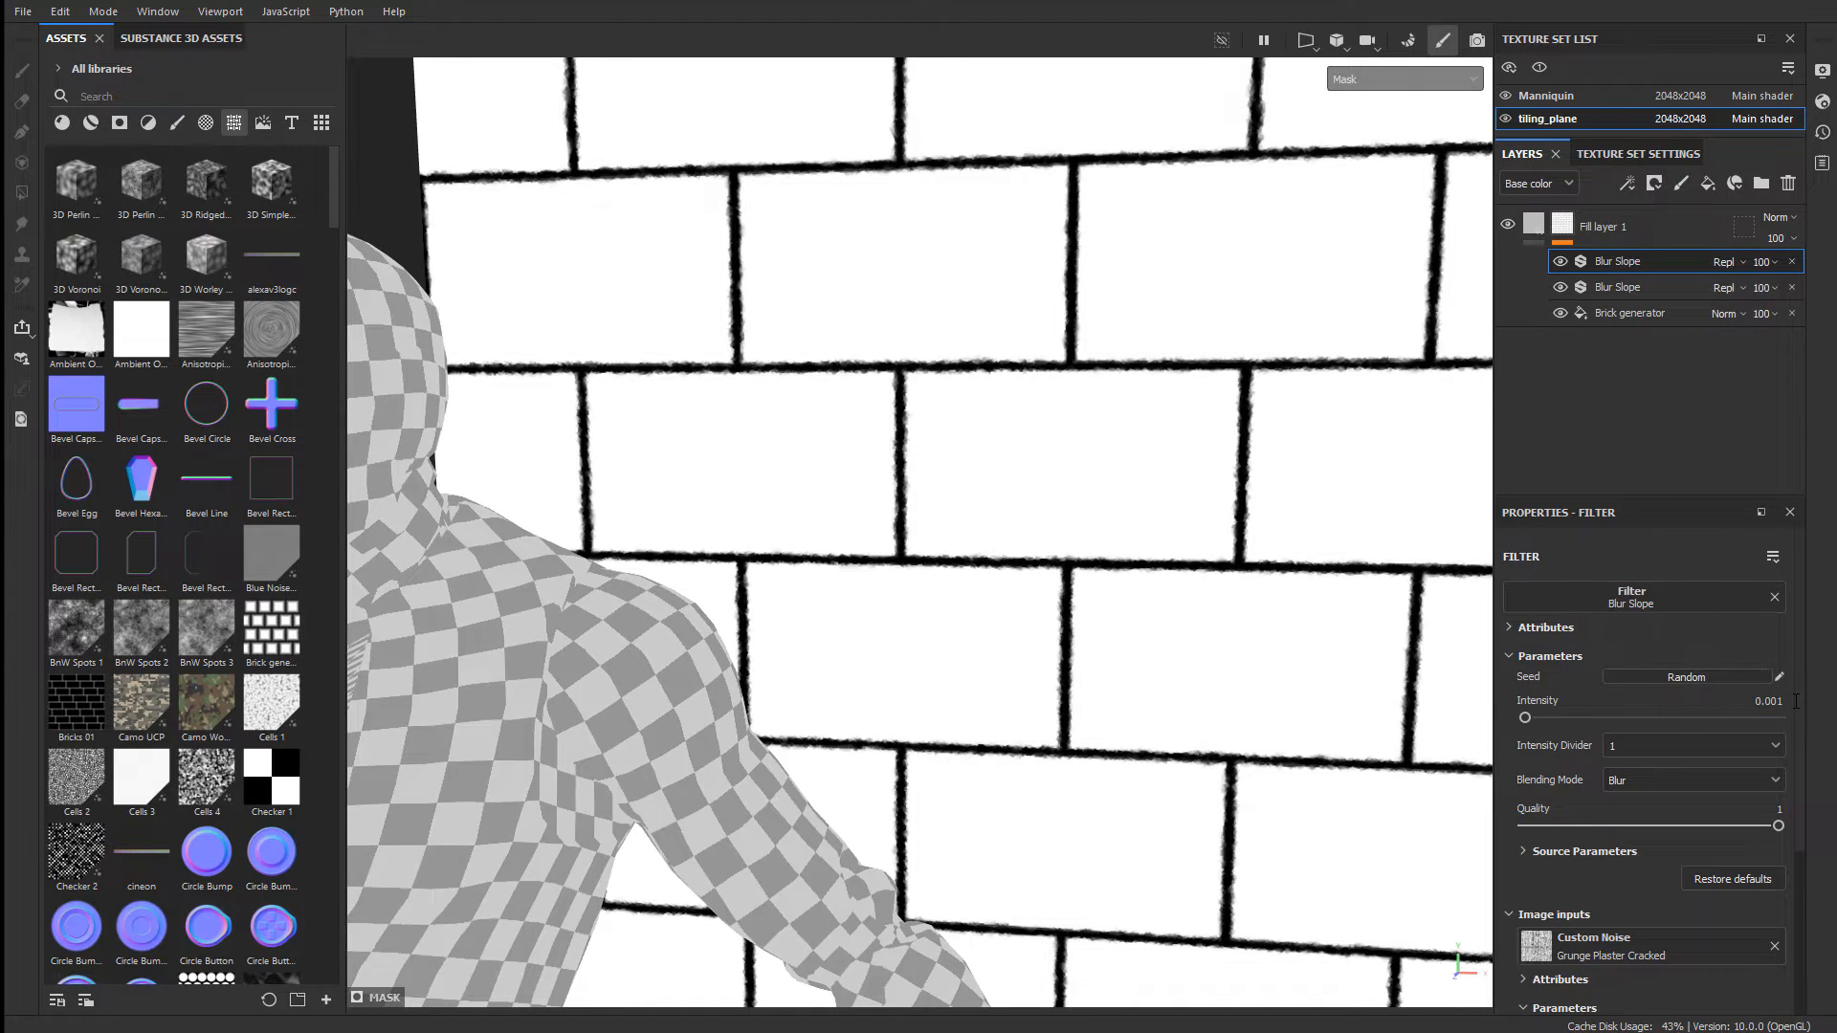
pyautogui.press('Return')
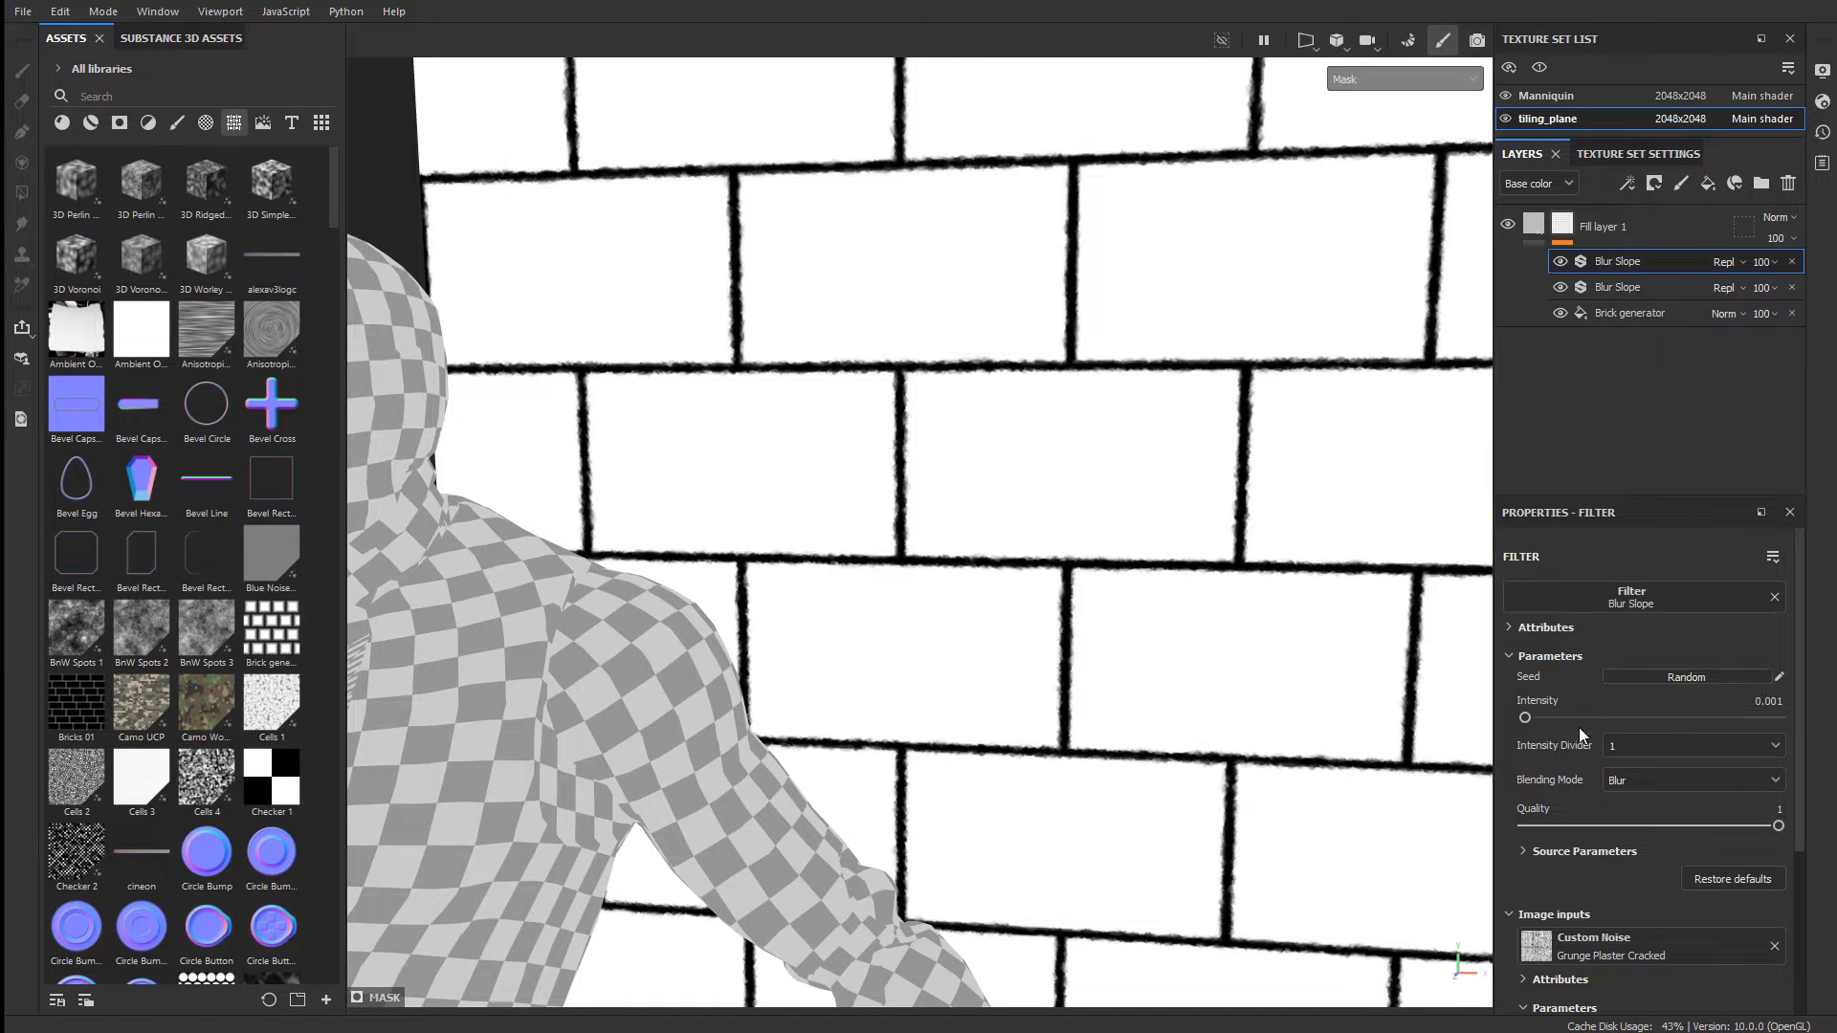
# - Try an intensity divider of 100 with an intensity of 0.03 on the upper Blur Slope filter
pyautogui.click(1634, 746)
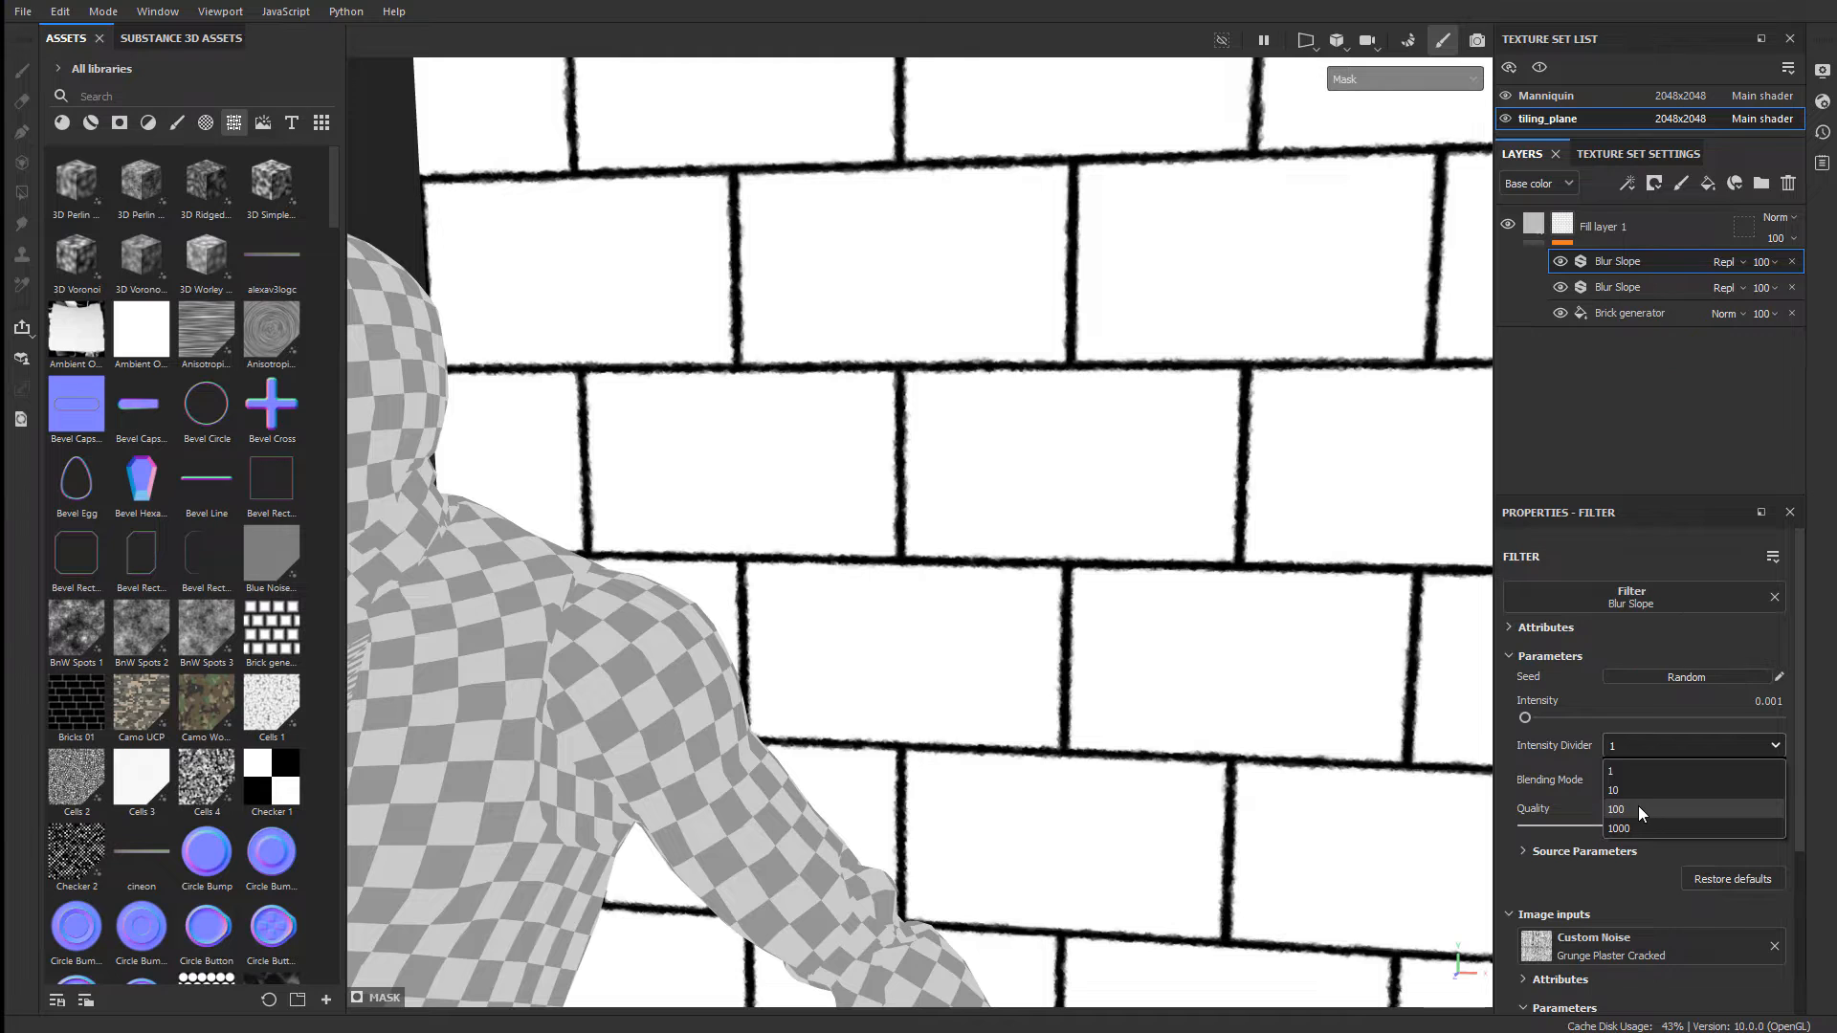
pyautogui.click(1638, 806)
pyautogui.moveTo(1526, 718); pyautogui.dragTo(1532, 718)
# - Set the upper Blur Slope filter's intensity divider to 1000 and its intensity to 0.219
pyautogui.click(1655, 745)
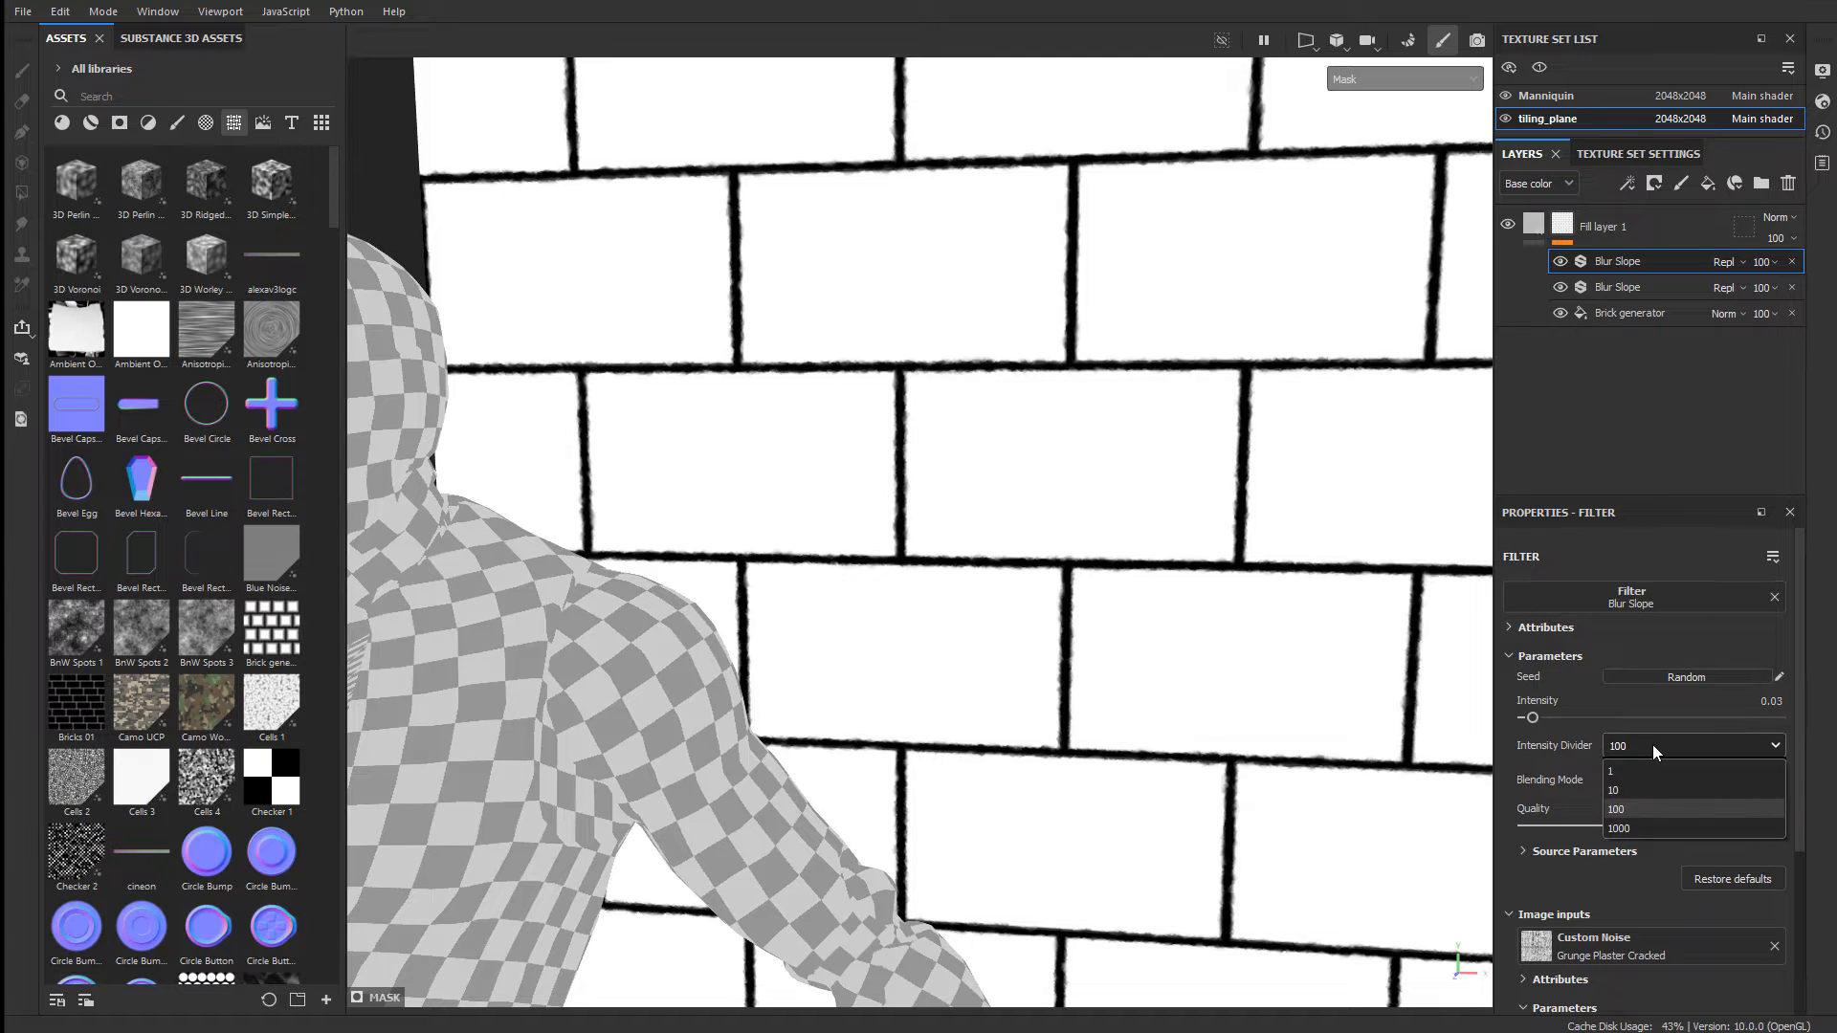
pyautogui.click(1653, 812)
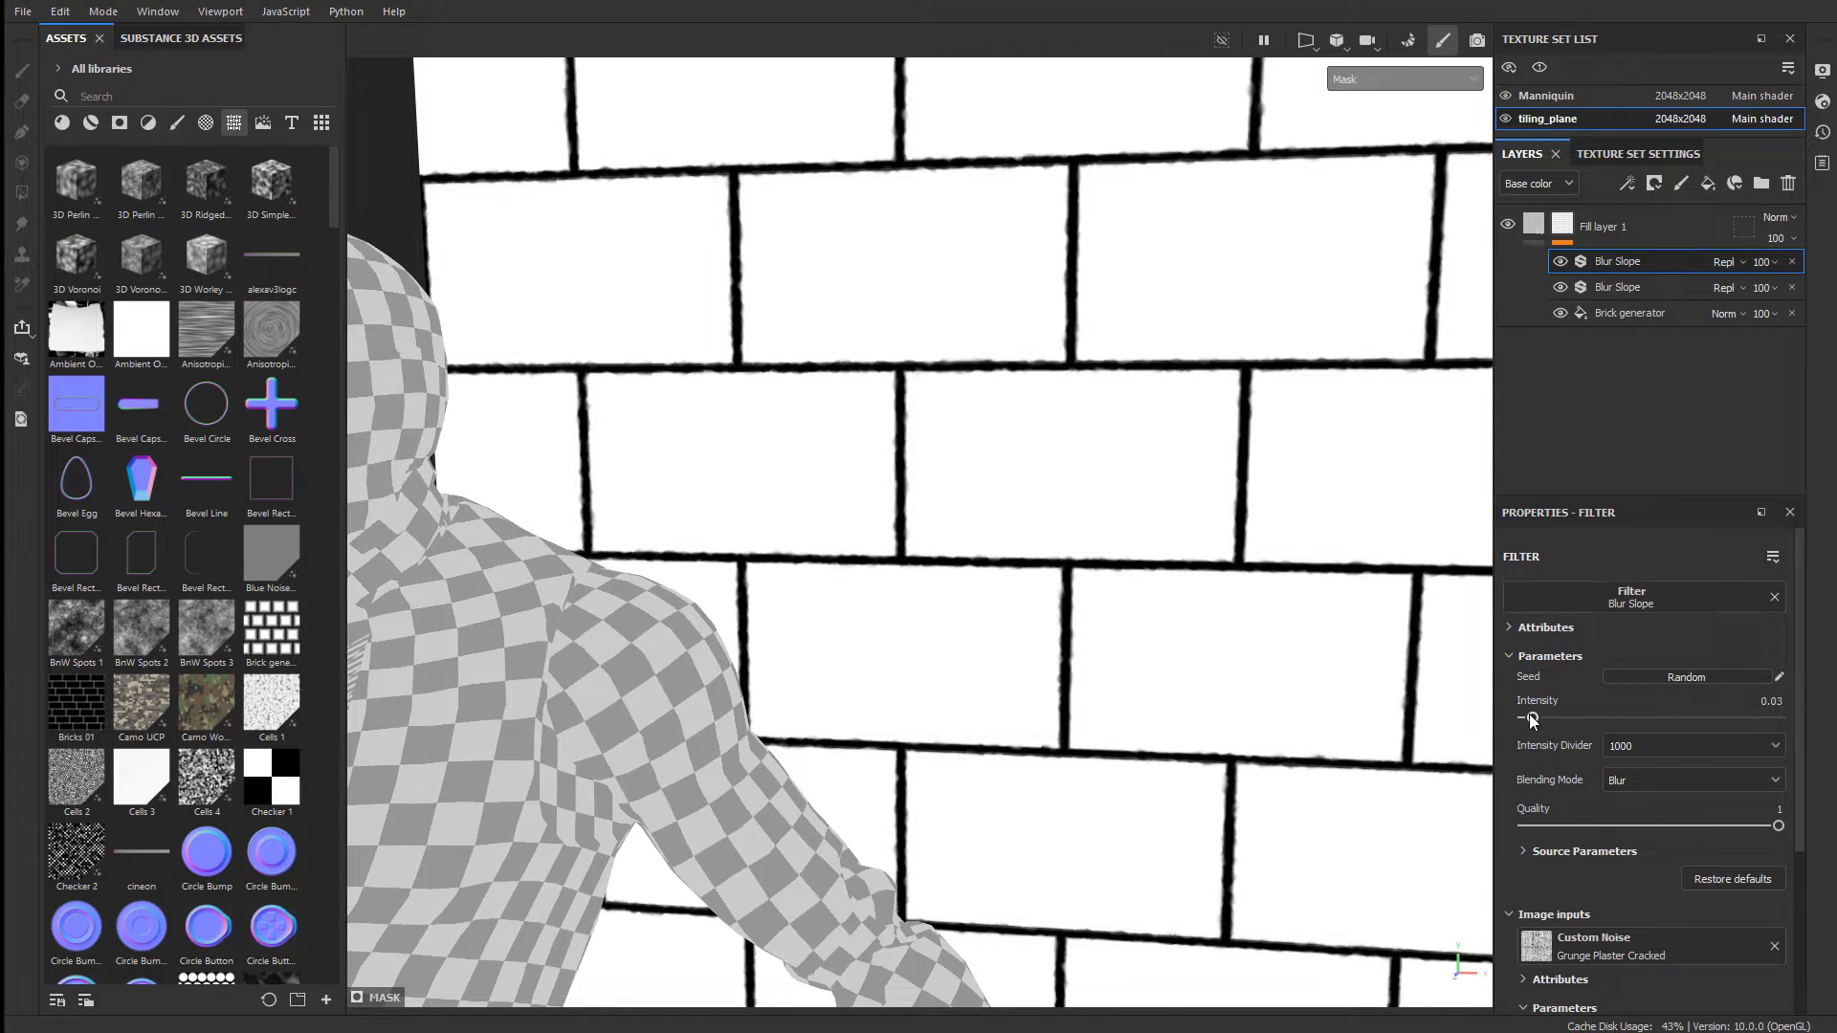
pyautogui.moveTo(1532, 717); pyautogui.dragTo(1579, 725)
# - Compare the brick edges with the lower Blur Slope filter hidden and shown, leaving it visible
pyautogui.click(1560, 287)
pyautogui.click(1560, 287)
pyautogui.click(1560, 287)
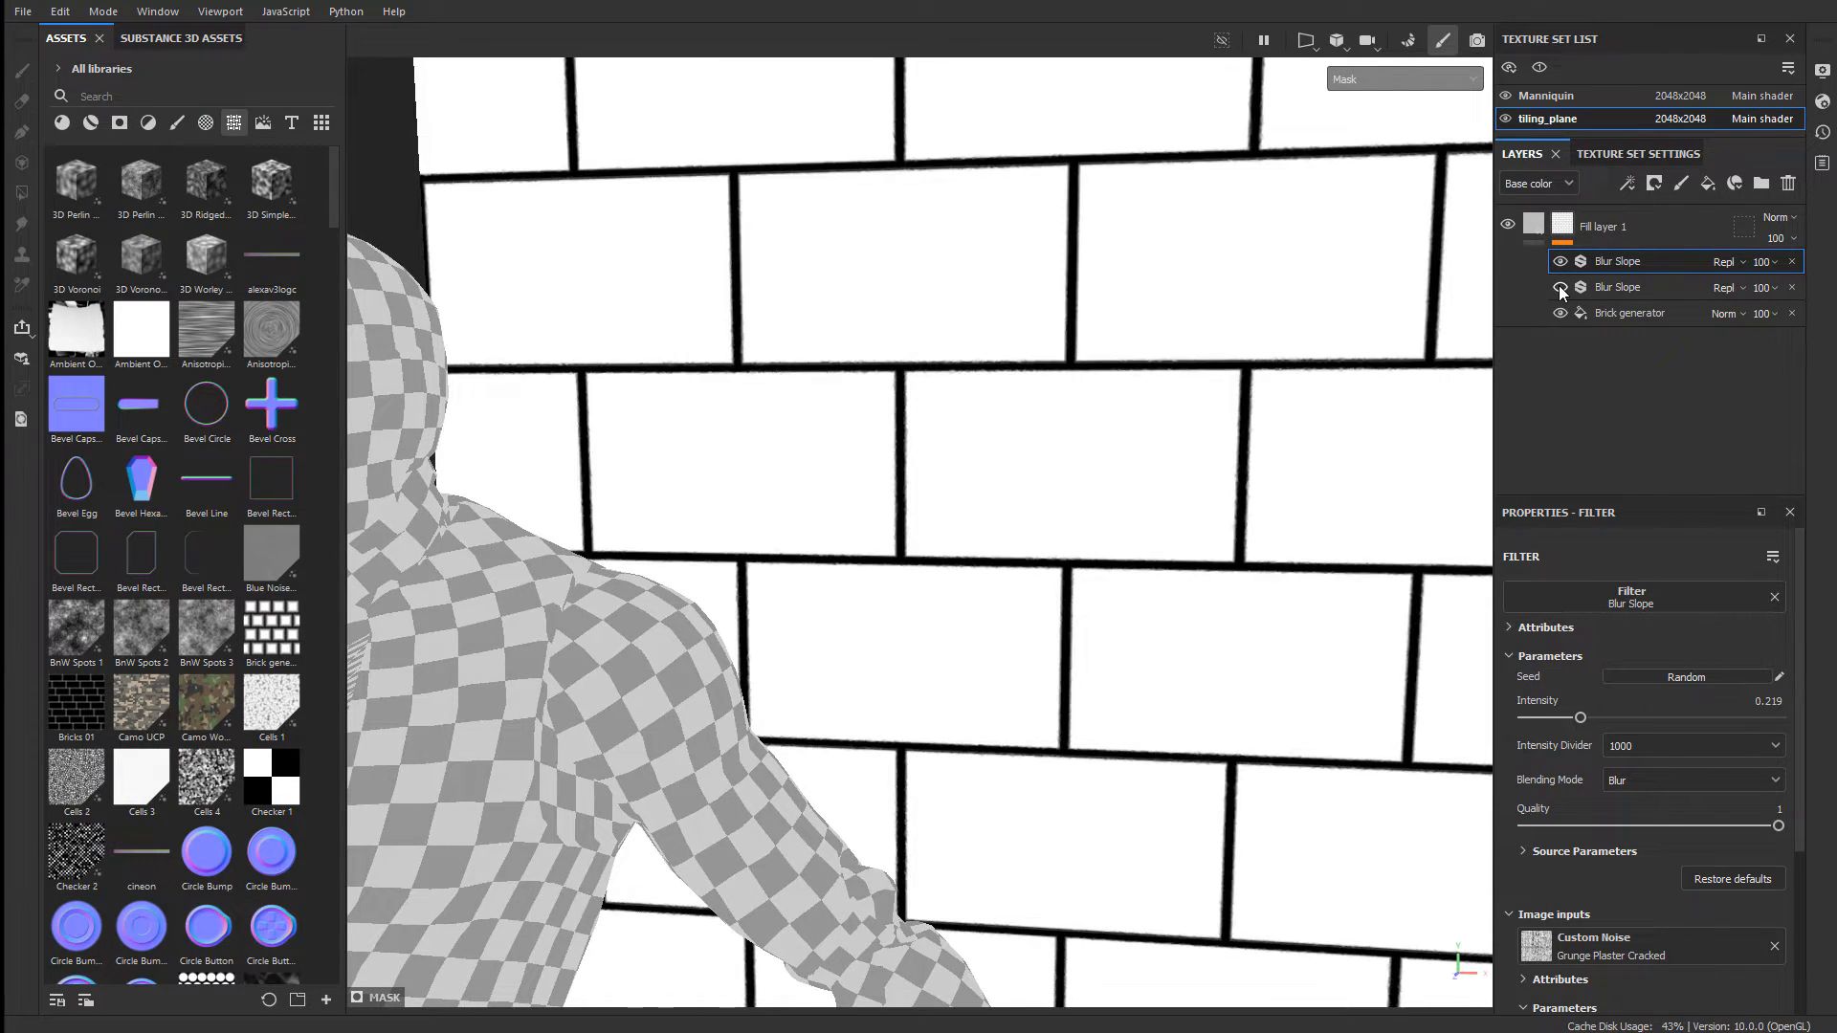
pyautogui.click(1559, 287)
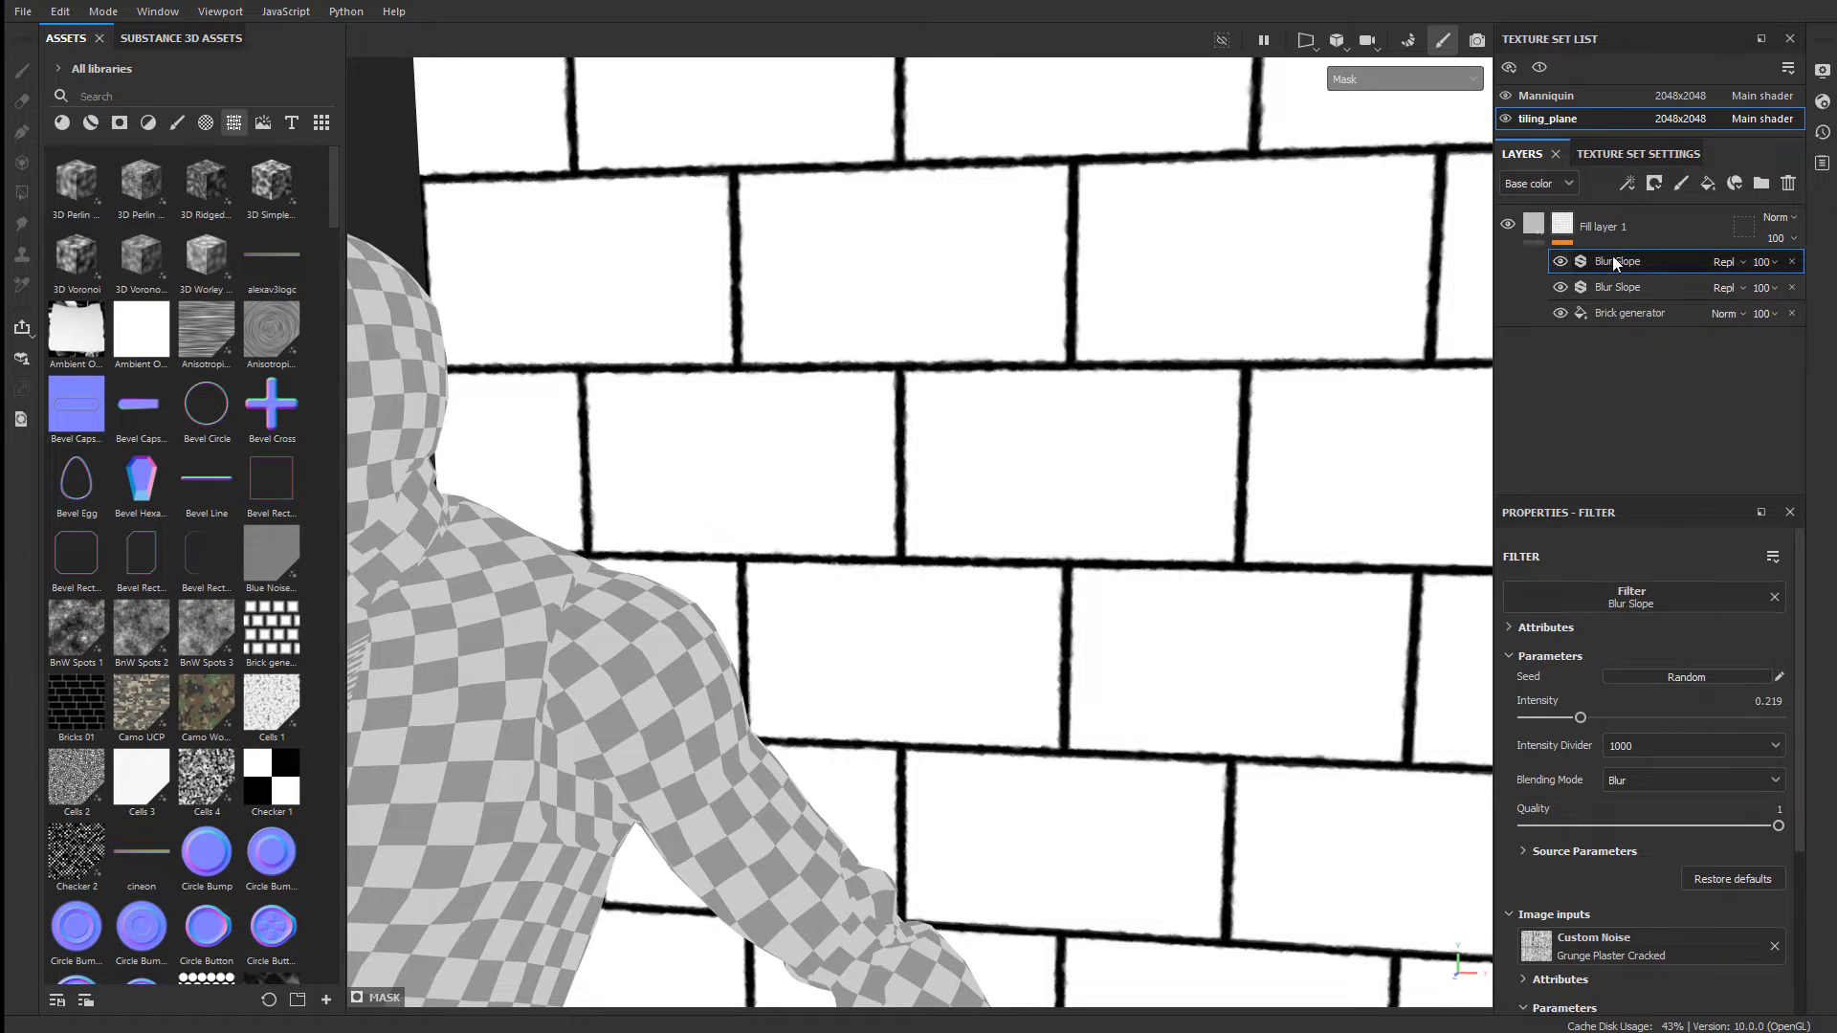
# - Set the upper Blur Slope filter's layer blend mode to Normal after trying Multiply and Linear dodge (Add)
pyautogui.click(1741, 259)
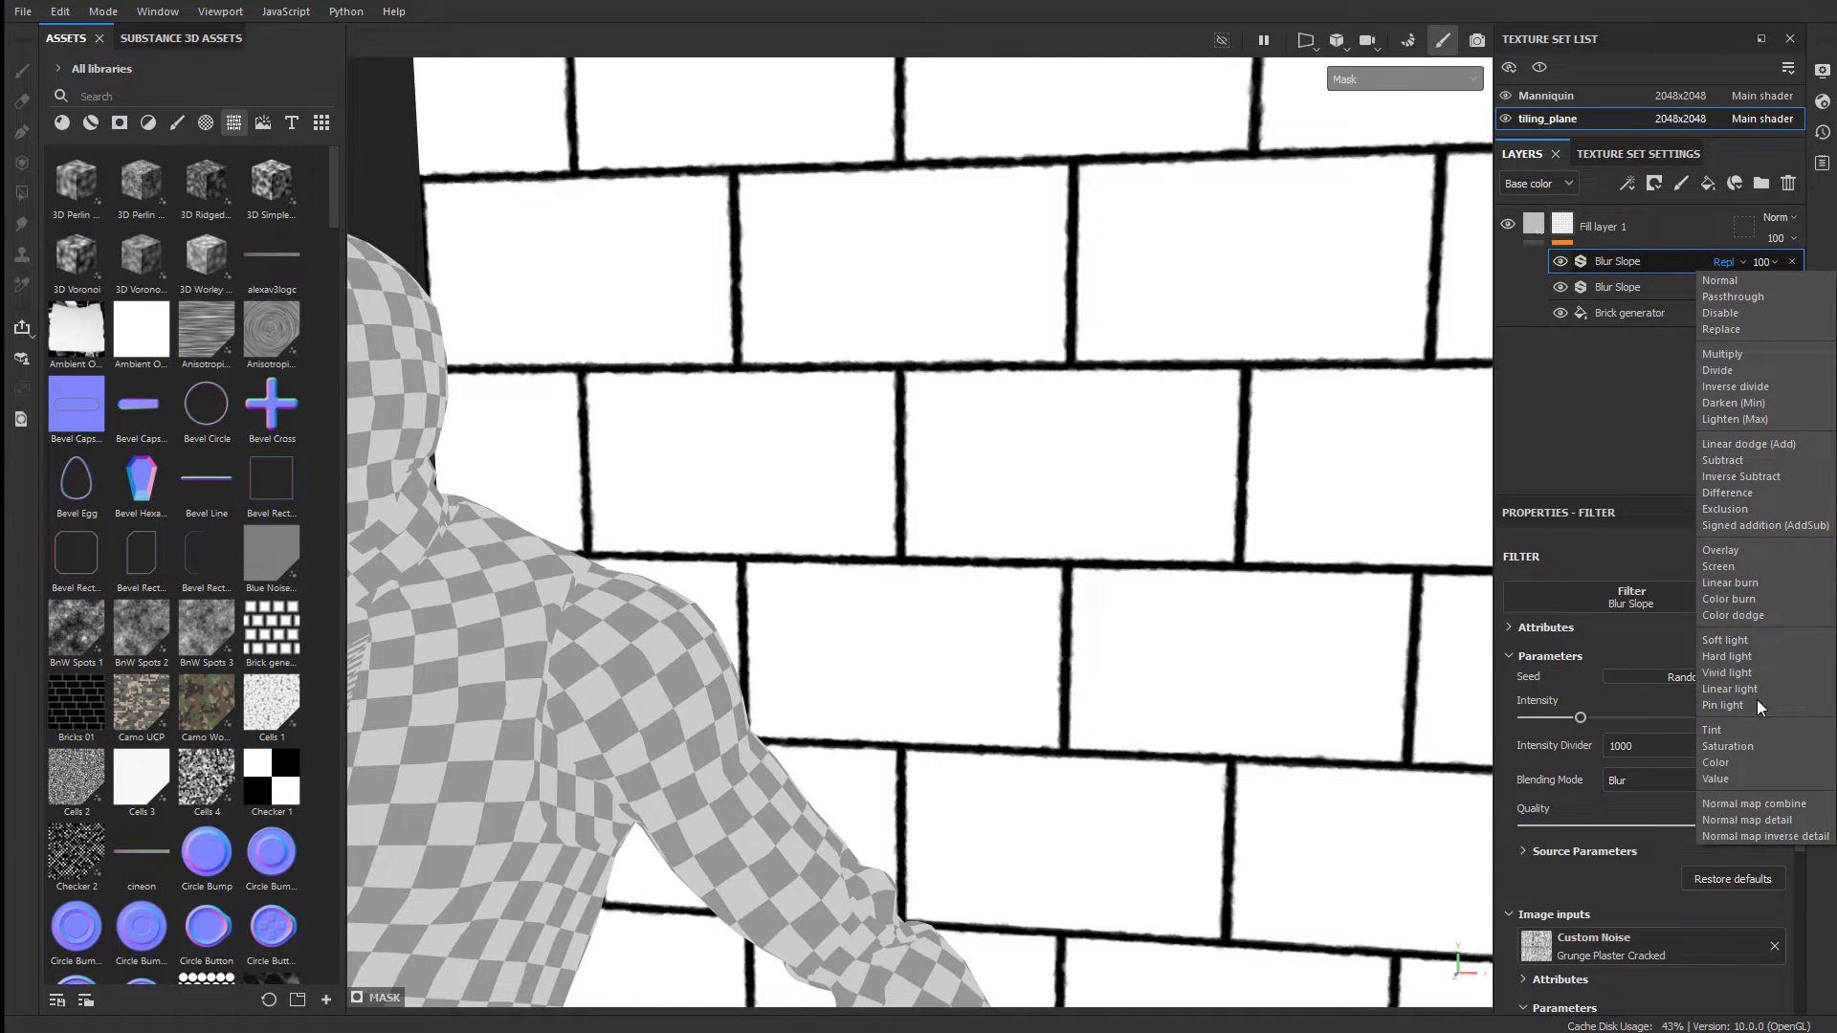
pyautogui.click(1735, 278)
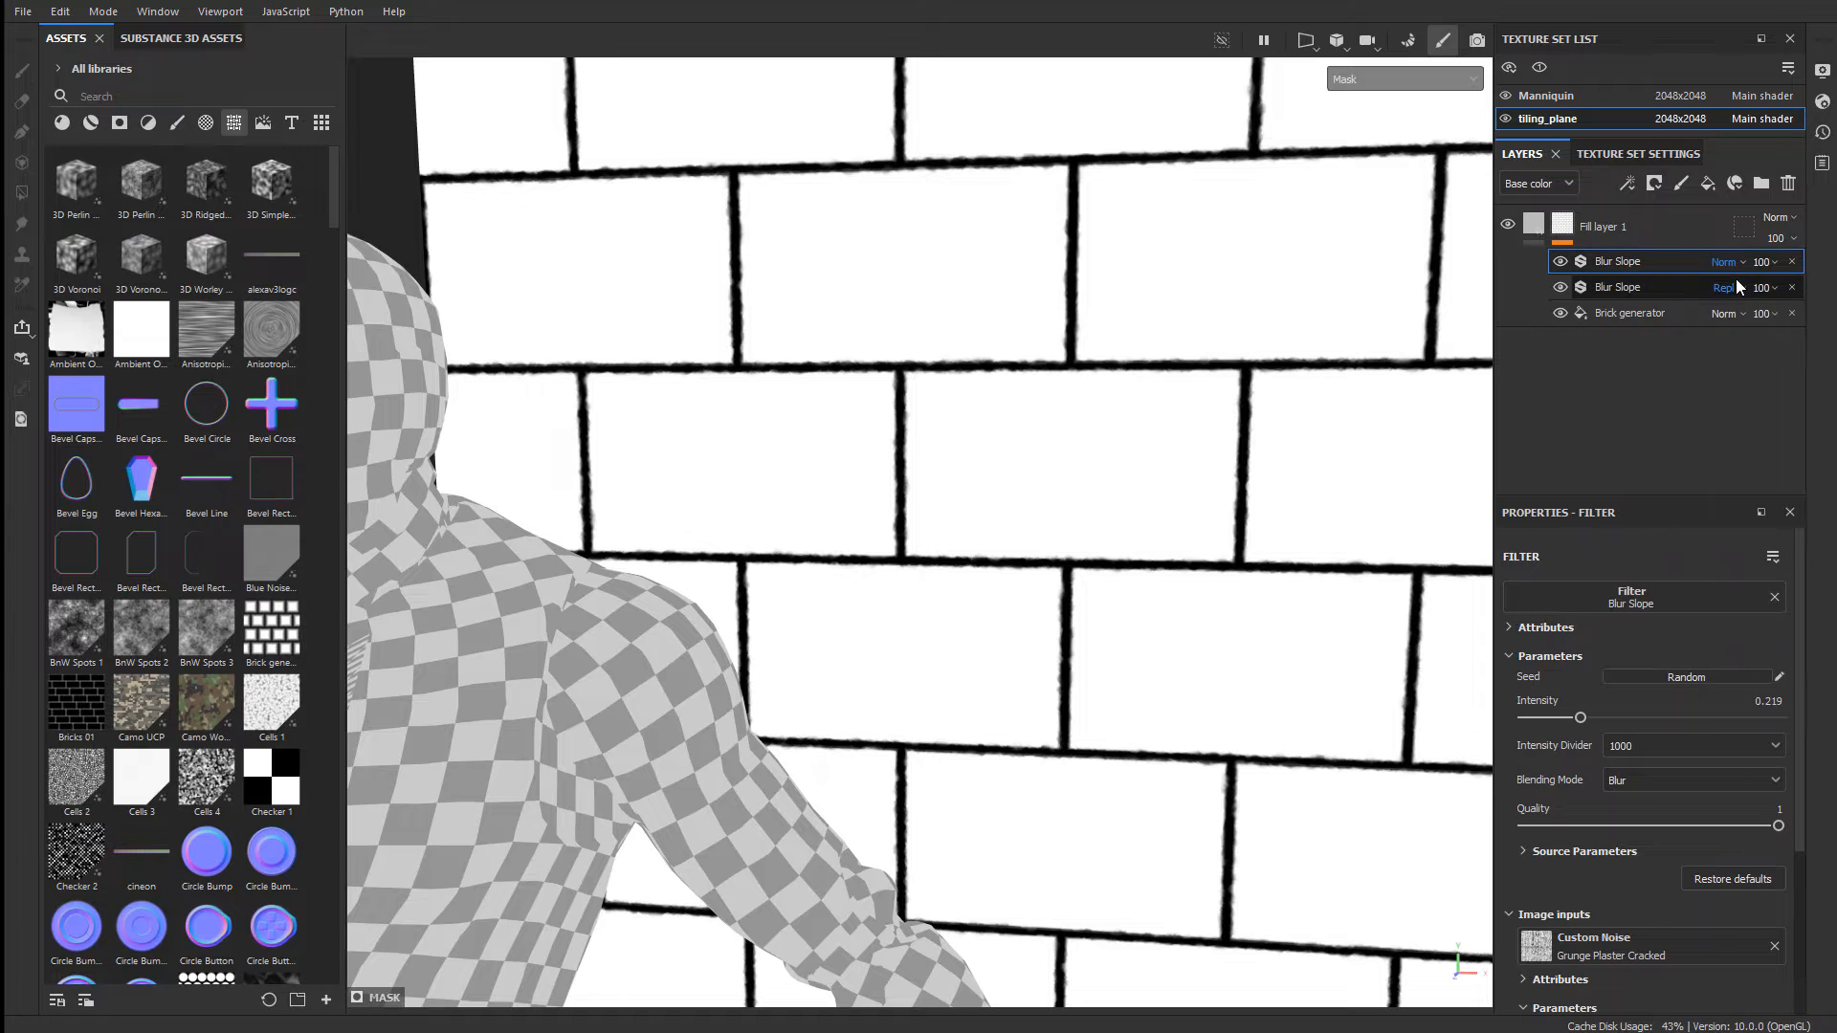
pyautogui.click(1737, 262)
pyautogui.click(1735, 356)
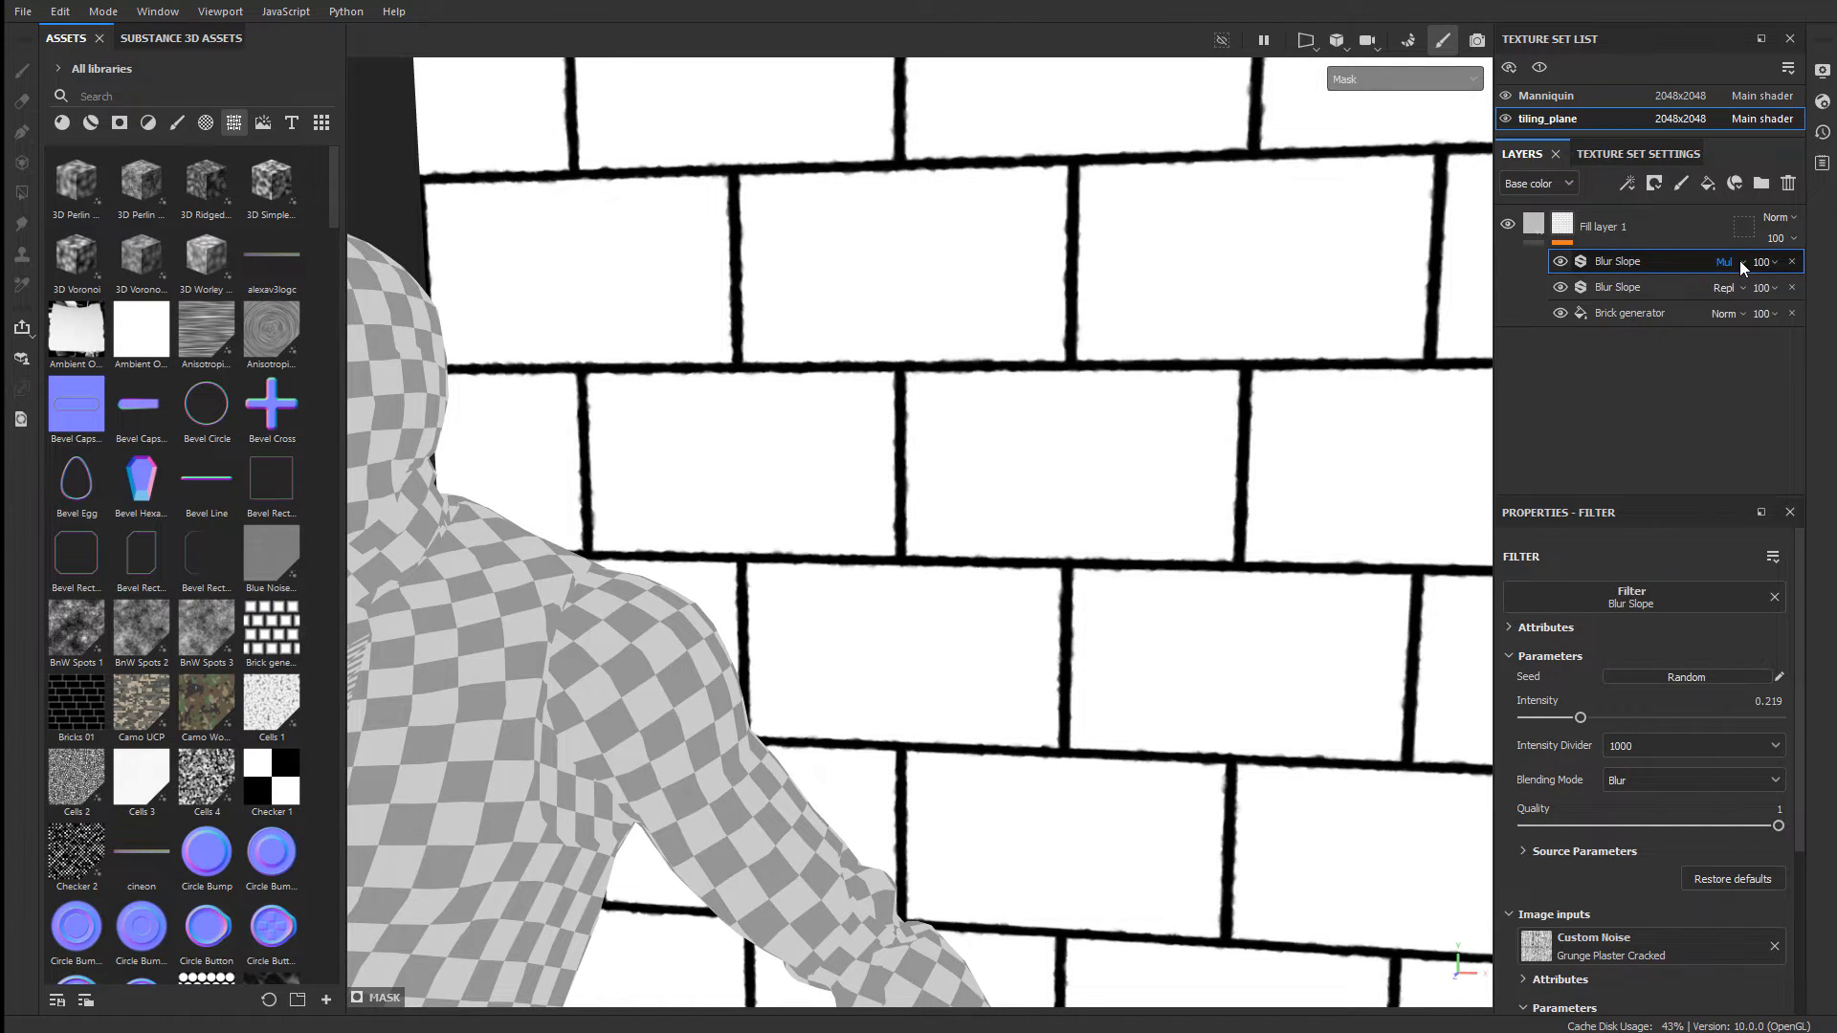
pyautogui.scroll(-5, 1740, 260)
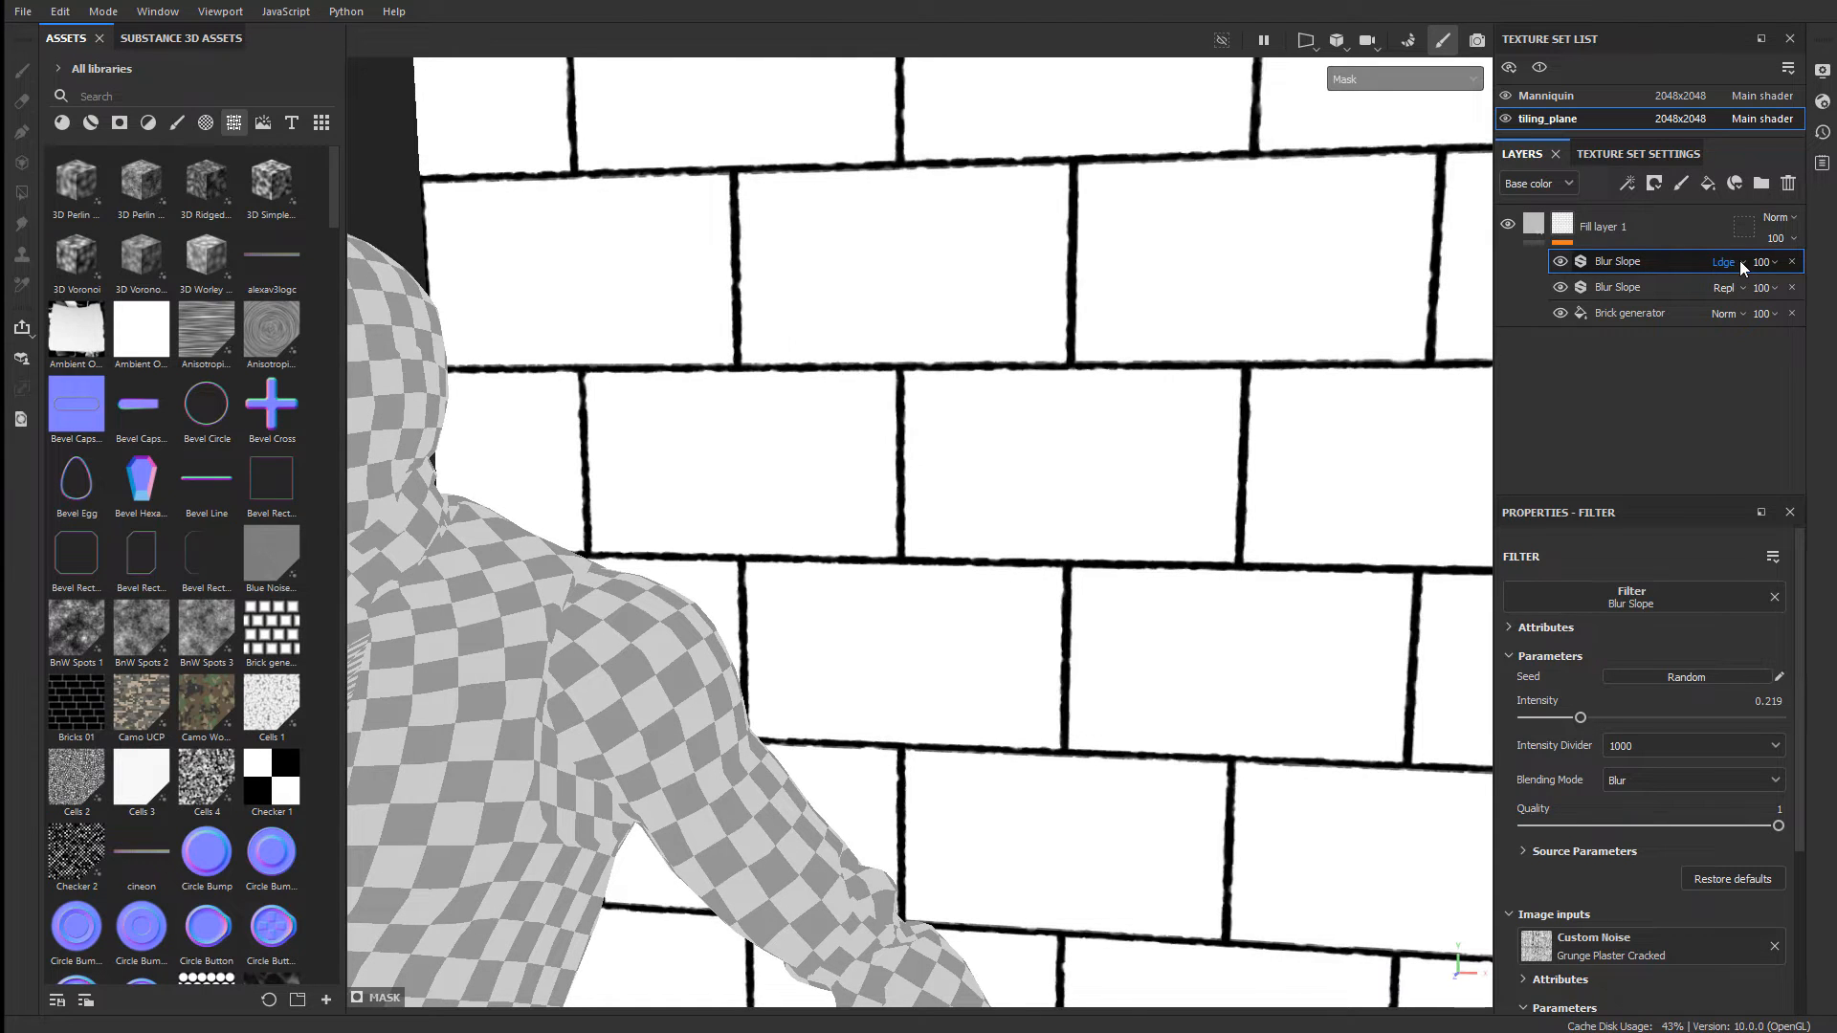
pyautogui.click(1739, 260)
pyautogui.click(1730, 278)
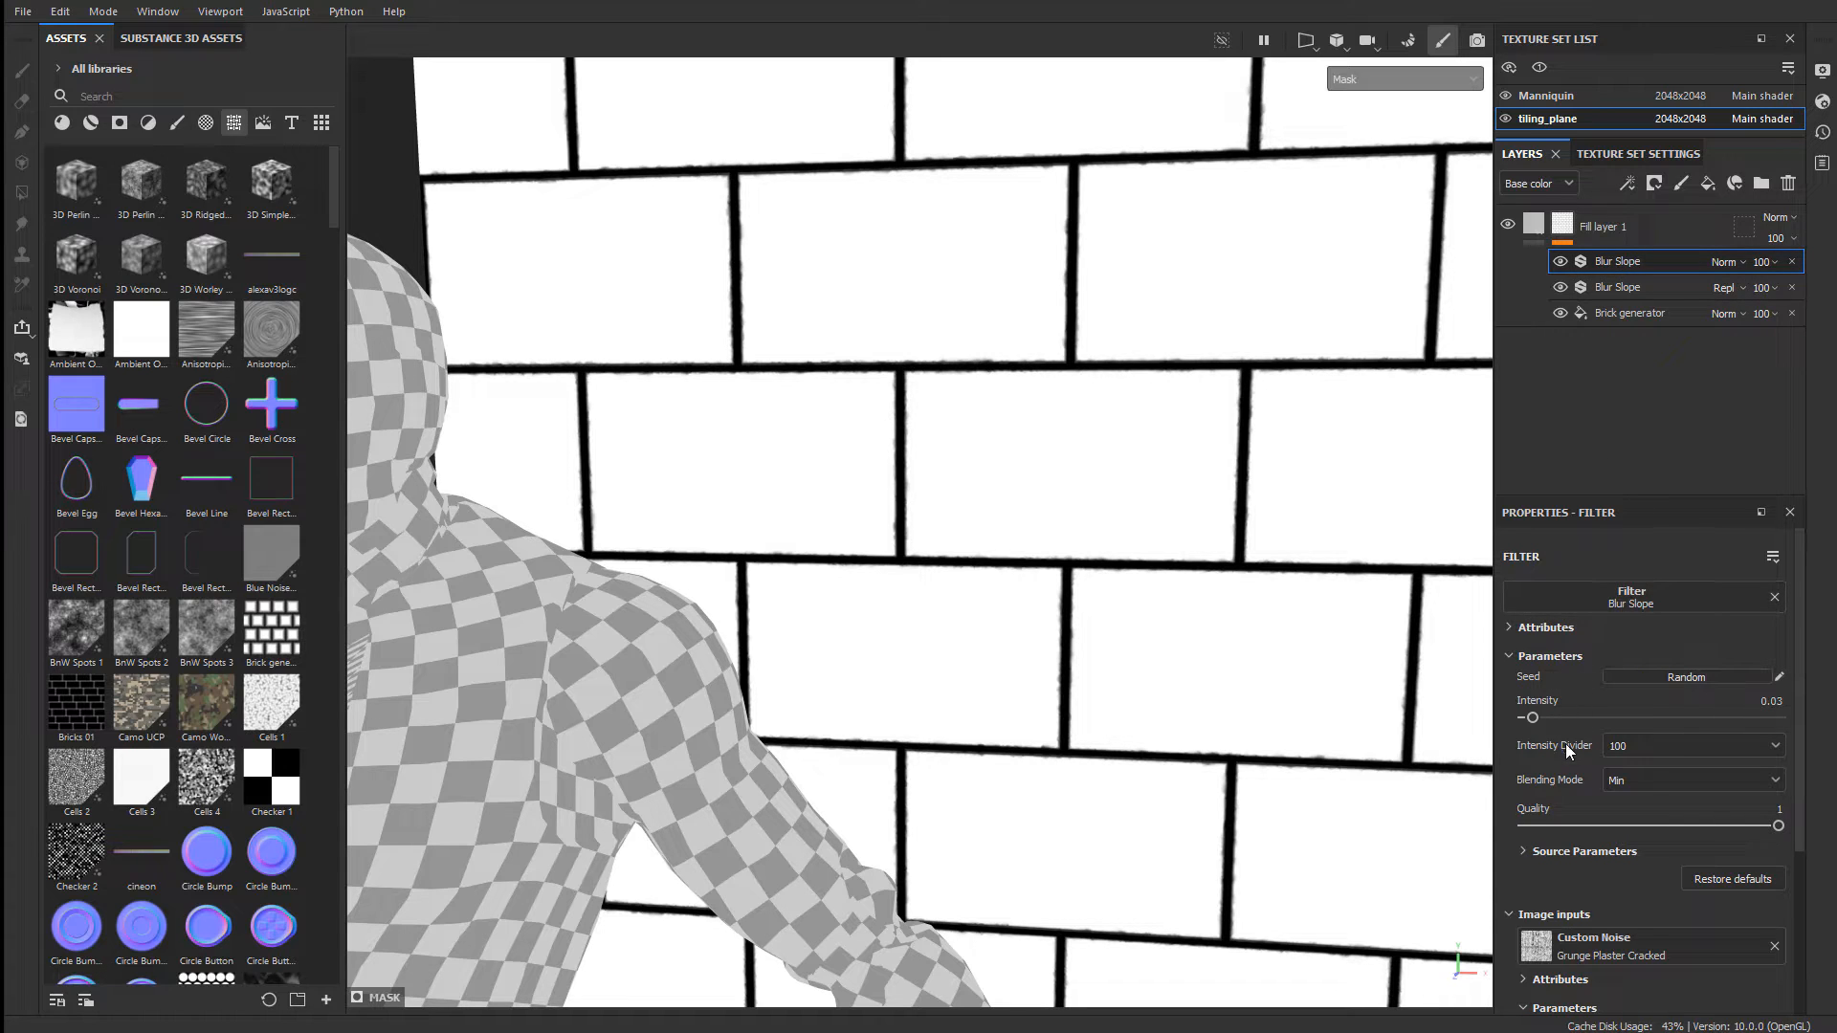
# - Compare the Blur and Min blending modes in the upper Blur Slope filter's parameters, leaving it on Min
pyautogui.click(1621, 780)
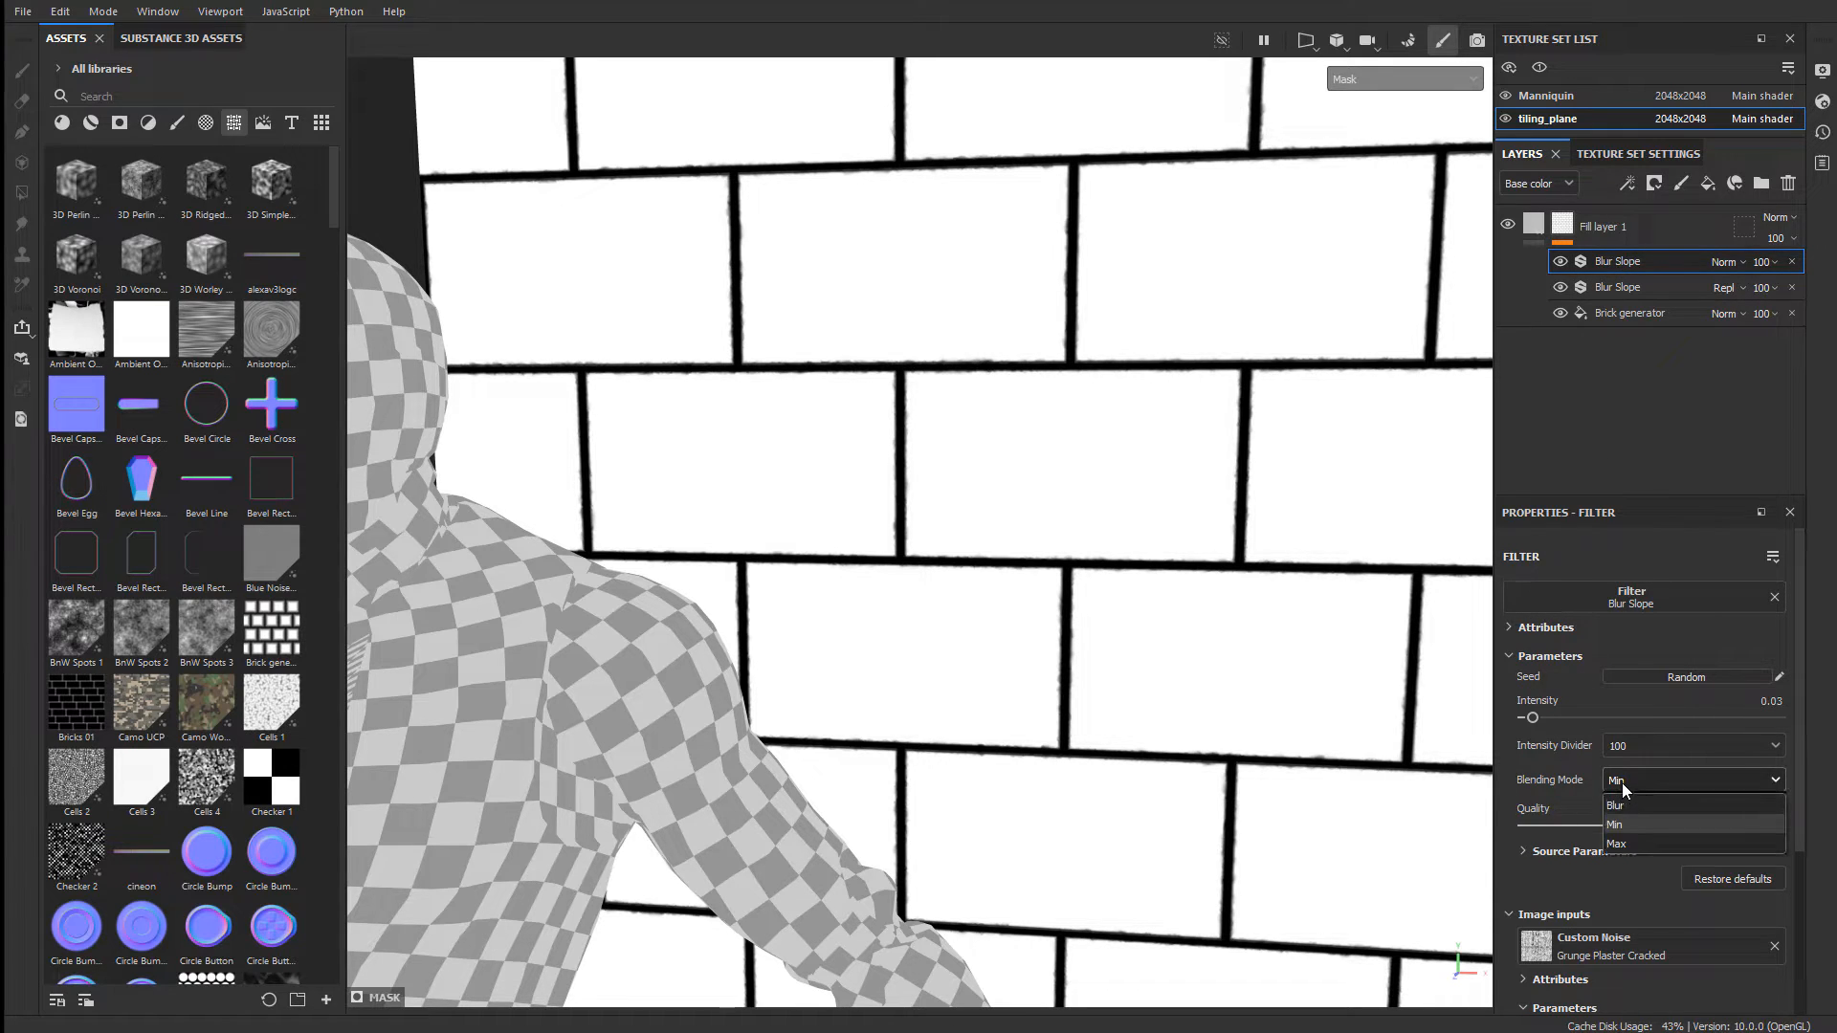
pyautogui.click(1624, 800)
pyautogui.click(1634, 777)
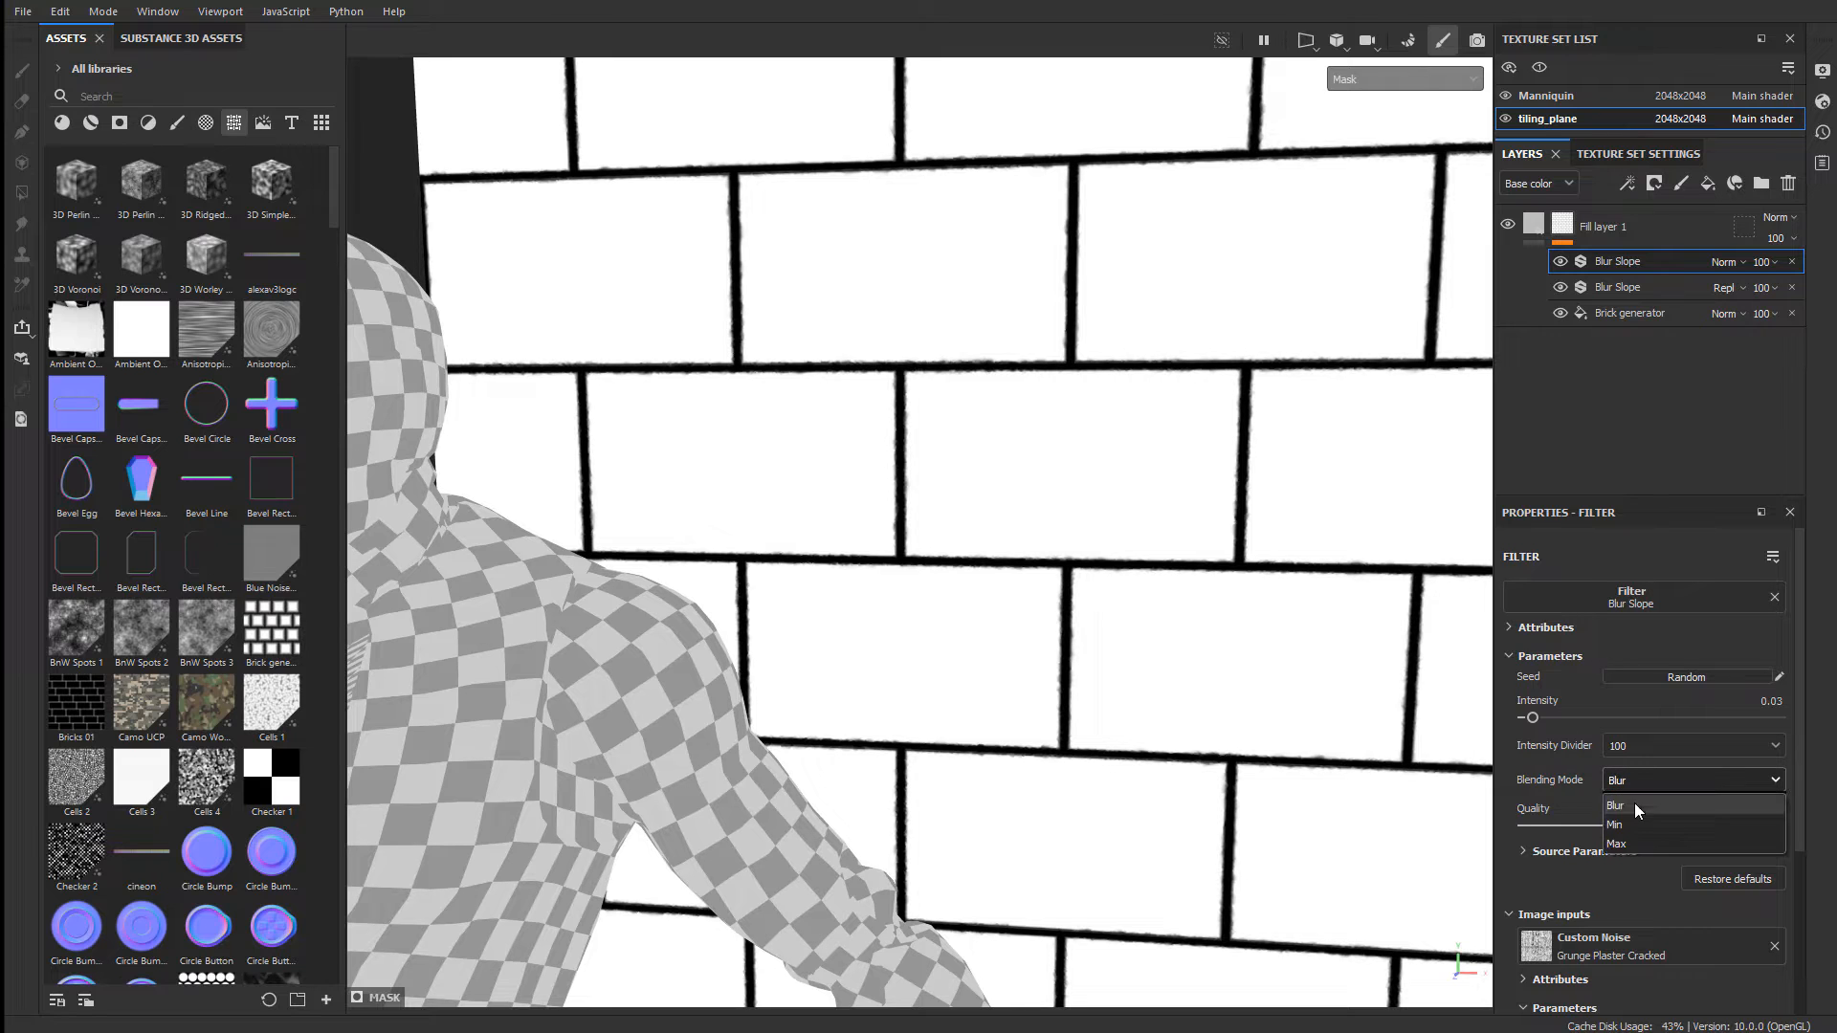
pyautogui.click(1636, 821)
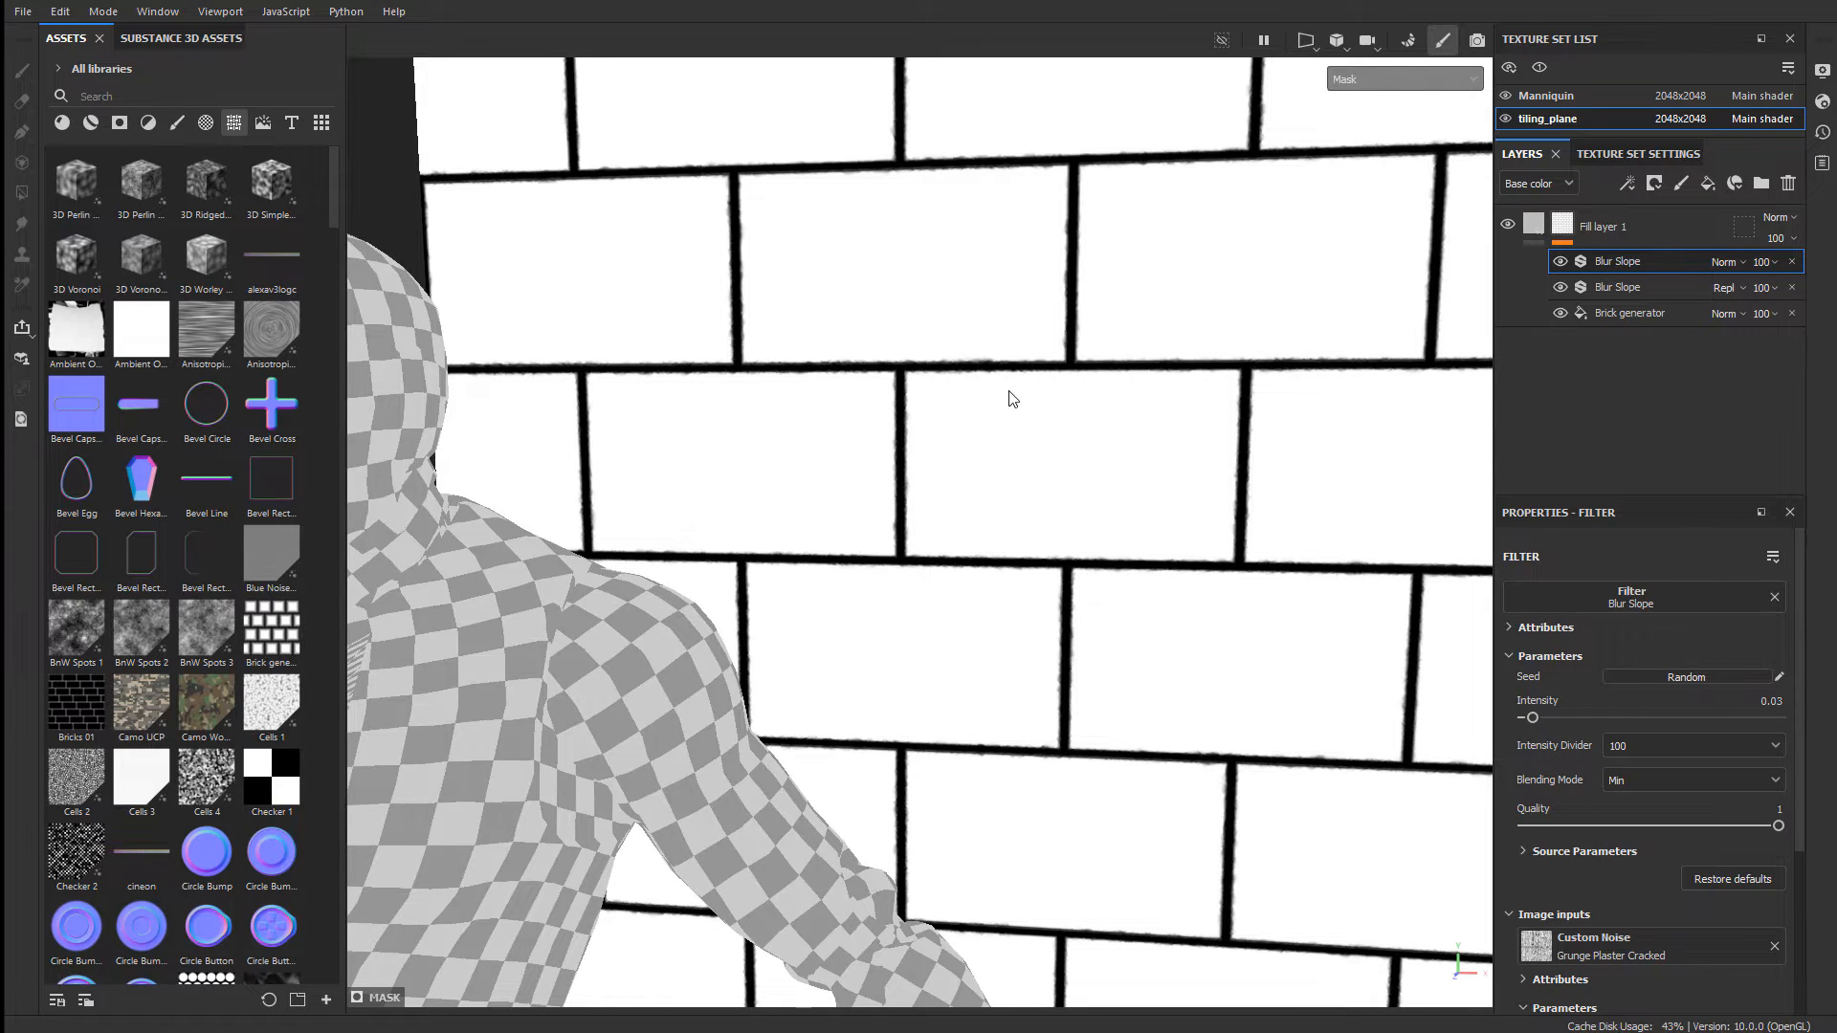
# - Compare the Blur and Min blending modes in the lower Blur Slope filter's parameters, leaving it on Min
pyautogui.scroll(8, 1004, 391)
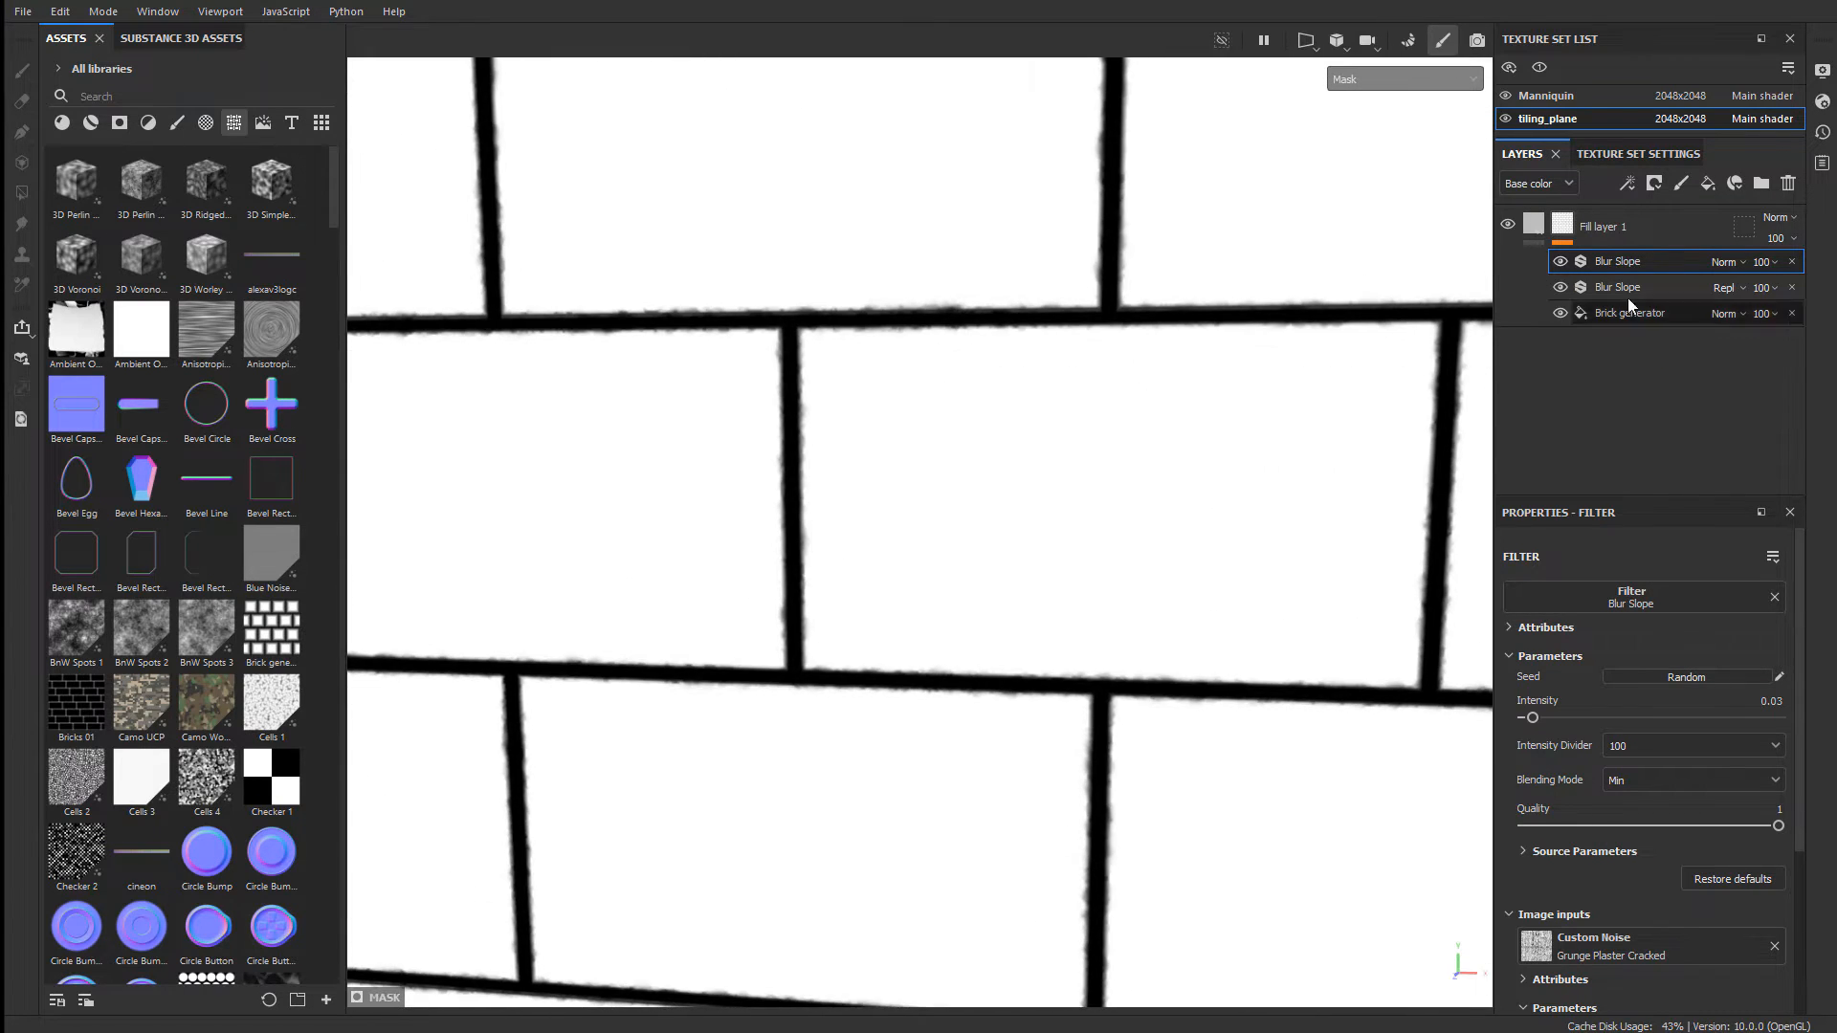
pyautogui.click(1633, 285)
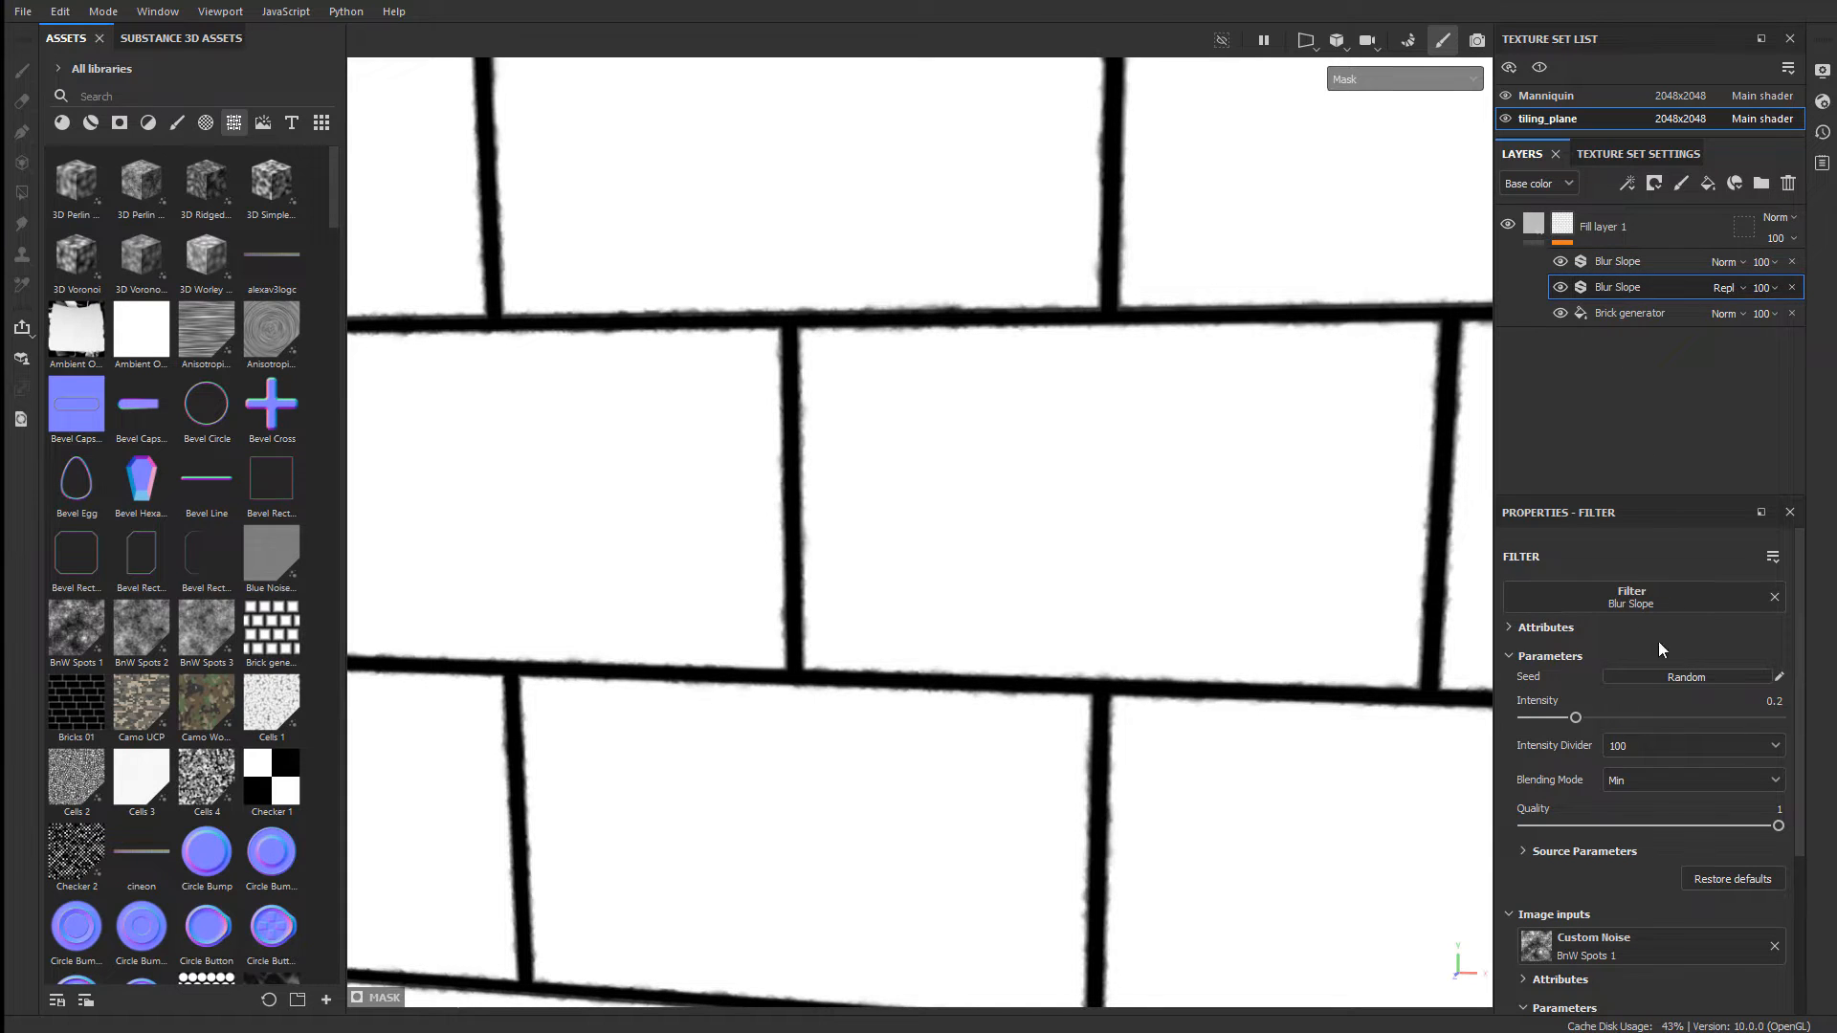
pyautogui.click(1640, 780)
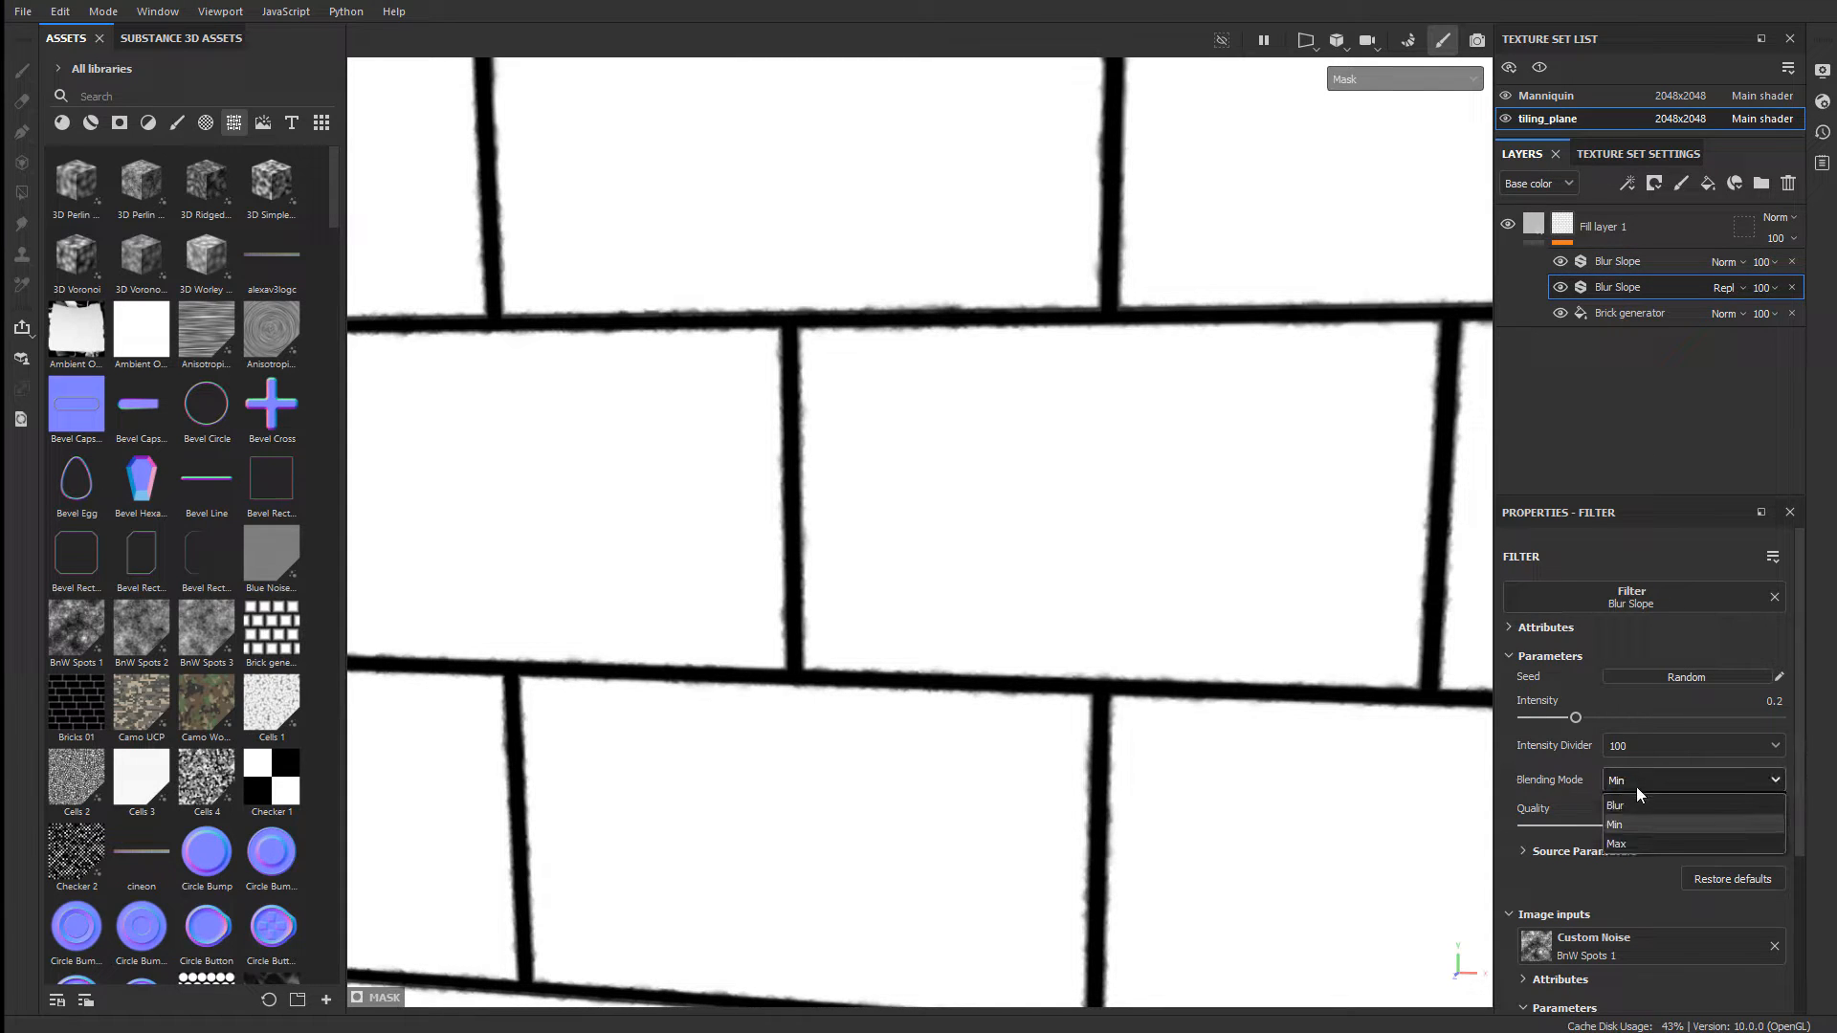
pyautogui.click(1630, 805)
pyautogui.click(1634, 780)
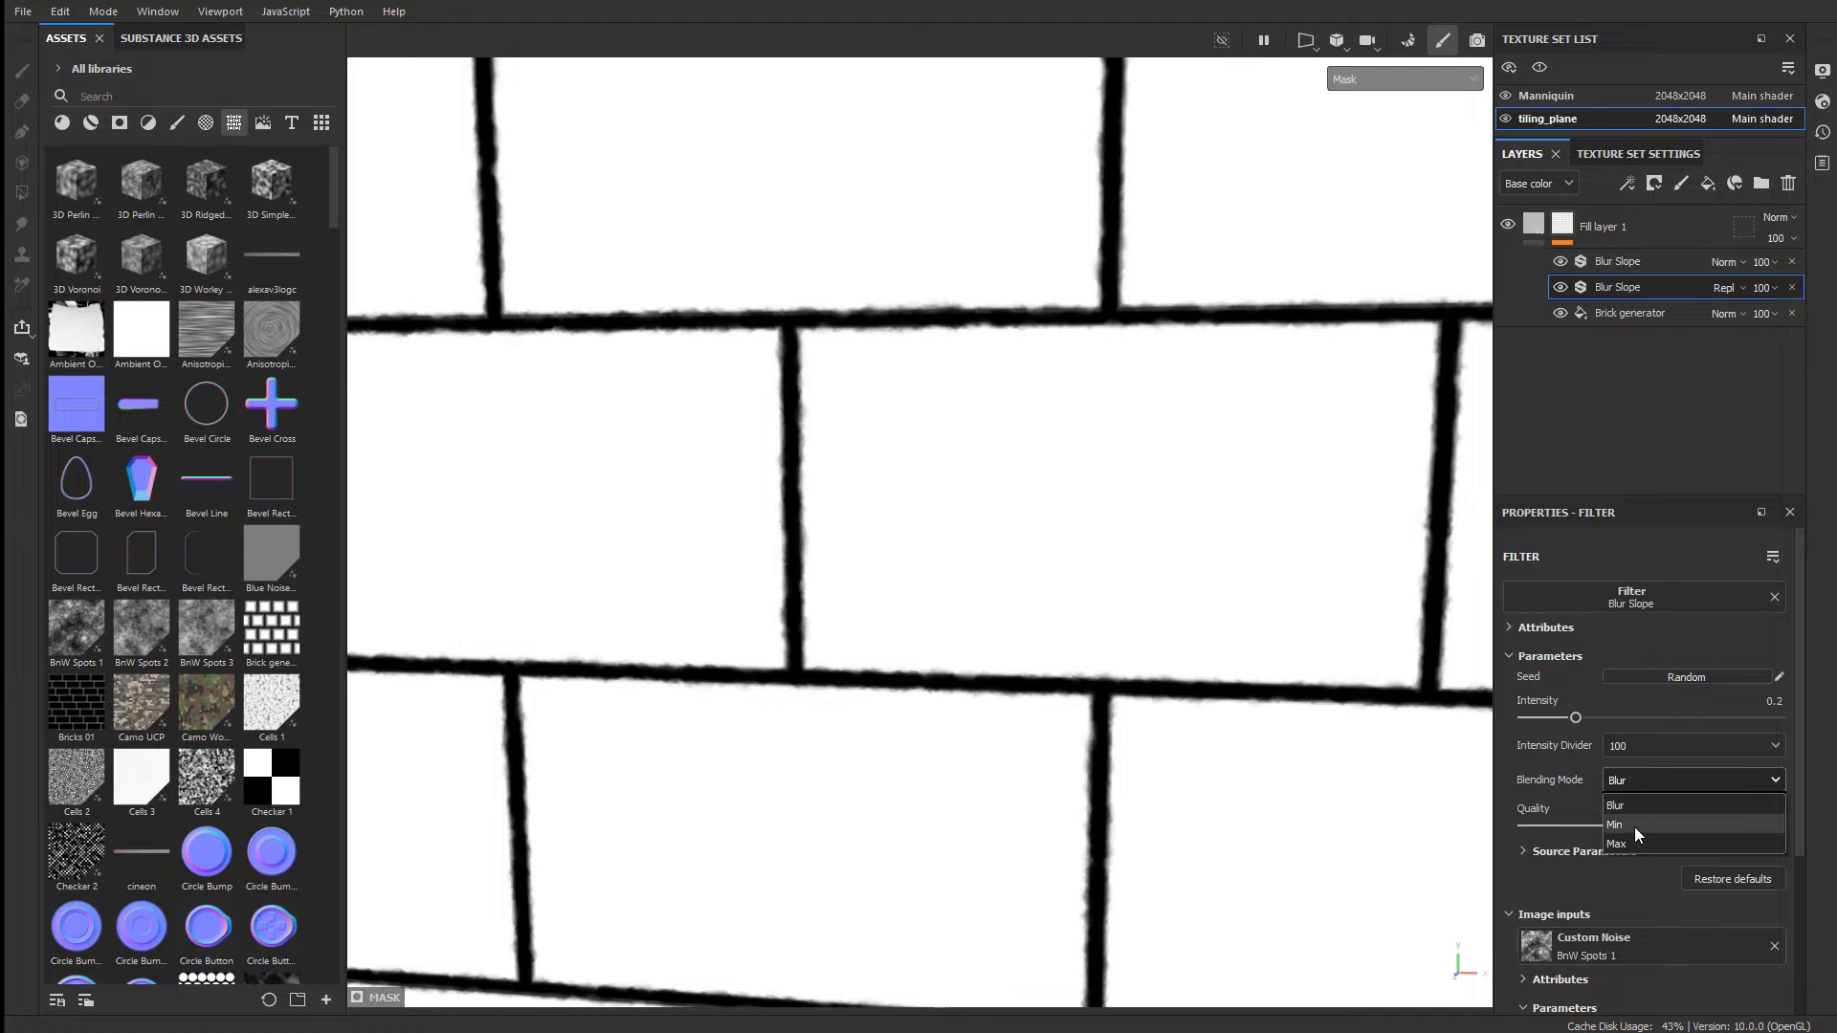
pyautogui.click(1634, 824)
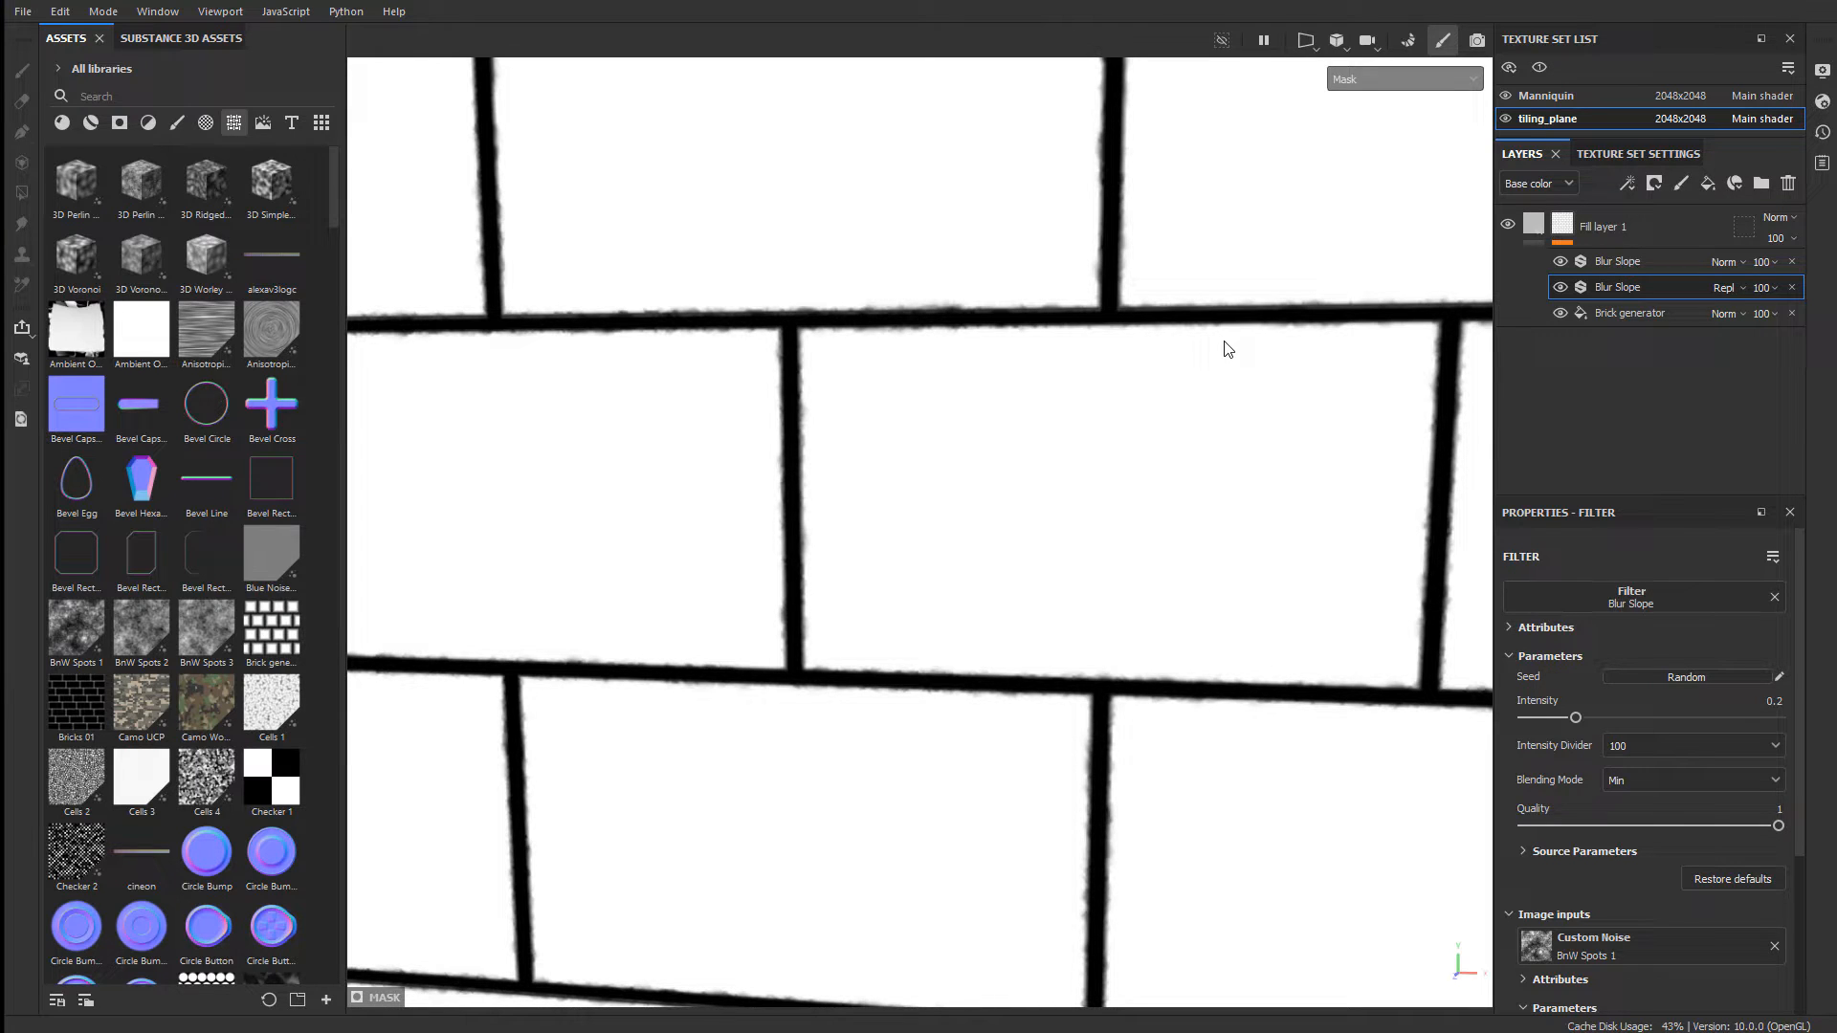
# - Add a Blur filter above the two Blur Slope filters in the fill layer's mask
pyautogui.click(1626, 261)
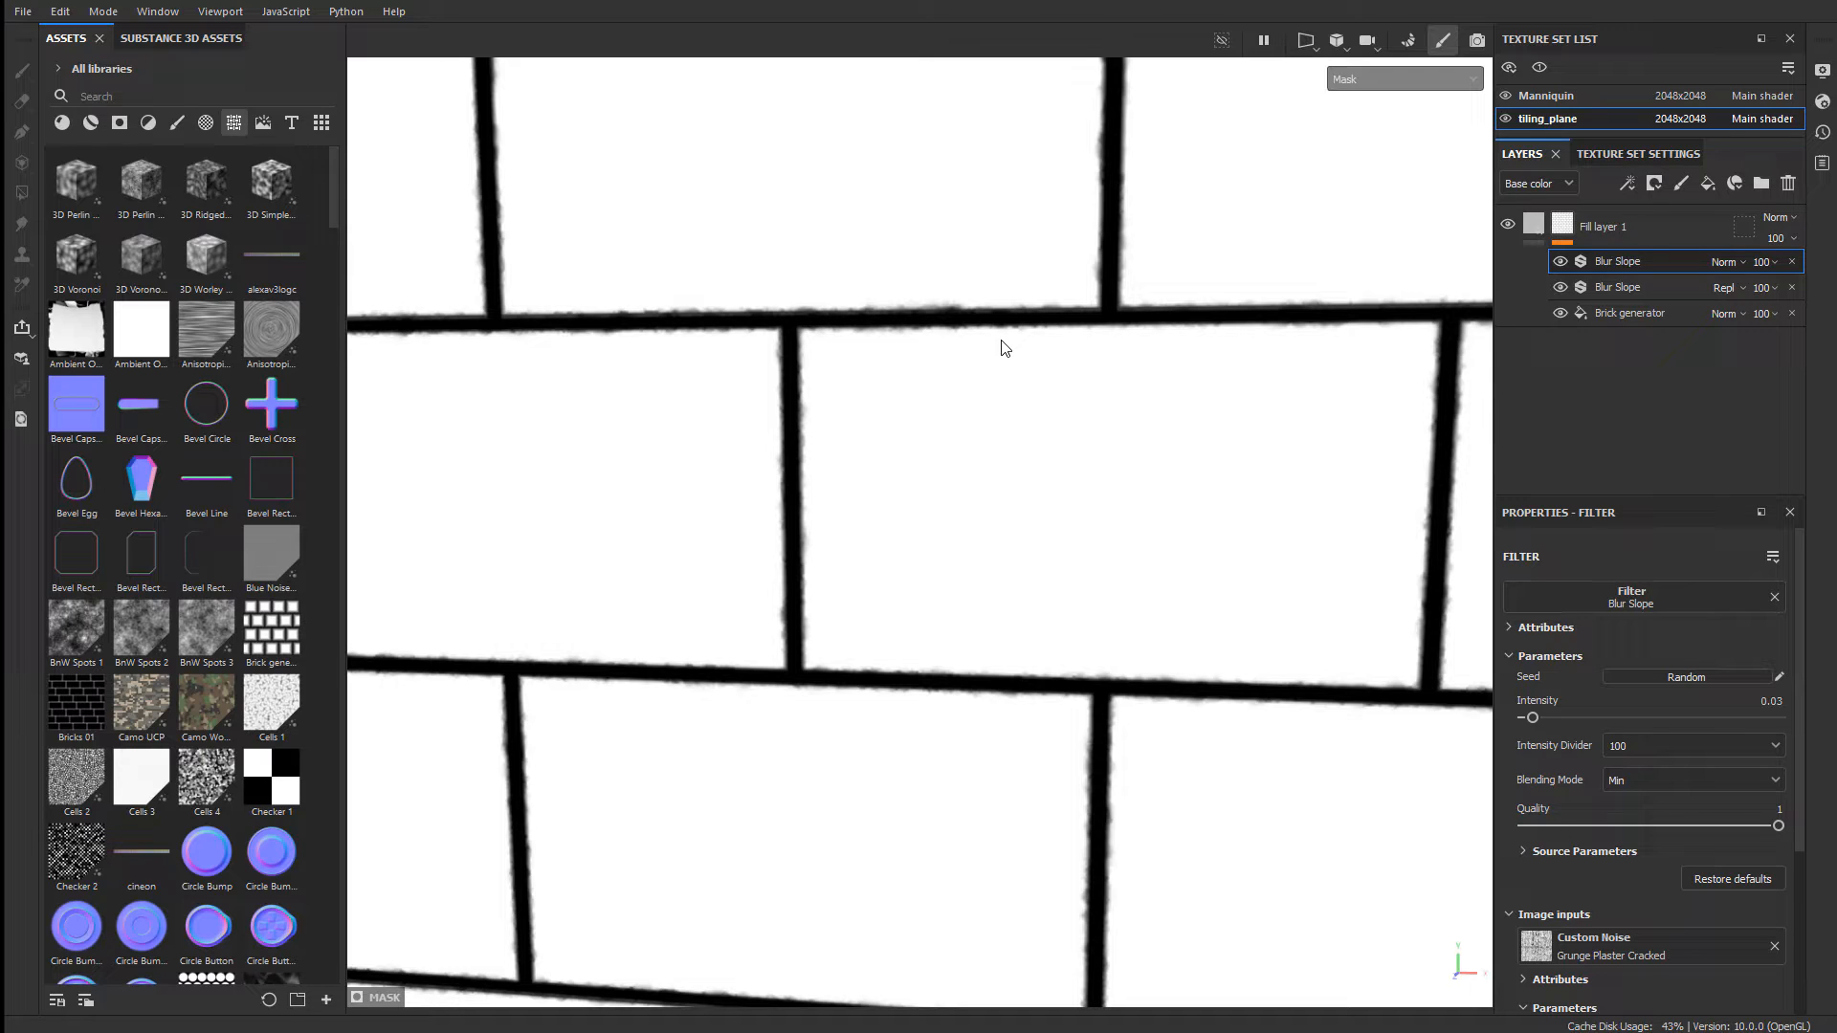
pyautogui.click(1561, 229)
pyautogui.rightClick(1562, 229)
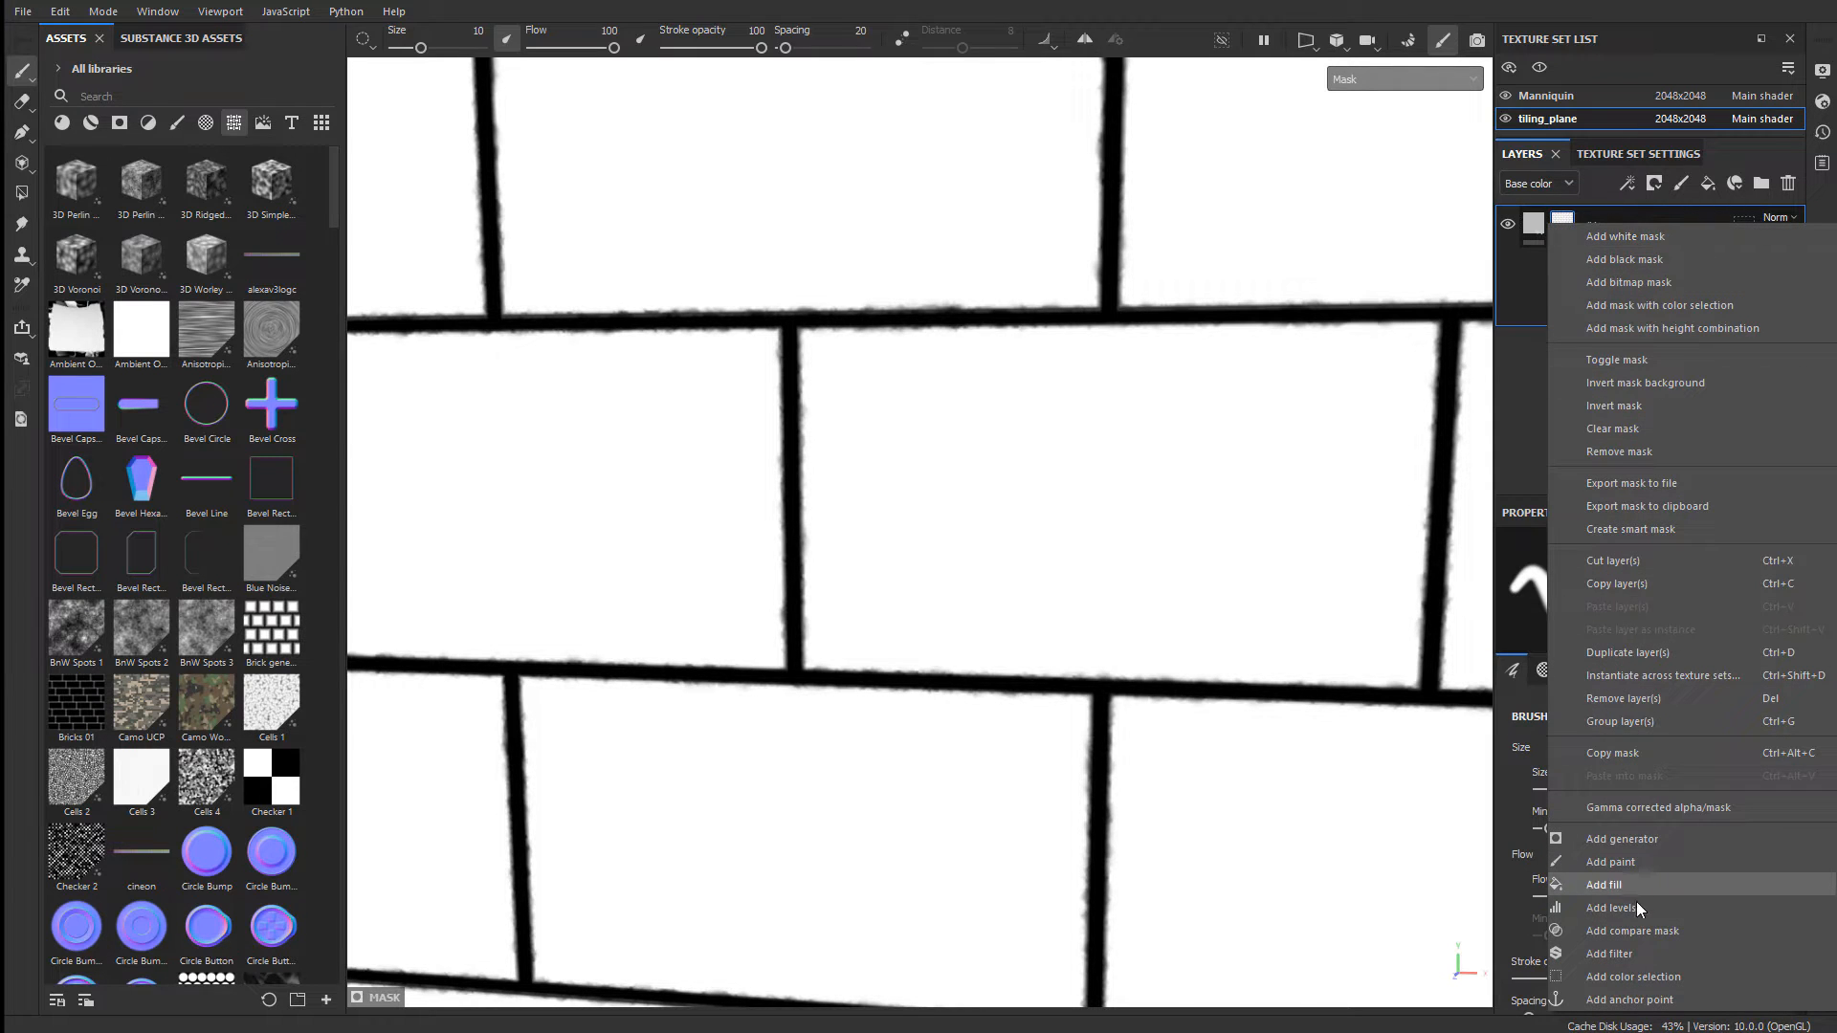
pyautogui.click(1641, 954)
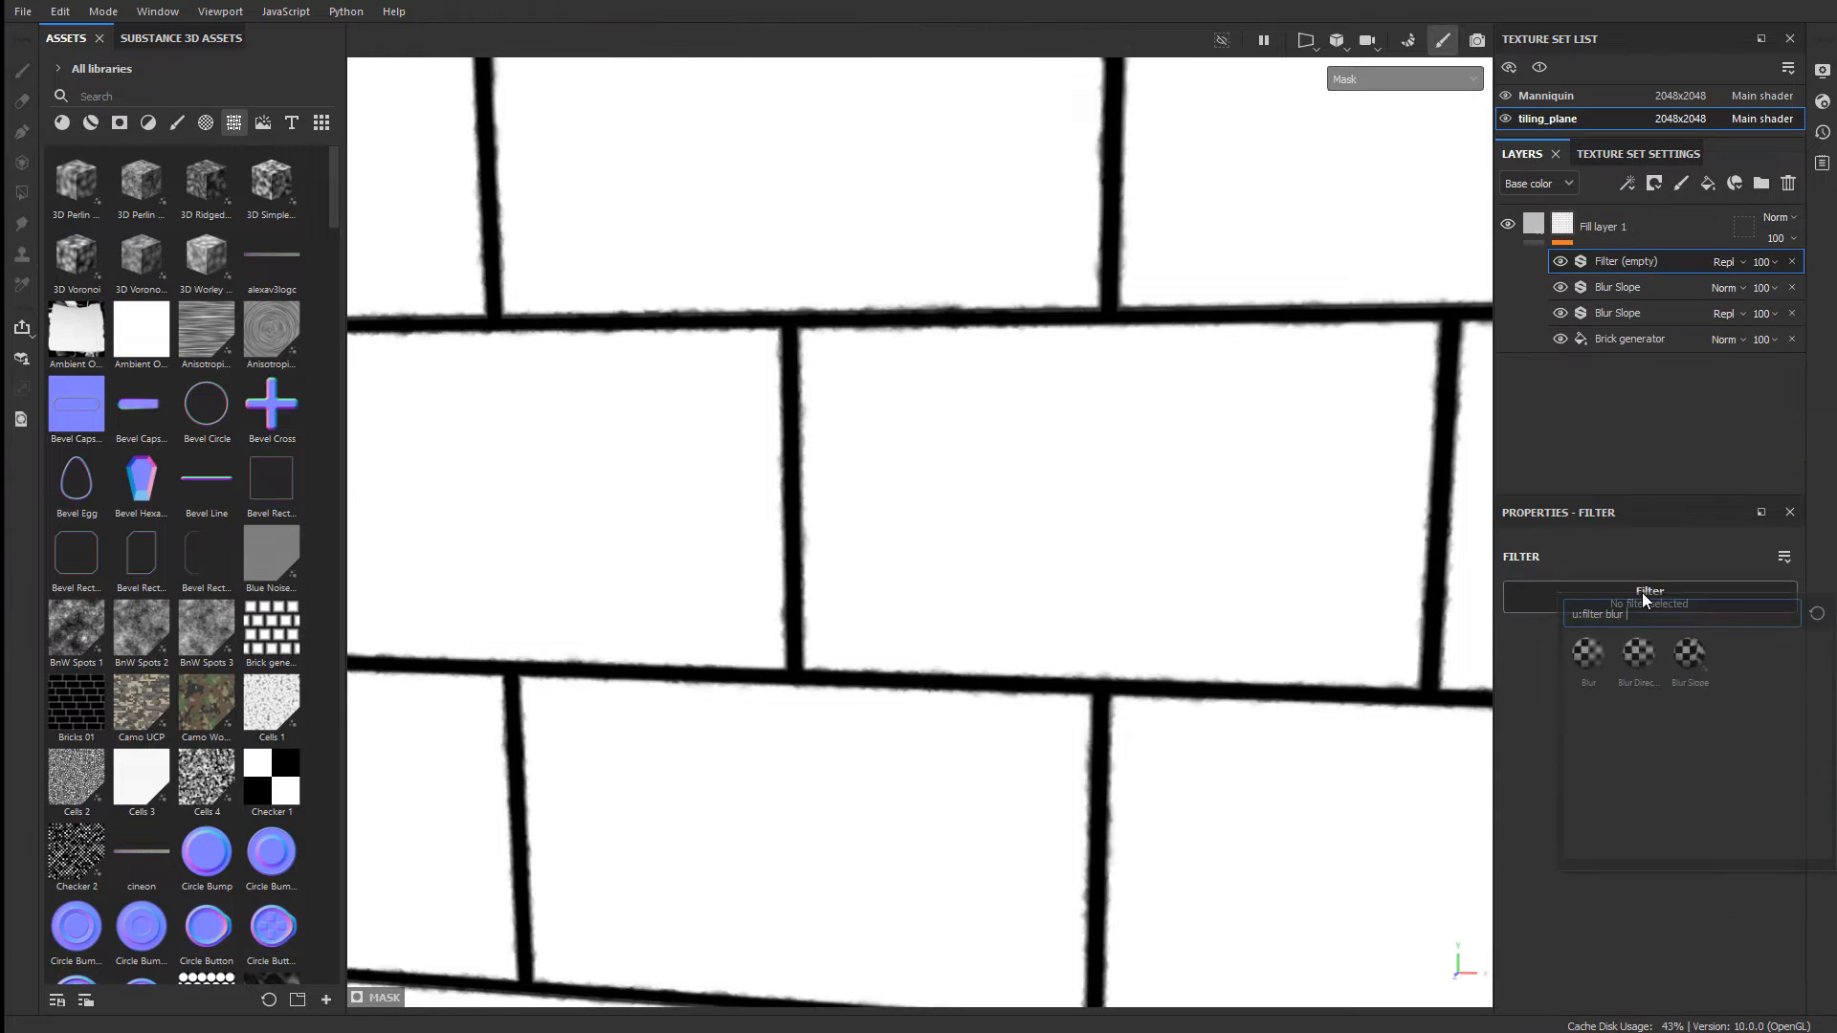
pyautogui.click(1588, 658)
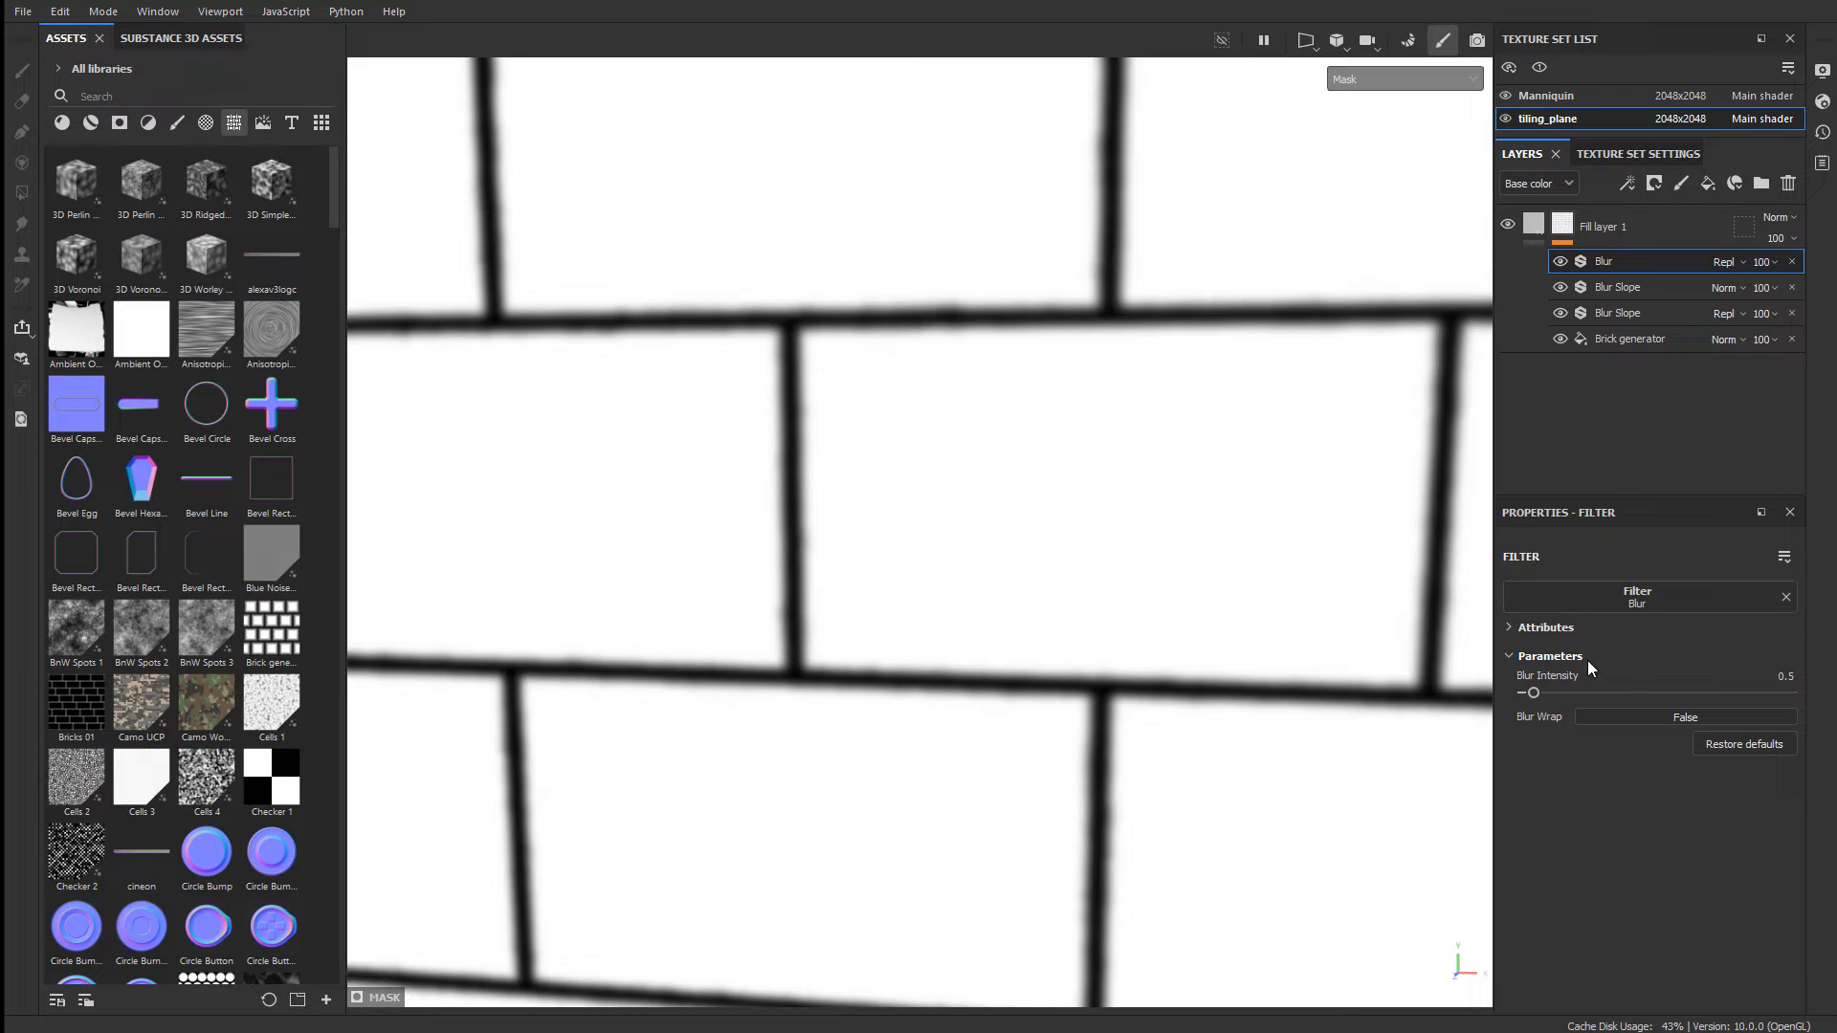
# - Set the Blur filter's intensity to 0.1 and check the softened brick edges up close and from farther away
pyautogui.moveTo(1533, 696); pyautogui.dragTo(1524, 691)
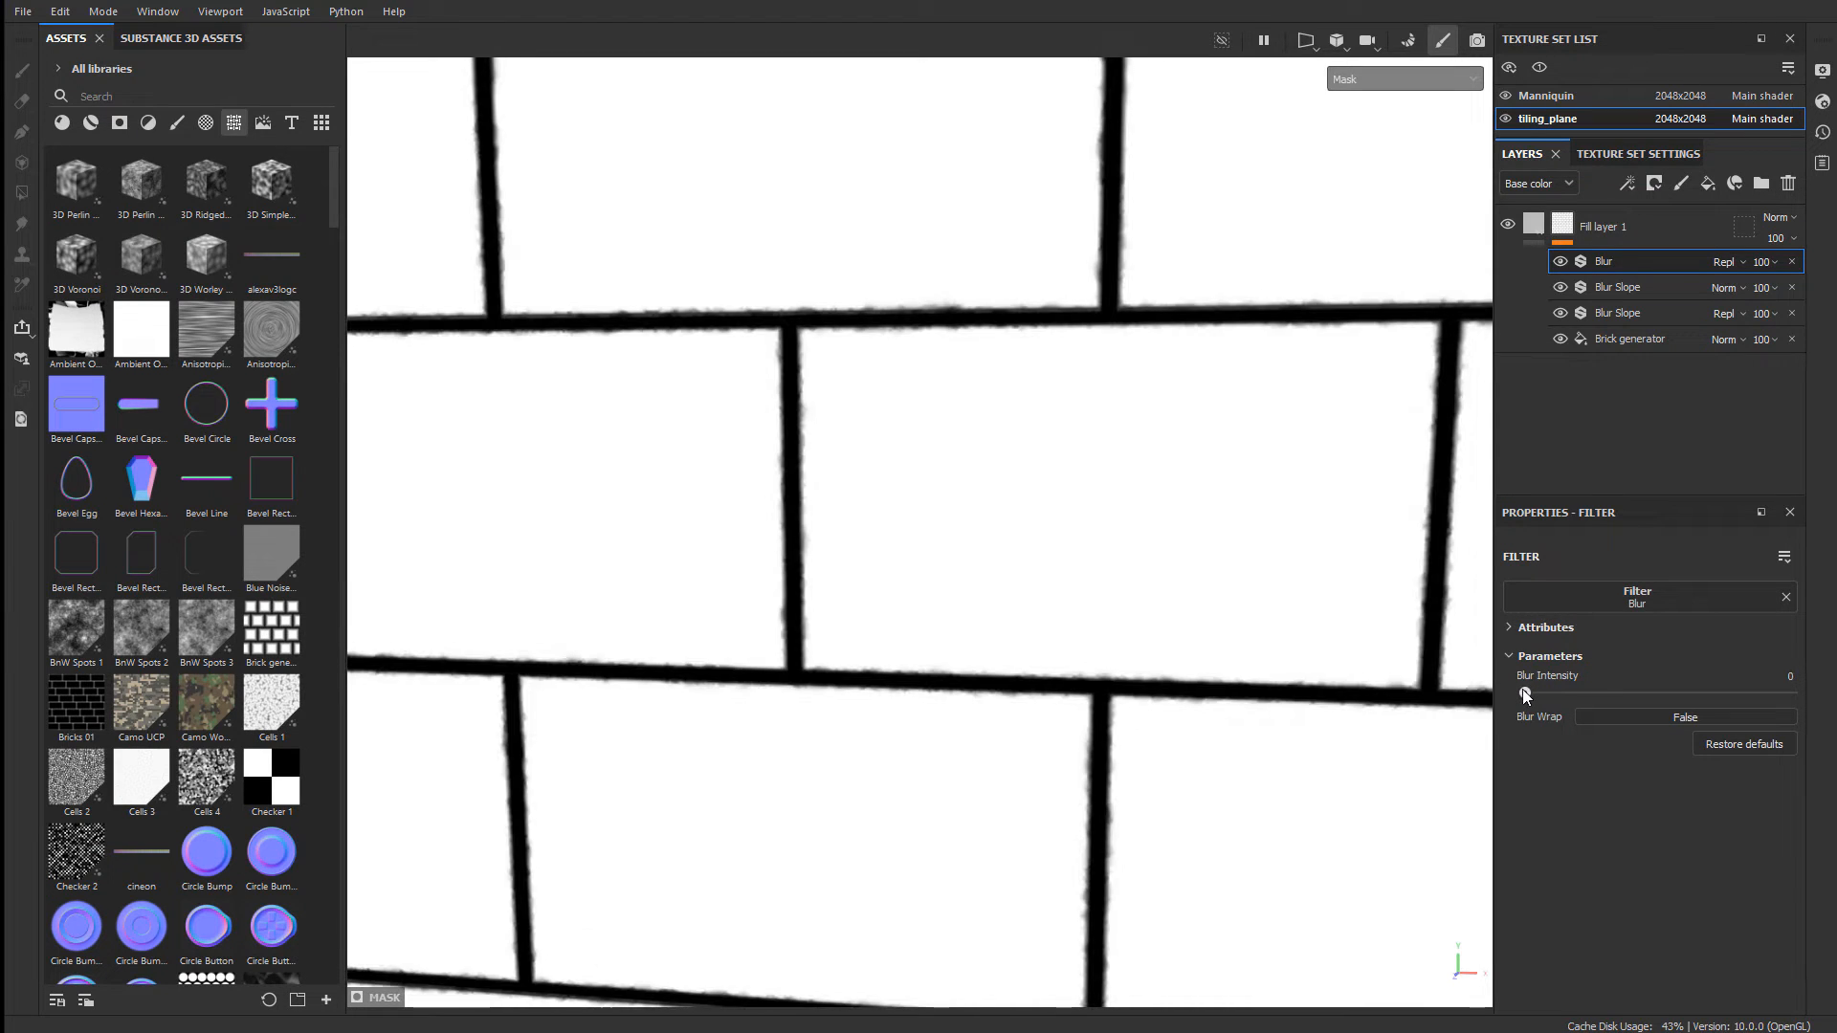
pyautogui.write('.1')
pyautogui.press('Return')
pyautogui.keyDown('alt'); pyautogui.moveTo(780, 357); pyautogui.dragTo(1072, 373, button='right'); pyautogui.keyUp('alt')
pyautogui.keyDown('alt'); pyautogui.moveTo(996, 353); pyautogui.dragTo(947, 322); pyautogui.keyUp('alt')
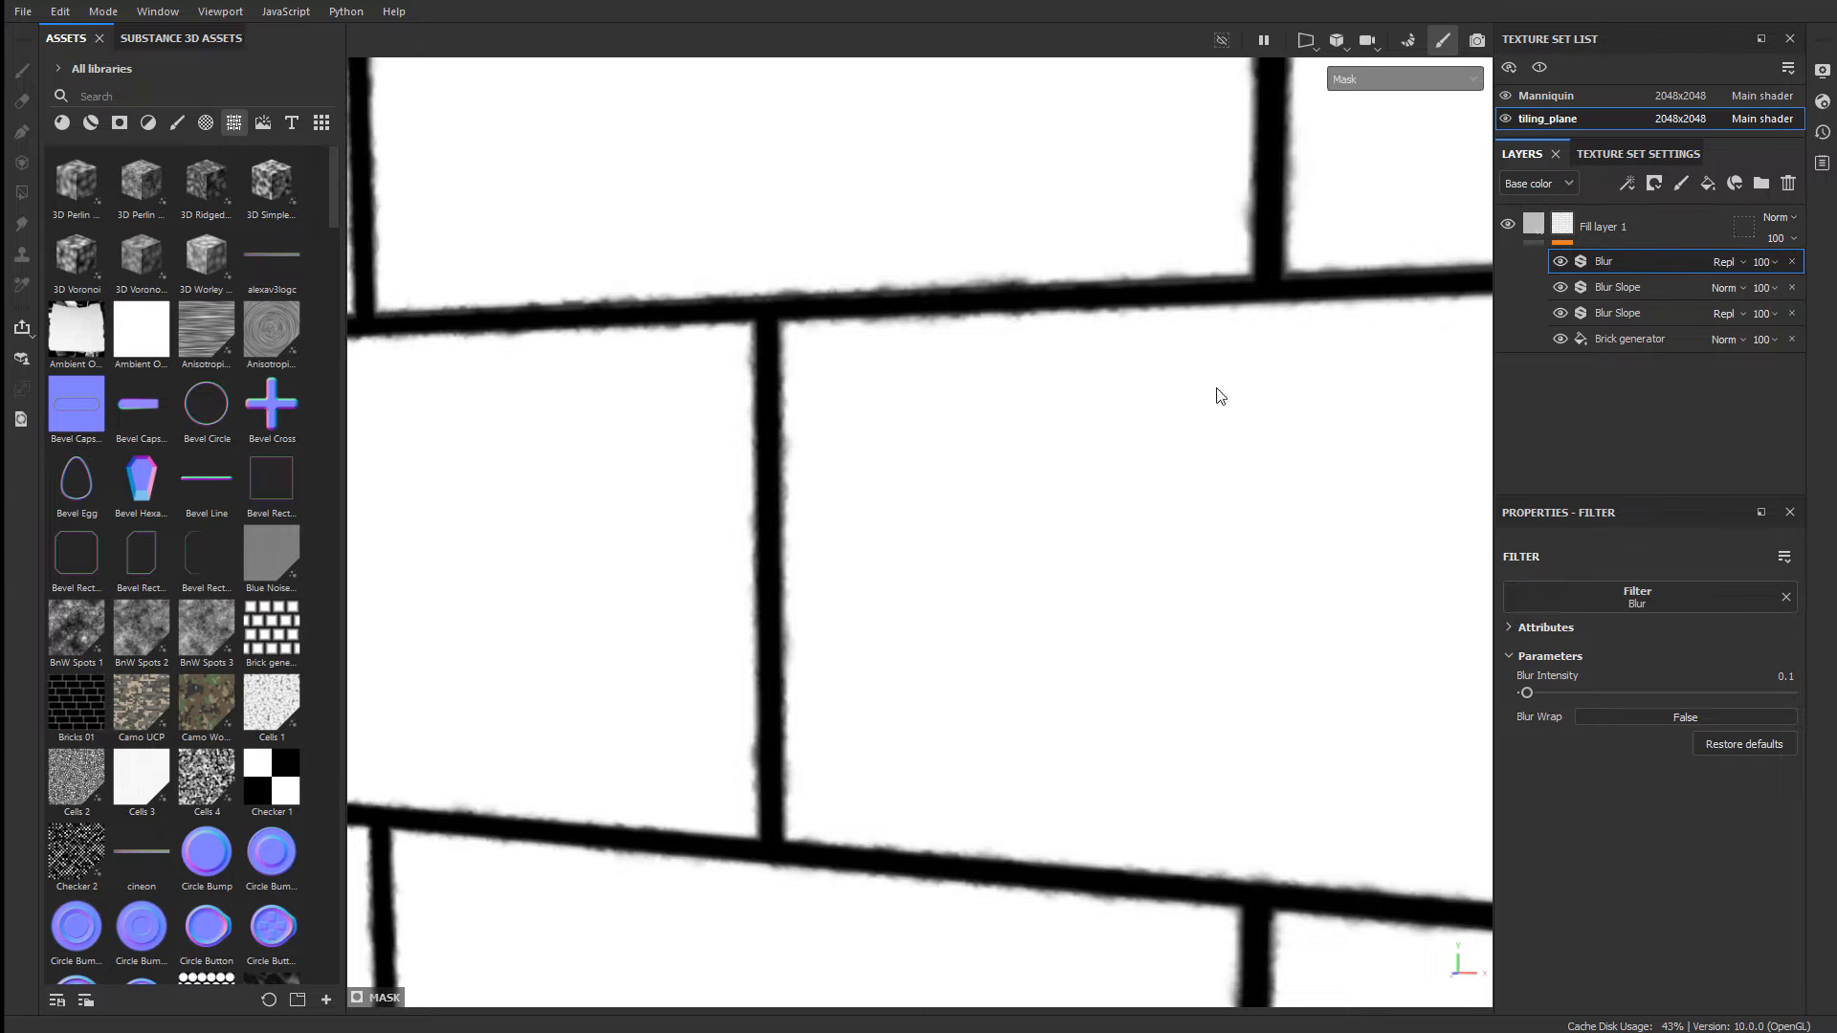
pyautogui.keyDown('alt'); pyautogui.moveTo(1218, 393); pyautogui.dragTo(524, 647, button='right'); pyautogui.keyUp('alt')
pyautogui.keyDown('alt'); pyautogui.moveTo(1162, 300); pyautogui.dragTo(734, 362, button='middle'); pyautogui.keyUp('alt')
pyautogui.keyDown('alt'); pyautogui.moveTo(735, 362); pyautogui.dragTo(916, 375, button='right'); pyautogui.keyUp('alt')
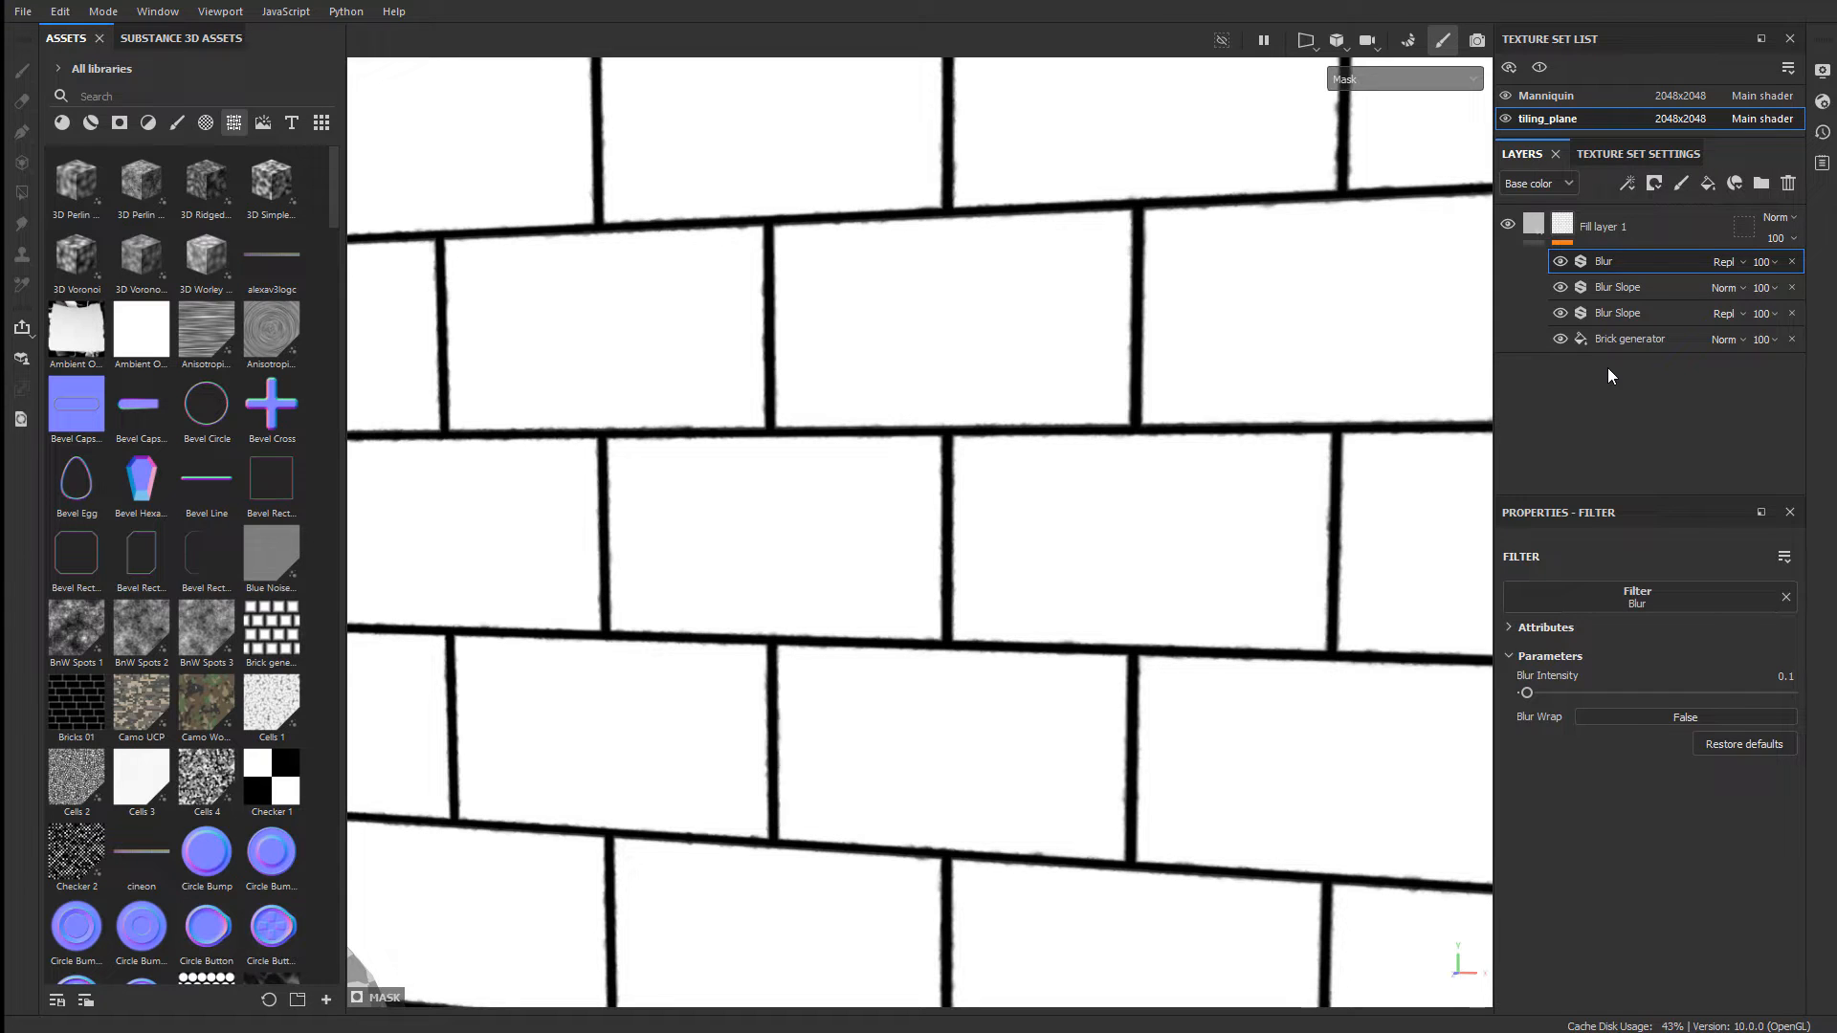
# - Add an anchor point on top of the fill layer's mask stack and name it Brick Painted Anchor
pyautogui.rightClick(1562, 221)
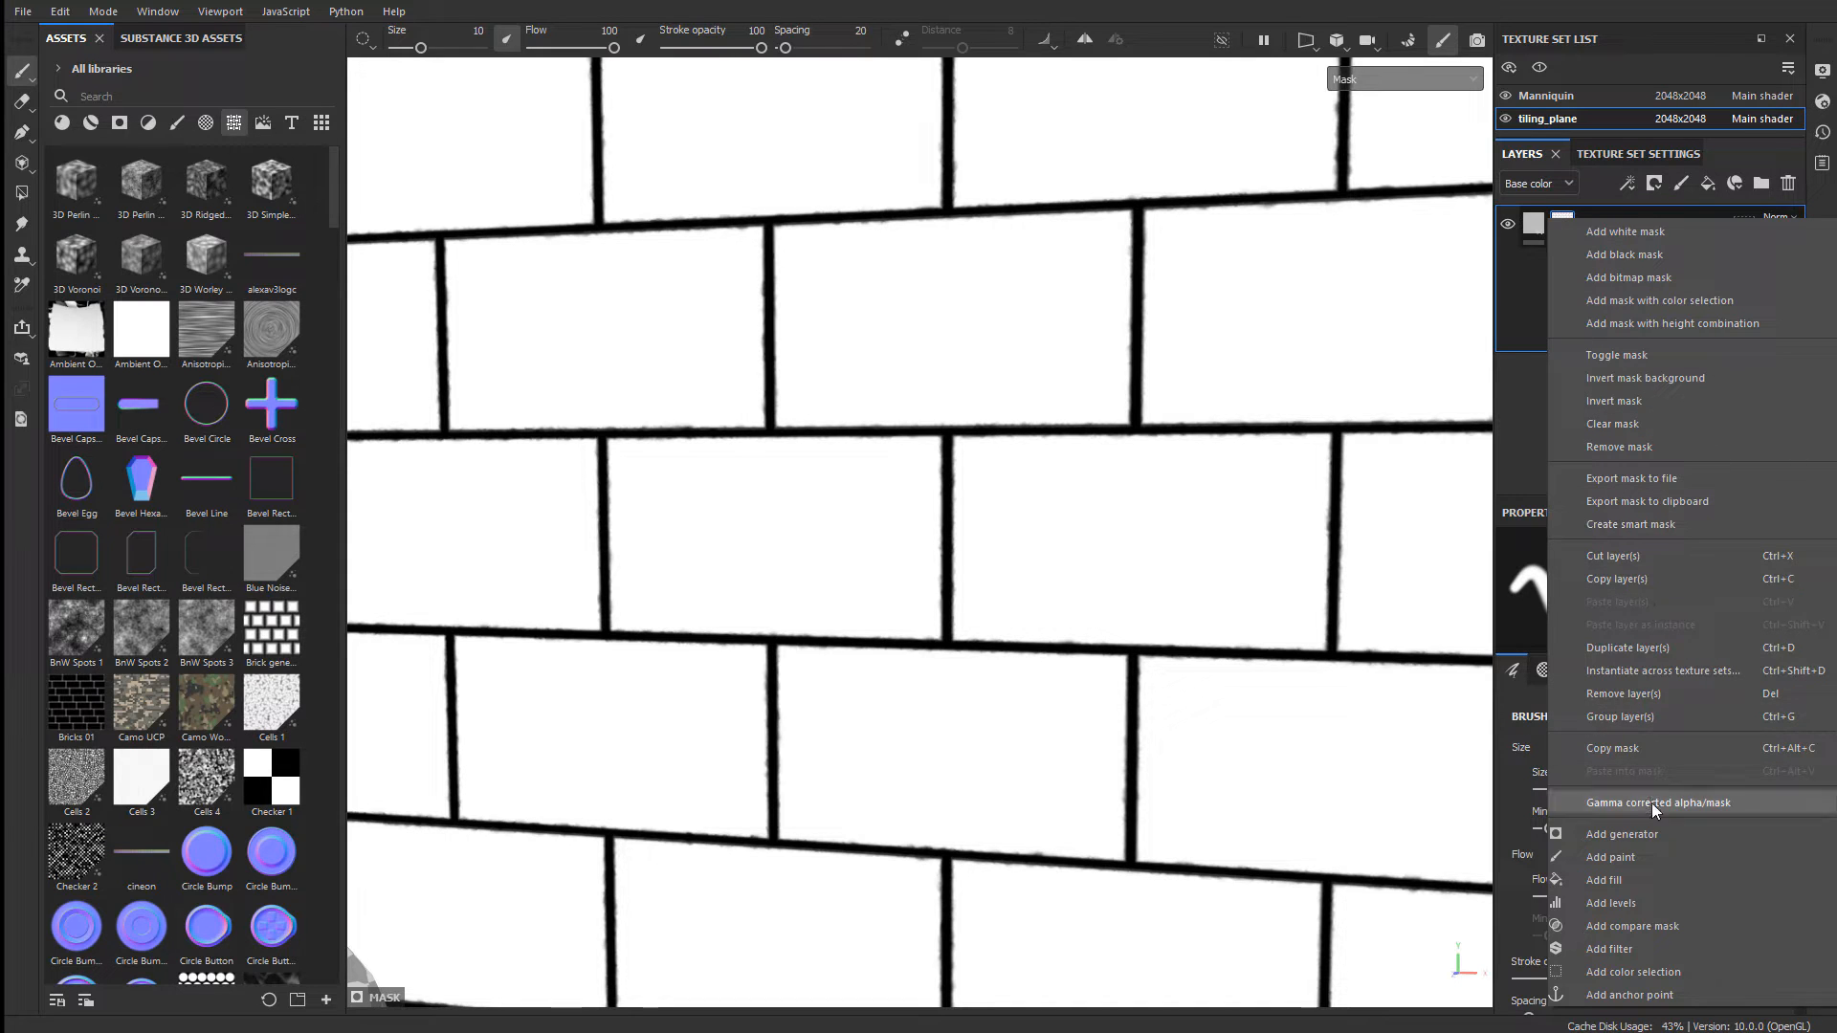
pyautogui.click(1619, 997)
pyautogui.doubleClick(1631, 264)
pyautogui.write('Bric')
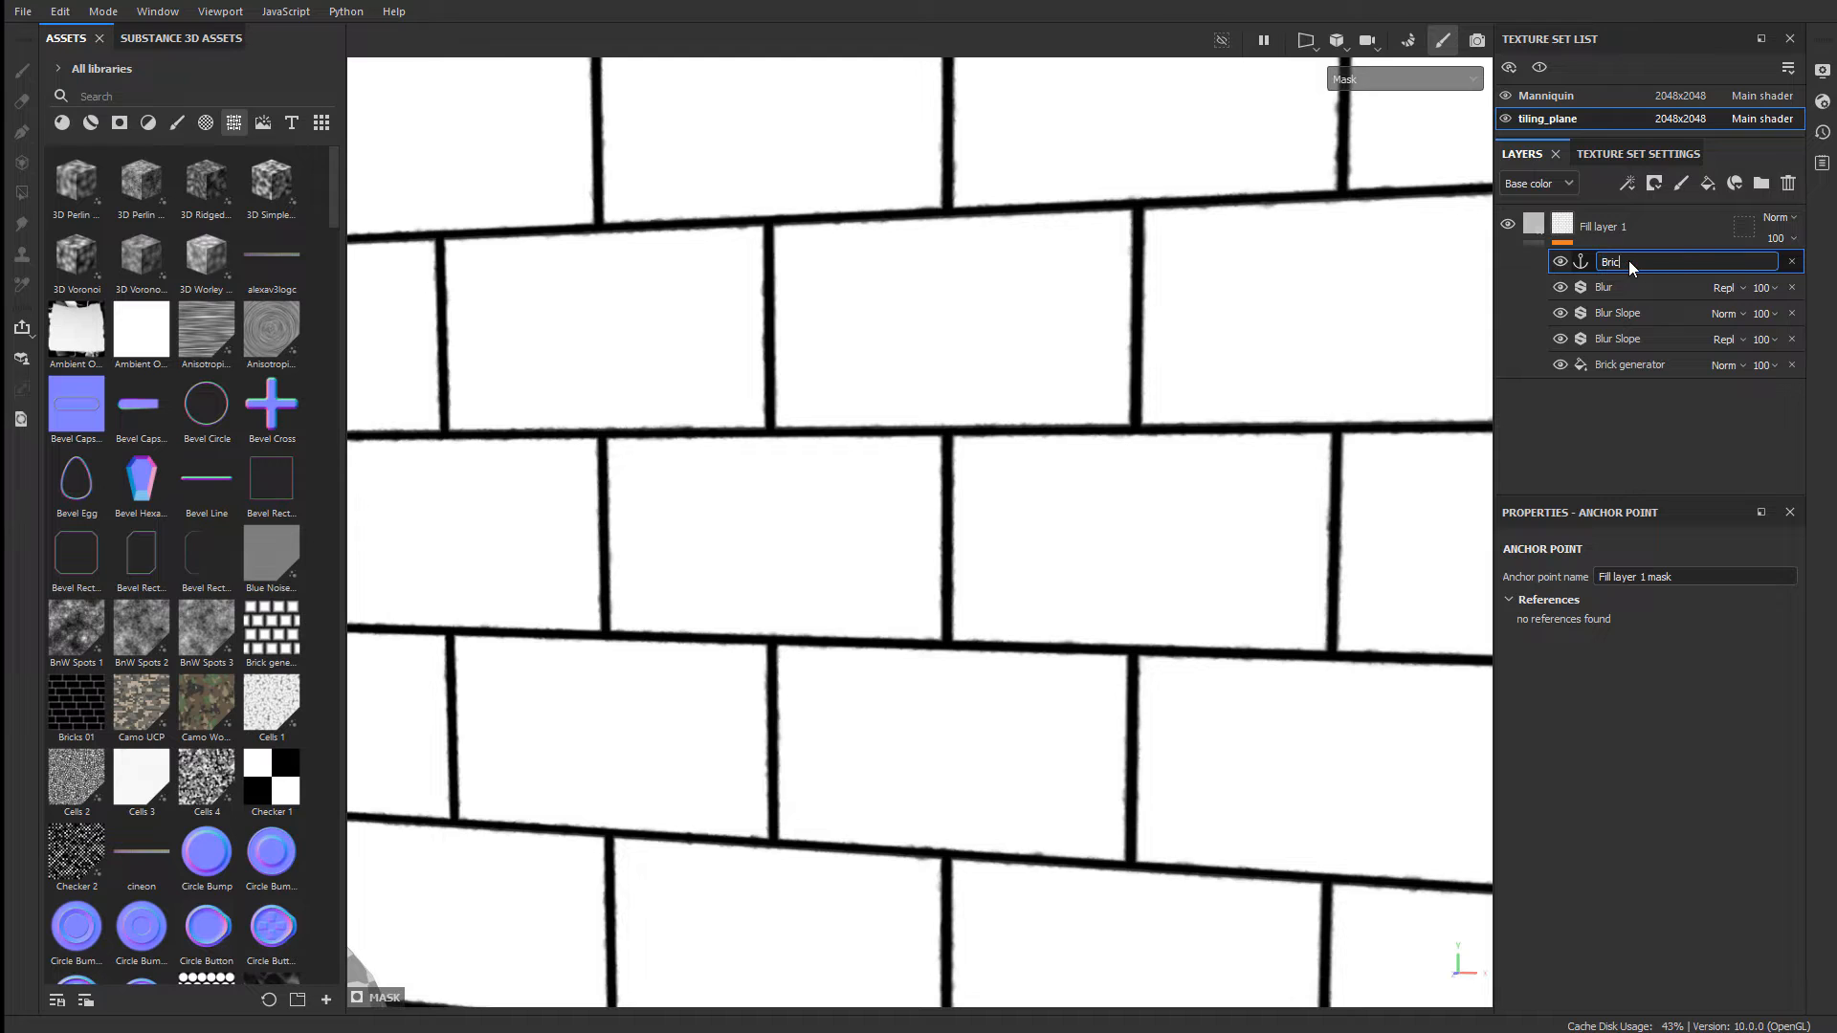
pyautogui.write('k Painted Ancho')
pyautogui.write('r')
pyautogui.press('Return')
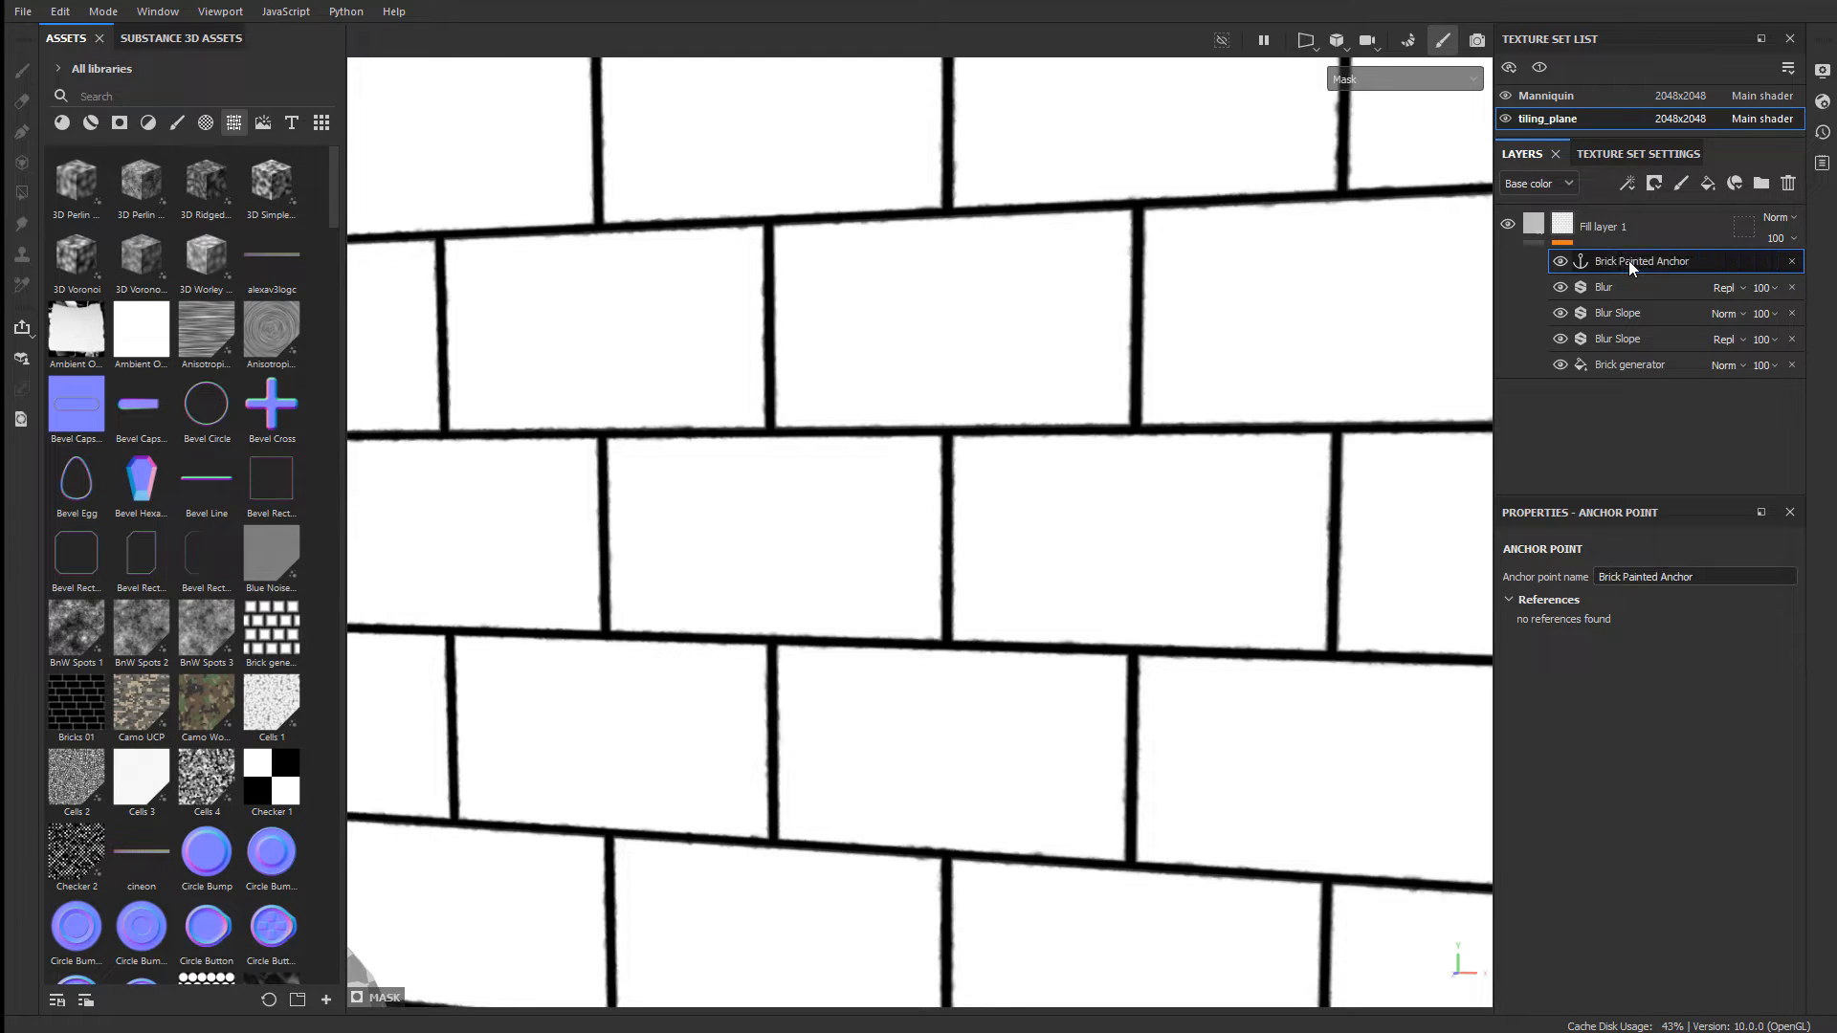
# - Rename the fill layer with the brick mask as Brick Painted Mask
pyautogui.doubleClick(1592, 227)
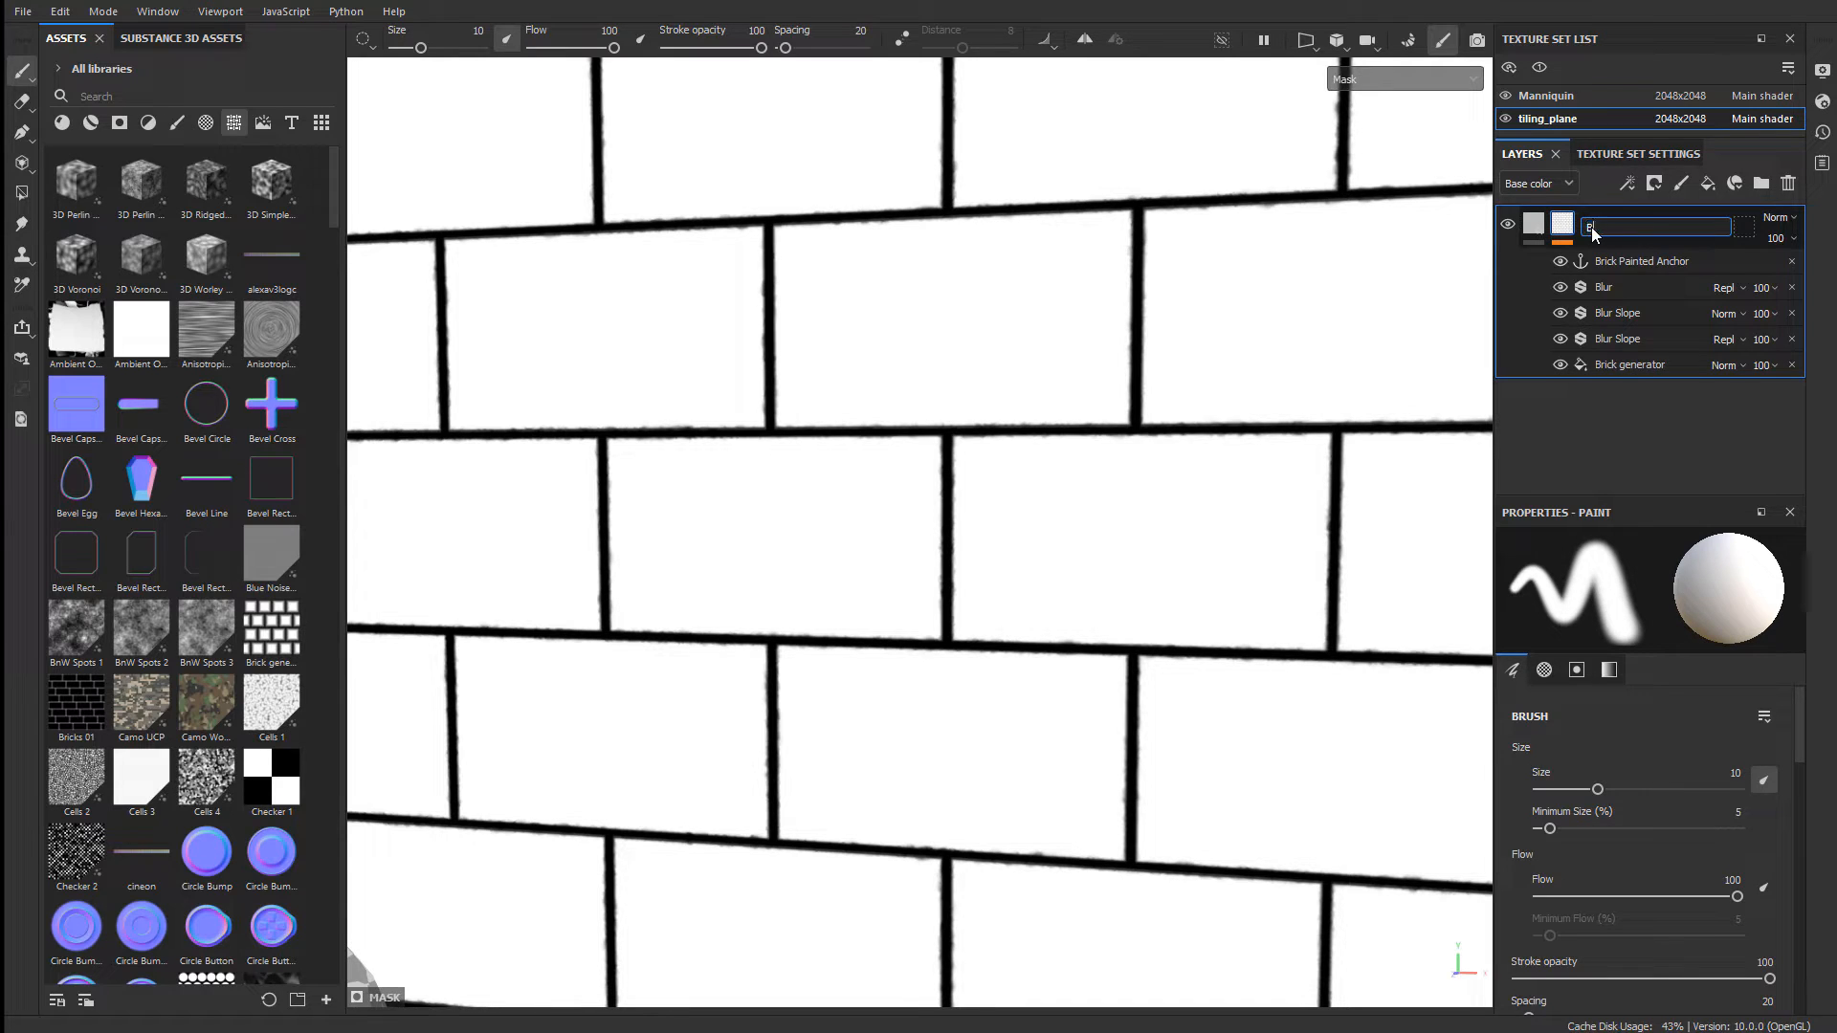
pyautogui.write('Brick Painted Mask')
pyautogui.press('Return')
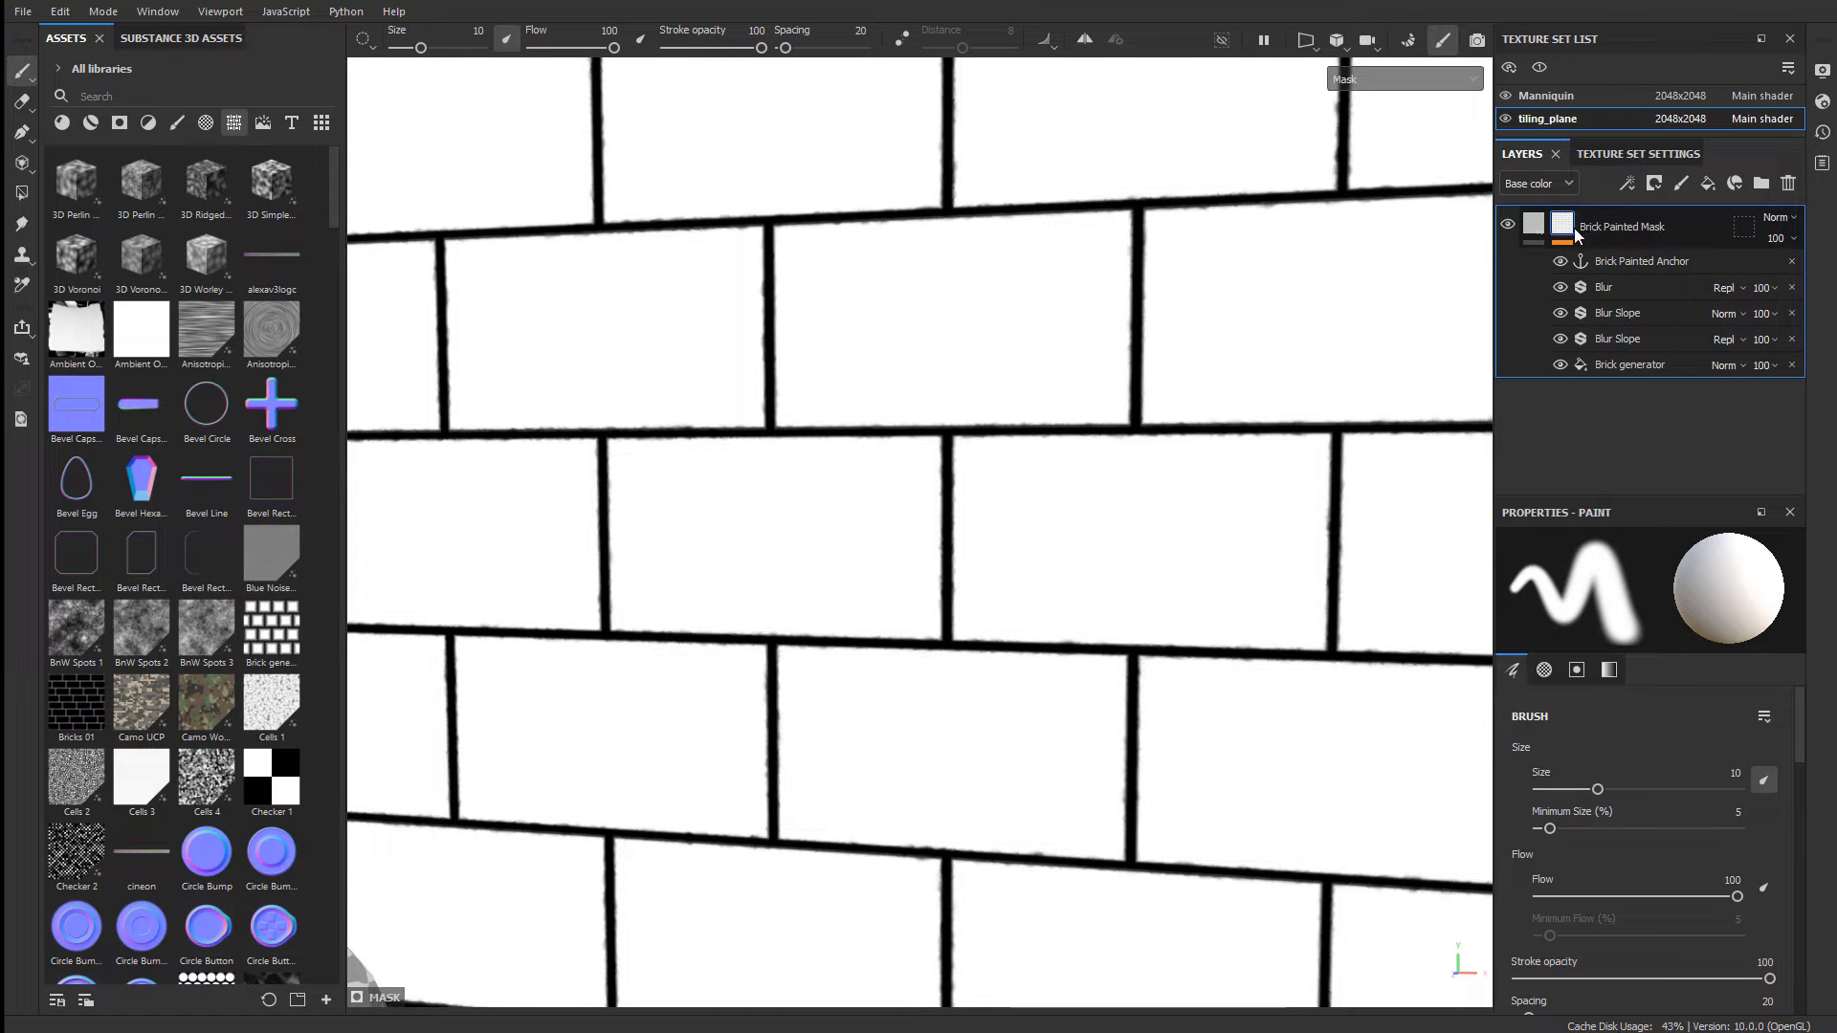
# - Switch the viewport display from the mask to the full Material view
pyautogui.click(1411, 244)
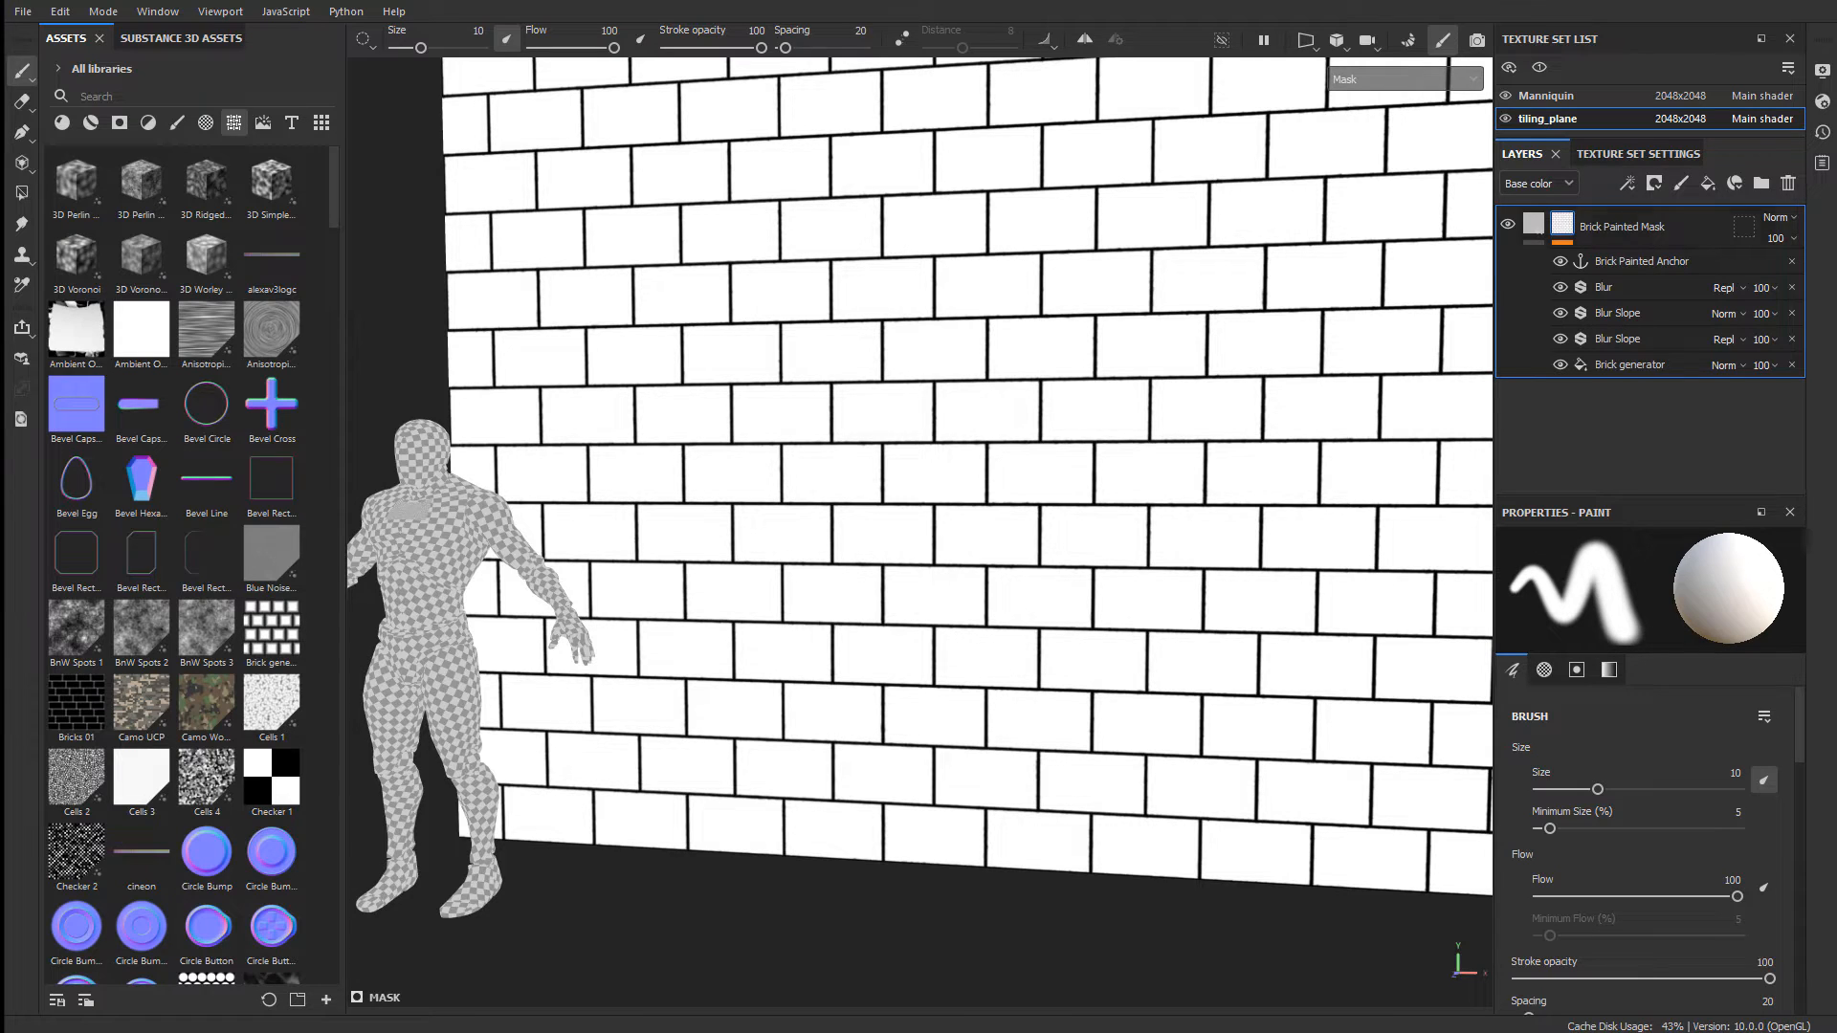
pyautogui.click(1381, 78)
pyautogui.click(1370, 123)
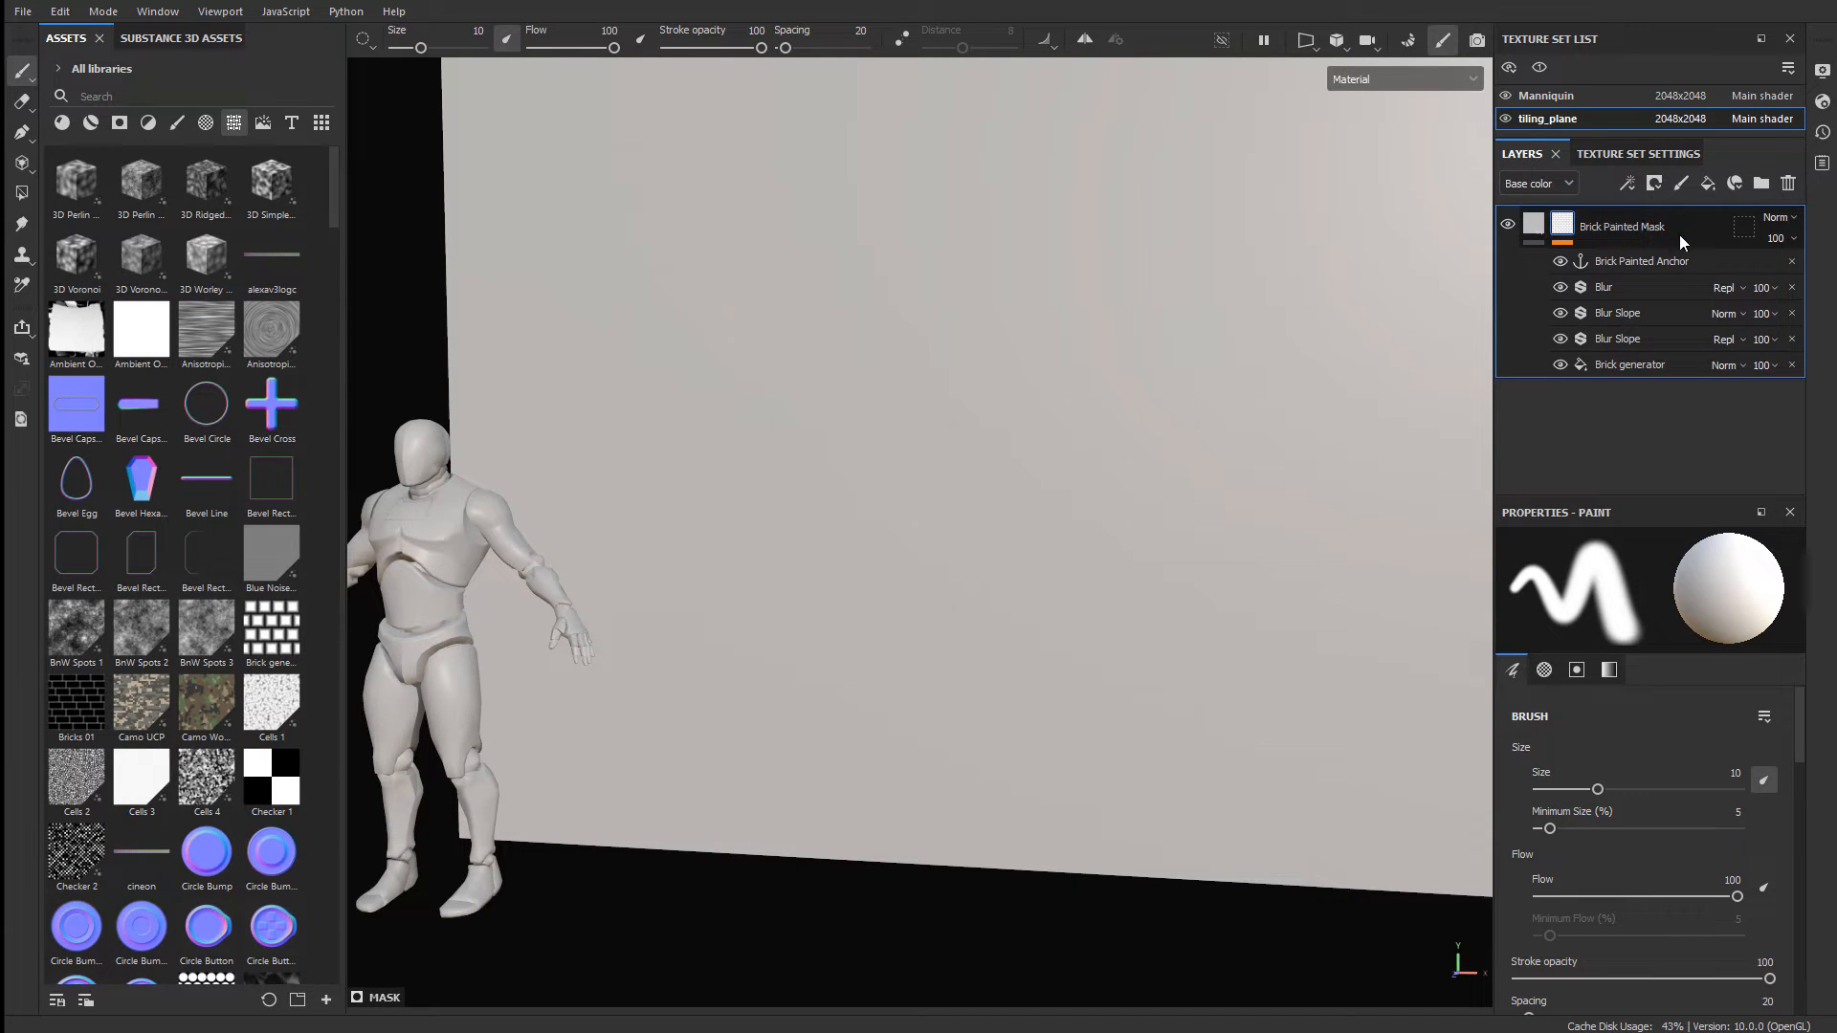
# - Create a folder above the Brick Painted Mask layer and name it Painted Bricks
pyautogui.click(1762, 183)
pyautogui.doubleClick(1592, 227)
pyautogui.write('Pain')
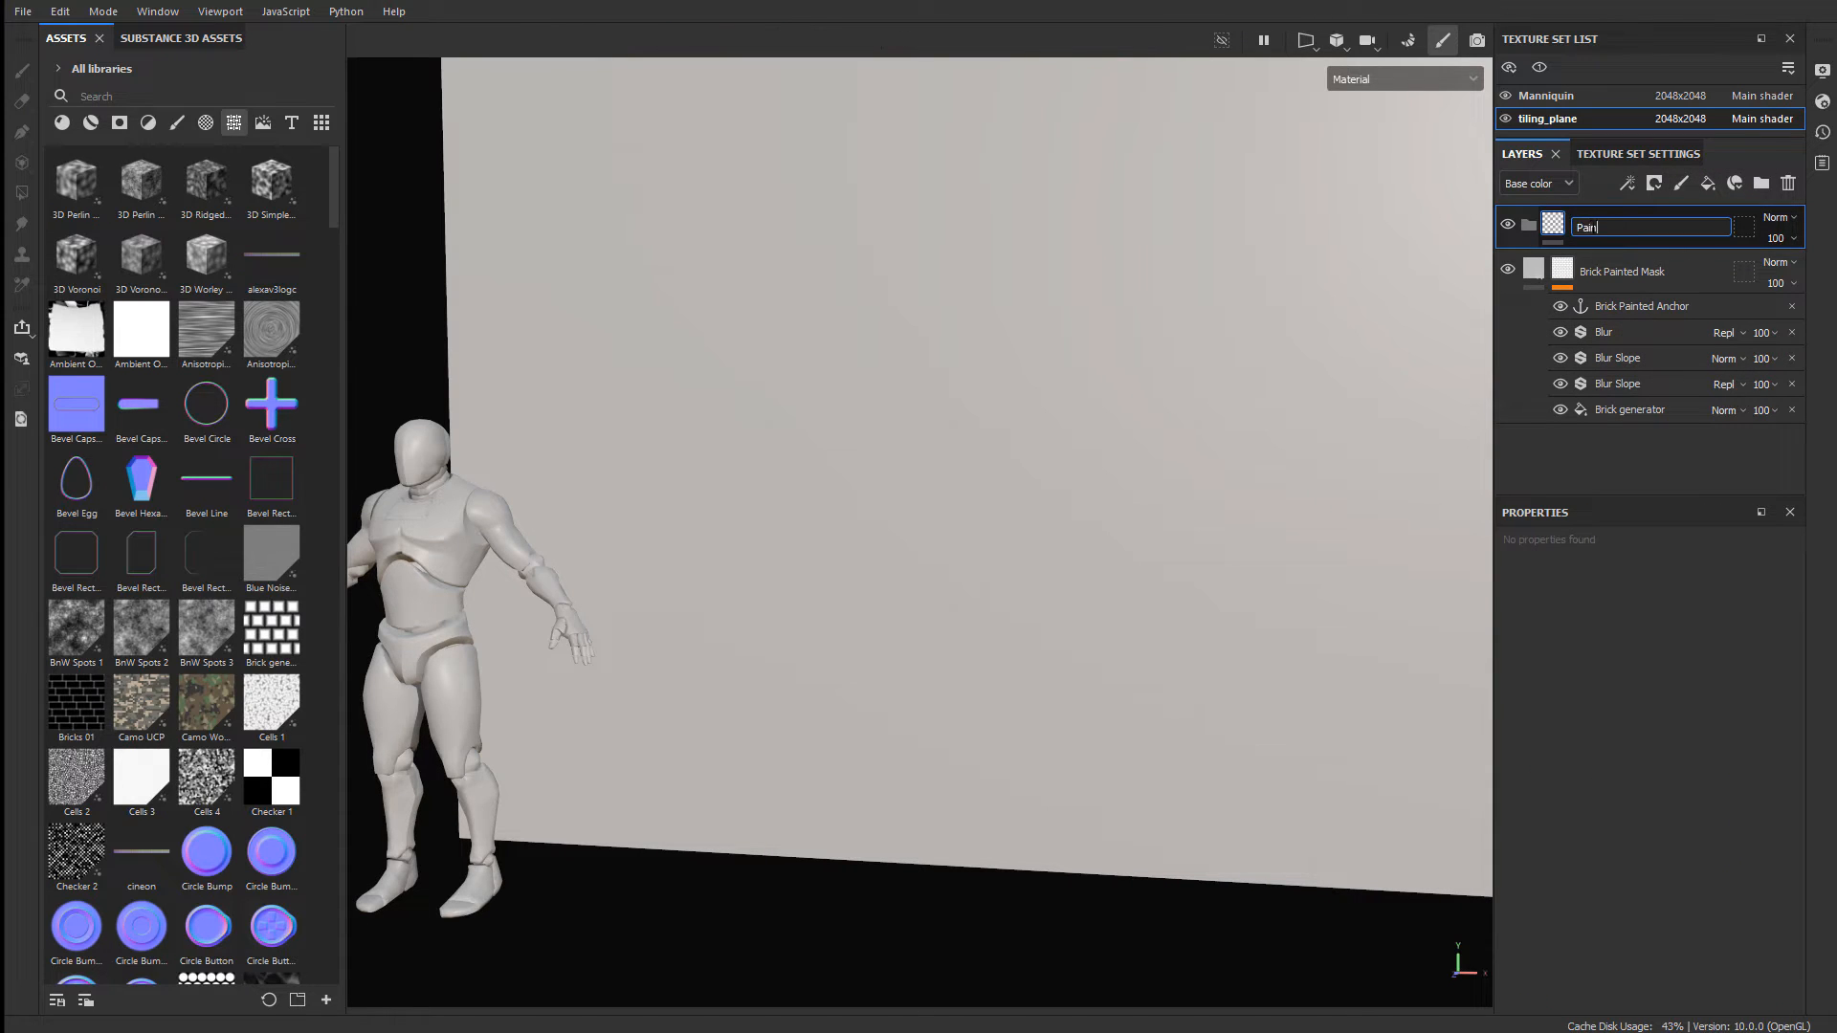
pyautogui.write('ted Bricks')
pyautogui.press('Return')
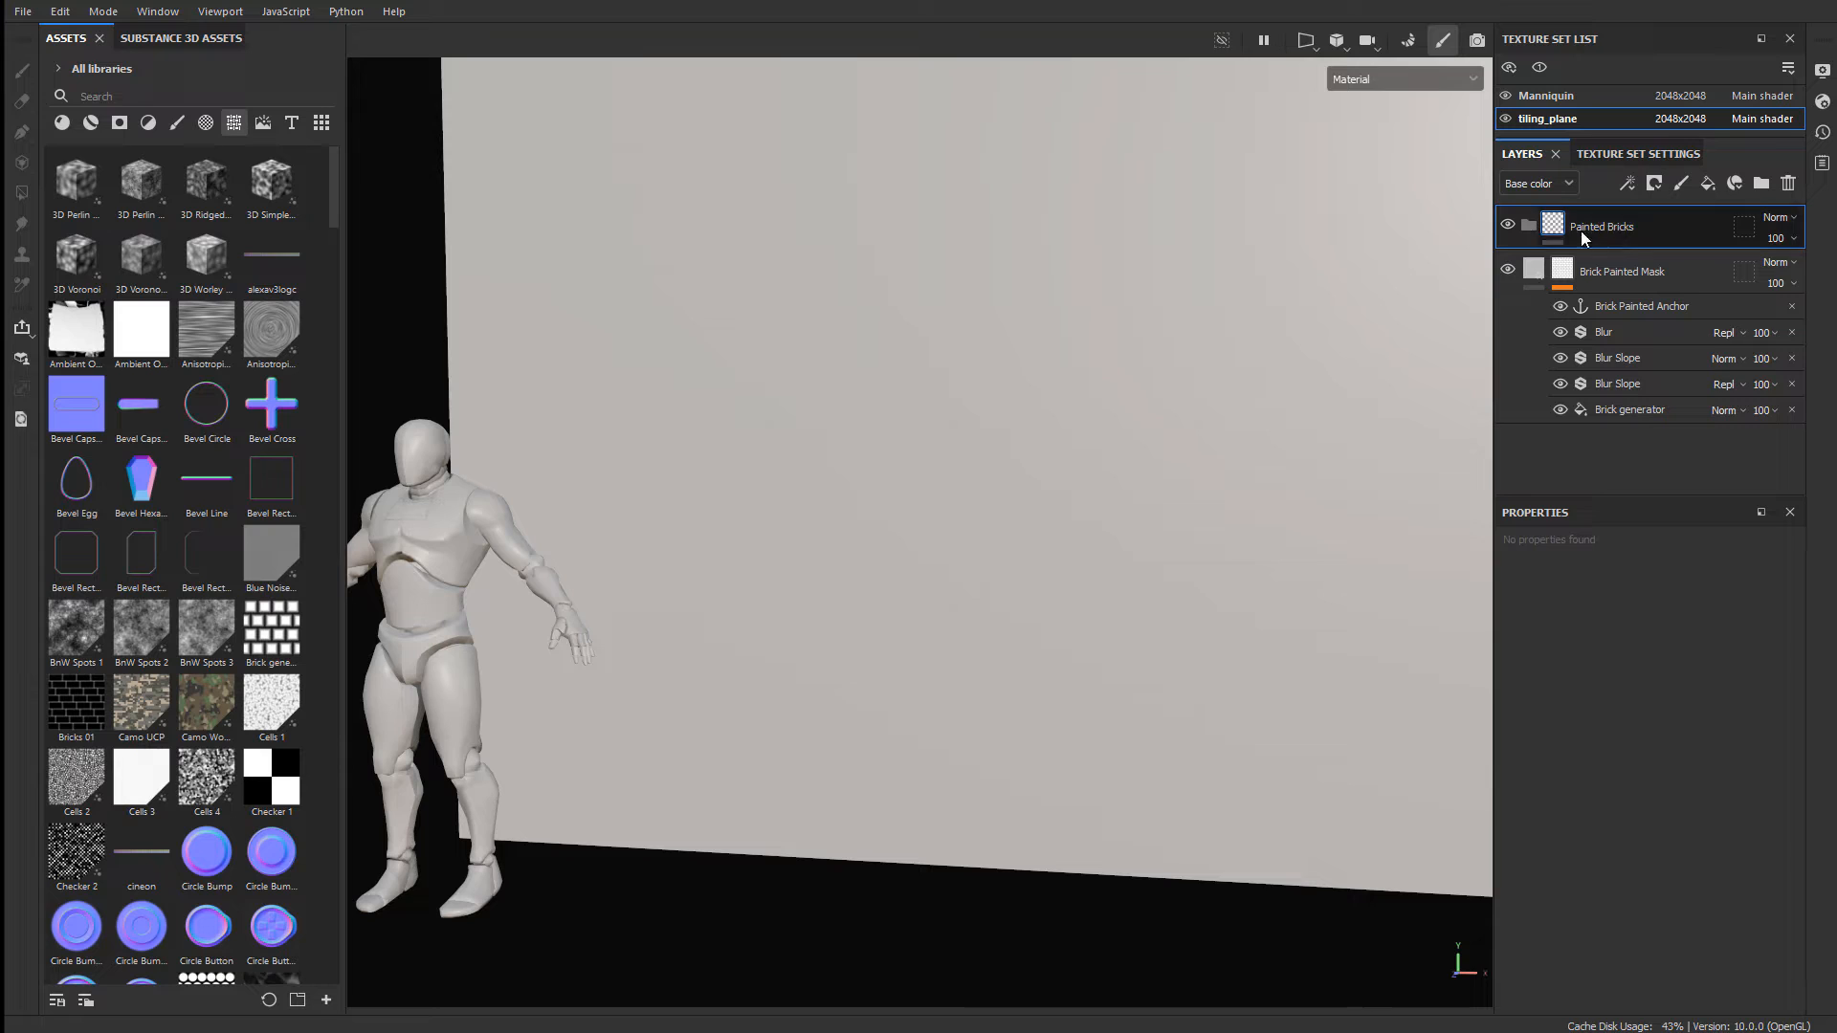
# - Add a fill layer inside the Painted Bricks folder and name it Painted Brick
pyautogui.click(1707, 184)
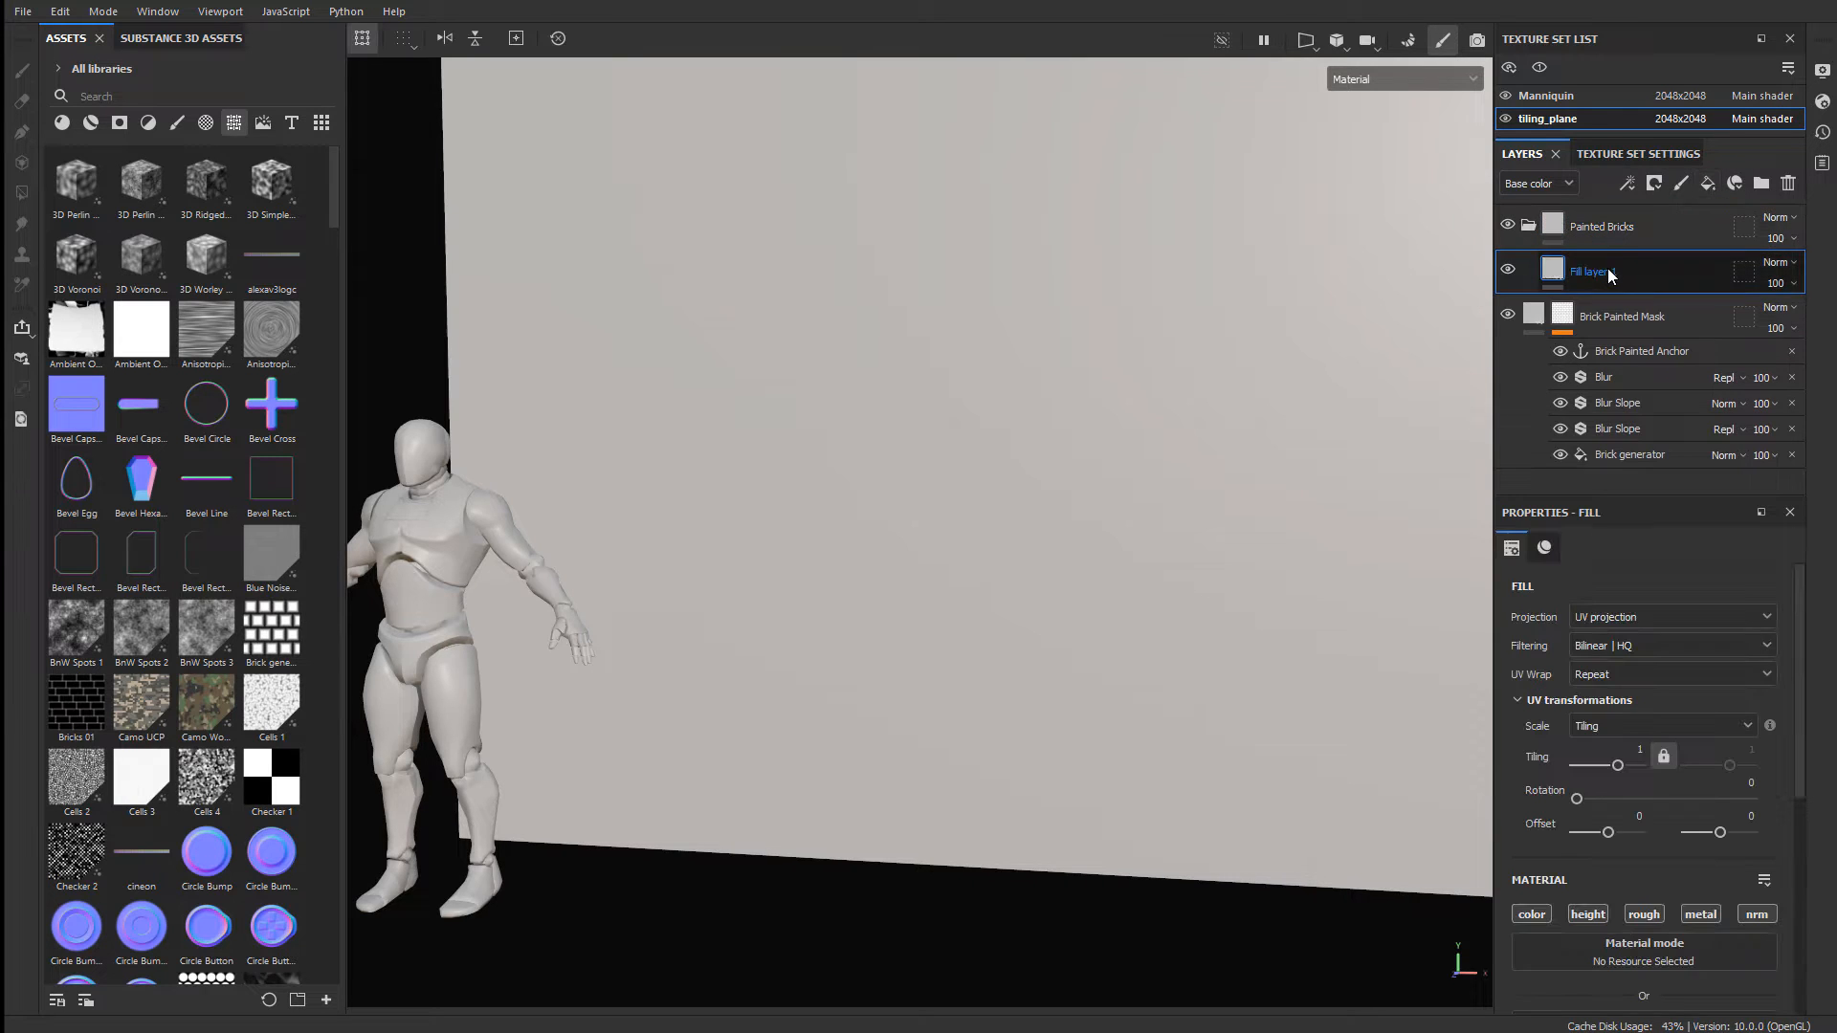
pyautogui.doubleClick(1594, 273)
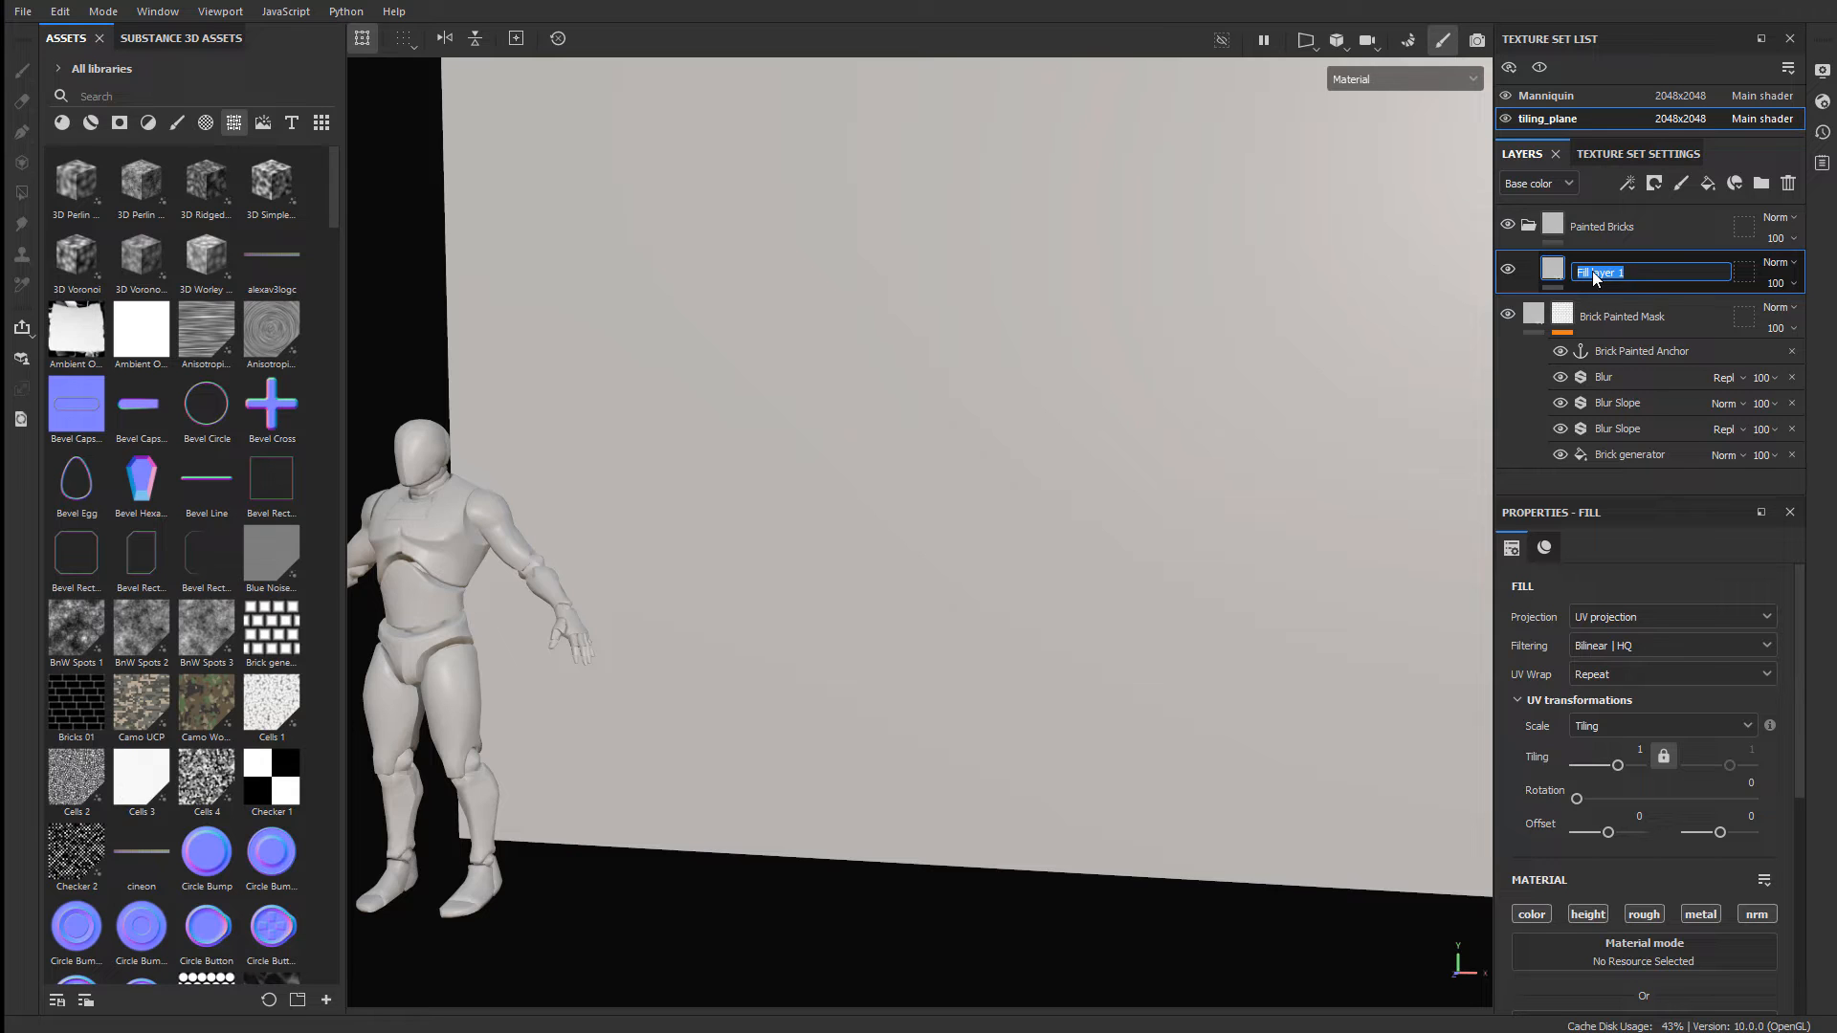
pyautogui.write('Painted Brick')
pyautogui.press('Return')
# - Set the Painted Brick layer's base color to the light grey E7E7E7
pyautogui.scroll(-4, 1673, 605)
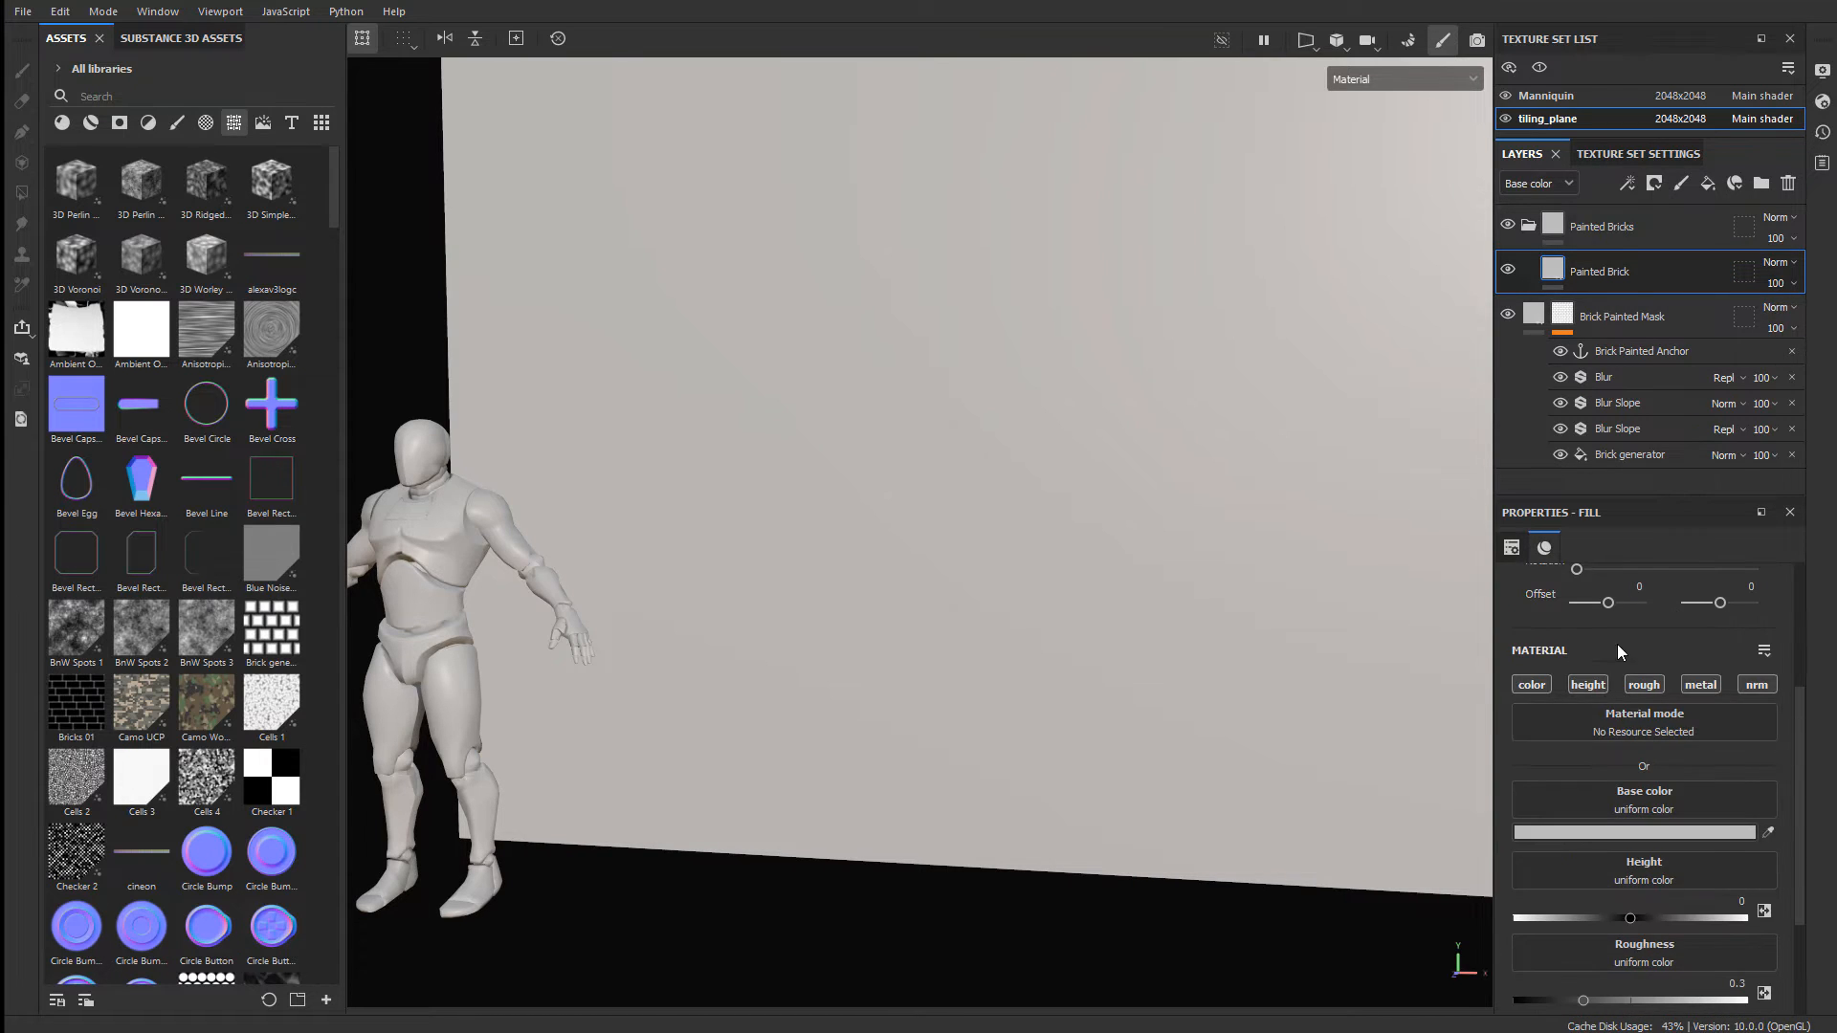
pyautogui.click(1622, 830)
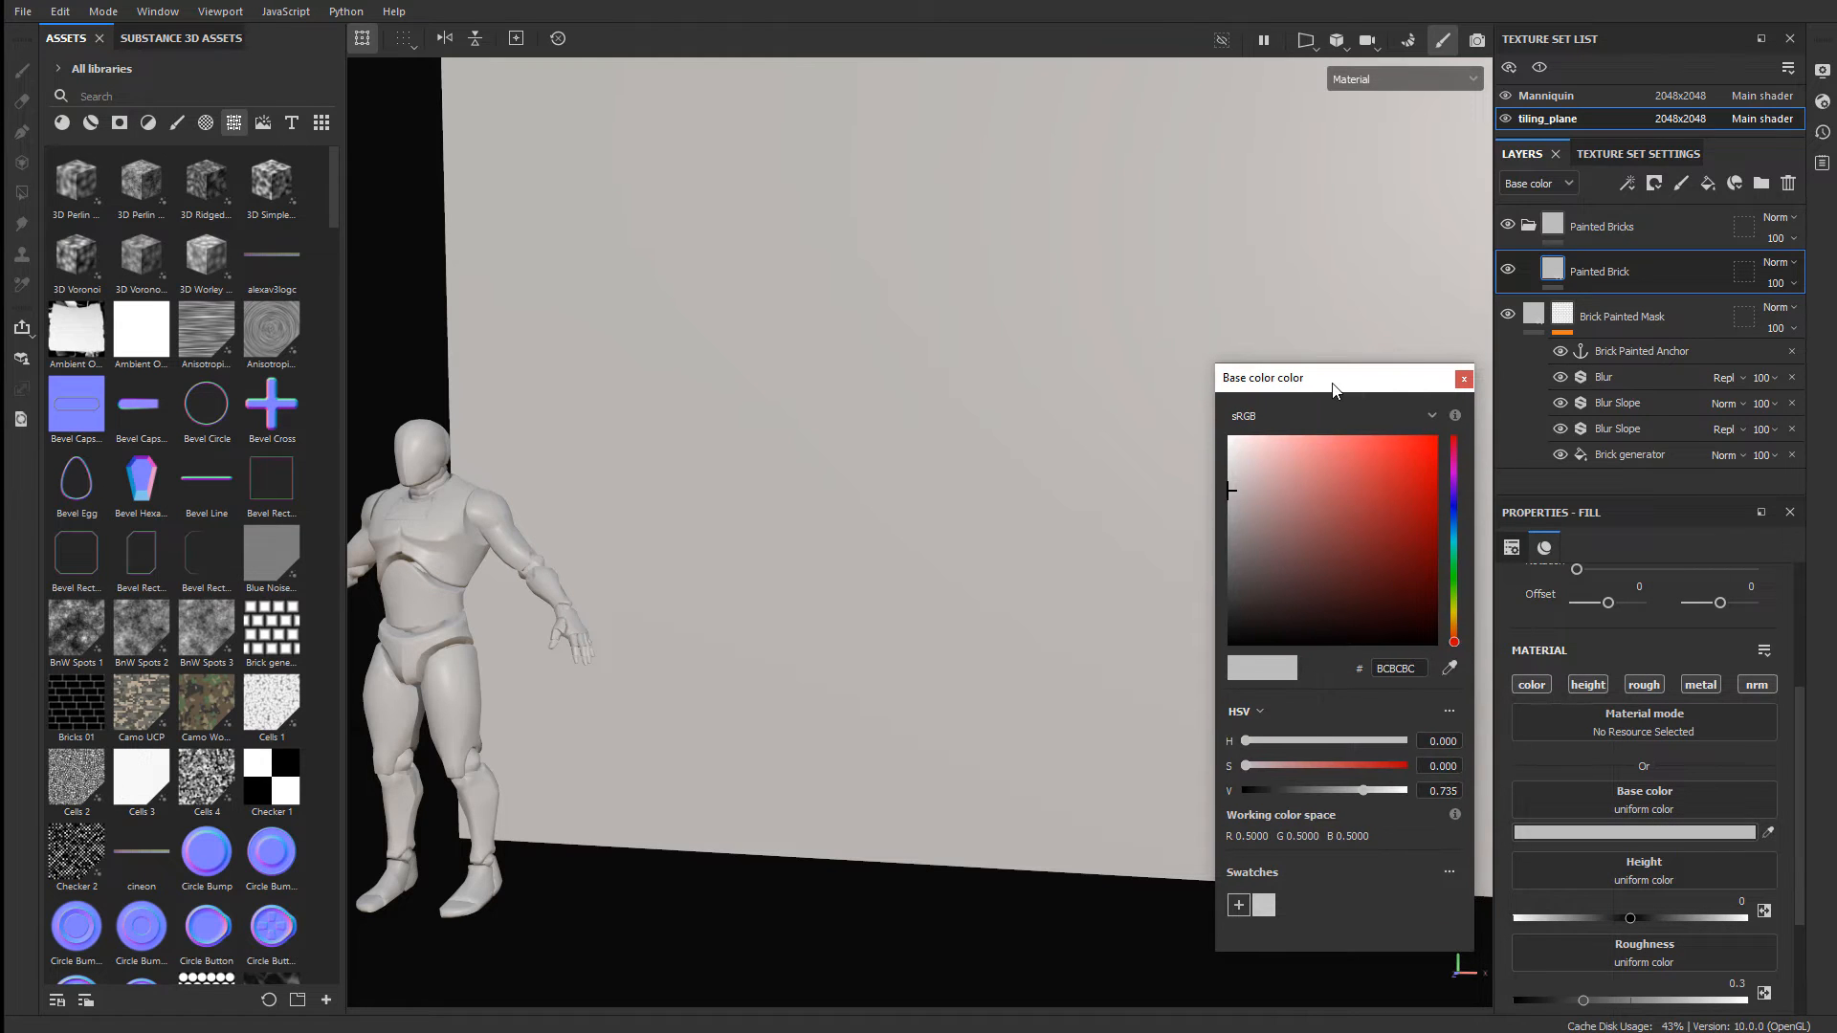
pyautogui.moveTo(1232, 459); pyautogui.dragTo(1219, 459)
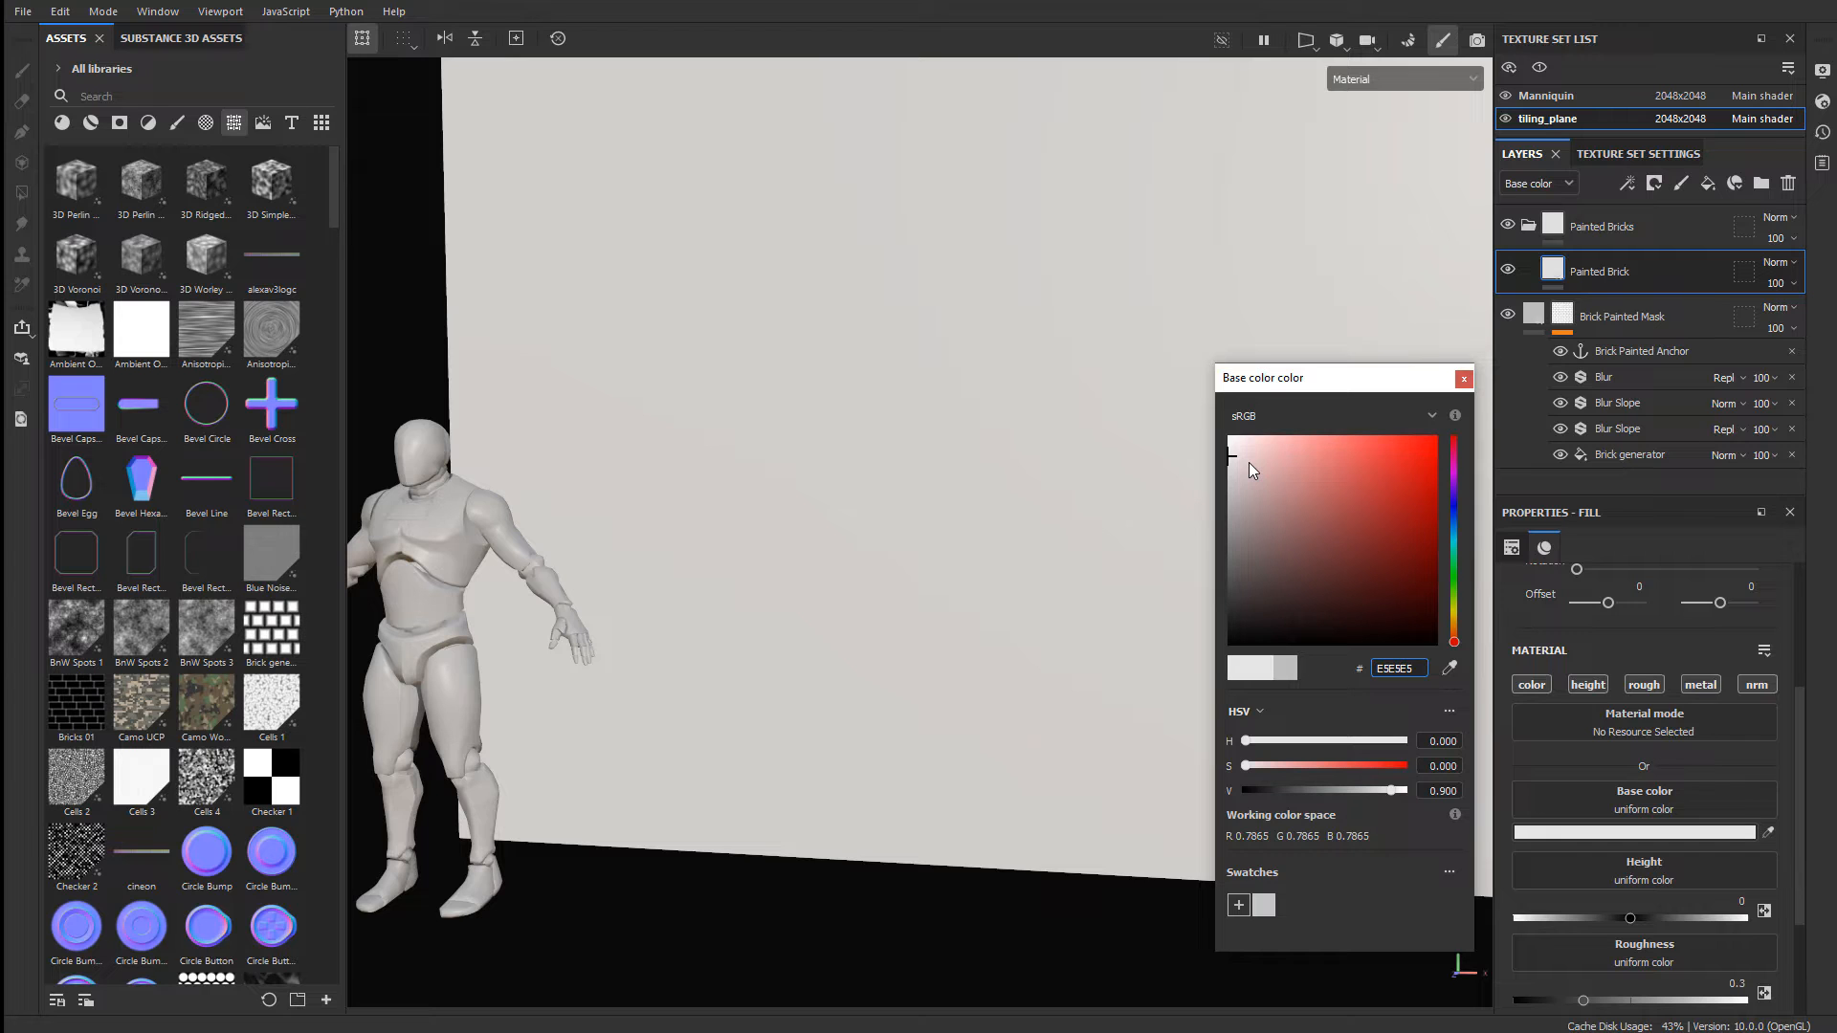
pyautogui.moveTo(1228, 467)
pyautogui.mouseDown()
pyautogui.moveTo(1210, 507)
pyautogui.moveTo(1198, 456)
pyautogui.mouseUp()
pyautogui.click(1197, 456)
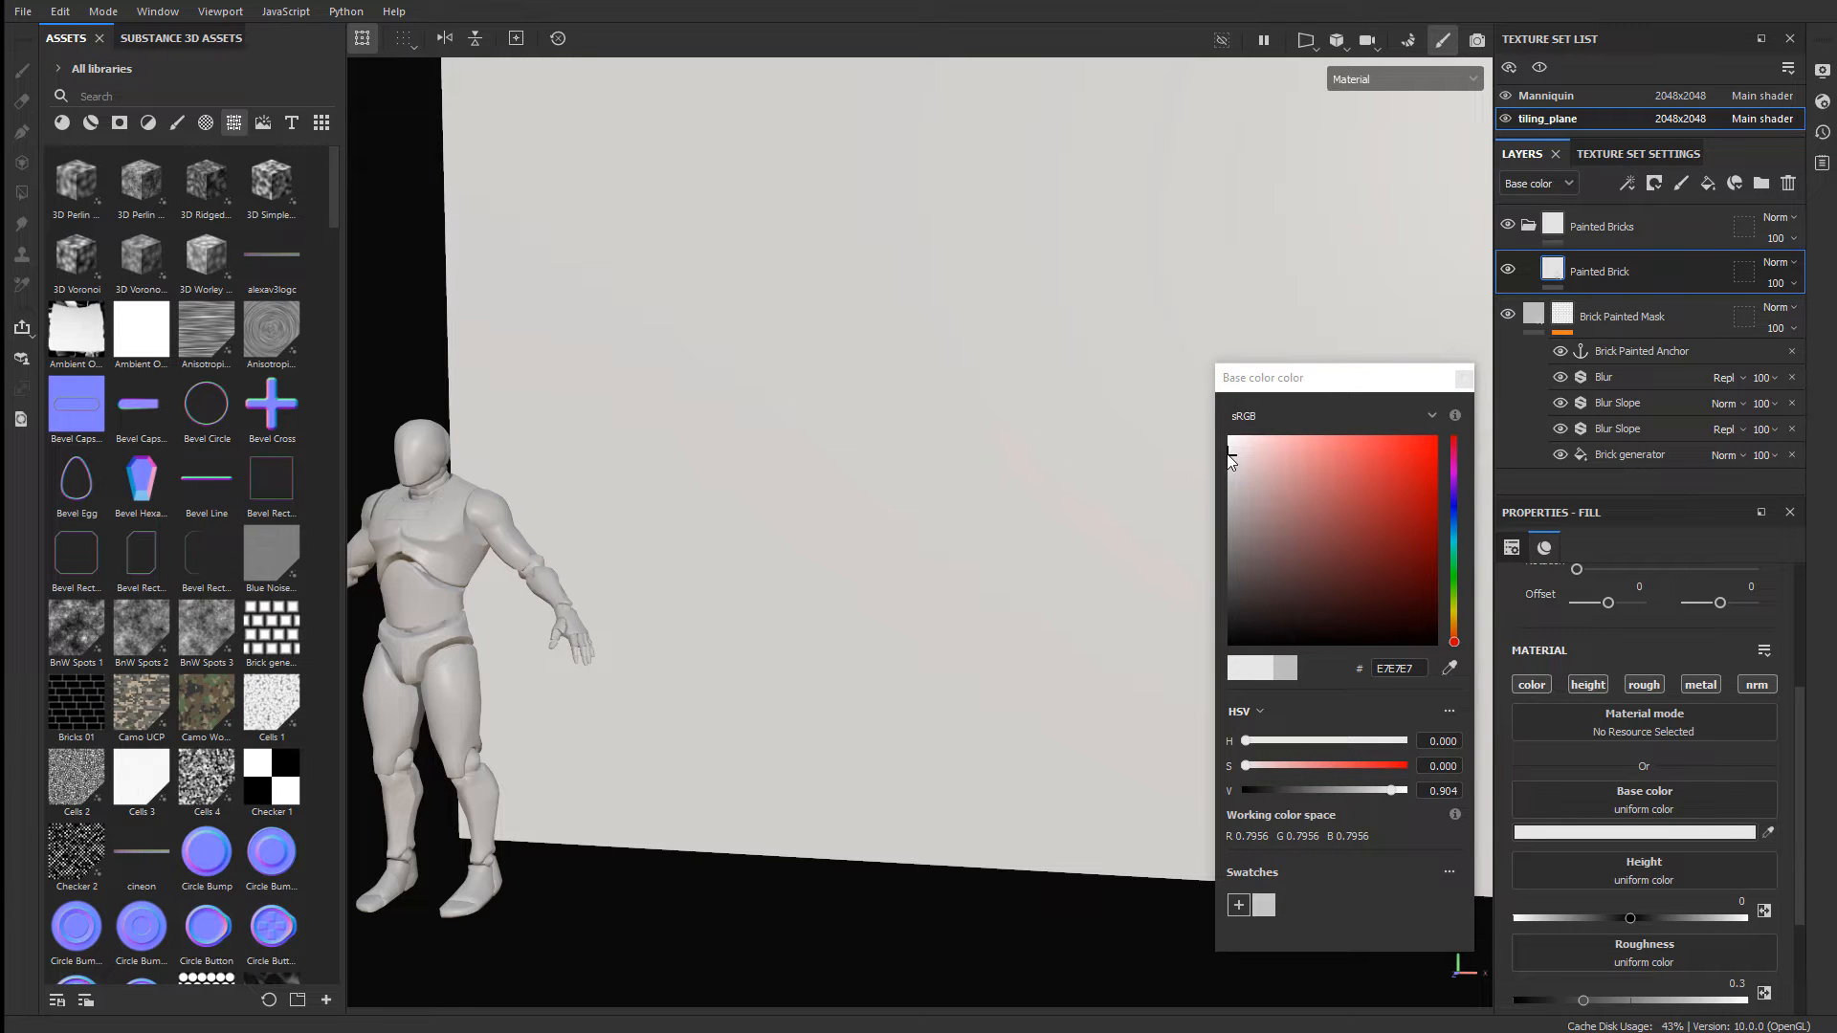
# - Set the Painted Brick layer's base color to the slightly darker light grey DBDBDB
pyautogui.moveTo(1230, 461); pyautogui.dragTo(1384, 475)
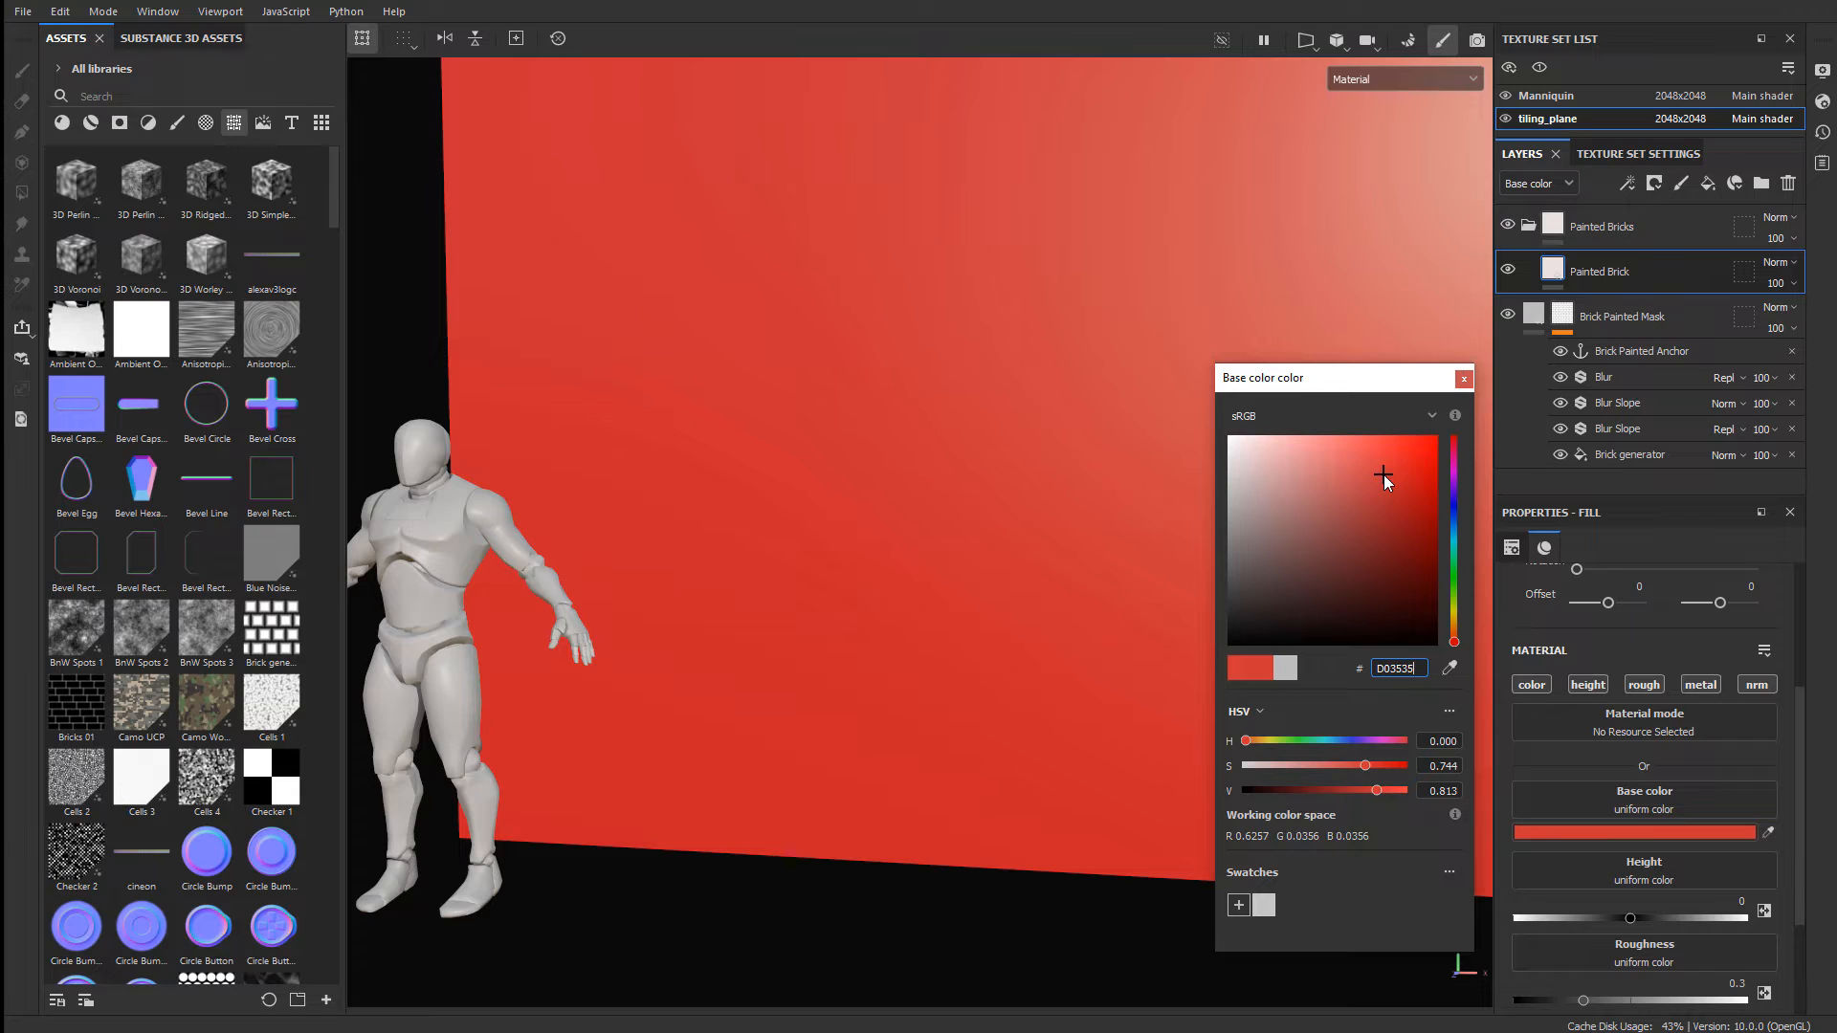
pyautogui.moveTo(1383, 475); pyautogui.dragTo(1383, 480)
pyautogui.moveTo(1385, 479); pyautogui.dragTo(1177, 465)
pyautogui.click(1177, 465)
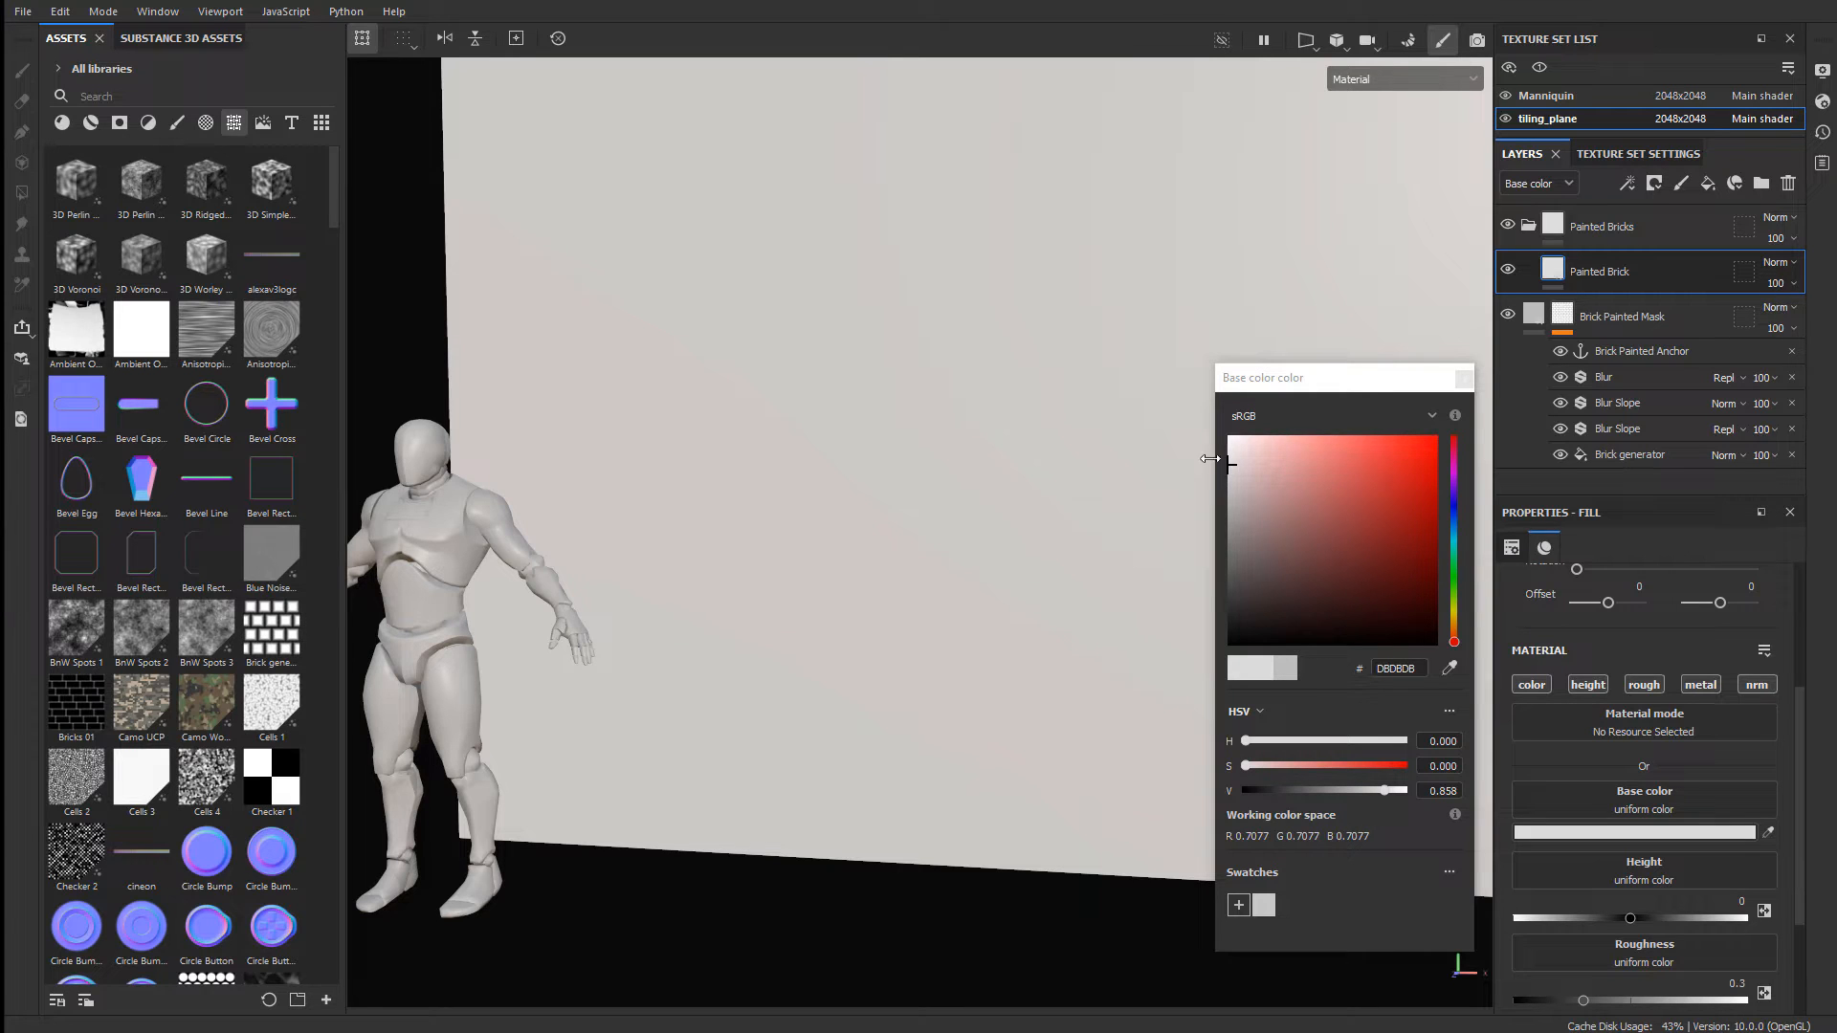
pyautogui.click(1224, 466)
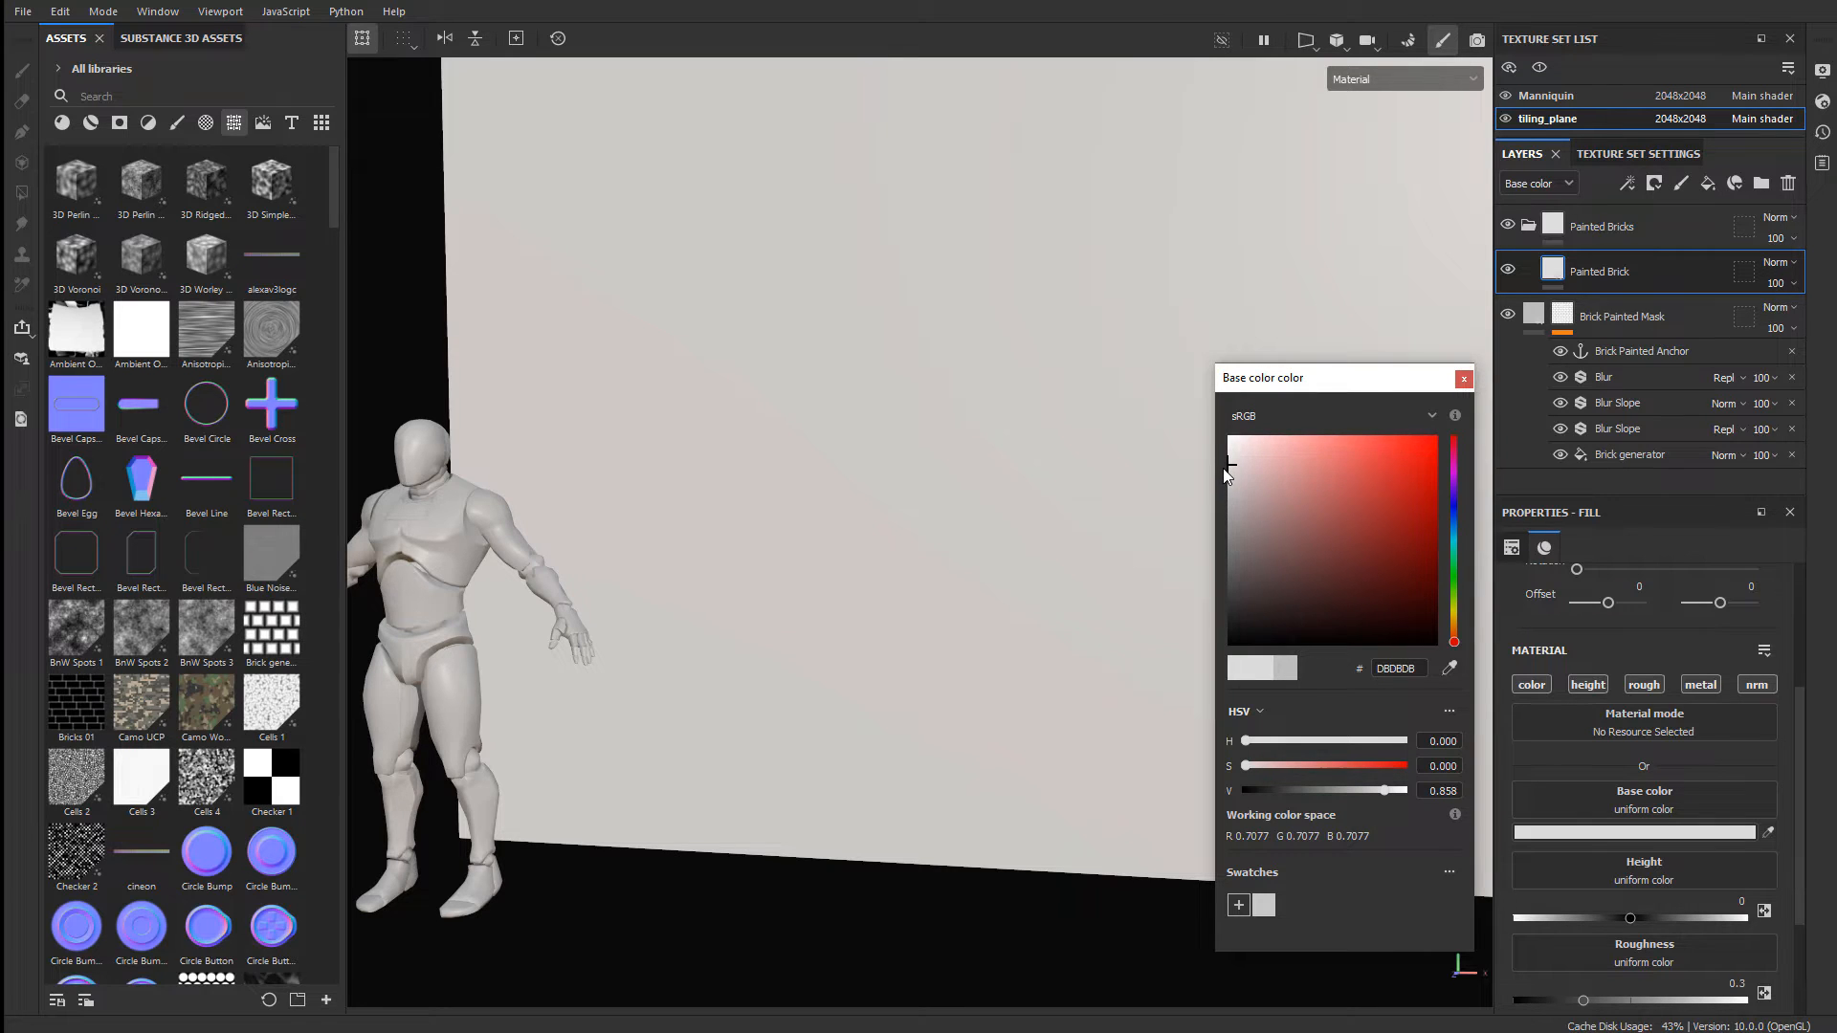
pyautogui.click(1462, 379)
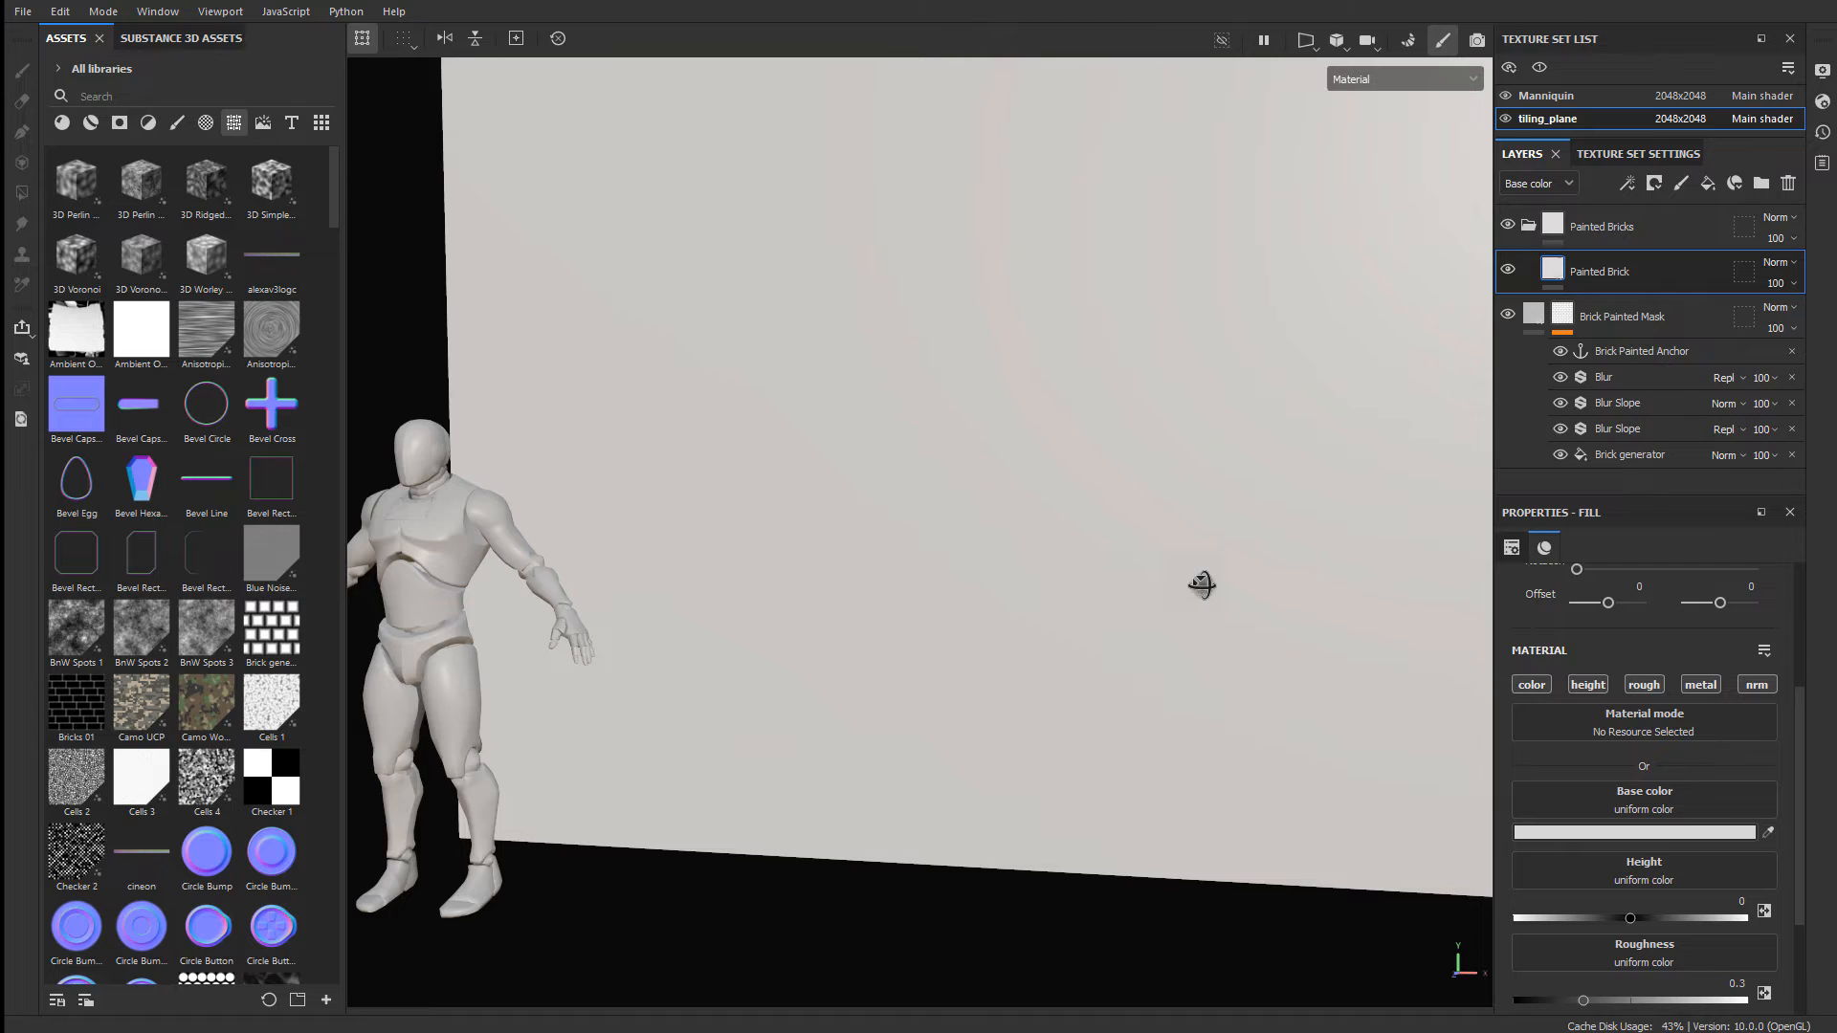
# - Set the Painted Brick layer's roughness to 0.4
pyautogui.keyDown('alt'); pyautogui.moveTo(1202, 585); pyautogui.dragTo(1345, 543); pyautogui.keyUp('alt')
pyautogui.keyDown('alt'); pyautogui.moveTo(1345, 542); pyautogui.dragTo(992, 574, button='middle'); pyautogui.keyUp('alt')
pyautogui.keyDown('alt'); pyautogui.moveTo(992, 574); pyautogui.dragTo(1214, 427); pyautogui.keyUp('alt')
pyautogui.keyDown('alt'); pyautogui.moveTo(1215, 426); pyautogui.dragTo(1182, 632, button='middle'); pyautogui.keyUp('alt')
pyautogui.keyDown('alt'); pyautogui.moveTo(1182, 631); pyautogui.dragTo(1203, 554, button='right'); pyautogui.keyUp('alt')
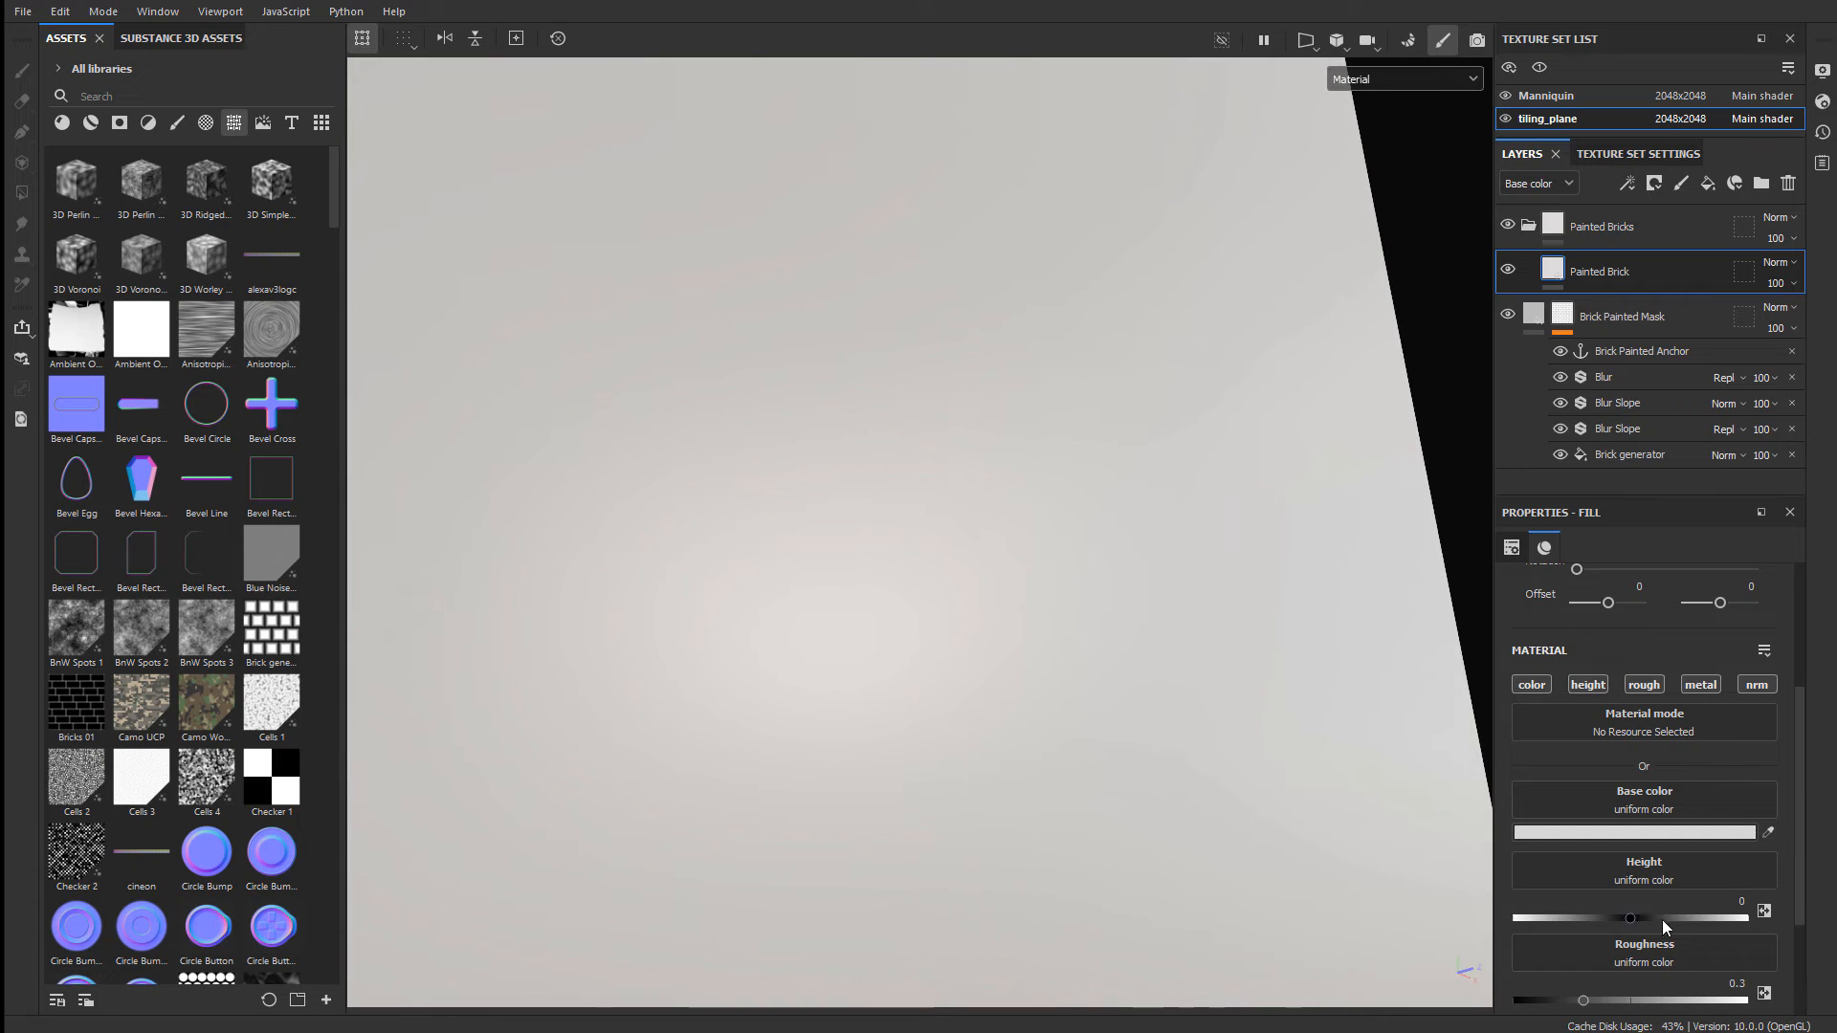
pyautogui.click(1737, 983)
pyautogui.write('0.4')
pyautogui.press('Return')
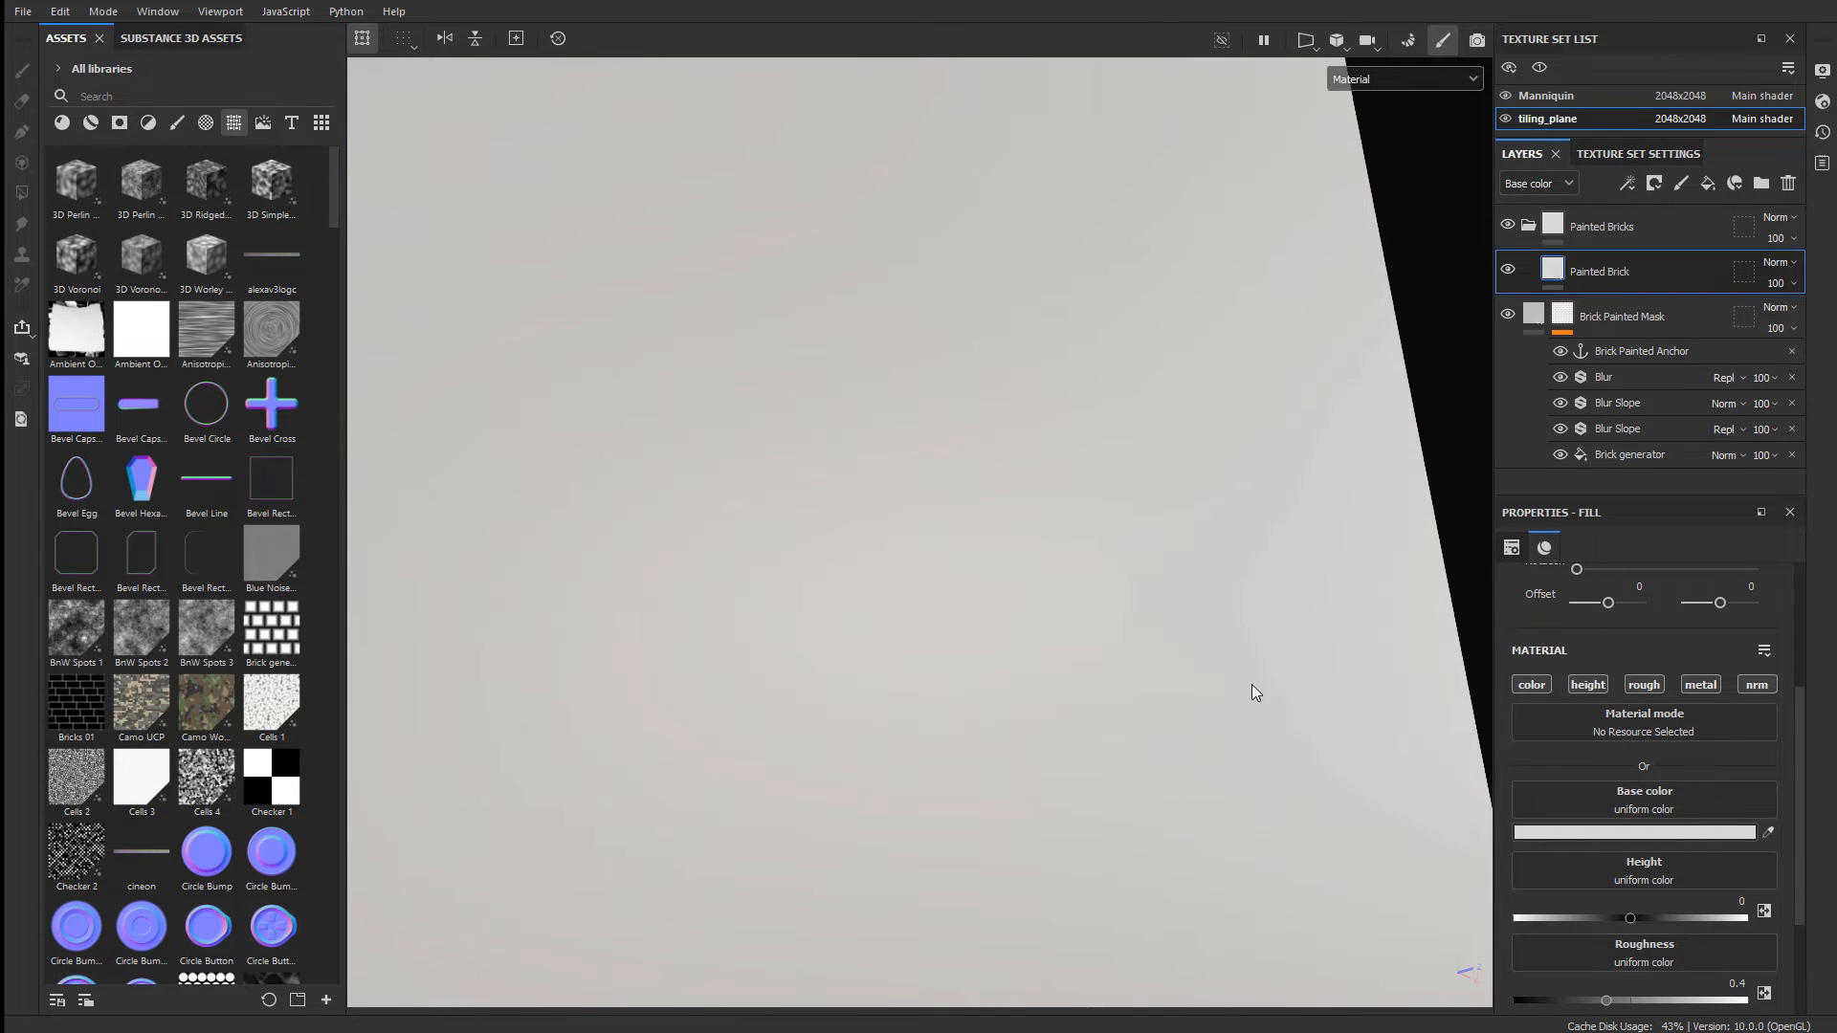
# - Examine how light reflects off the Painted Brick surface on the tiling plane from several angles
pyautogui.keyDown('alt'); pyautogui.moveTo(1185, 642); pyautogui.dragTo(1146, 563); pyautogui.keyUp('alt')
pyautogui.keyDown('shift'); pyautogui.moveTo(1146, 563); pyautogui.dragTo(1116, 570, button='right'); pyautogui.keyUp('shift')
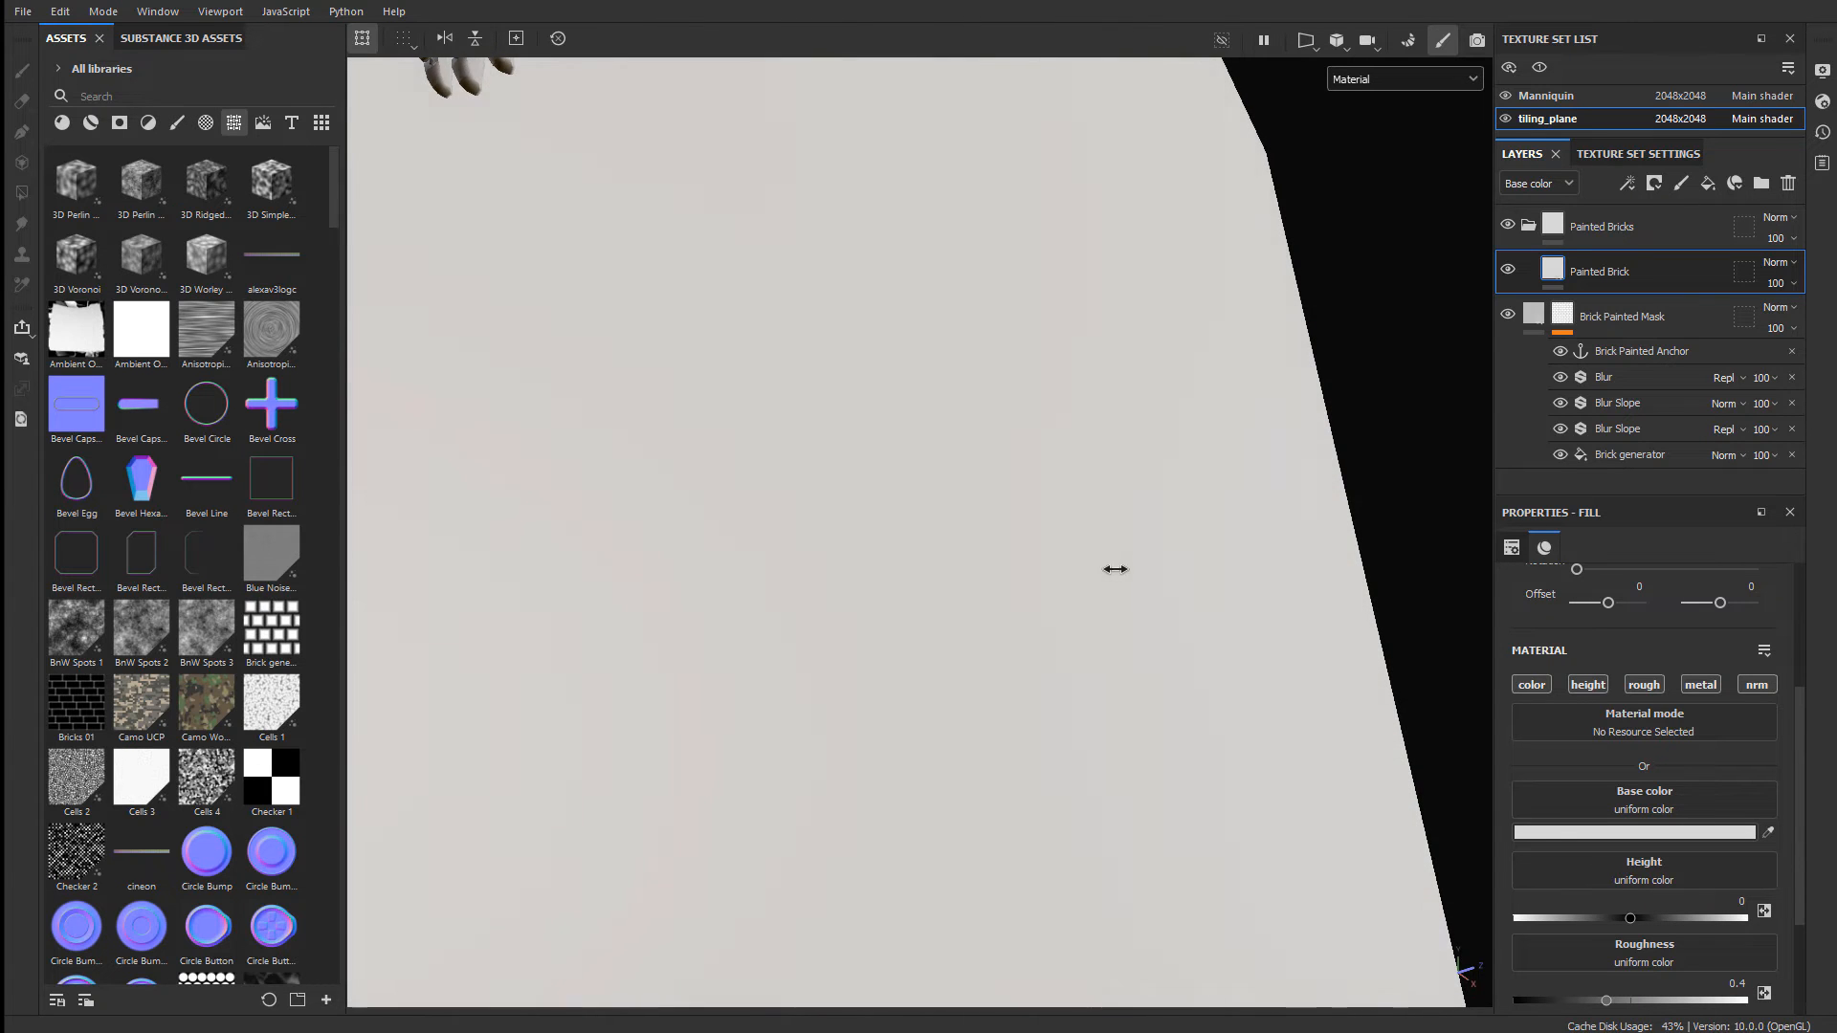
pyautogui.keyDown('alt'); pyautogui.moveTo(1116, 570); pyautogui.dragTo(1176, 631); pyautogui.keyUp('alt')
pyautogui.keyDown('alt'); pyautogui.moveTo(1173, 623); pyautogui.dragTo(914, 590, button='middle'); pyautogui.keyUp('alt')
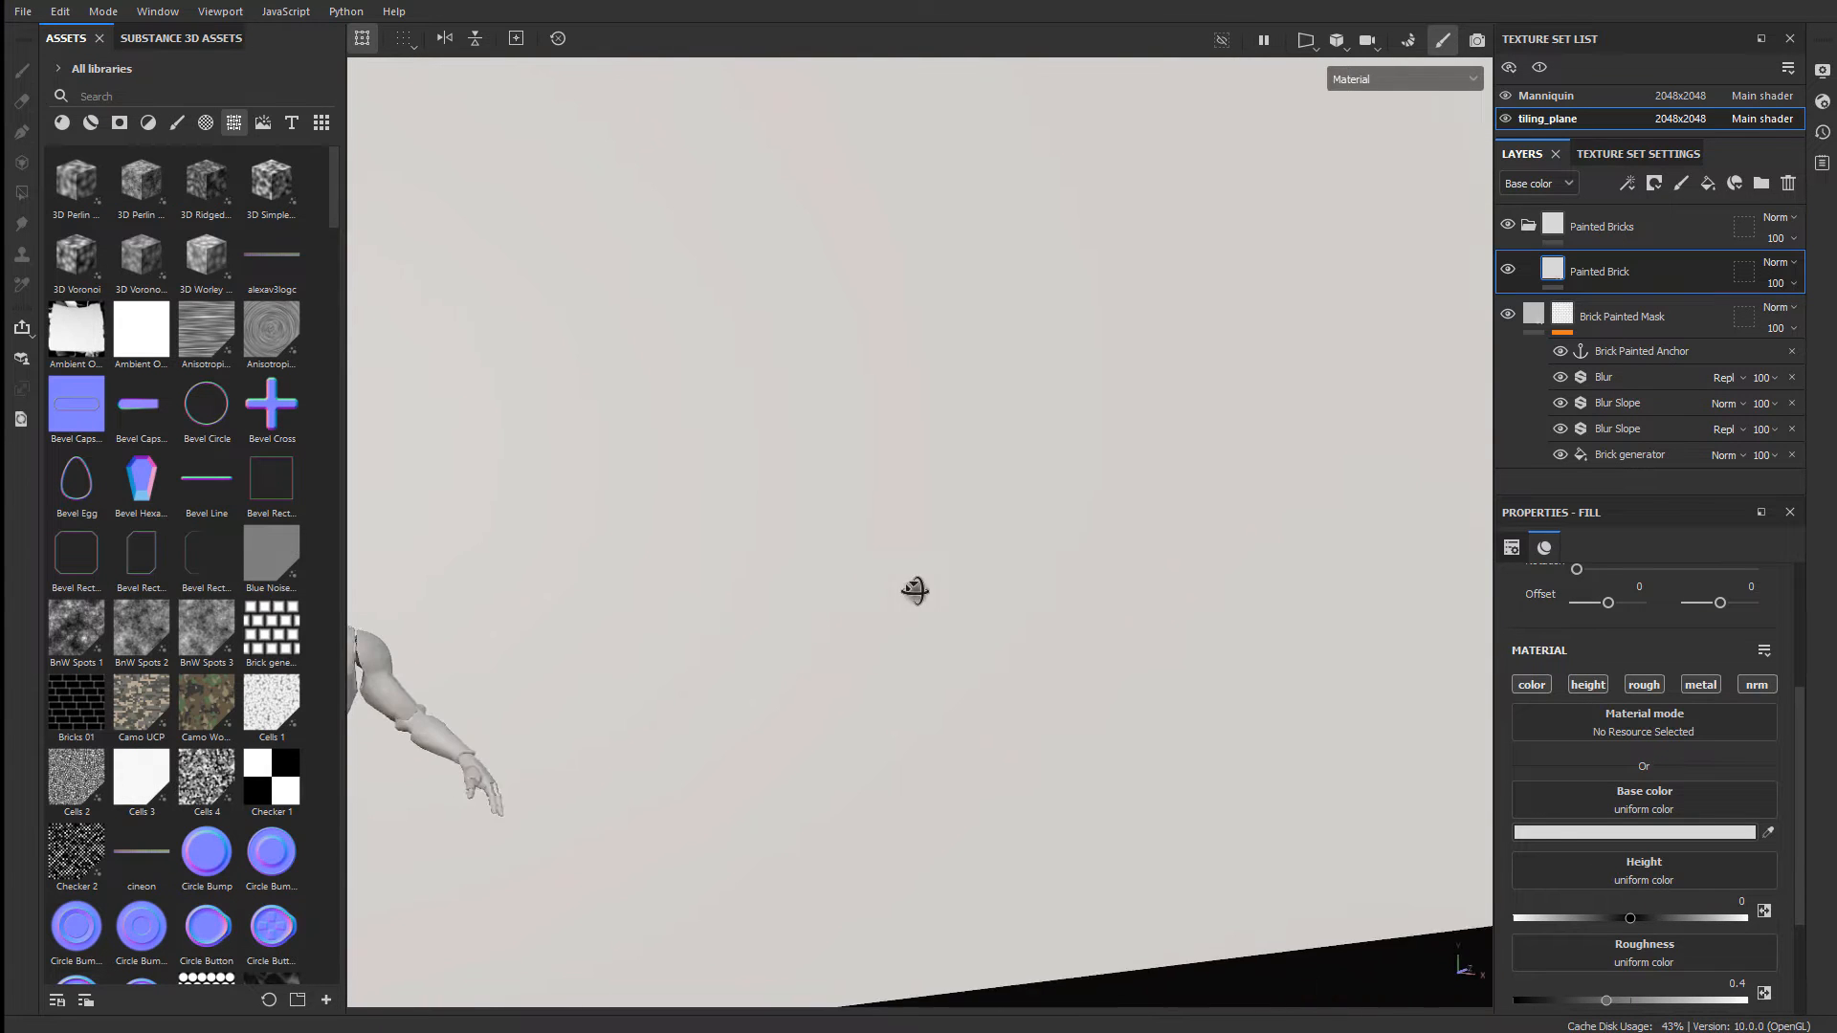
pyautogui.keyDown('alt'); pyautogui.moveTo(915, 590); pyautogui.dragTo(809, 589); pyautogui.keyUp('alt')
pyautogui.keyDown('alt'); pyautogui.moveTo(809, 589); pyautogui.dragTo(993, 628, button='middle'); pyautogui.keyUp('alt')
pyautogui.keyDown('alt'); pyautogui.moveTo(1136, 658); pyautogui.dragTo(1045, 574, button='middle'); pyautogui.keyUp('alt')
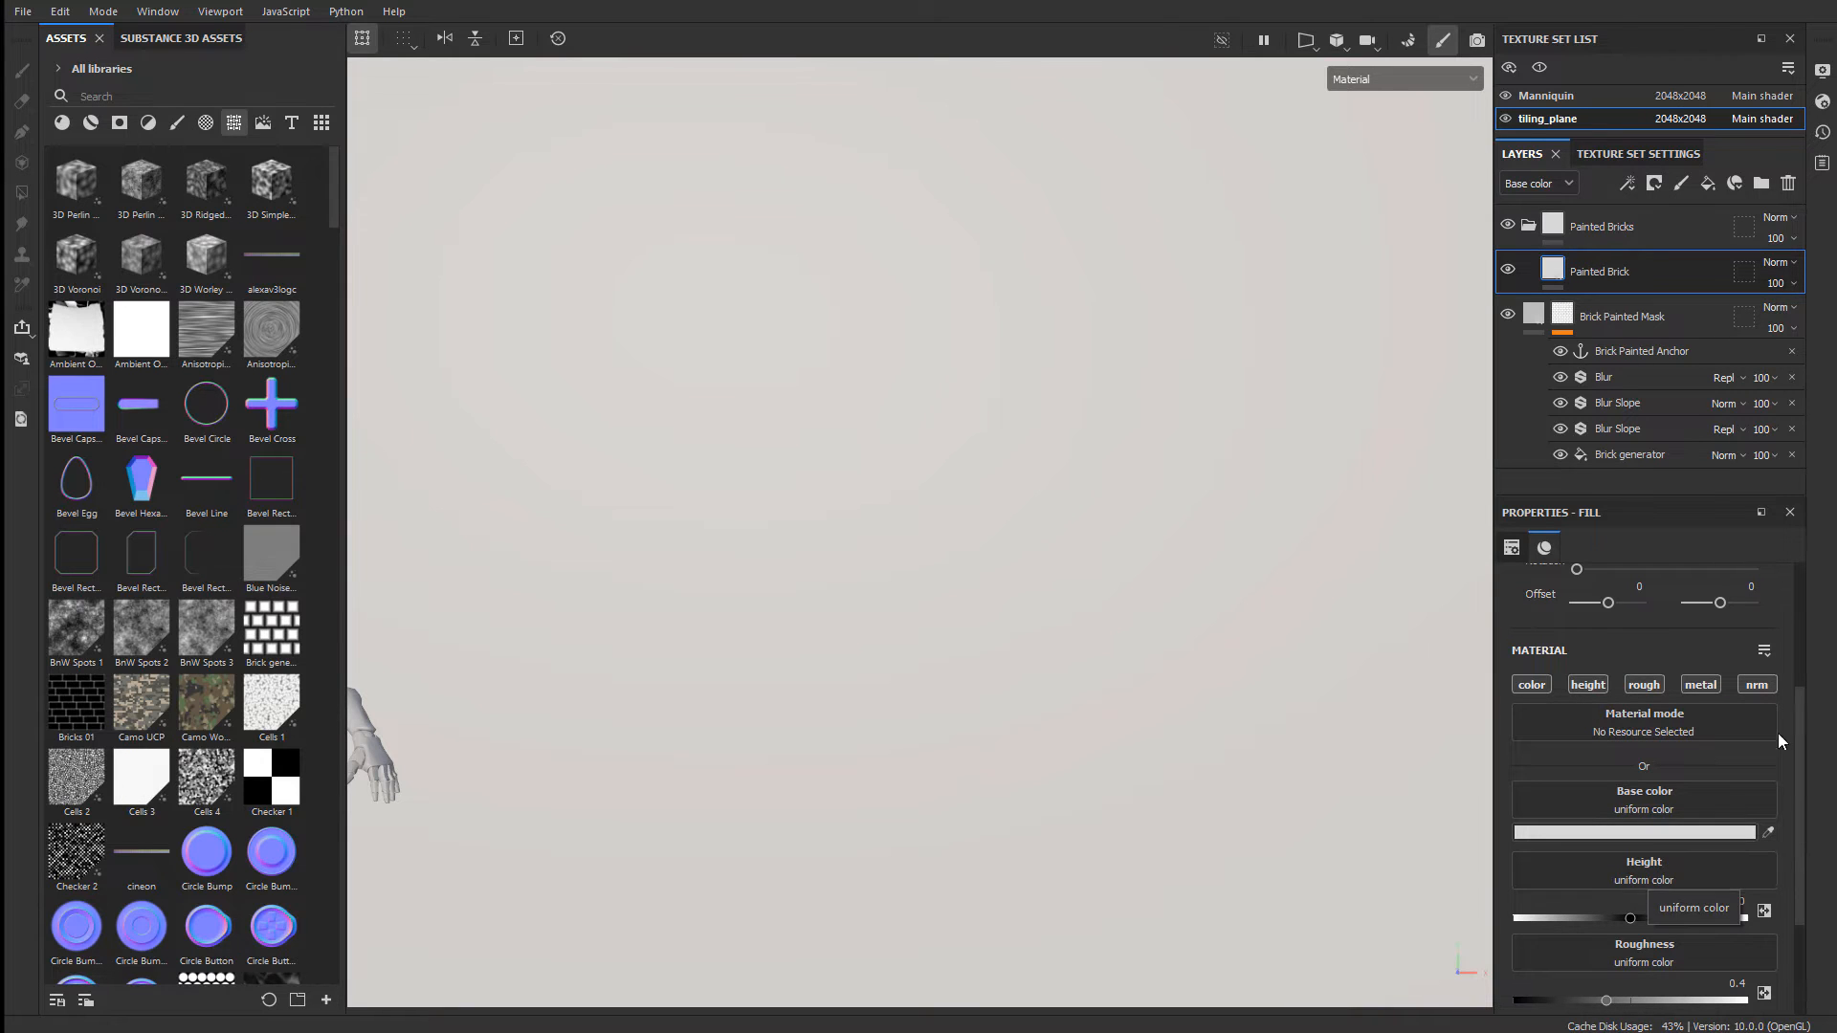
# - Try the Grunge Concrete Dusty texture as the Painted Brick layer's height, then undo it
pyautogui.click(1628, 870)
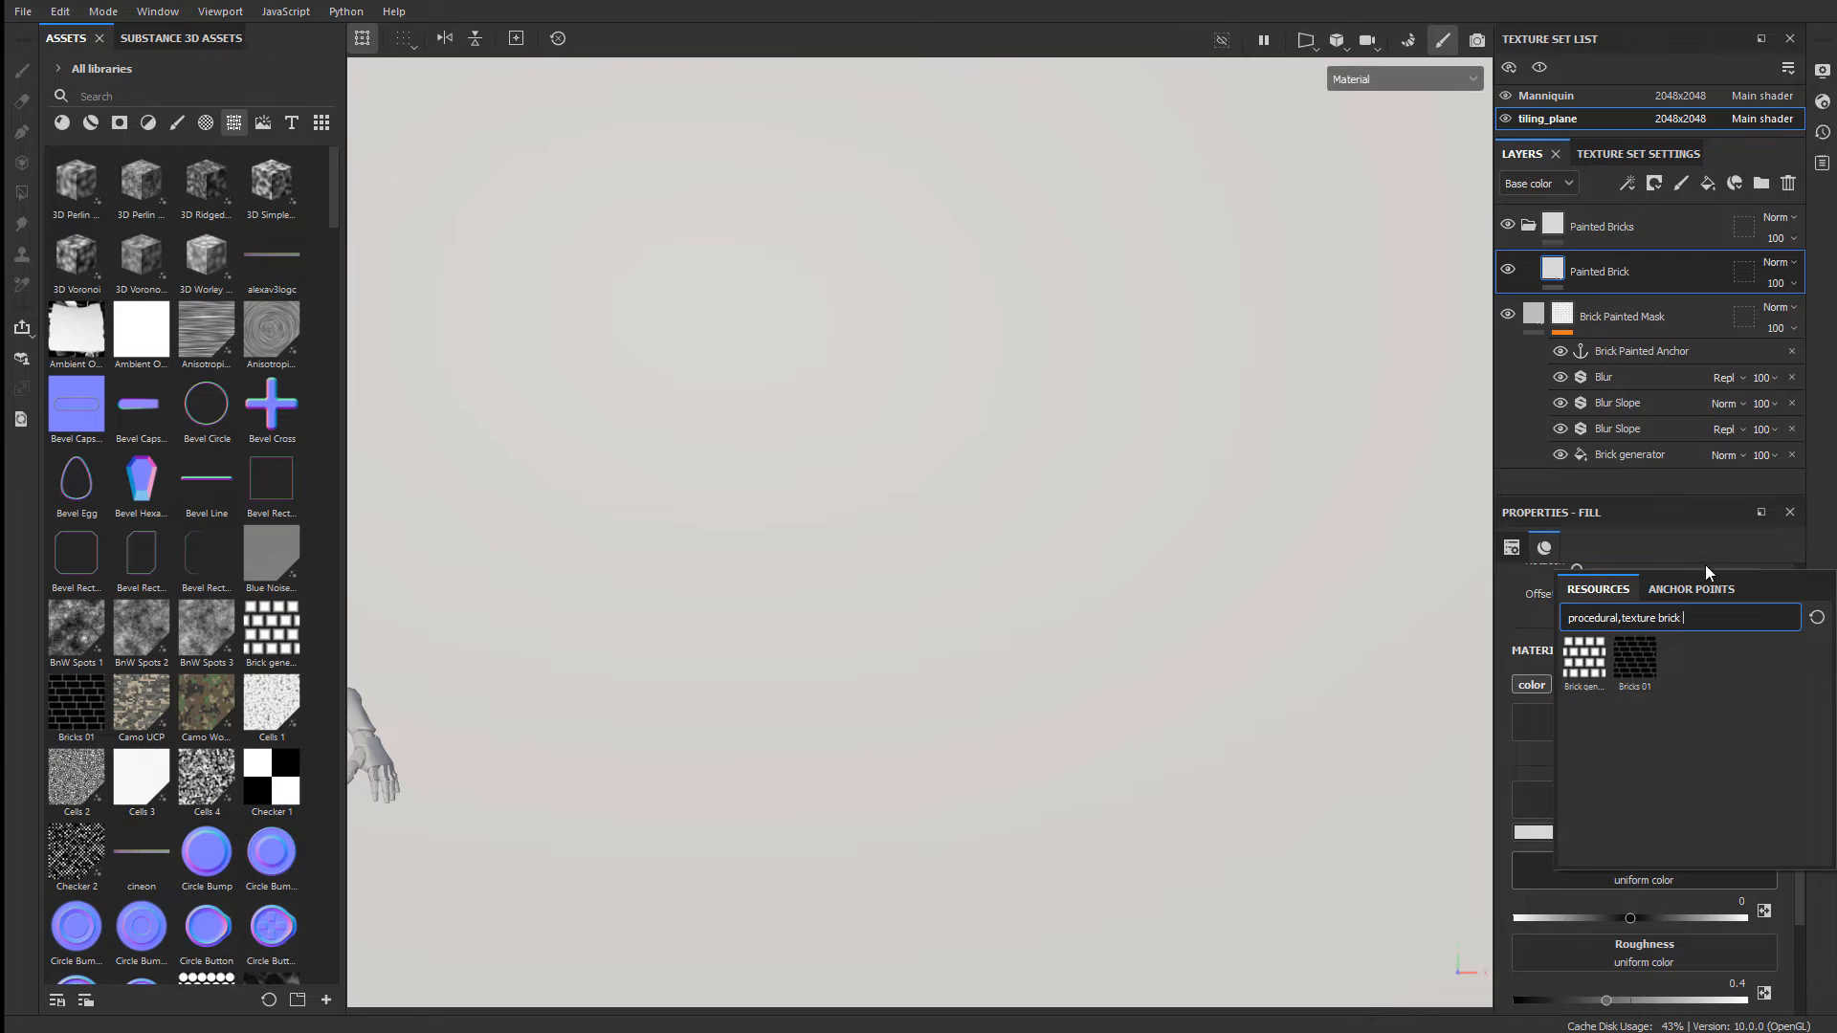
pyautogui.doubleClick(1672, 618)
pyautogui.write('grunge')
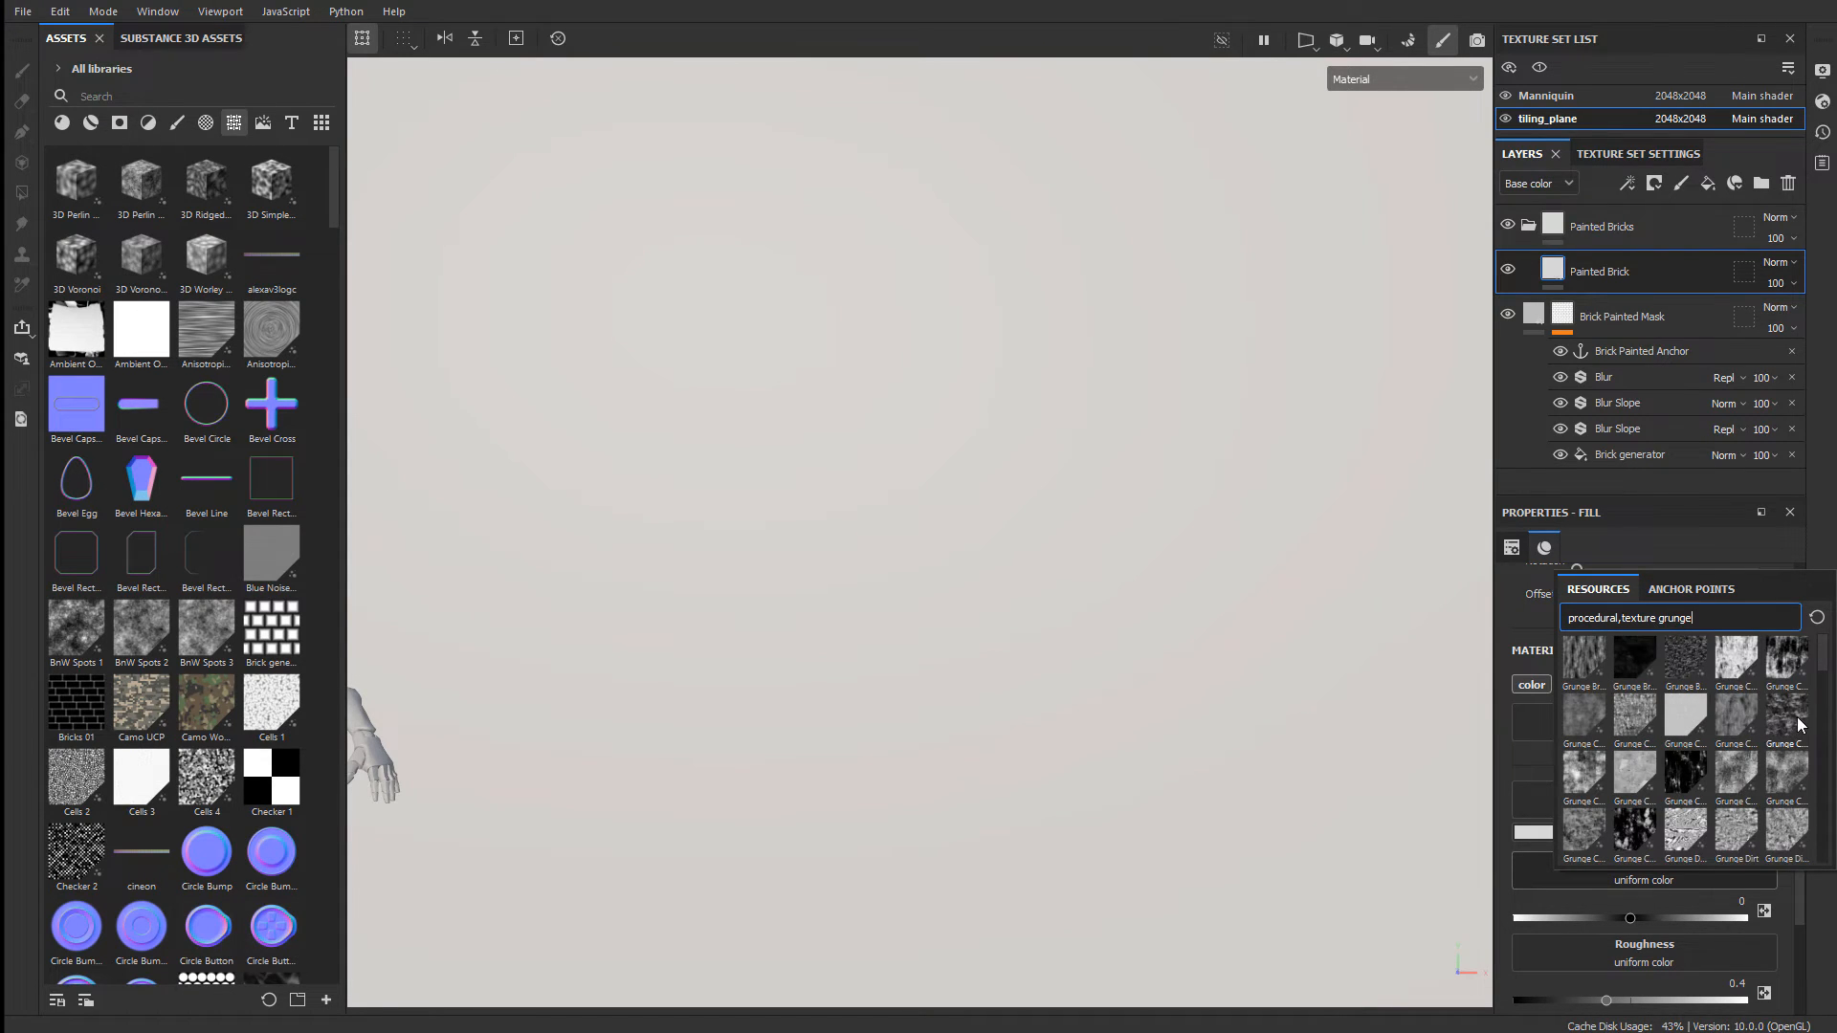
pyautogui.click(1754, 719)
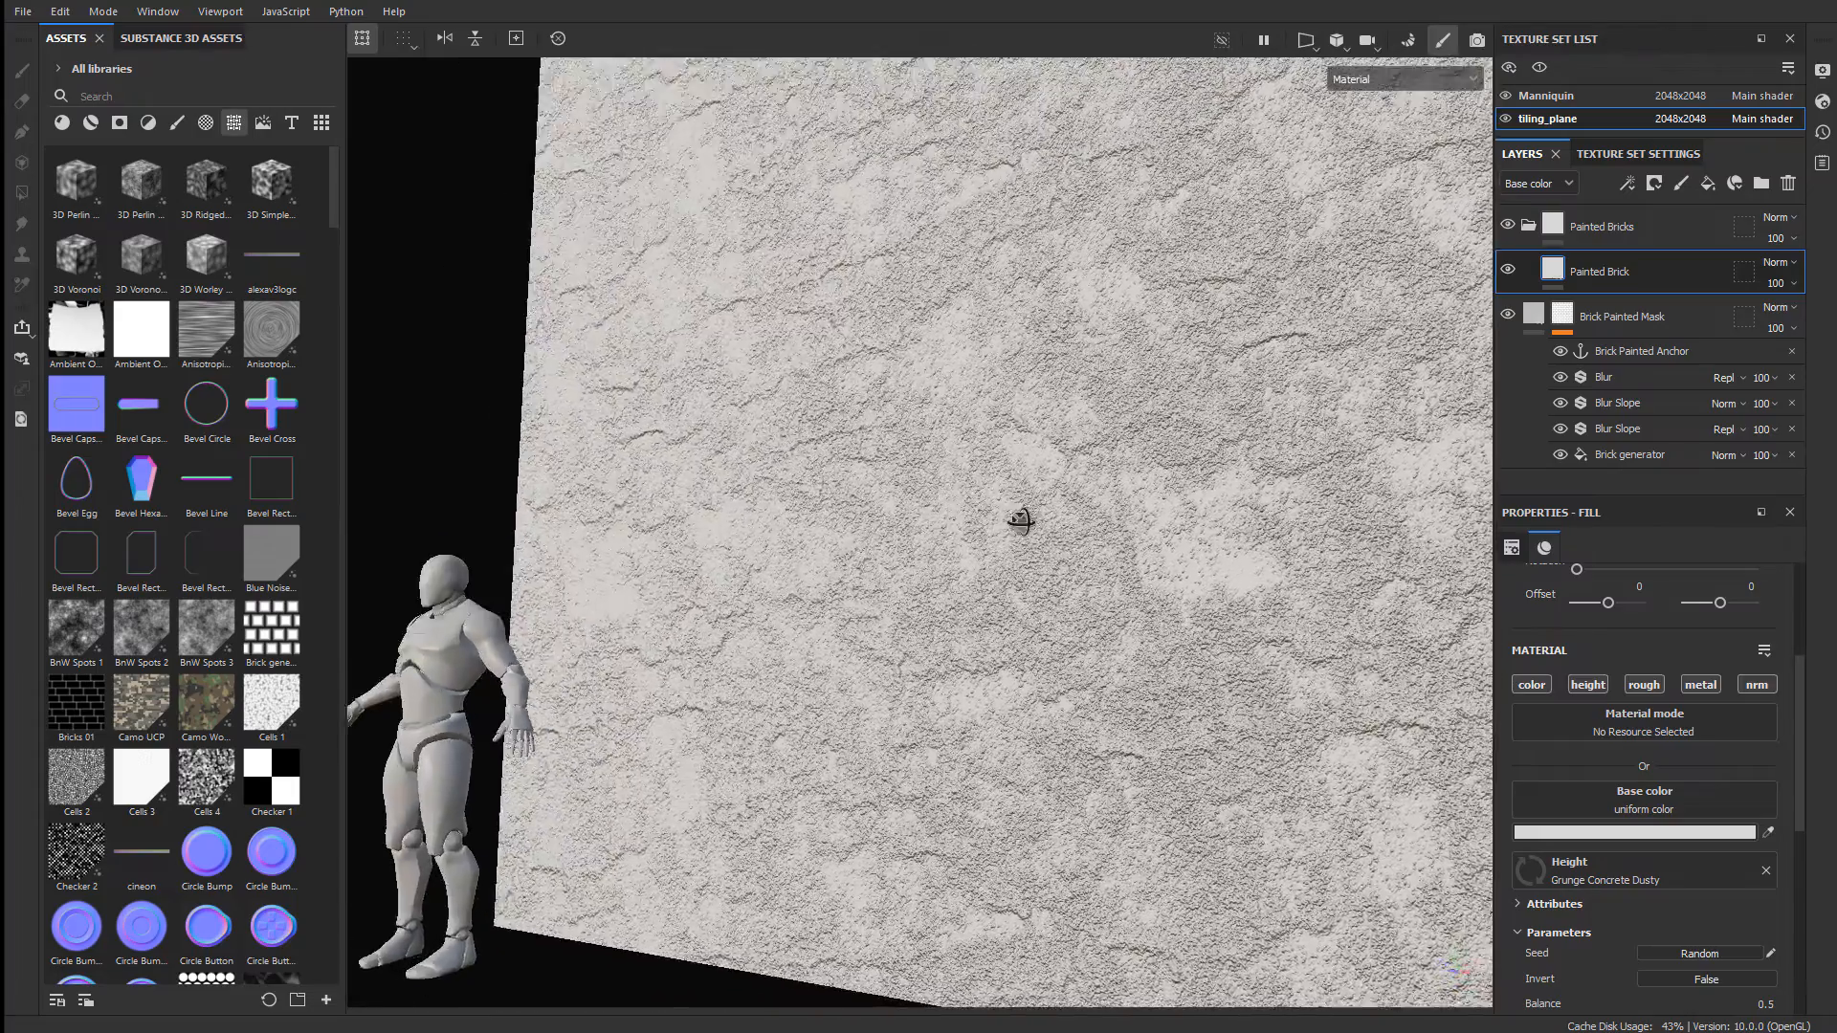
pyautogui.keyDown('alt'); pyautogui.moveTo(1021, 520); pyautogui.dragTo(1094, 532); pyautogui.keyUp('alt')
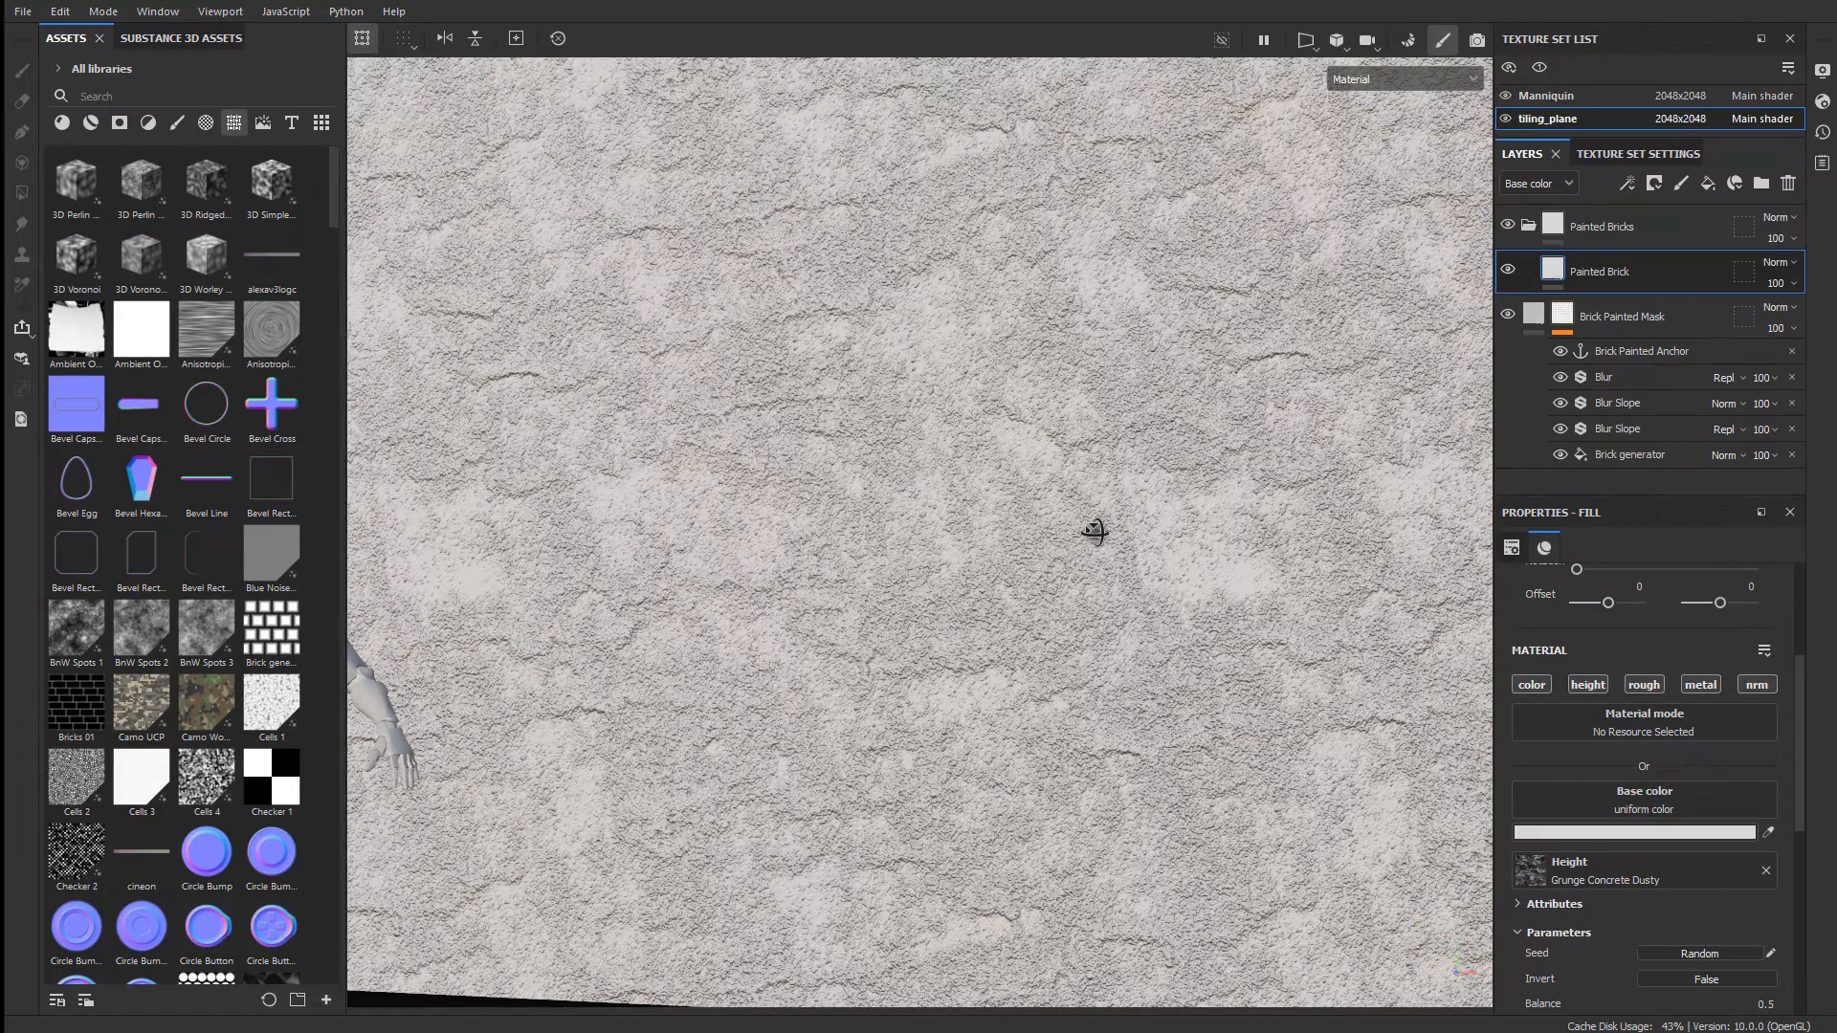
pyautogui.hotkey('ctrl', 'z')
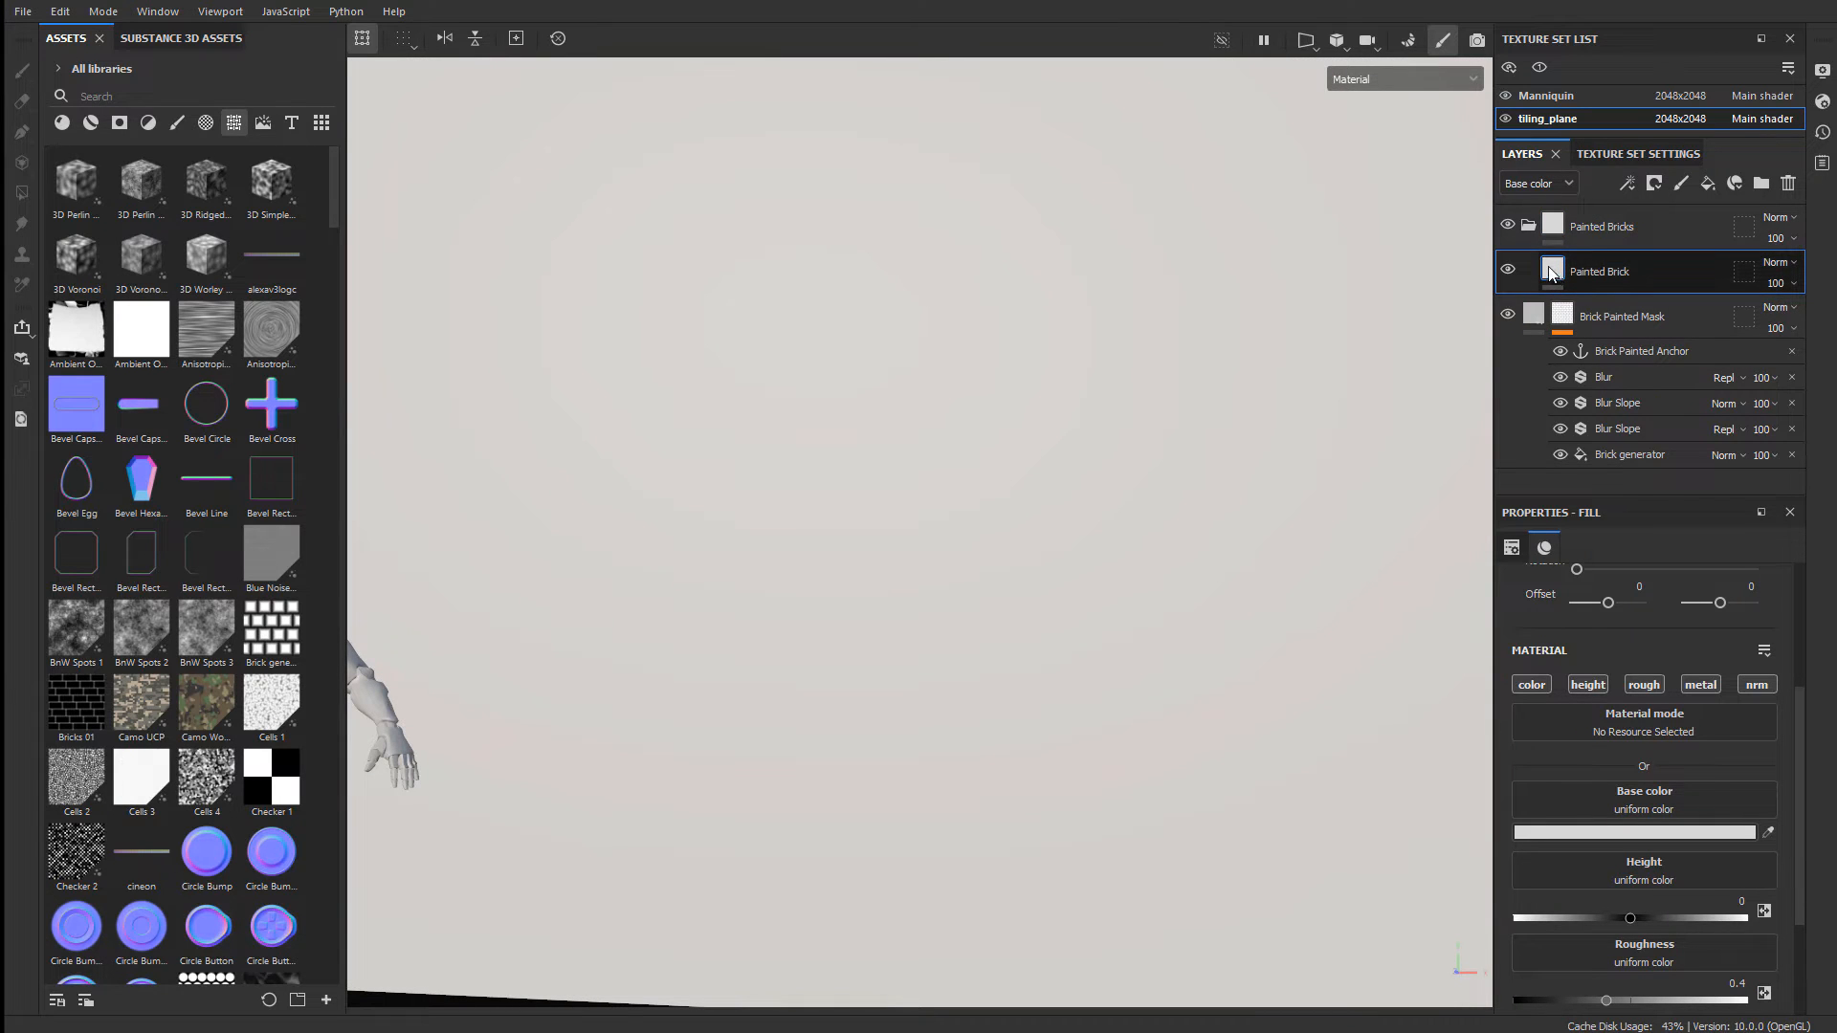
# - Add a fill layer above Painted Brick in the Painted Bricks folder and name it Painted Brick Height
pyautogui.moveTo(1550, 272)
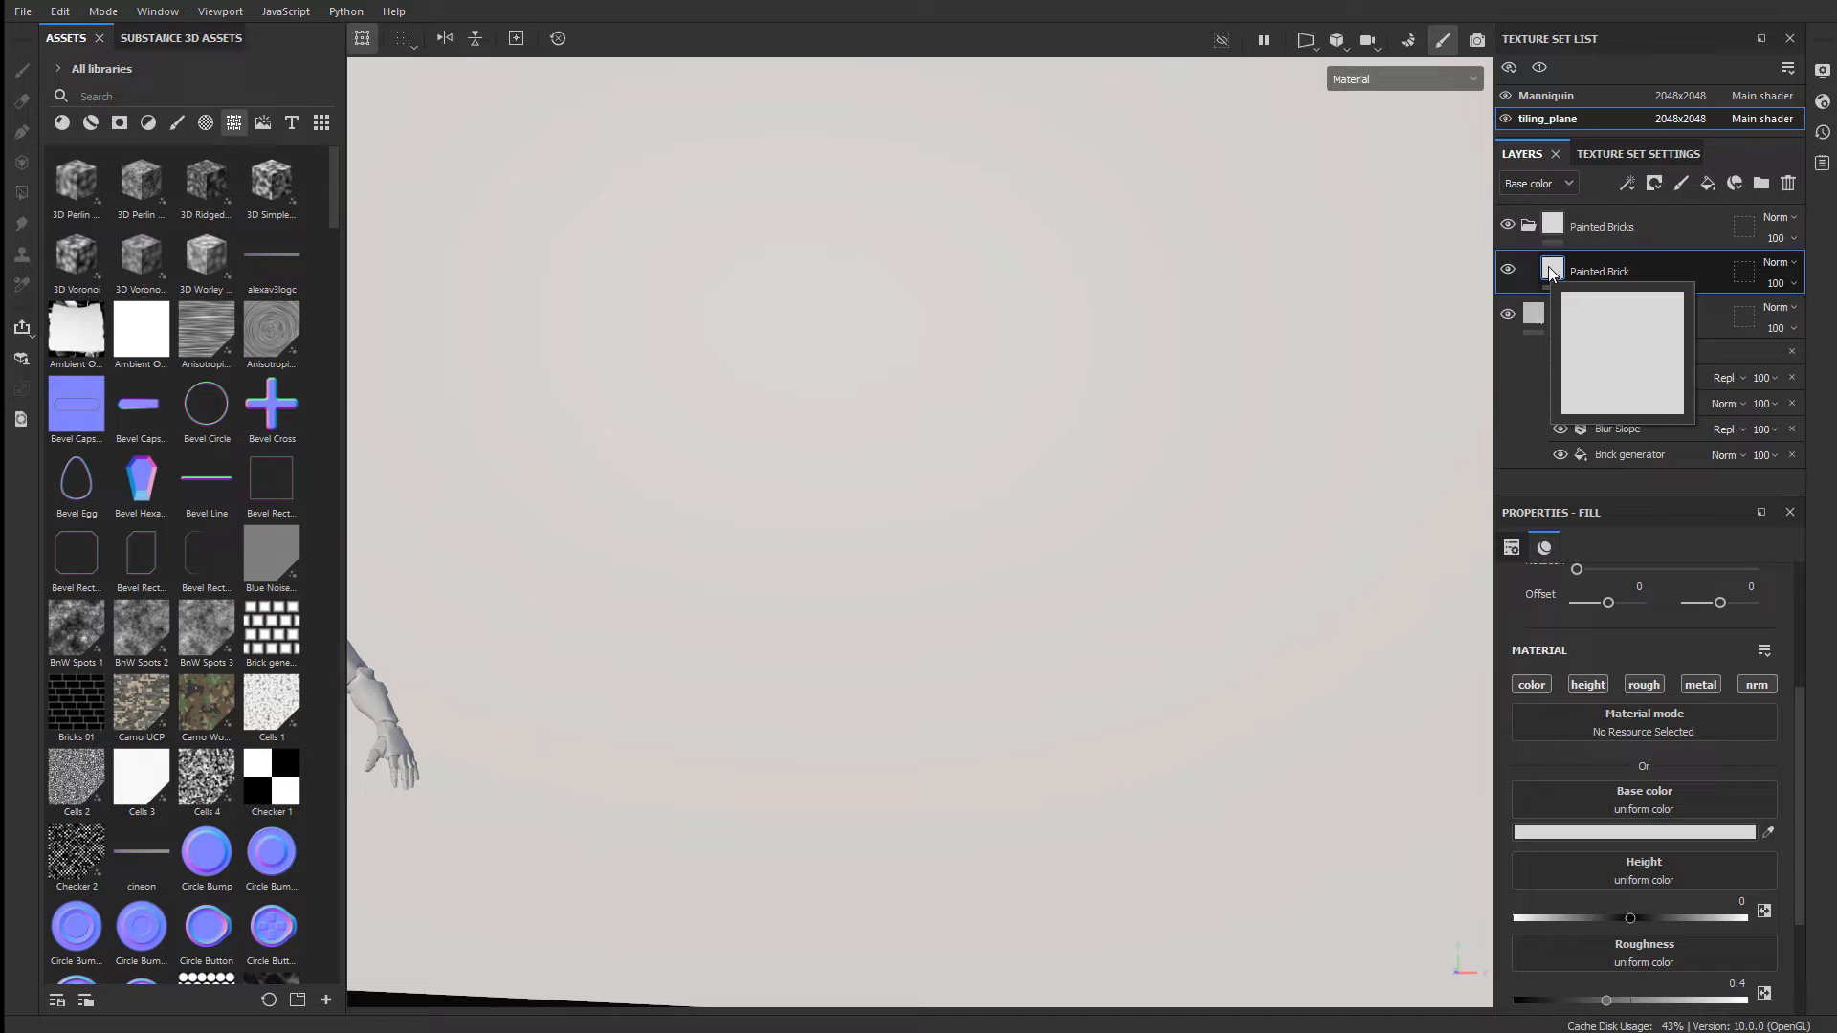
pyautogui.click(1708, 183)
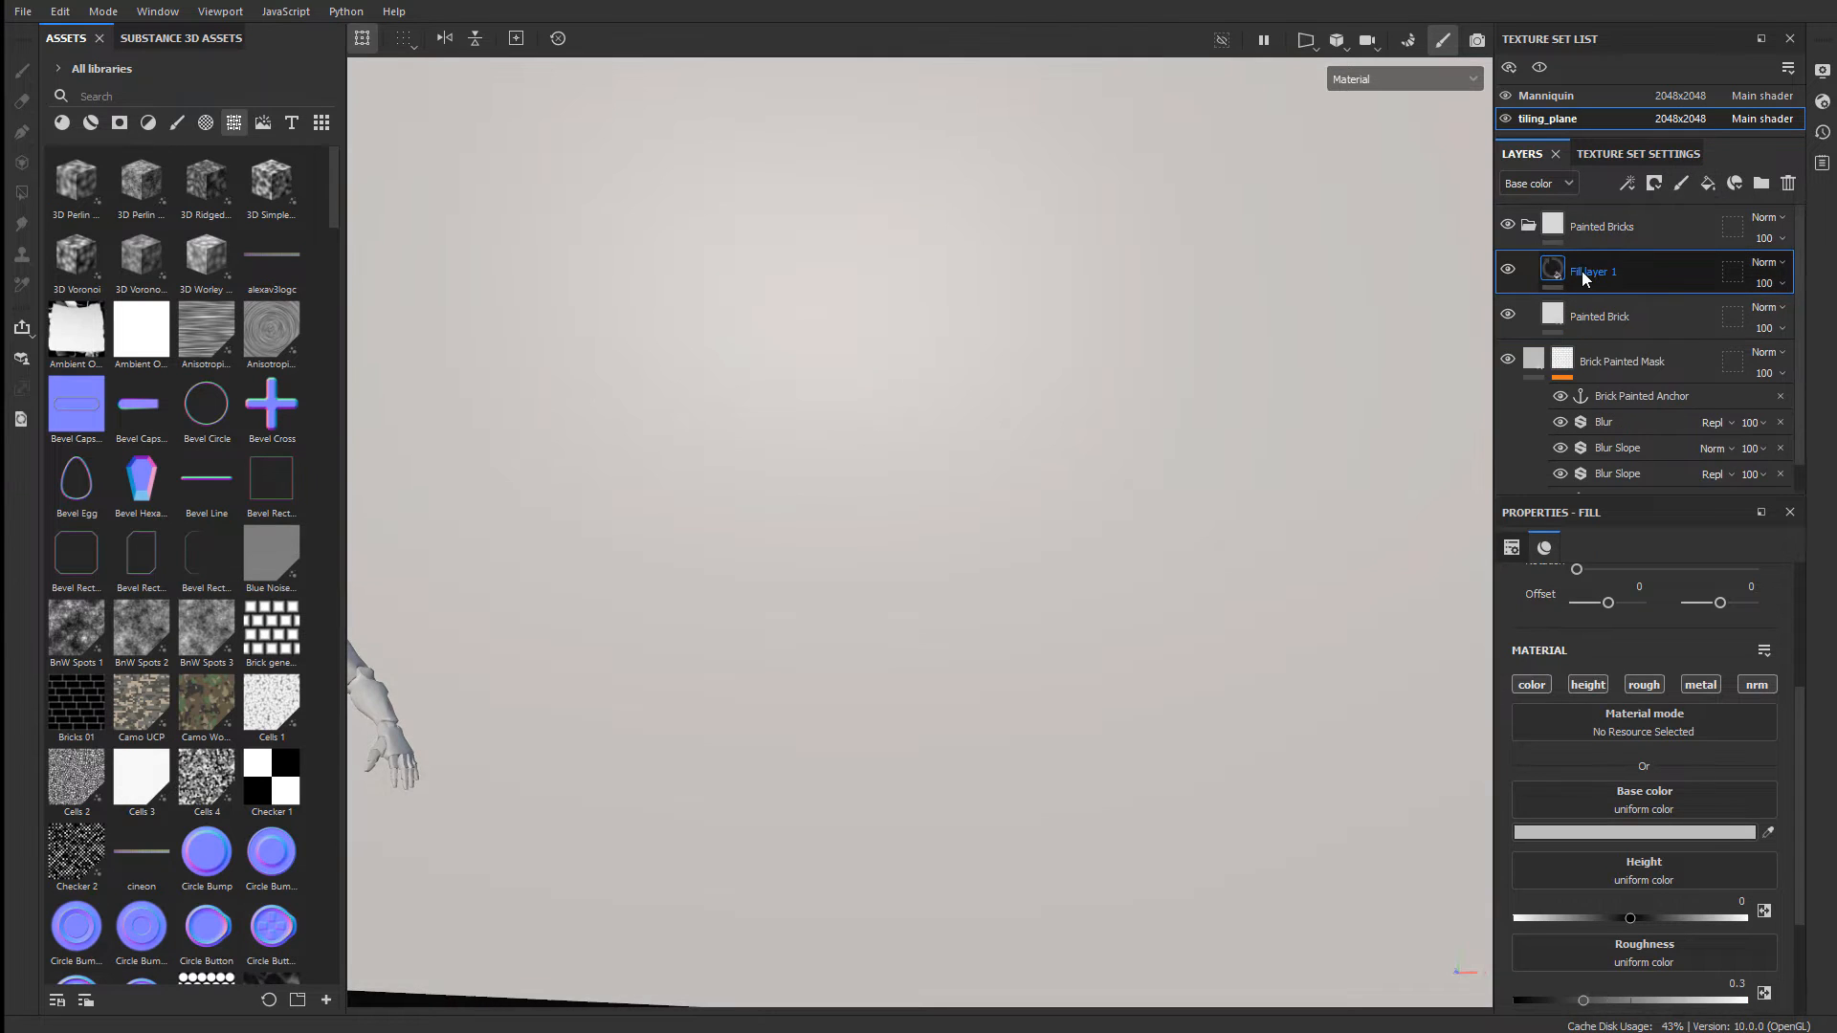
pyautogui.doubleClick(1581, 271)
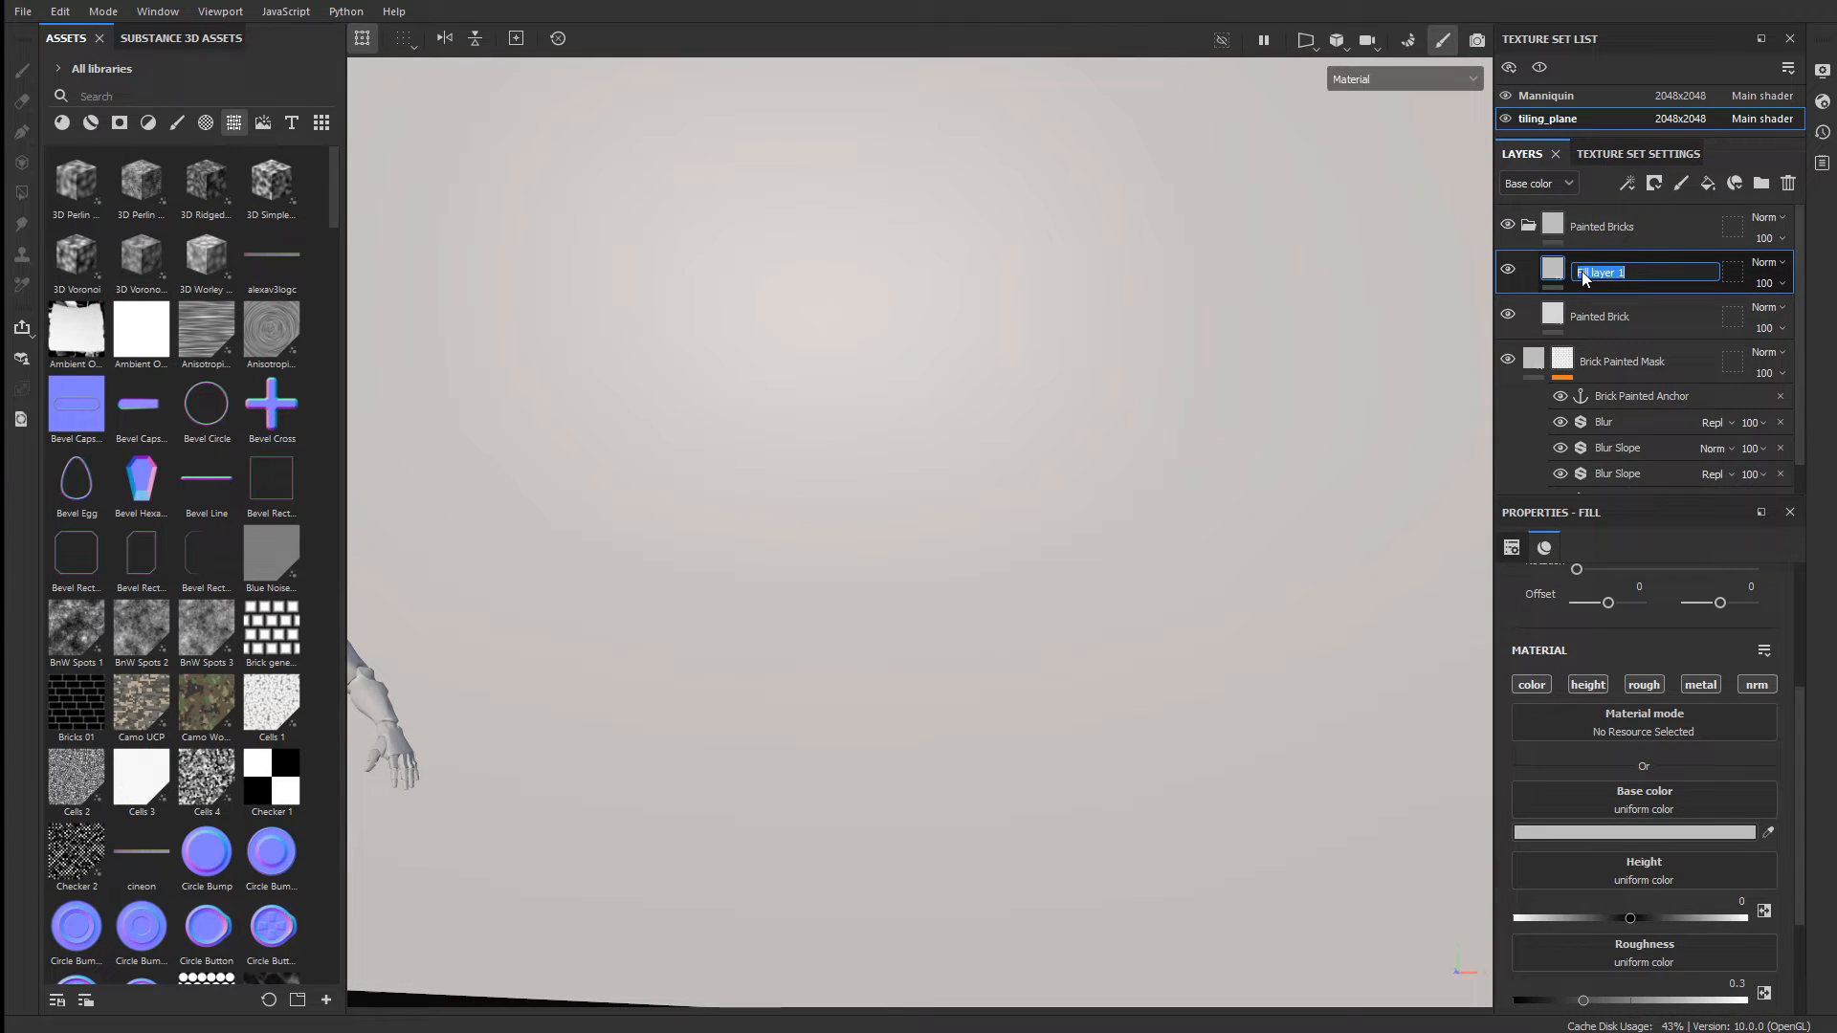
pyautogui.write('Brick')
pyautogui.press('BackSpace')
pyautogui.press('BackSpace')
pyautogui.press('BackSpace')
pyautogui.press('BackSpace')
pyautogui.press('BackSpace')
pyautogui.write('Painted Brick Height')
pyautogui.press('Return')
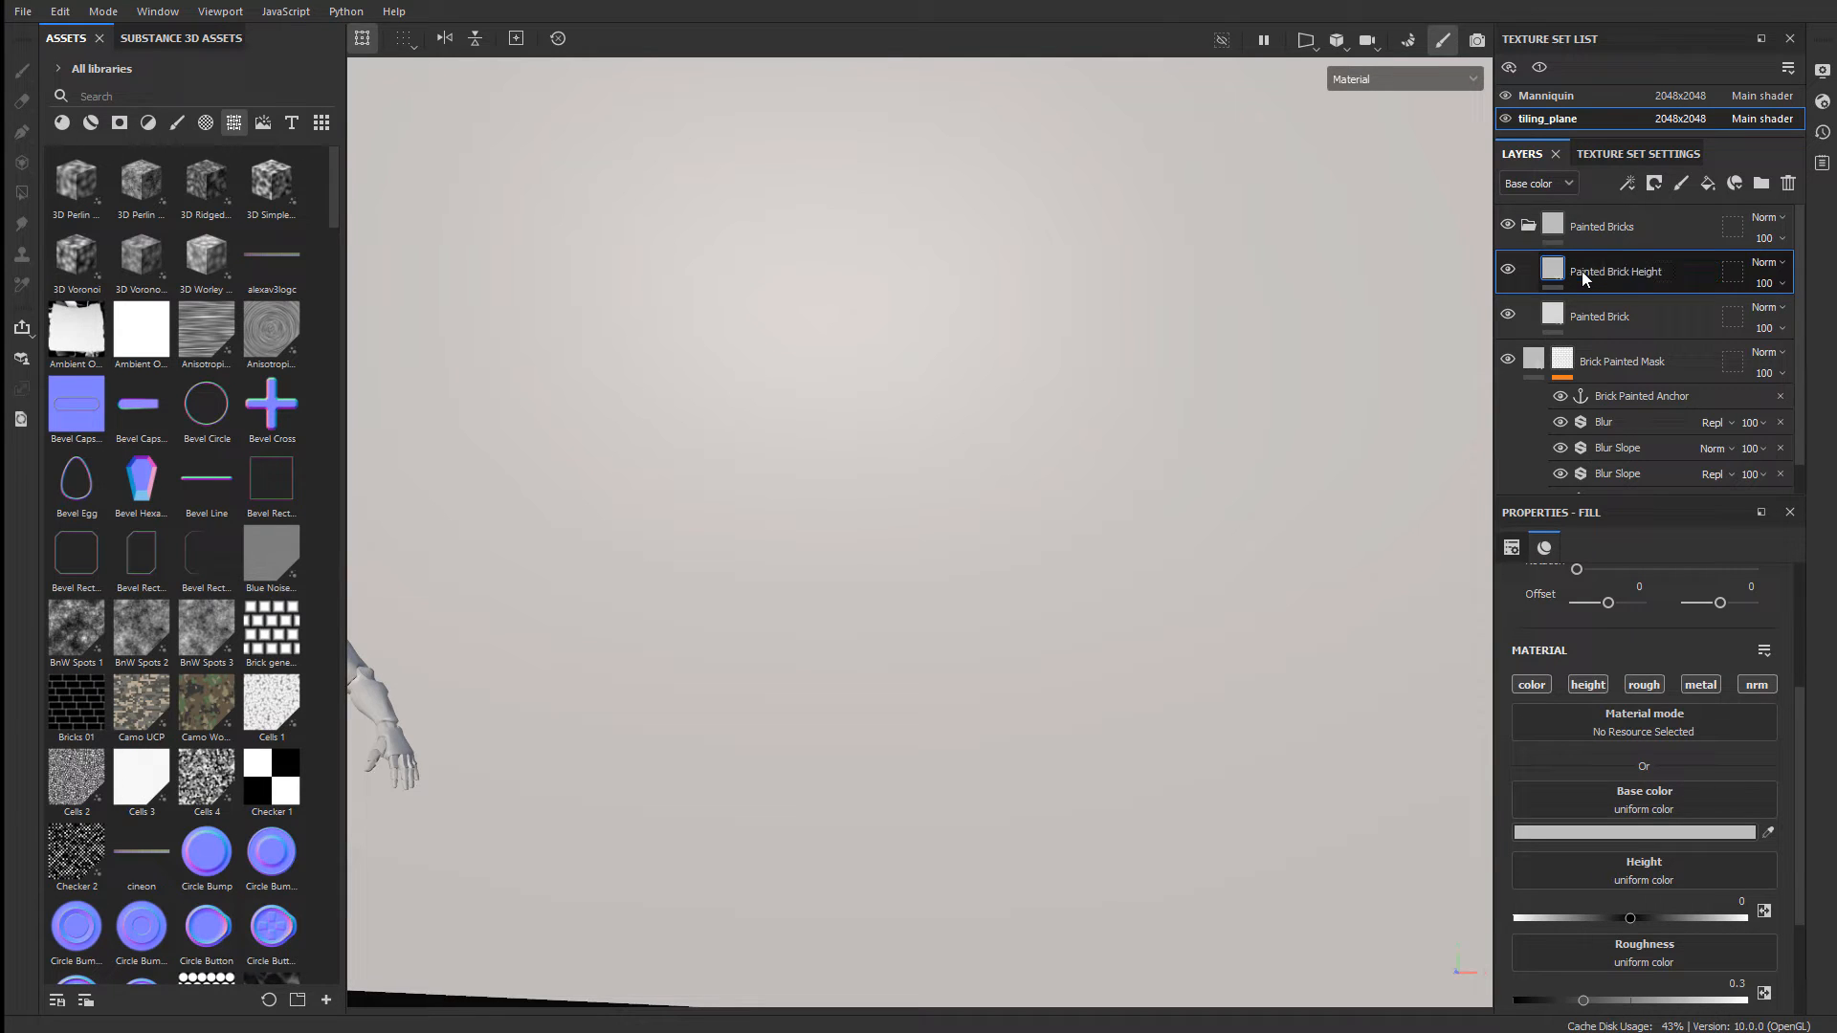
# - Disable the normal, metallic, roughness and color channels of Painted Brick Height, leaving only height enabled
pyautogui.click(1758, 684)
pyautogui.click(1700, 684)
pyautogui.click(1644, 684)
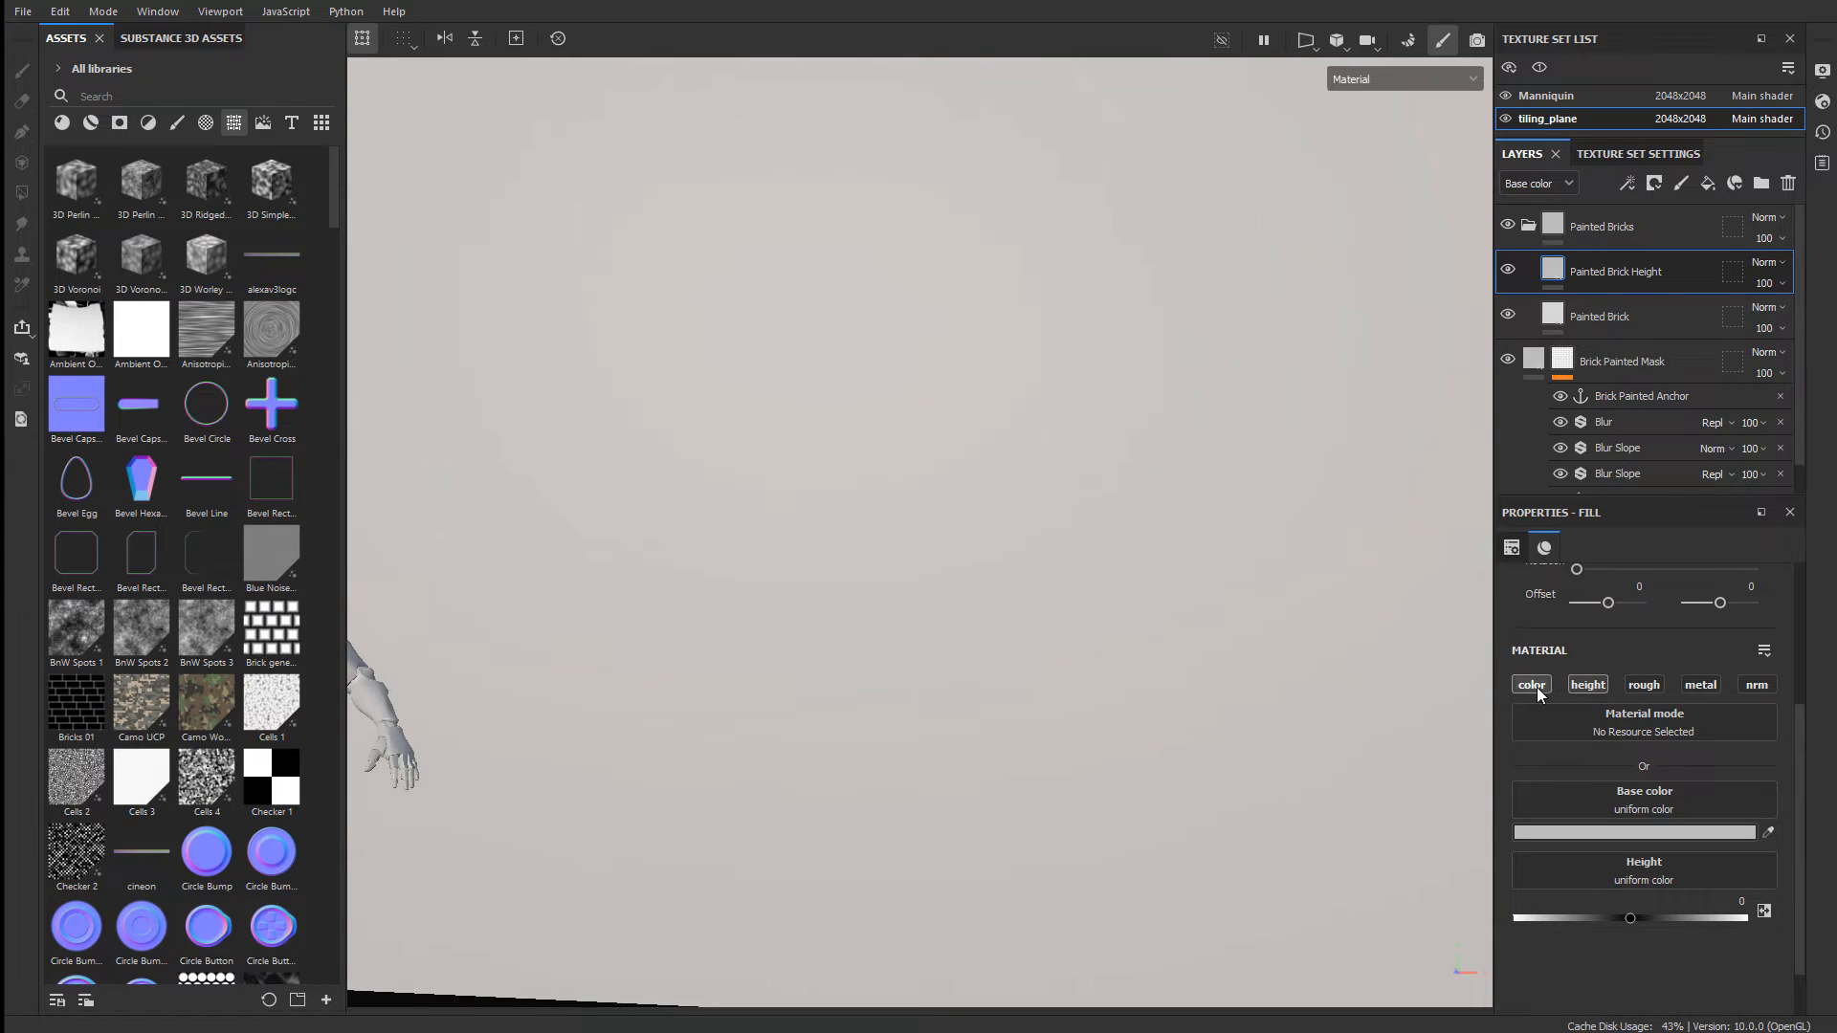
pyautogui.click(1532, 685)
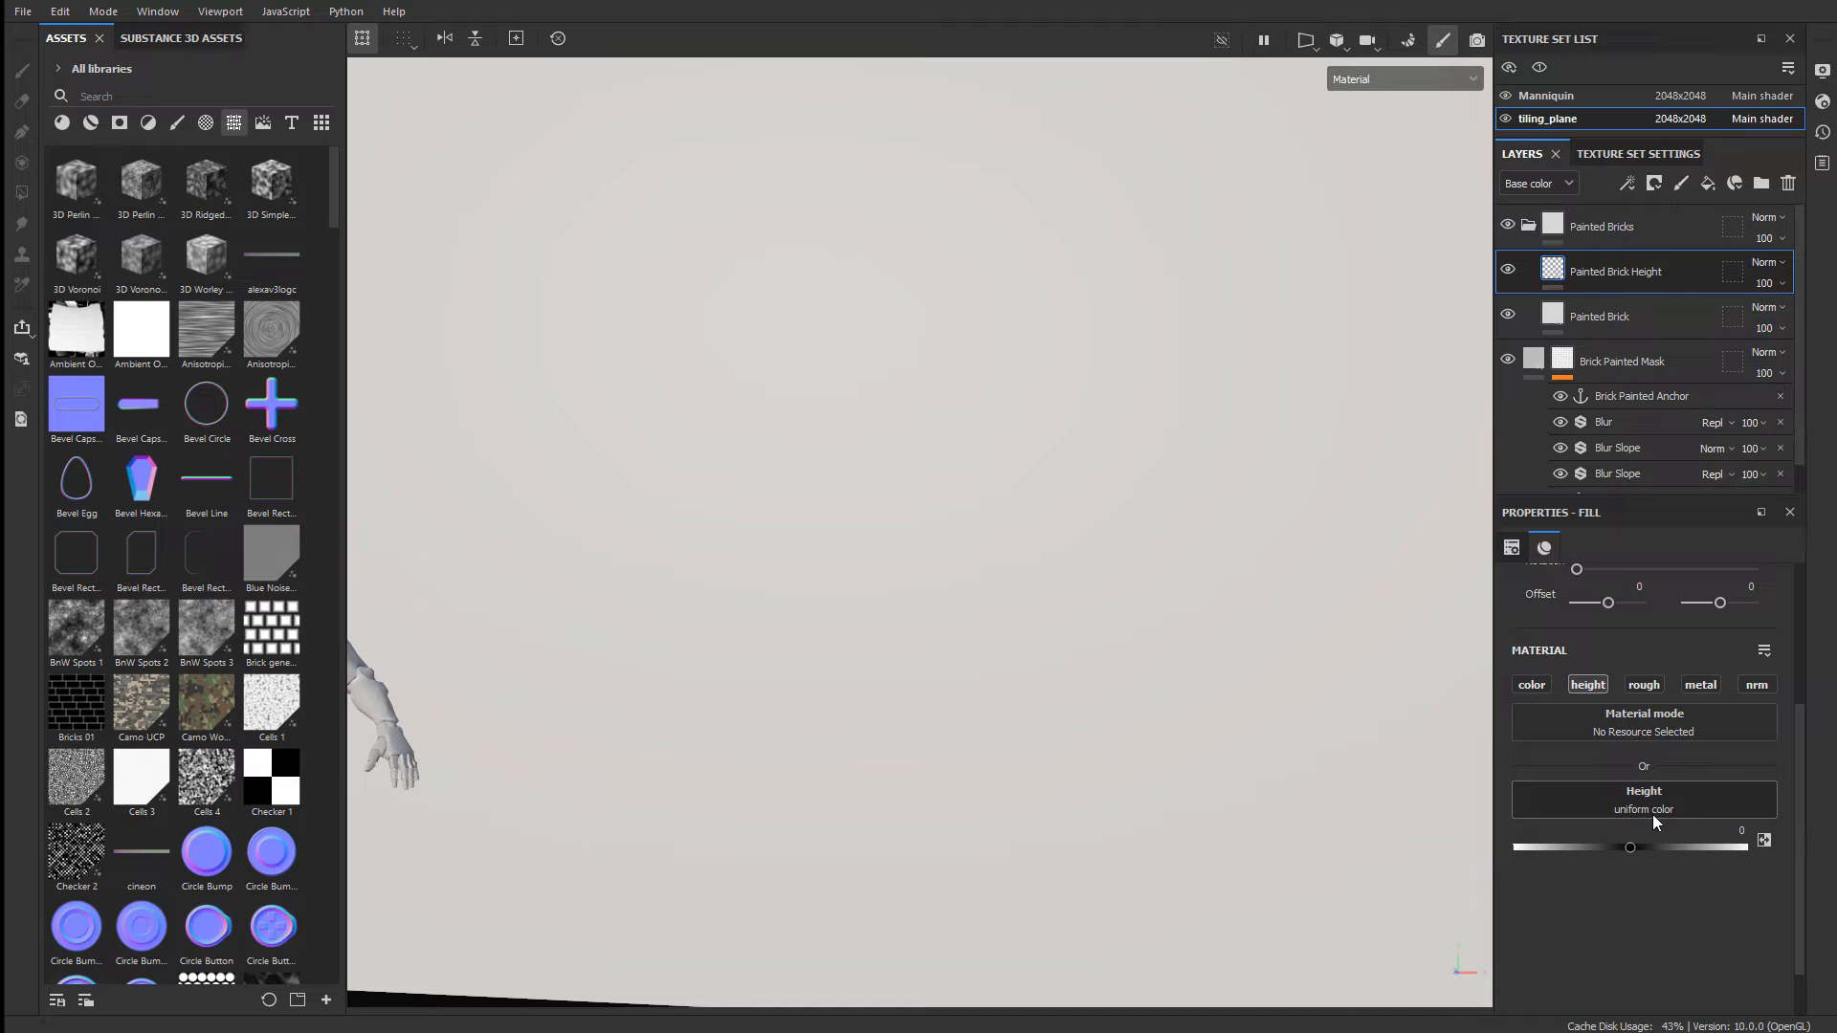
# - Add a black mask to the Painted Brick Height layer and add a fill effect to that mask
pyautogui.rightClick(1553, 270)
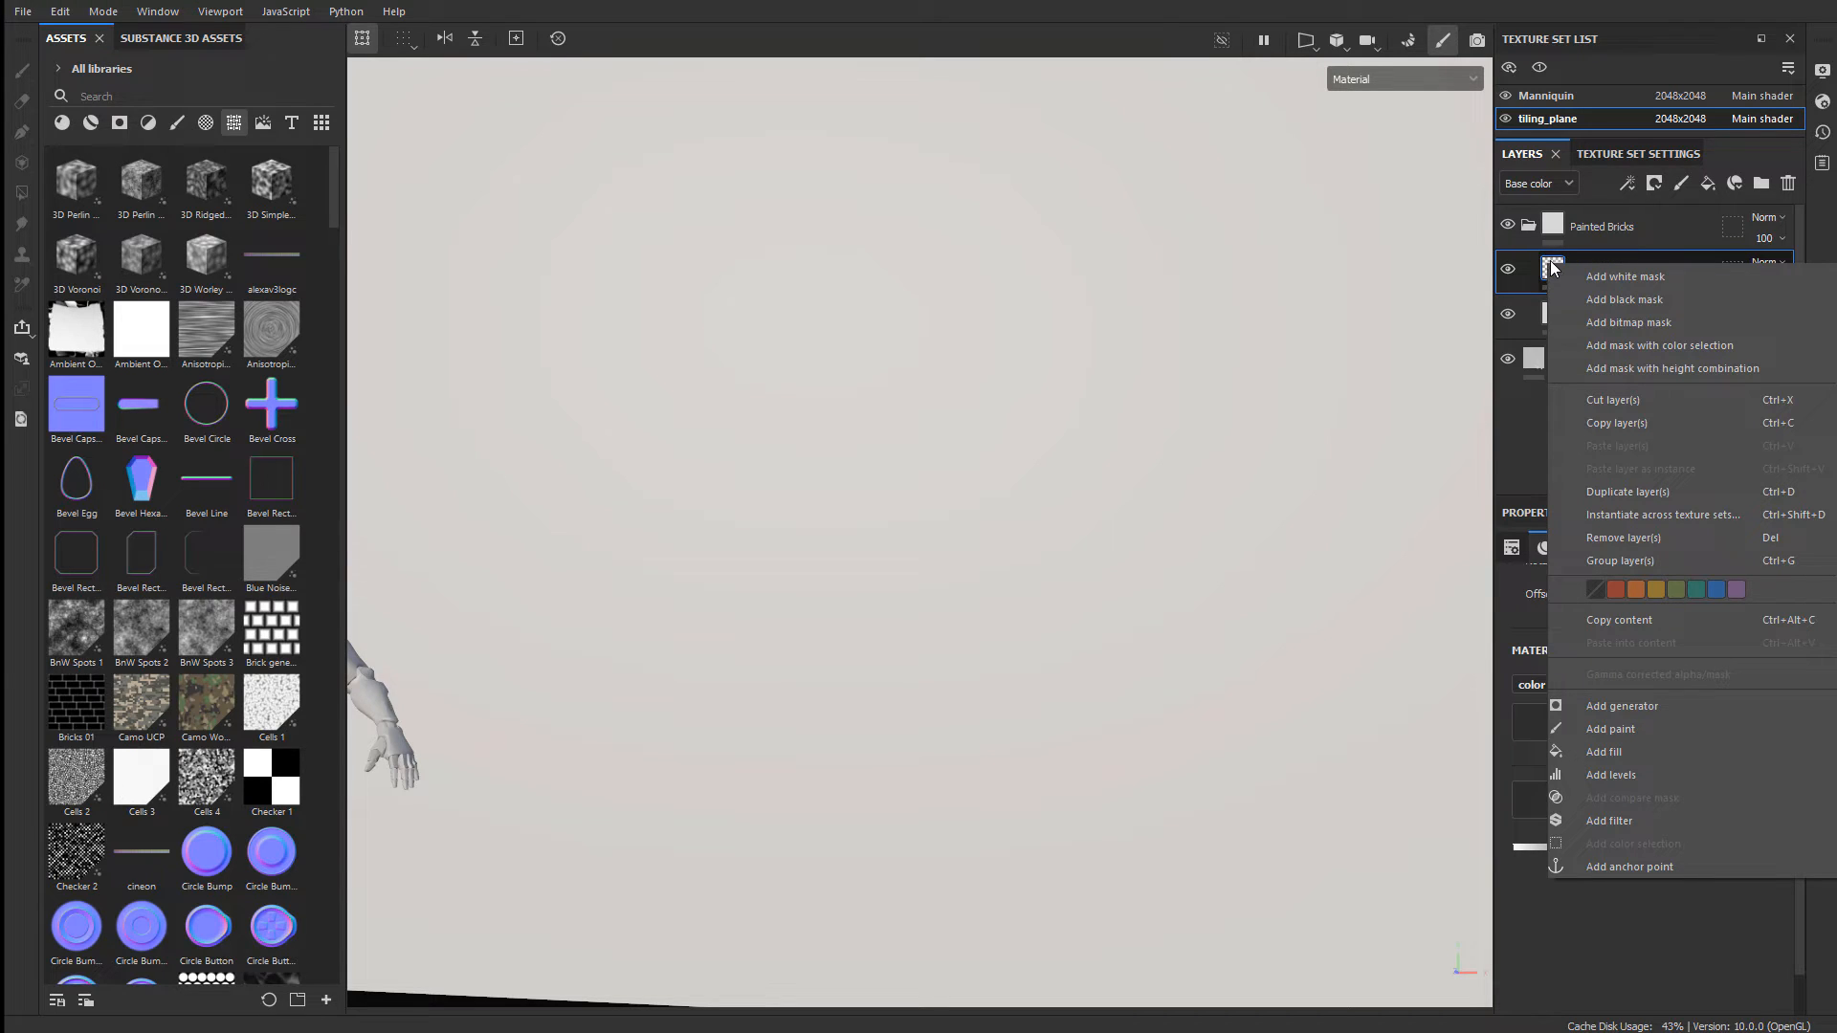
pyautogui.click(1631, 300)
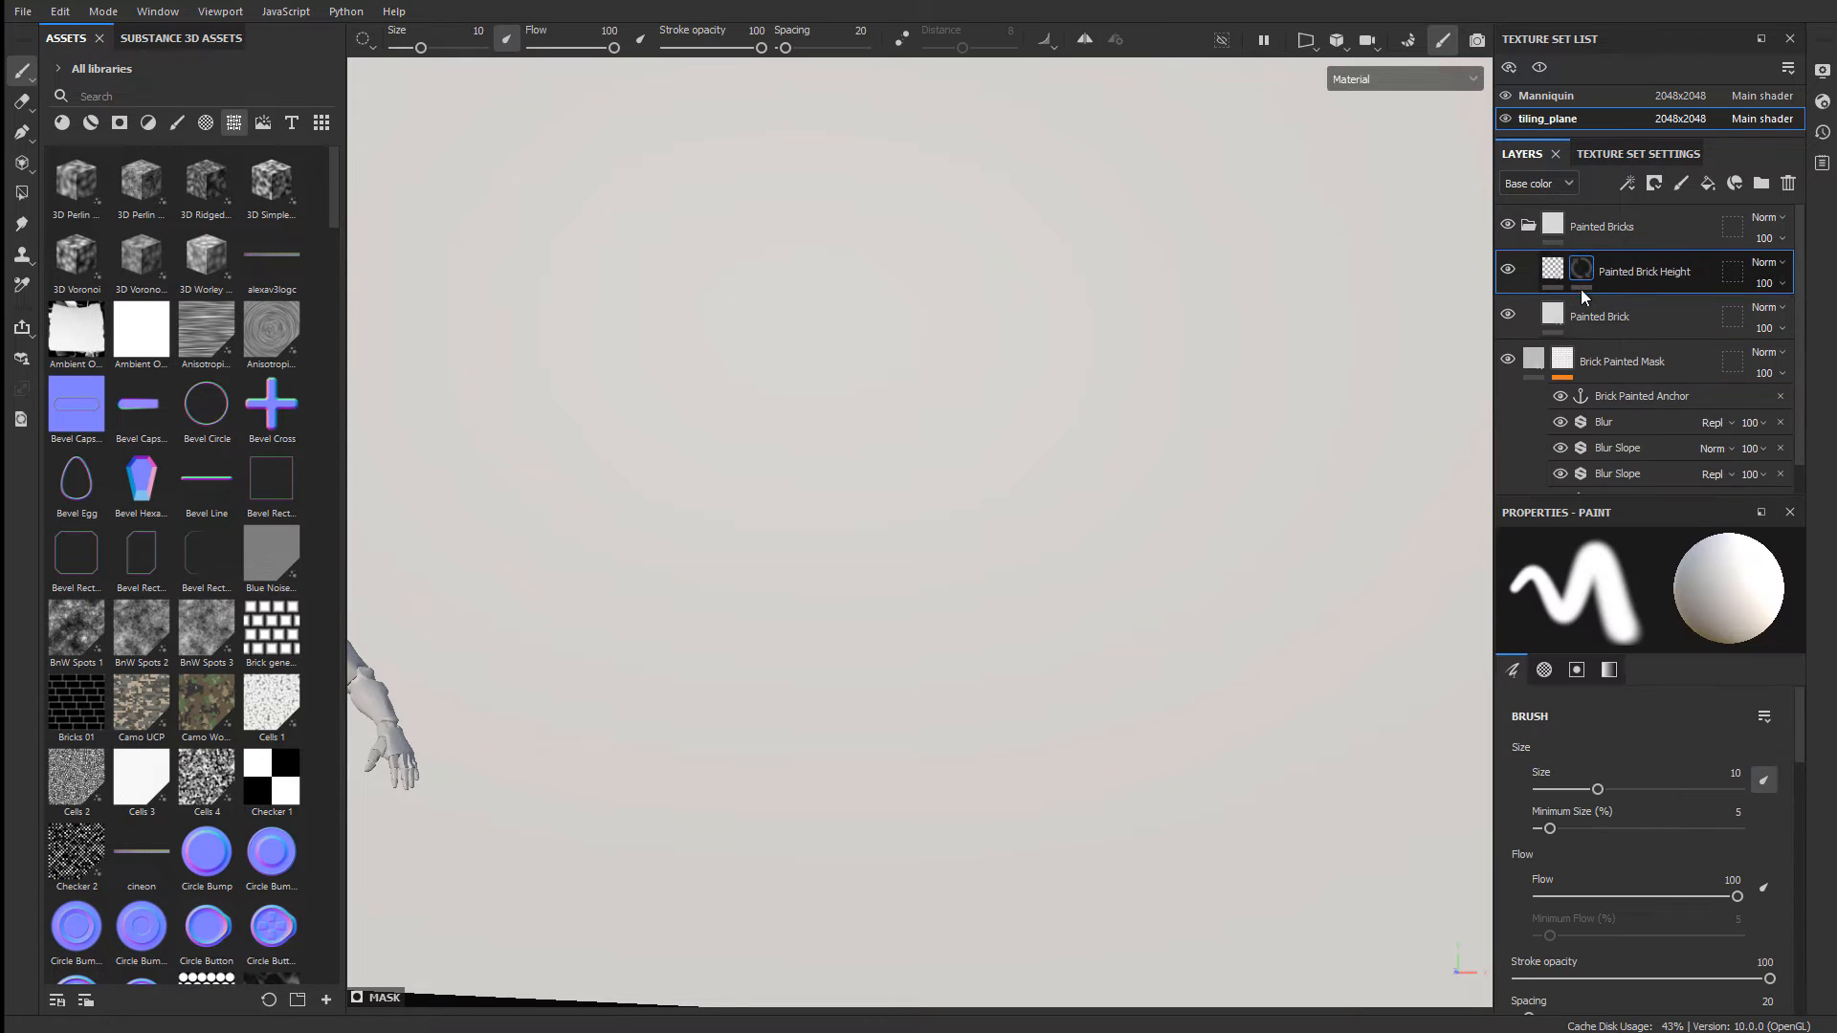
pyautogui.rightClick(1582, 273)
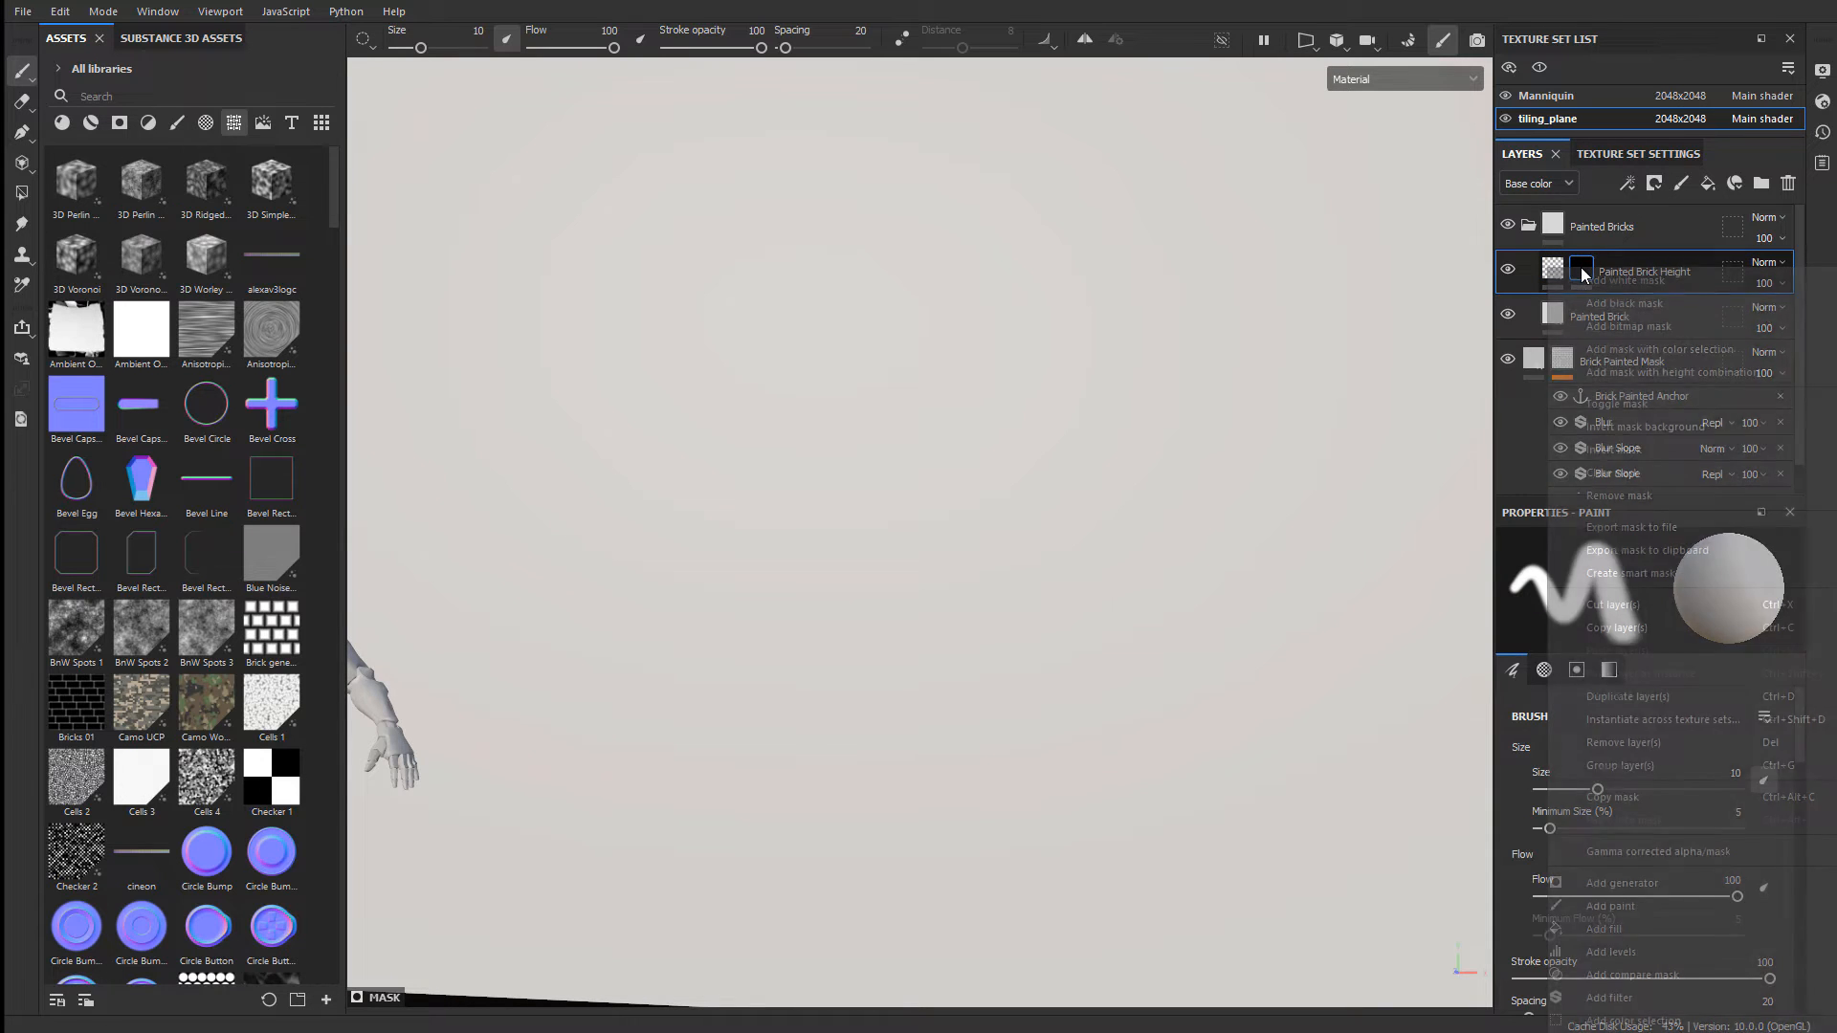
pyautogui.click(1623, 927)
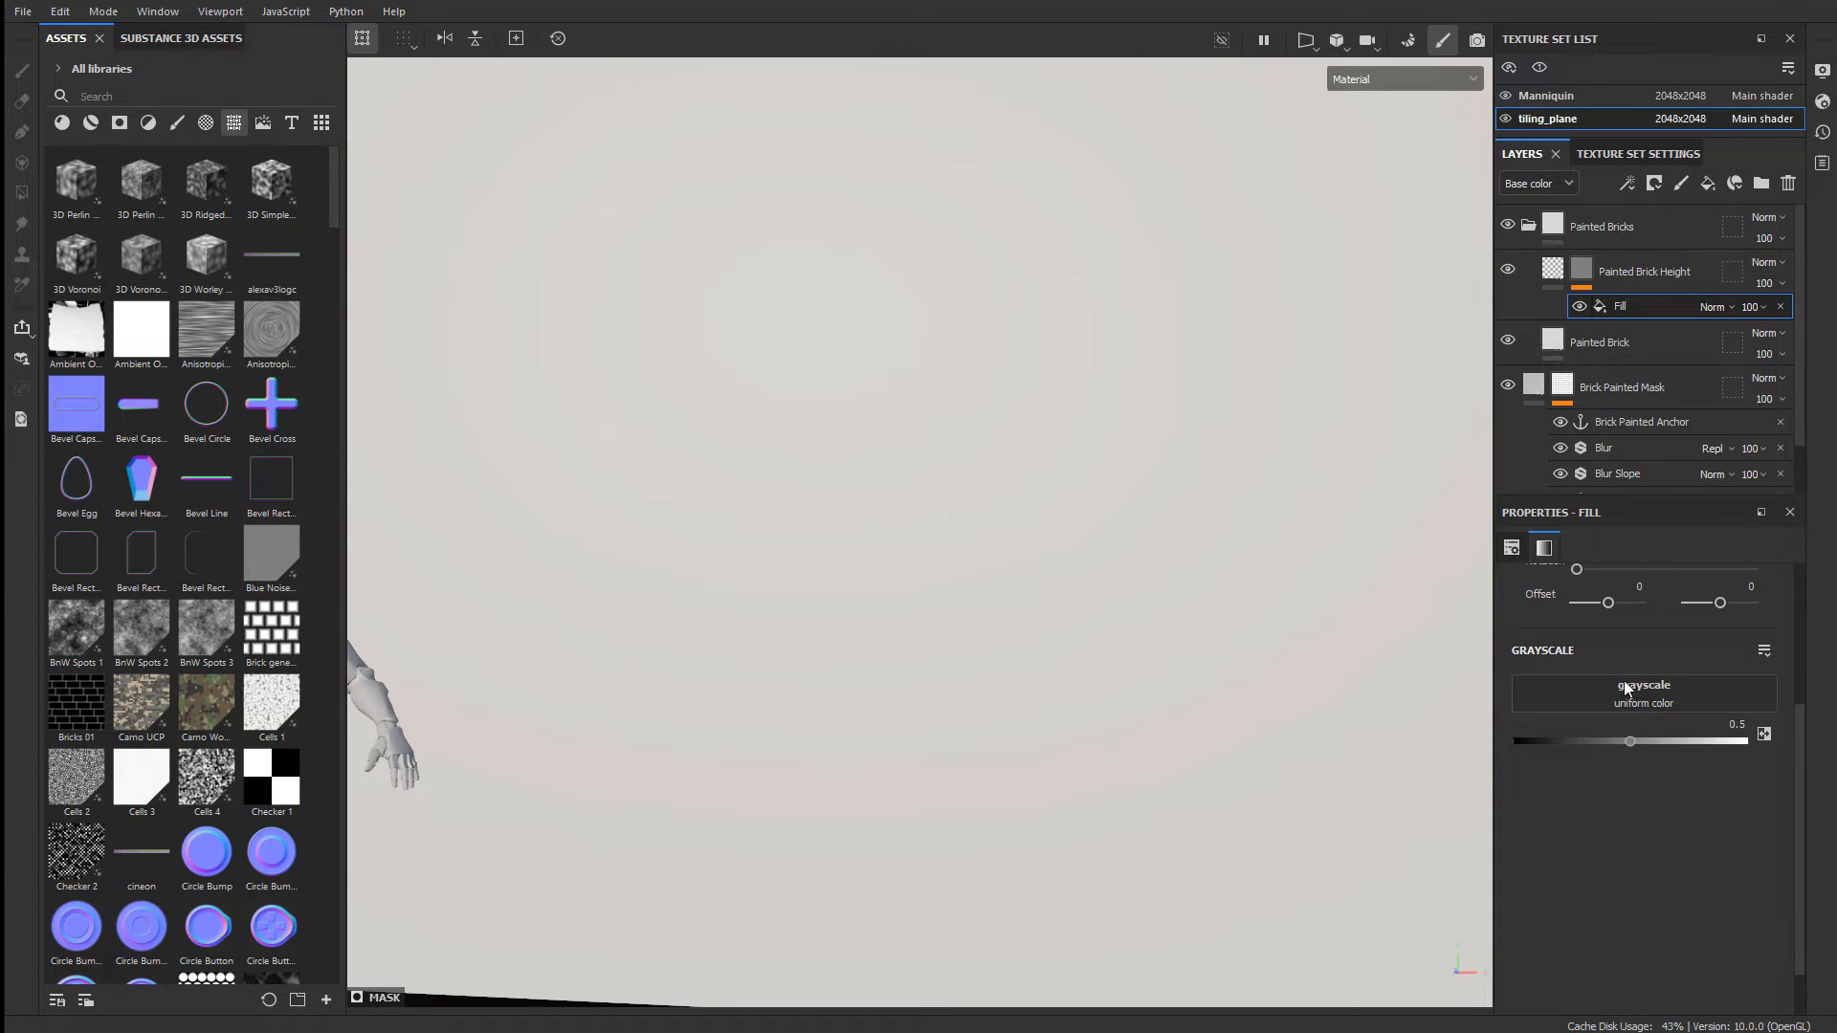
# - Assign the Grunge Concrete Moss Medium texture to the grayscale of the Painted Brick Height mask's fill
pyautogui.click(1648, 697)
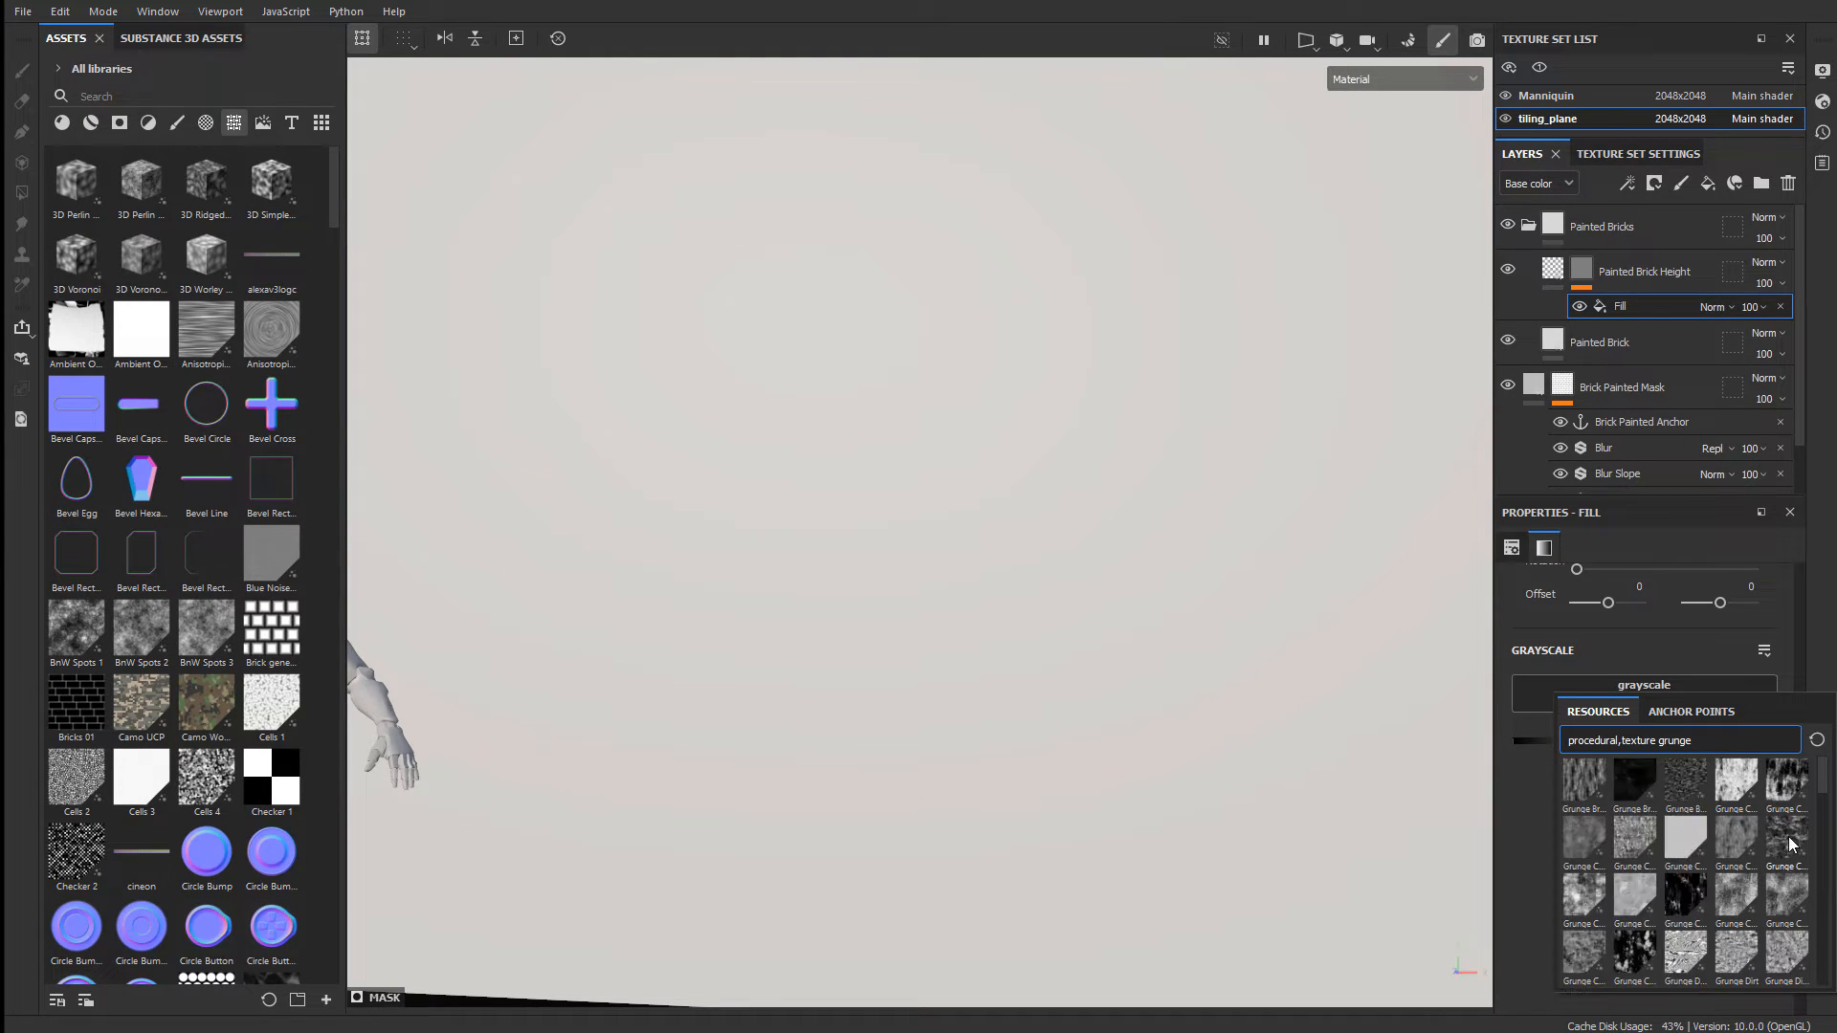
pyautogui.click(1736, 779)
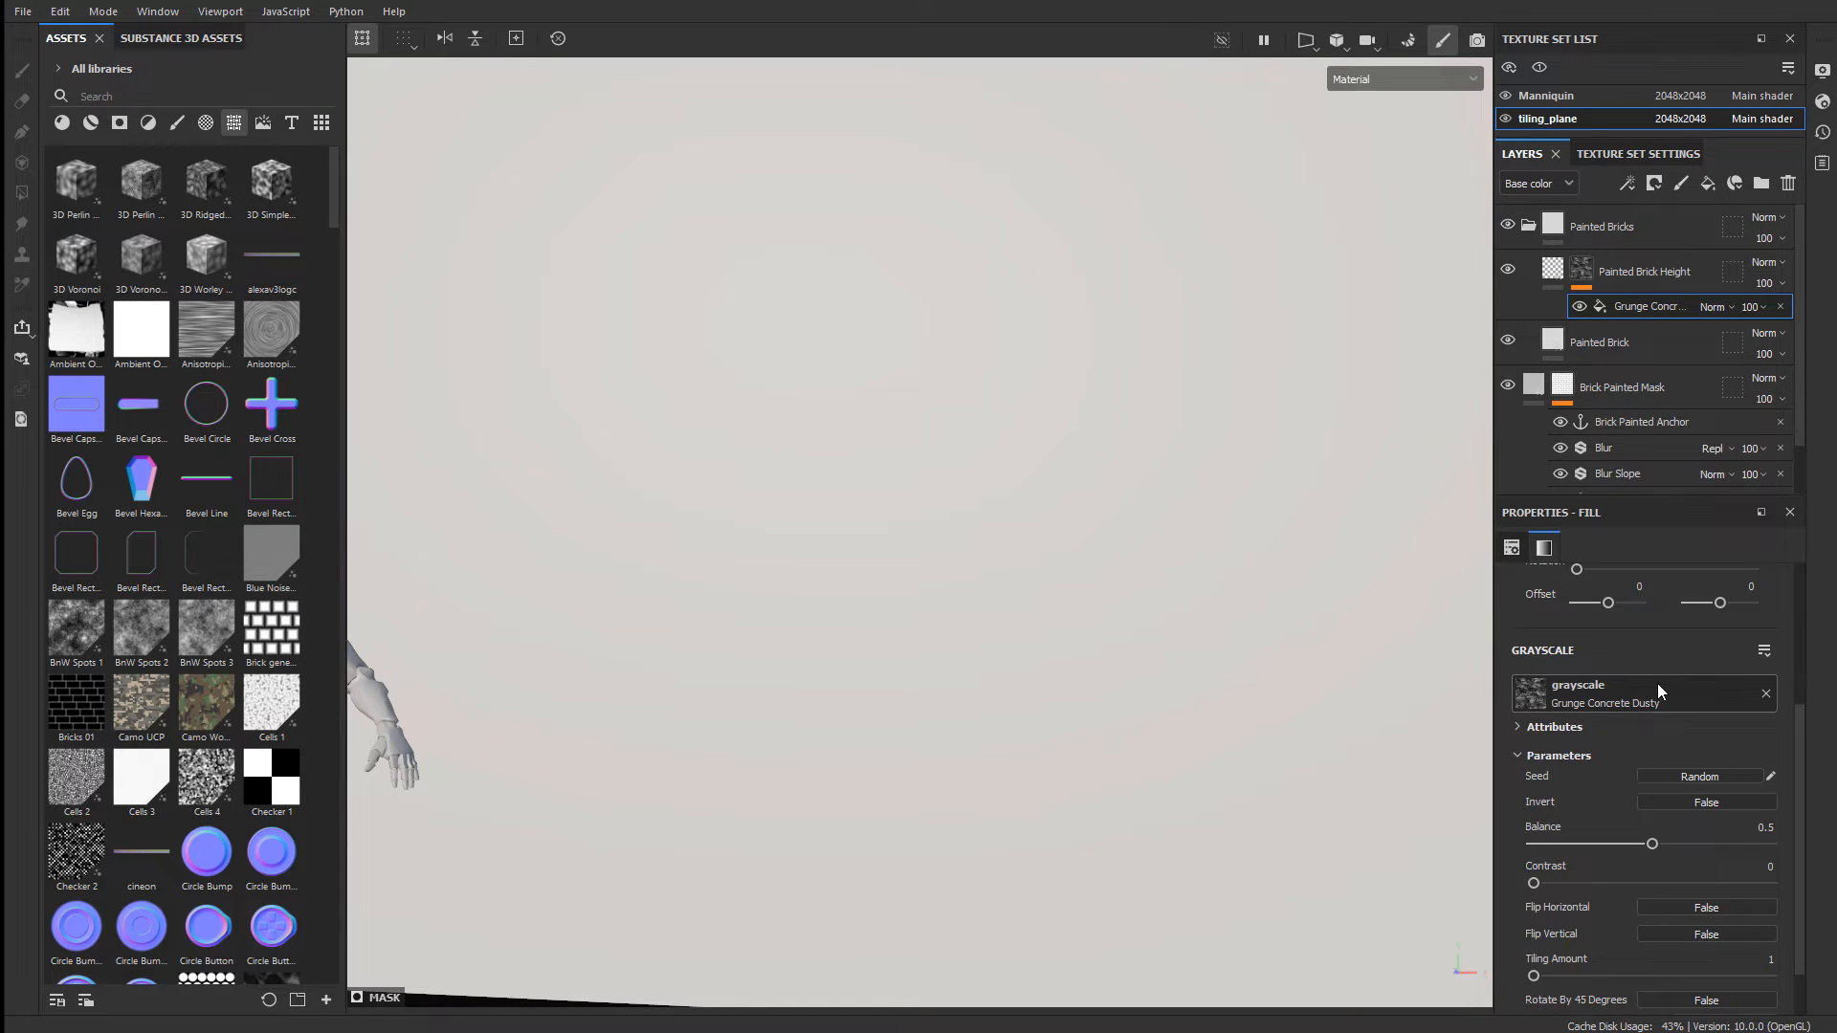
pyautogui.click(1663, 691)
pyautogui.click(1787, 905)
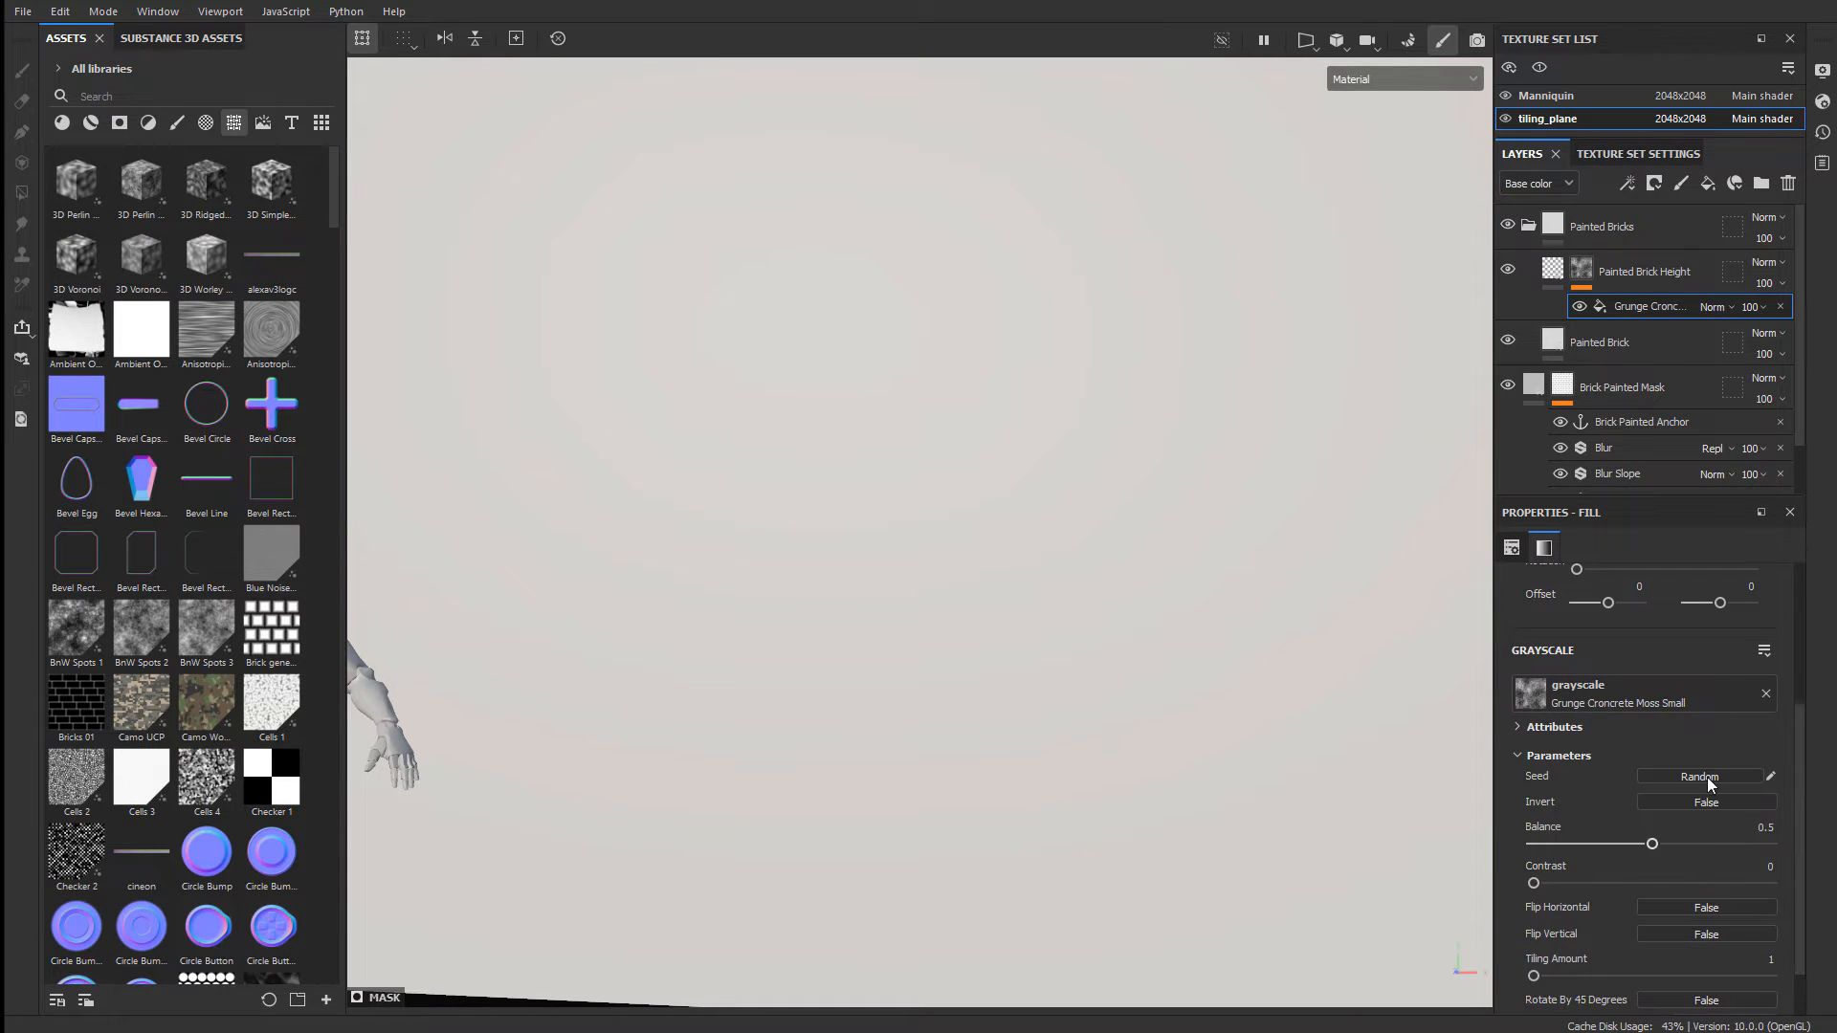
pyautogui.keyDown('alt'); pyautogui.moveTo(962, 570); pyautogui.dragTo(1165, 603); pyautogui.keyUp('alt')
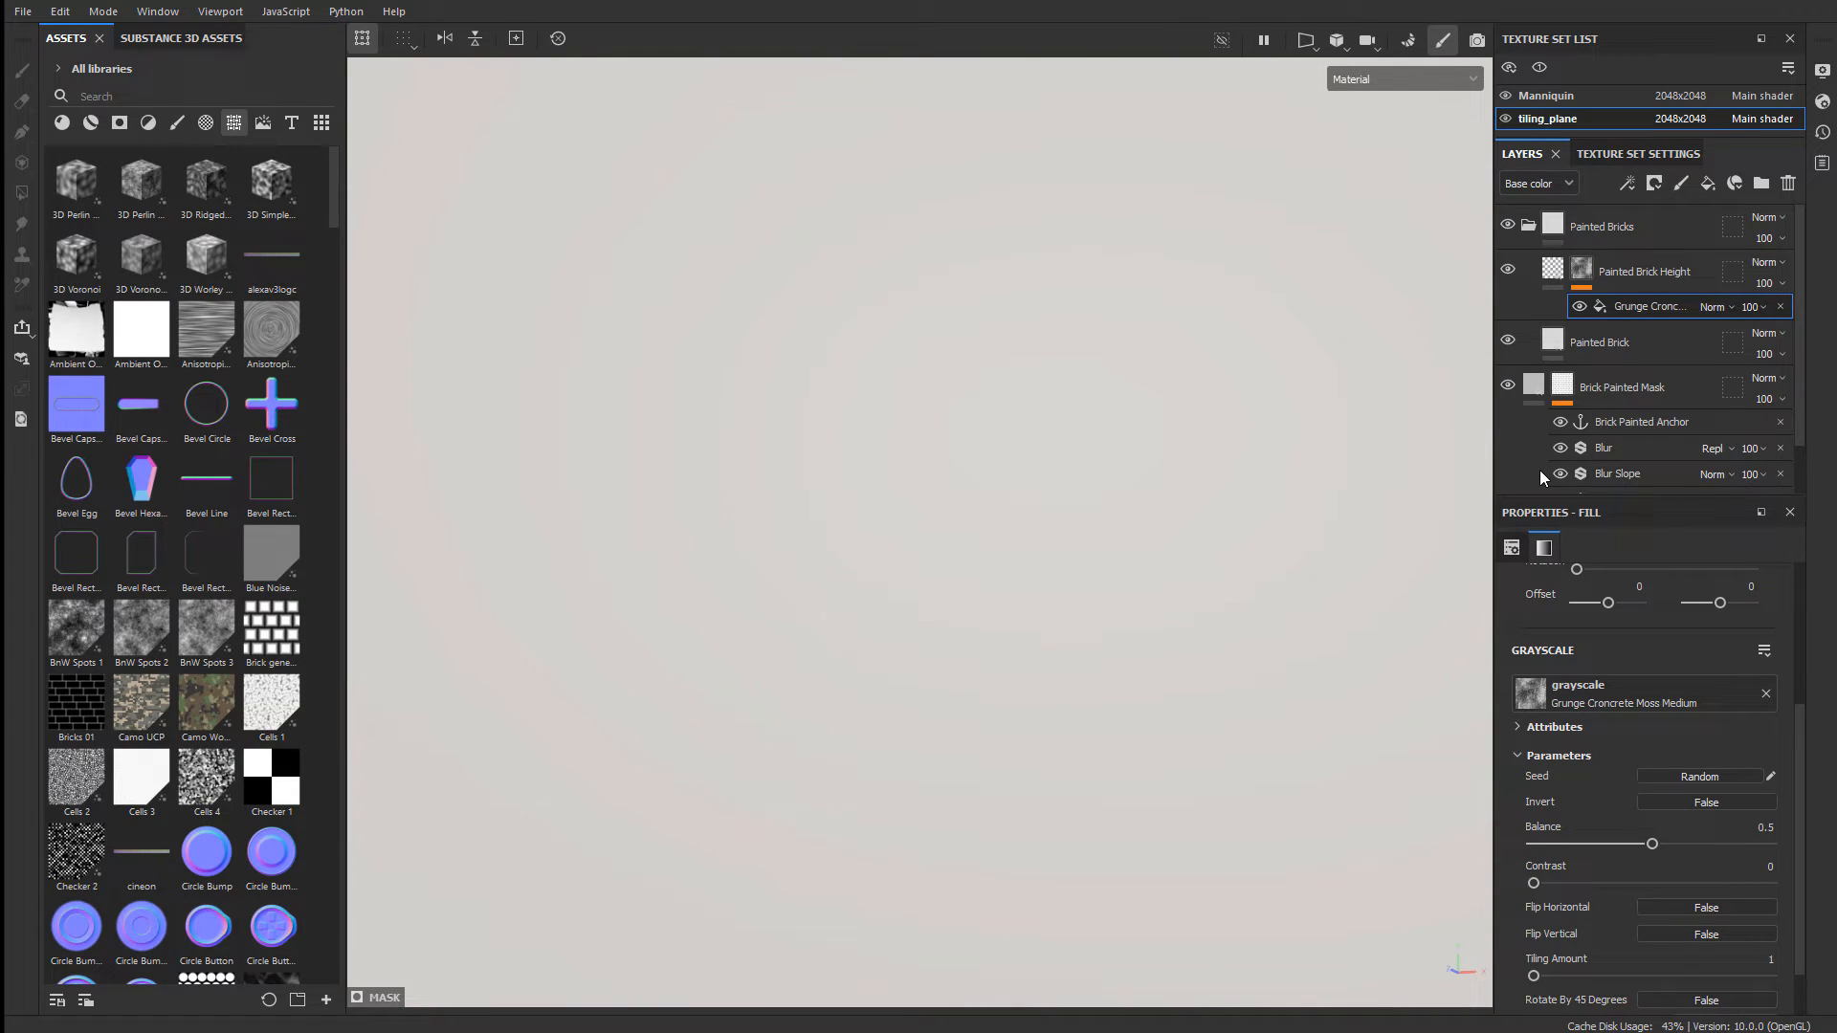
# - Set the Painted Brick Height layer's height value to 0.3633
pyautogui.click(1553, 271)
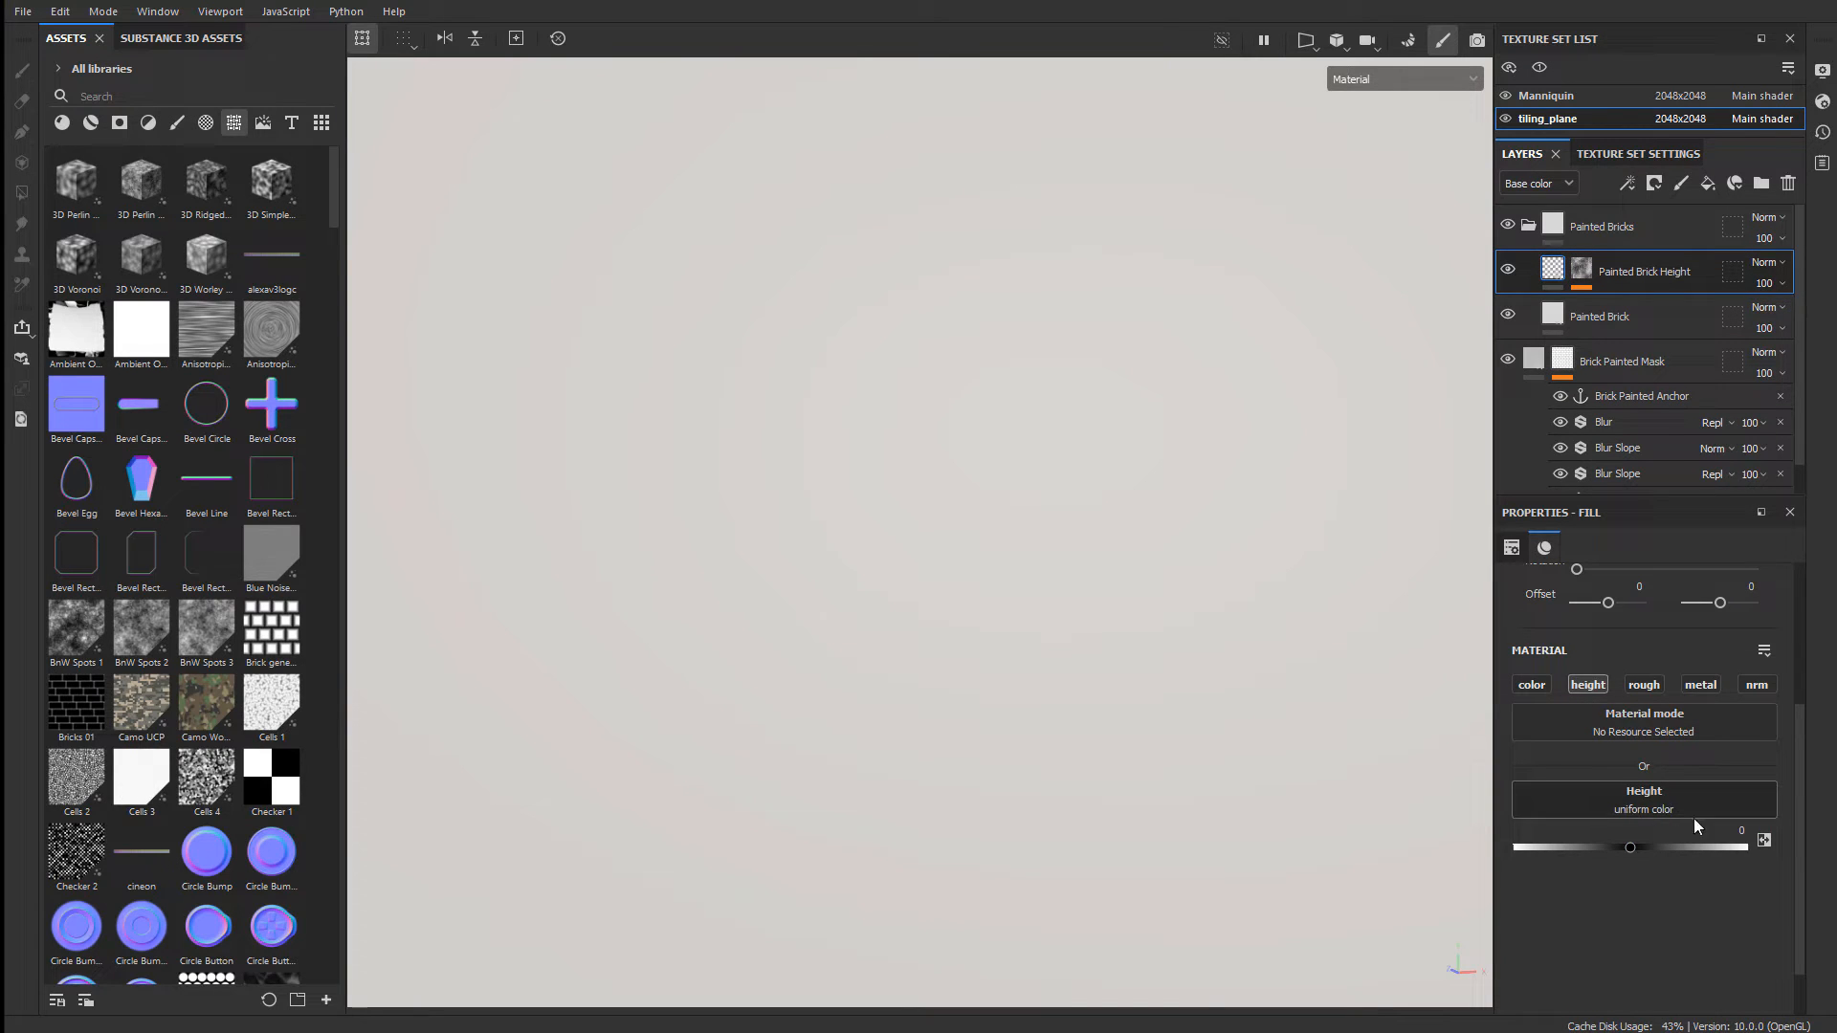
pyautogui.click(1743, 828)
pyautogui.press('Return')
pyautogui.keyDown('alt'); pyautogui.moveTo(1196, 703); pyautogui.dragTo(1090, 685); pyautogui.keyUp('alt')
pyautogui.keyDown('alt'); pyautogui.moveTo(1090, 685); pyautogui.dragTo(985, 623, button='right'); pyautogui.keyUp('alt')
pyautogui.keyDown('alt'); pyautogui.moveTo(1057, 617); pyautogui.dragTo(921, 618); pyautogui.keyUp('alt')
pyautogui.moveTo(1644, 846)
pyautogui.mouseDown()
pyautogui.moveTo(1685, 851)
pyautogui.moveTo(1669, 852)
pyautogui.mouseUp()
pyautogui.keyDown('alt'); pyautogui.moveTo(842, 612); pyautogui.dragTo(765, 574); pyautogui.keyUp('alt')
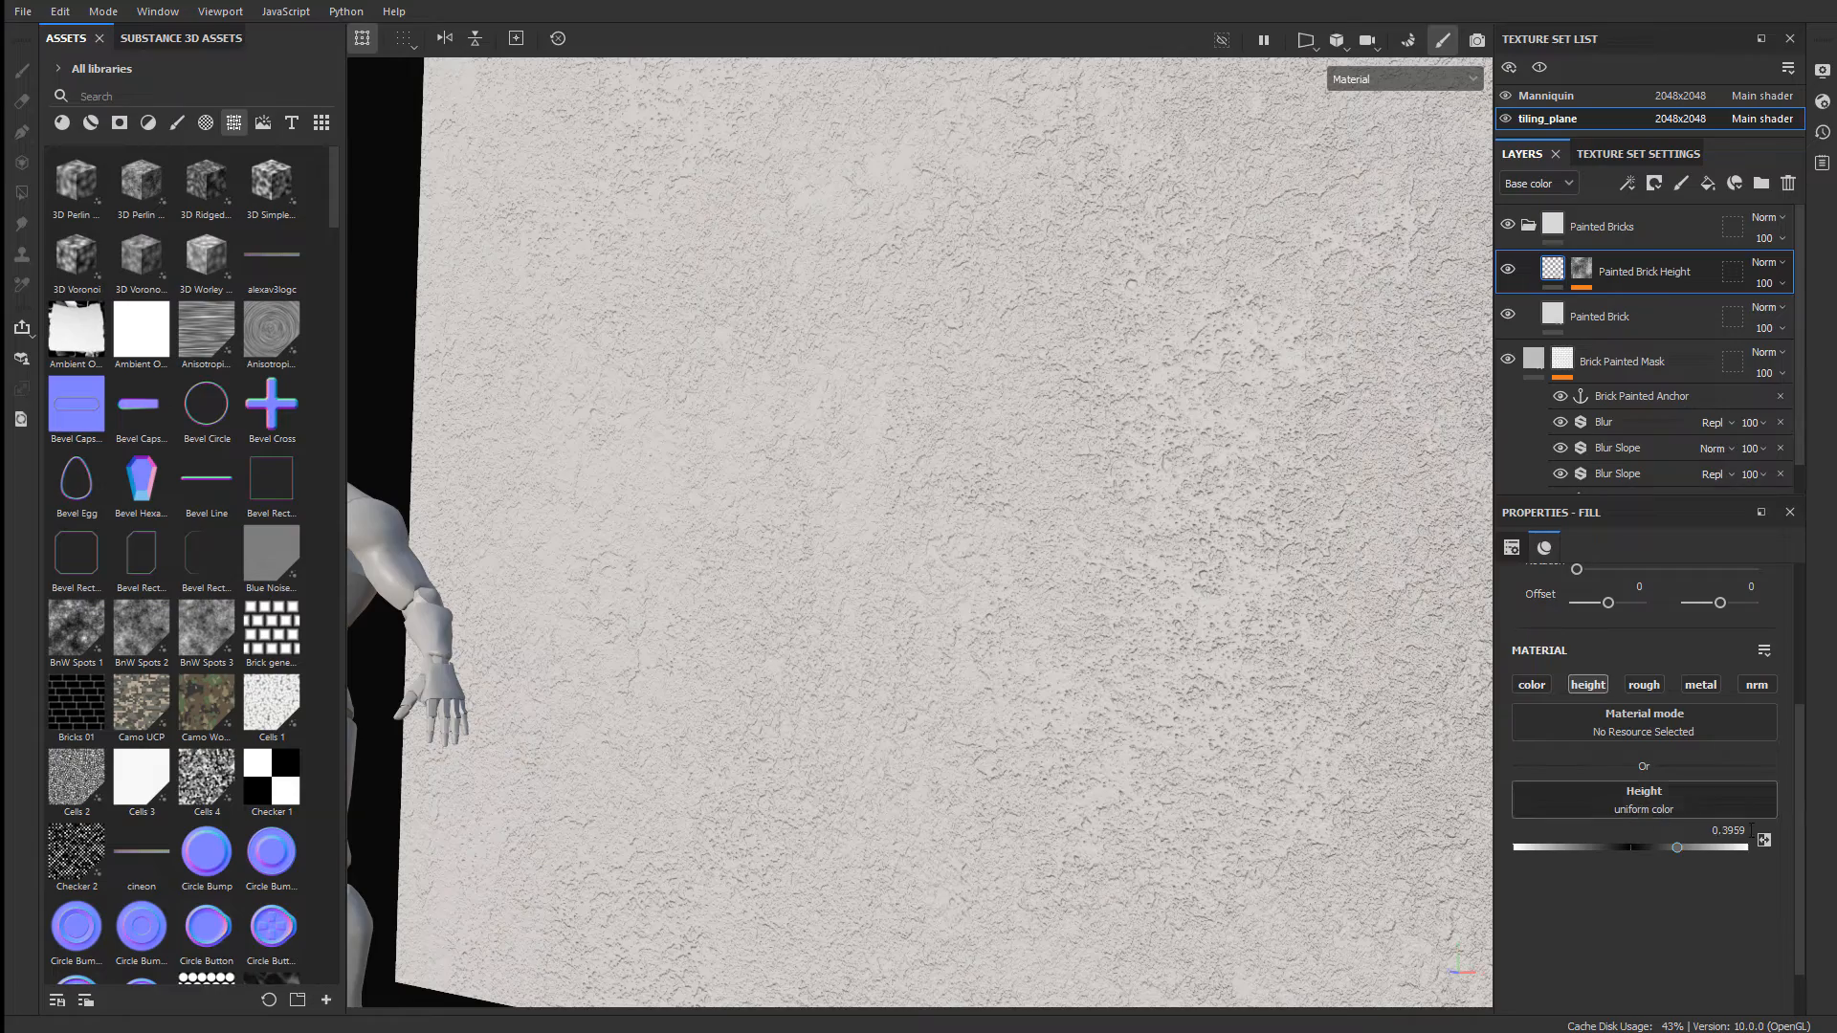
pyautogui.moveTo(1672, 844)
pyautogui.mouseDown()
pyautogui.moveTo(1655, 846)
pyautogui.moveTo(1672, 854)
pyautogui.mouseUp()
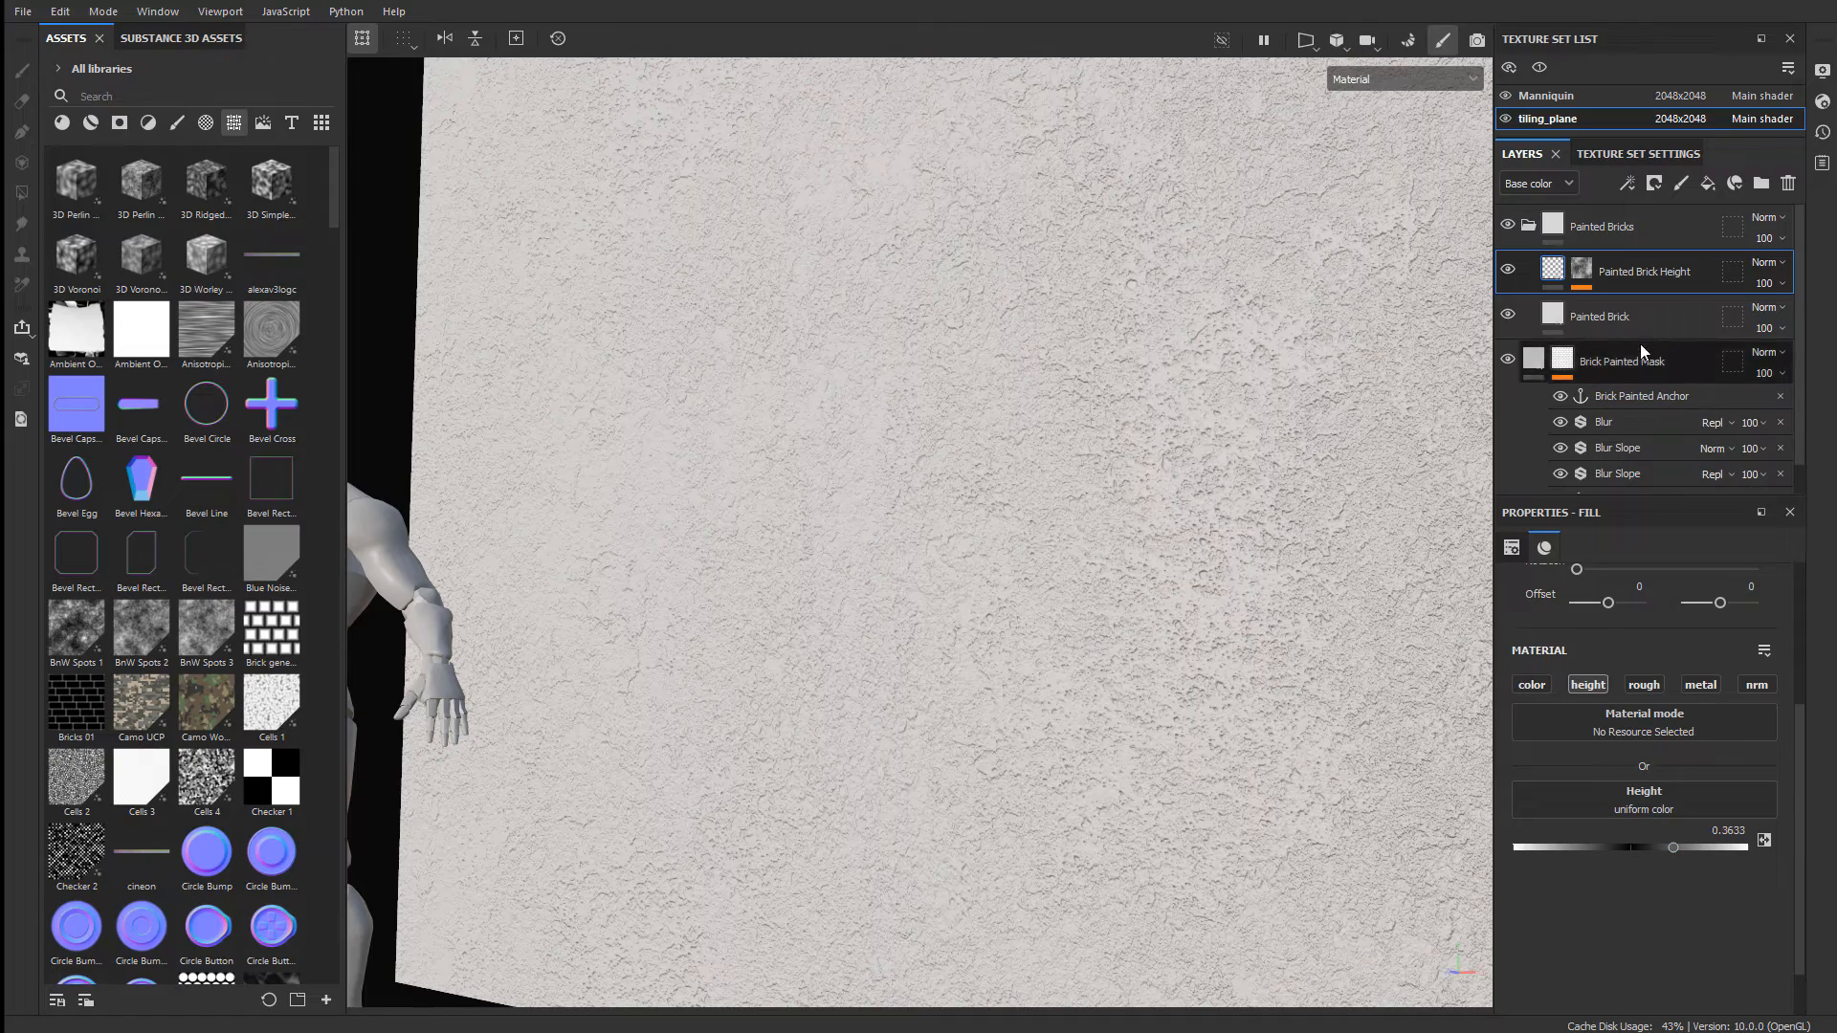
# - Select the grunge fill in the Painted Brick Height mask and look through the grunge textures available for its grayscale
pyautogui.click(1581, 271)
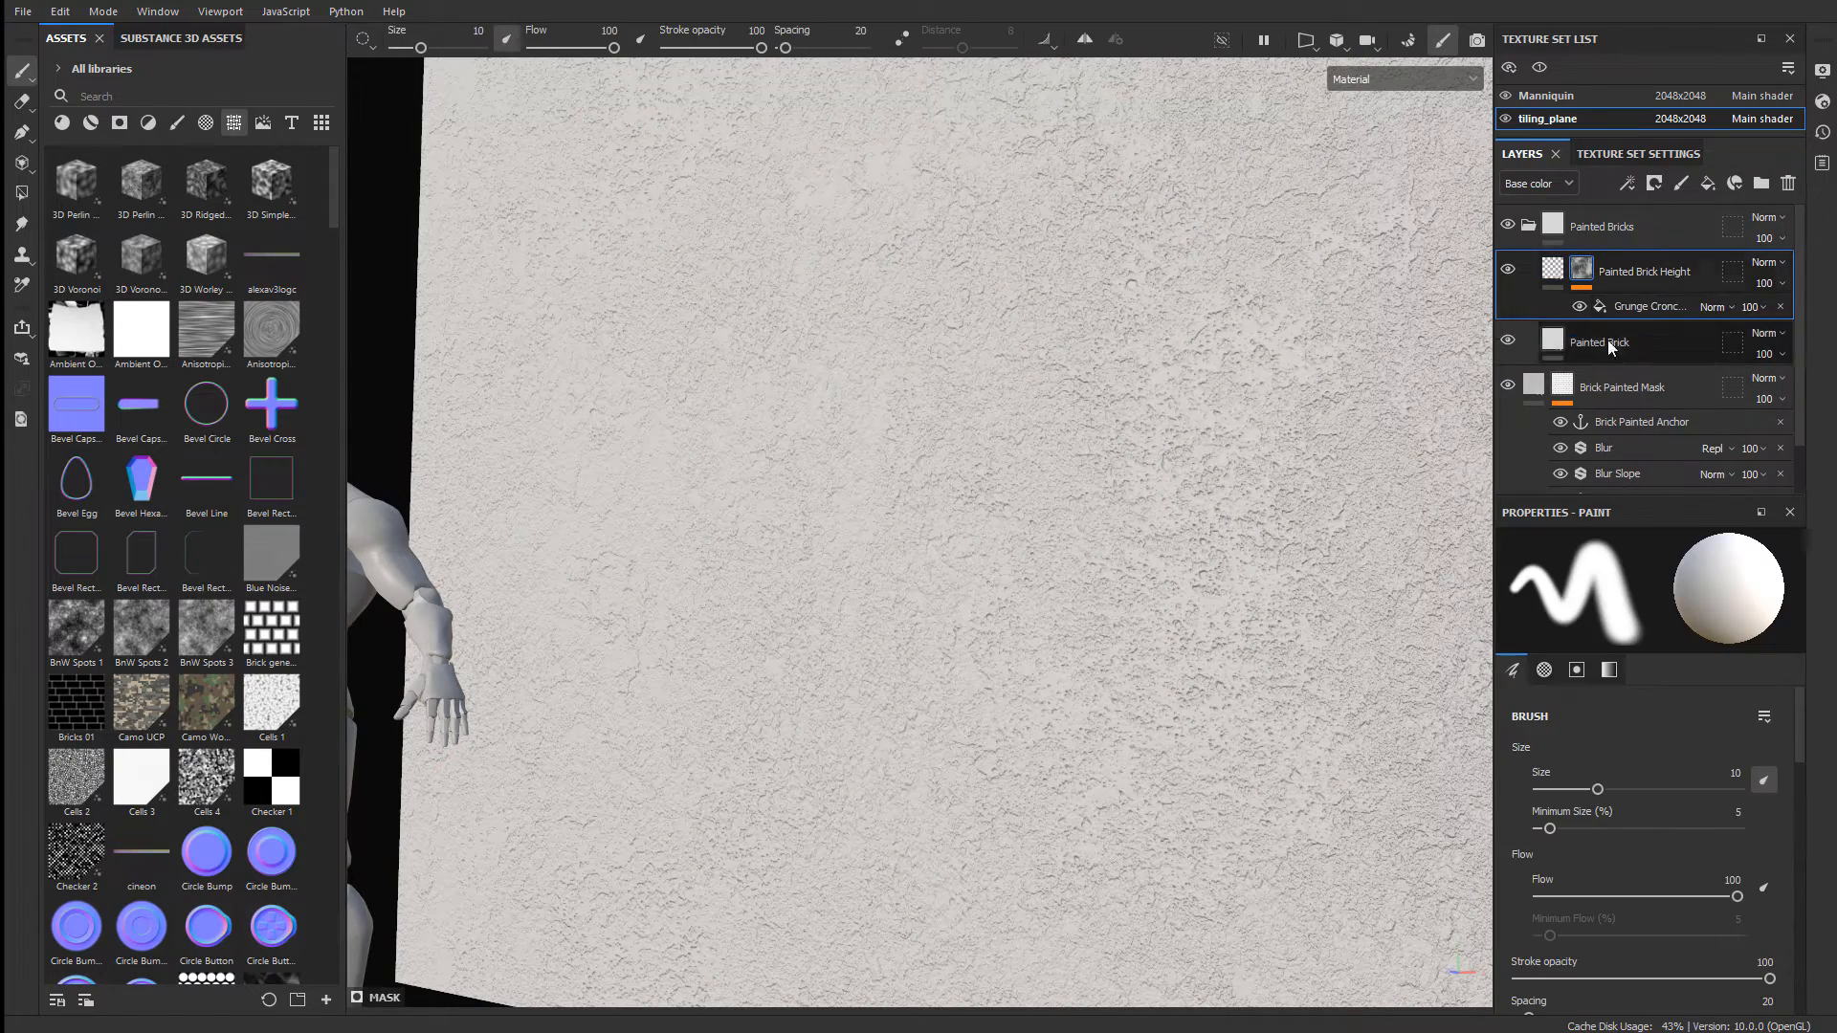
pyautogui.click(1640, 302)
pyautogui.scroll(2, 1232, 522)
pyautogui.keyDown('alt'); pyautogui.moveTo(1232, 522); pyautogui.dragTo(1088, 507); pyautogui.keyUp('alt')
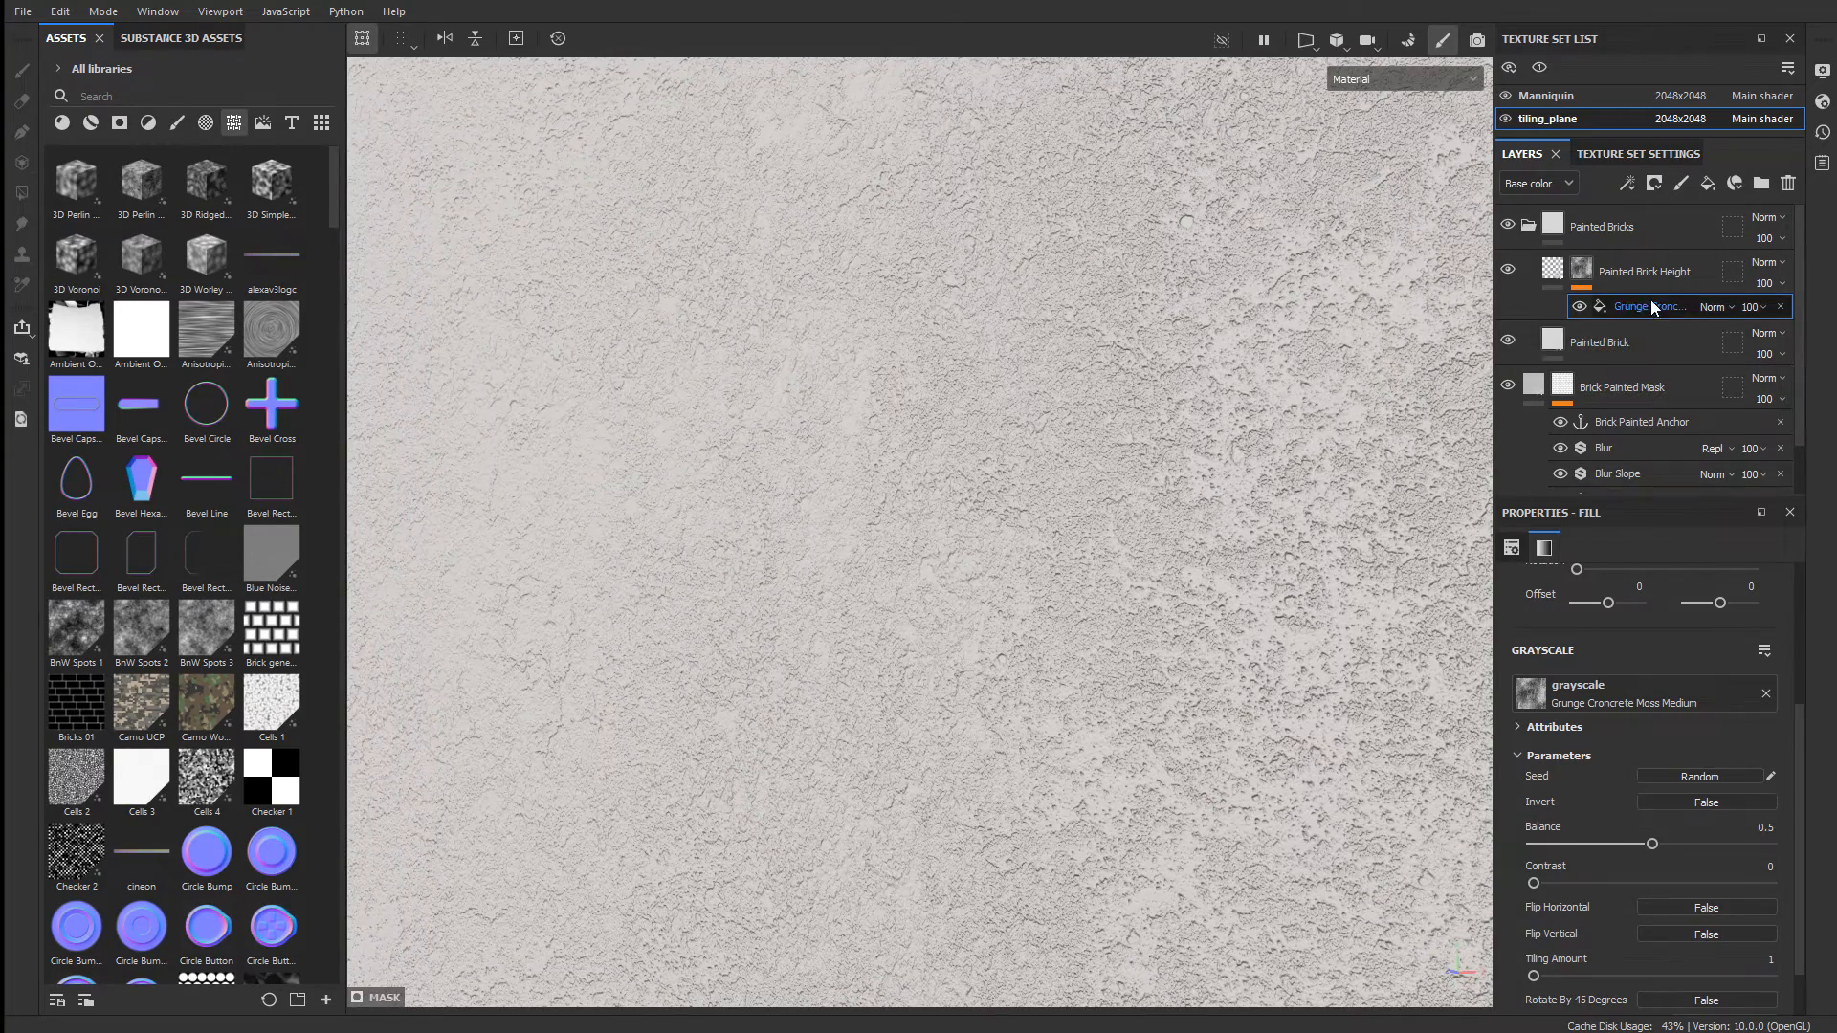
pyautogui.click(1638, 708)
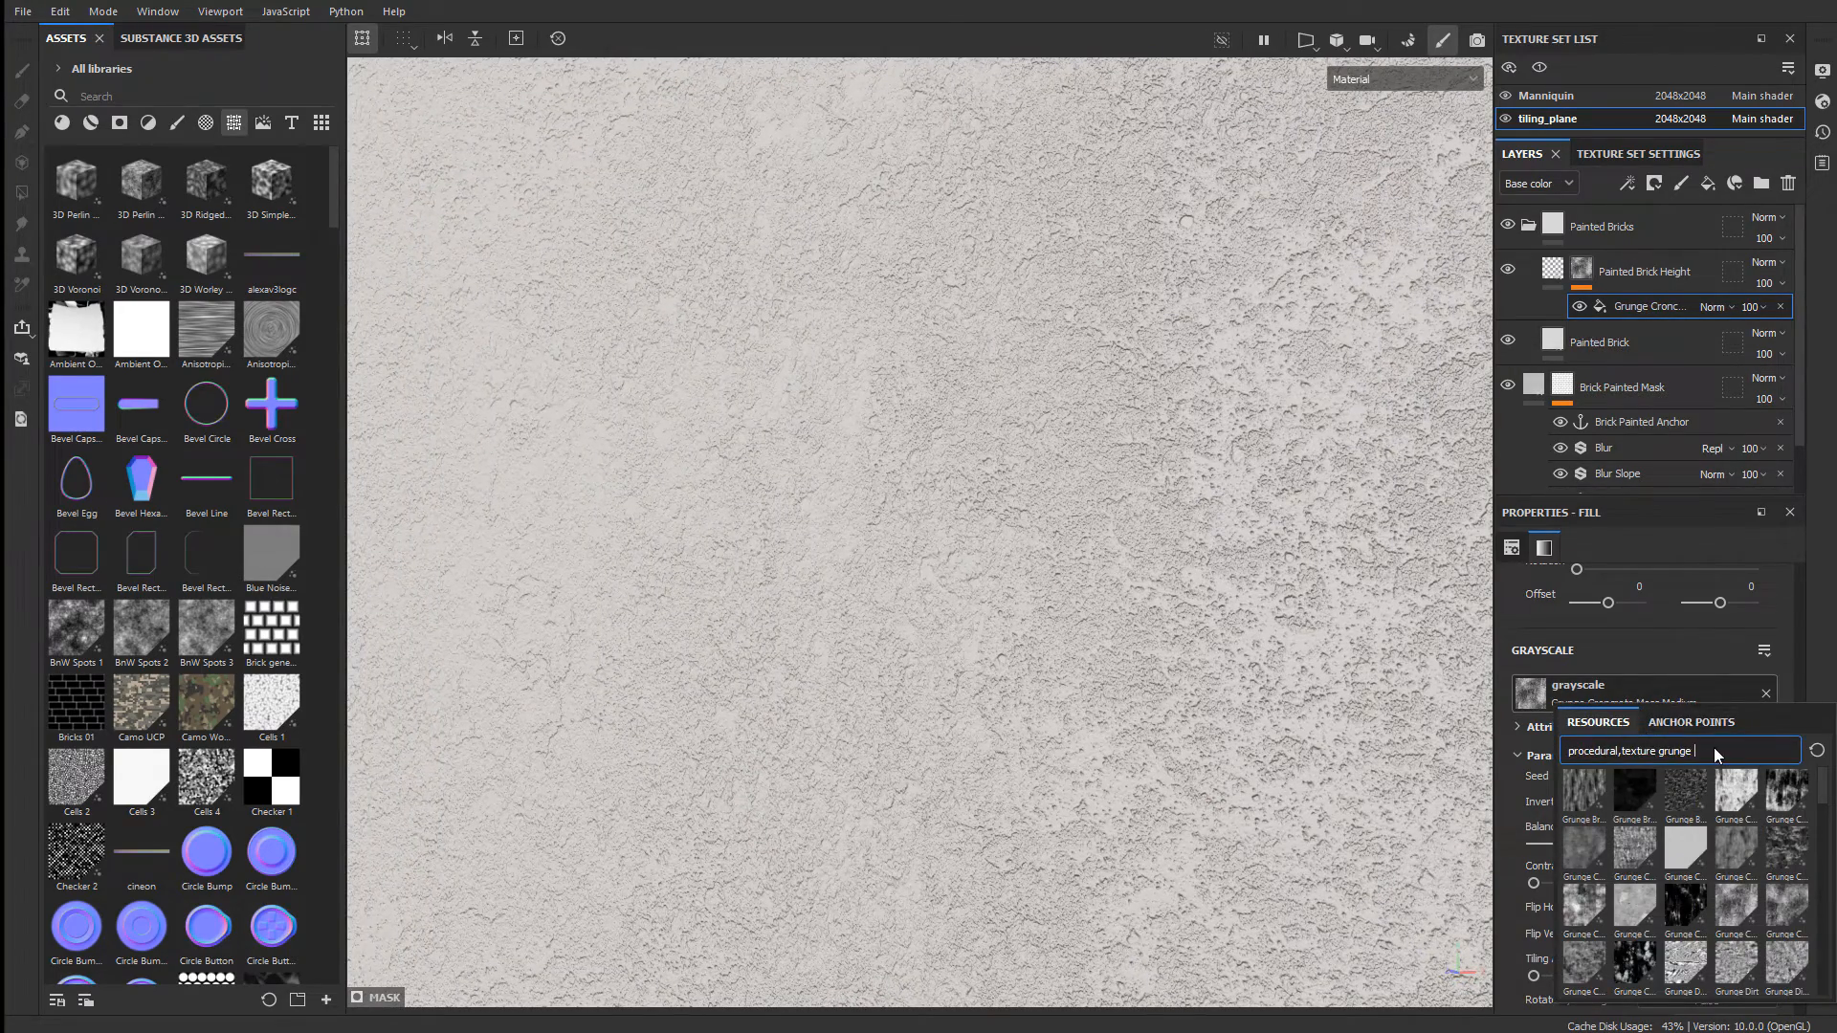
pyautogui.press('Escape')
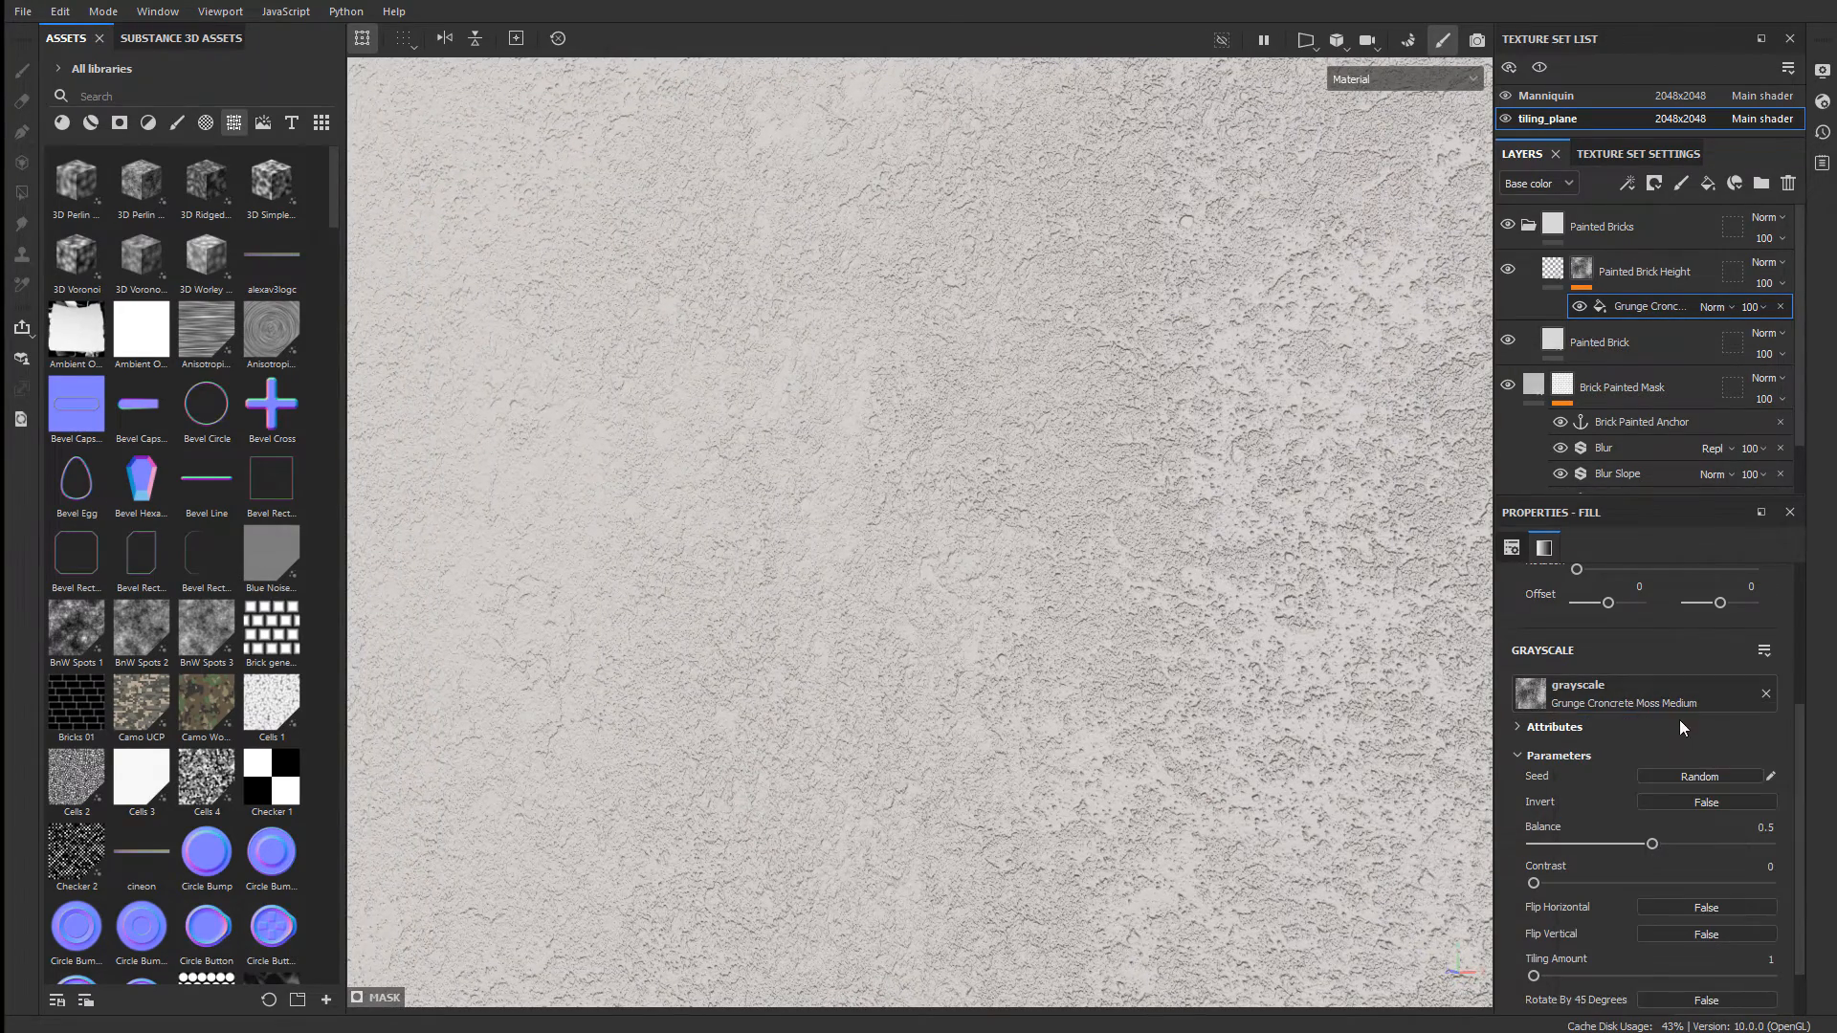
# - Search the textures for grunge concrete moss and assign Grunge Concrete Moss Small to the Painted Brick Height mask's fill, clearing the search terms
pyautogui.click(1638, 694)
pyautogui.write('conc')
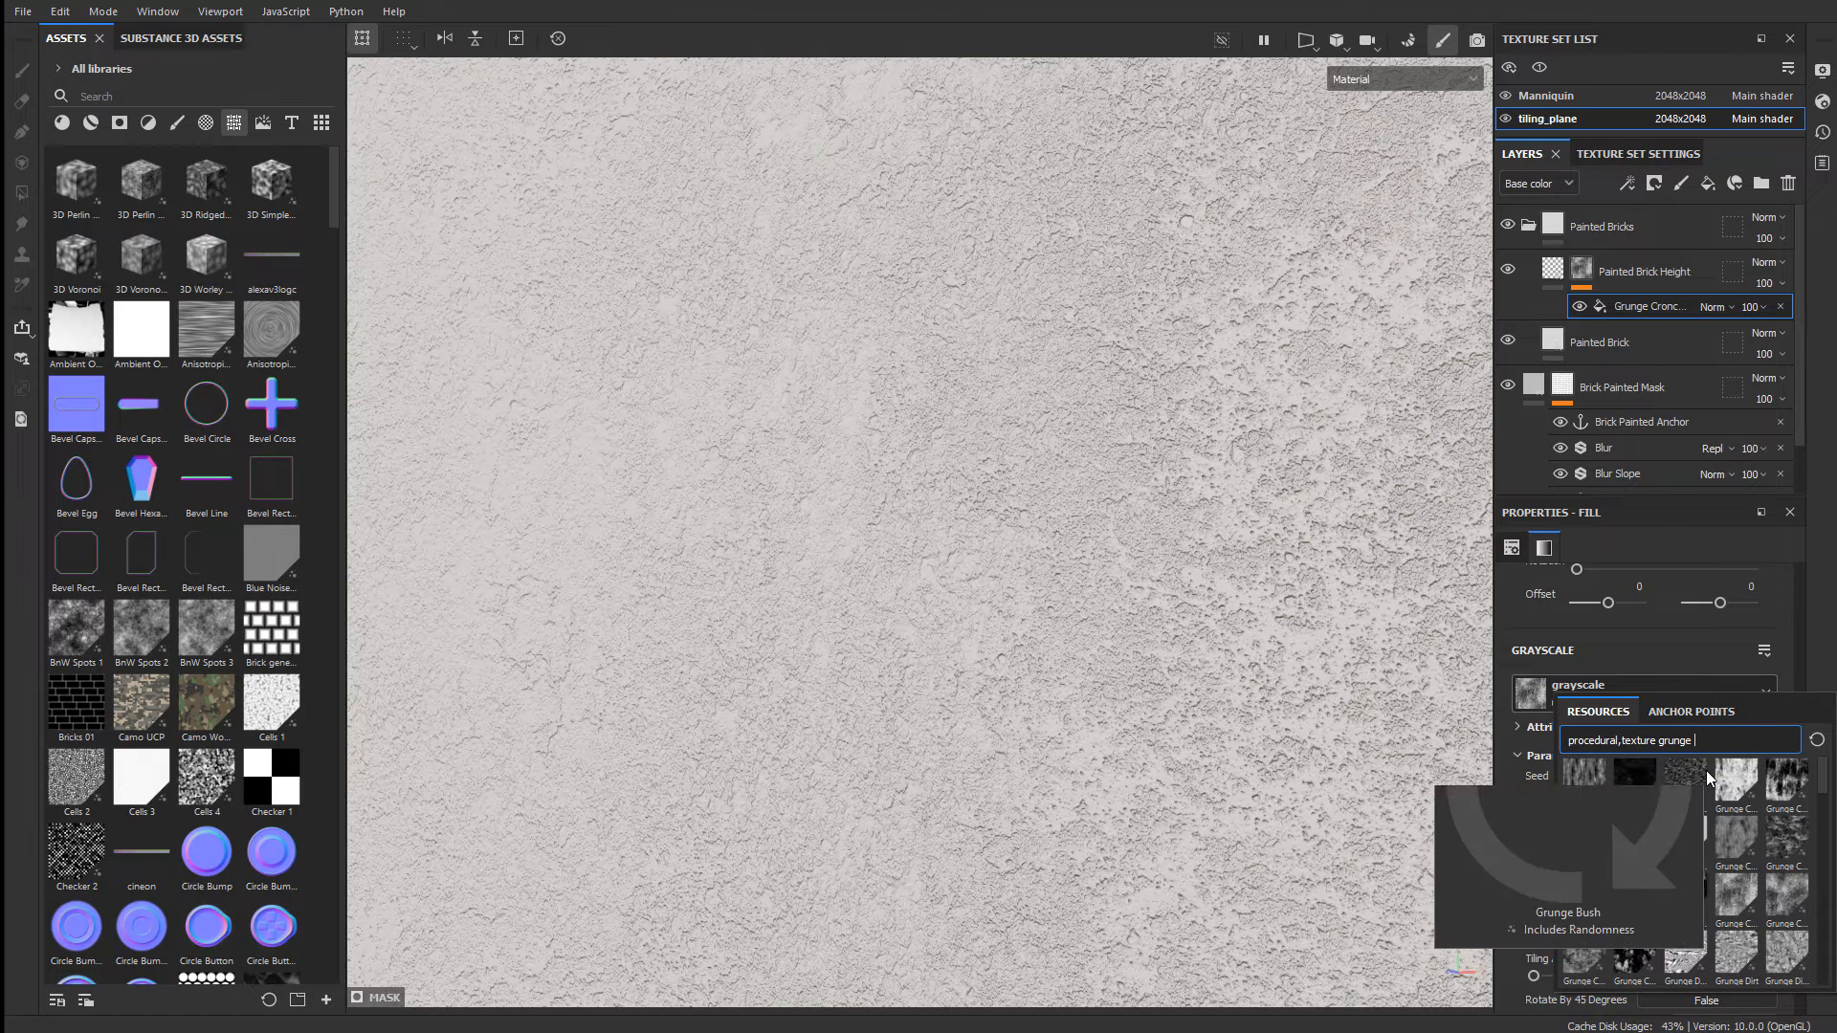
pyautogui.write('rete')
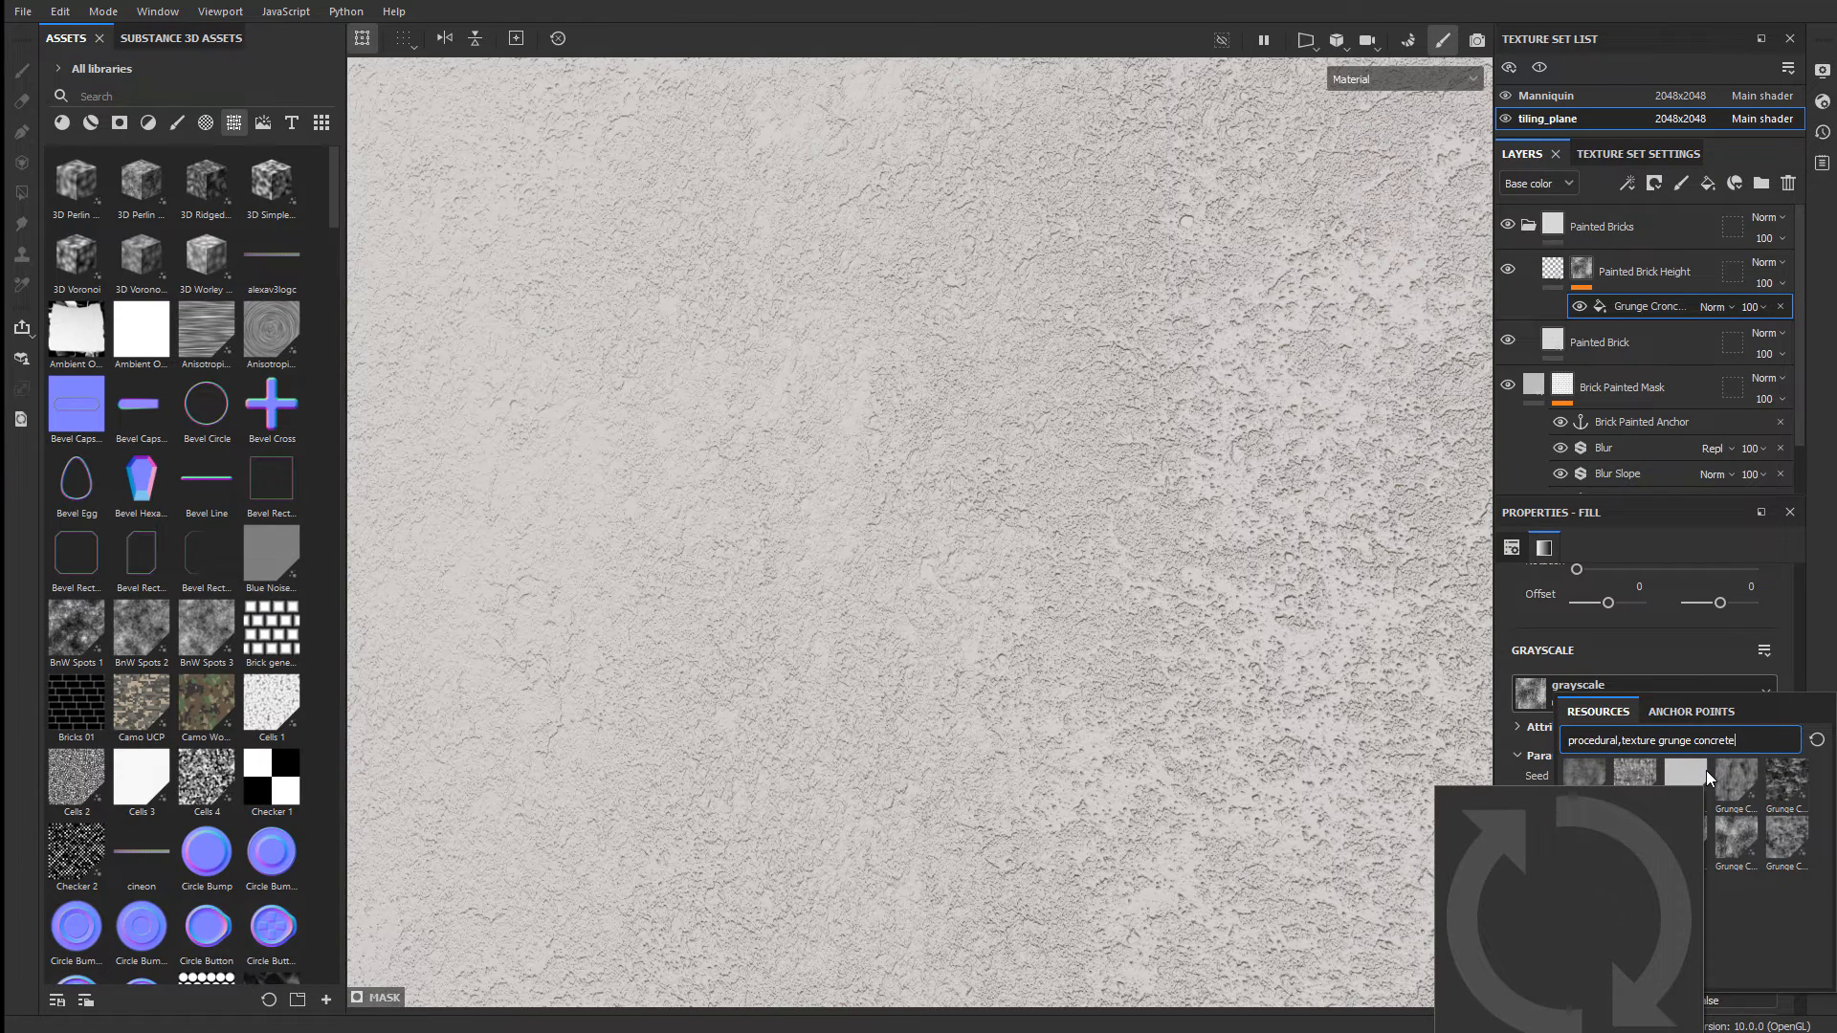
pyautogui.write(' moss')
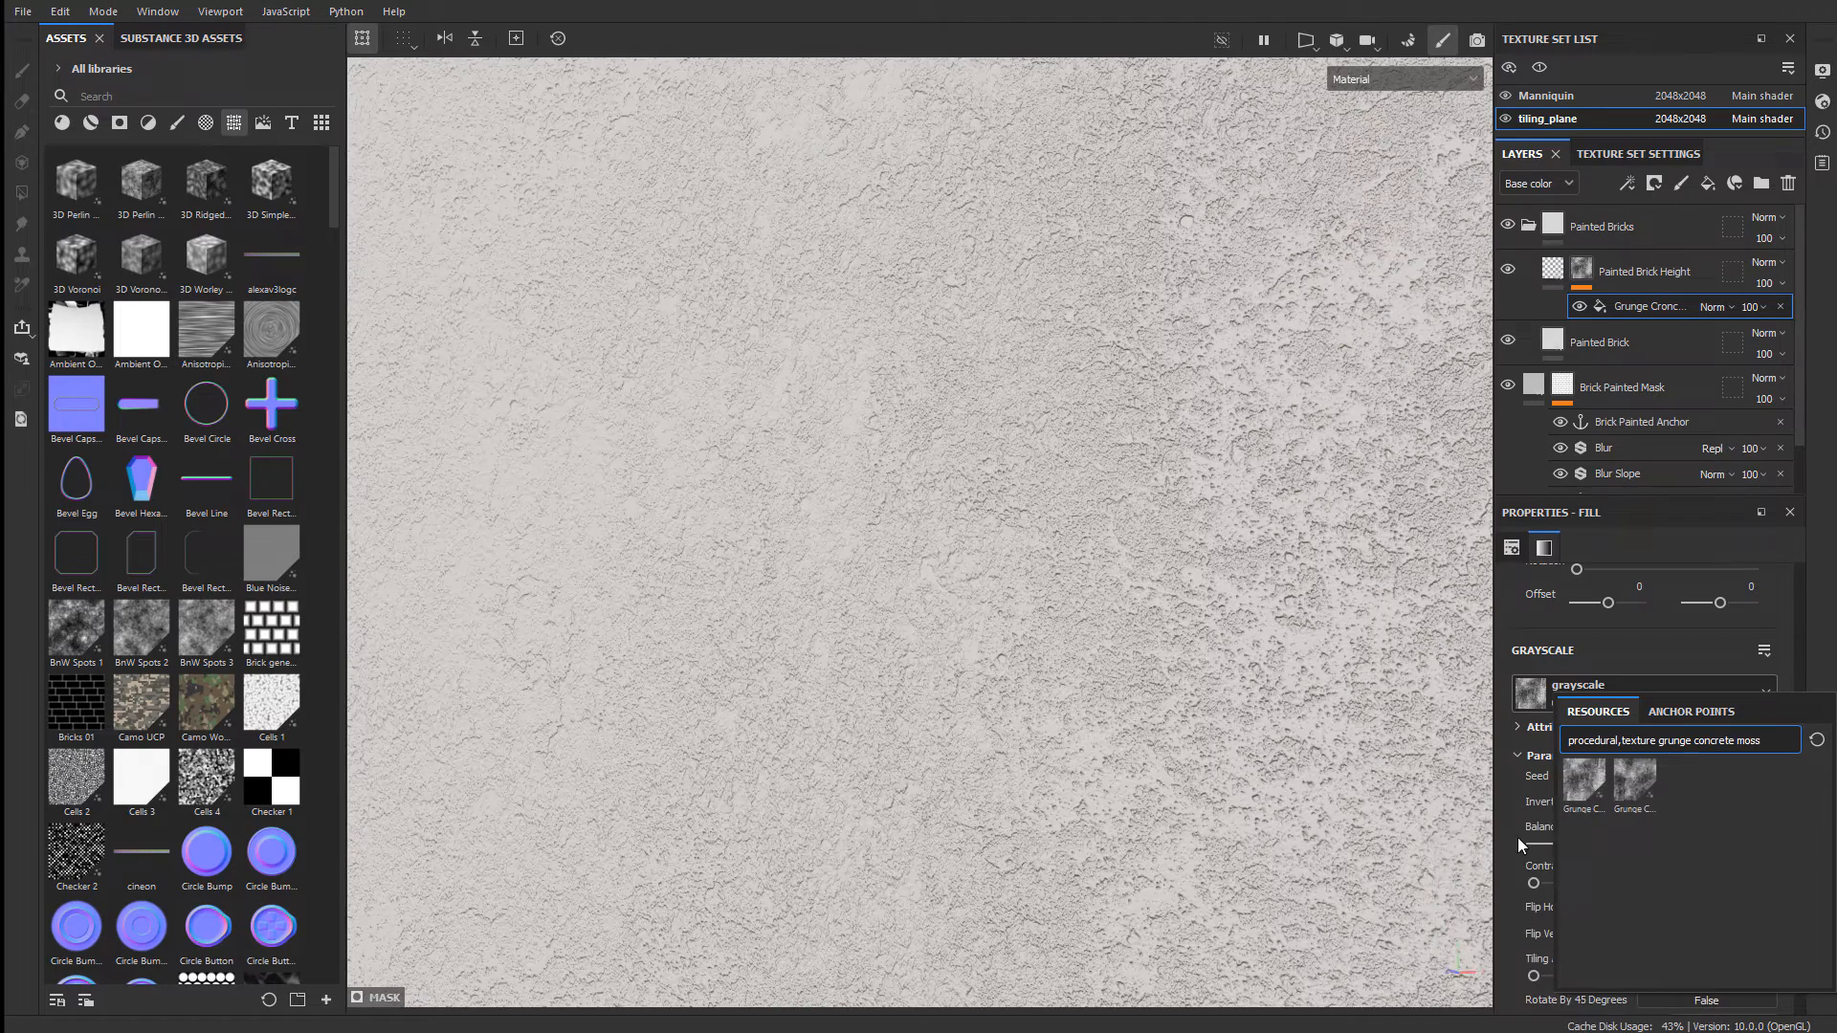
pyautogui.click(1599, 778)
pyautogui.click(1687, 702)
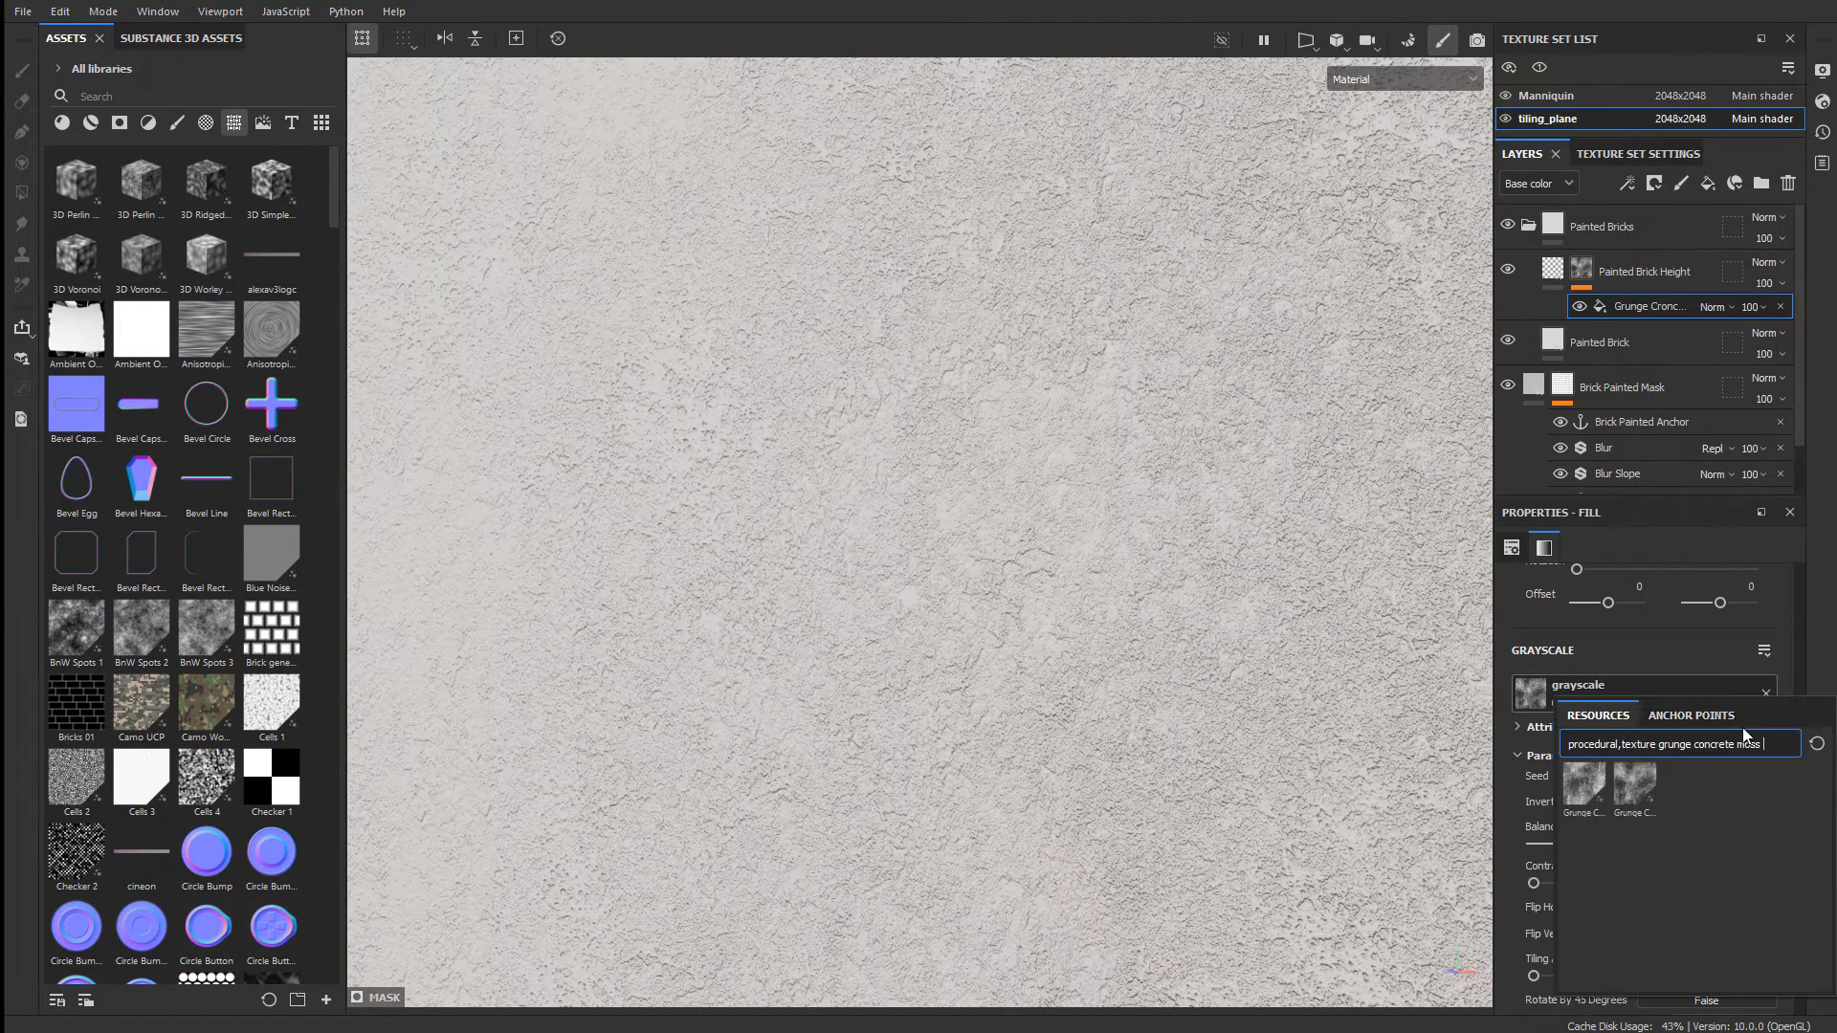
pyautogui.moveTo(1661, 744); pyautogui.dragTo(1762, 744)
pyautogui.press('BackSpace')
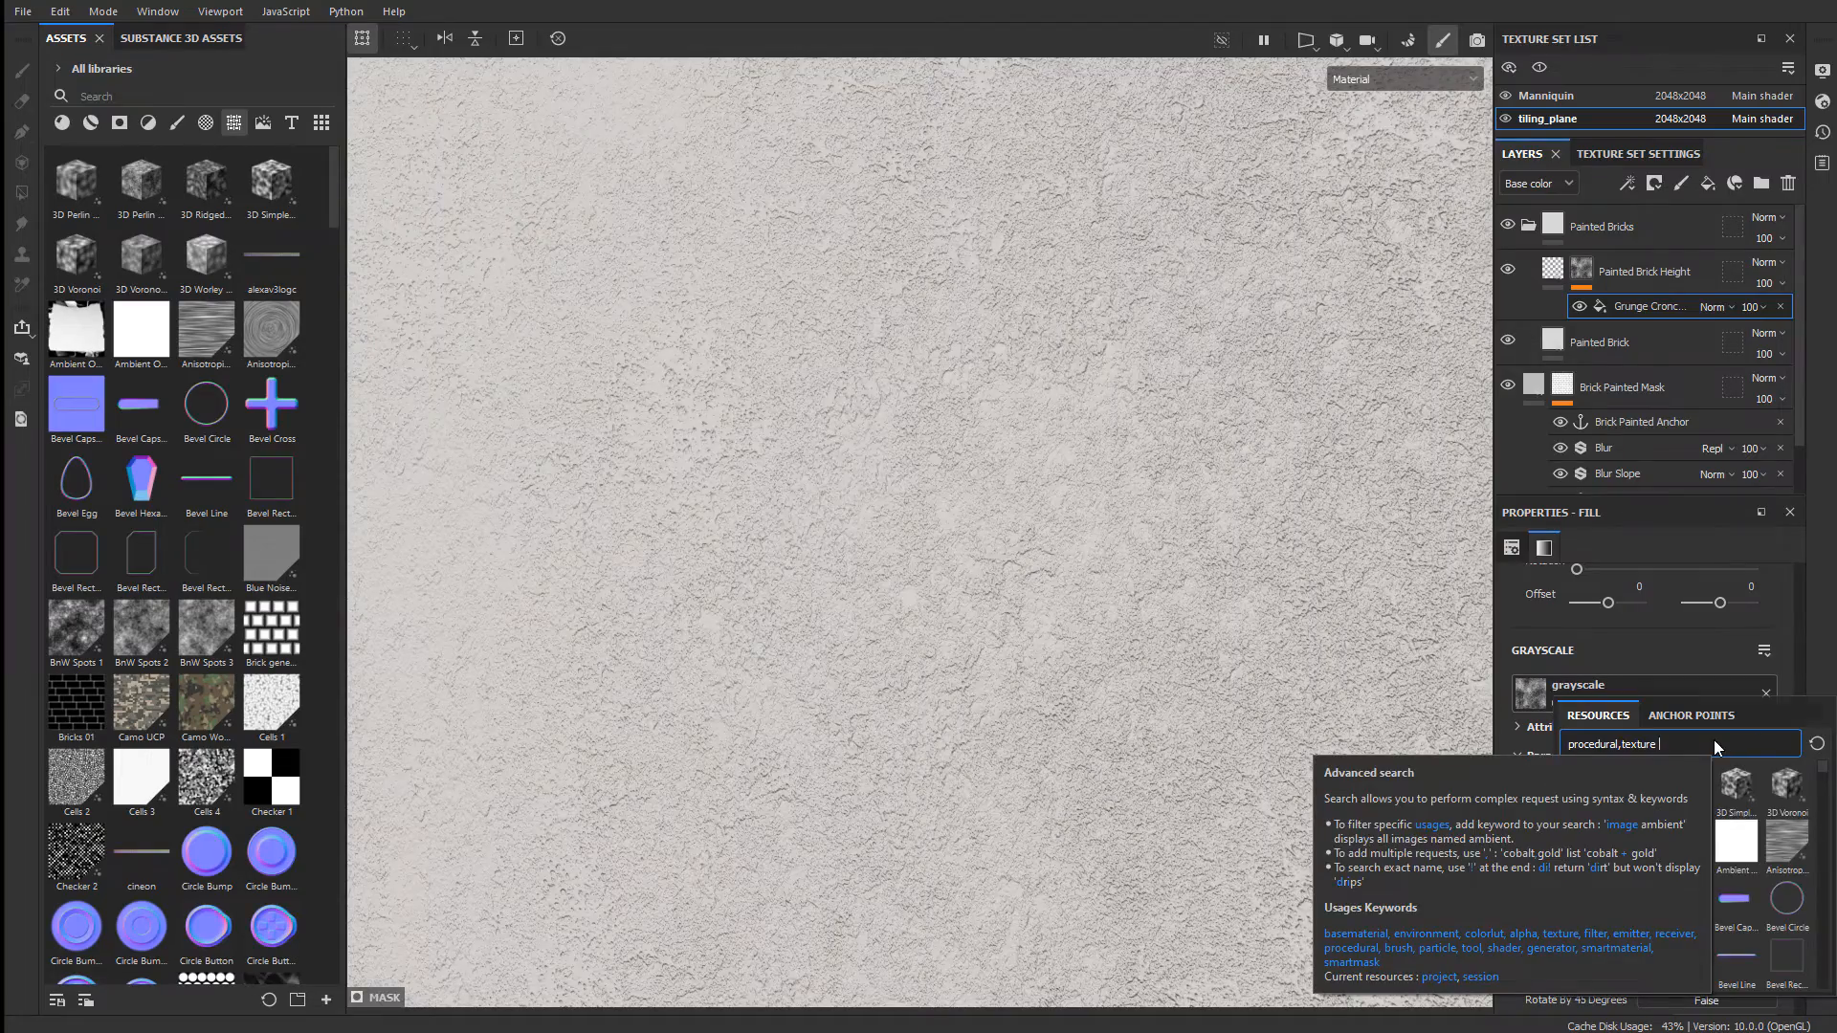
# - Add a black mask to the Painted Bricks folder and add a fill effect to that mask
pyautogui.keyDown('alt'); pyautogui.moveTo(1052, 631); pyautogui.dragTo(868, 448); pyautogui.keyUp('alt')
pyautogui.keyDown('alt'); pyautogui.moveTo(868, 447); pyautogui.dragTo(1435, 612, button='middle'); pyautogui.keyUp('alt')
pyautogui.keyDown('alt'); pyautogui.moveTo(1065, 569); pyautogui.dragTo(1007, 361, button='right'); pyautogui.keyUp('alt')
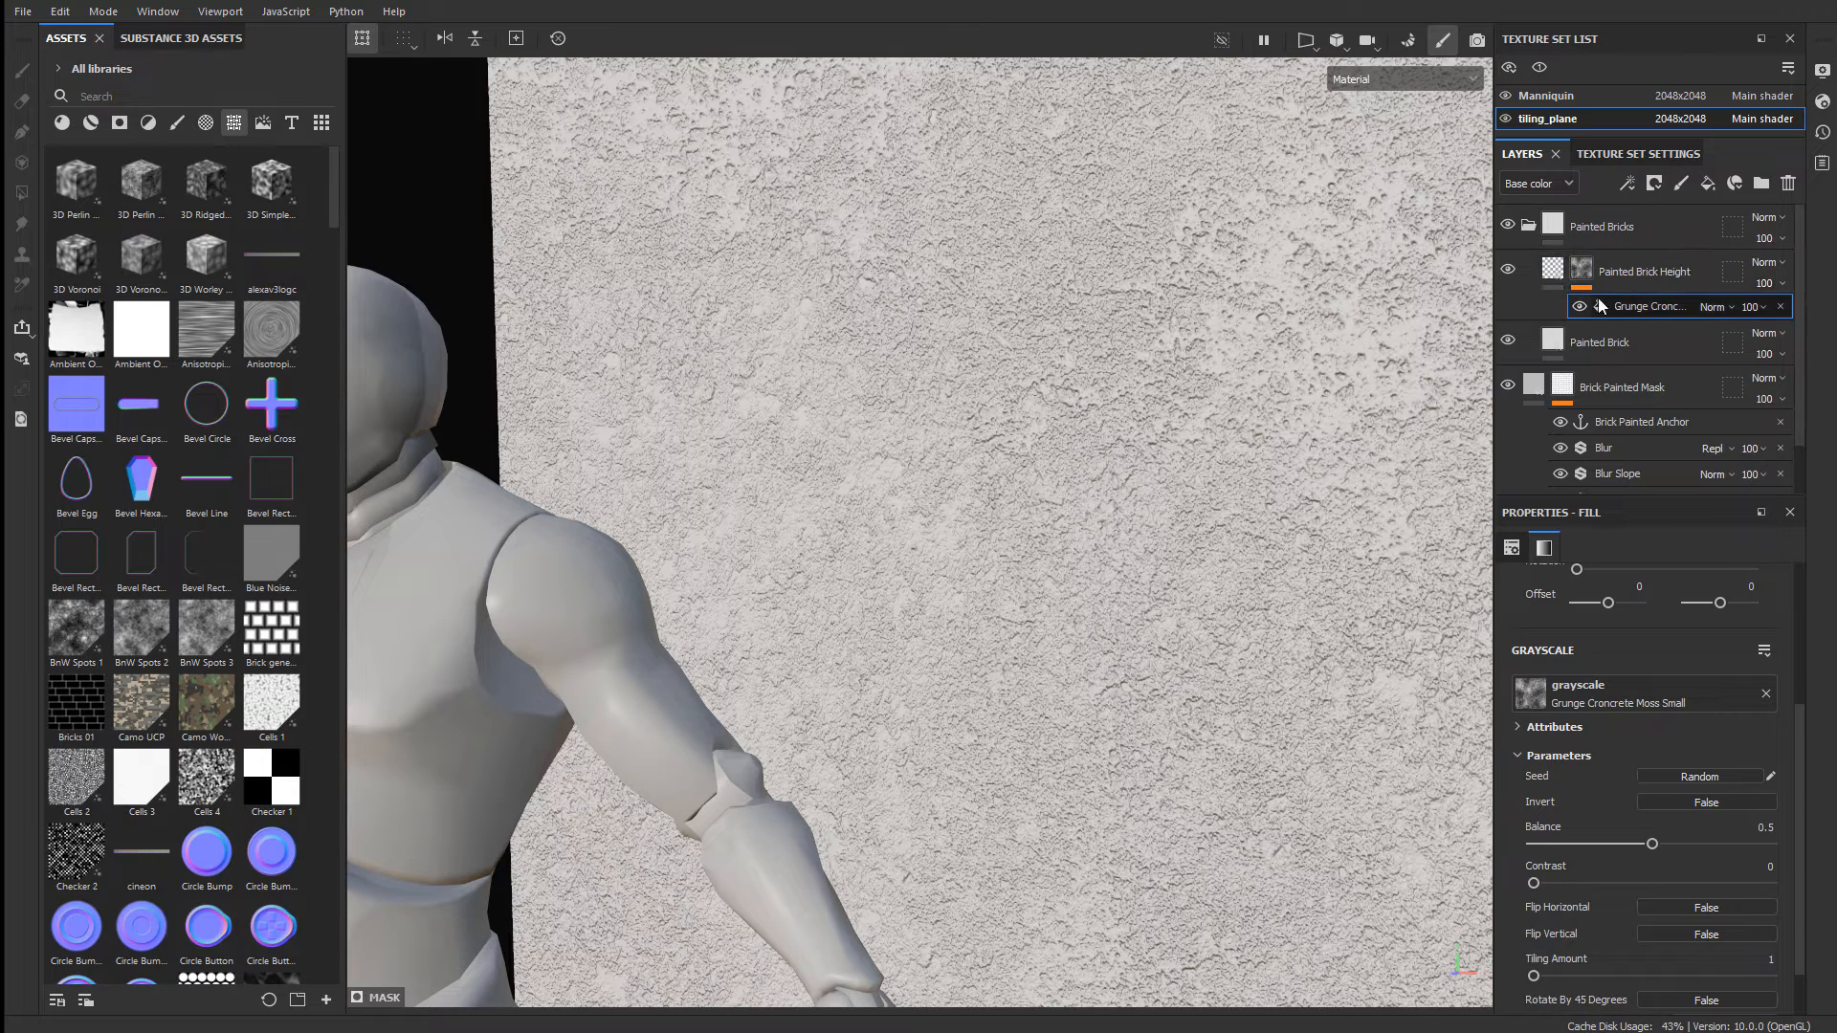
pyautogui.click(1554, 225)
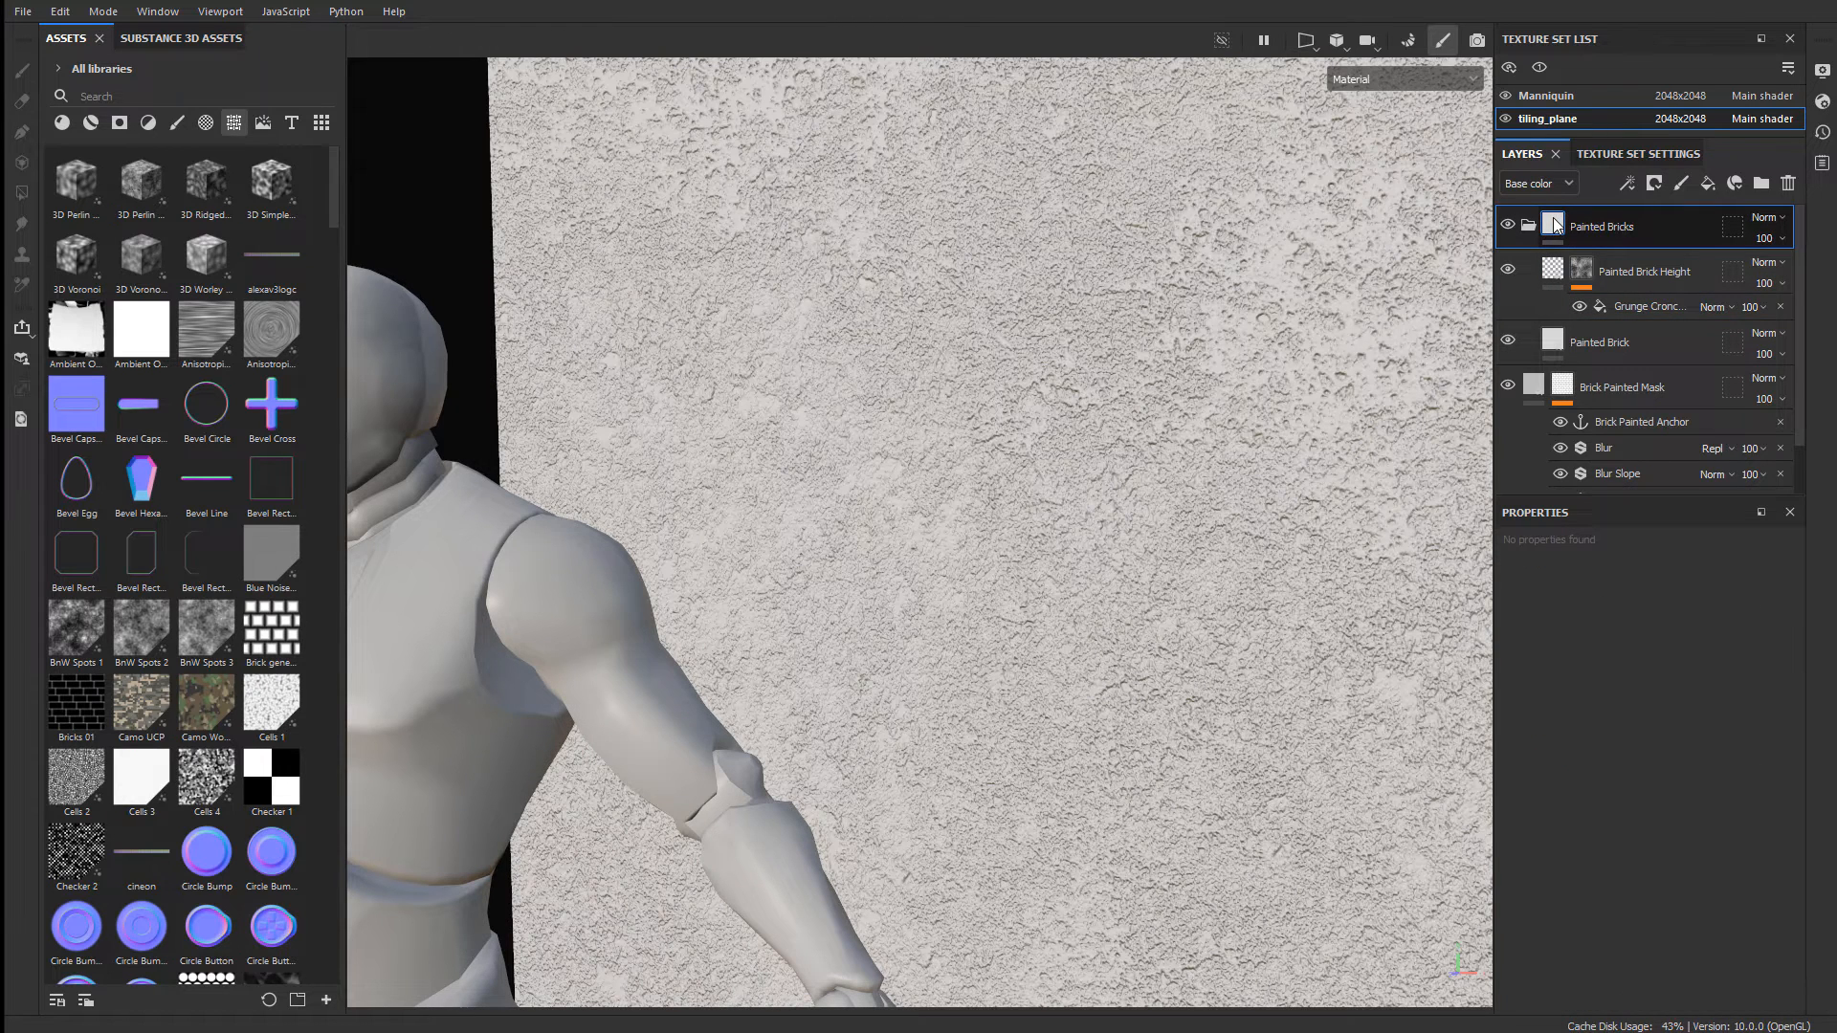
pyautogui.rightClick(1555, 226)
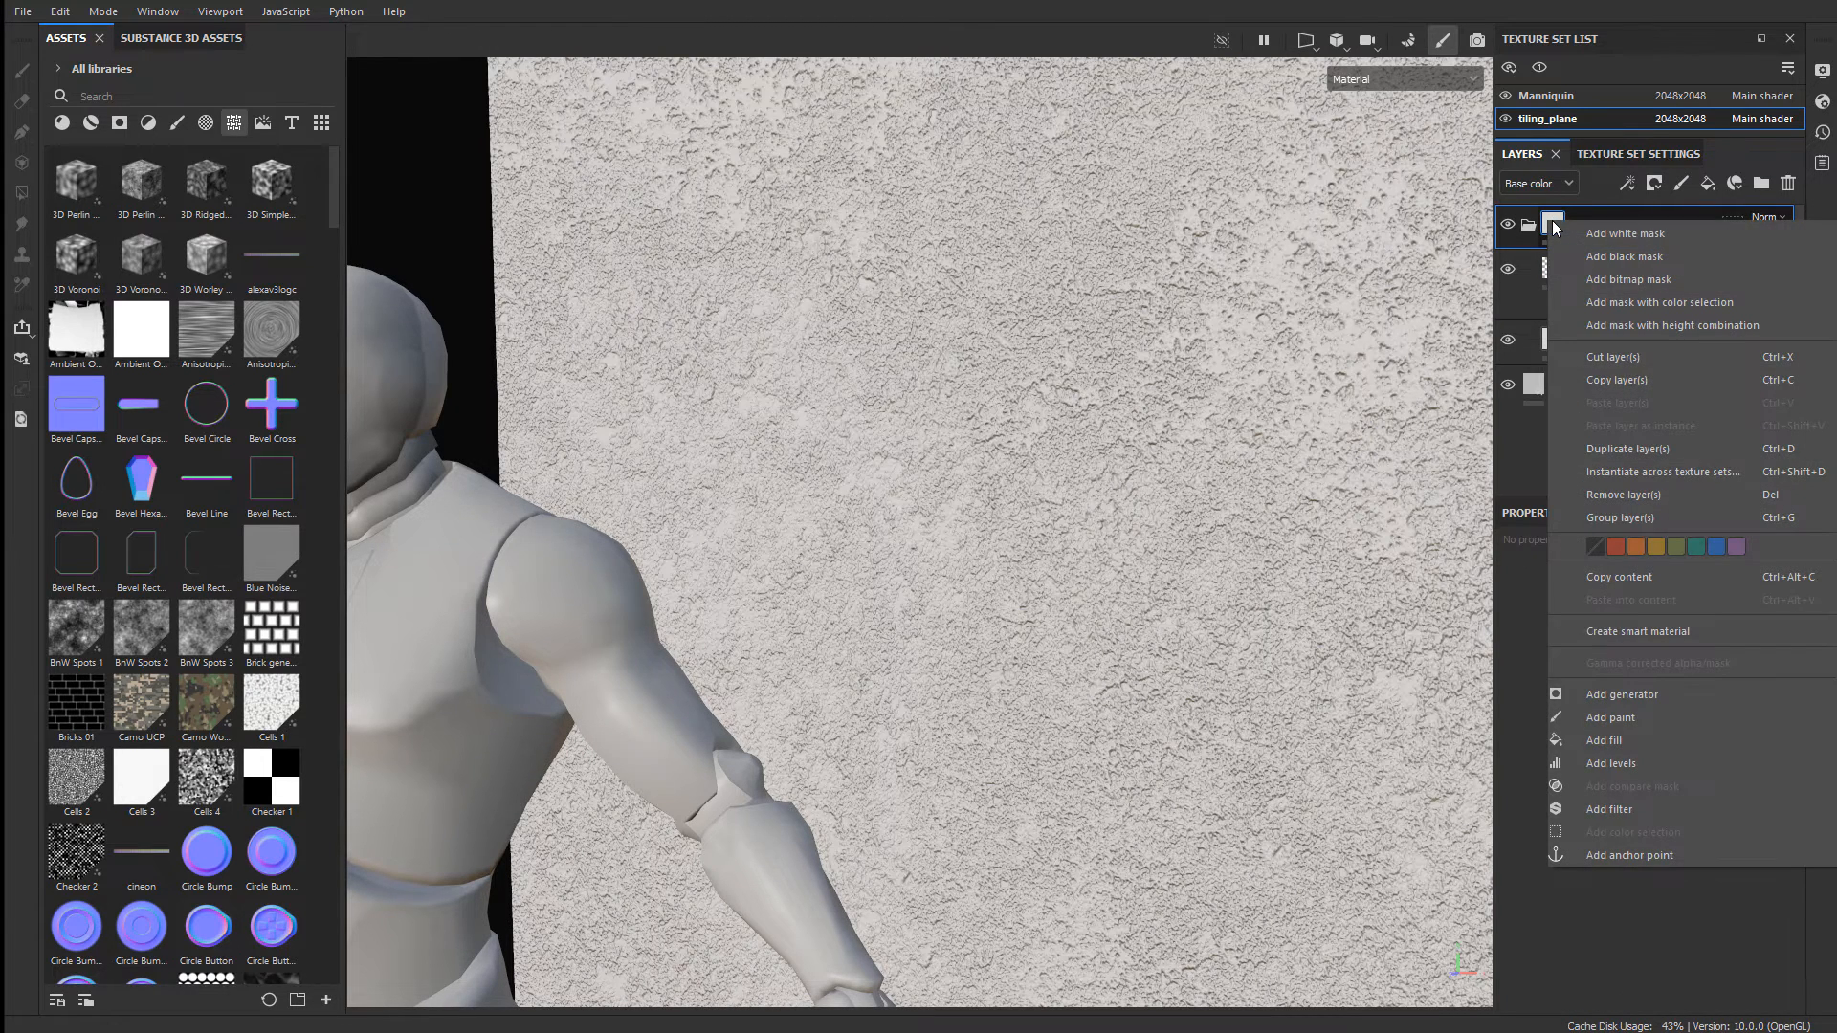
pyautogui.click(1608, 255)
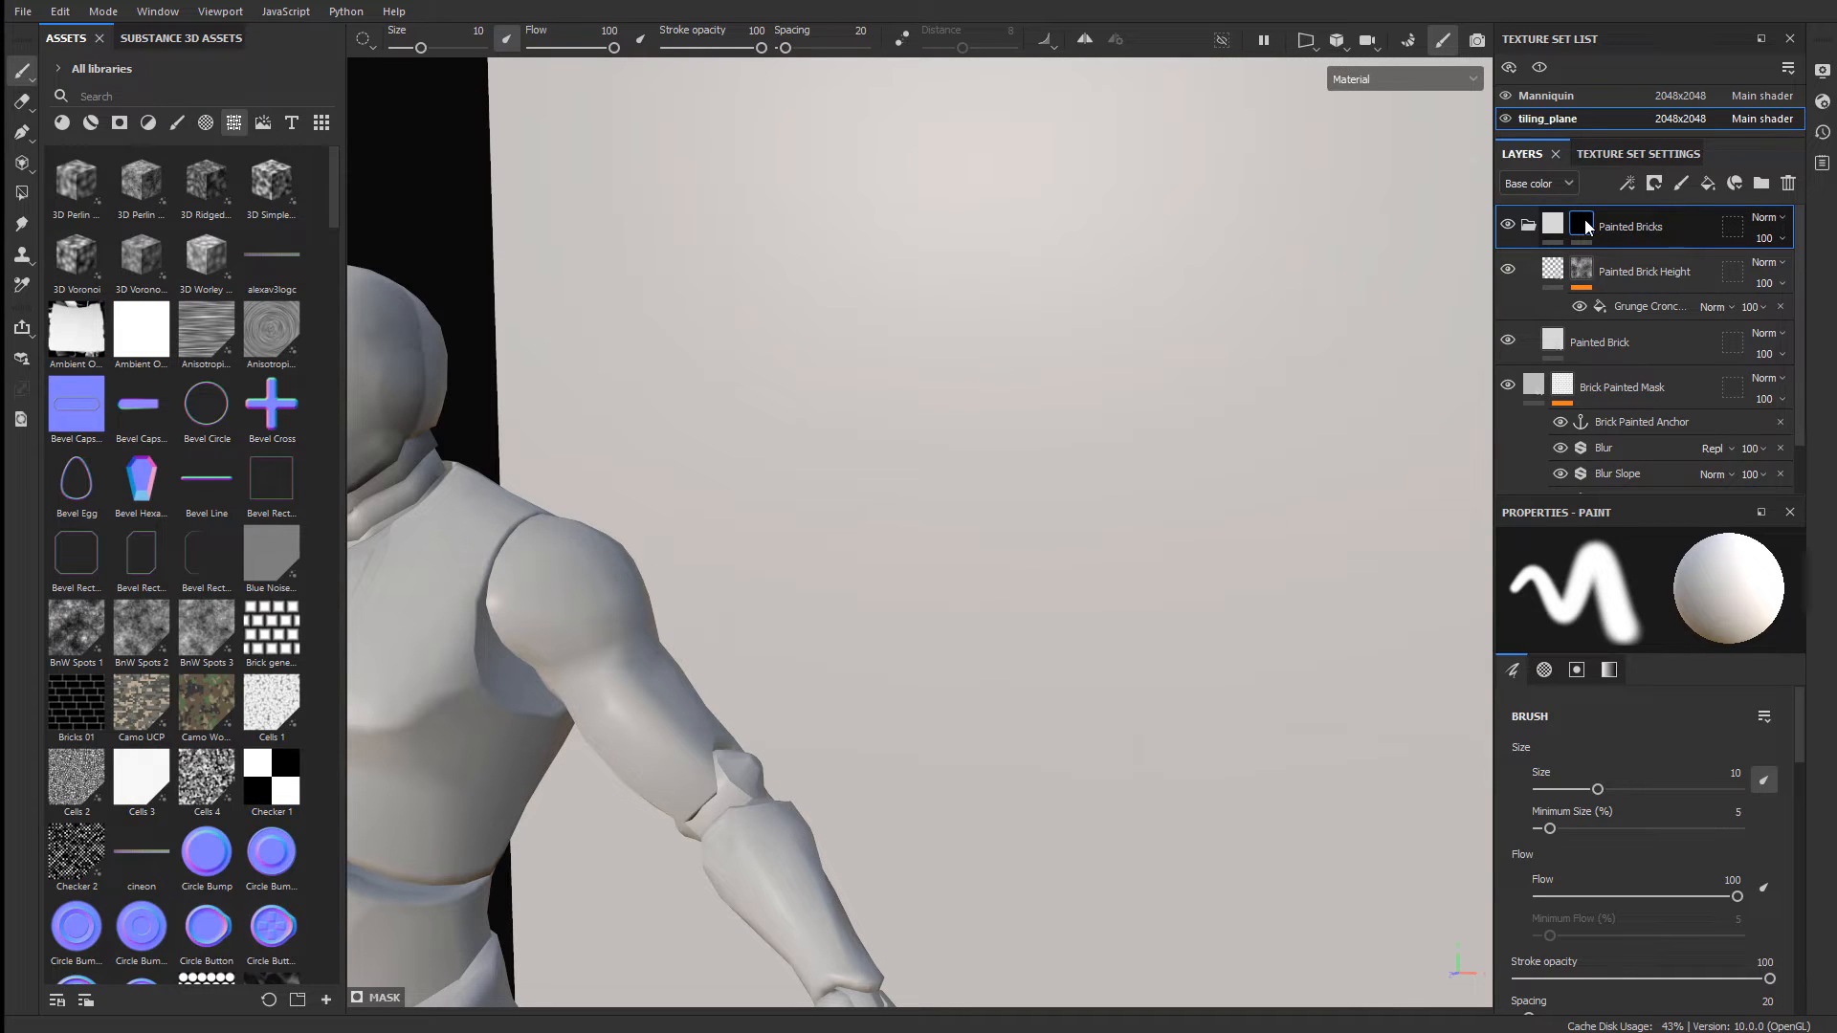
pyautogui.moveTo(1586, 227)
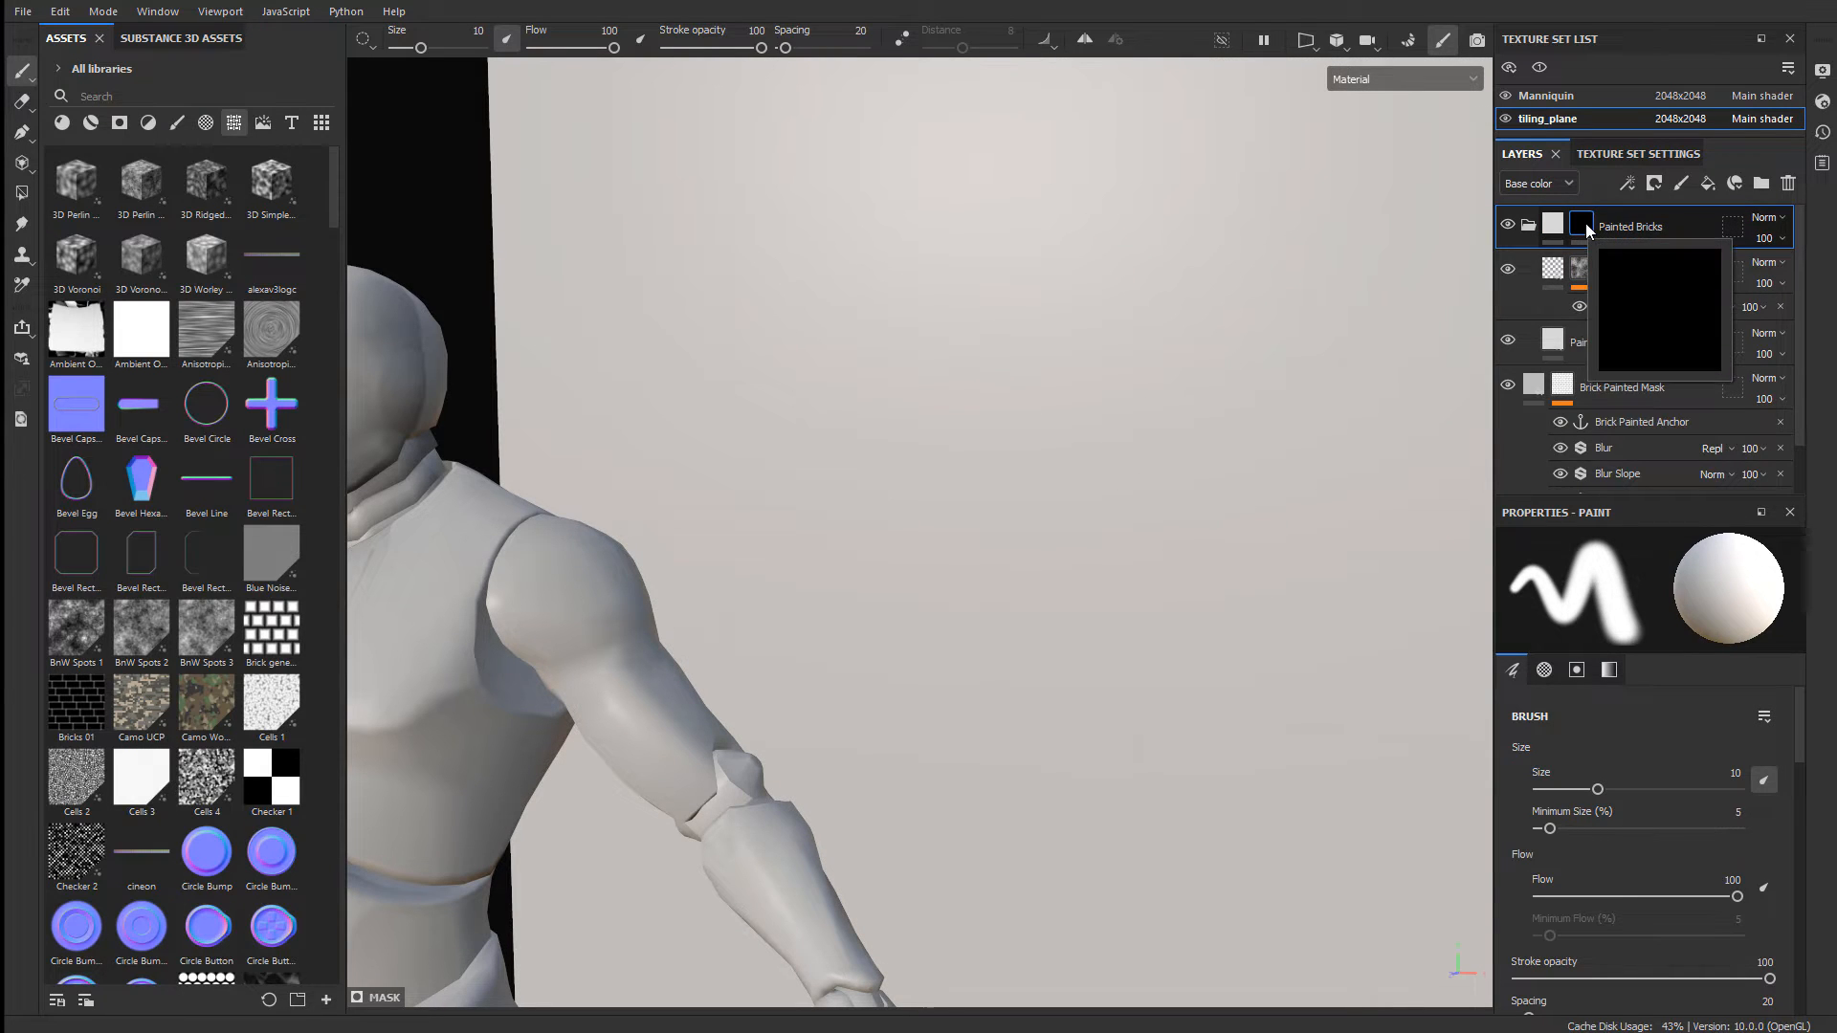
pyautogui.rightClick(1583, 222)
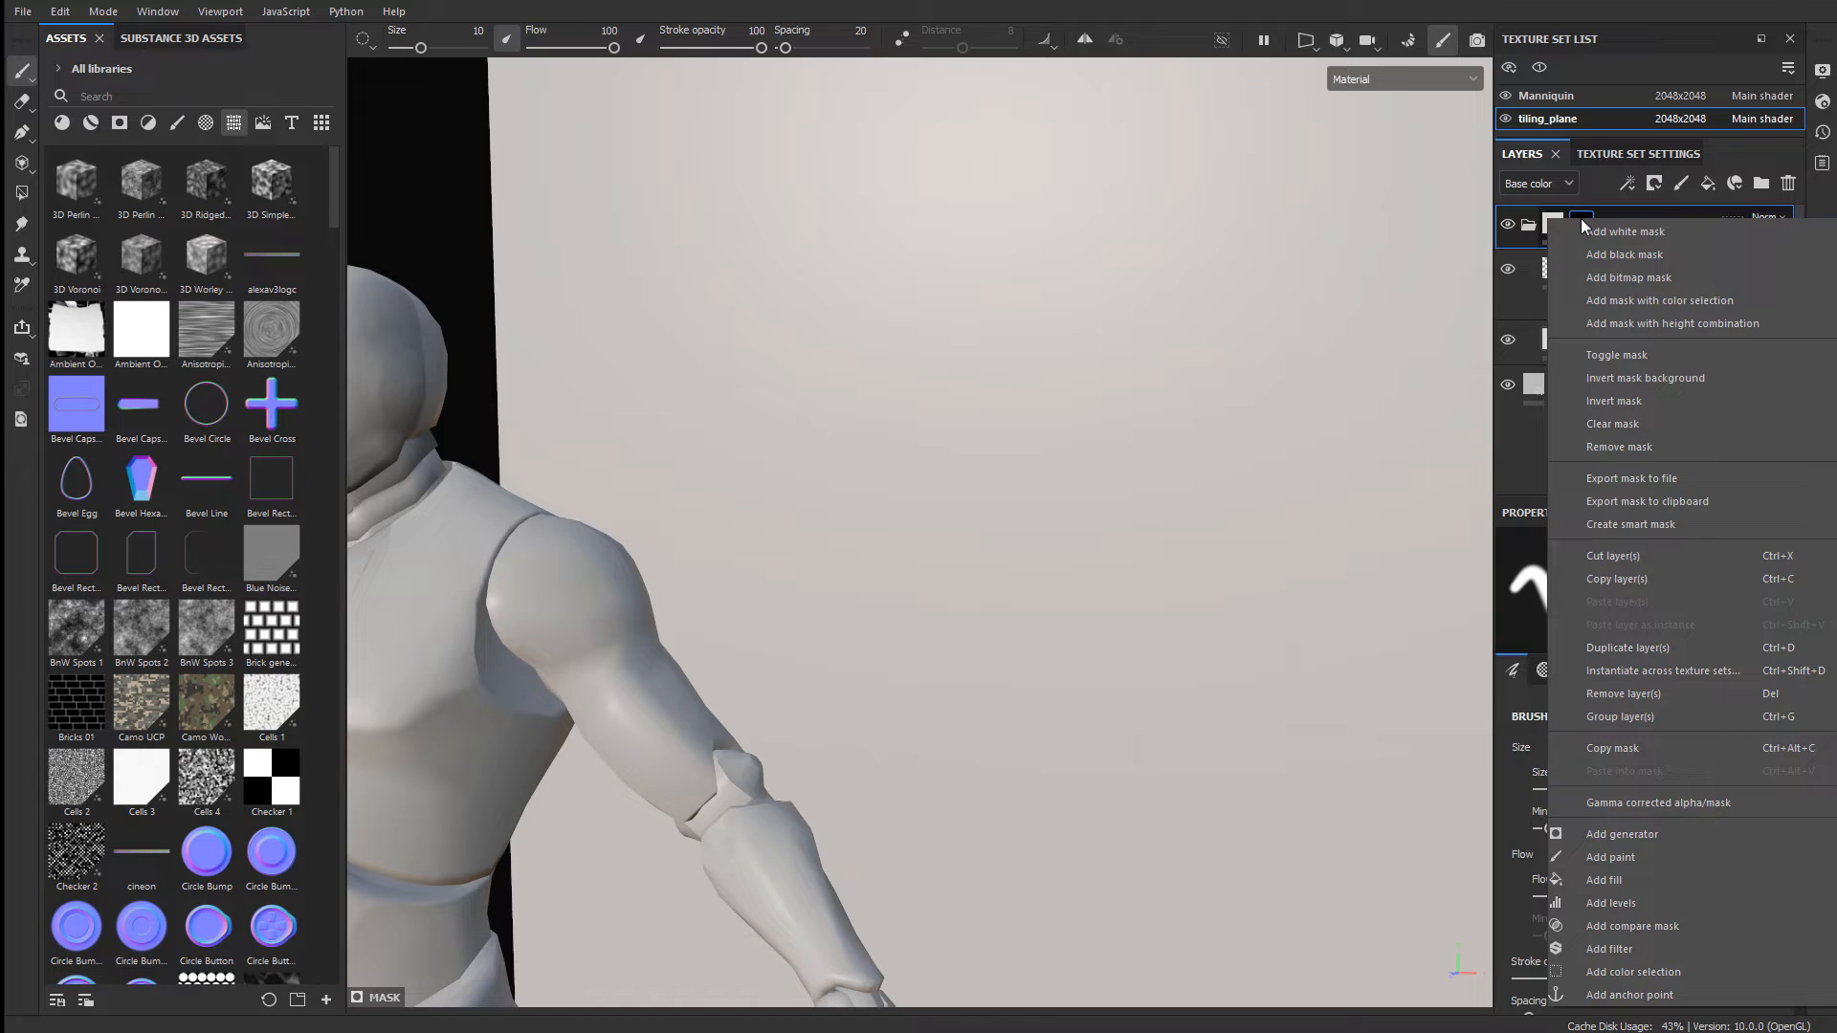
pyautogui.click(1632, 880)
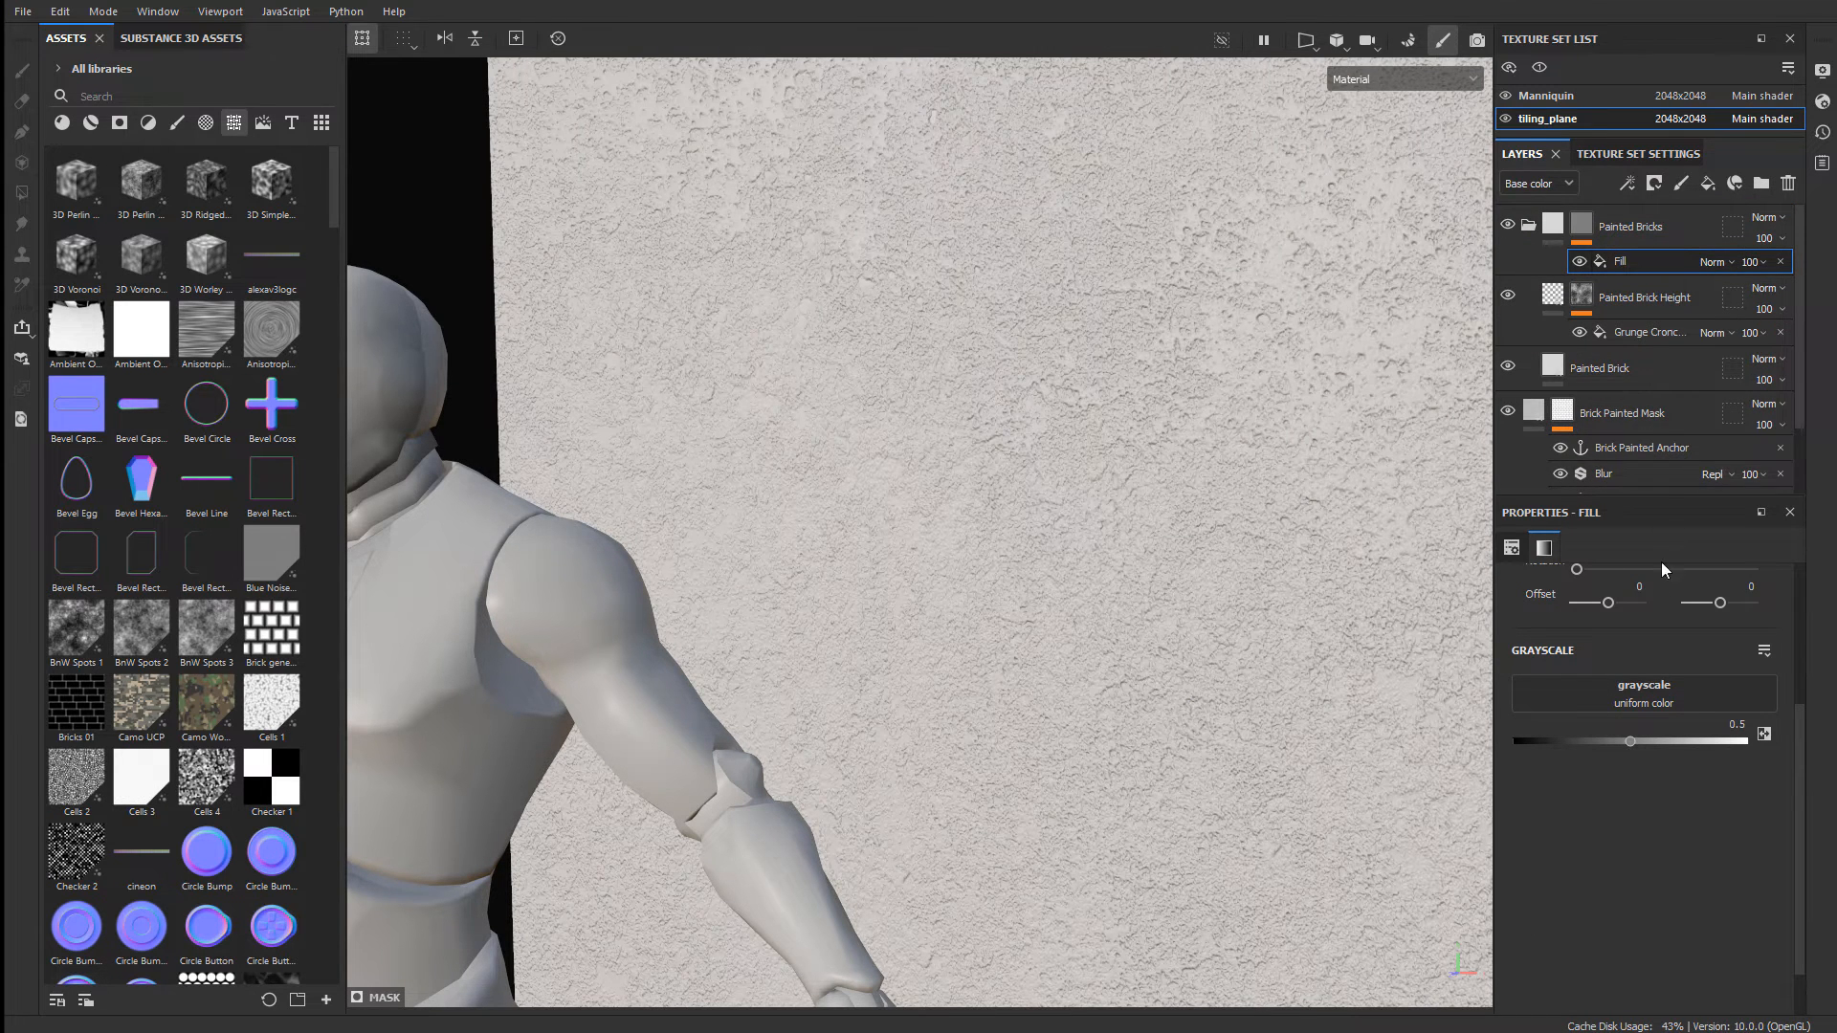
# - Assign the Brick Painted Anchor anchor point to the grayscale of the Painted Bricks folder mask's fill and inspect the brick pattern
pyautogui.click(1653, 703)
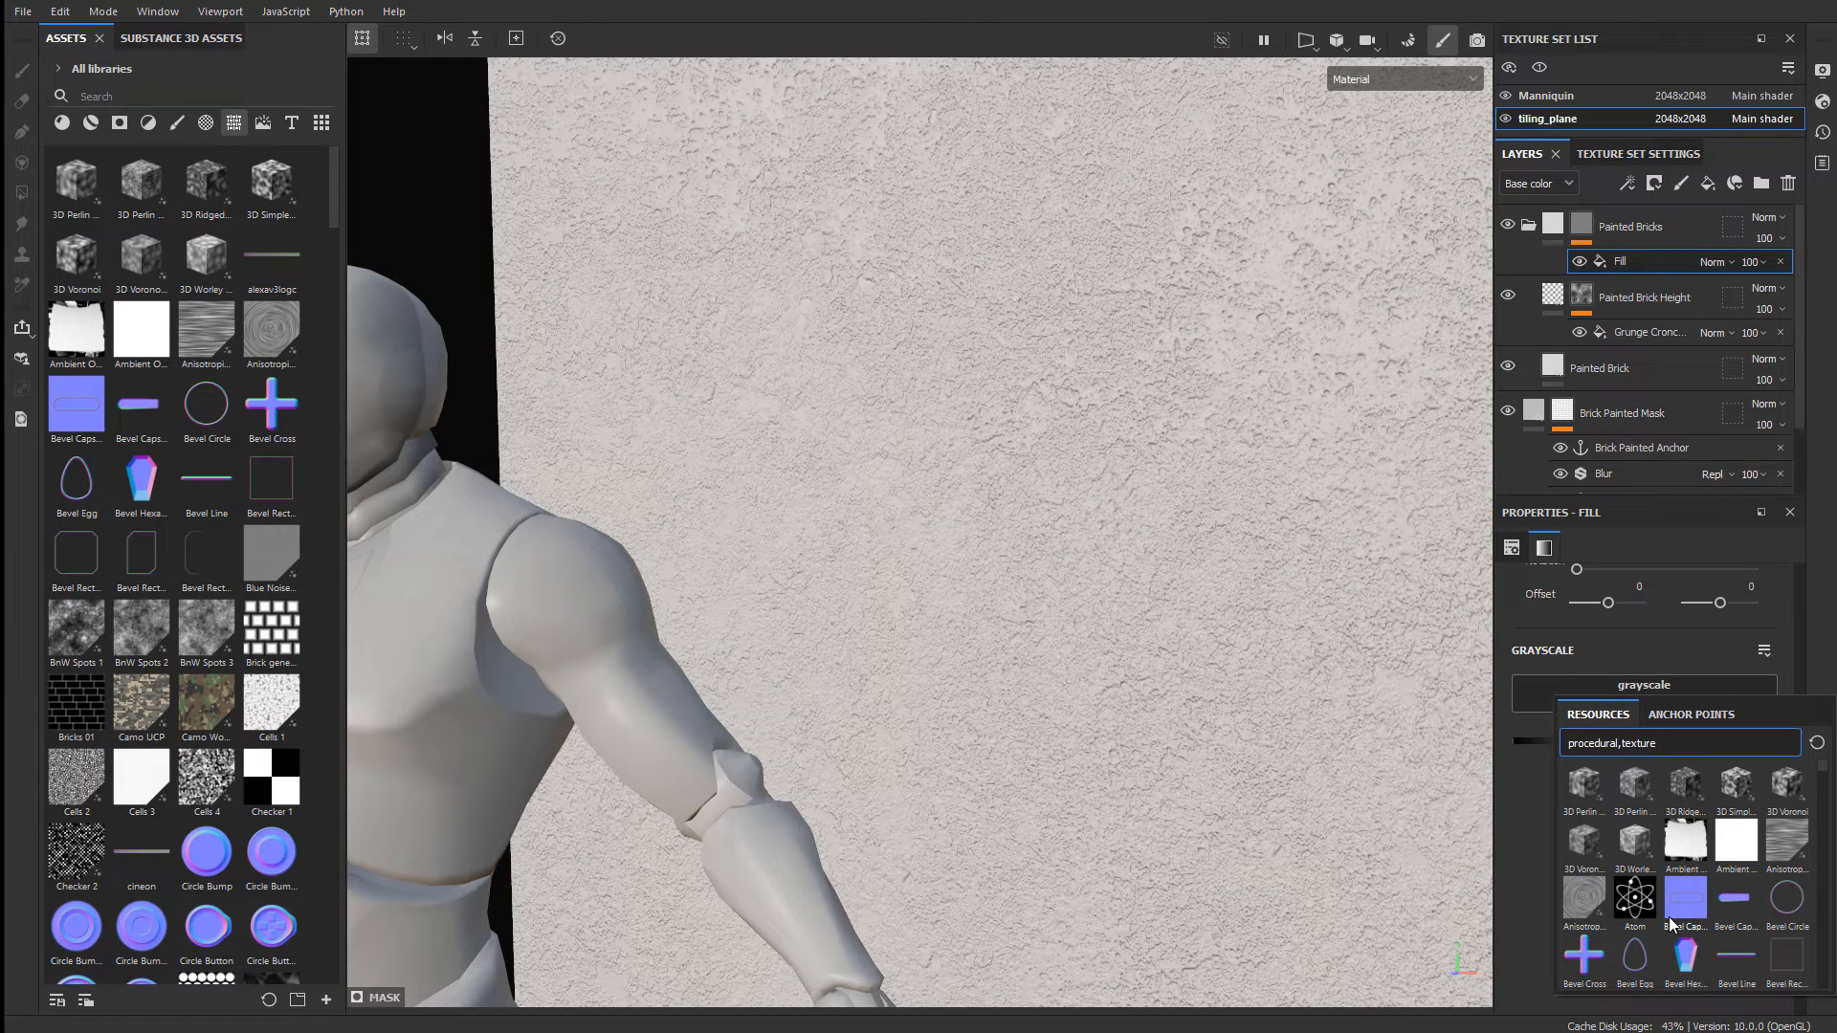
pyautogui.click(1689, 715)
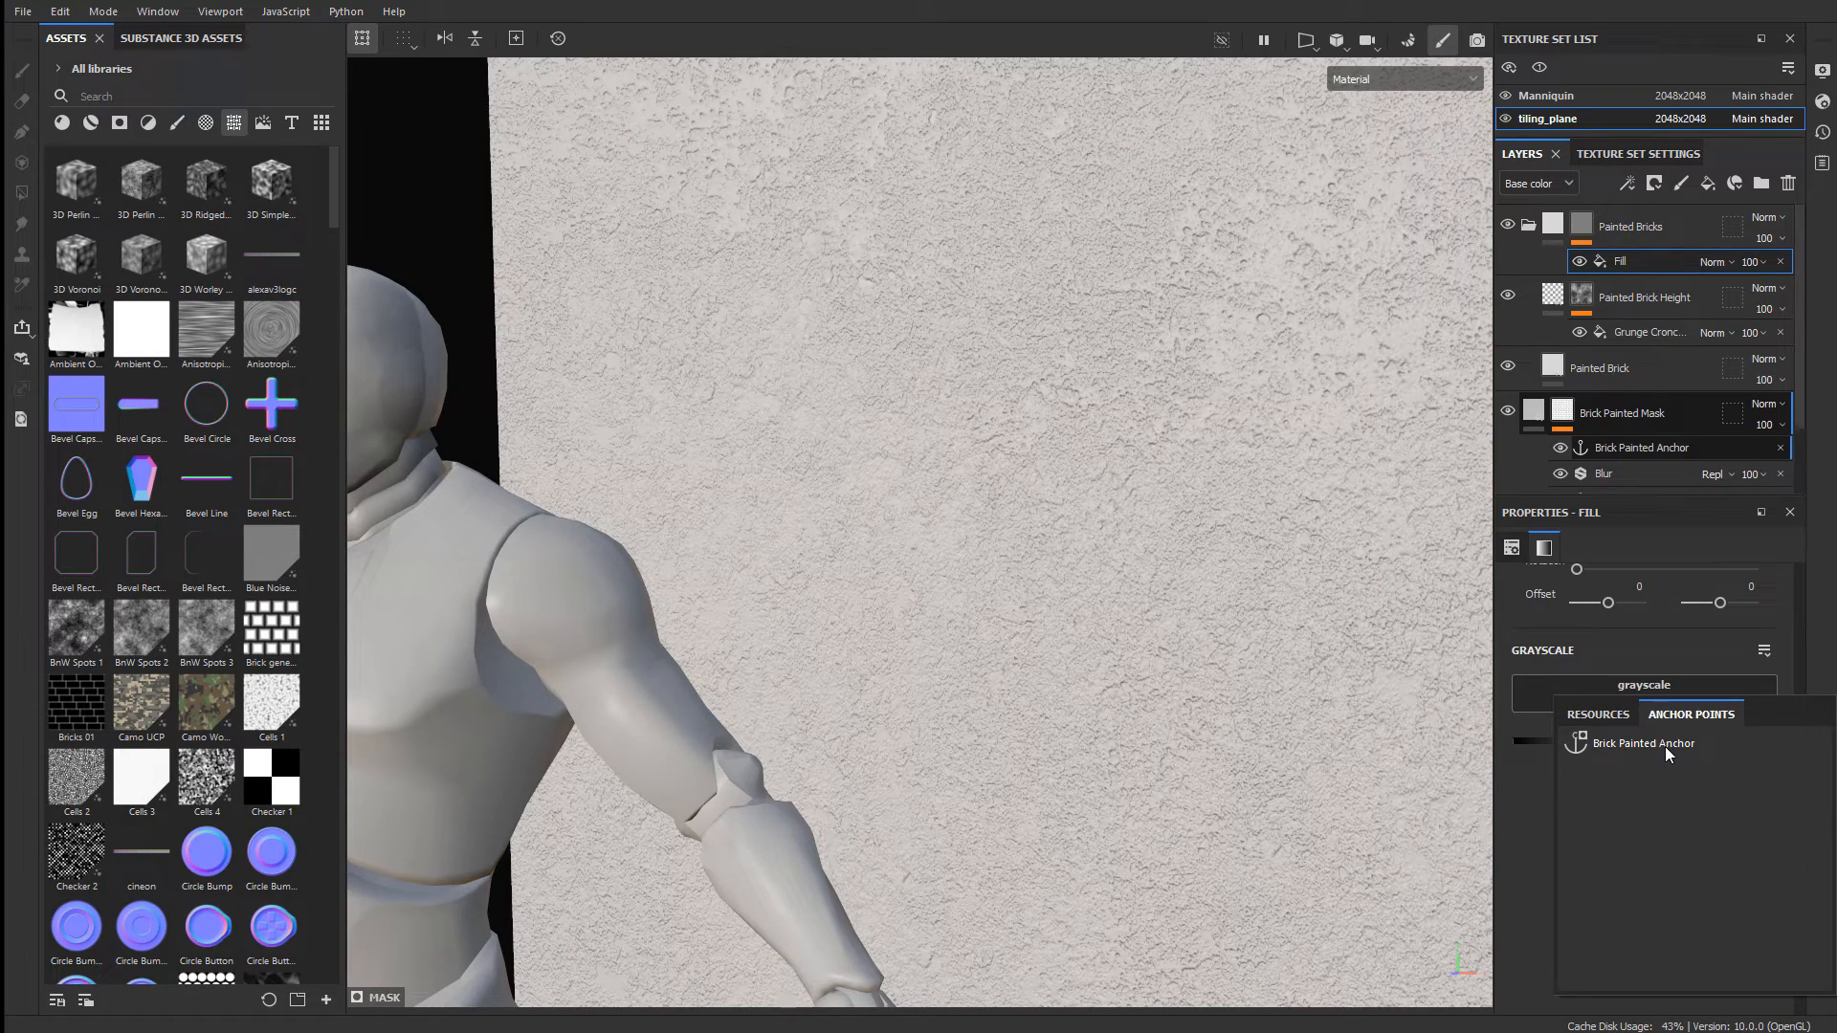
pyautogui.click(1661, 743)
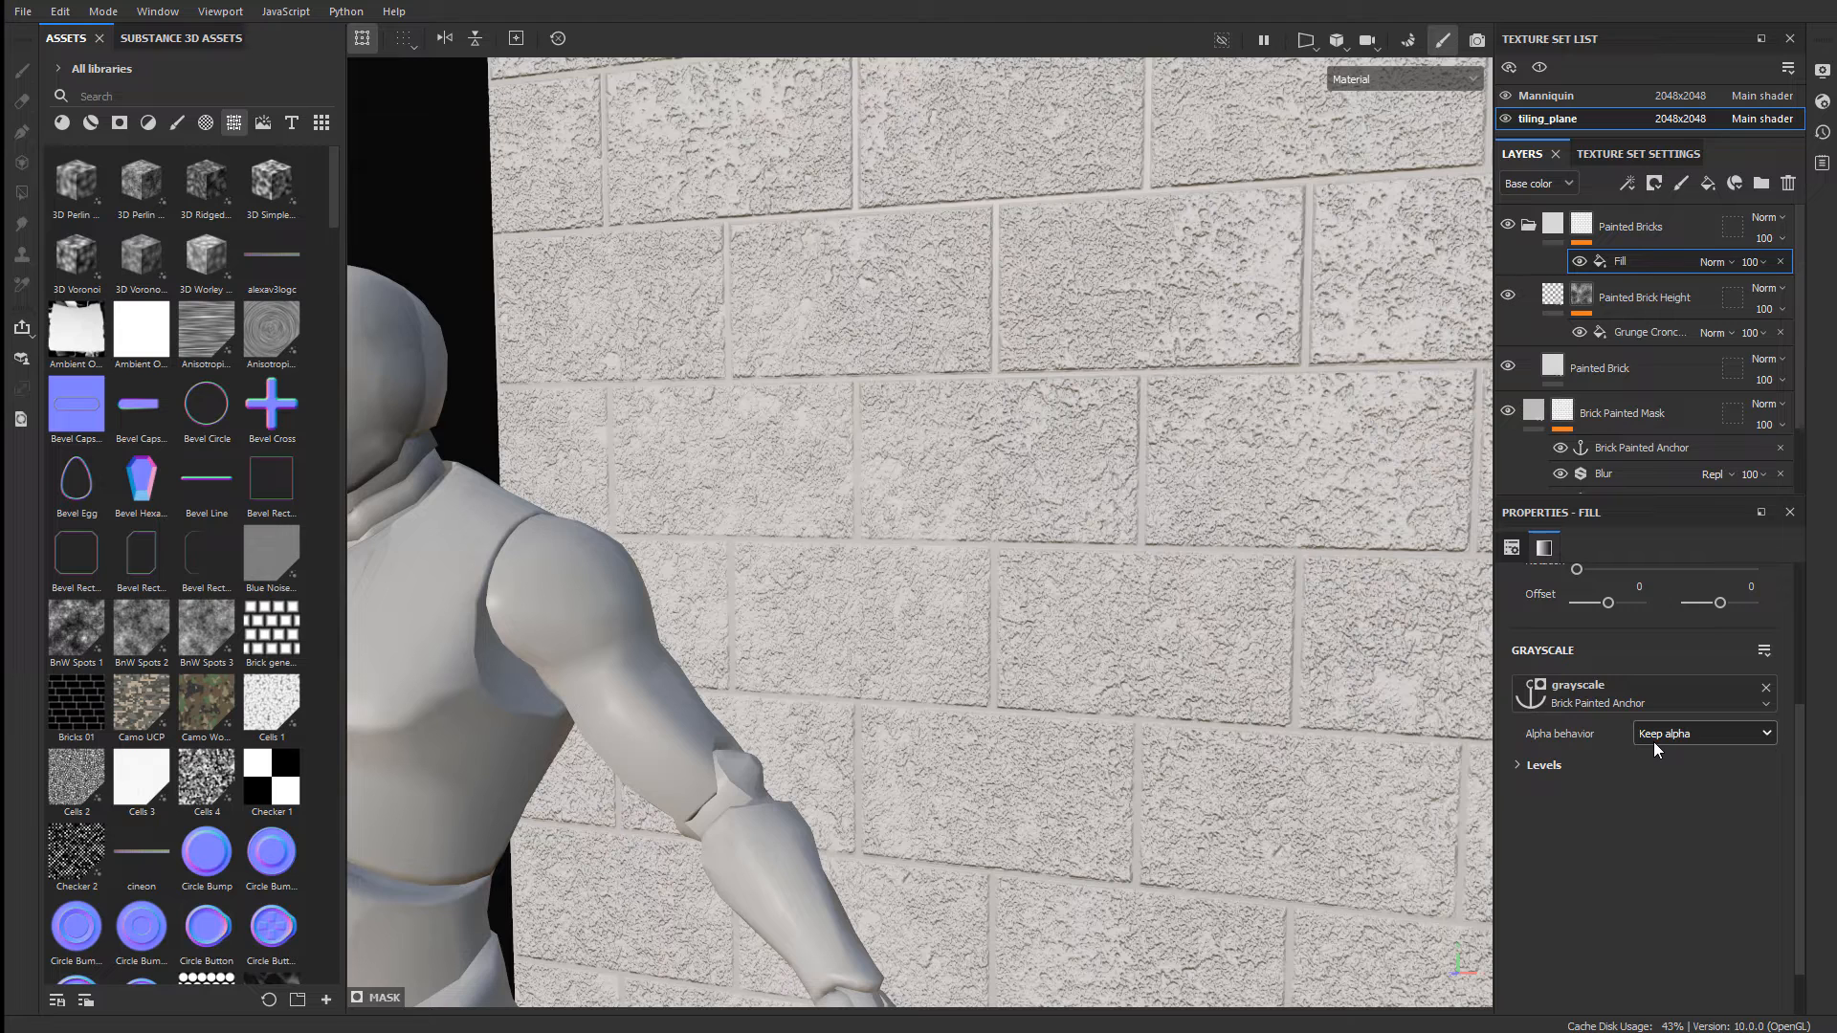
pyautogui.click(1679, 398)
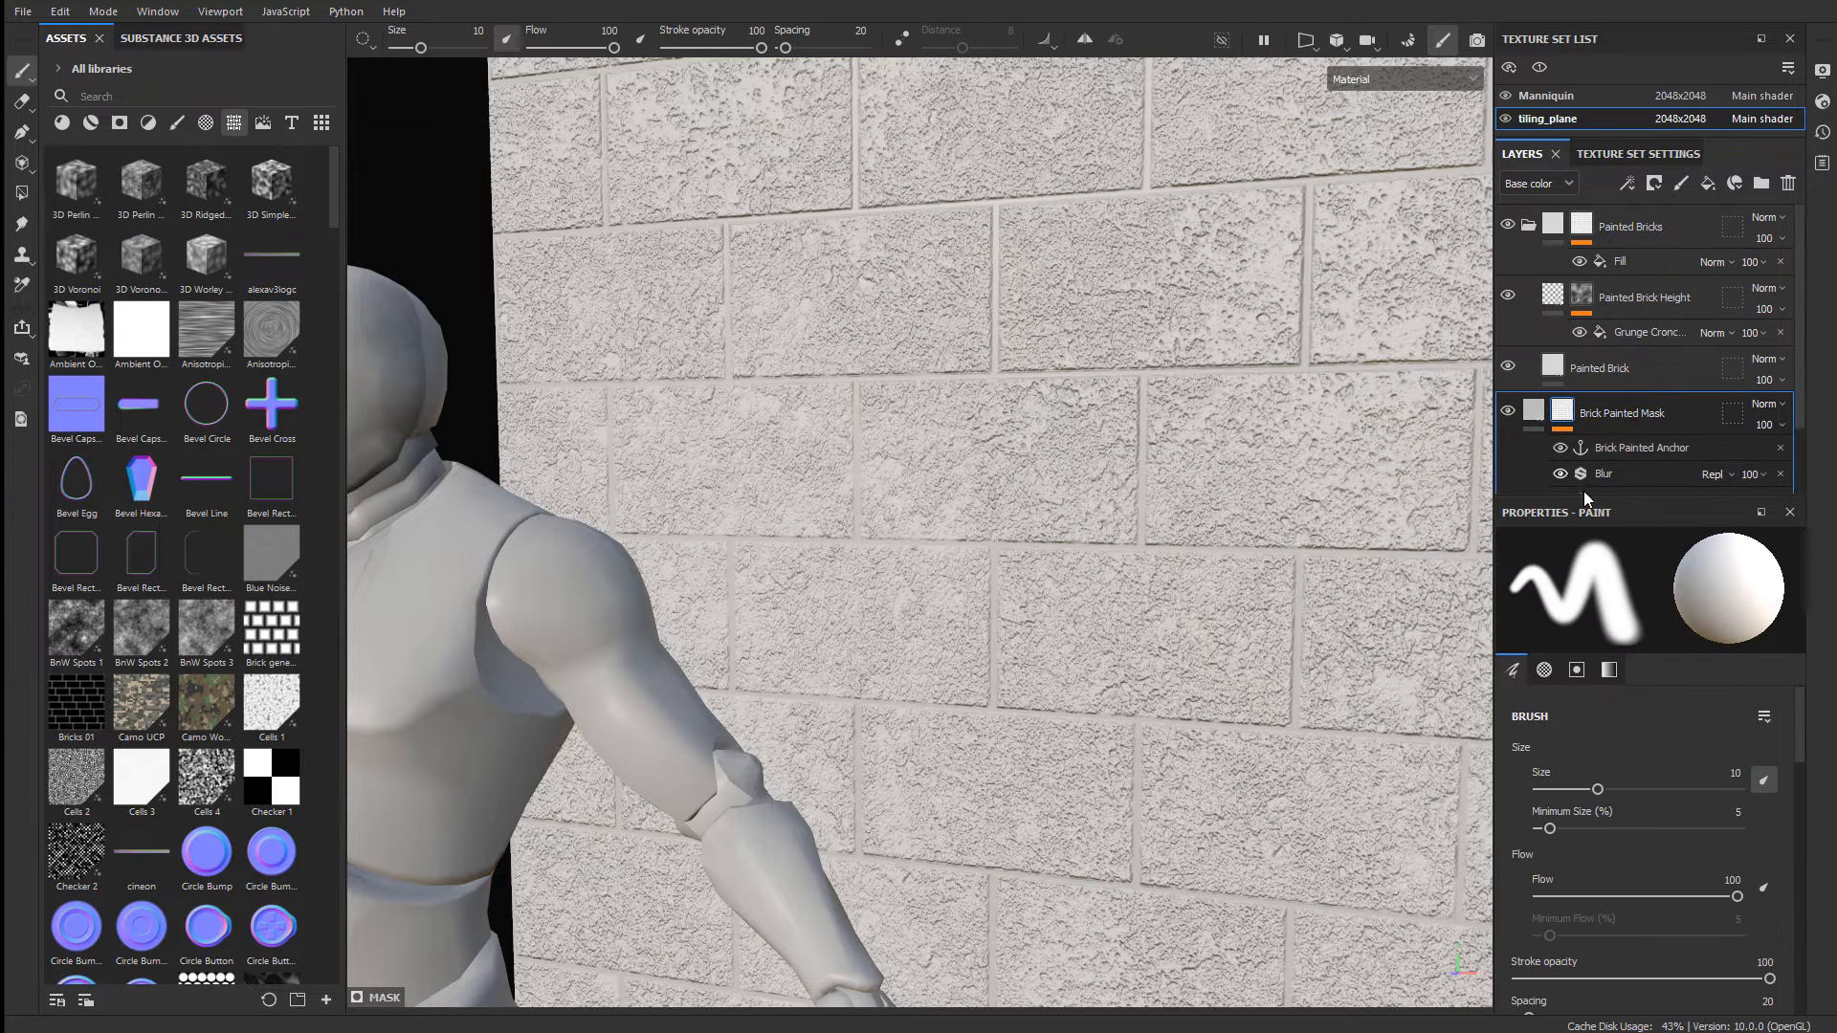
pyautogui.scroll(-1, 1595, 484)
pyautogui.scroll(1, 1611, 474)
pyautogui.click(1667, 218)
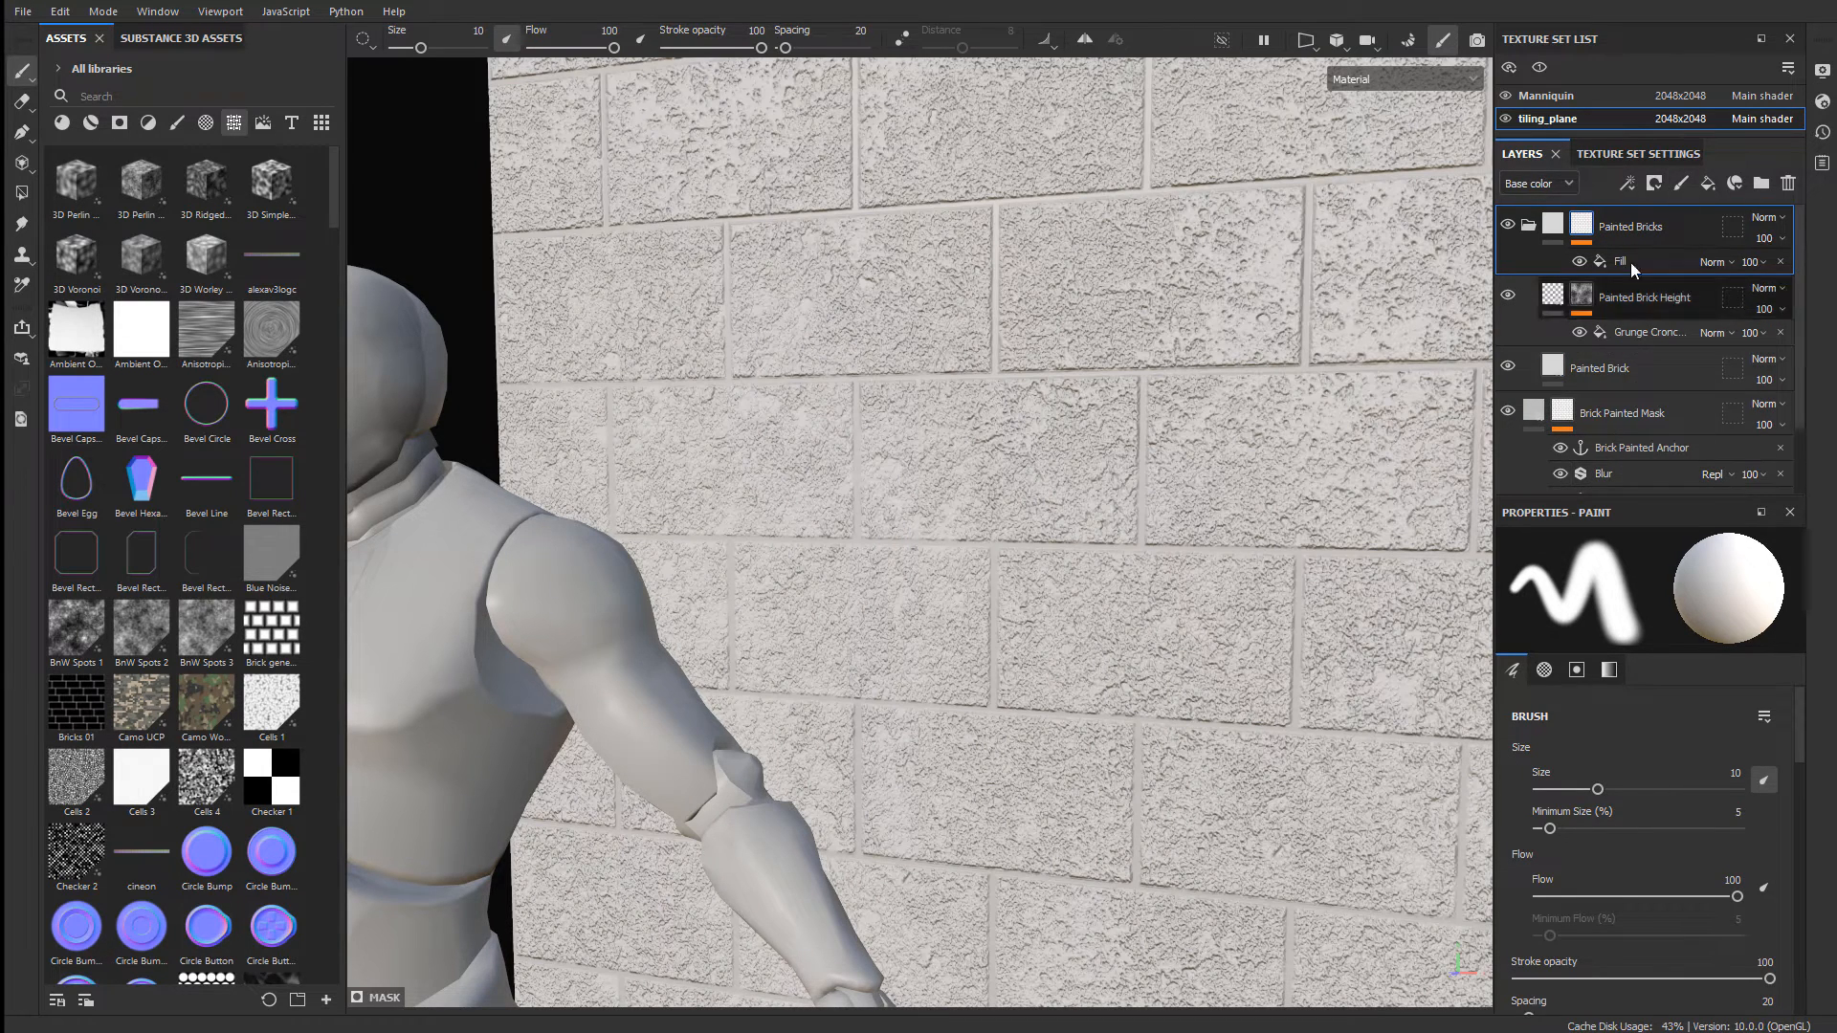
pyautogui.scroll(3, 1311, 397)
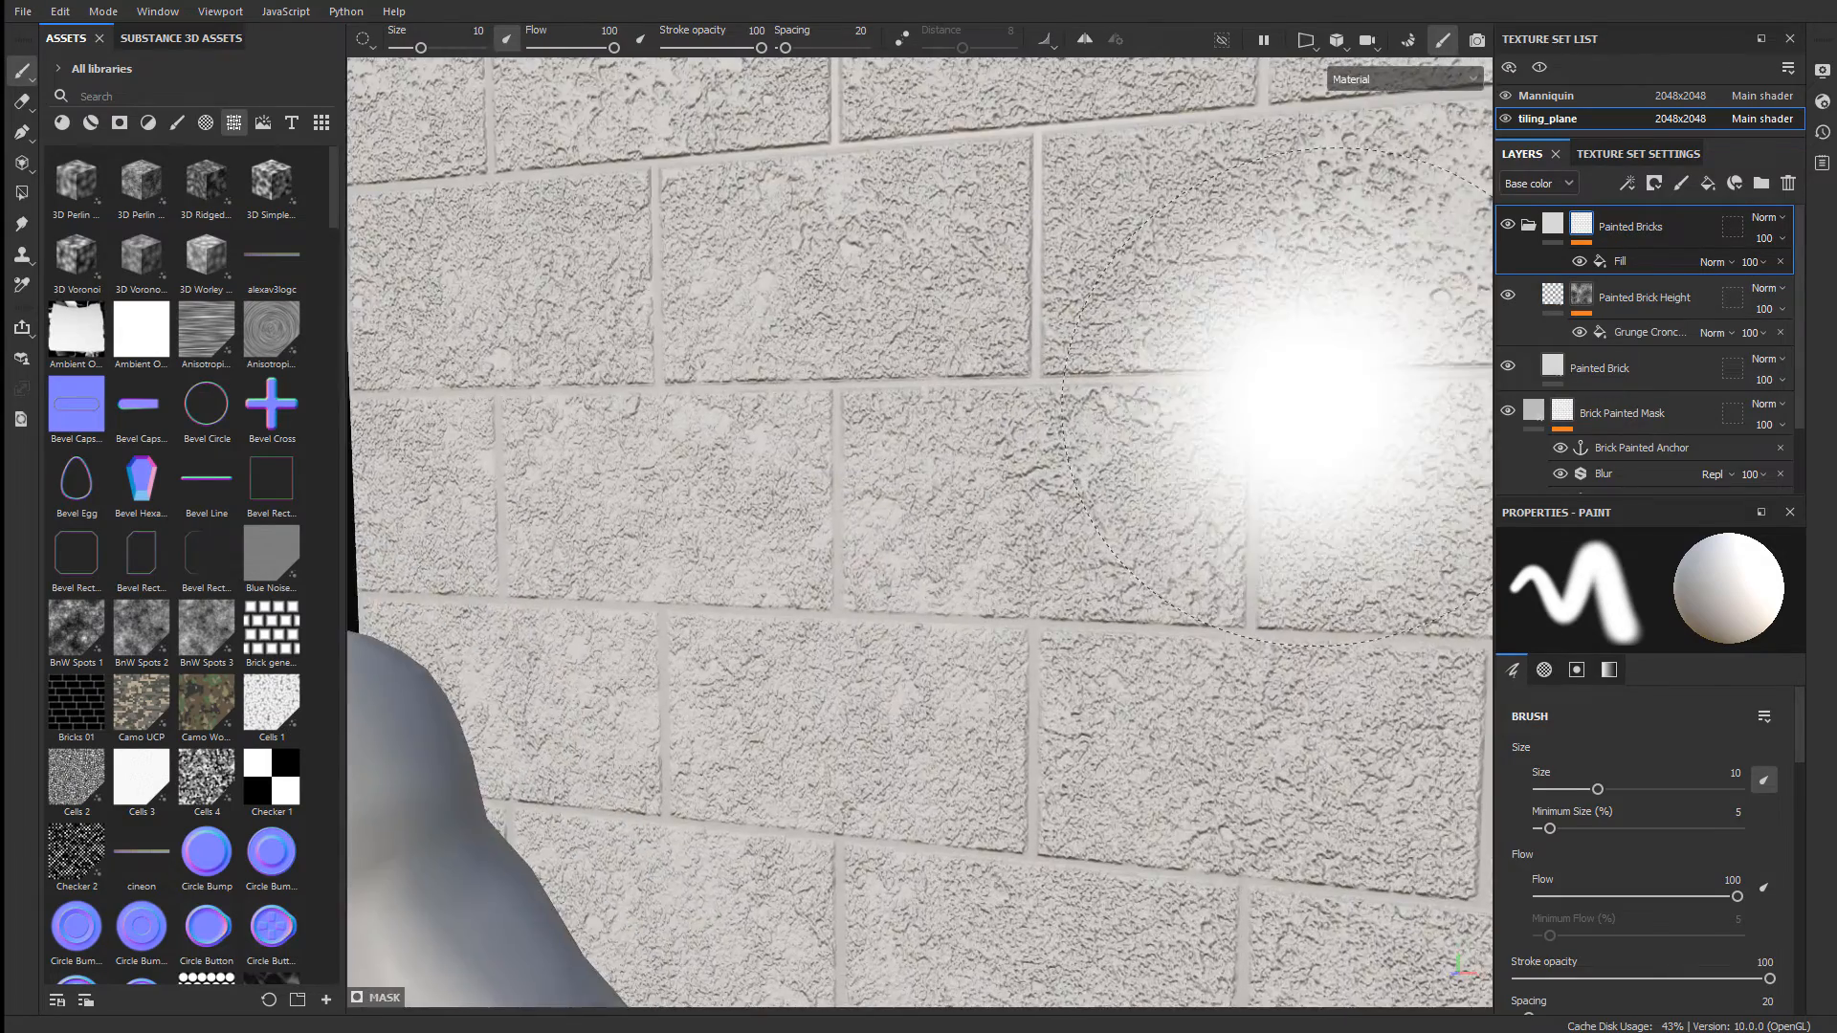
pyautogui.keyDown('alt'); pyautogui.moveTo(1311, 397); pyautogui.dragTo(943, 330); pyautogui.keyUp('alt')
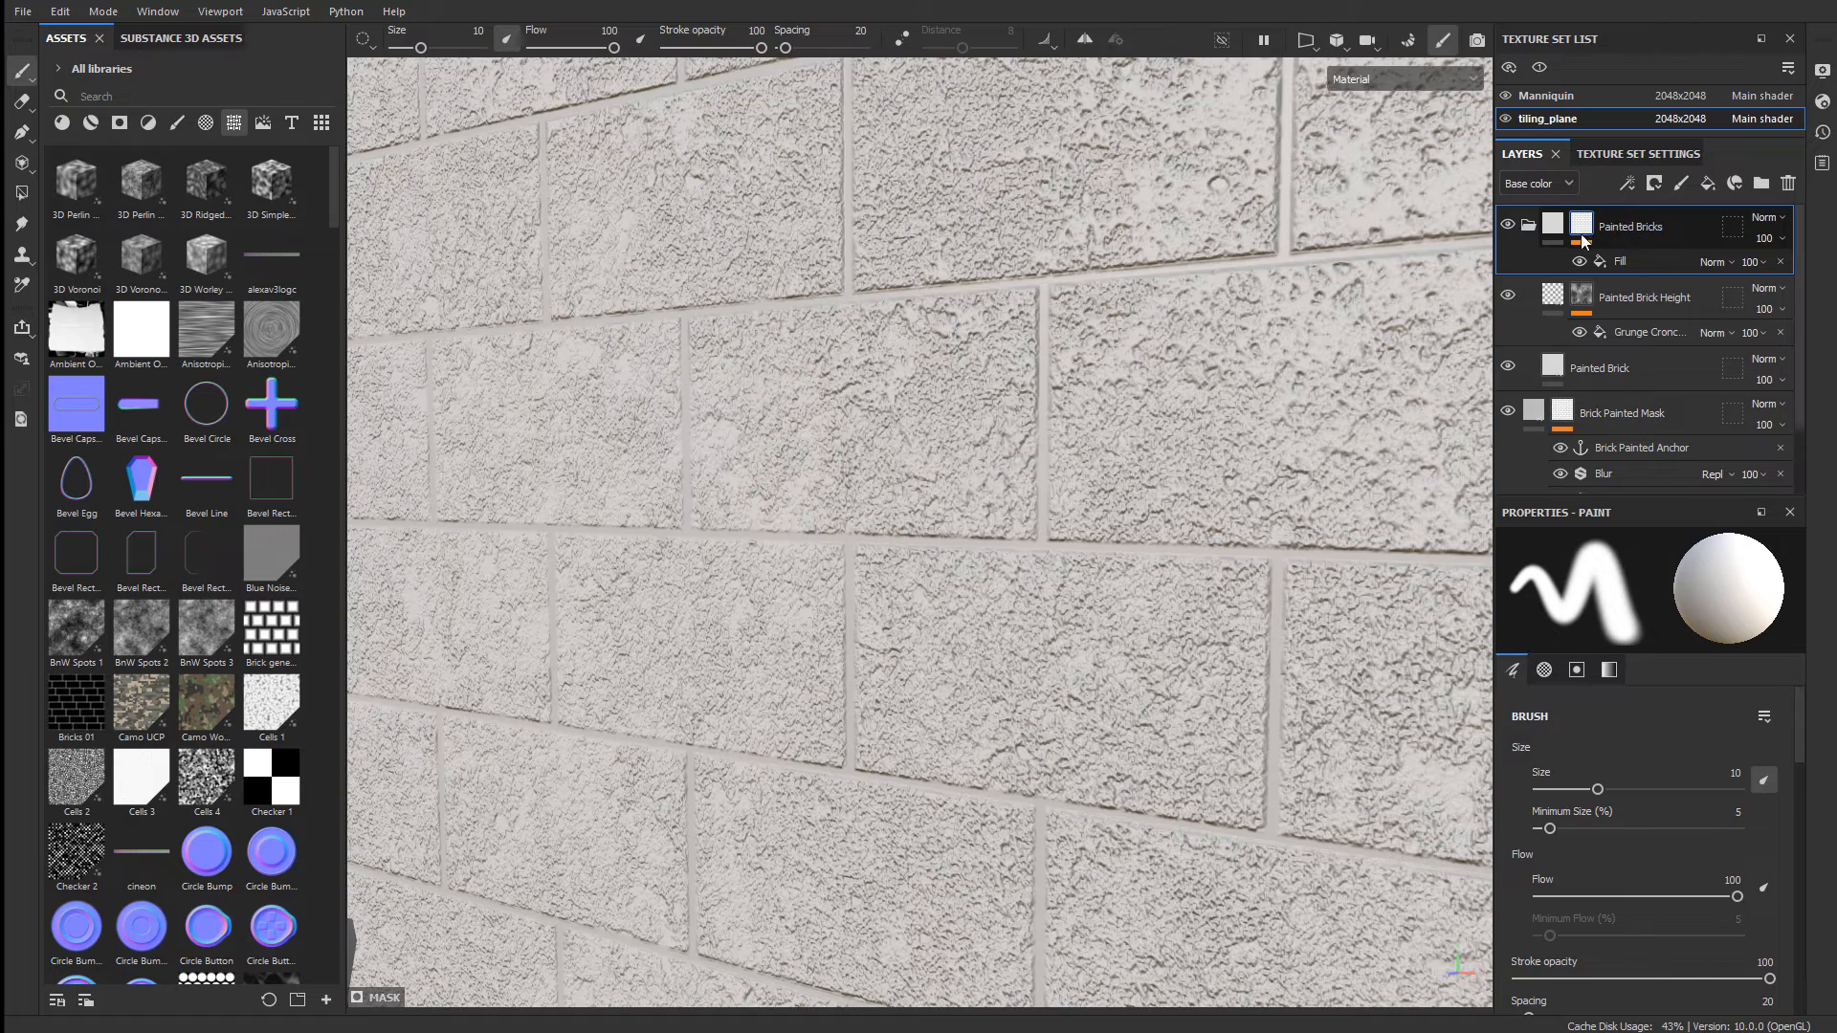
# - Try adjusting the balance and contrast of the grunge fill in the Painted Brick Height mask
pyautogui.click(1638, 296)
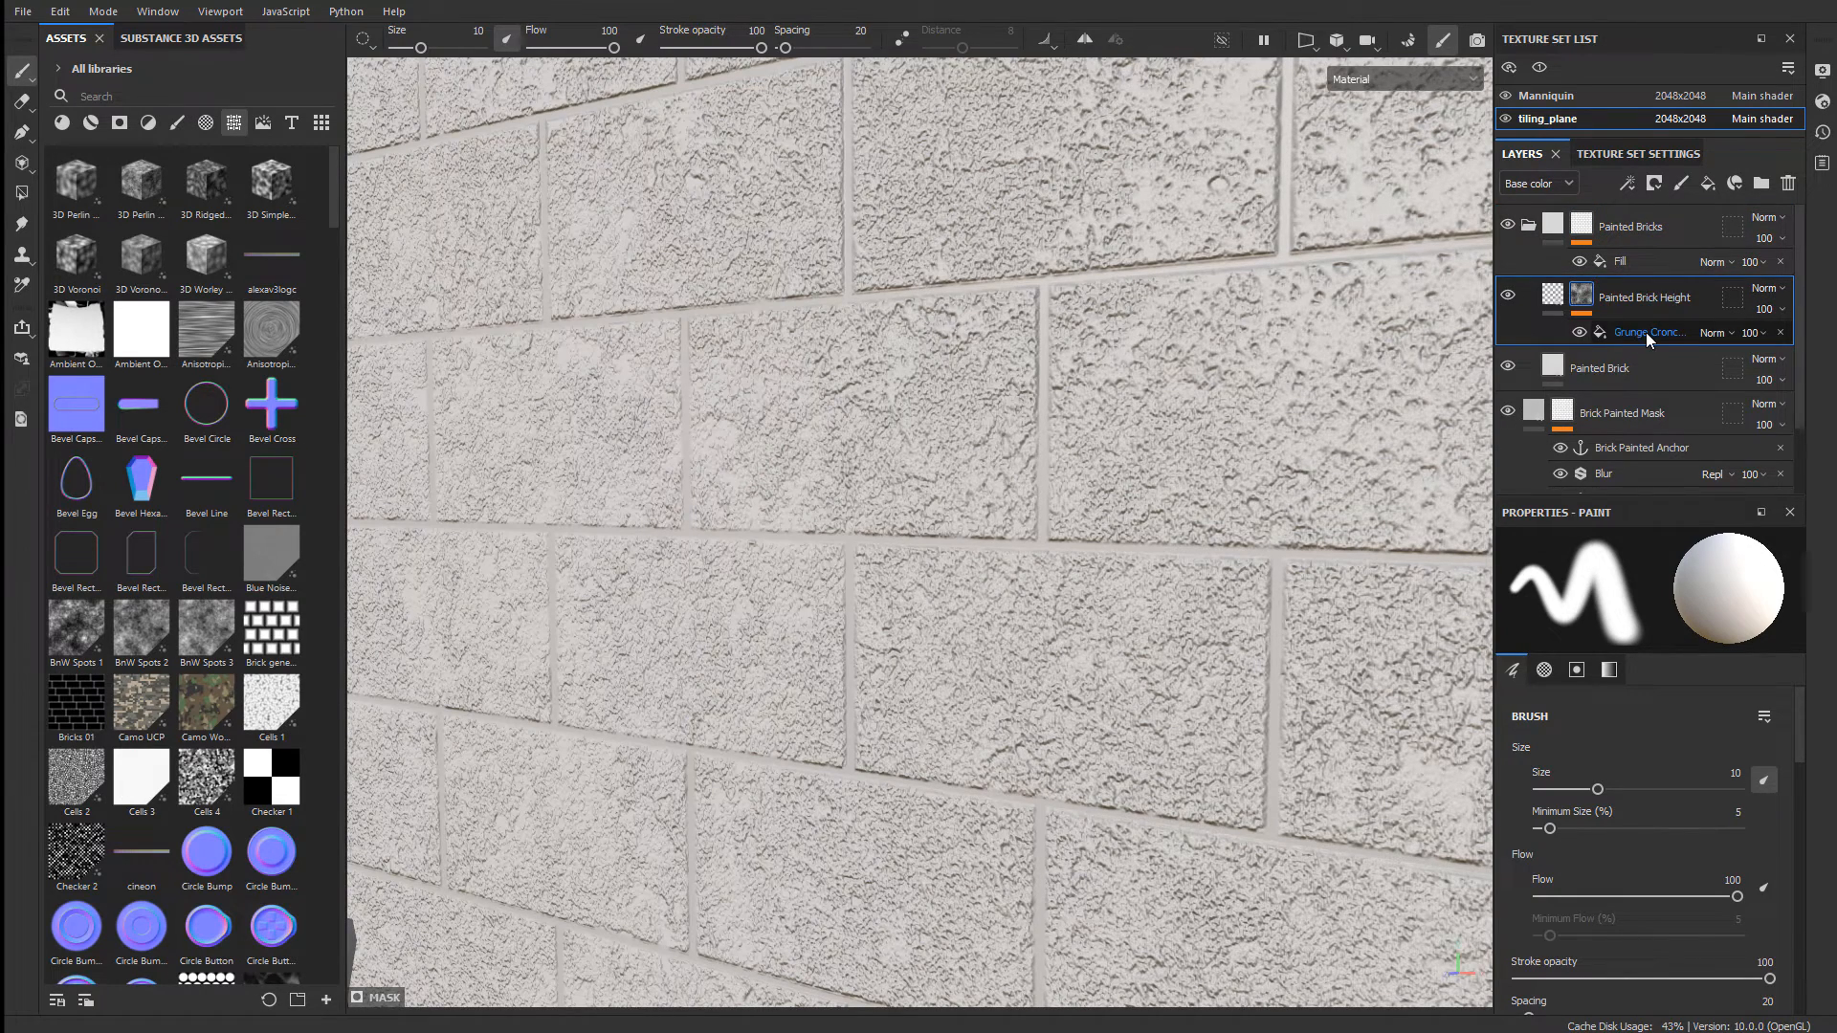
pyautogui.click(1646, 331)
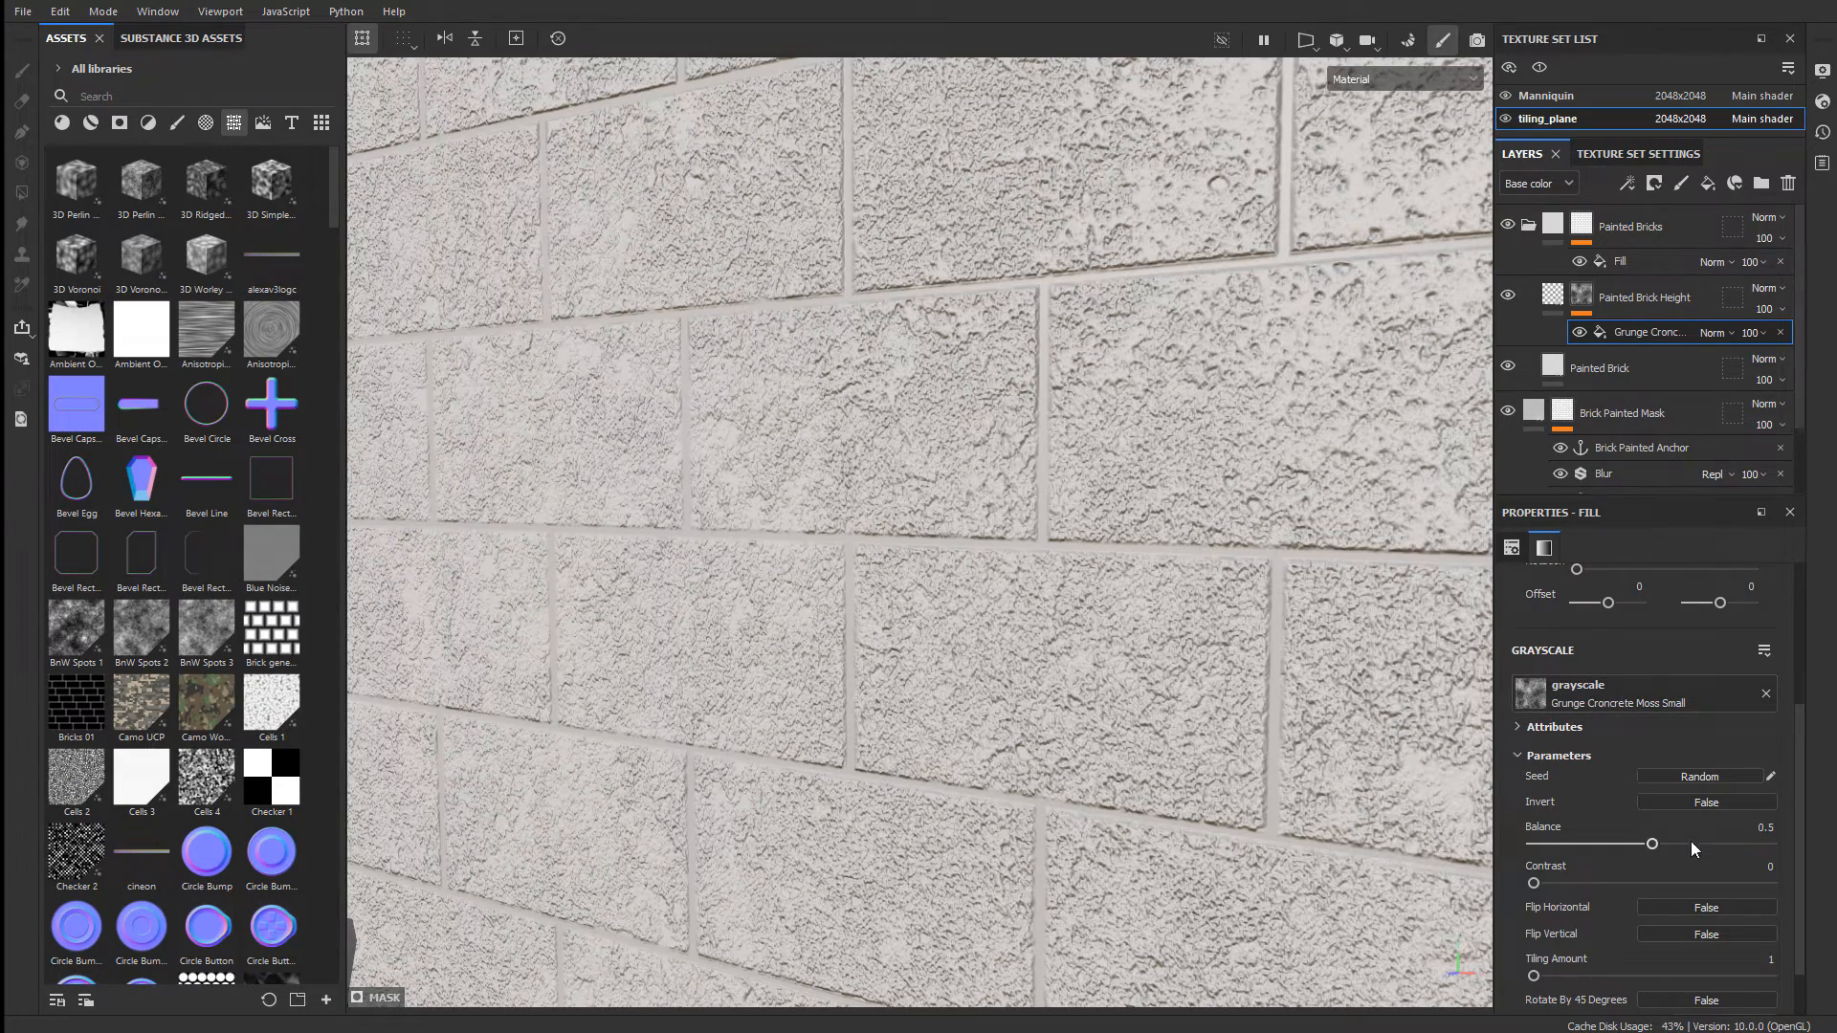
pyautogui.moveTo(1654, 841)
pyautogui.mouseDown()
pyautogui.moveTo(1613, 836)
pyautogui.moveTo(1680, 842)
pyautogui.moveTo(1652, 842)
pyautogui.mouseUp()
pyautogui.moveTo(1536, 882)
pyautogui.mouseDown()
pyautogui.moveTo(1584, 885)
pyautogui.moveTo(1506, 888)
pyautogui.mouseUp()
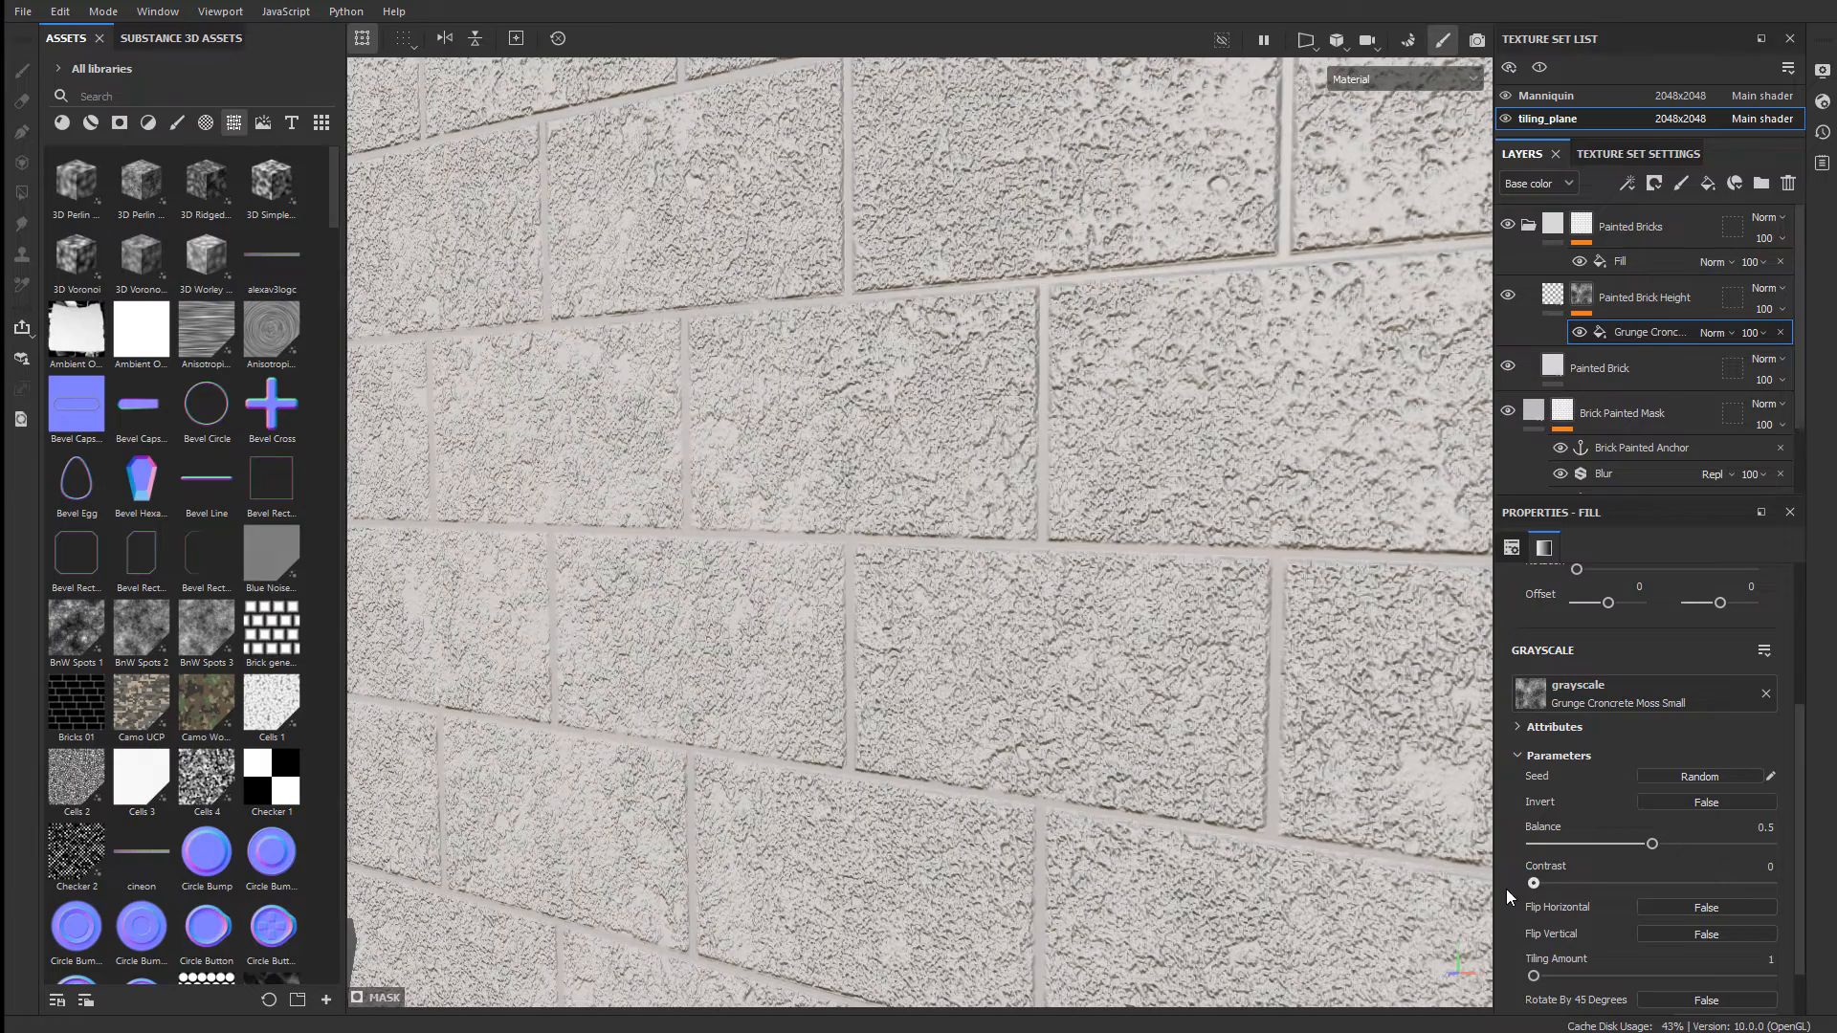
# - Set the Painted Brick Height layer's height value to 0.1 and check the relief on the bricks up close
pyautogui.click(1672, 303)
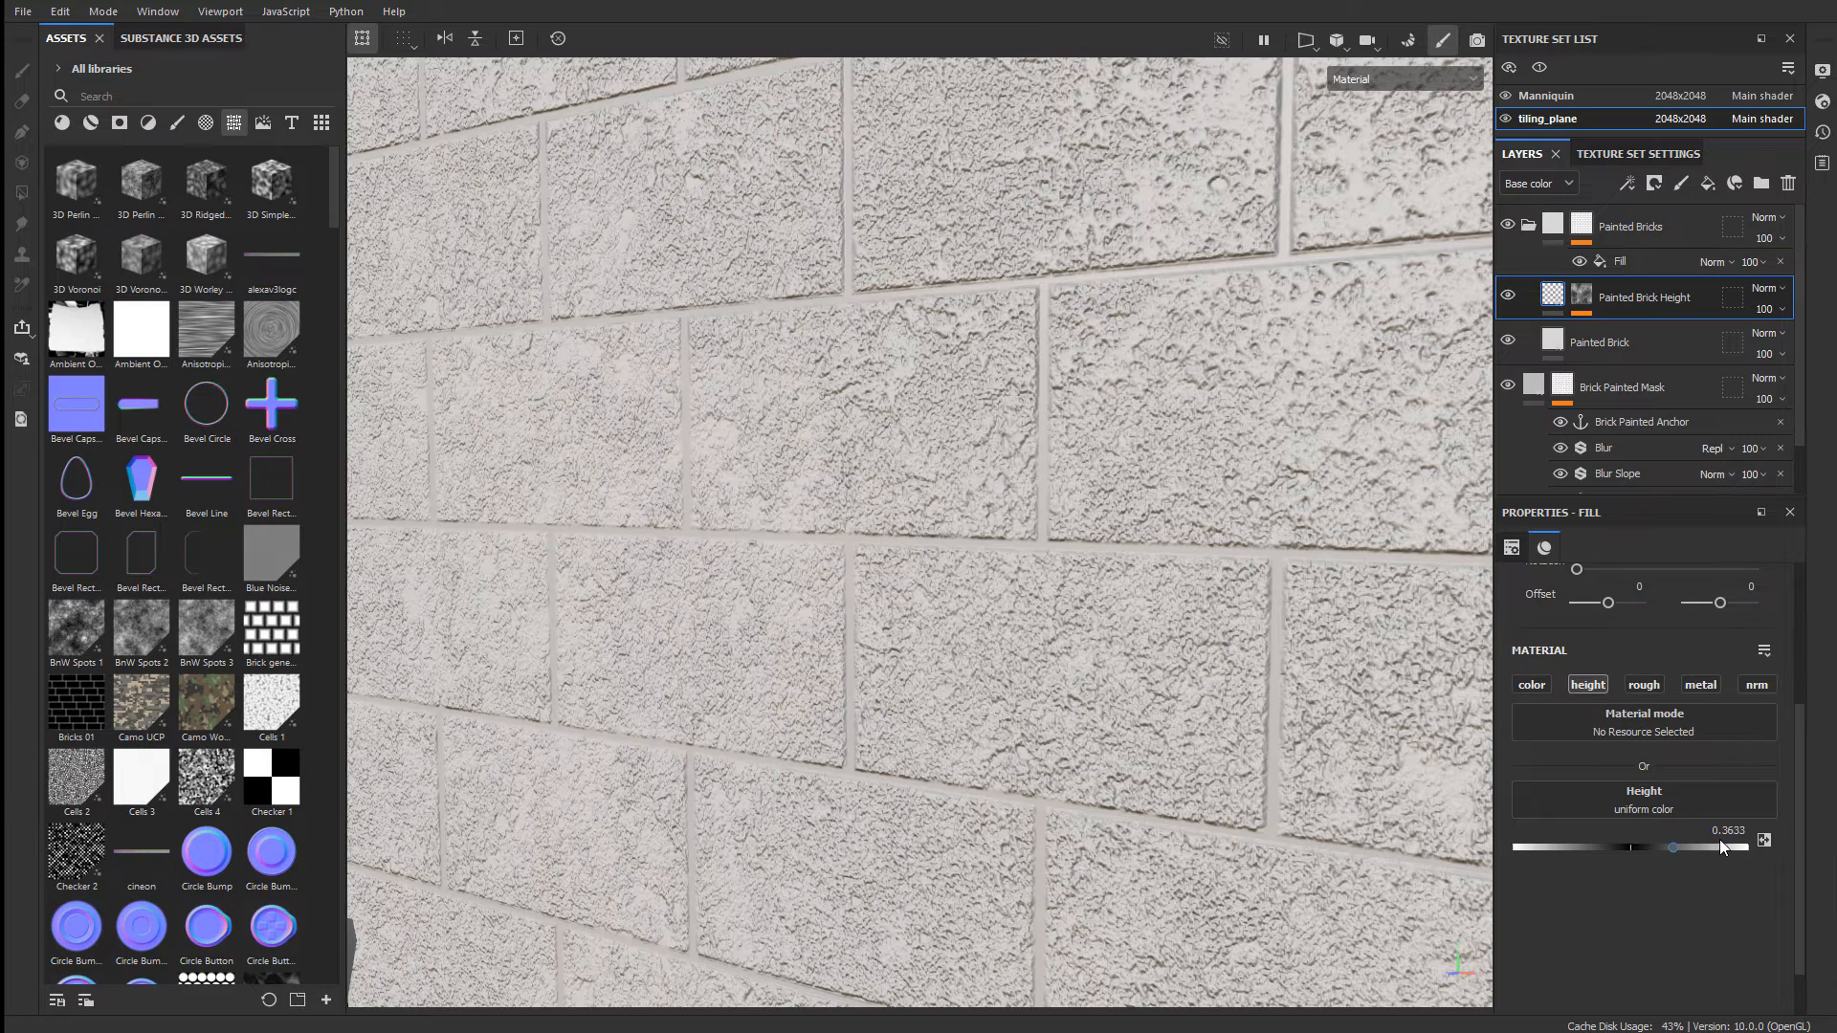
pyautogui.click(1726, 829)
pyautogui.write('0.1')
pyautogui.press('Return')
pyautogui.keyDown('alt'); pyautogui.moveTo(1156, 498); pyautogui.dragTo(1209, 488); pyautogui.keyUp('alt')
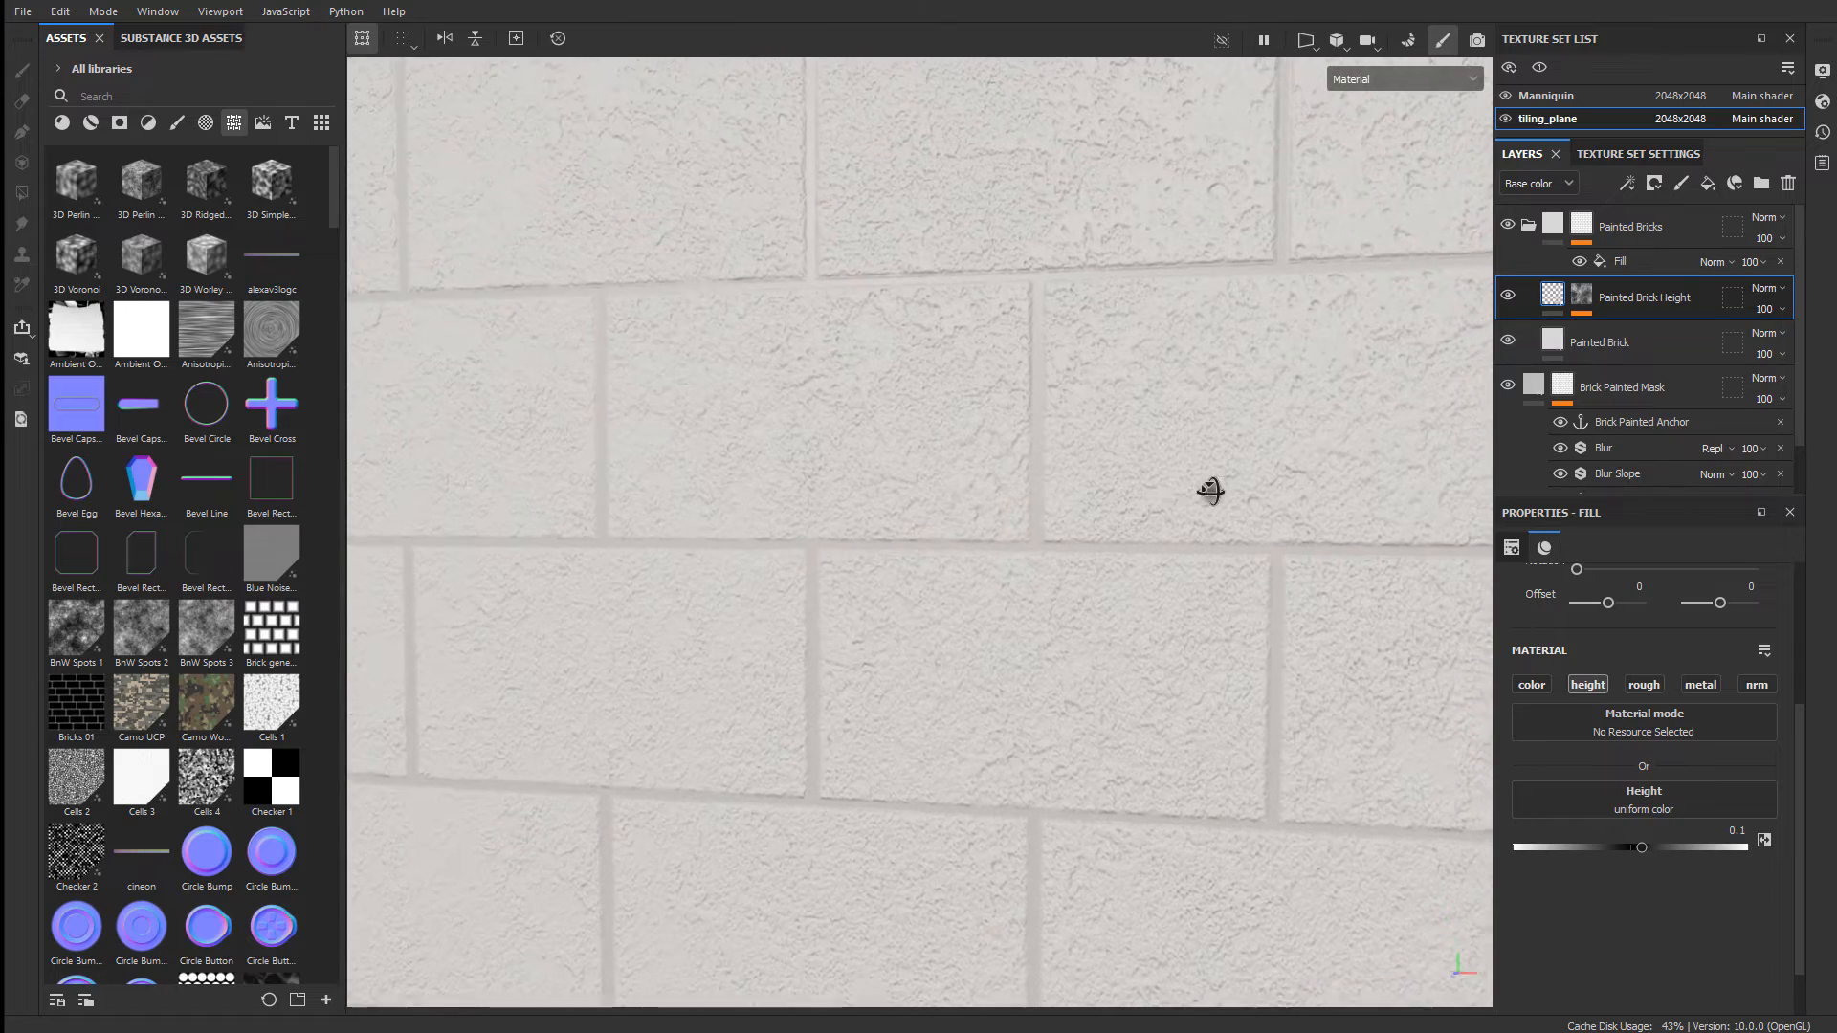
pyautogui.keyDown('alt'); pyautogui.moveTo(1209, 488); pyautogui.dragTo(820, 491, button='right'); pyautogui.keyUp('alt')
pyautogui.keyDown('alt'); pyautogui.moveTo(820, 492); pyautogui.dragTo(946, 482, button='middle'); pyautogui.keyUp('alt')
pyautogui.keyDown('alt'); pyautogui.moveTo(946, 483); pyautogui.dragTo(1119, 486, button='right'); pyautogui.keyUp('alt')
pyautogui.keyDown('alt'); pyautogui.moveTo(1120, 486); pyautogui.dragTo(803, 487, button='middle'); pyautogui.keyUp('alt')
pyautogui.keyDown('alt'); pyautogui.moveTo(804, 486); pyautogui.dragTo(1128, 467, button='right'); pyautogui.keyUp('alt')
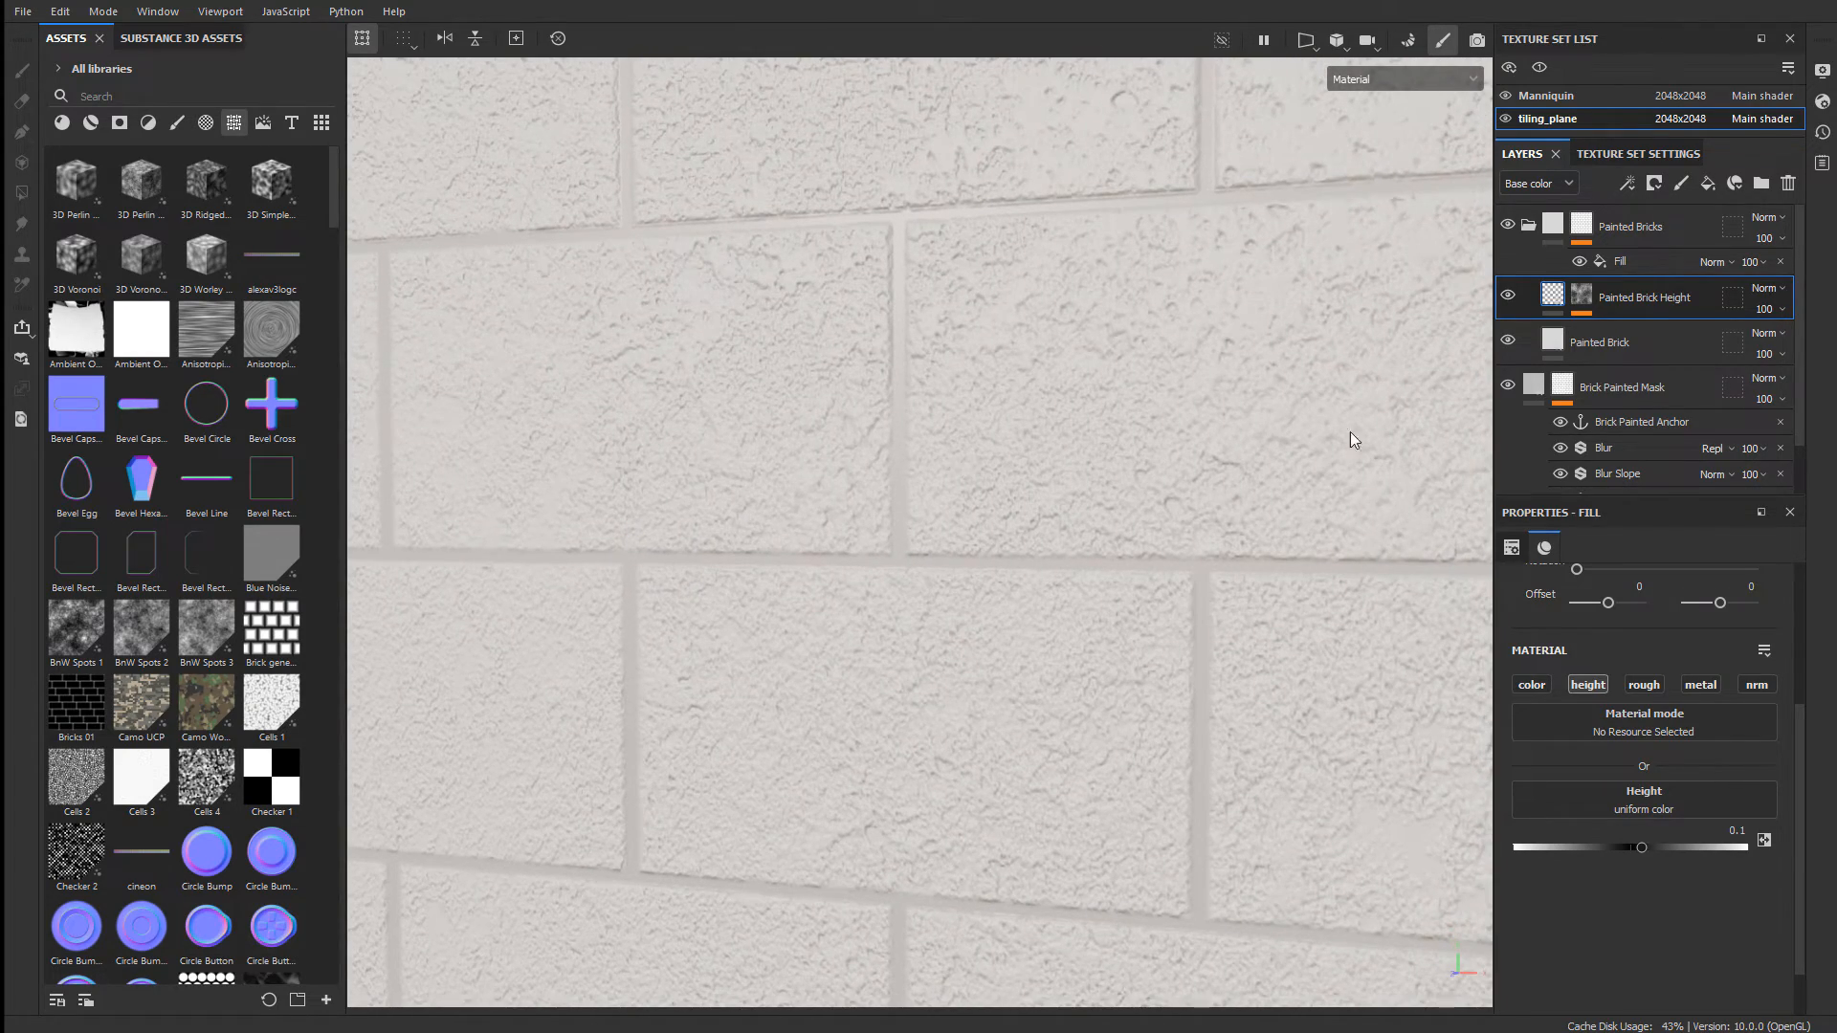
# - Try tiling values of 2 and 3 on the grunge fill in the Painted Brick Height mask
pyautogui.click(1583, 296)
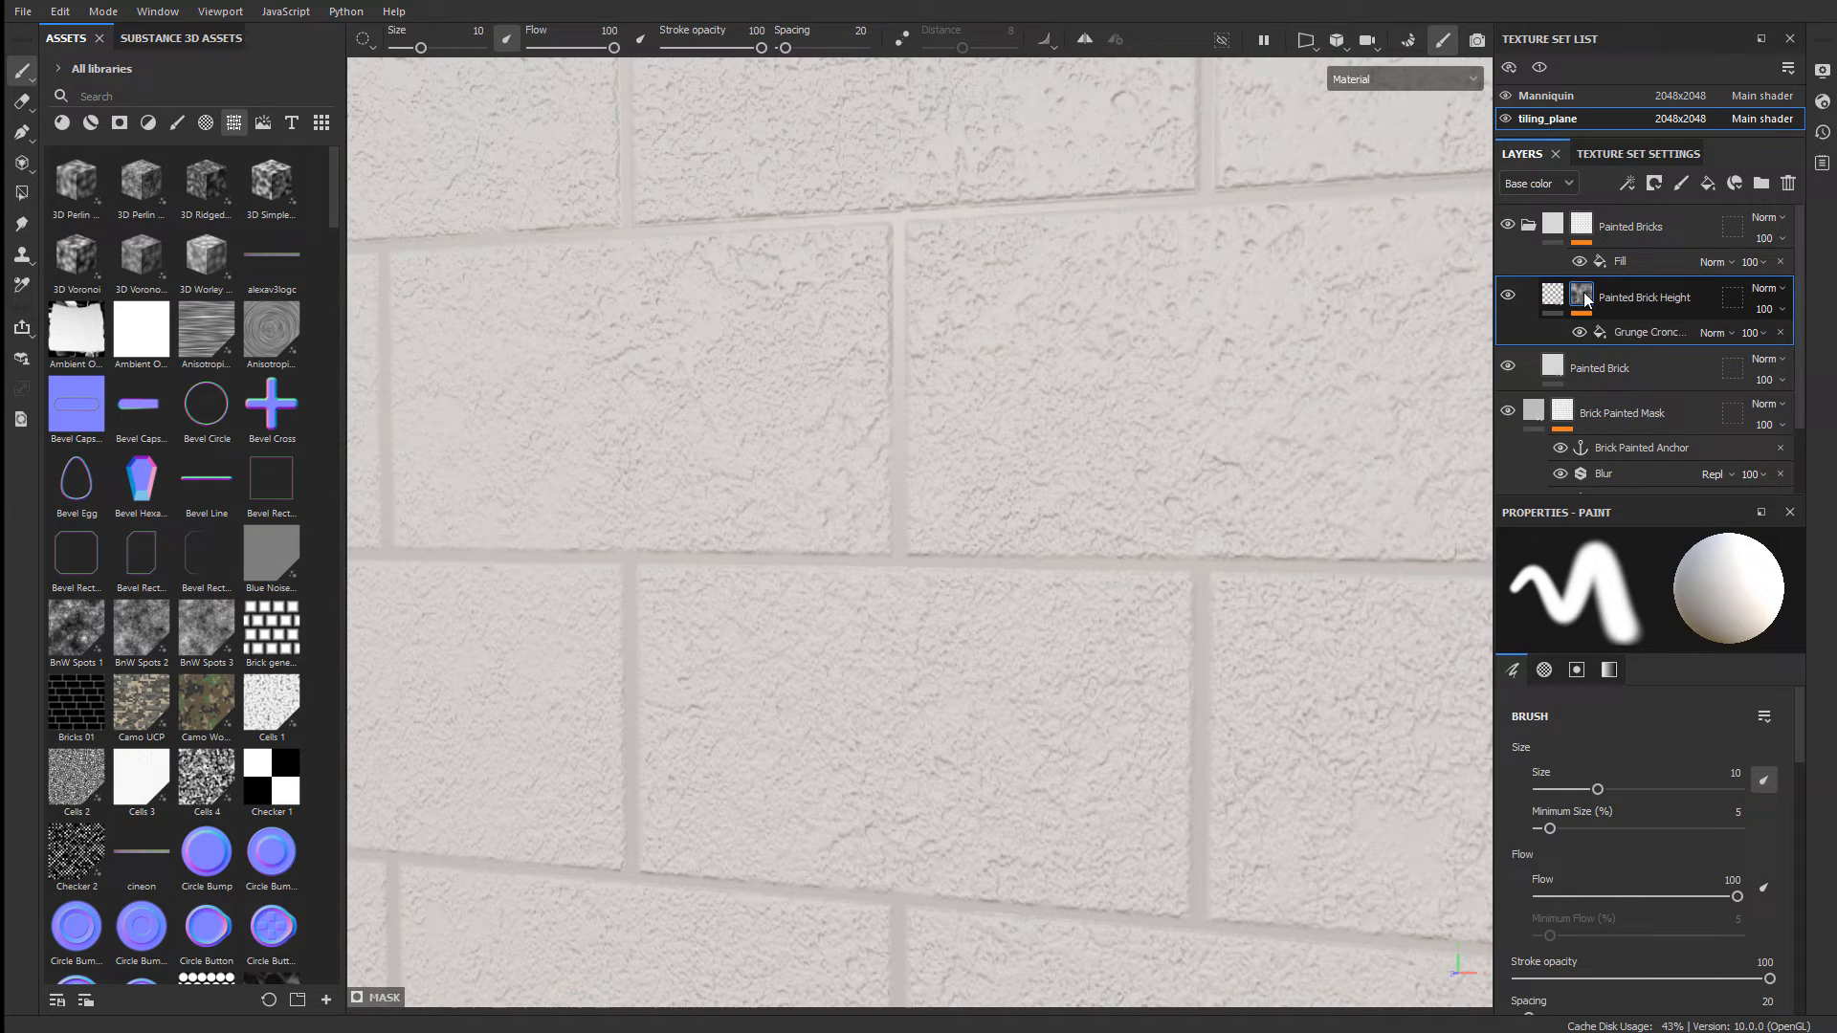
pyautogui.click(1639, 331)
pyautogui.scroll(2, 1632, 810)
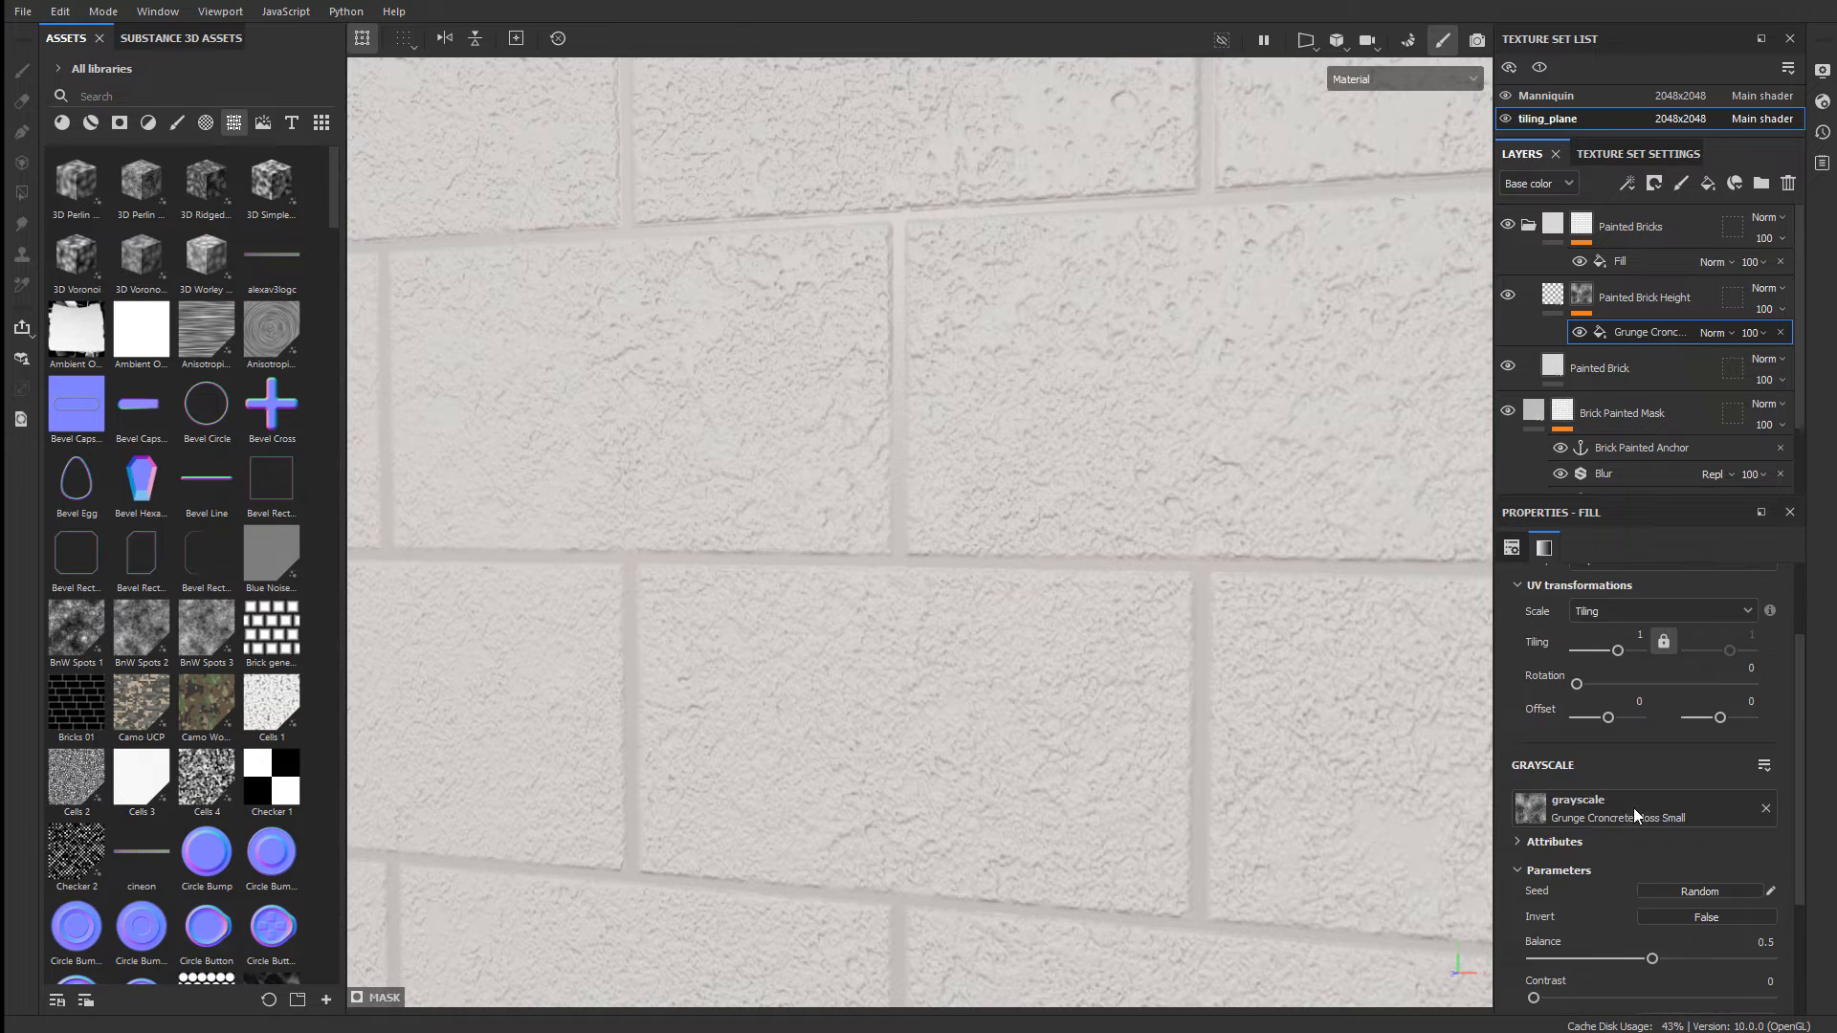
pyautogui.click(1640, 748)
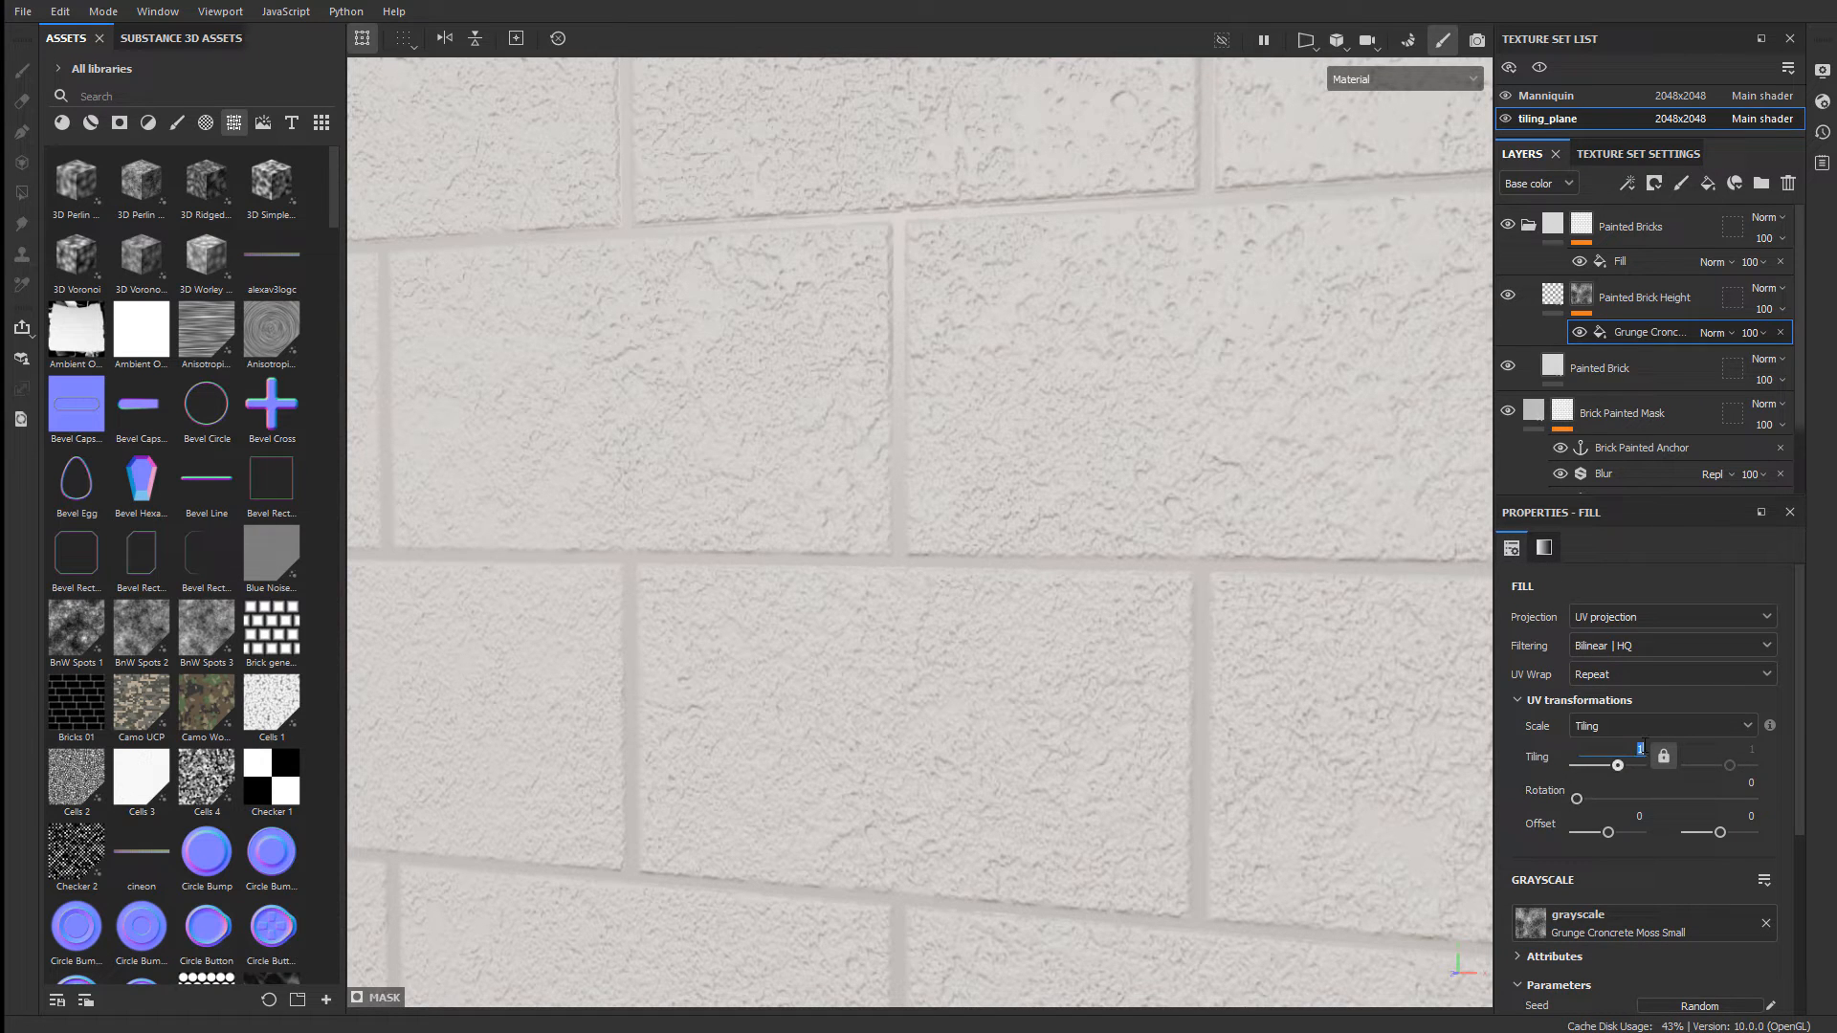
pyautogui.write('2')
pyautogui.press('Return')
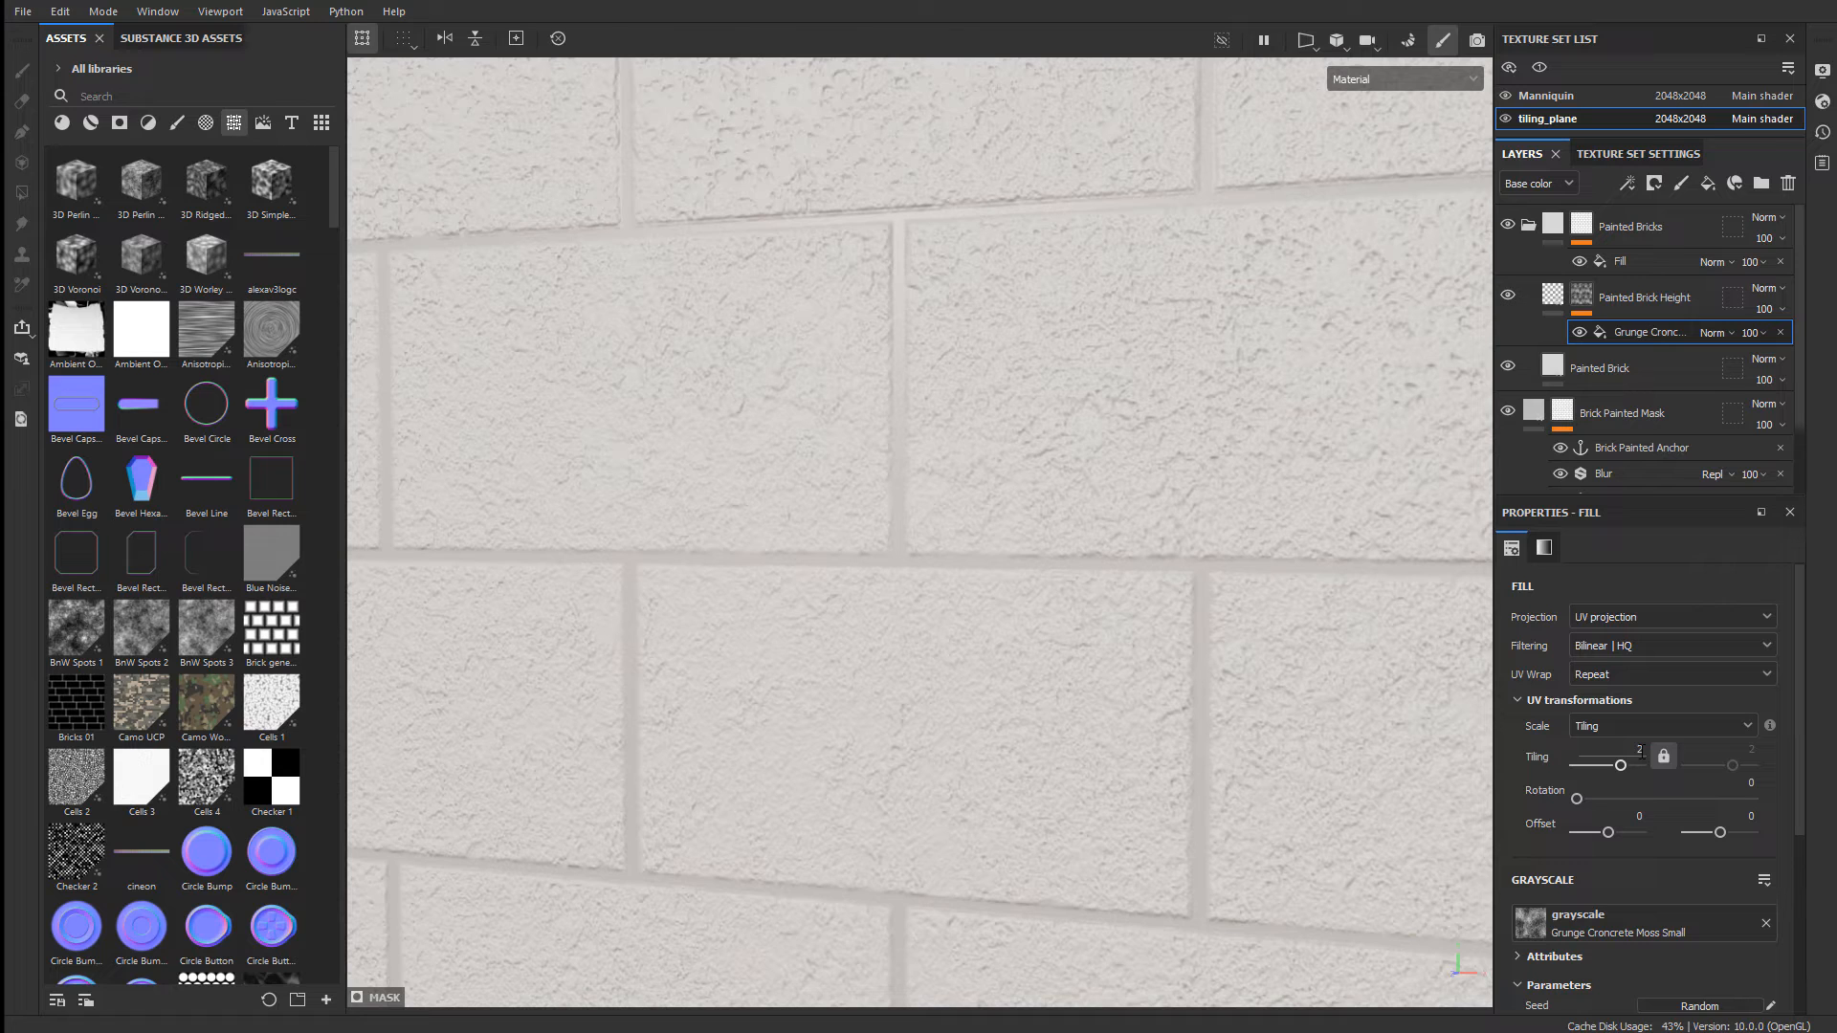
pyautogui.click(1638, 749)
pyautogui.write('3')
pyautogui.press('Return')
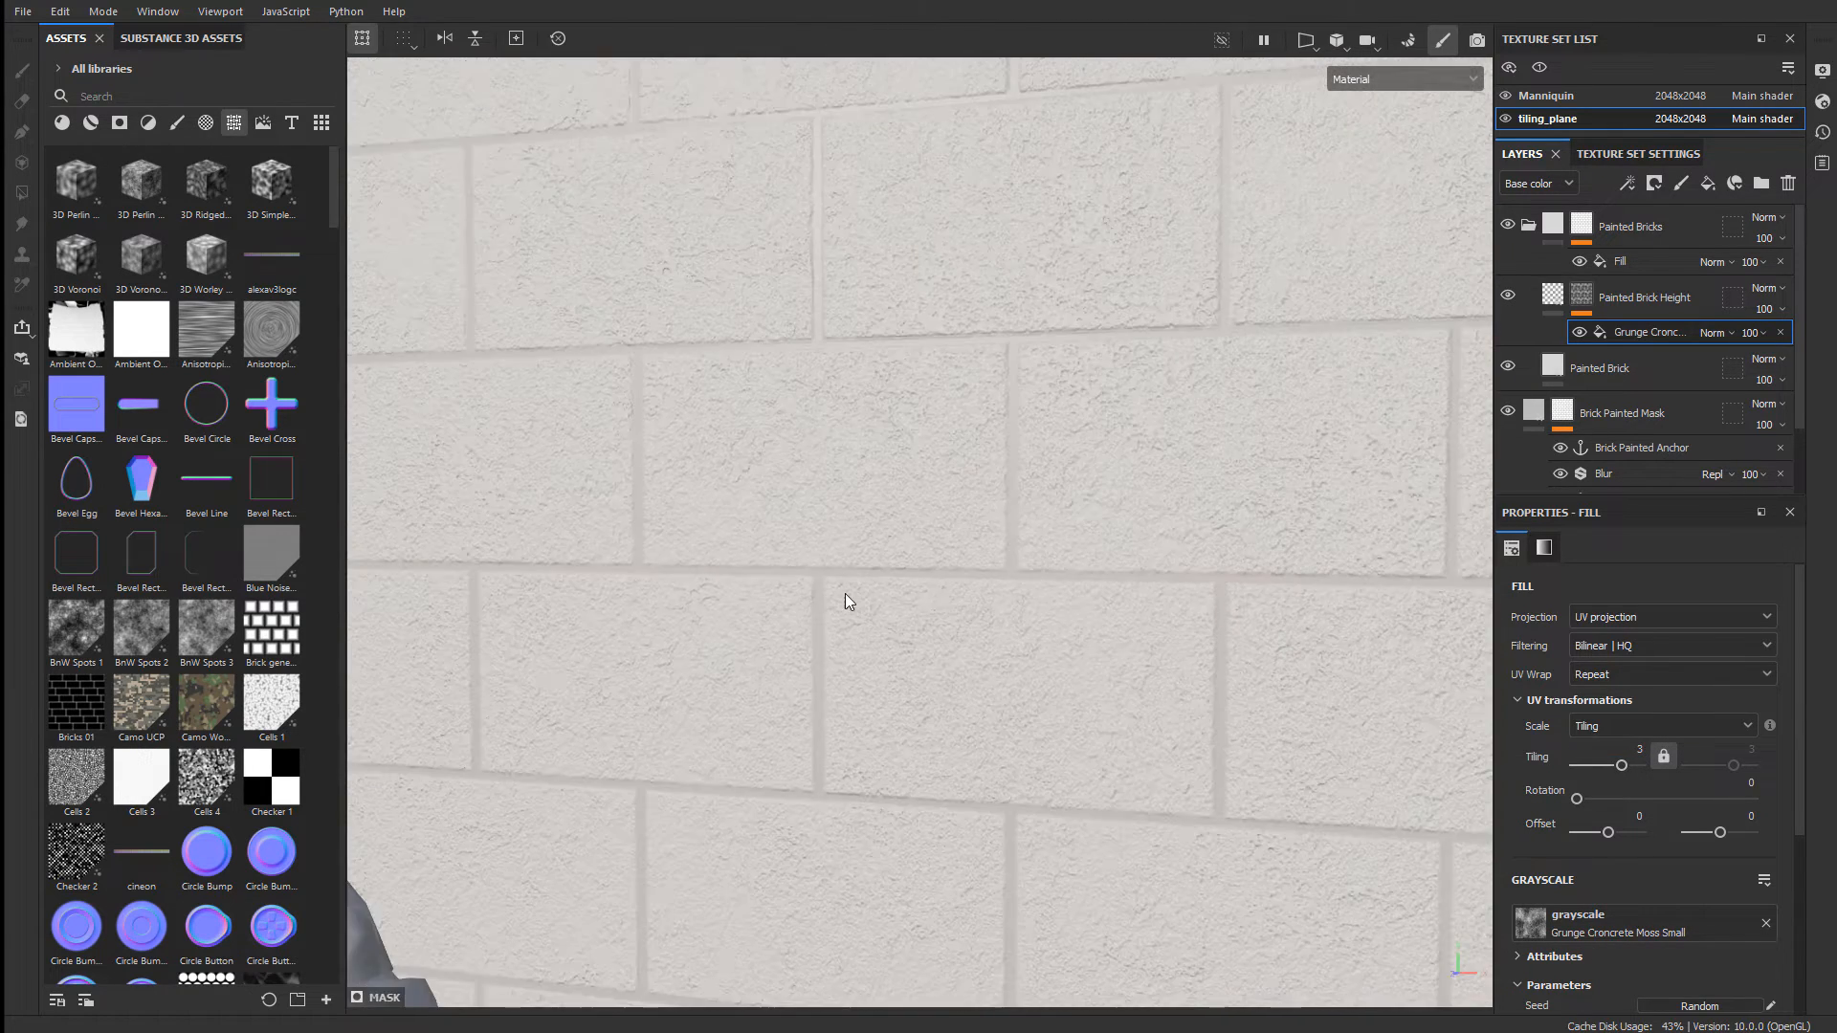
# - Set the tiling of the Painted Brick Height mask's grunge fill to 4 and inspect the bricks up close
pyautogui.scroll(-4, 1059, 580)
pyautogui.keyDown('alt'); pyautogui.moveTo(828, 517); pyautogui.dragTo(938, 499, button='middle'); pyautogui.keyUp('alt')
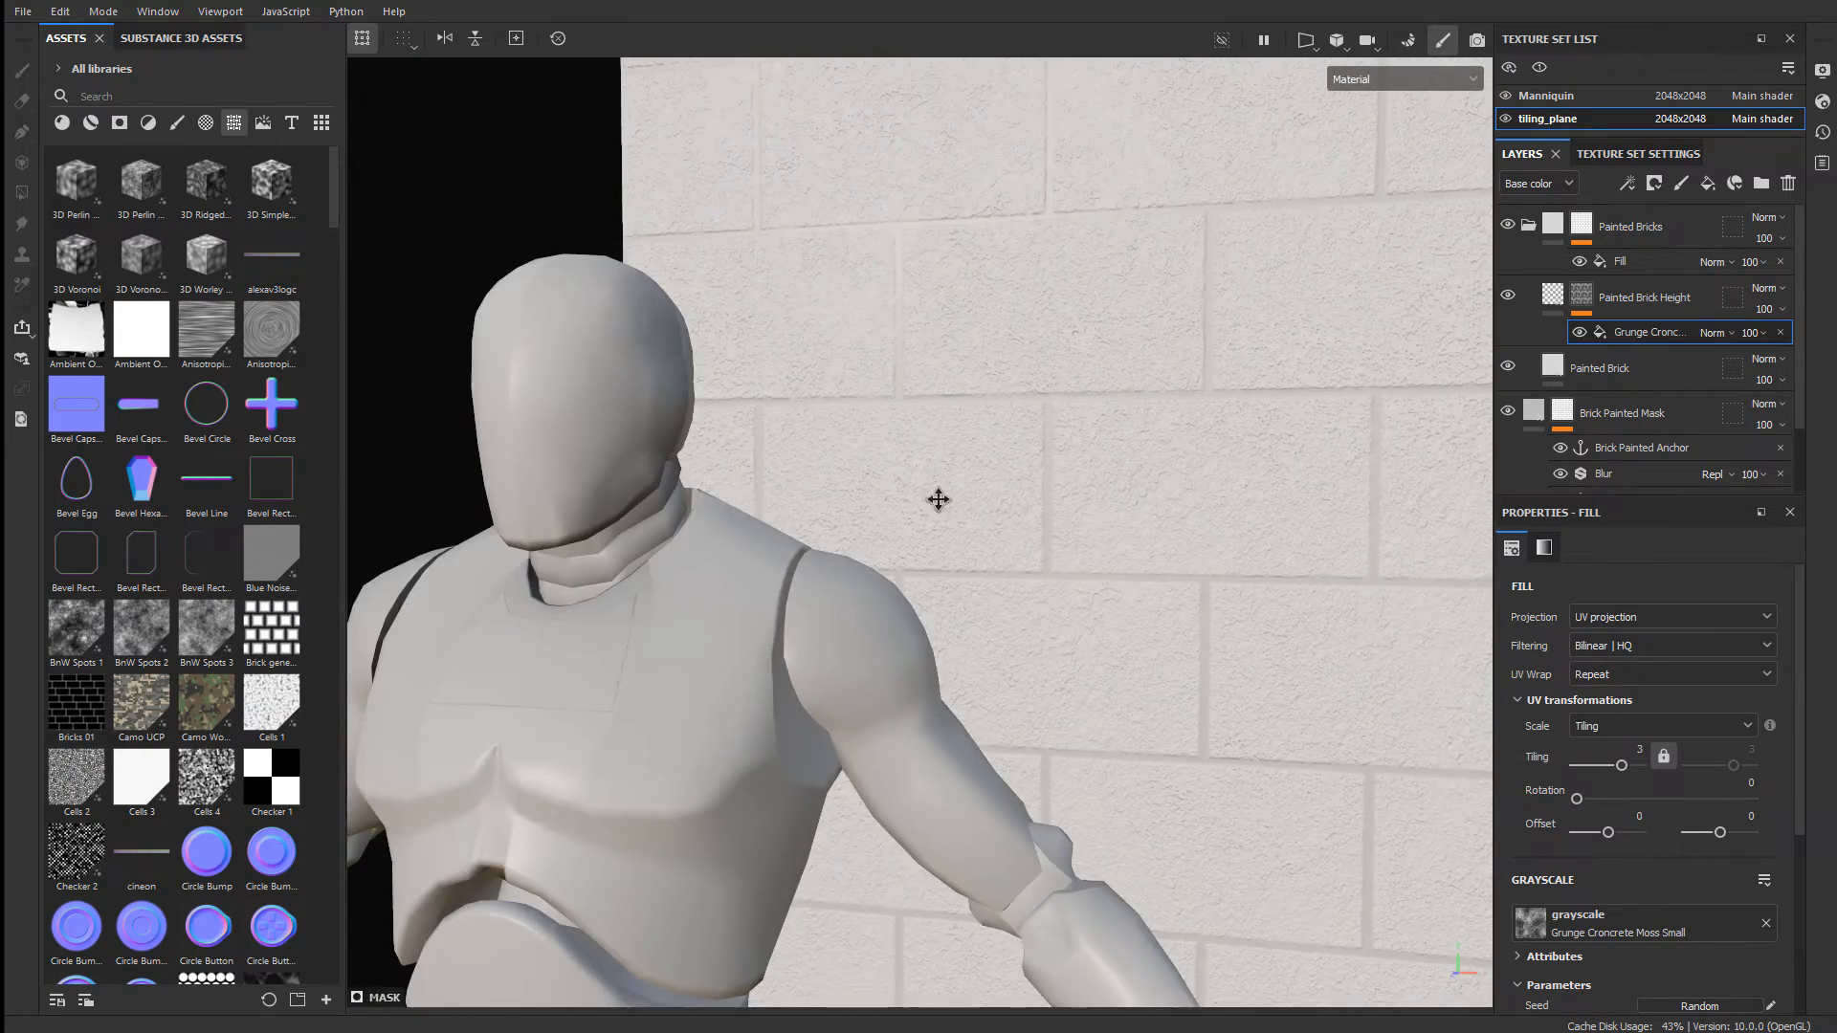
pyautogui.keyDown('alt'); pyautogui.moveTo(938, 500); pyautogui.dragTo(1017, 497, button='right'); pyautogui.keyUp('alt')
pyautogui.moveTo(1016, 497)
pyautogui.keyDown('alt'); pyautogui.mouseDown()
pyautogui.moveTo(993, 479)
pyautogui.moveTo(1025, 484)
pyautogui.mouseUp(); pyautogui.keyUp('alt')
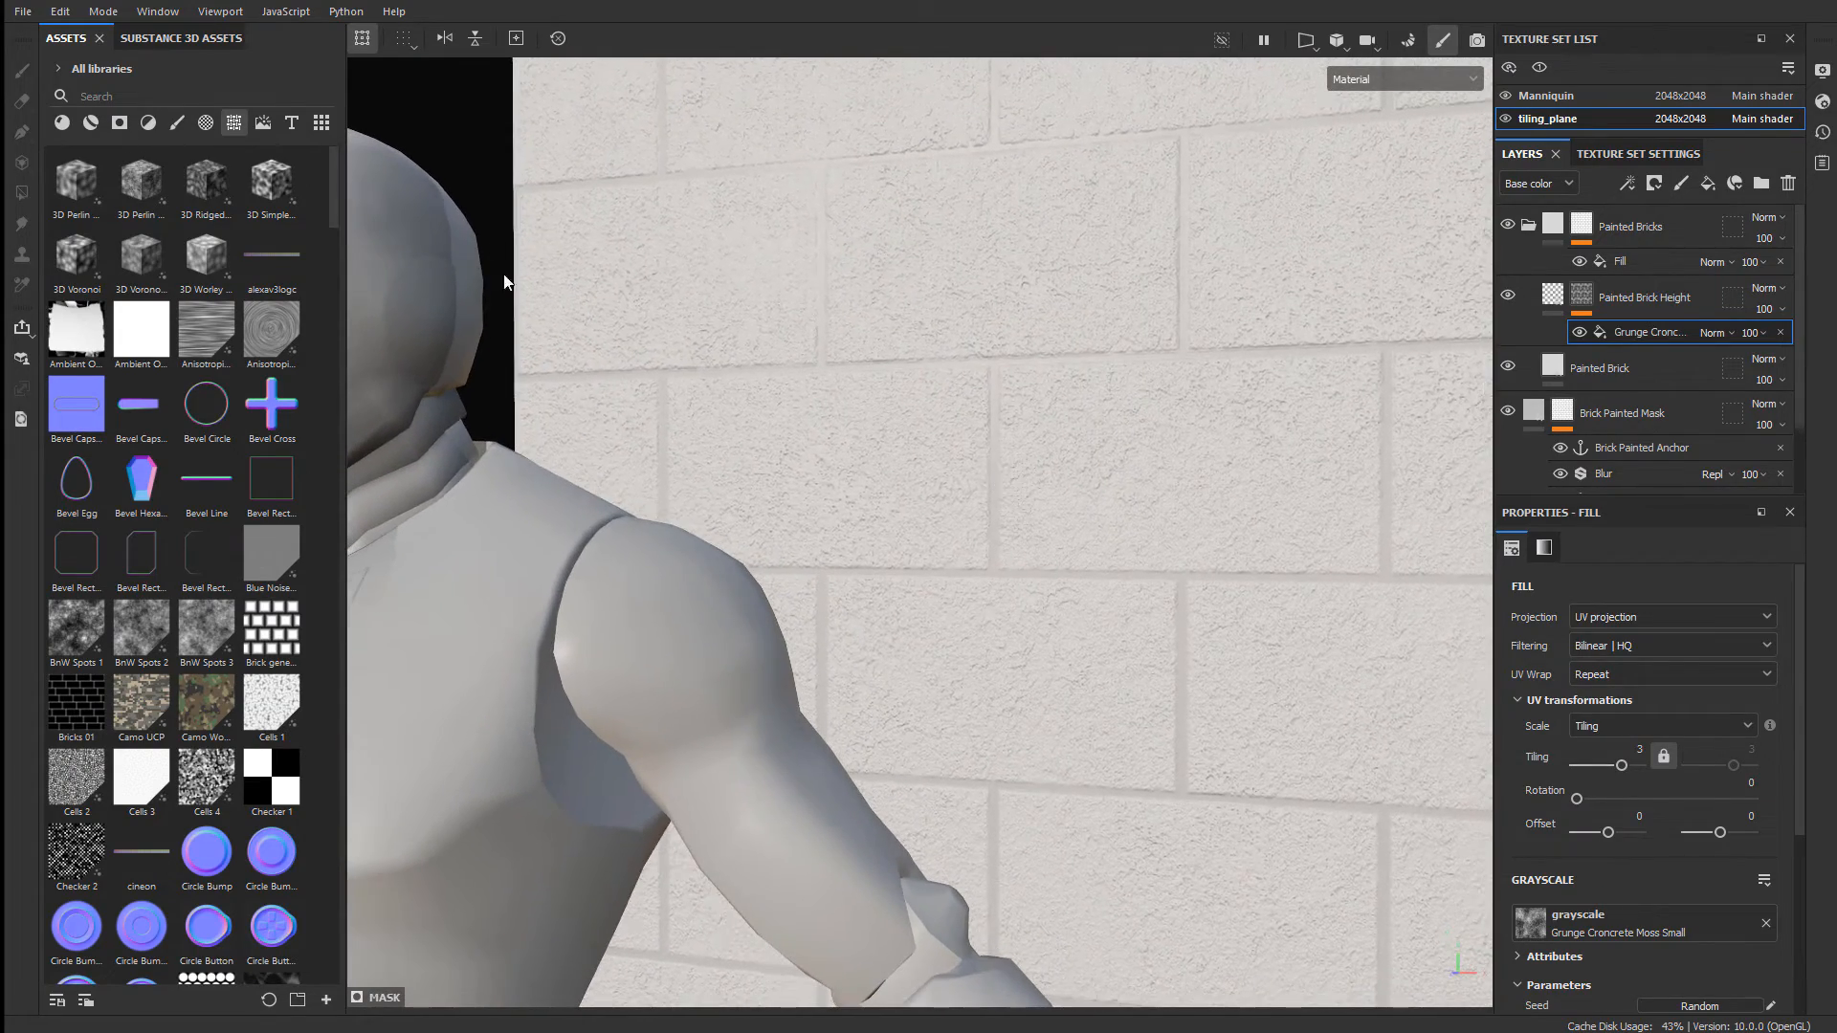
pyautogui.keyDown('alt'); pyautogui.moveTo(791, 475); pyautogui.dragTo(1081, 415); pyautogui.keyUp('alt')
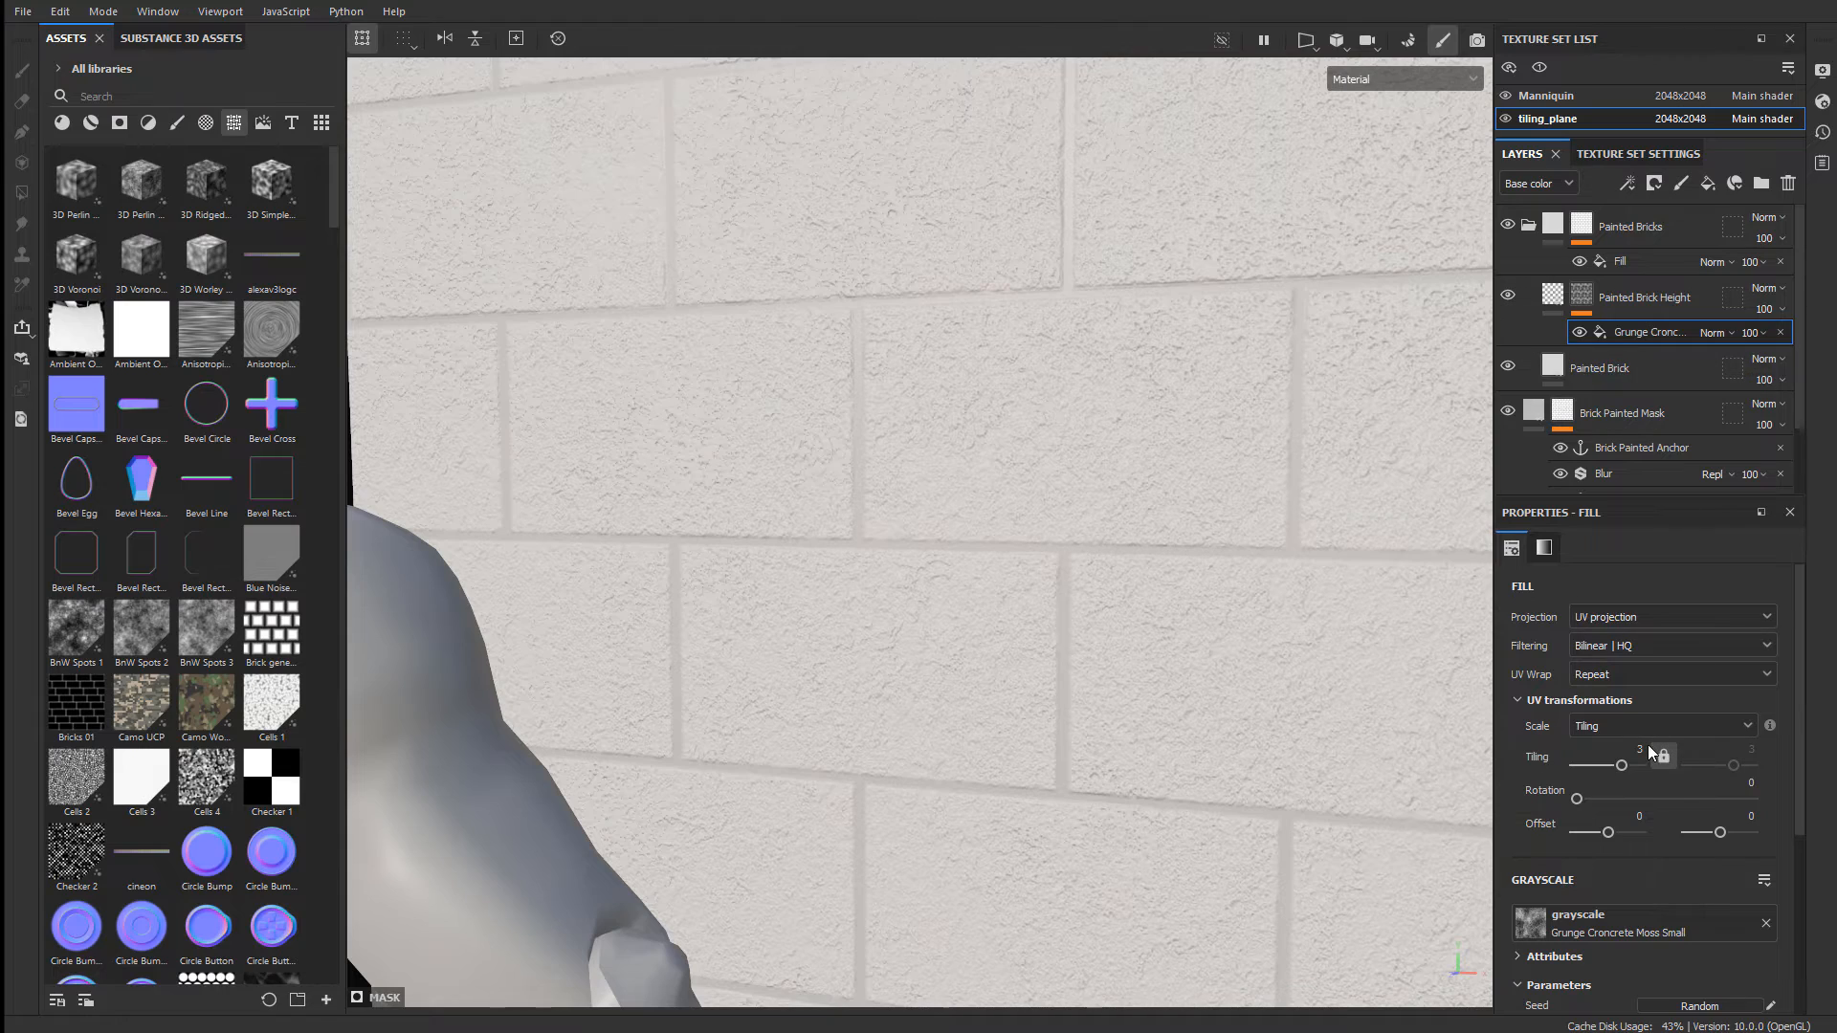
pyautogui.moveTo(1621, 765); pyautogui.dragTo(1623, 765)
pyautogui.keyDown('alt'); pyautogui.moveTo(822, 521); pyautogui.dragTo(1058, 537); pyautogui.keyUp('alt')
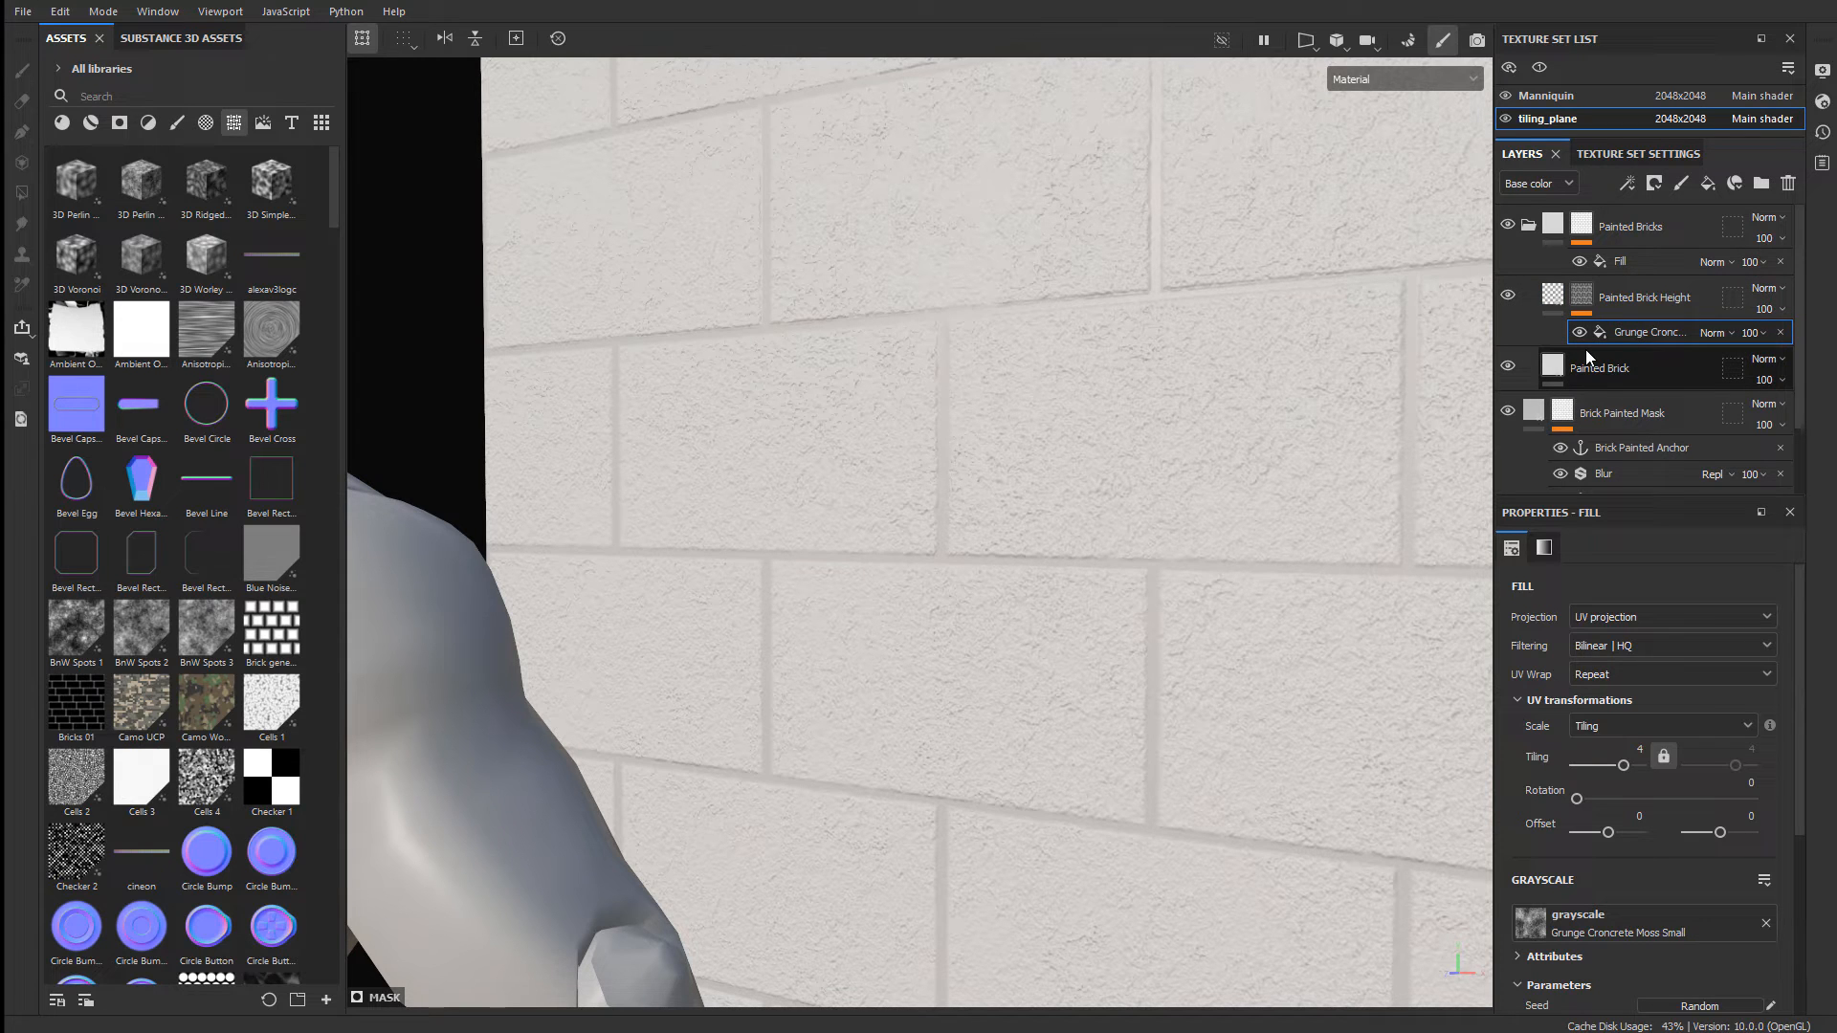
pyautogui.keyDown('alt'); pyautogui.moveTo(1082, 383); pyautogui.dragTo(804, 382, button='right'); pyautogui.keyUp('alt')
pyautogui.keyDown('alt'); pyautogui.moveTo(803, 382); pyautogui.dragTo(890, 433, button='middle'); pyautogui.keyUp('alt')
pyautogui.keyDown('alt'); pyautogui.moveTo(1060, 320); pyautogui.dragTo(1032, 350); pyautogui.keyUp('alt')
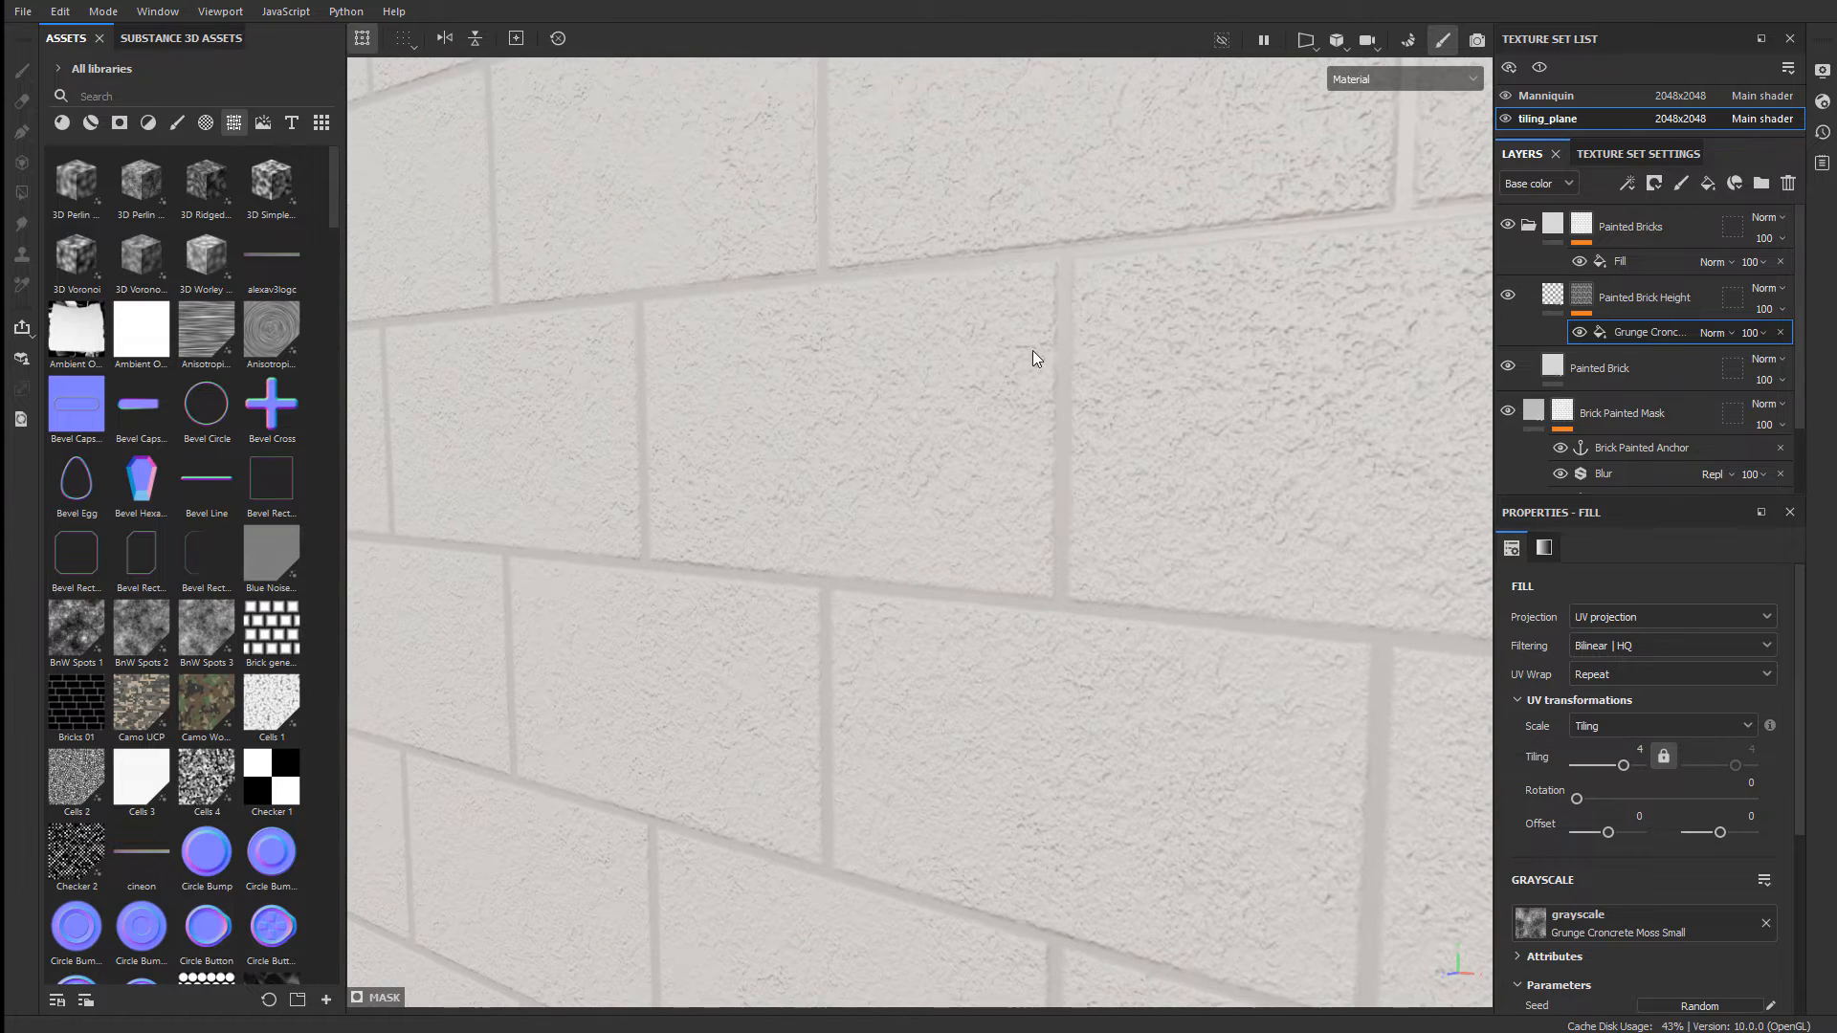
# - Try height values between about 0.09 and 0.22 on the Painted Brick layer to raise the bricks from the grout
pyautogui.keyDown('alt'); pyautogui.moveTo(1090, 409); pyautogui.dragTo(888, 338); pyautogui.keyUp('alt')
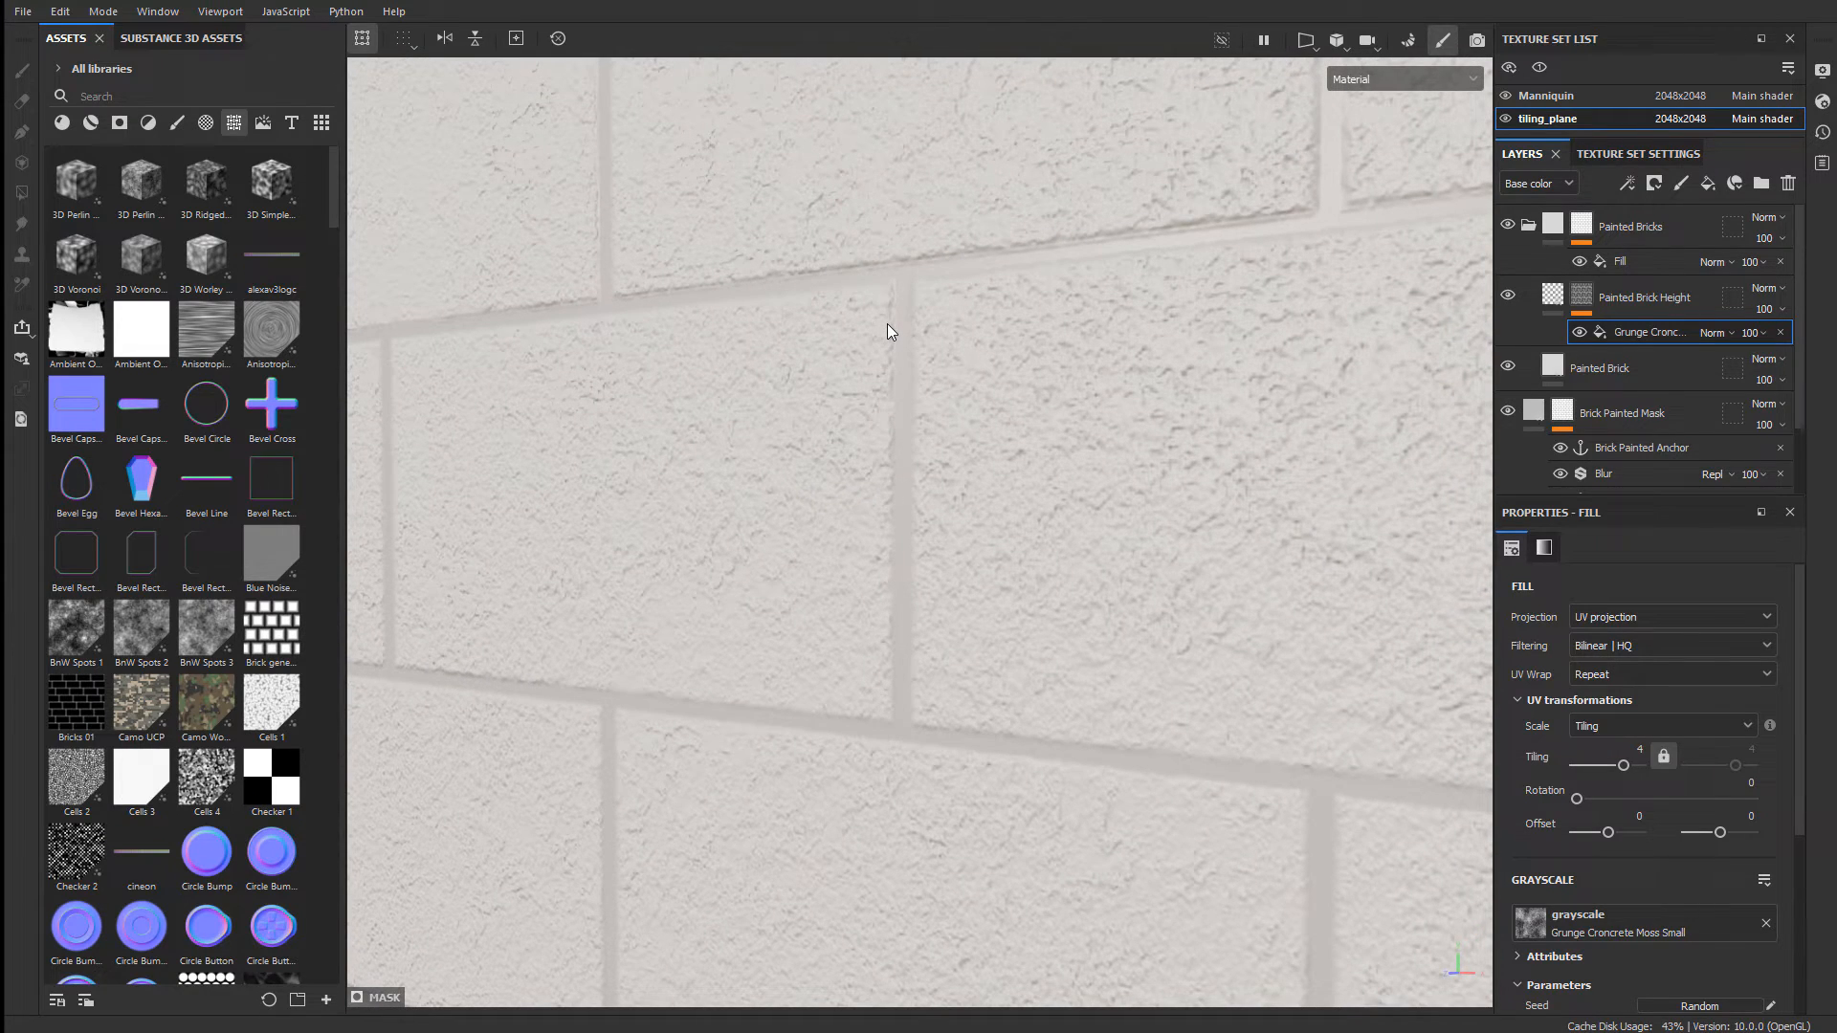
pyautogui.click(1553, 369)
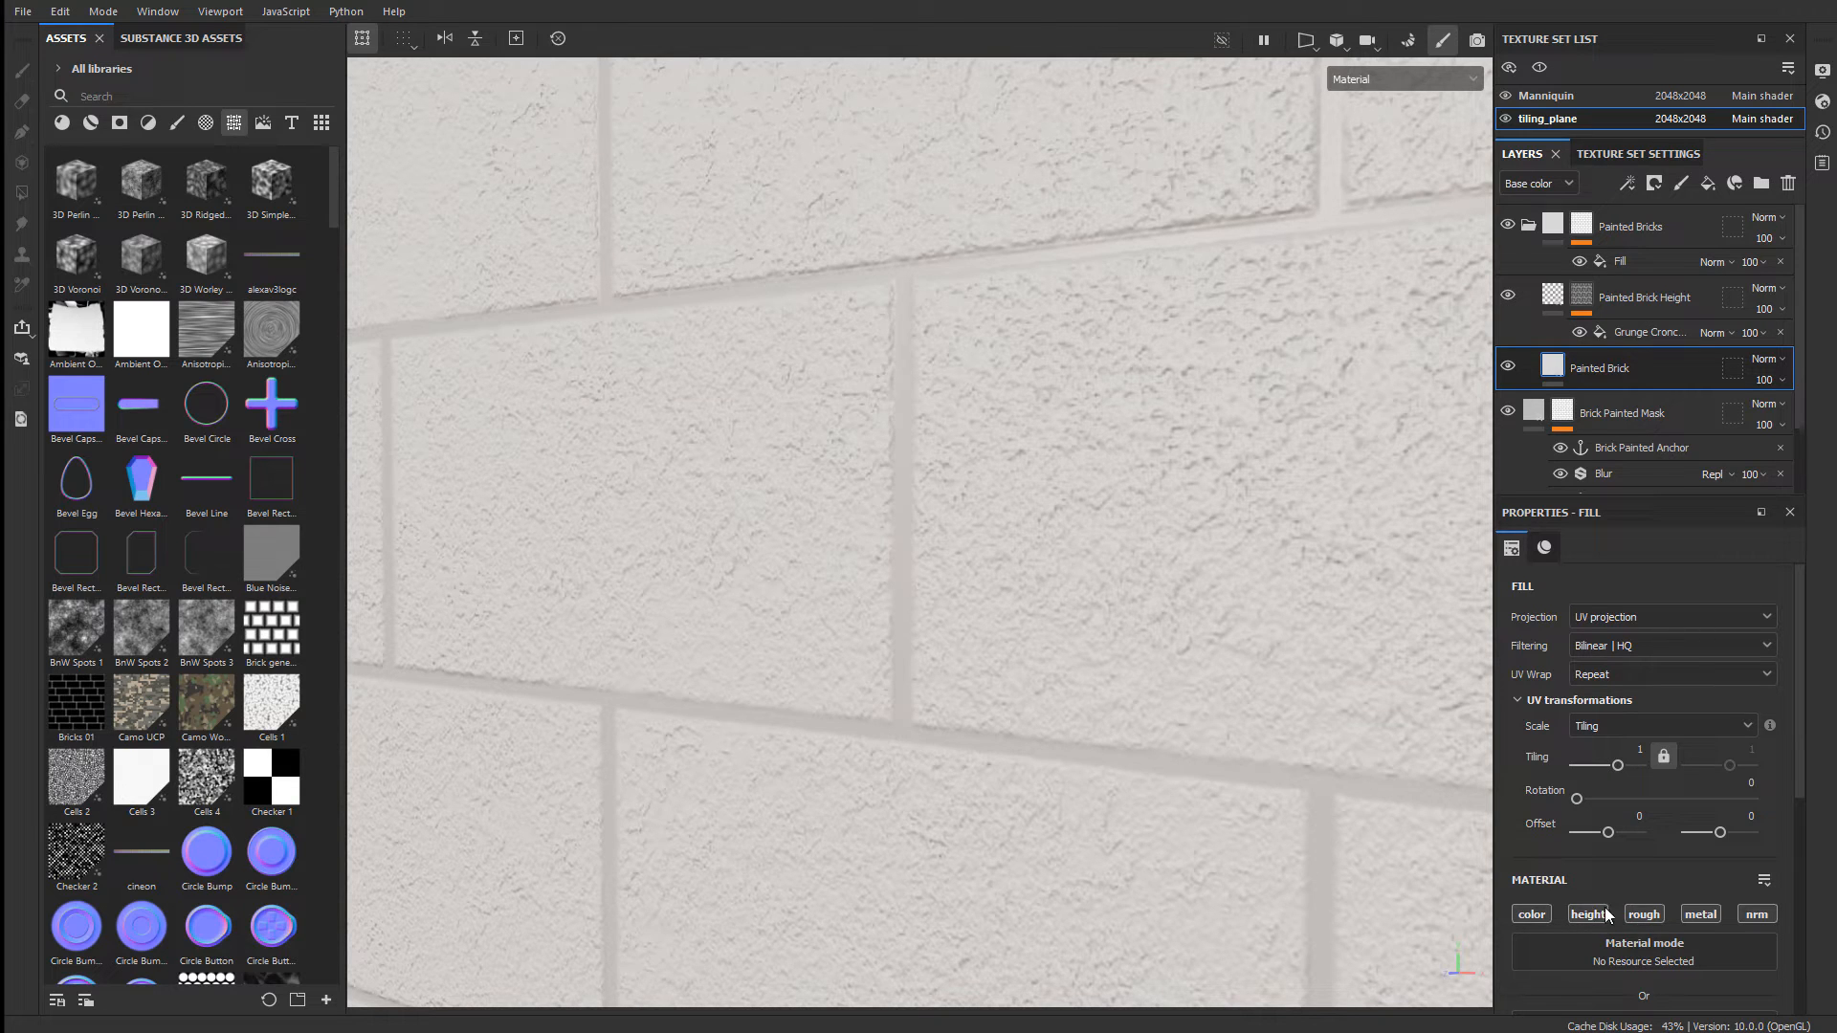
pyautogui.scroll(-5, 1597, 842)
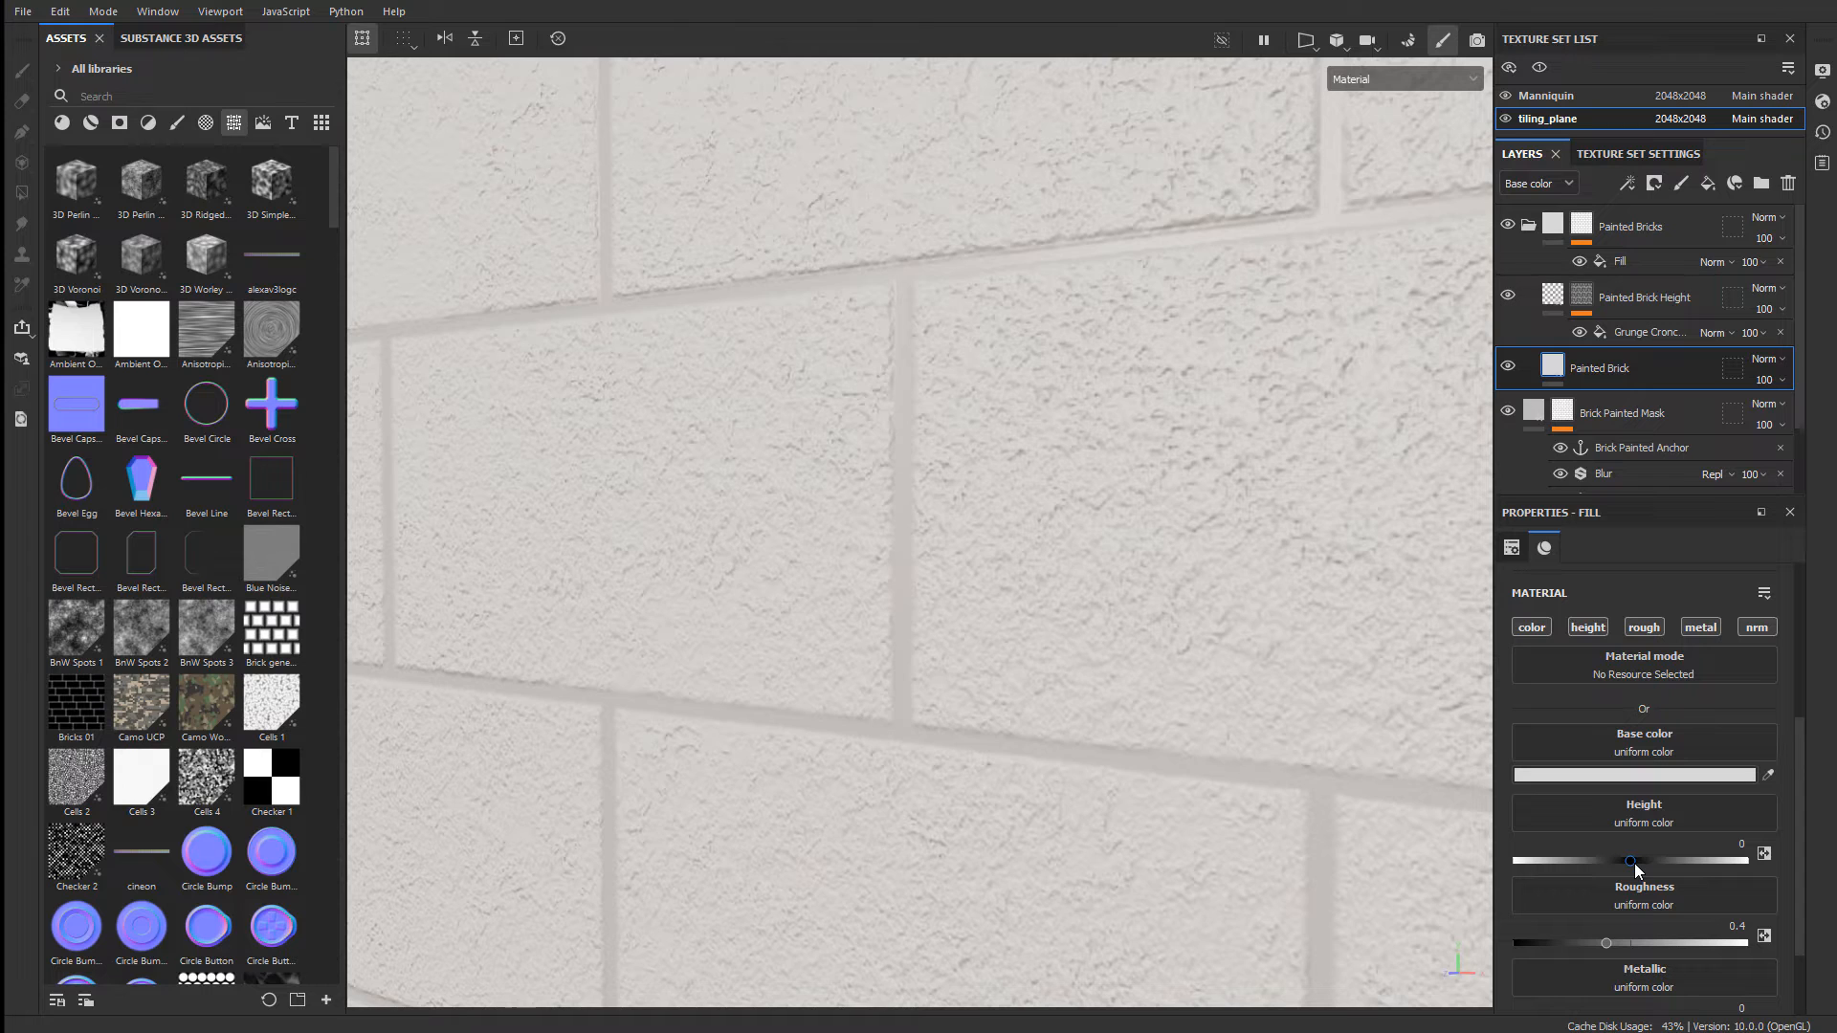
pyautogui.moveTo(1634, 863)
pyautogui.mouseDown()
pyautogui.moveTo(1649, 863)
pyautogui.moveTo(1614, 863)
pyautogui.moveTo(1655, 863)
pyautogui.mouseUp()
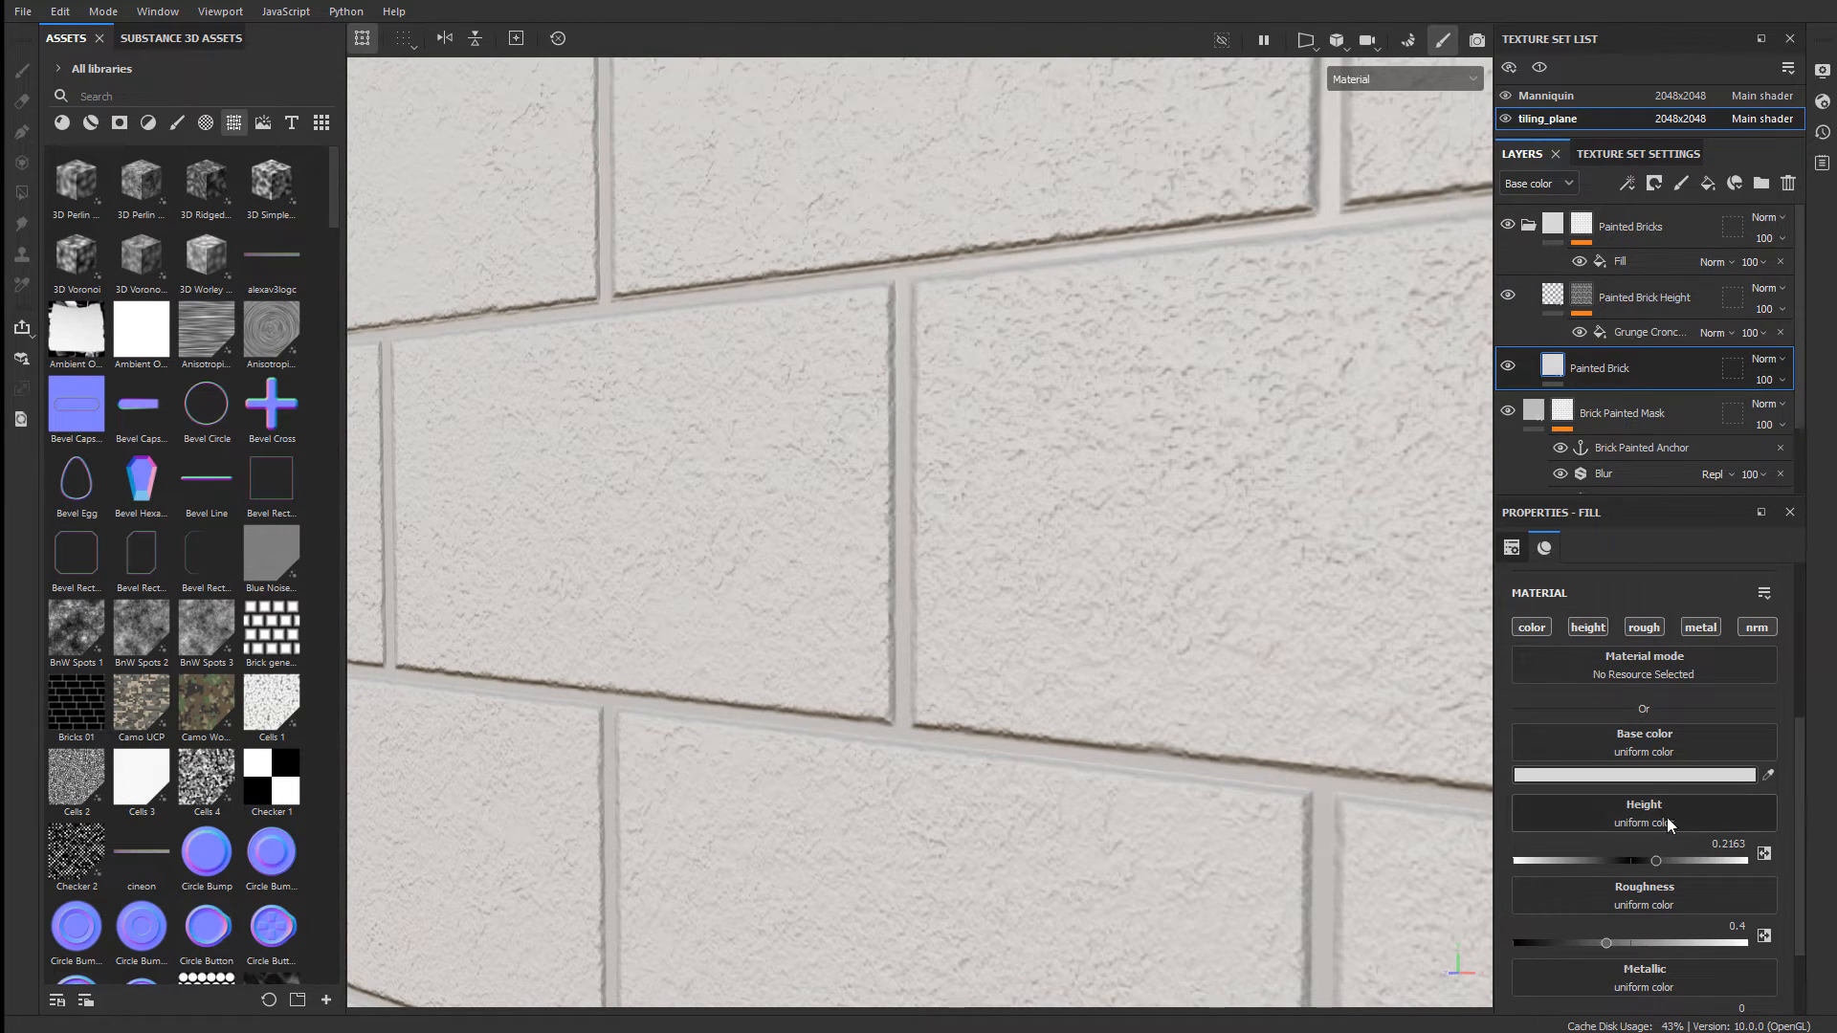
pyautogui.moveTo(1655, 862); pyautogui.dragTo(1640, 861)
pyautogui.moveTo(1578, 307)
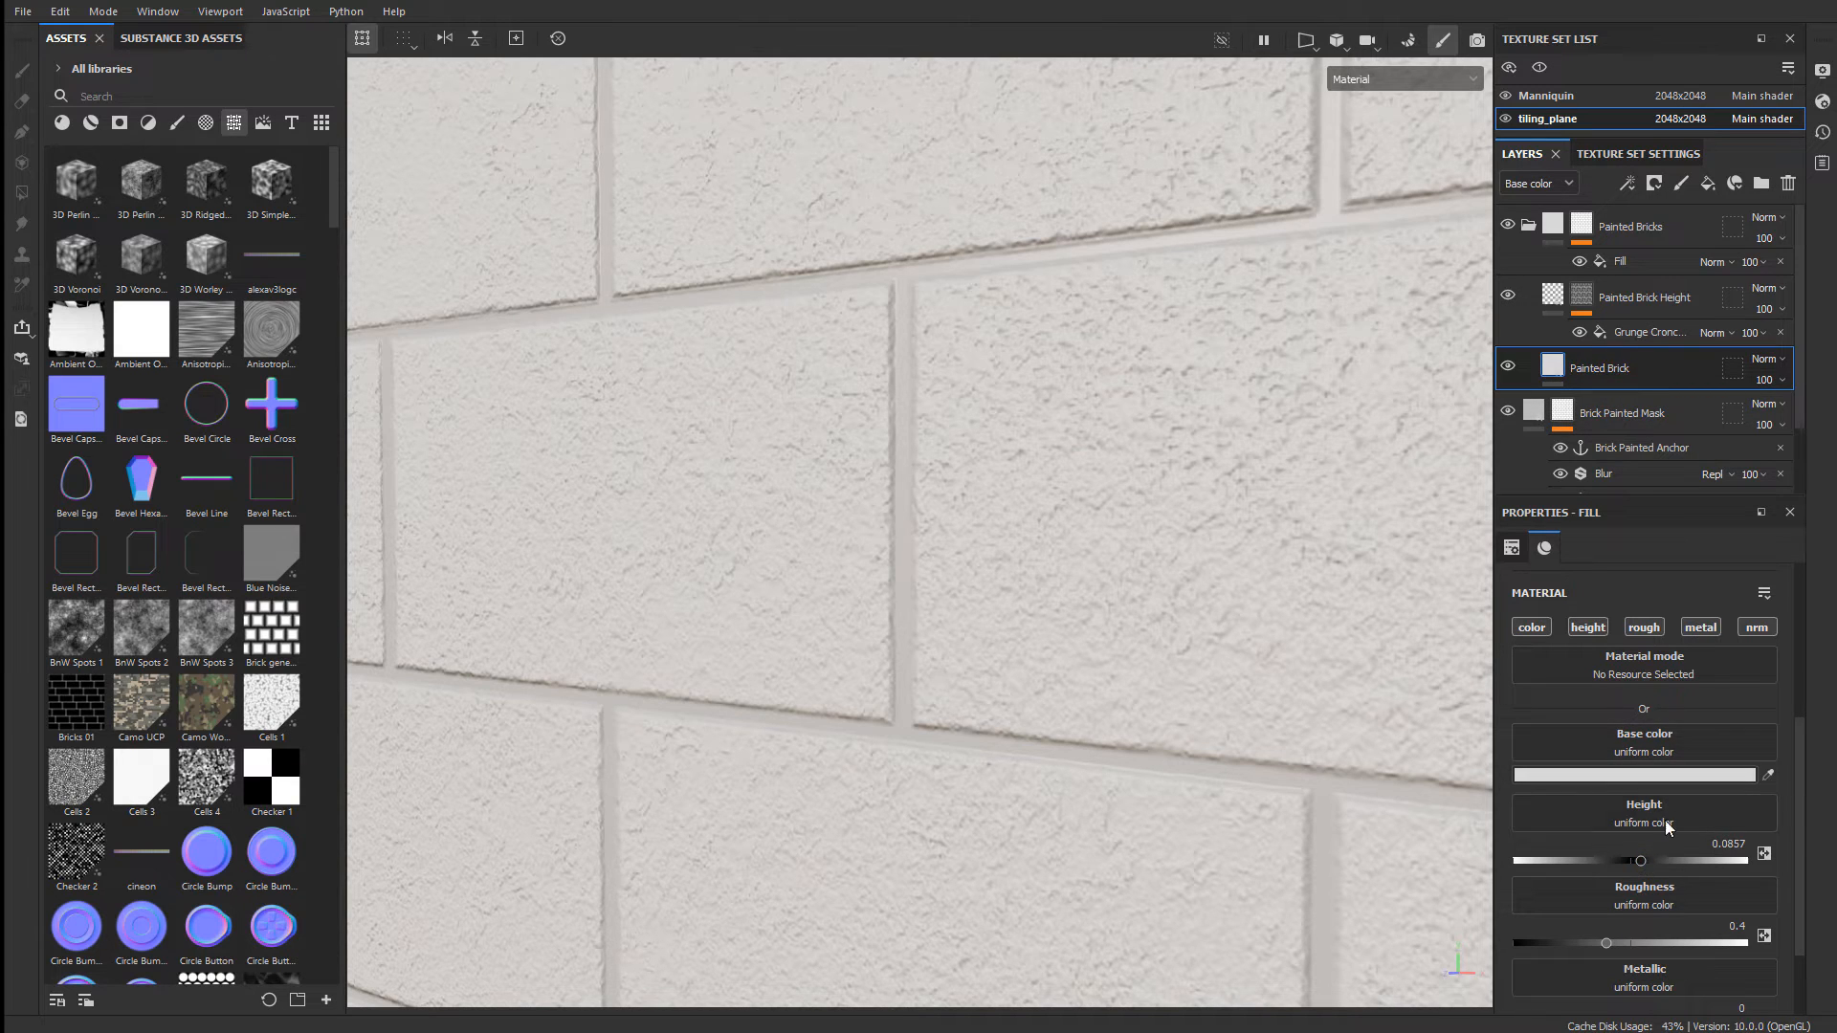
pyautogui.moveTo(1642, 861); pyautogui.dragTo(1645, 861)
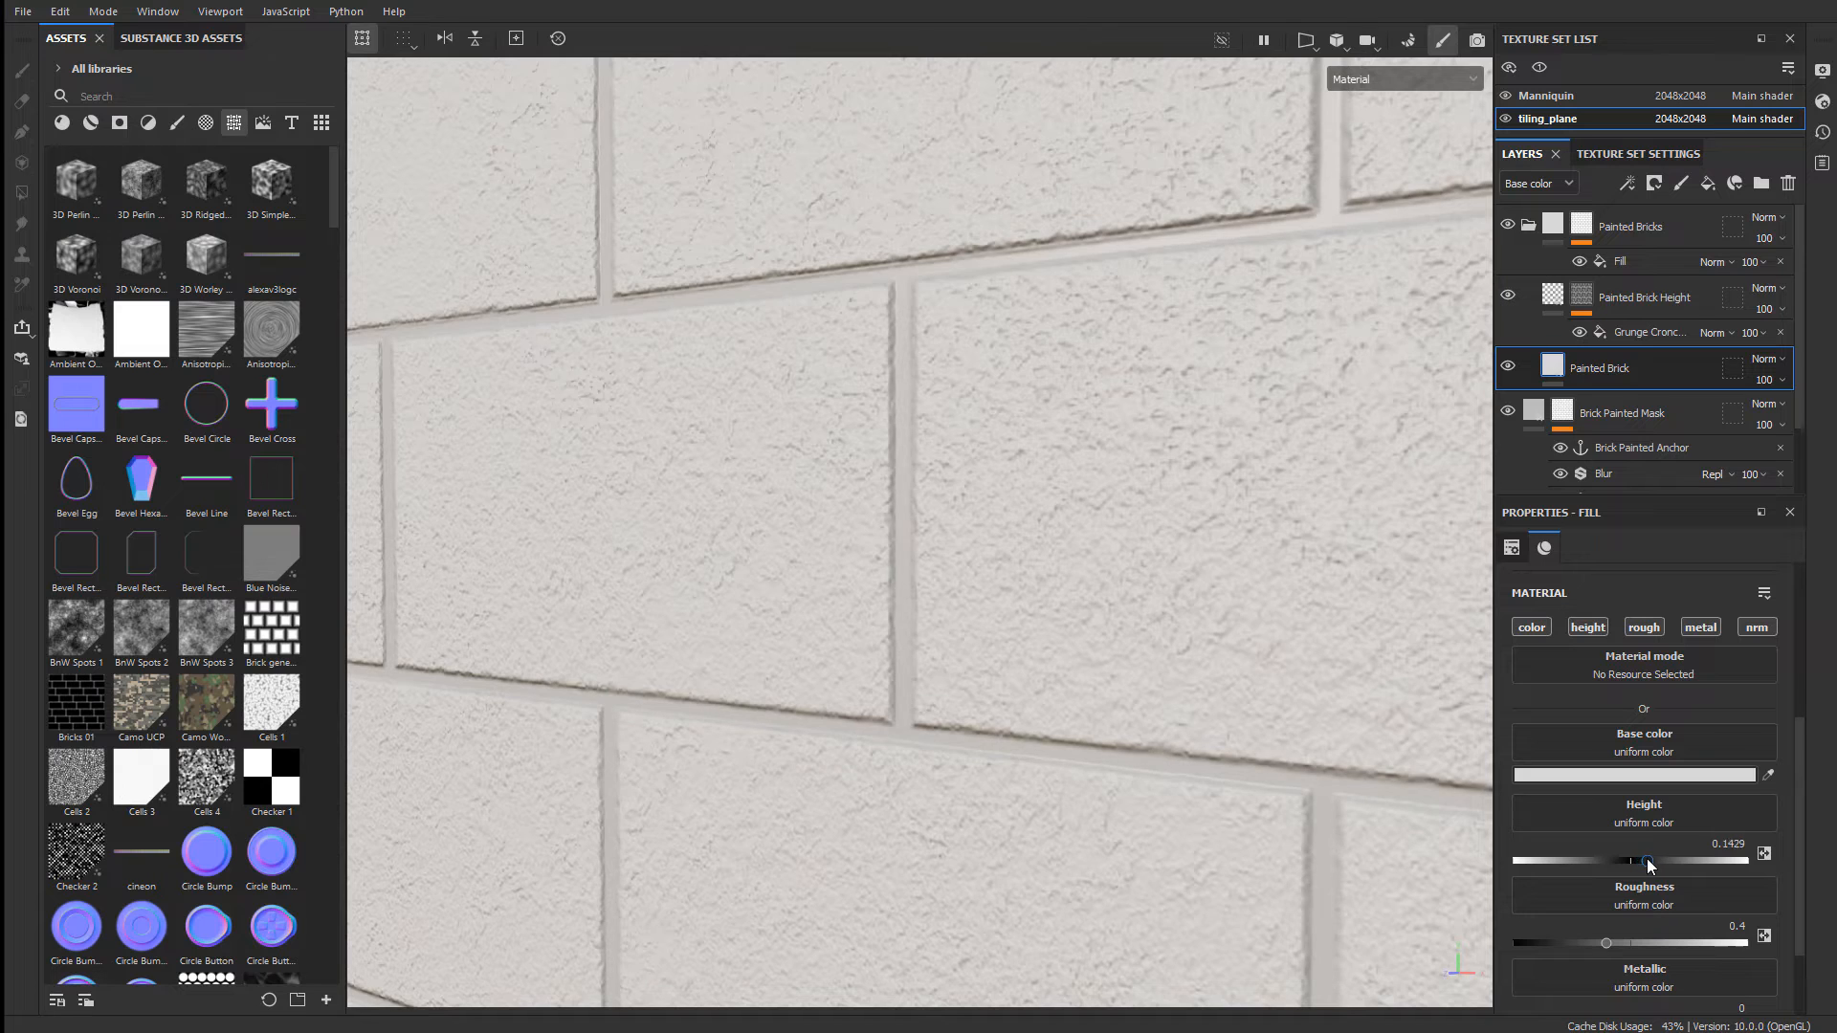
# - Set the Painted Brick layer's height to 0.15 and inspect the brick edges from a distance and up close
pyautogui.click(1728, 842)
pyautogui.write('.1')
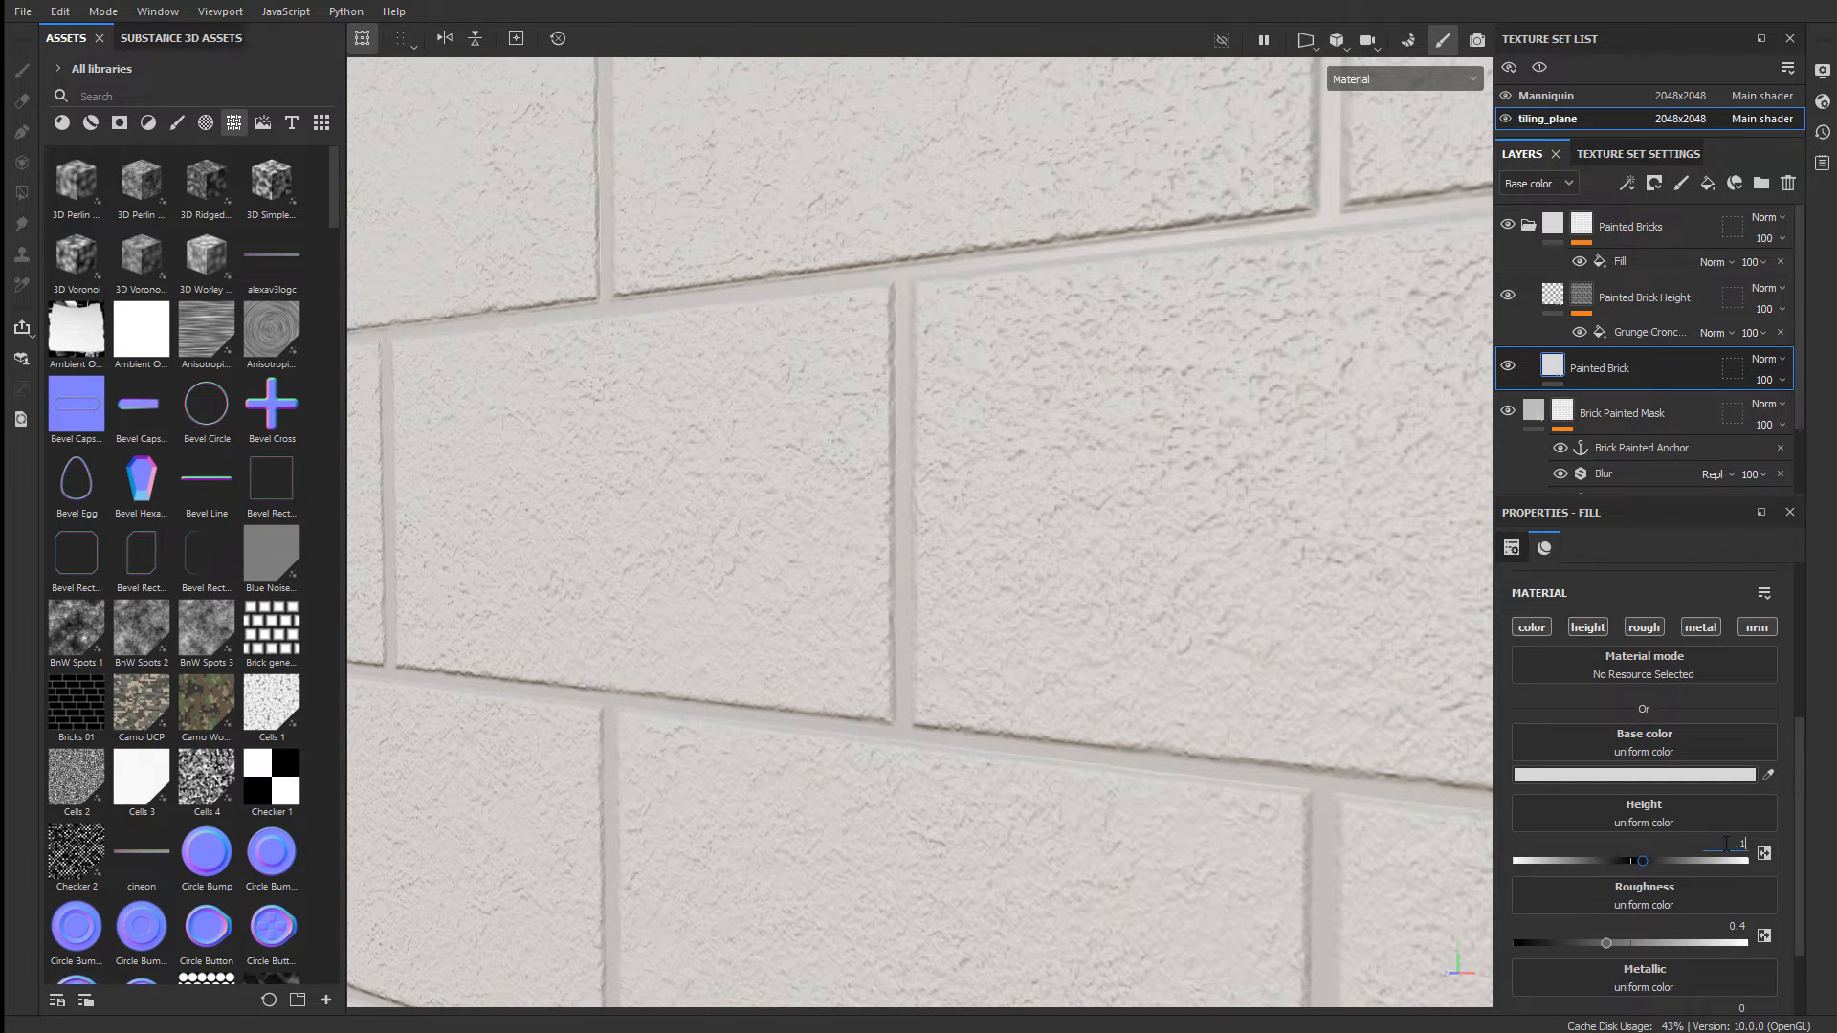
pyautogui.write('5')
pyautogui.press('Return')
pyautogui.scroll(-4, 857, 562)
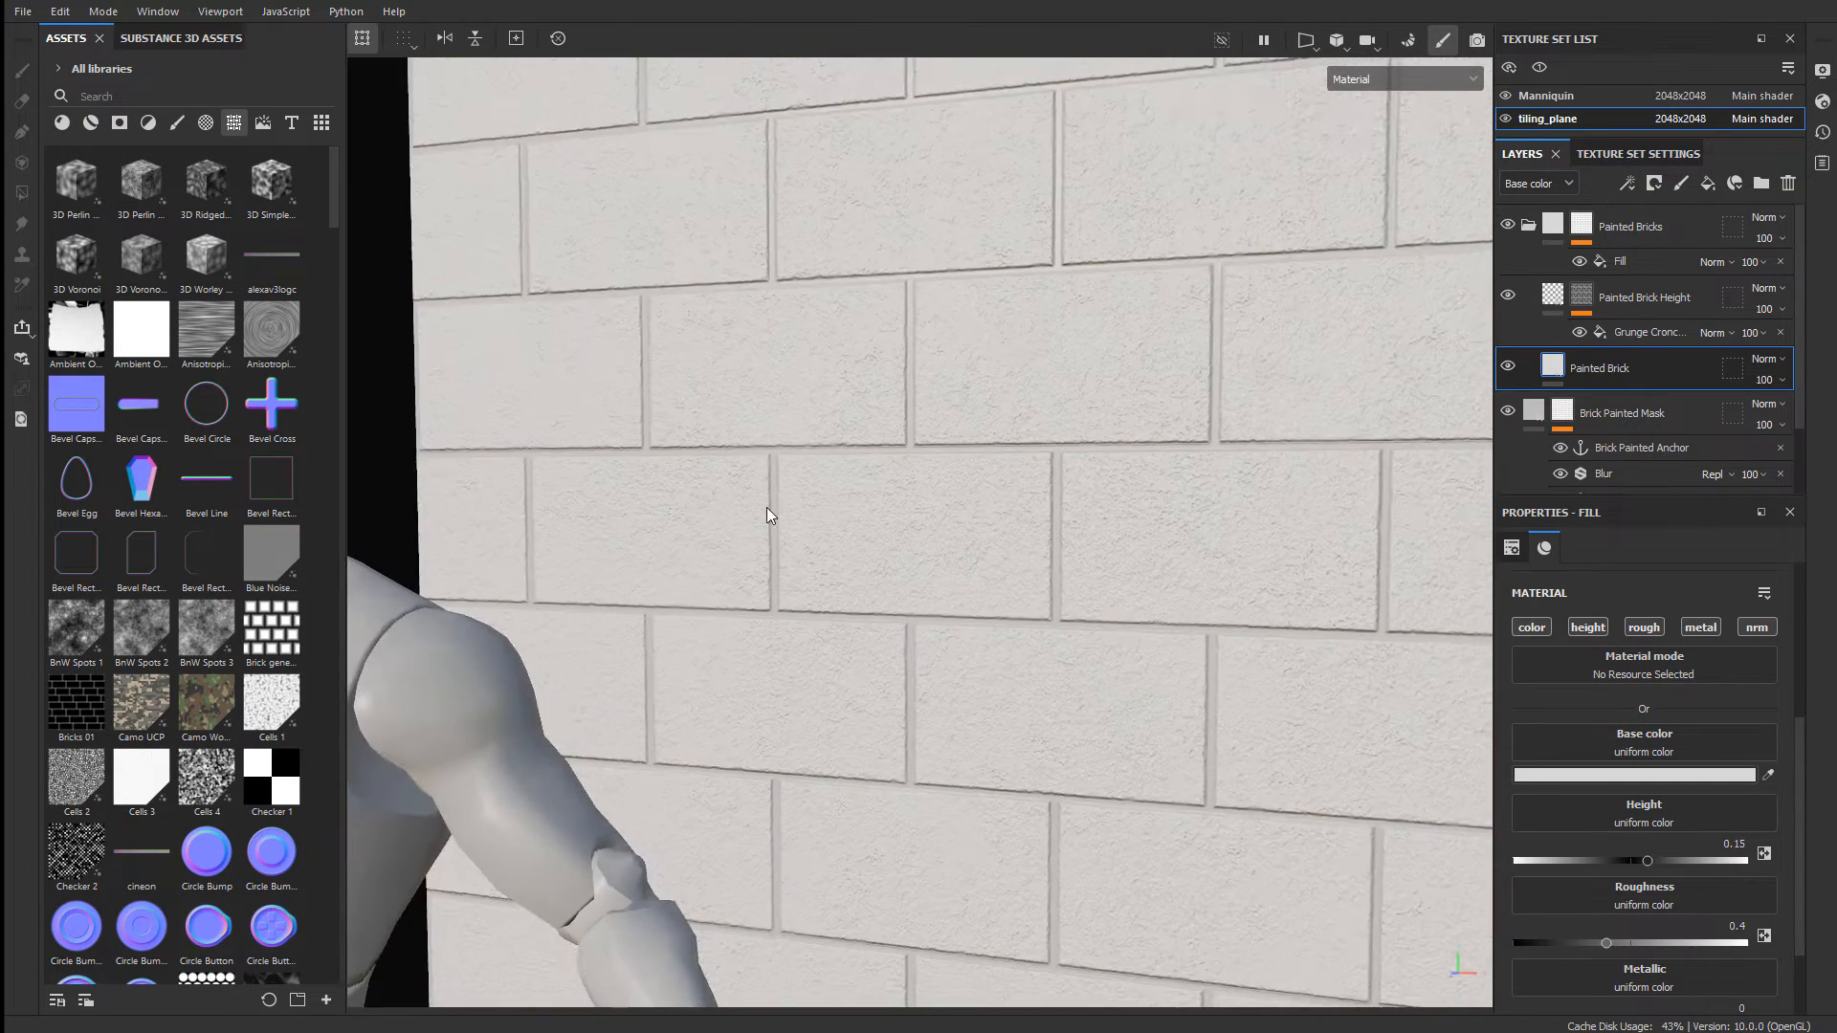
pyautogui.keyDown('alt'); pyautogui.moveTo(771, 513); pyautogui.dragTo(967, 484); pyautogui.keyUp('alt')
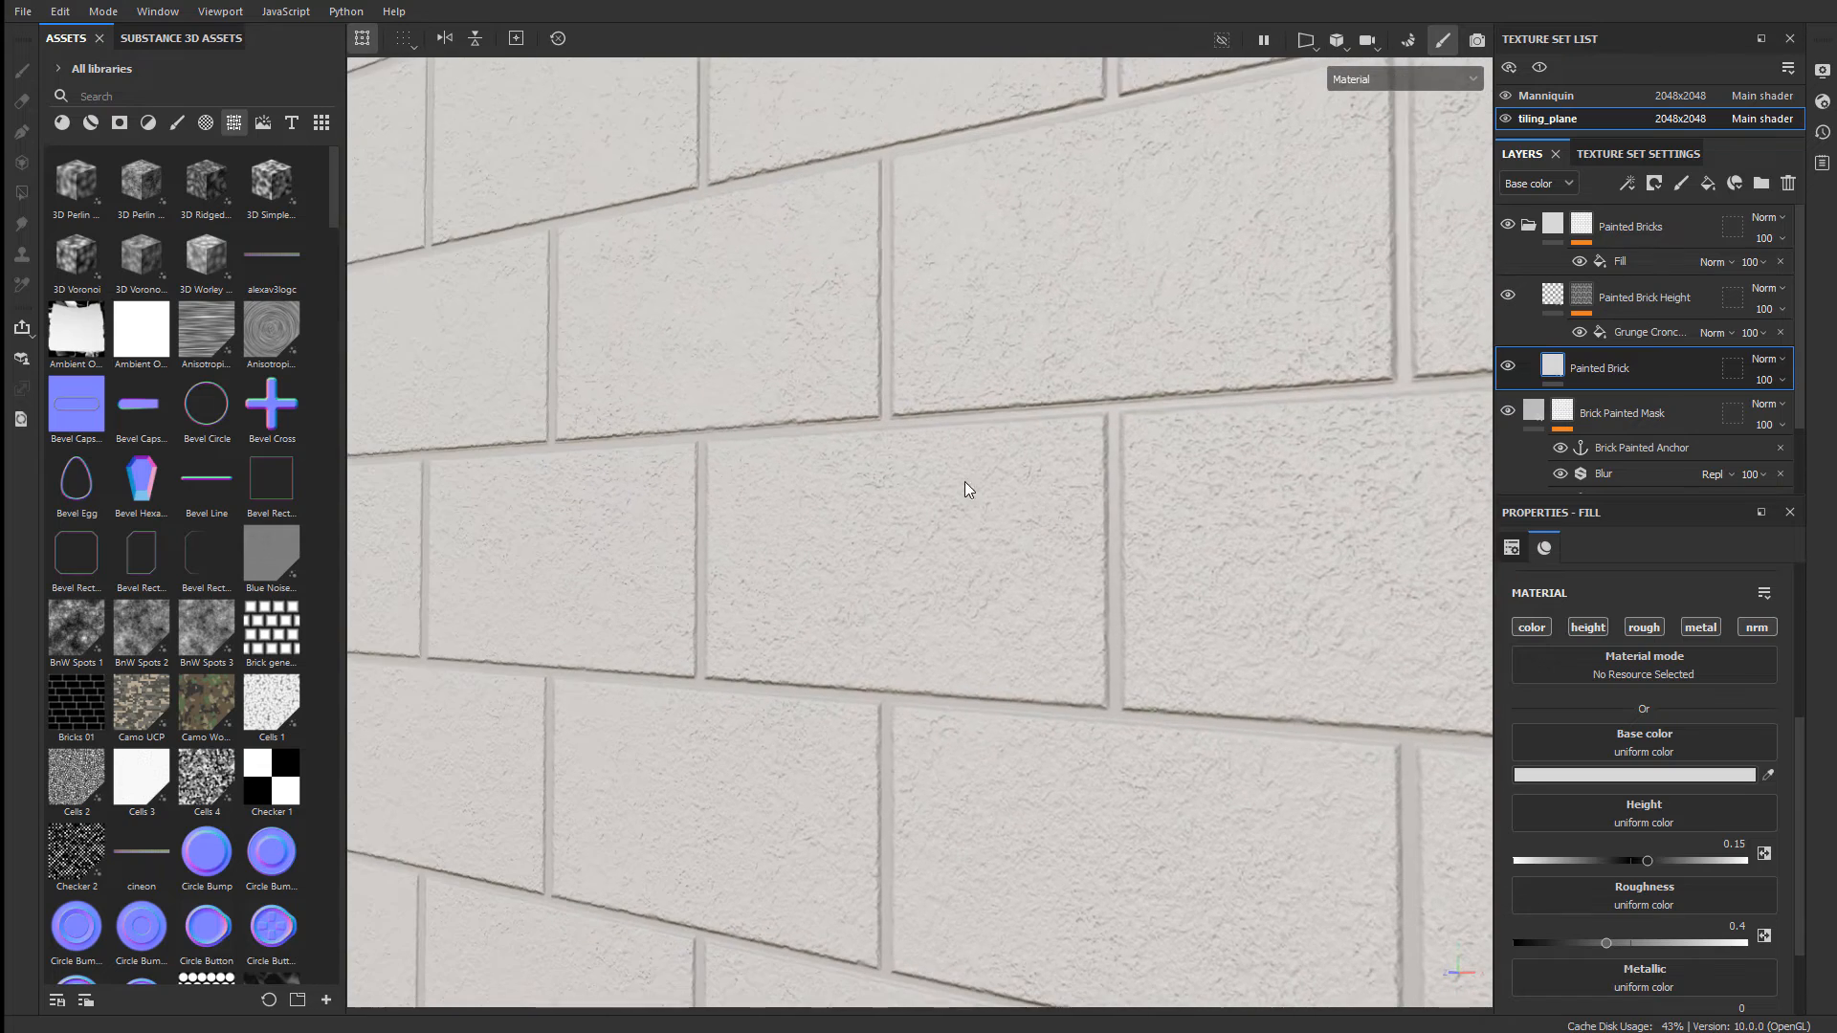
pyautogui.keyDown('alt'); pyautogui.moveTo(1132, 648); pyautogui.dragTo(1099, 656); pyautogui.keyUp('alt')
pyautogui.keyDown('alt'); pyautogui.moveTo(1112, 632); pyautogui.dragTo(874, 643, button='middle'); pyautogui.keyUp('alt')
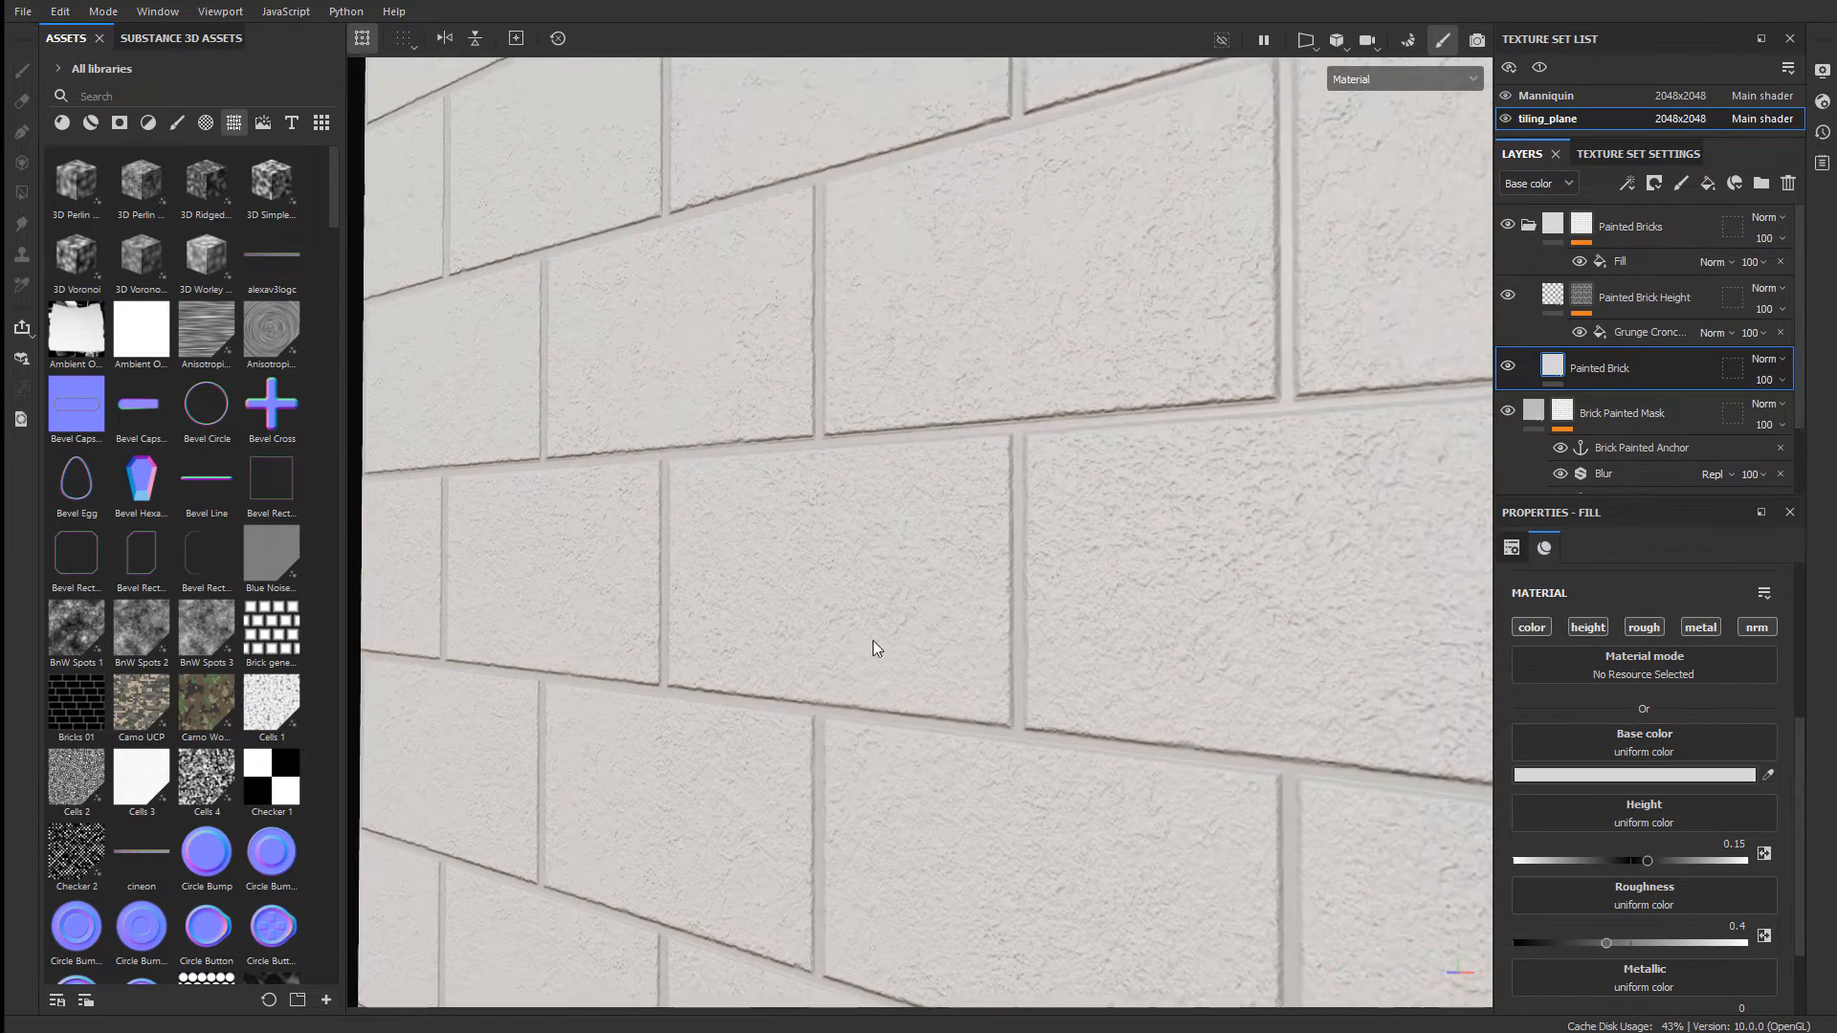
pyautogui.keyDown('alt'); pyautogui.moveTo(874, 643); pyautogui.dragTo(1232, 560, button='right'); pyautogui.keyUp('alt')
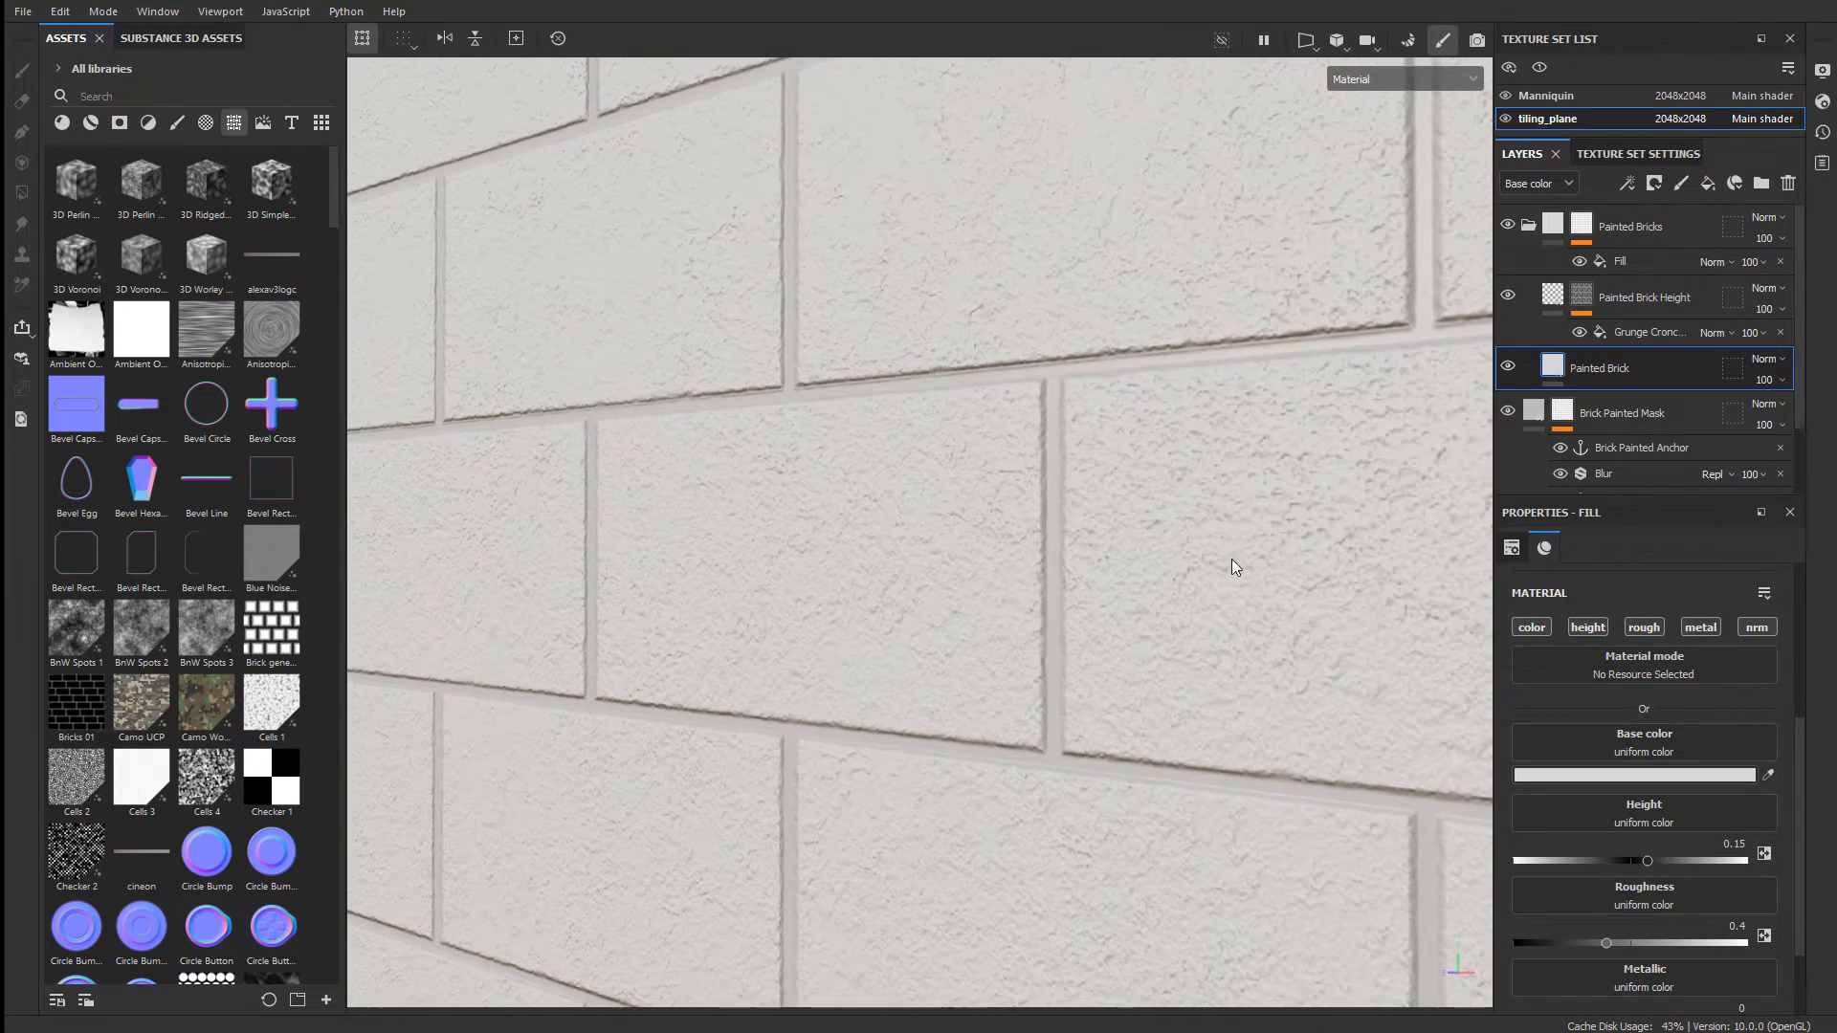
# - Rename the Painted Brick Height layer as Painted Brick Detail Height
pyautogui.click(1624, 337)
pyautogui.click(1636, 300)
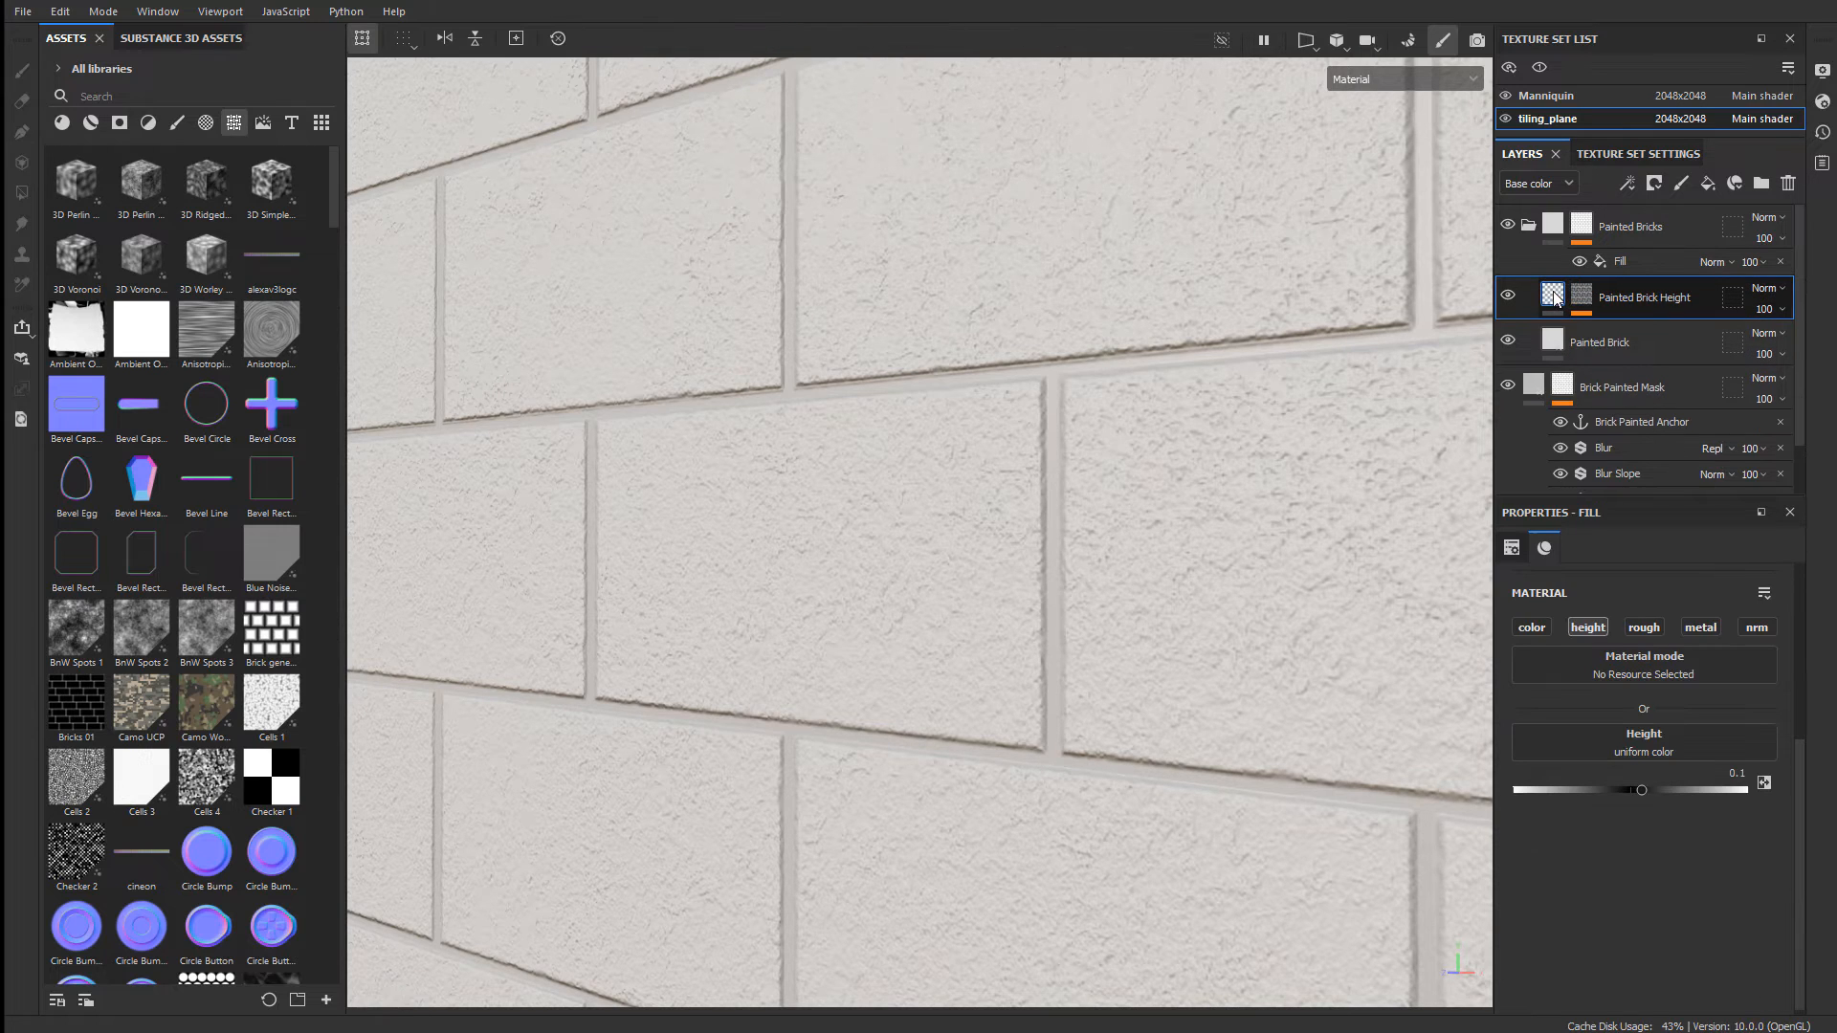
pyautogui.doubleClick(1634, 300)
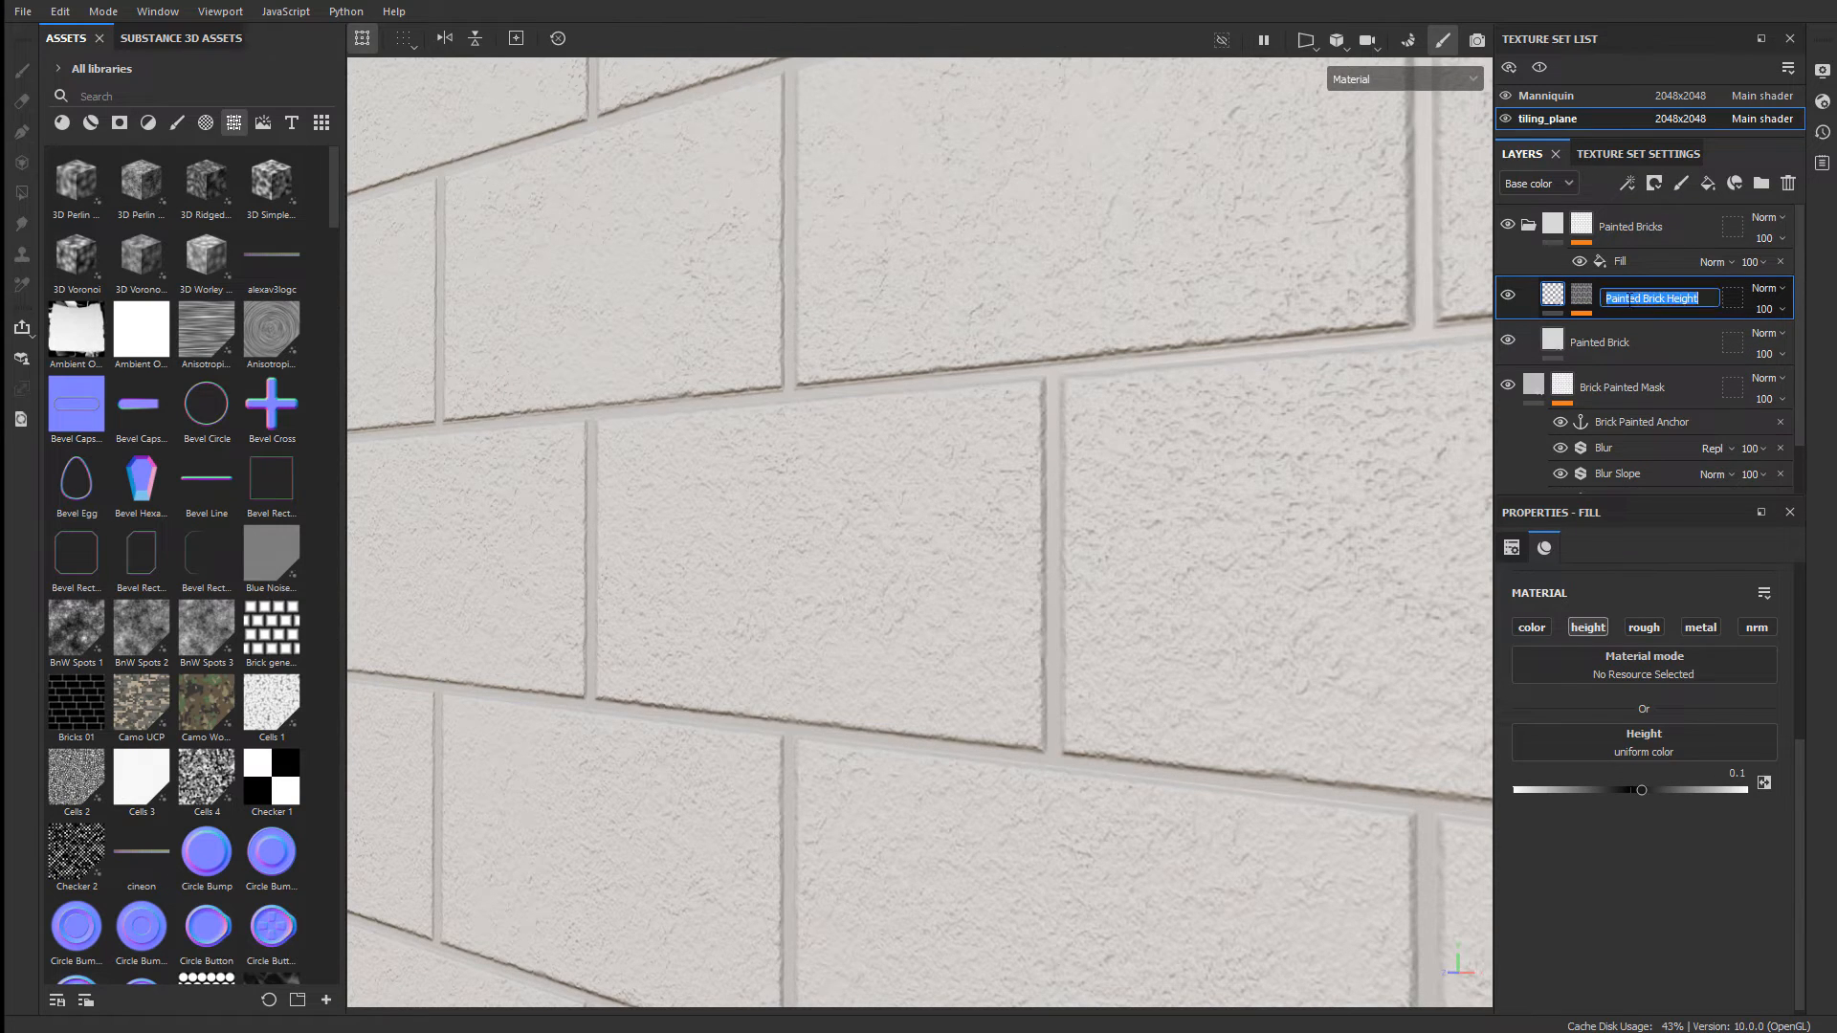
pyautogui.doubleClick(1683, 299)
pyautogui.write('Detail')
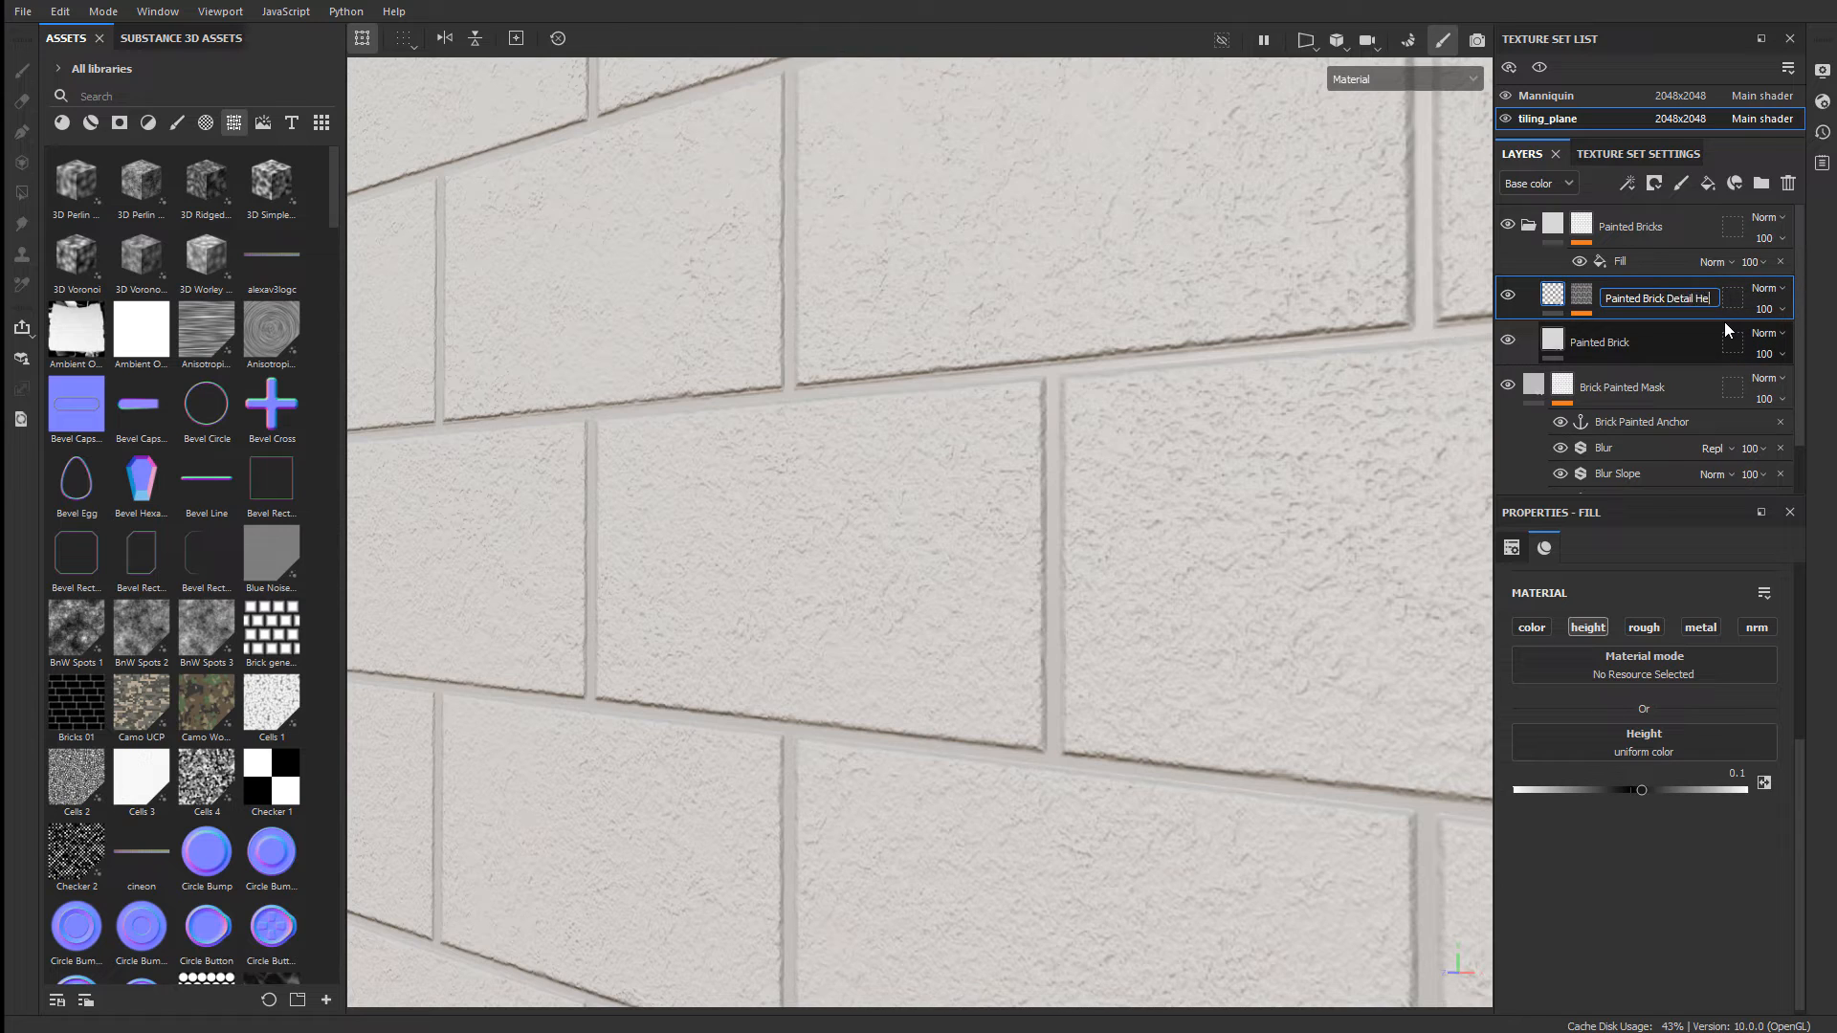
pyautogui.write(' Height')
pyautogui.press('Return')
# - Try a height of 0.15 on the Painted Brick Detail Height layer, settle on 0.11, and inspect the wall's relief
pyautogui.click(1734, 773)
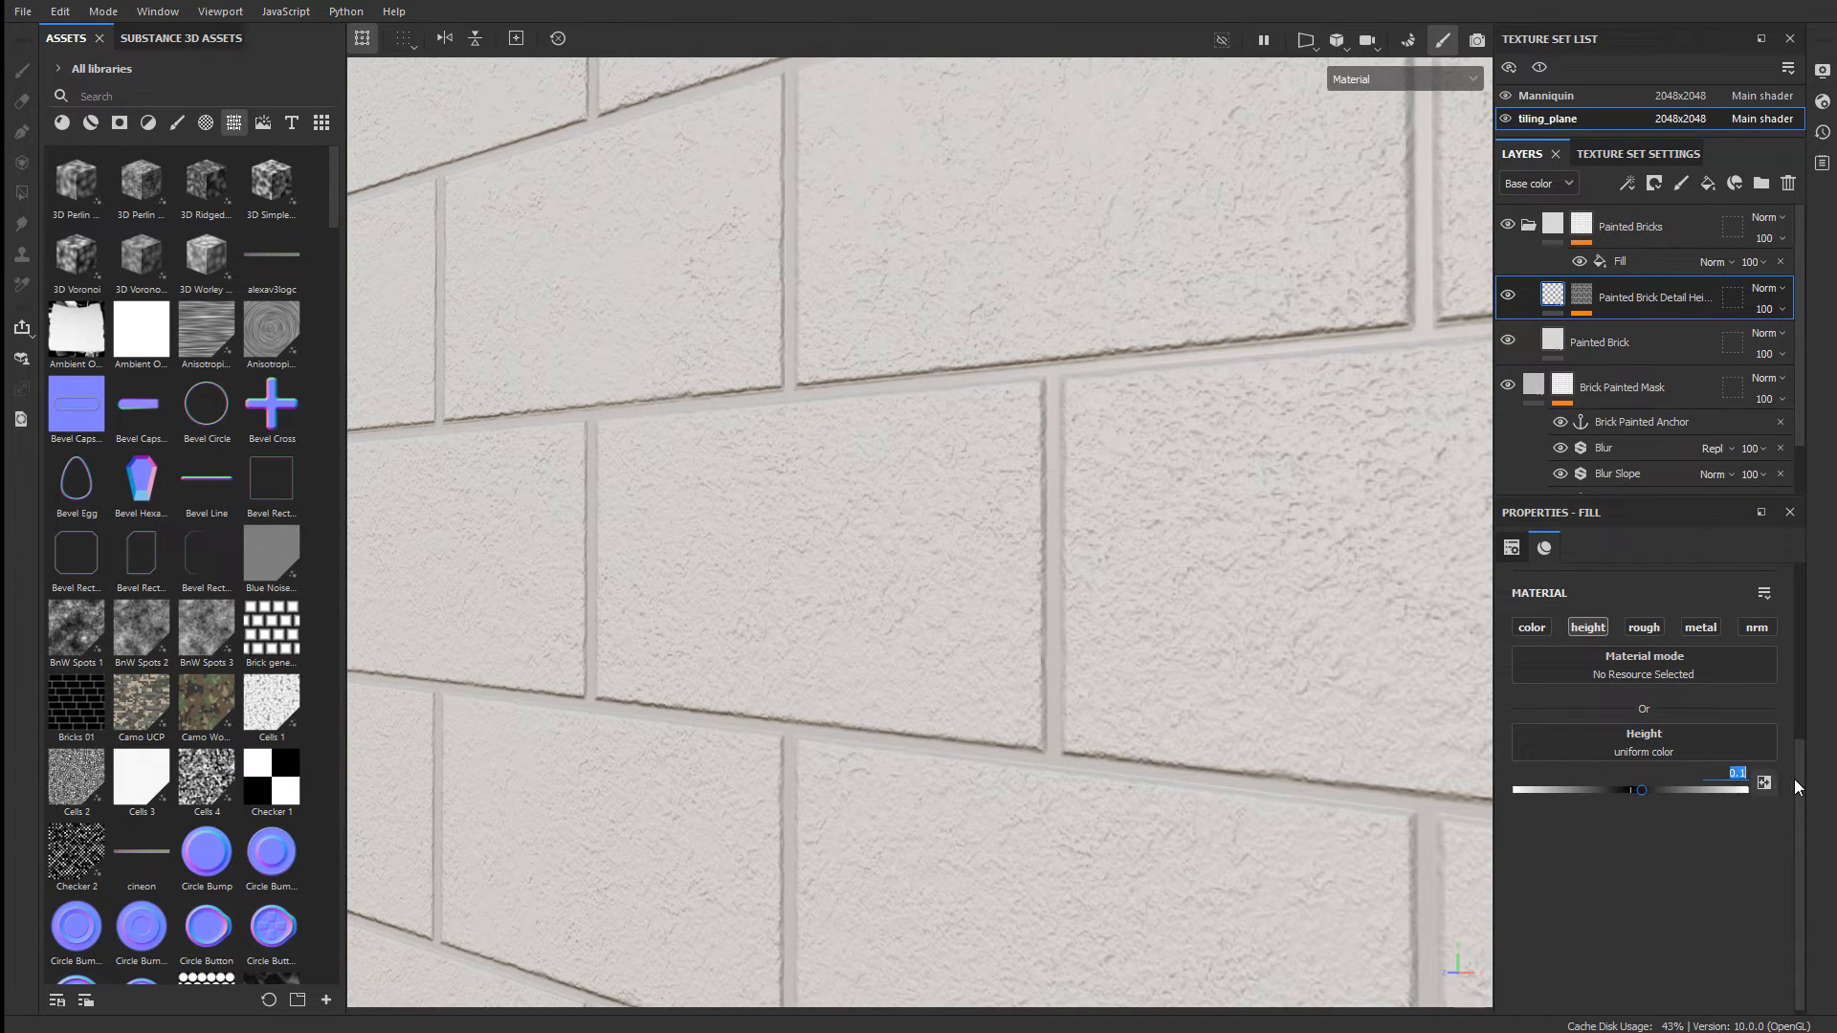
pyautogui.write('.15')
pyautogui.press('Return')
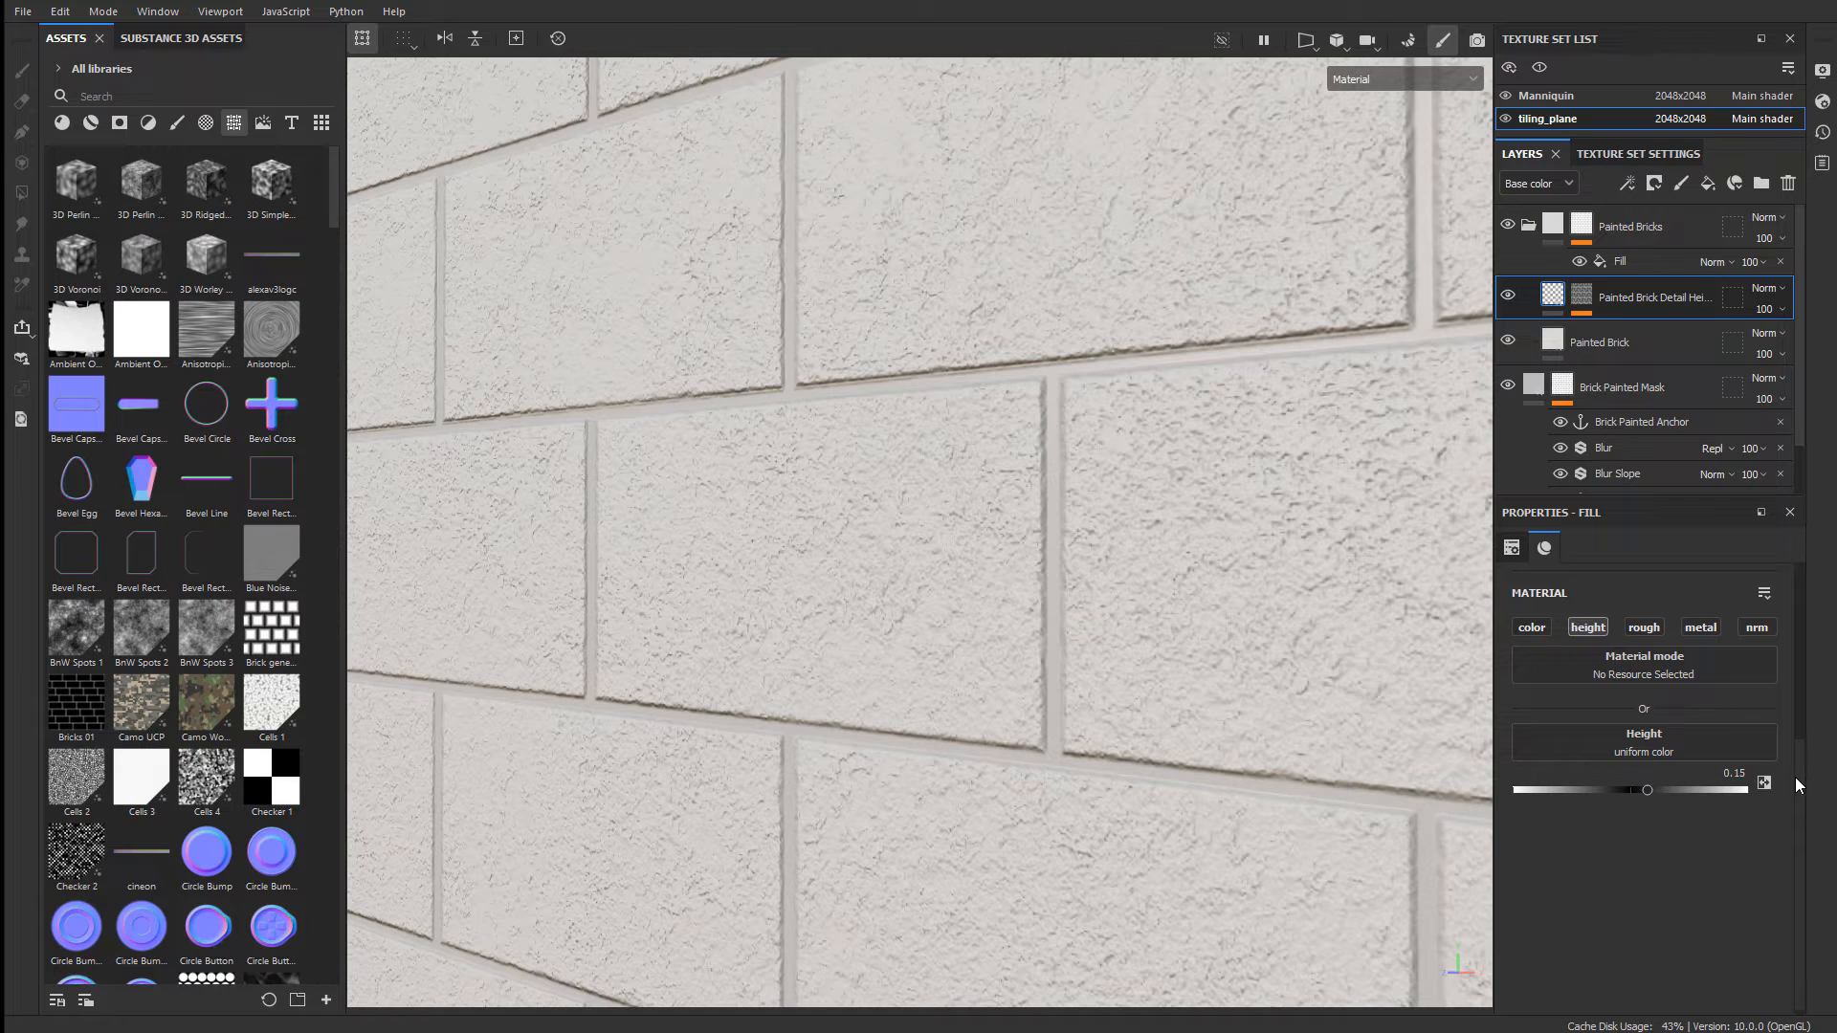
pyautogui.click(1733, 772)
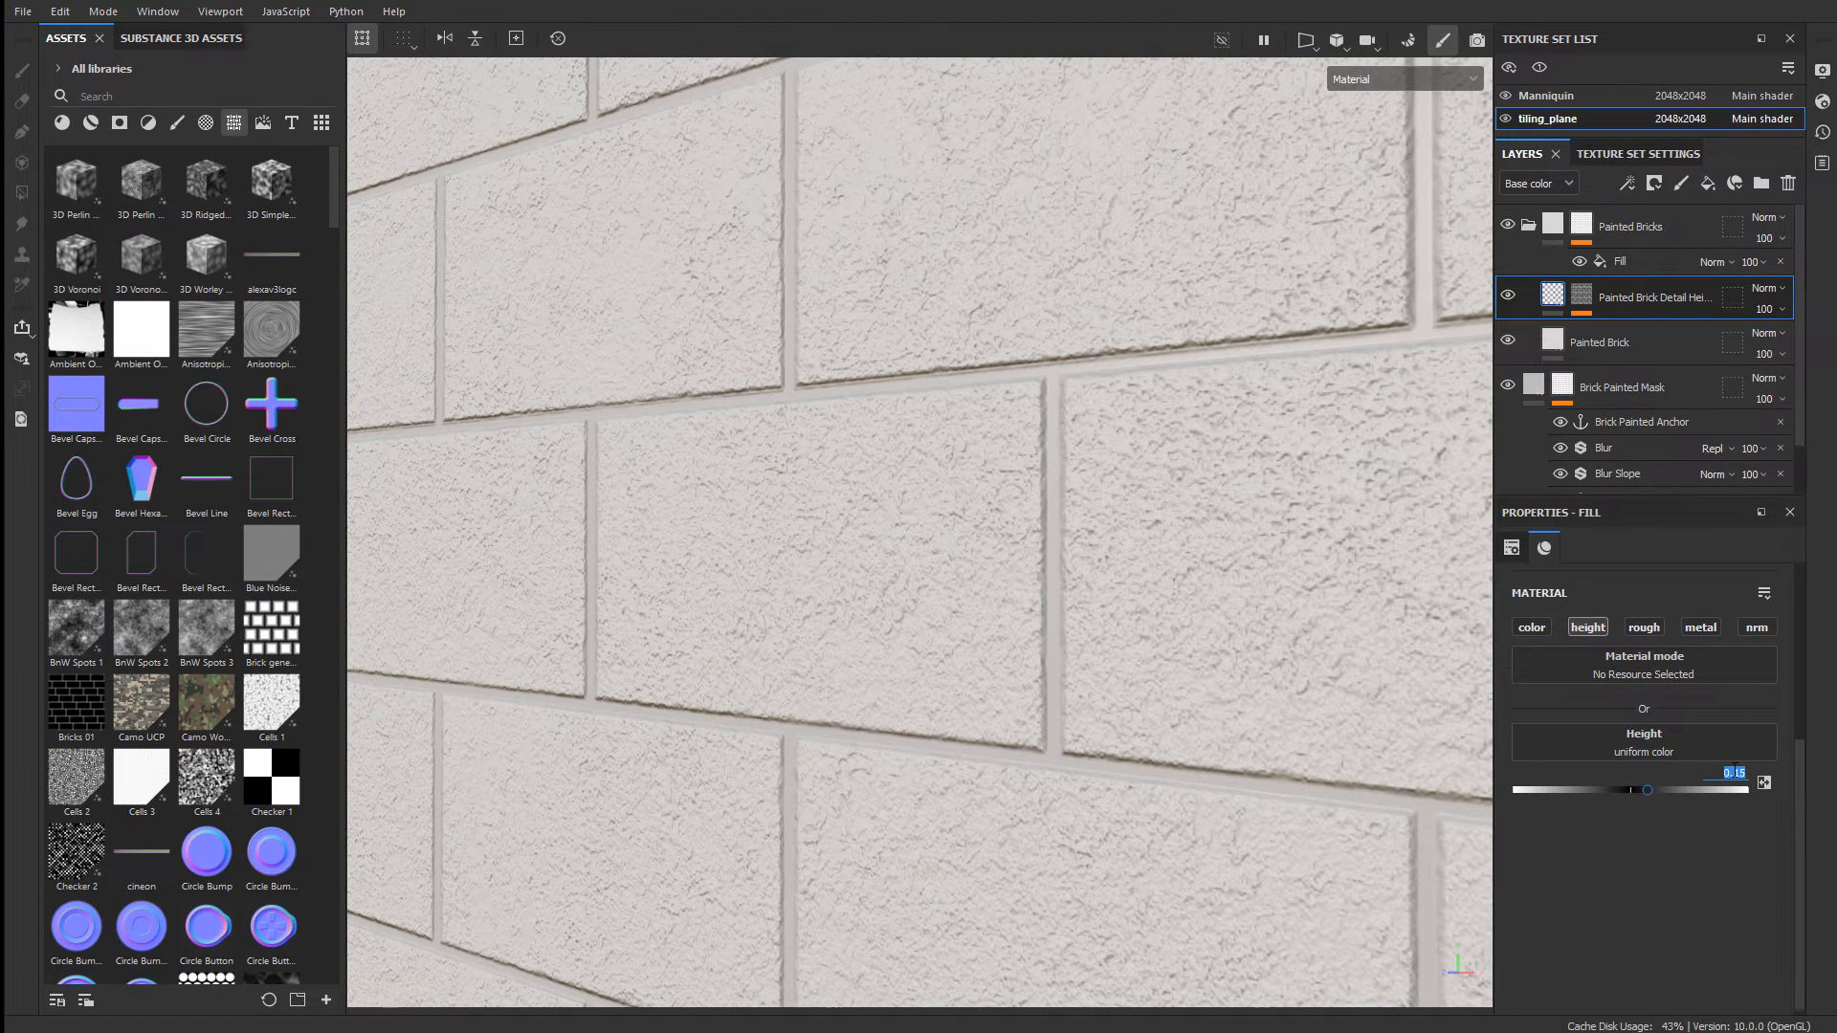
pyautogui.write('.11')
pyautogui.press('Return')
pyautogui.keyDown('alt'); pyautogui.moveTo(1178, 624); pyautogui.dragTo(698, 574, button='right'); pyautogui.keyUp('alt')
pyautogui.keyDown('alt'); pyautogui.moveTo(698, 574); pyautogui.dragTo(1070, 486); pyautogui.keyUp('alt')
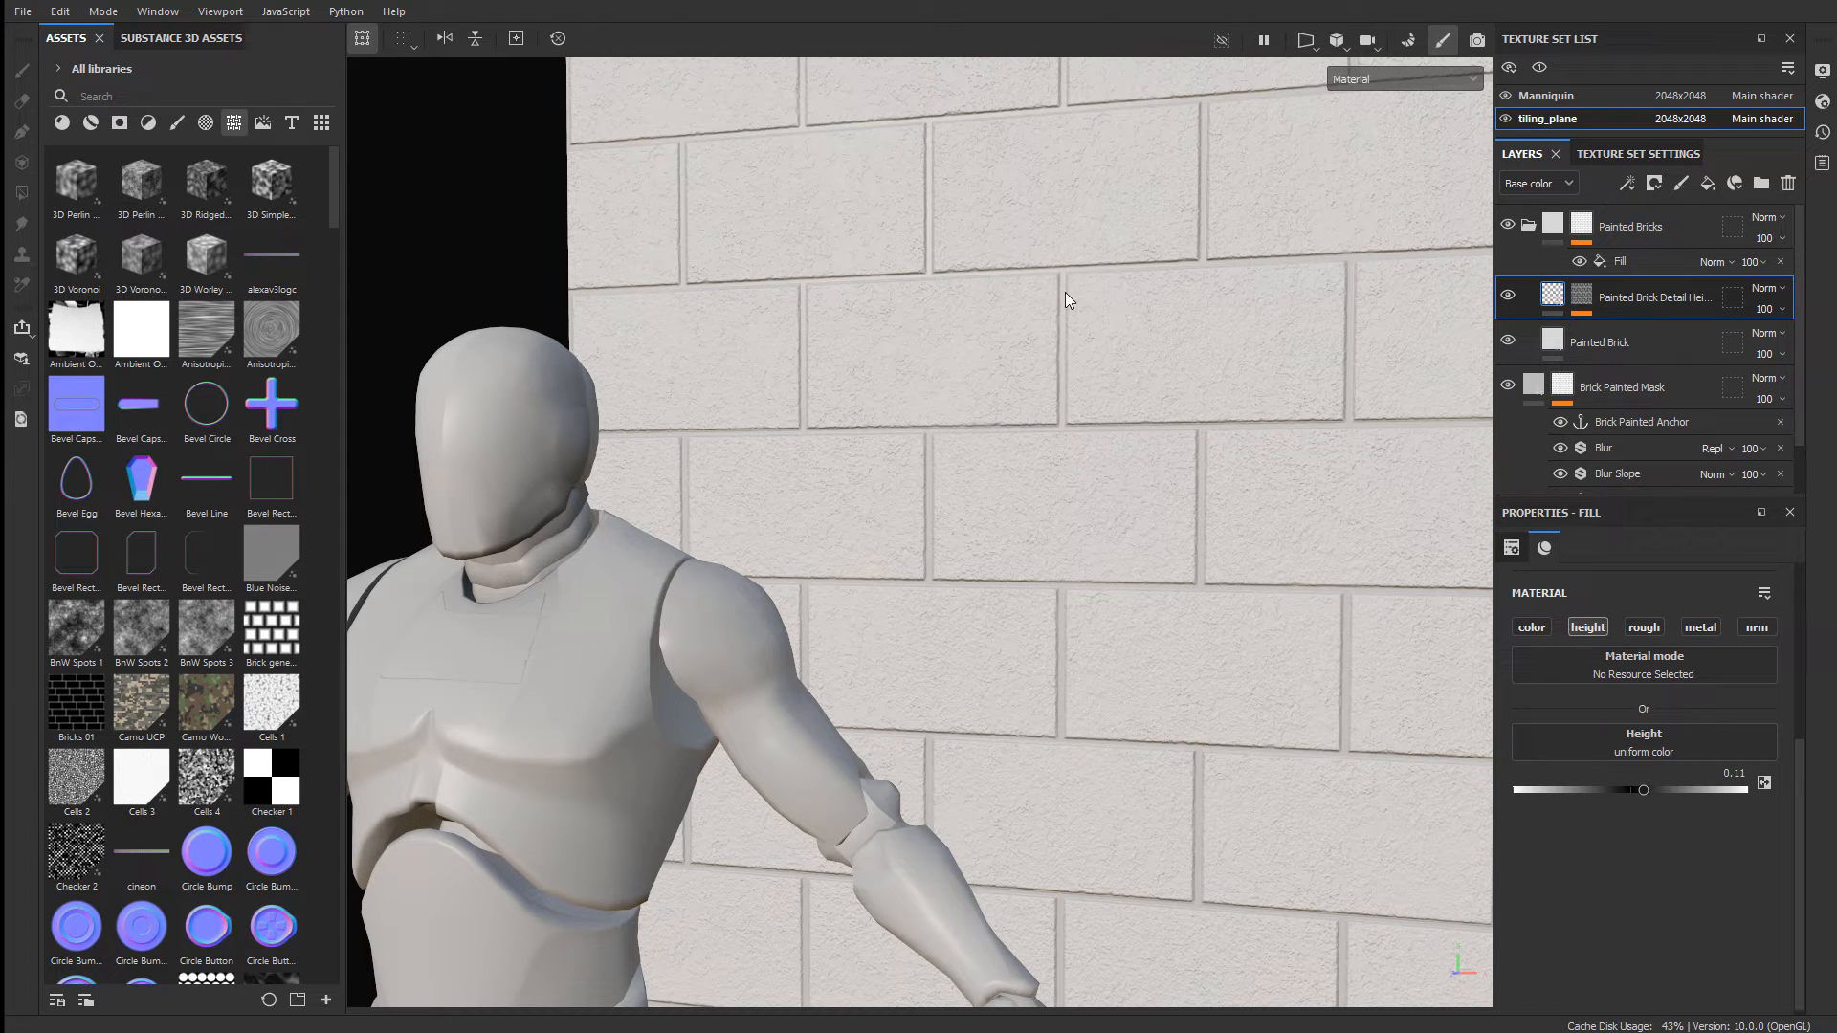
pyautogui.keyDown('alt'); pyautogui.moveTo(995, 371); pyautogui.dragTo(1467, 492, button='right'); pyautogui.keyUp('alt')
pyautogui.keyDown('alt'); pyautogui.moveTo(1276, 440); pyautogui.dragTo(1075, 428, button='middle'); pyautogui.keyUp('alt')
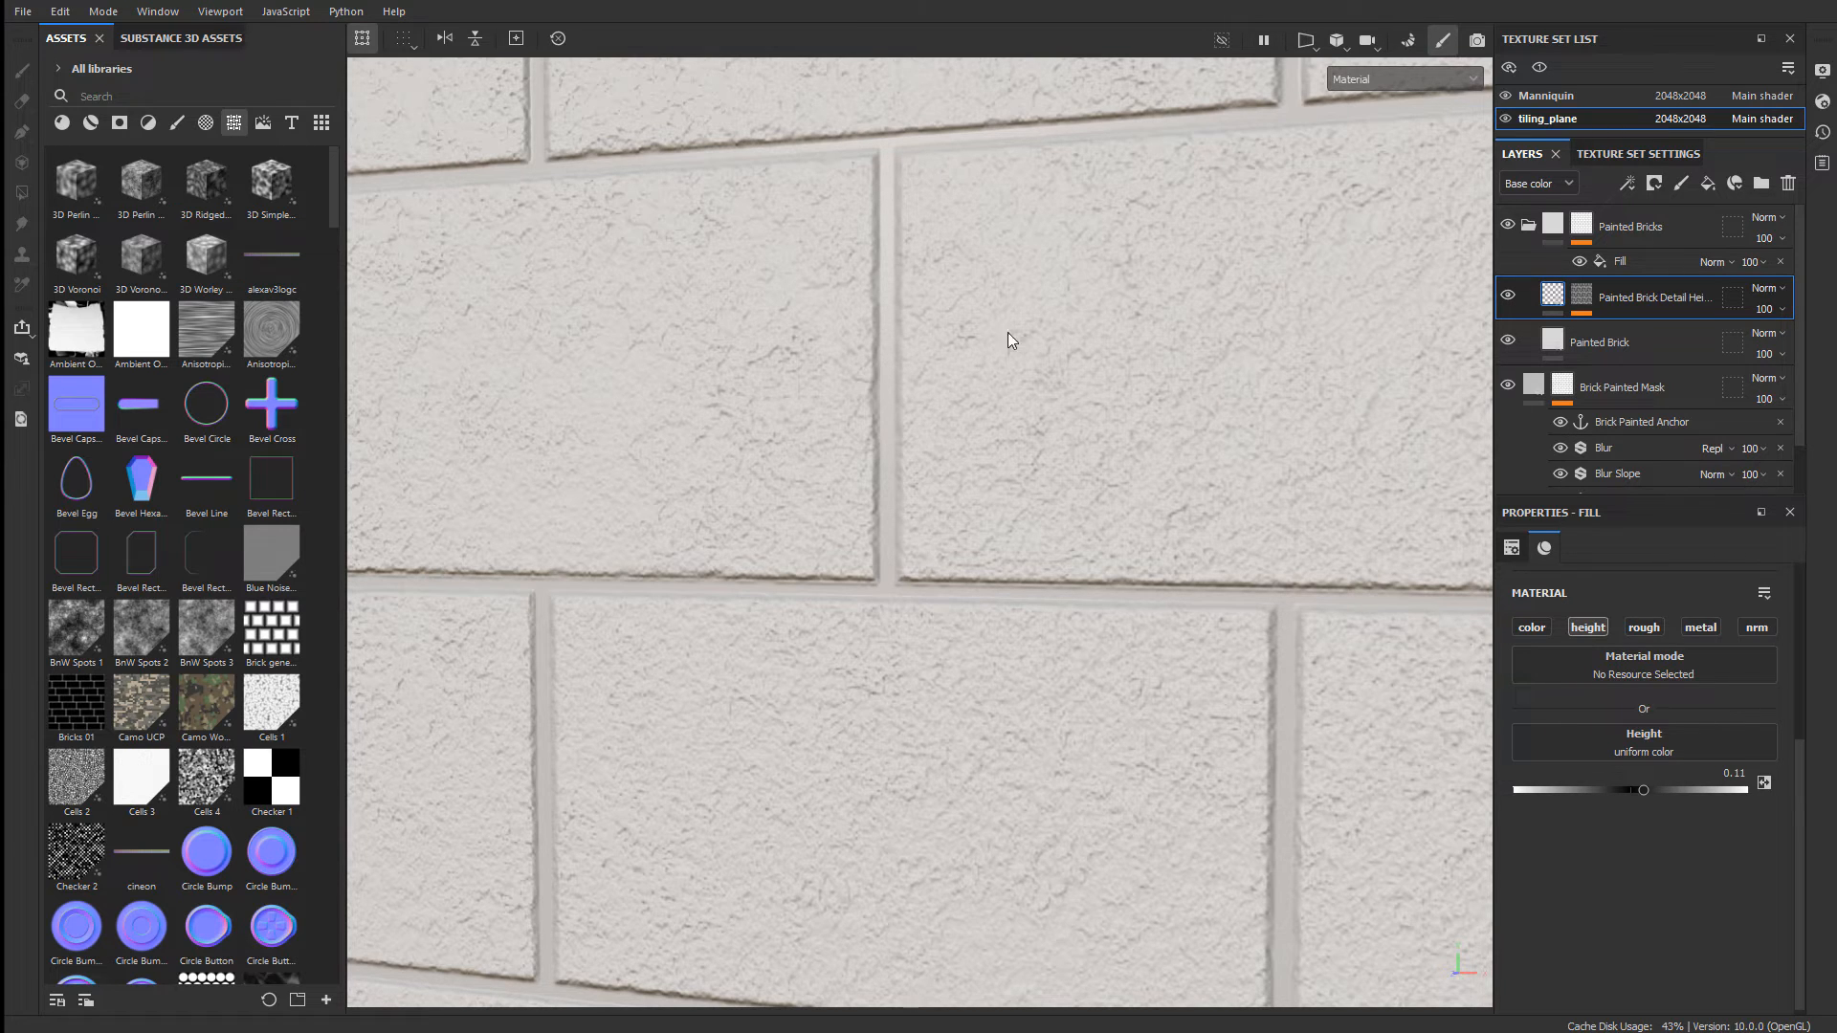
pyautogui.keyDown('alt'); pyautogui.moveTo(819, 364); pyautogui.dragTo(909, 227, button='right'); pyautogui.keyUp('alt')
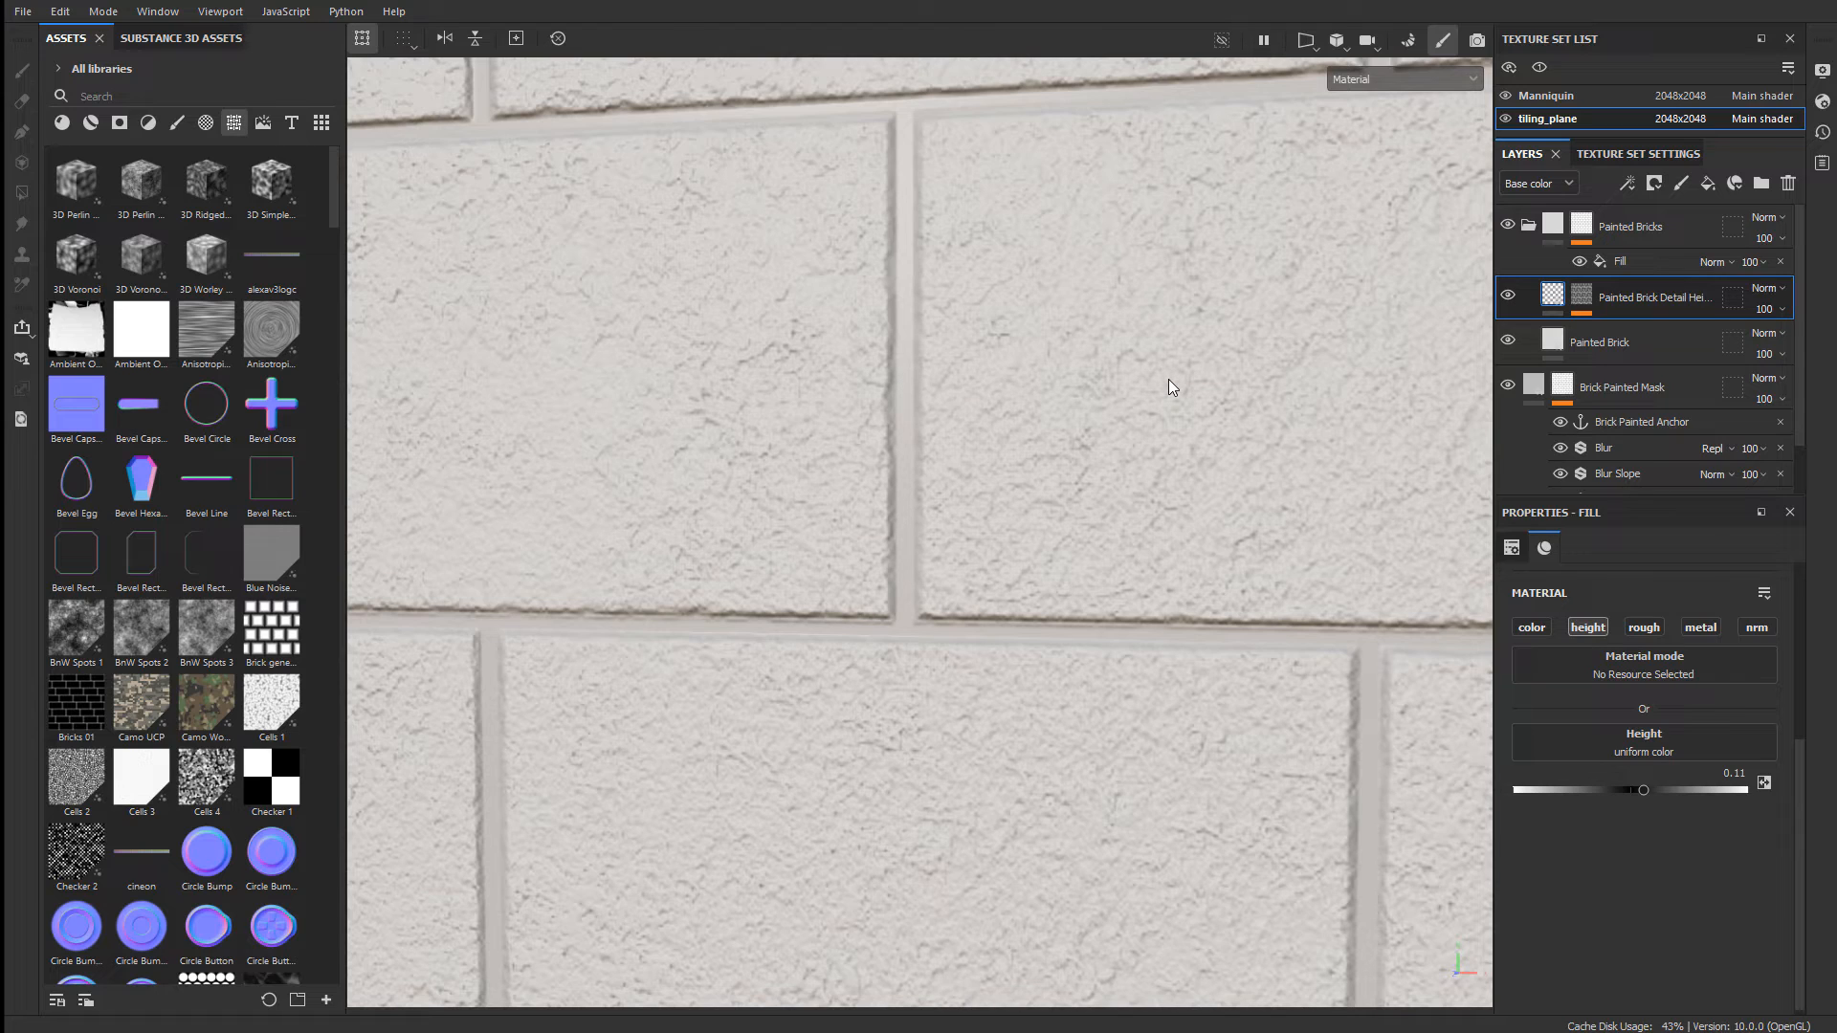
# - Add a new folder, place it above the Painted Bricks folder, and name it Painted Grout
pyautogui.click(1527, 225)
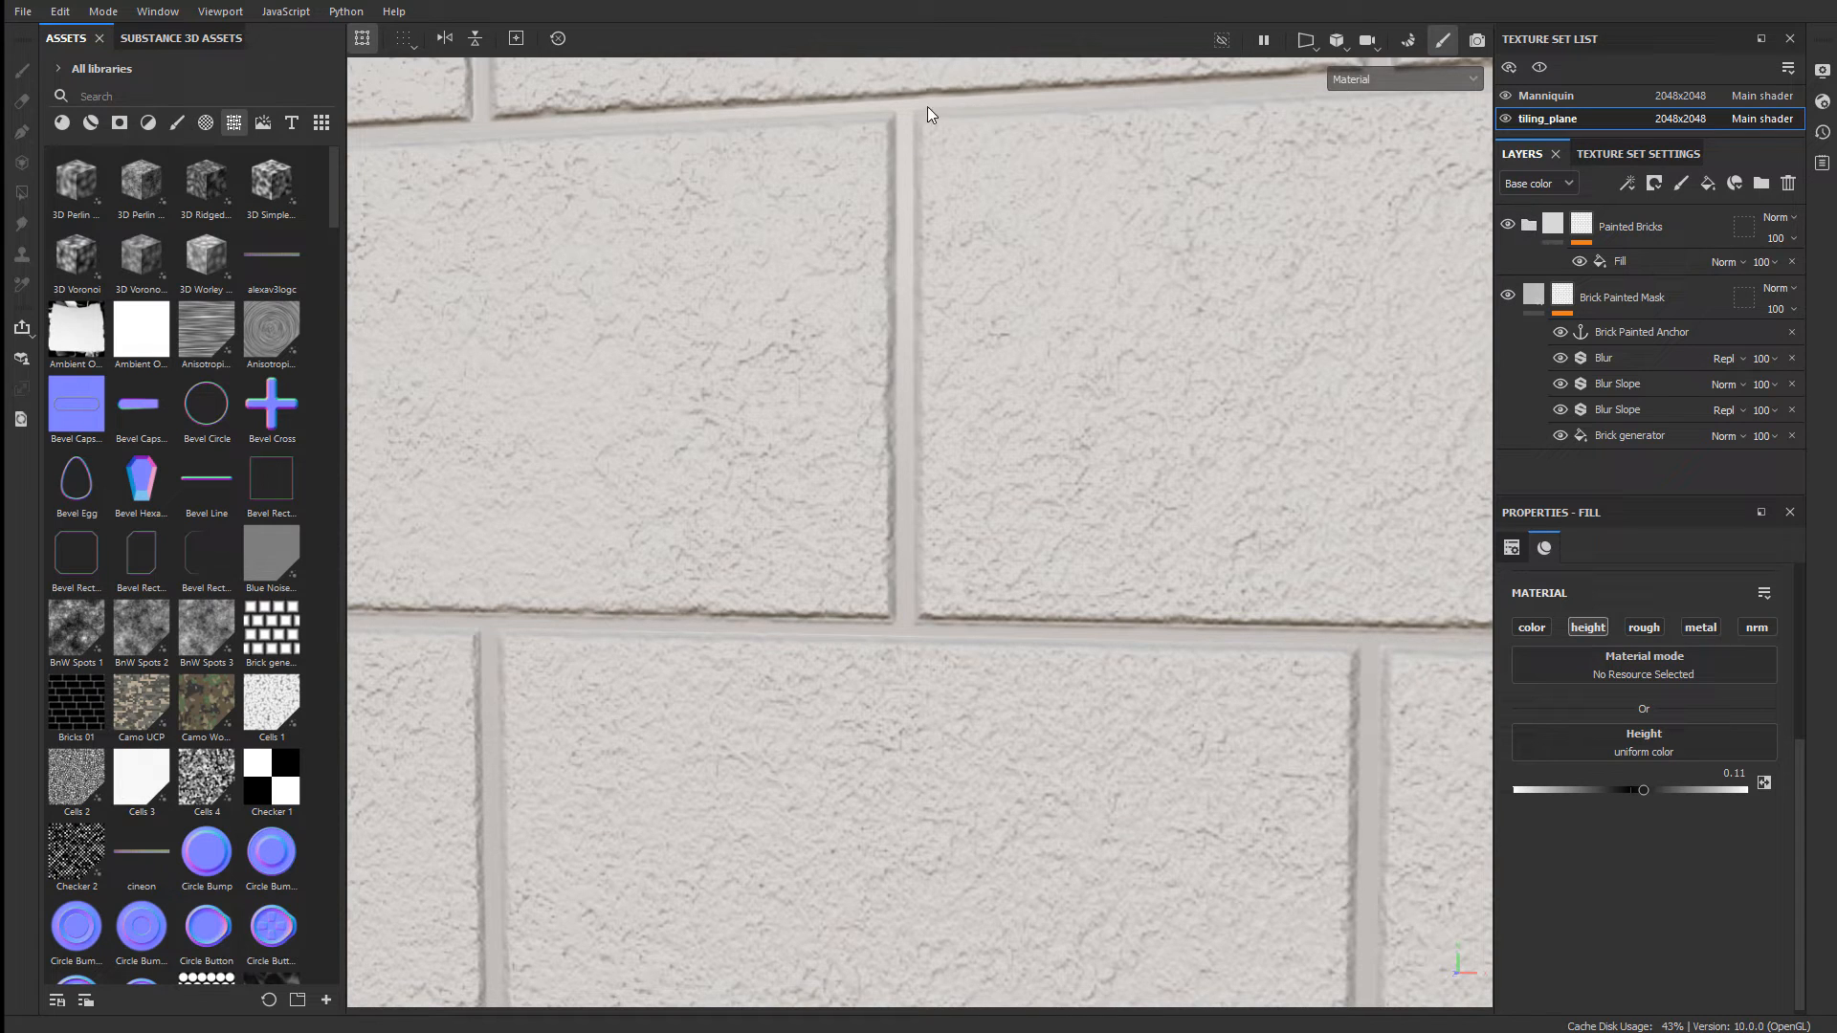
pyautogui.click(1761, 182)
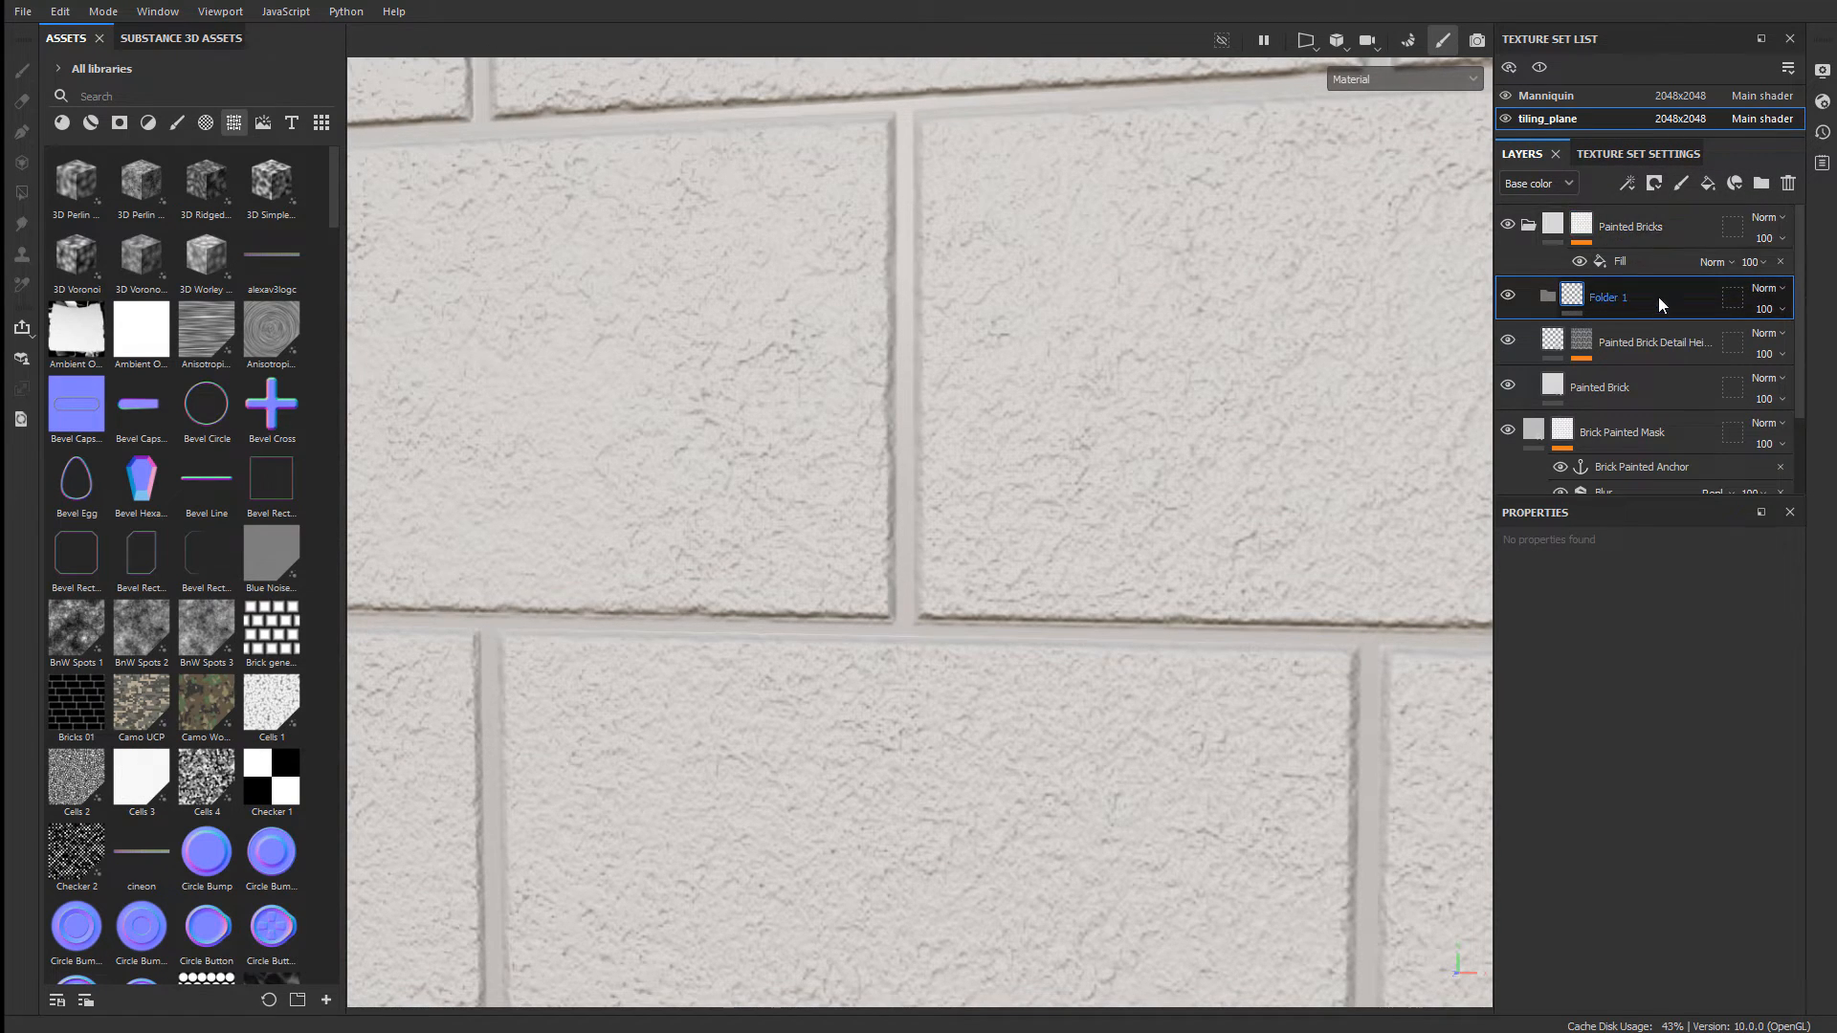
pyautogui.moveTo(1657, 296); pyautogui.dragTo(1586, 207)
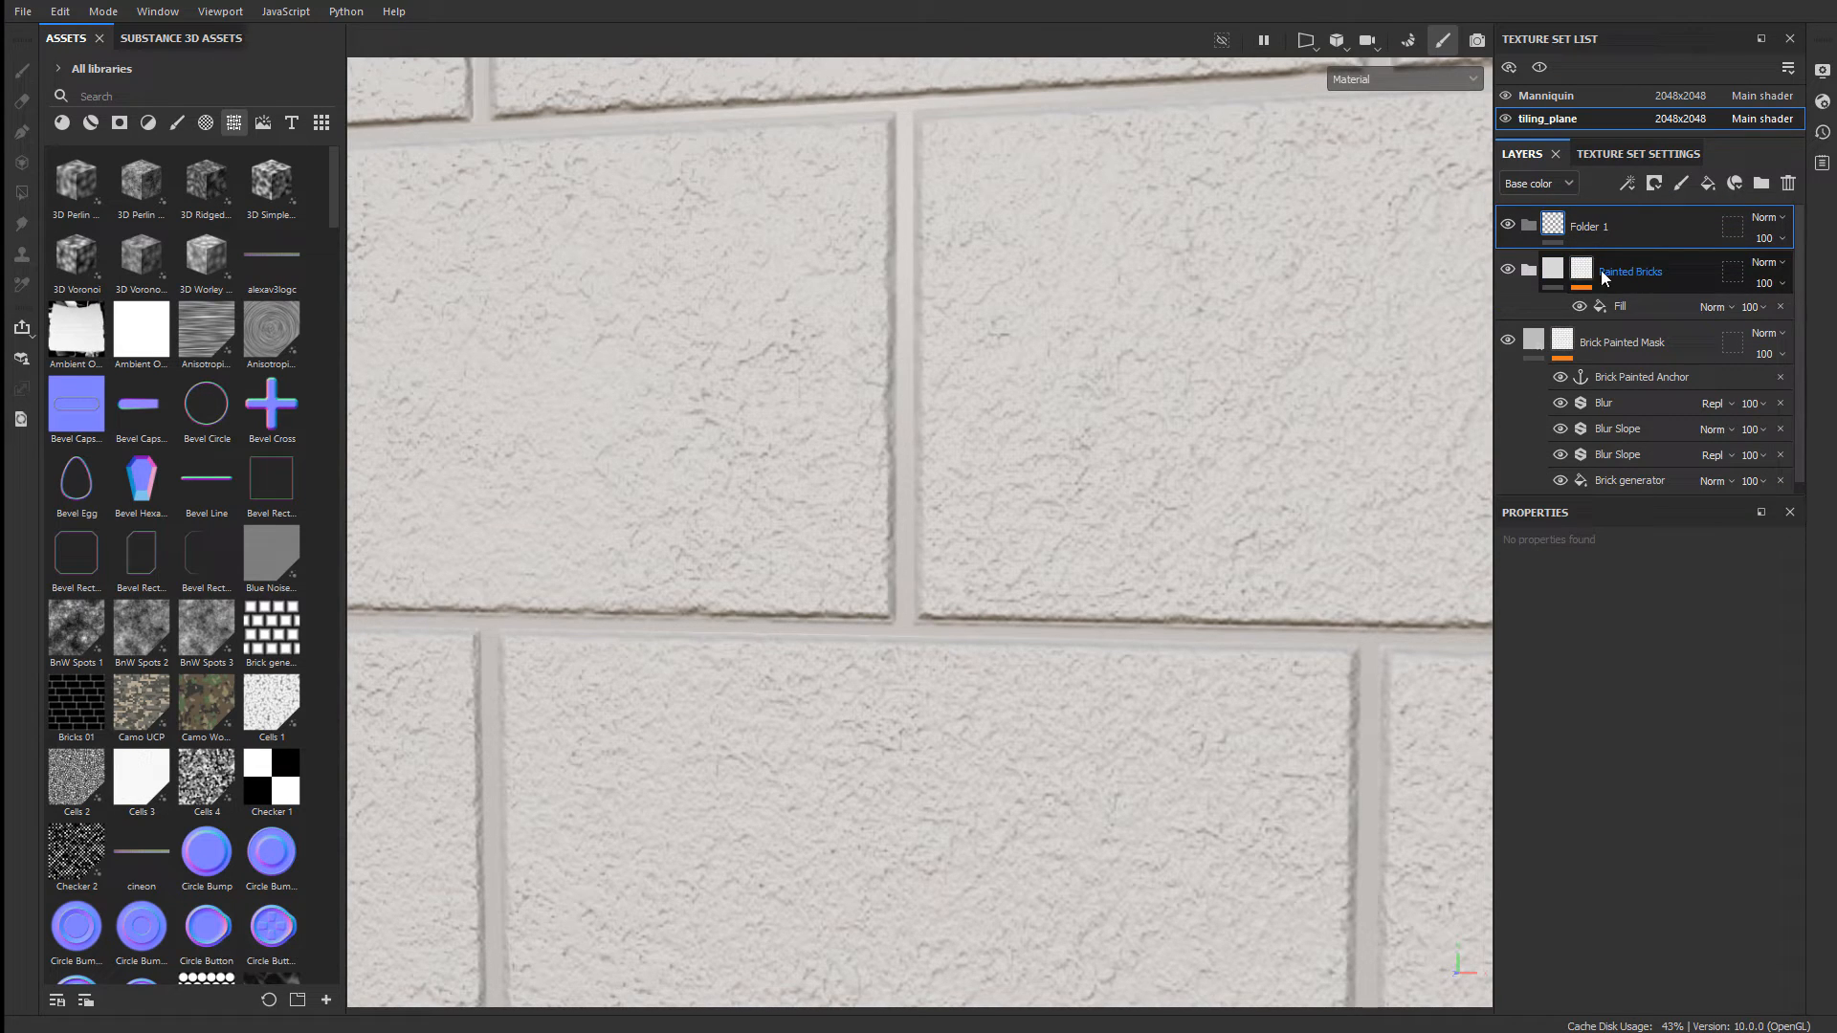
pyautogui.doubleClick(1597, 229)
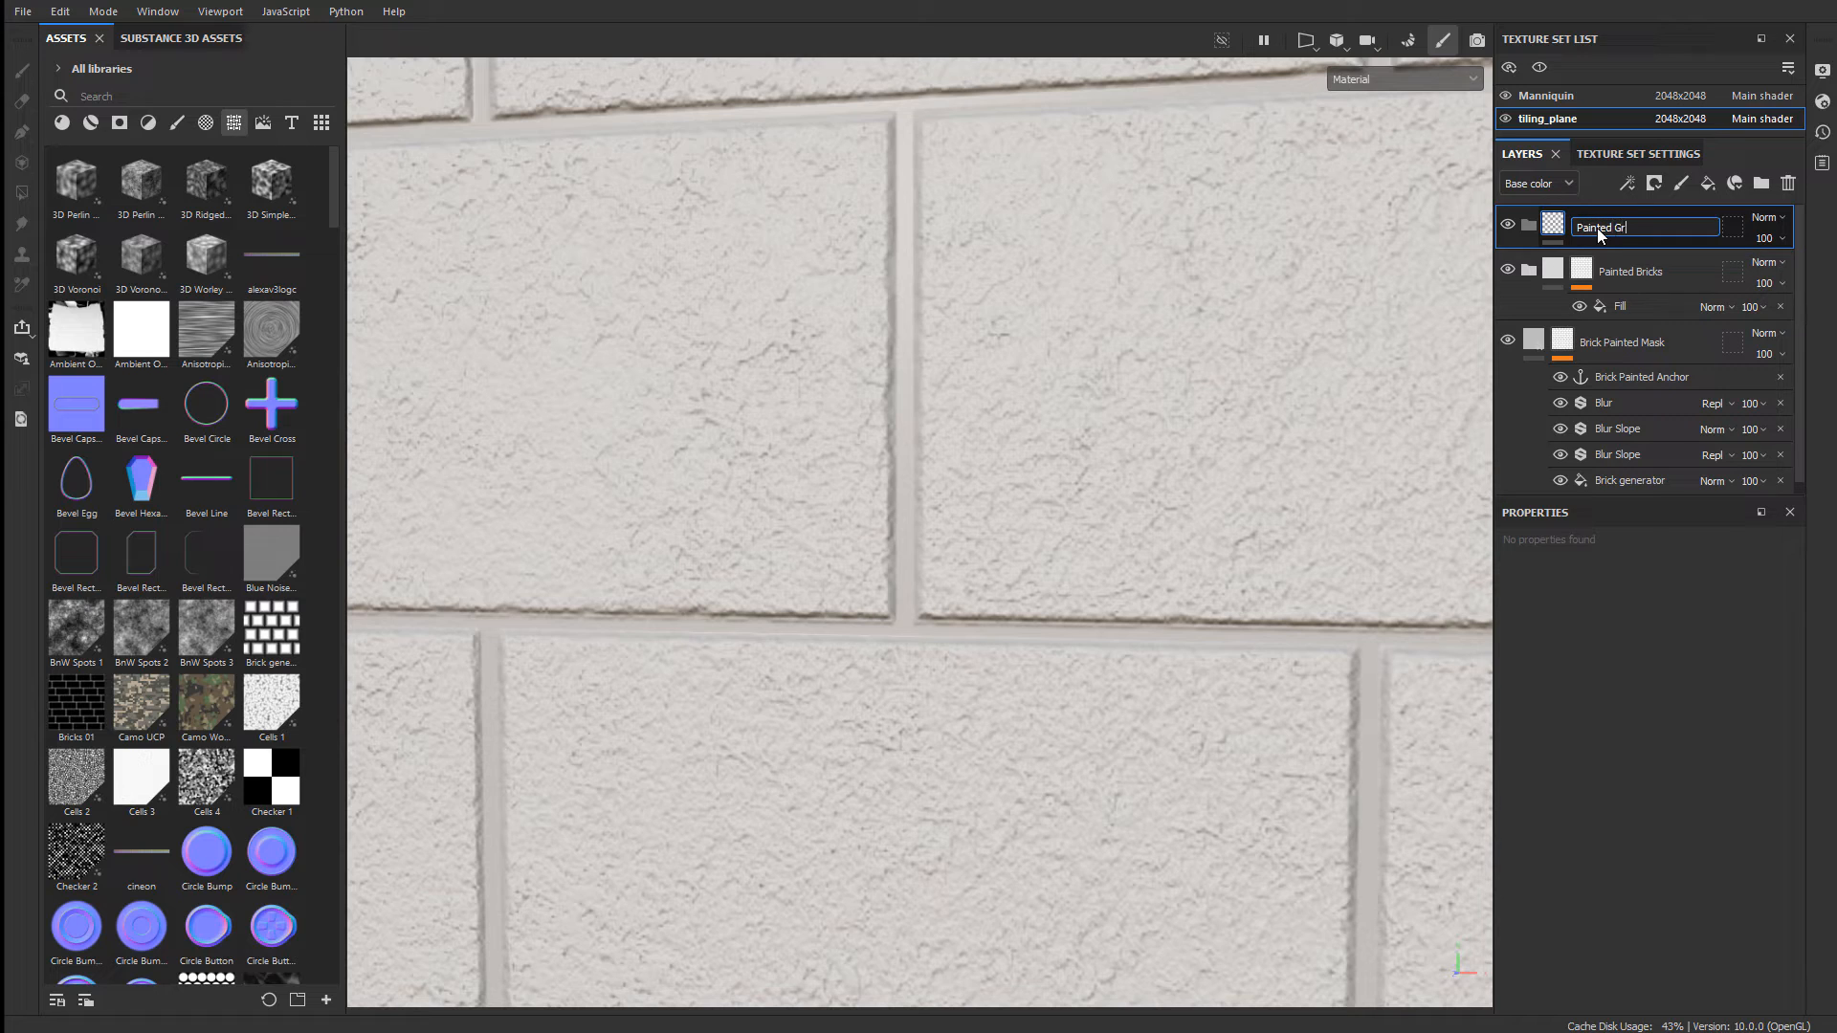
pyautogui.press('Return')
# - Add a black mask to the Painted Grout folder with a fill that uses the Brick Painted Anchor anchor point
pyautogui.rightClick(1553, 230)
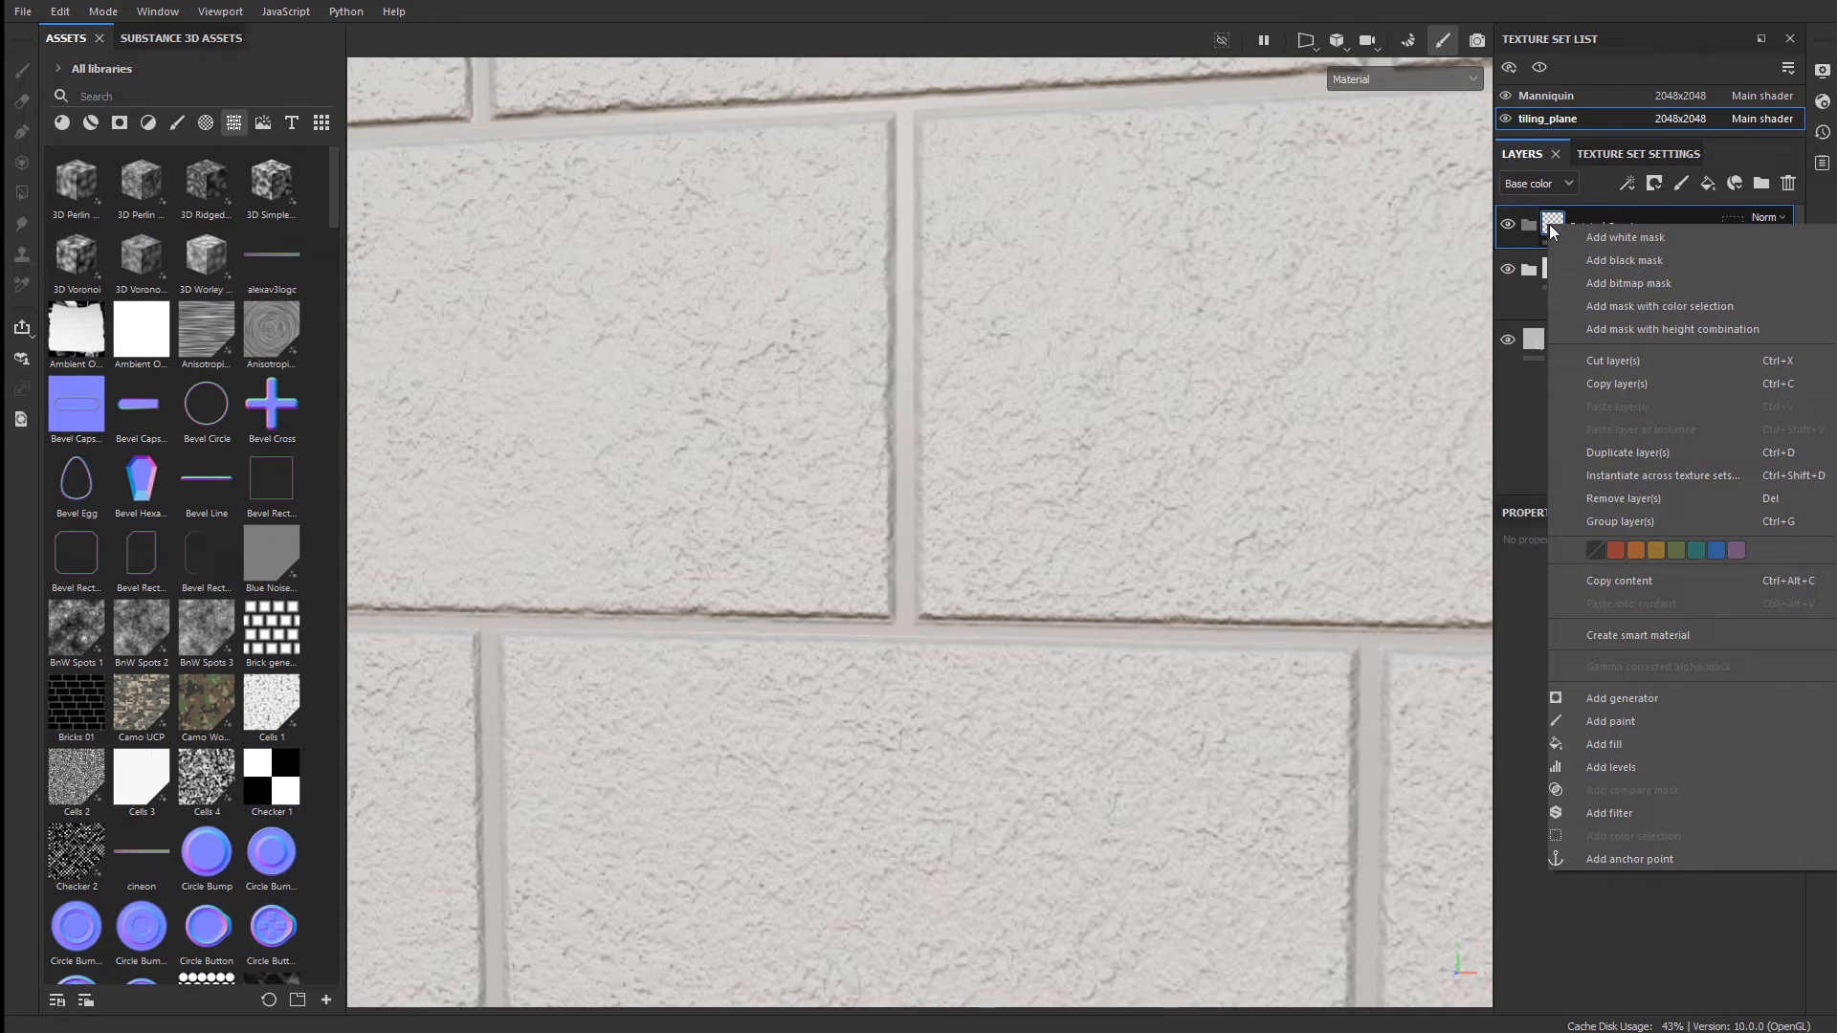
pyautogui.click(1616, 260)
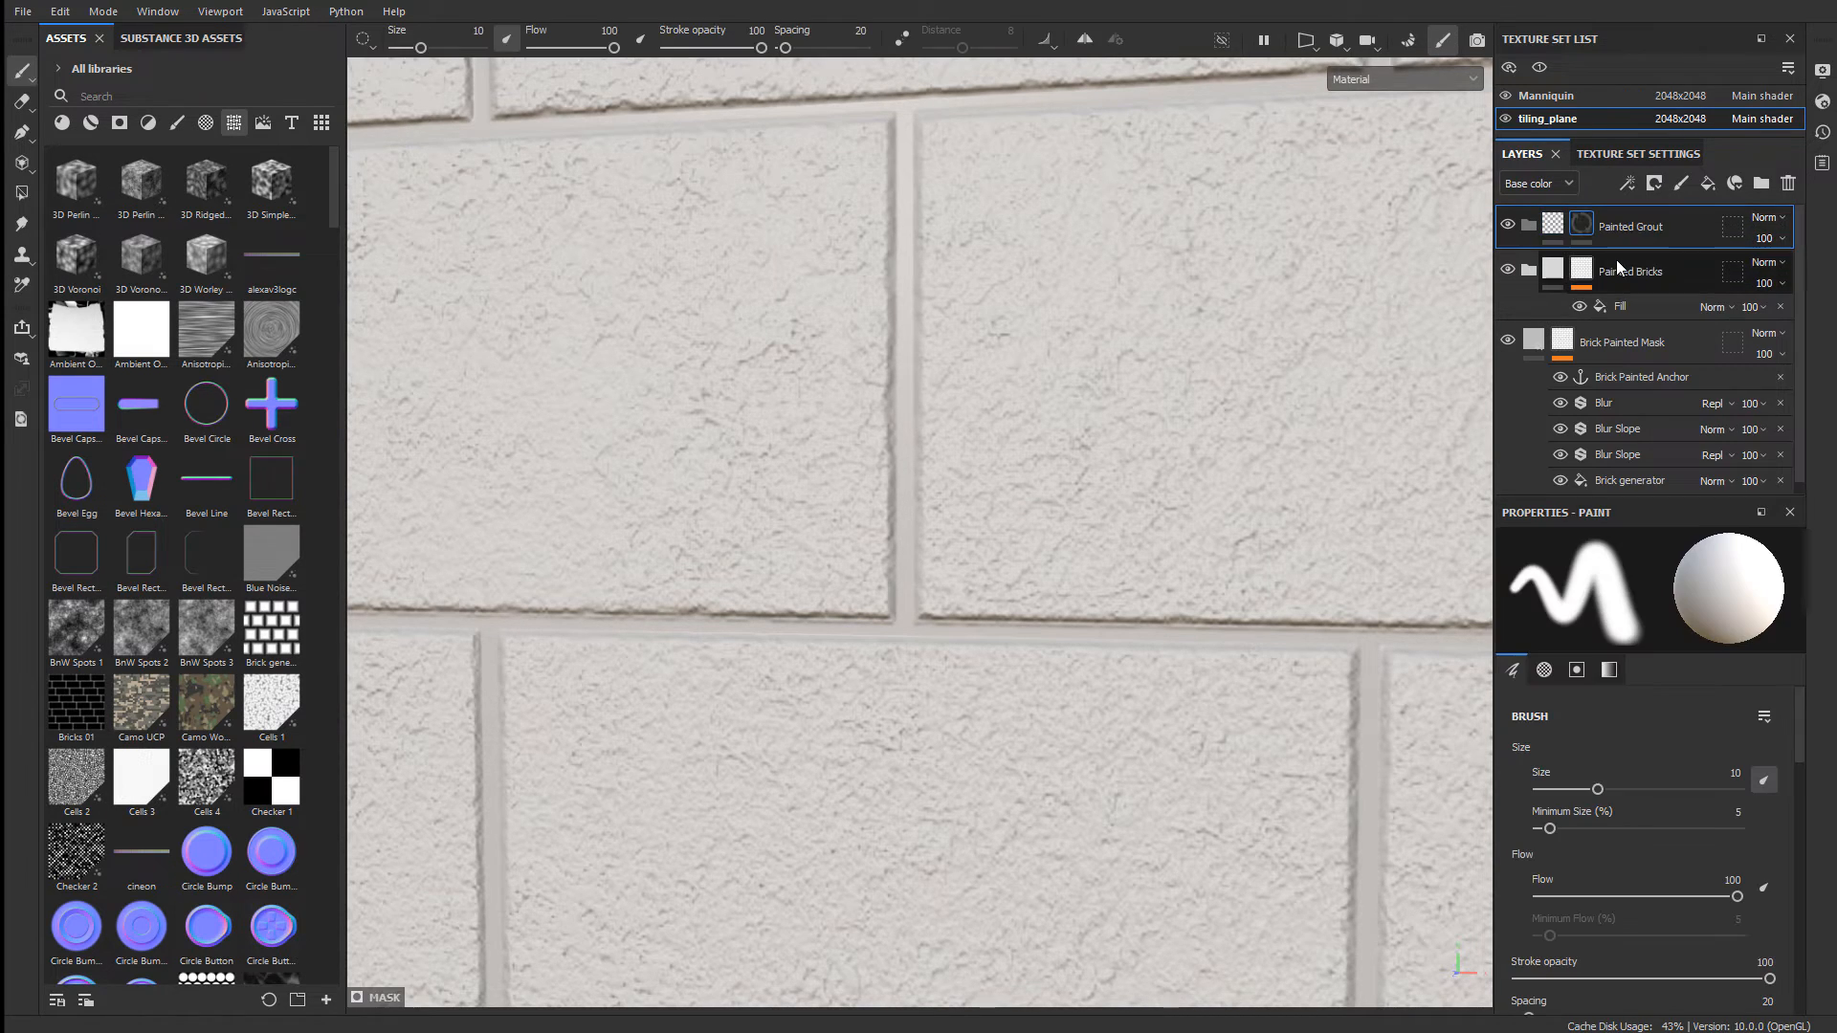
pyautogui.rightClick(1581, 223)
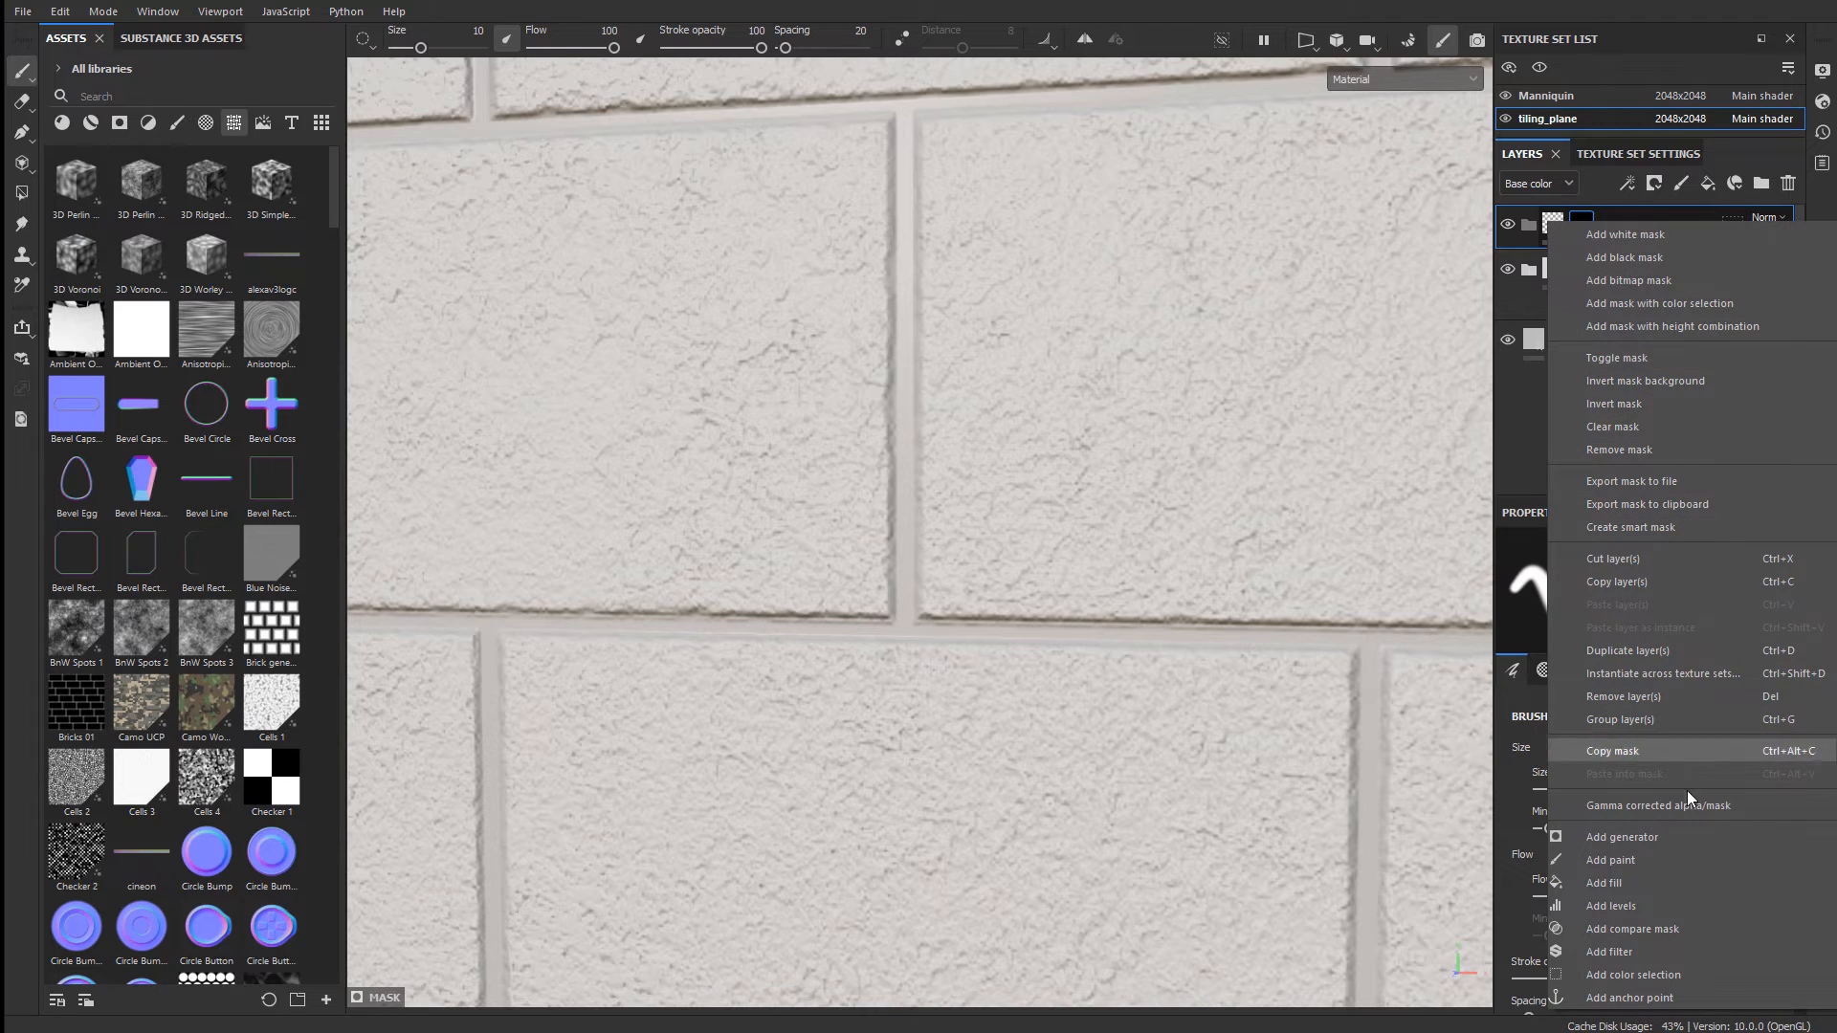
pyautogui.click(1638, 880)
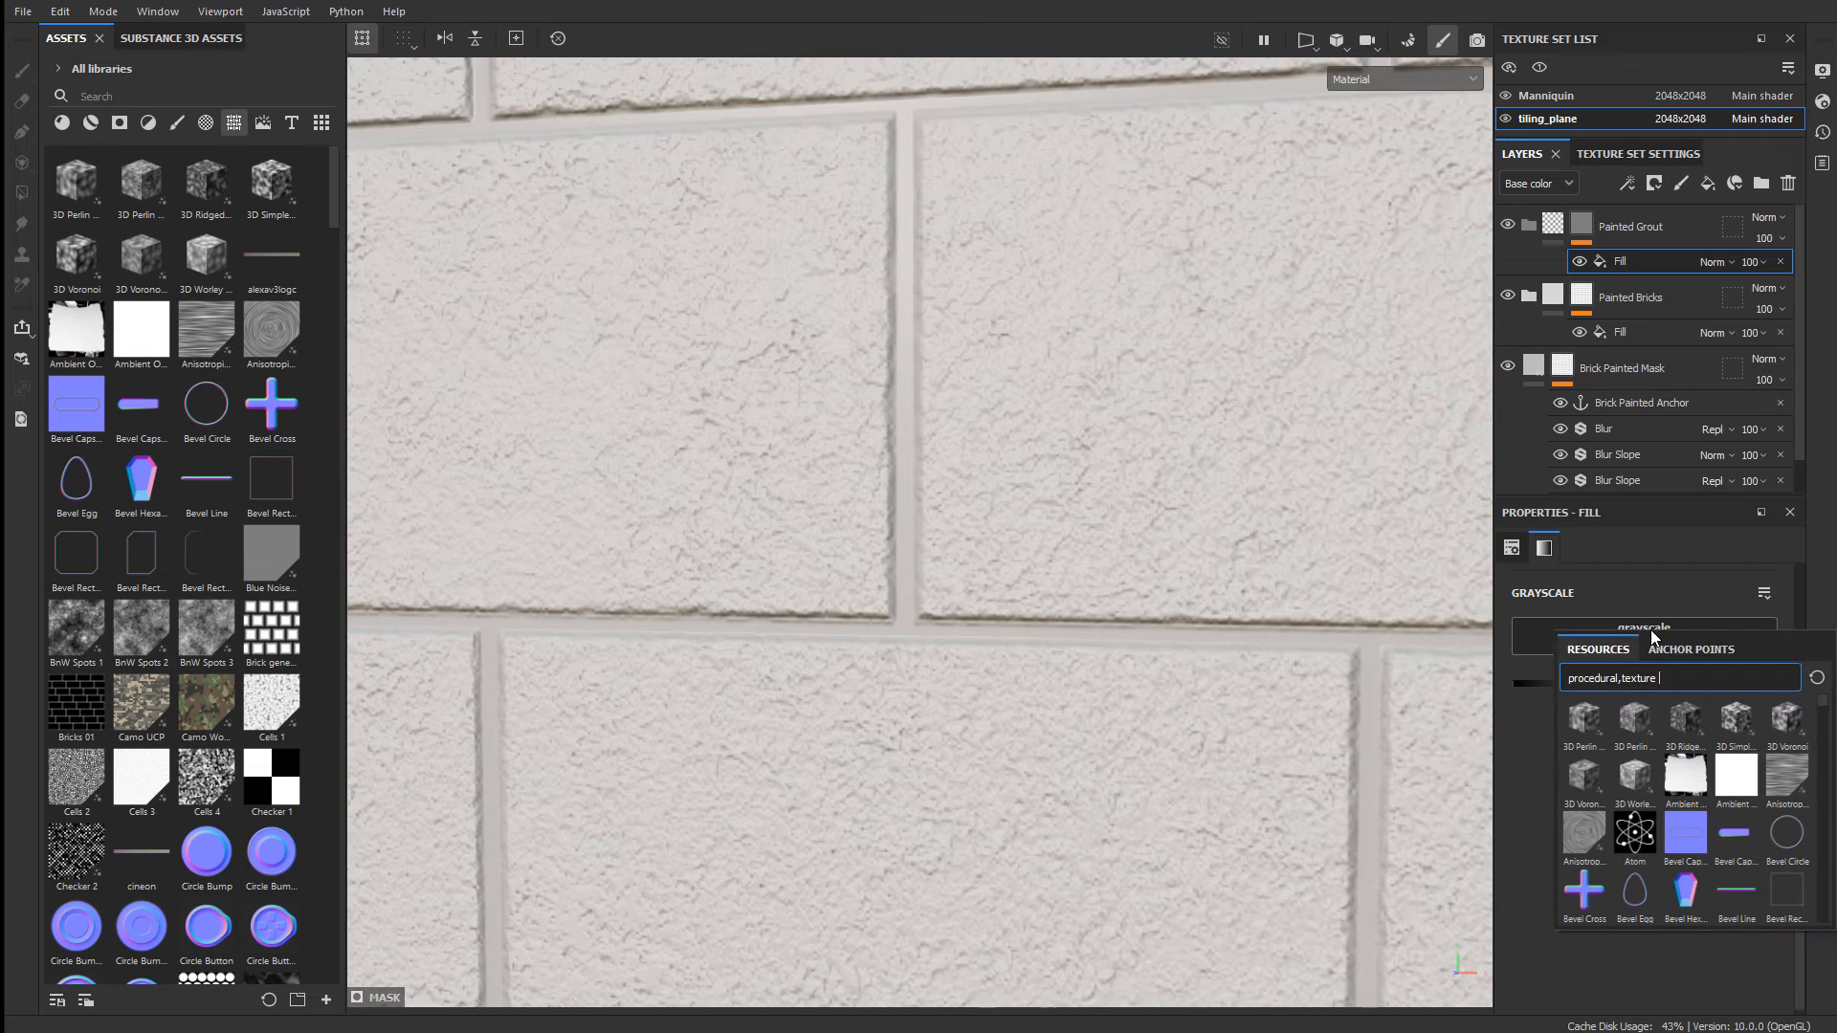
pyautogui.click(1692, 649)
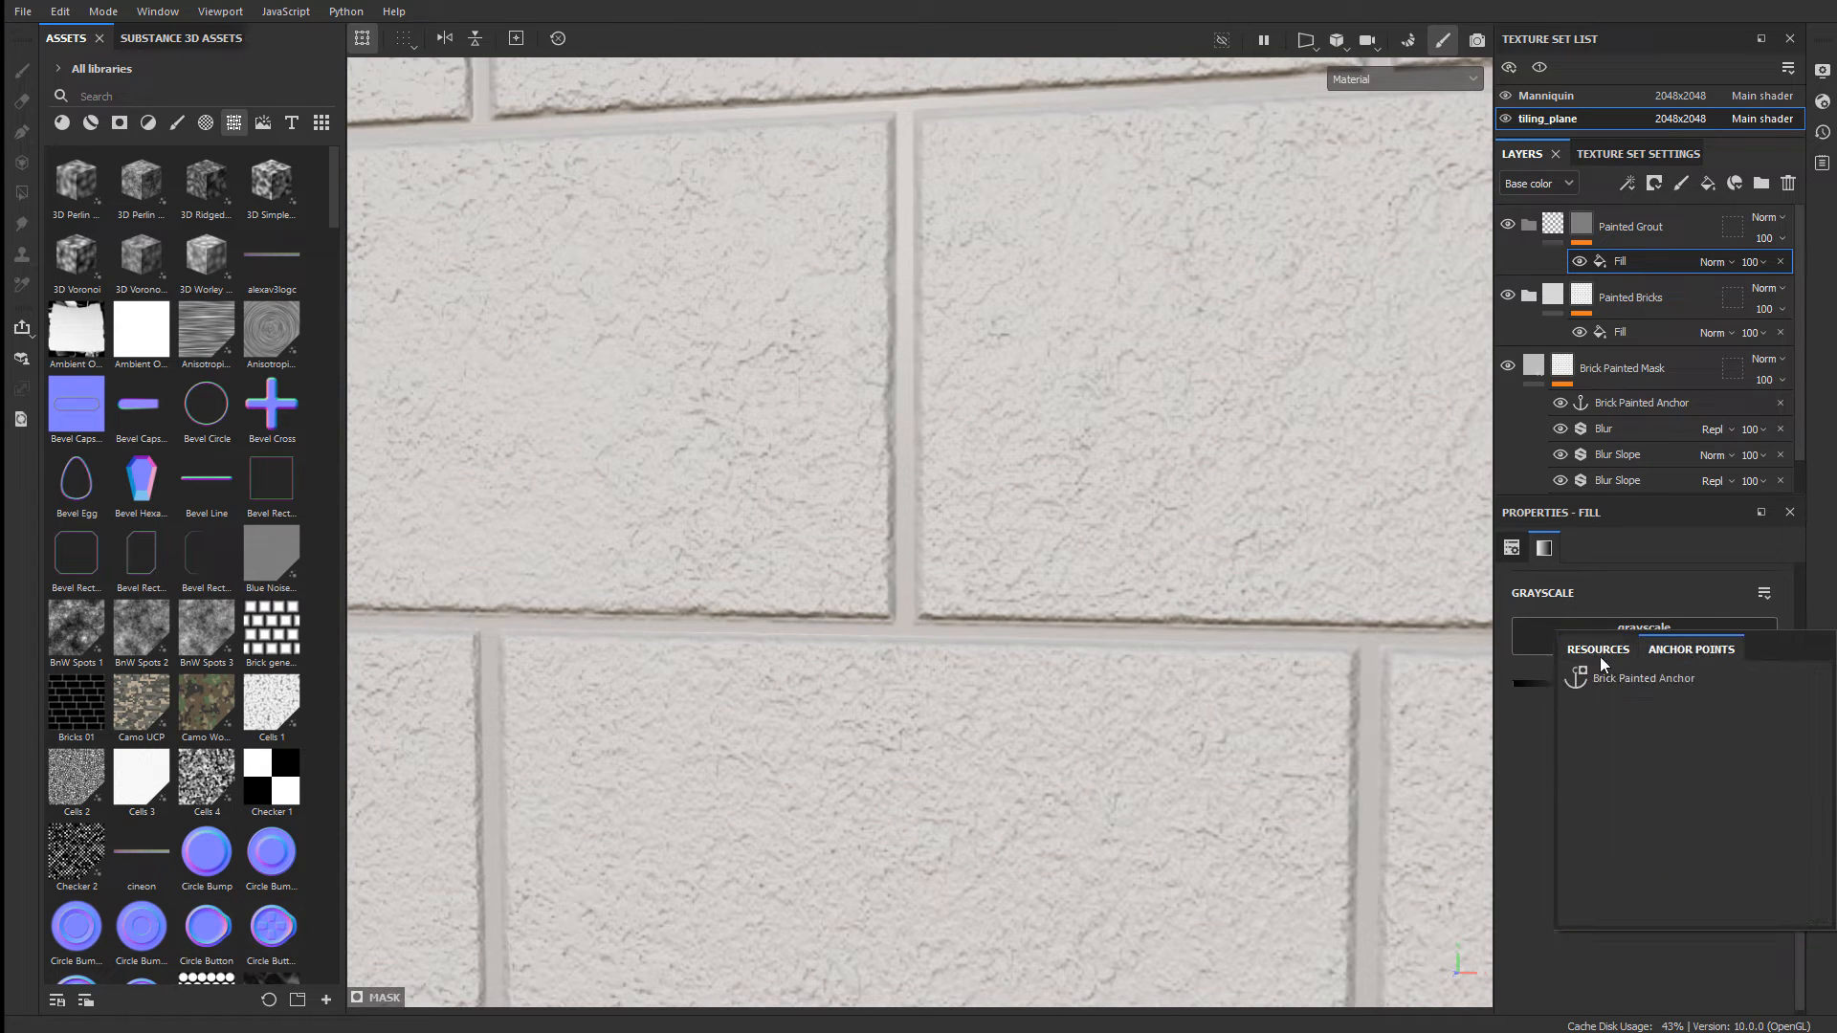
pyautogui.click(1652, 679)
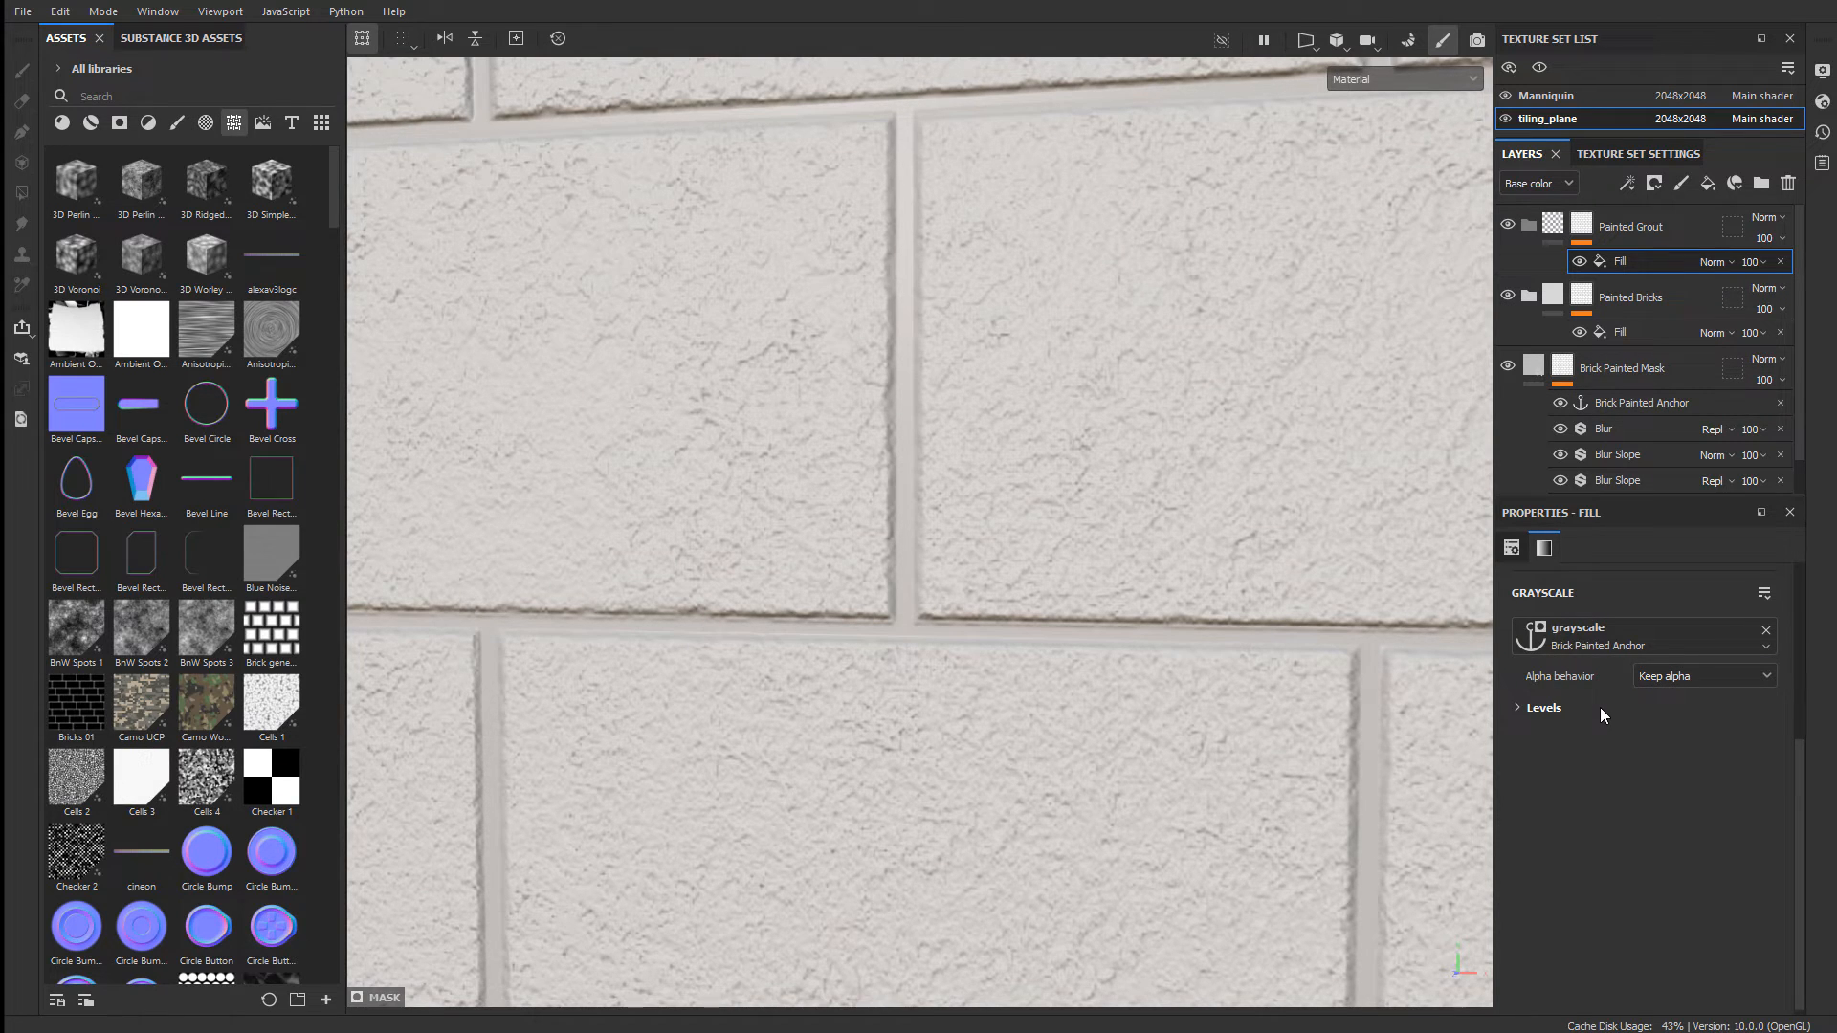
# - Add a fill layer named Grout Painted Base inside the Painted Grout folder and toggle its visibility to compare the wall
pyautogui.click(1605, 230)
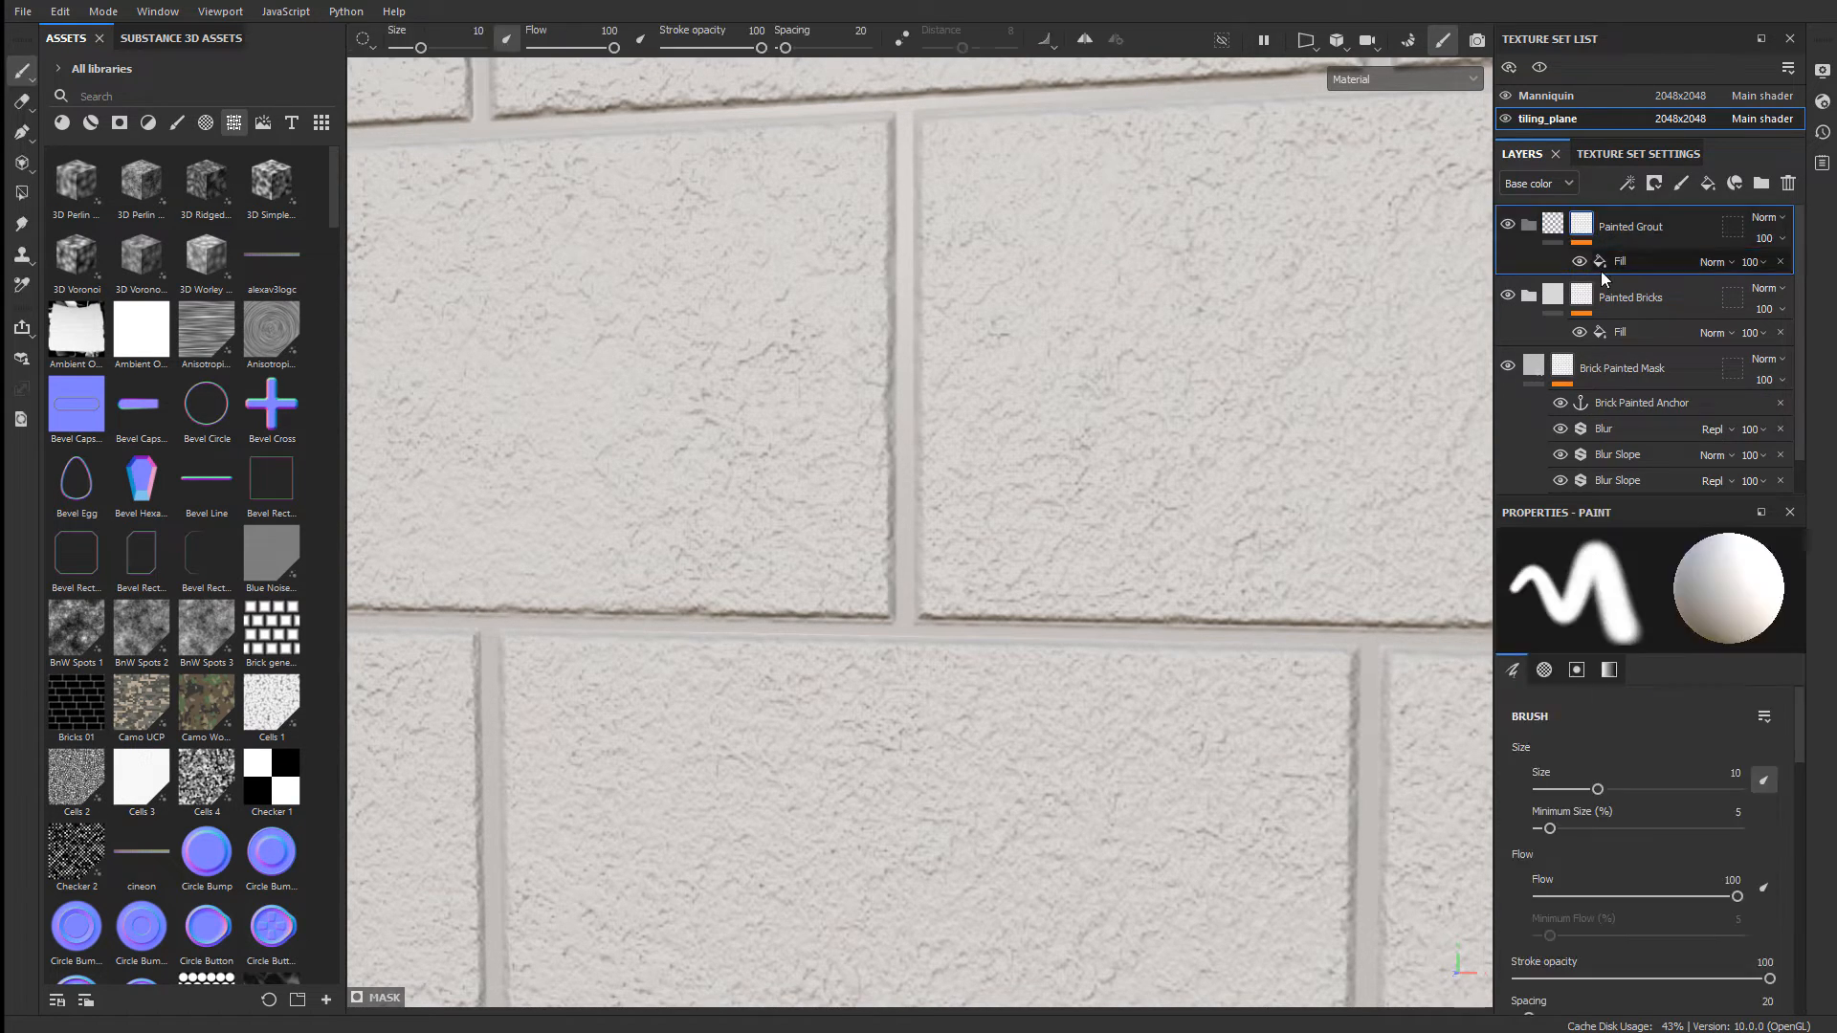
pyautogui.click(1551, 225)
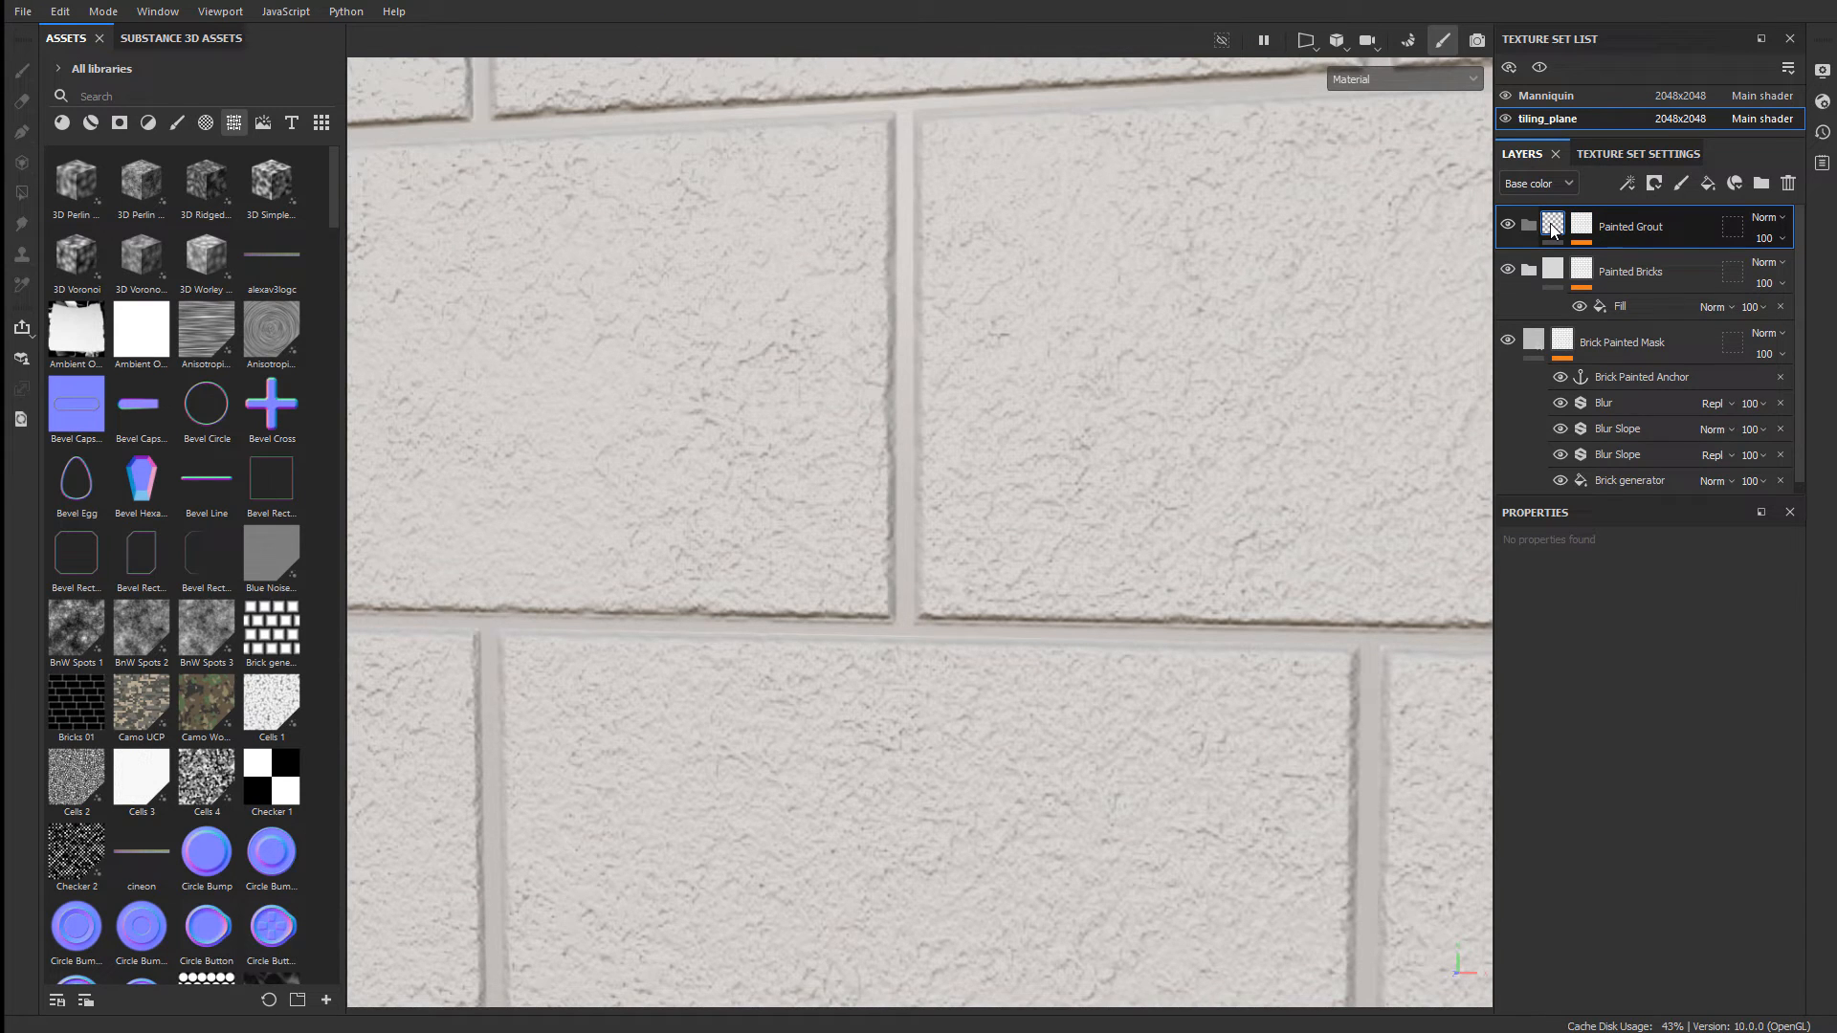
pyautogui.click(1707, 182)
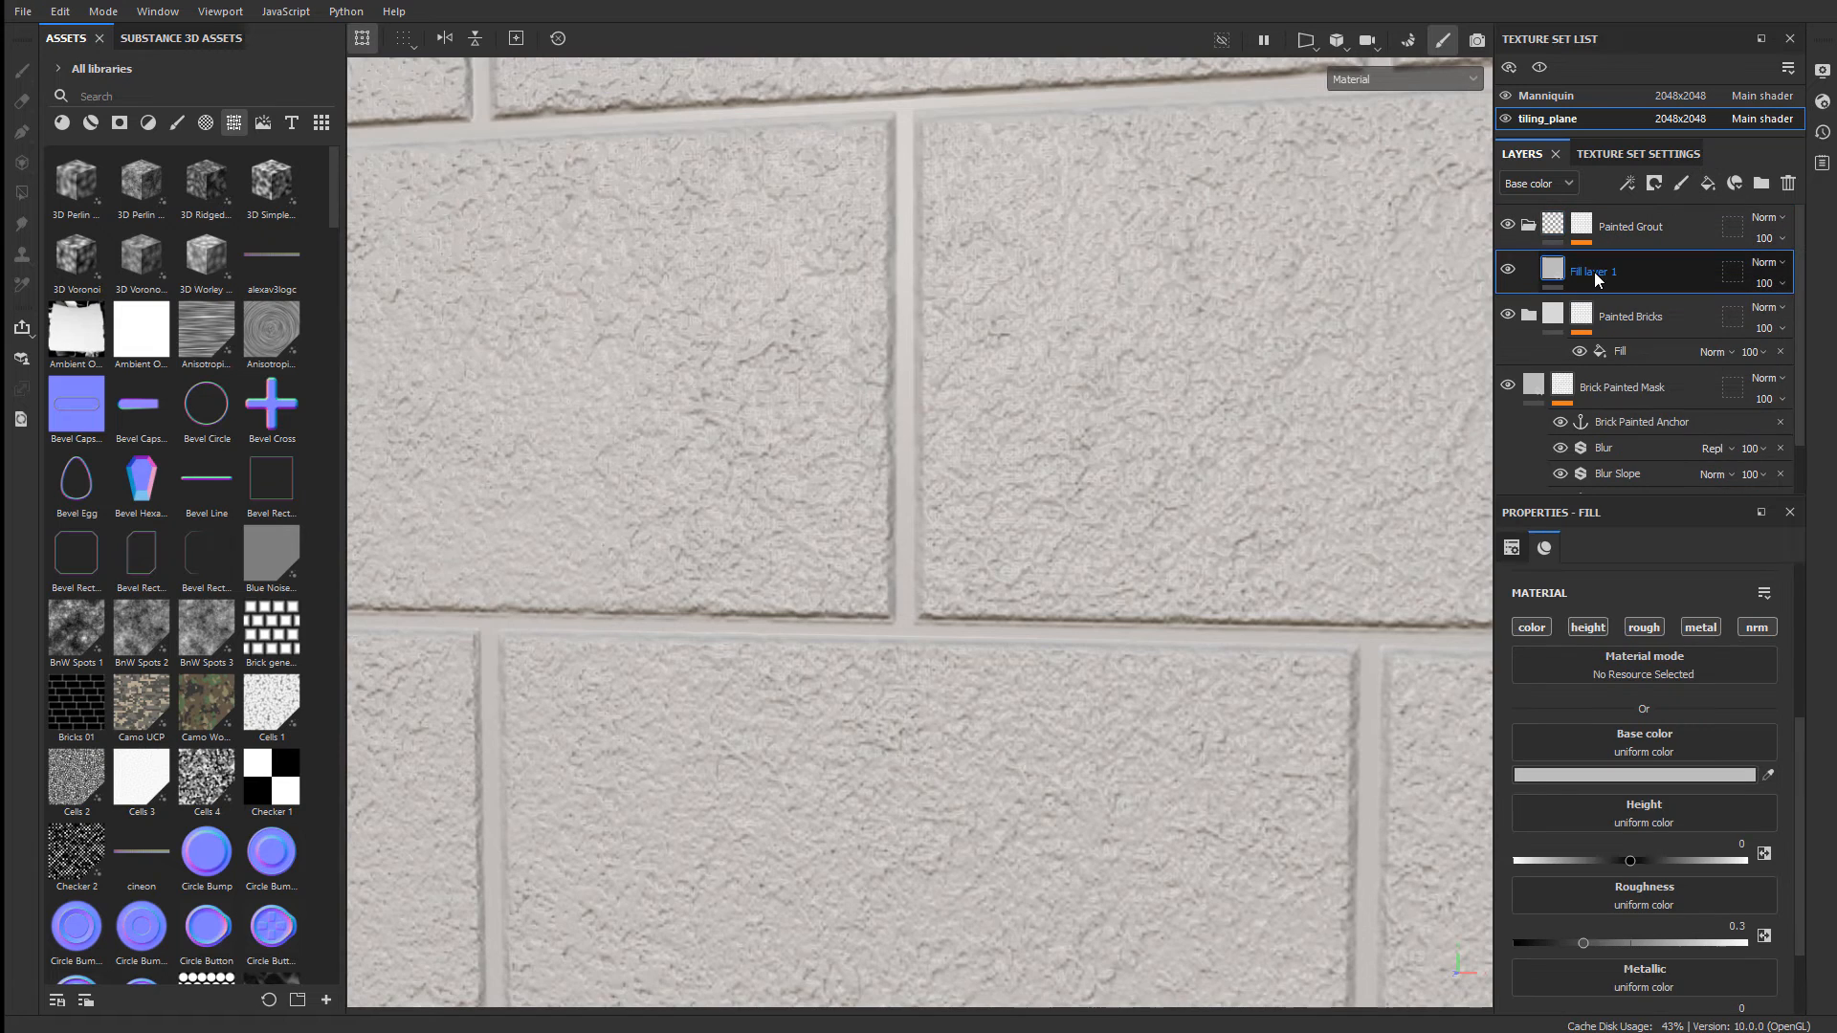
pyautogui.doubleClick(1594, 271)
pyautogui.write('Grout Base')
pyautogui.press('Return')
pyautogui.doubleClick(1592, 272)
pyautogui.click(1606, 273)
pyautogui.write('Painted')
pyautogui.press('Return')
pyautogui.click(1508, 269)
pyautogui.click(1508, 270)
# - Expand the Painted Bricks folder and rename its Painted Brick layer to Painted Brick Base
pyautogui.scroll(-1, 1561, 265)
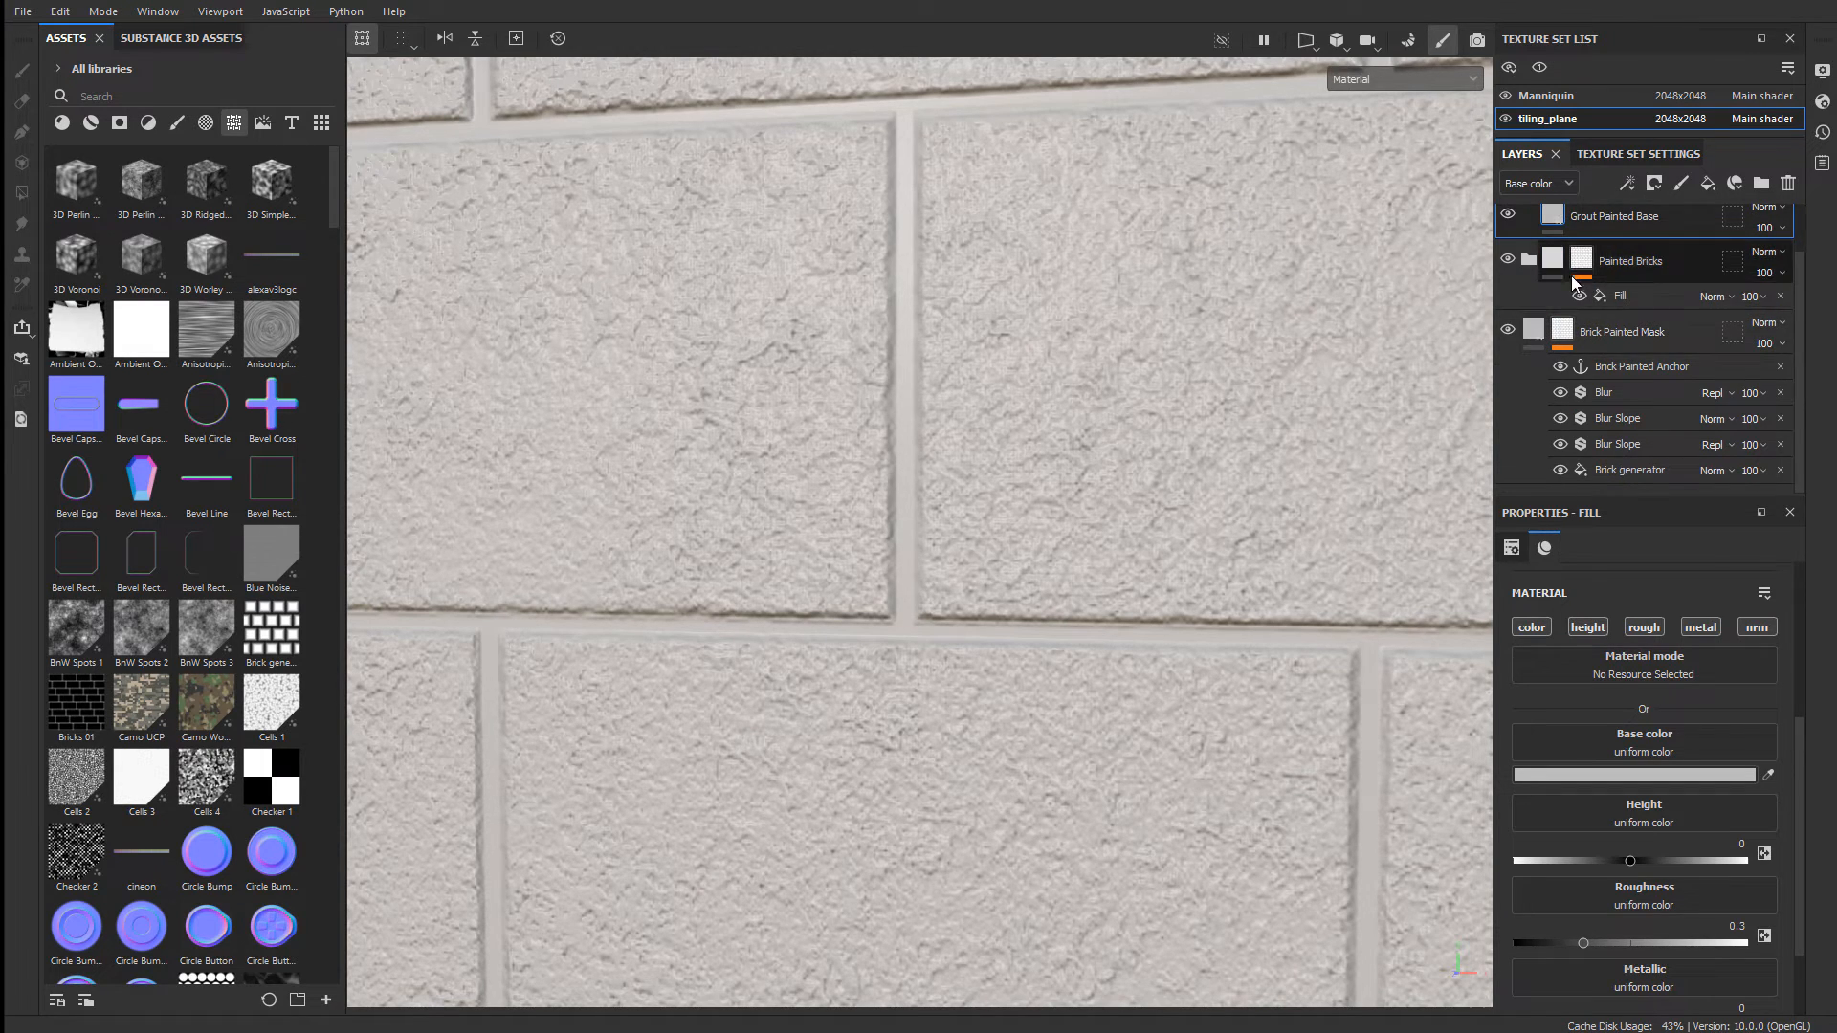
pyautogui.click(1580, 266)
pyautogui.click(1528, 259)
pyautogui.scroll(-1, 1617, 364)
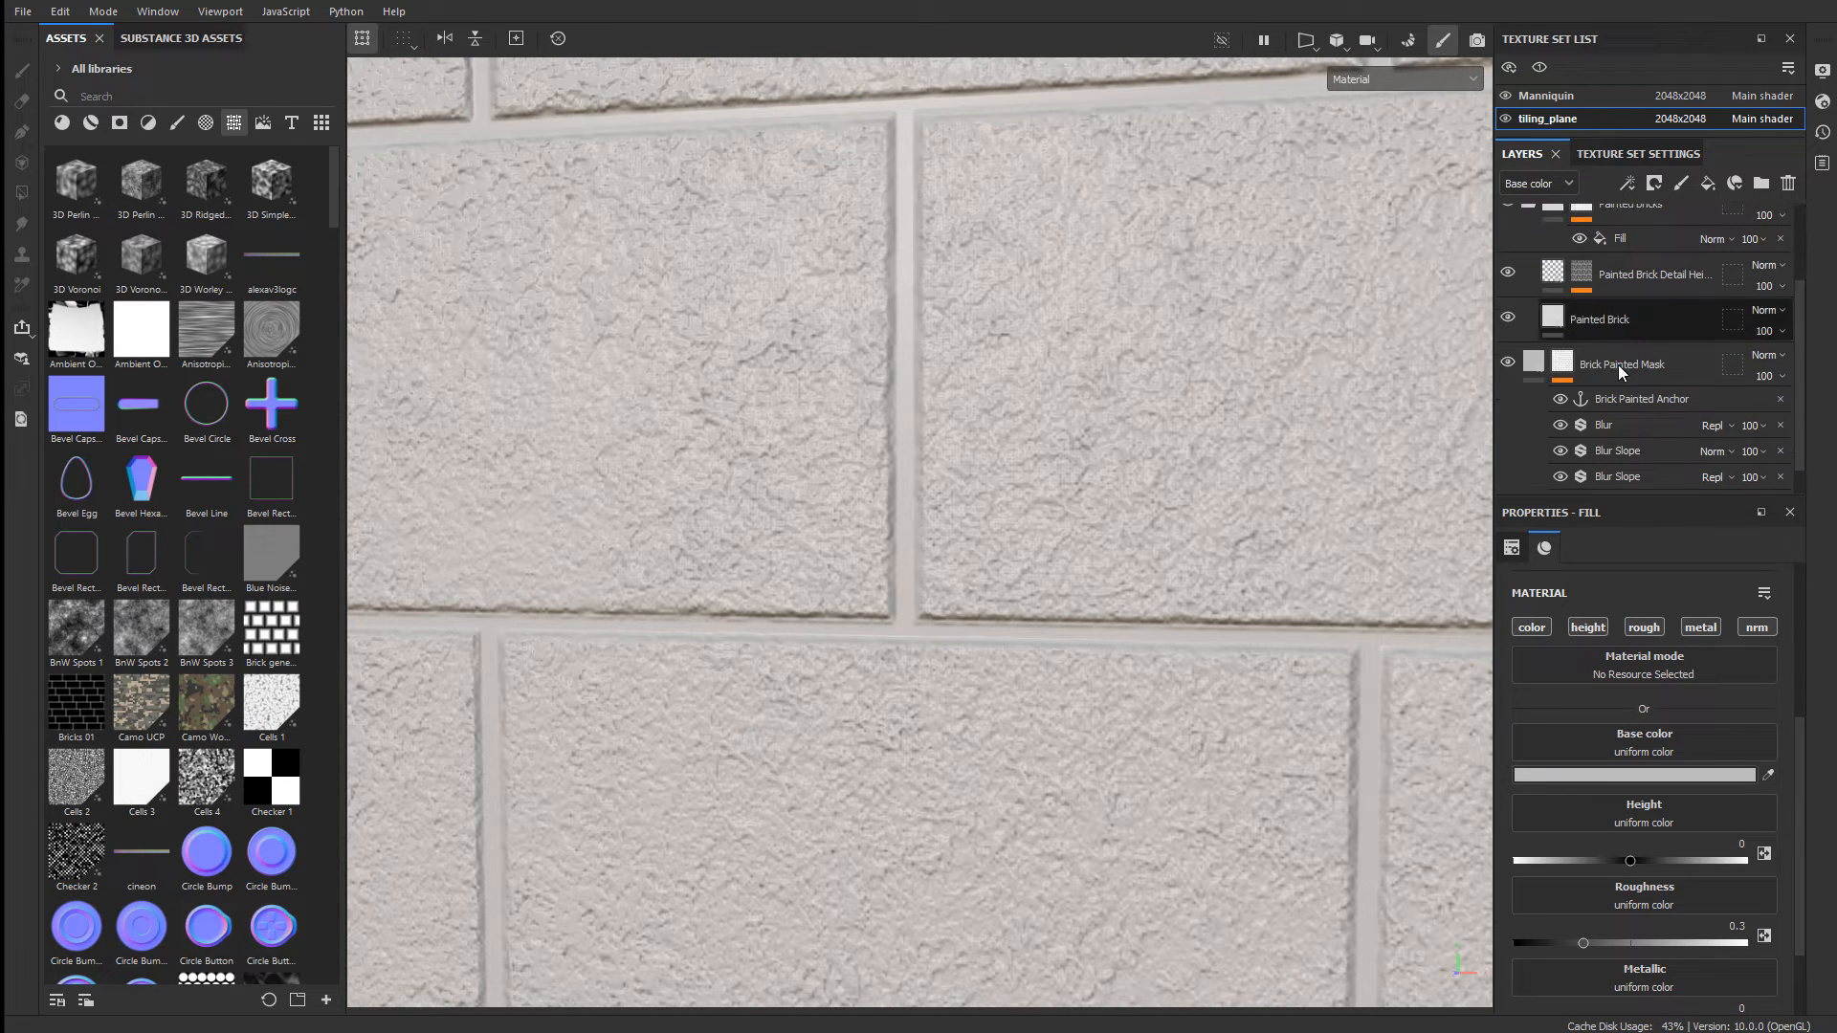
pyautogui.click(1651, 321)
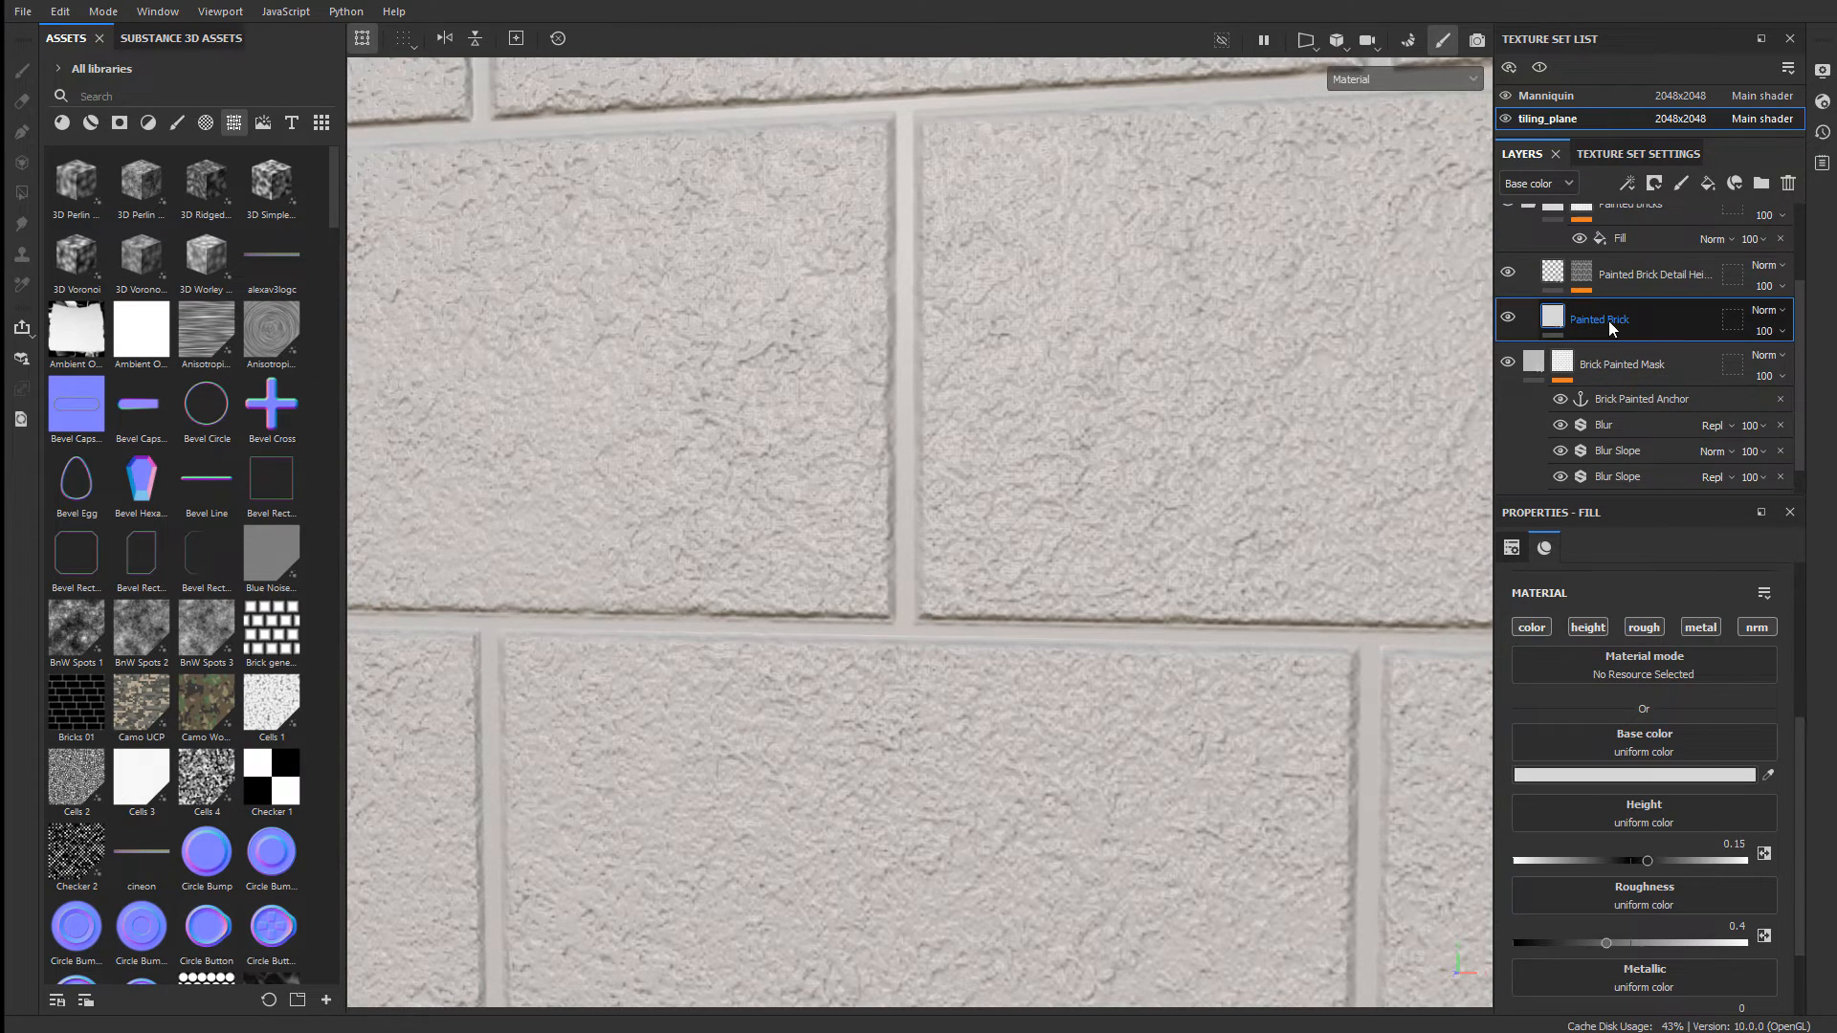
pyautogui.doubleClick(1609, 322)
pyautogui.press('End')
pyautogui.write('Base')
pyautogui.press('Return')
# - Save the Painted Brick Base layer's base color D7D7D7 as a swatch and collapse the Painted Bricks folder
pyautogui.click(1656, 775)
pyautogui.click(1397, 668)
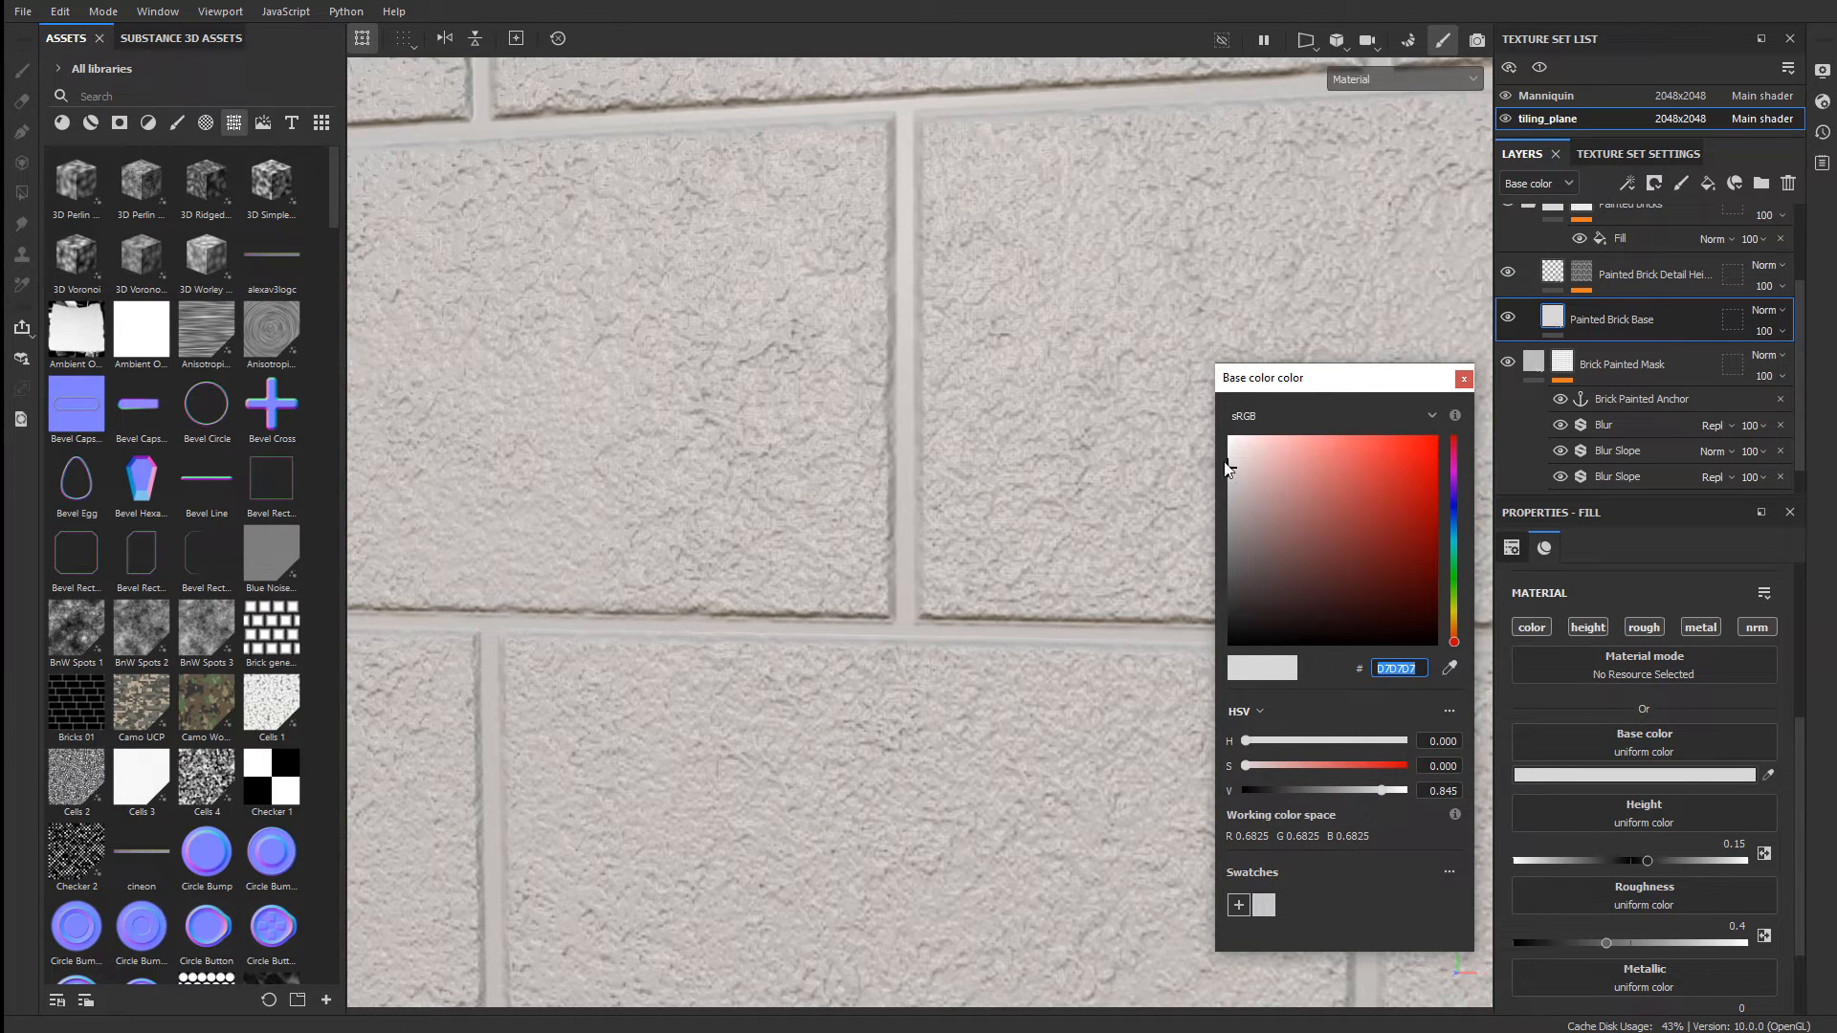
pyautogui.click(1238, 905)
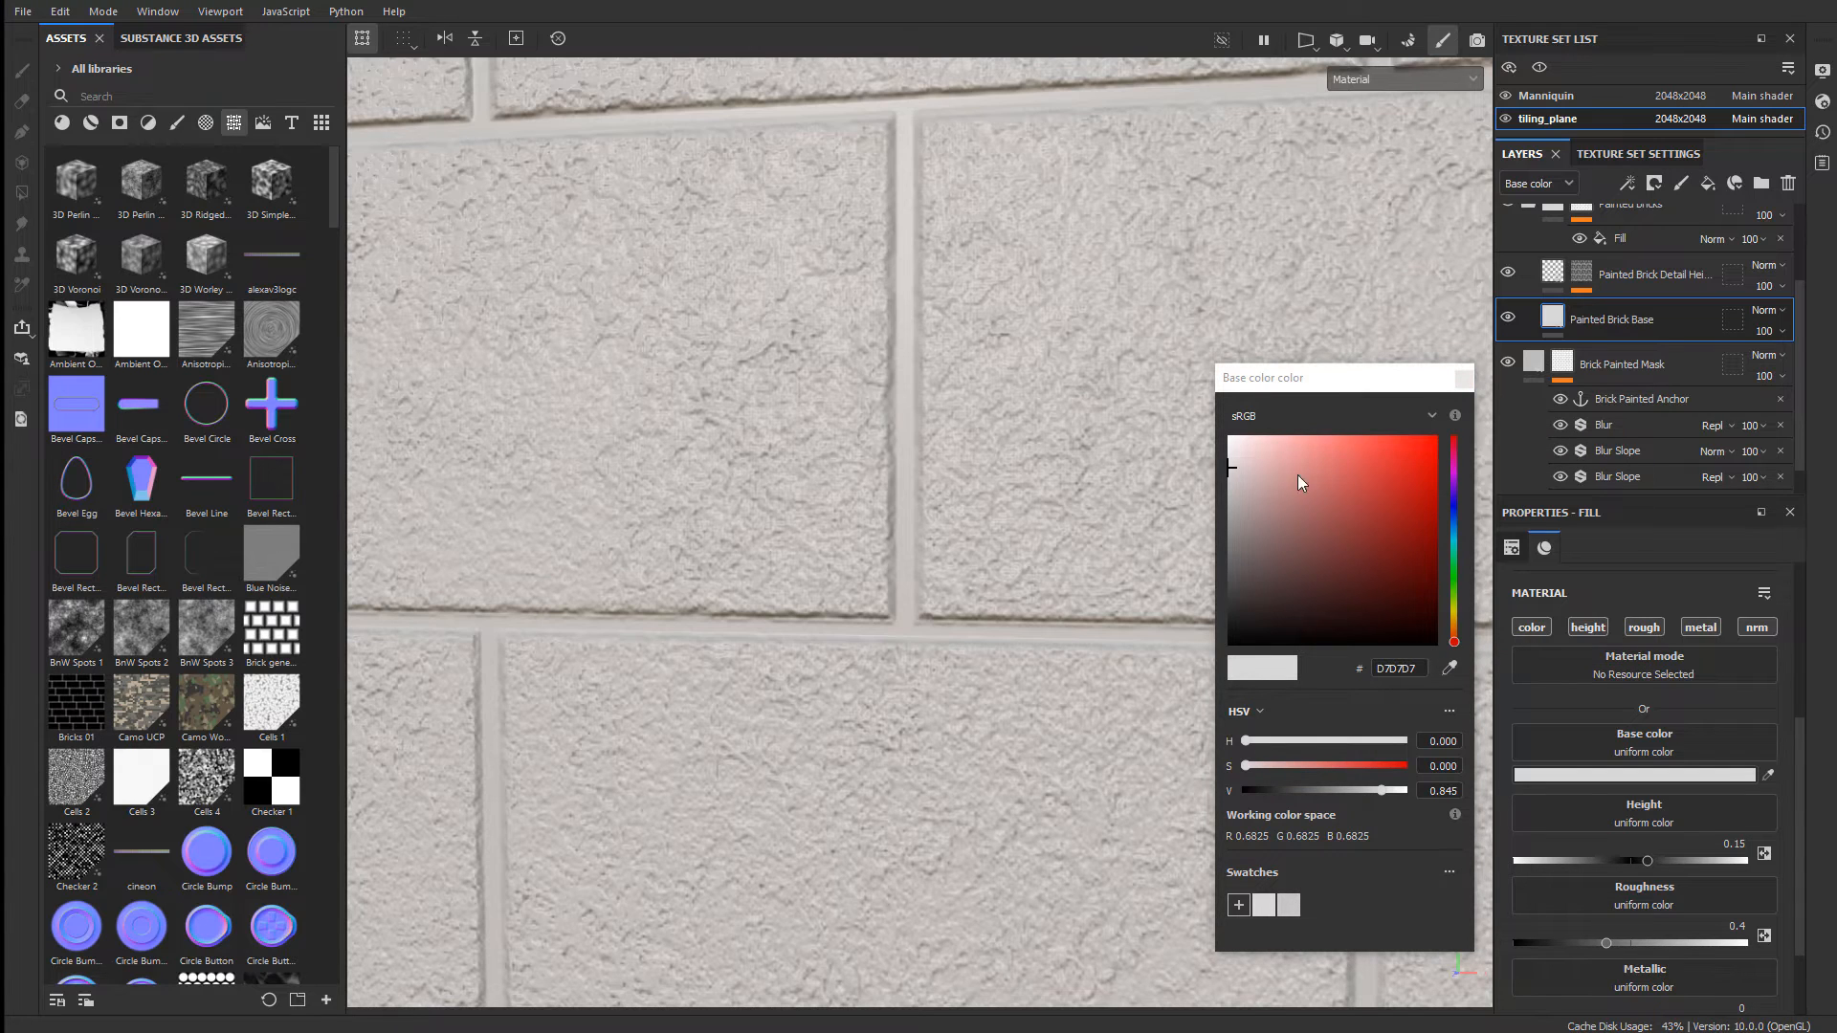
pyautogui.doubleClick(1400, 669)
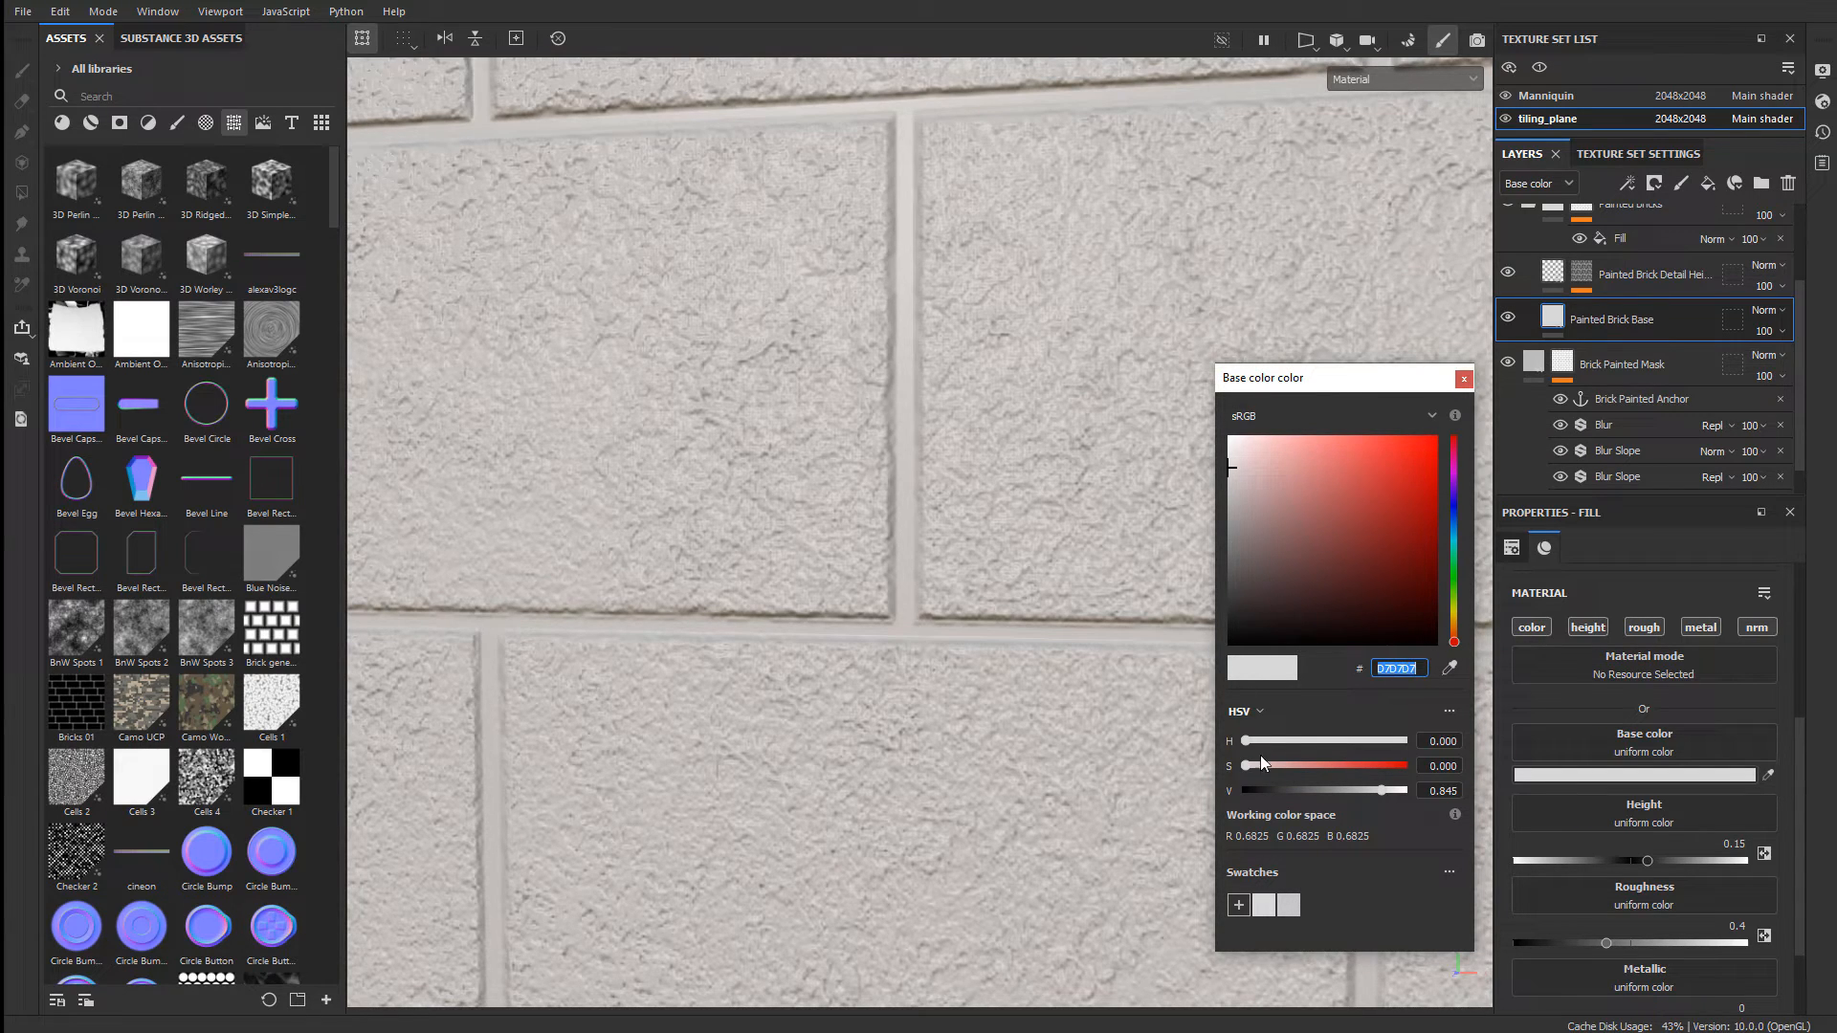
pyautogui.click(1464, 378)
pyautogui.scroll(2, 1529, 339)
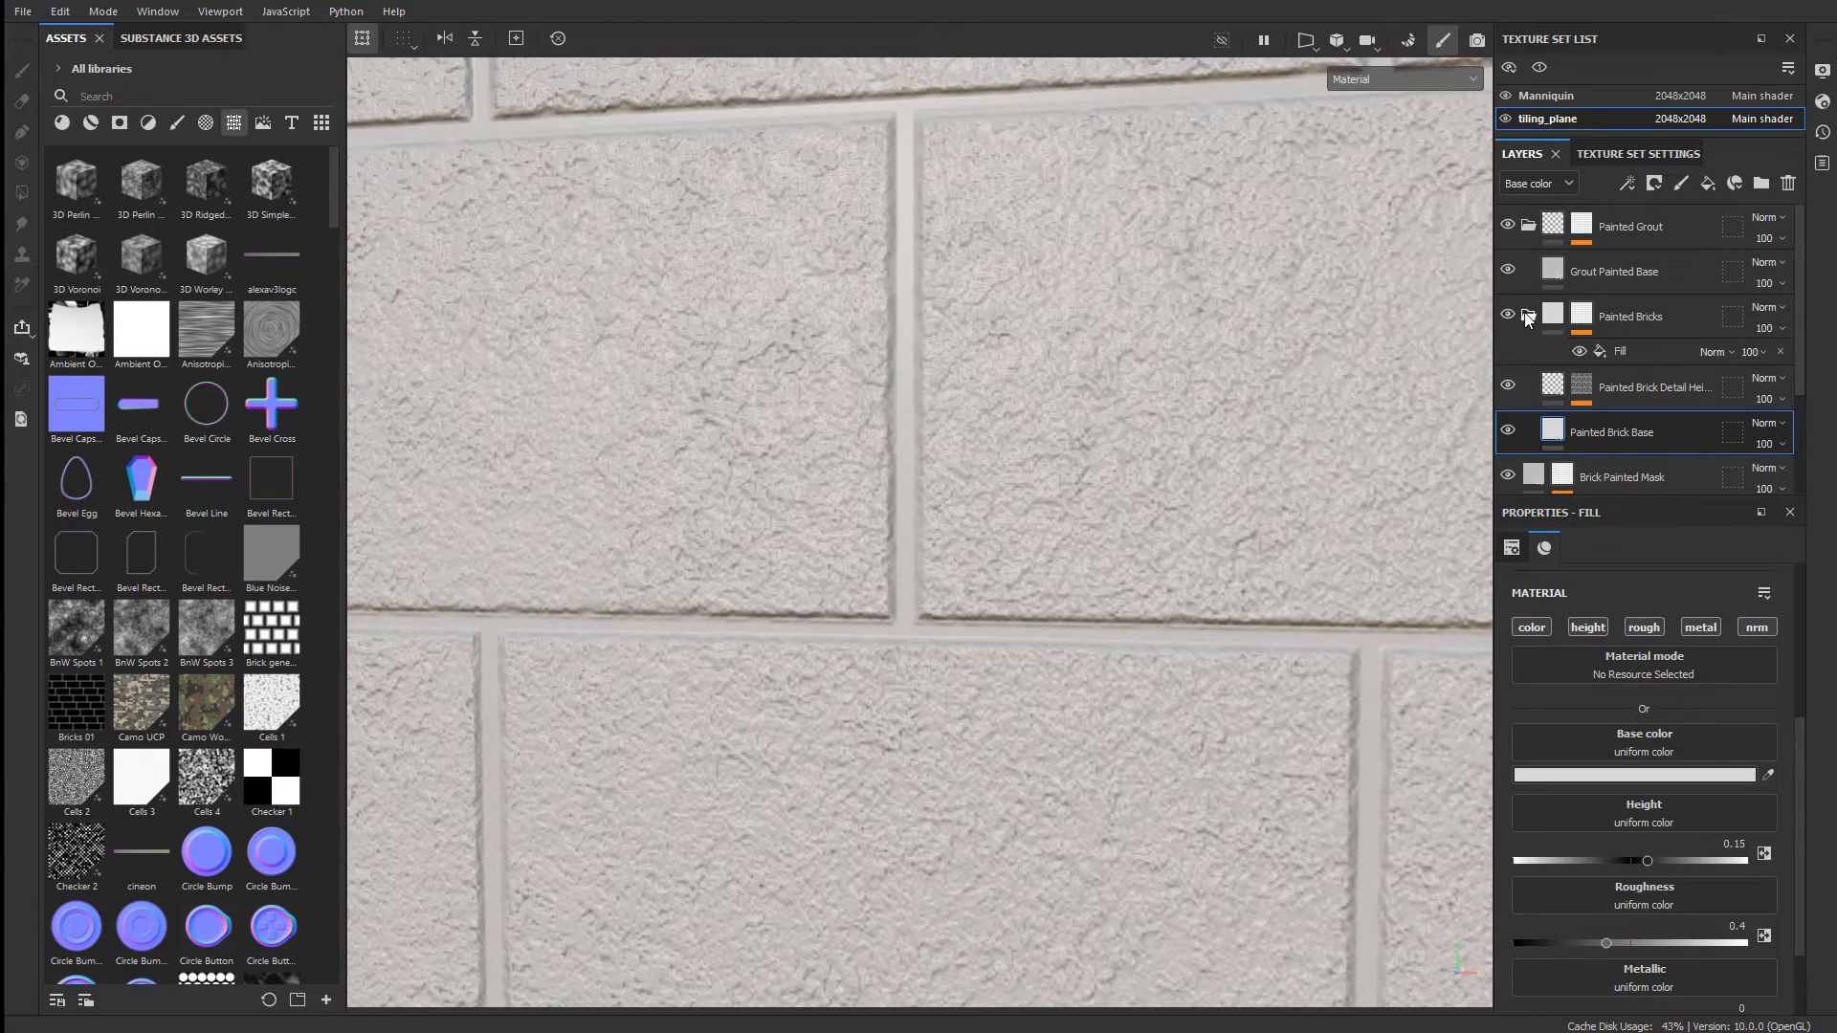
pyautogui.click(1527, 318)
# - Apply the saved C6C6C6 swatch as the Grout Painted Base layer's base color and darken it slightly to C2C2C2
pyautogui.click(1590, 278)
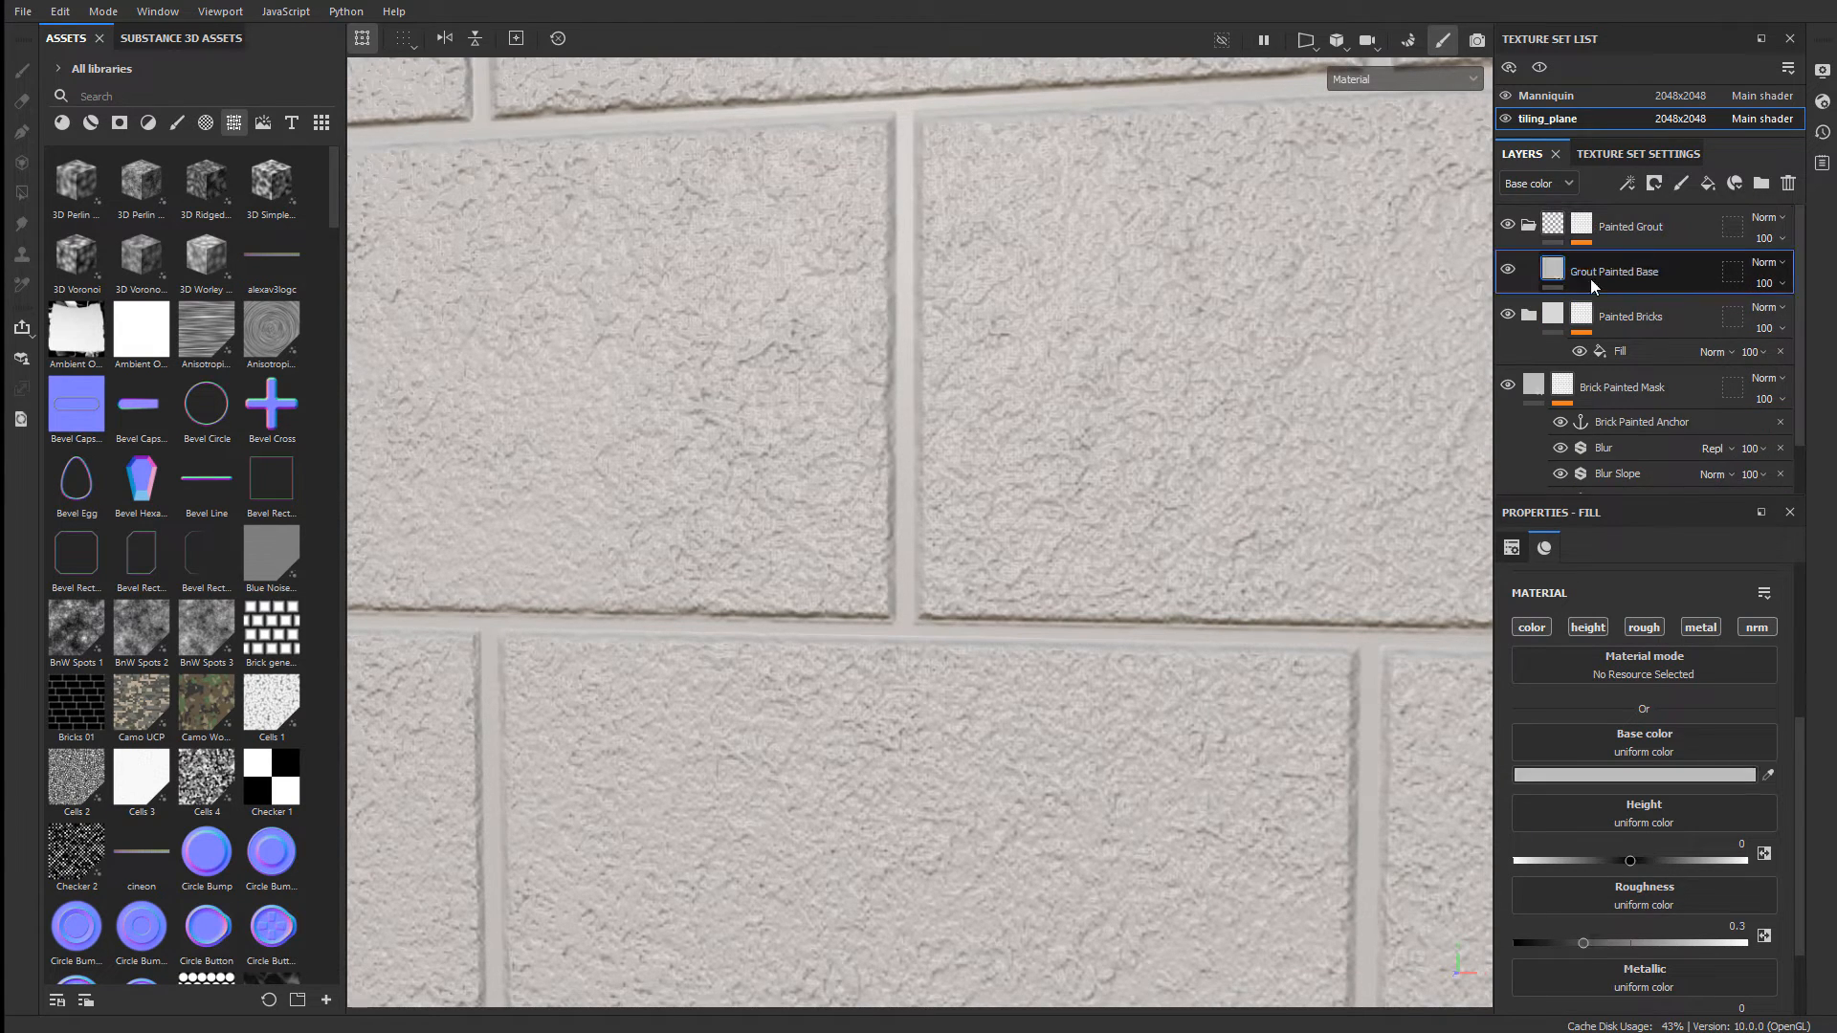
pyautogui.click(1640, 775)
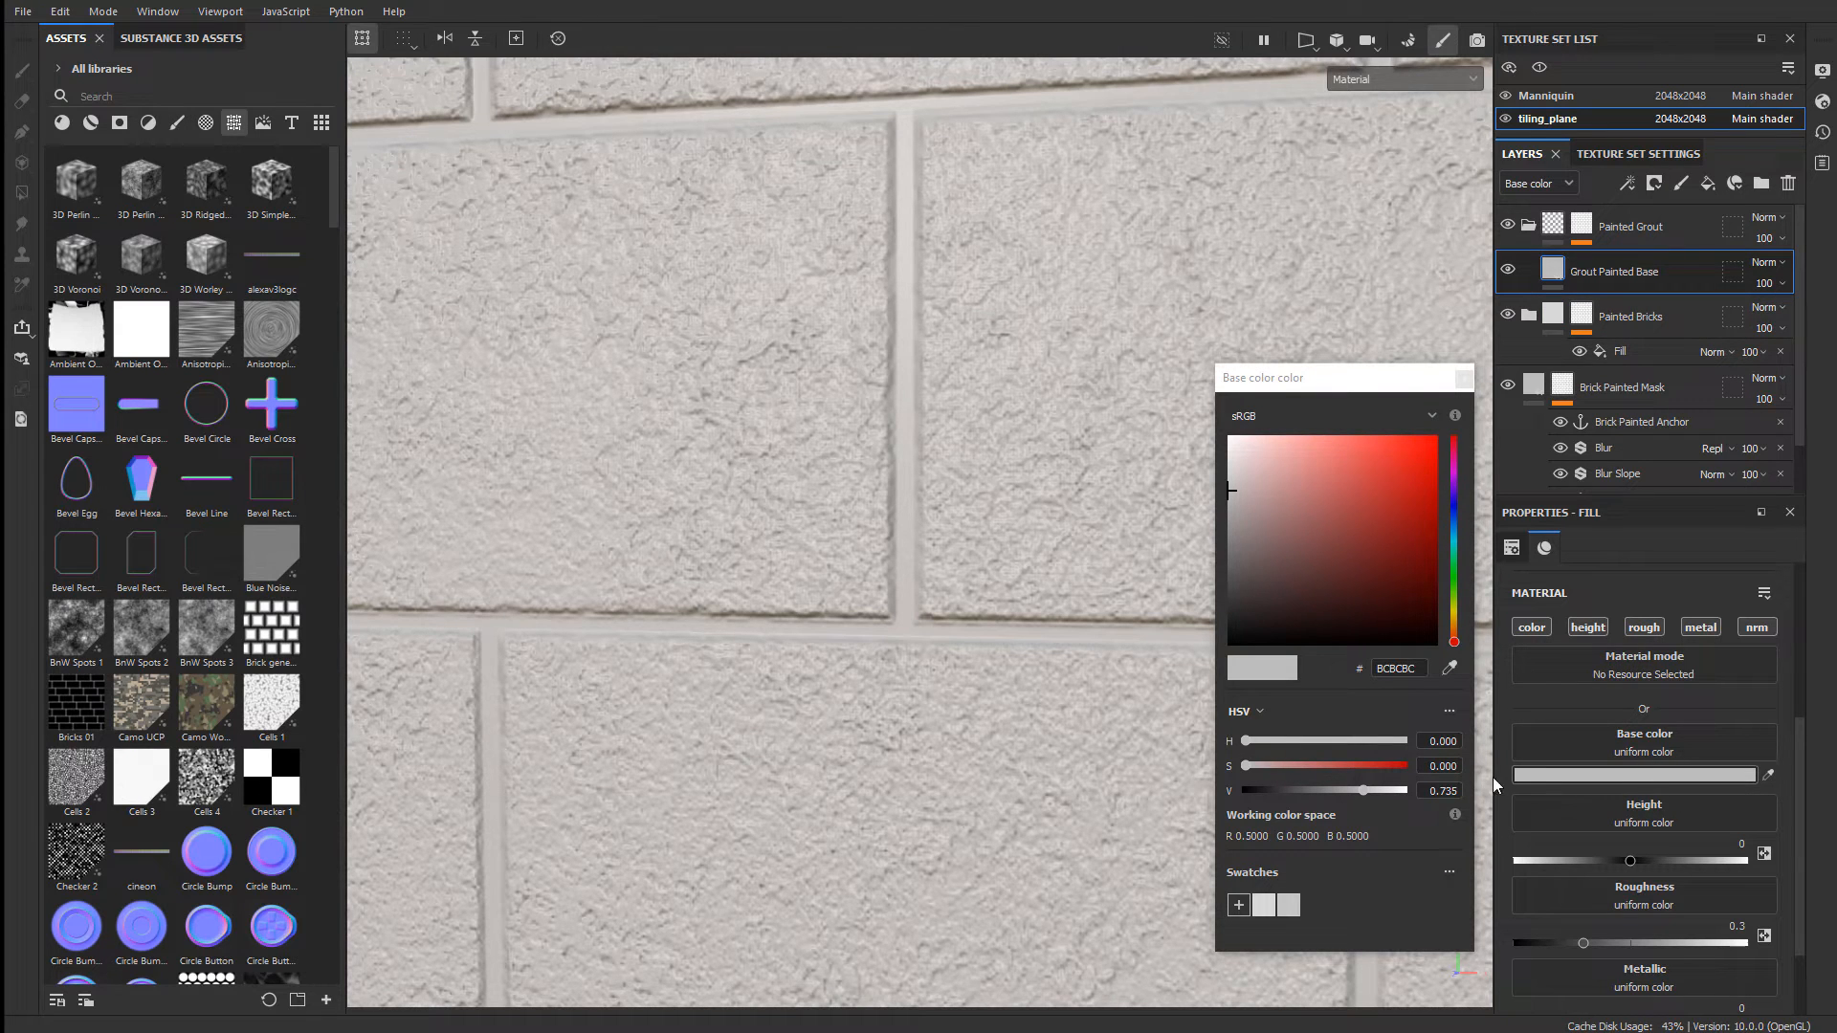
pyautogui.click(1294, 906)
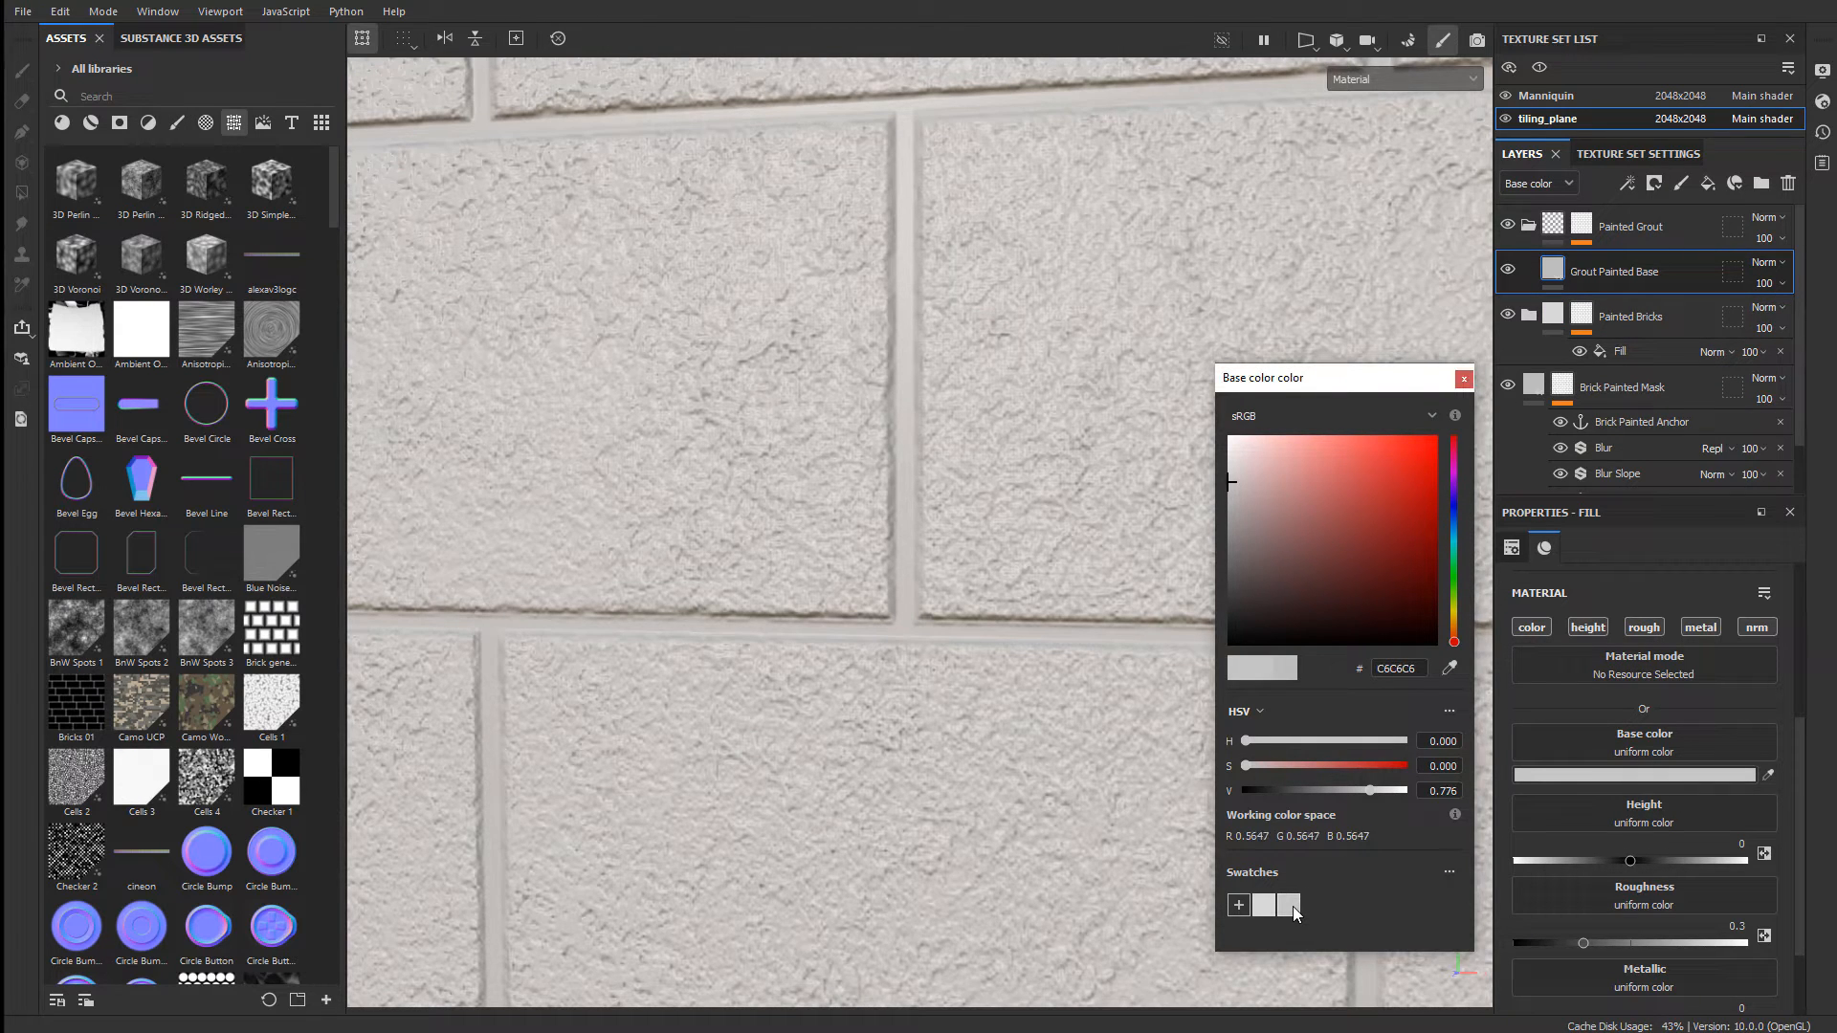
pyautogui.moveTo(1231, 481); pyautogui.dragTo(1229, 486)
pyautogui.click(1464, 380)
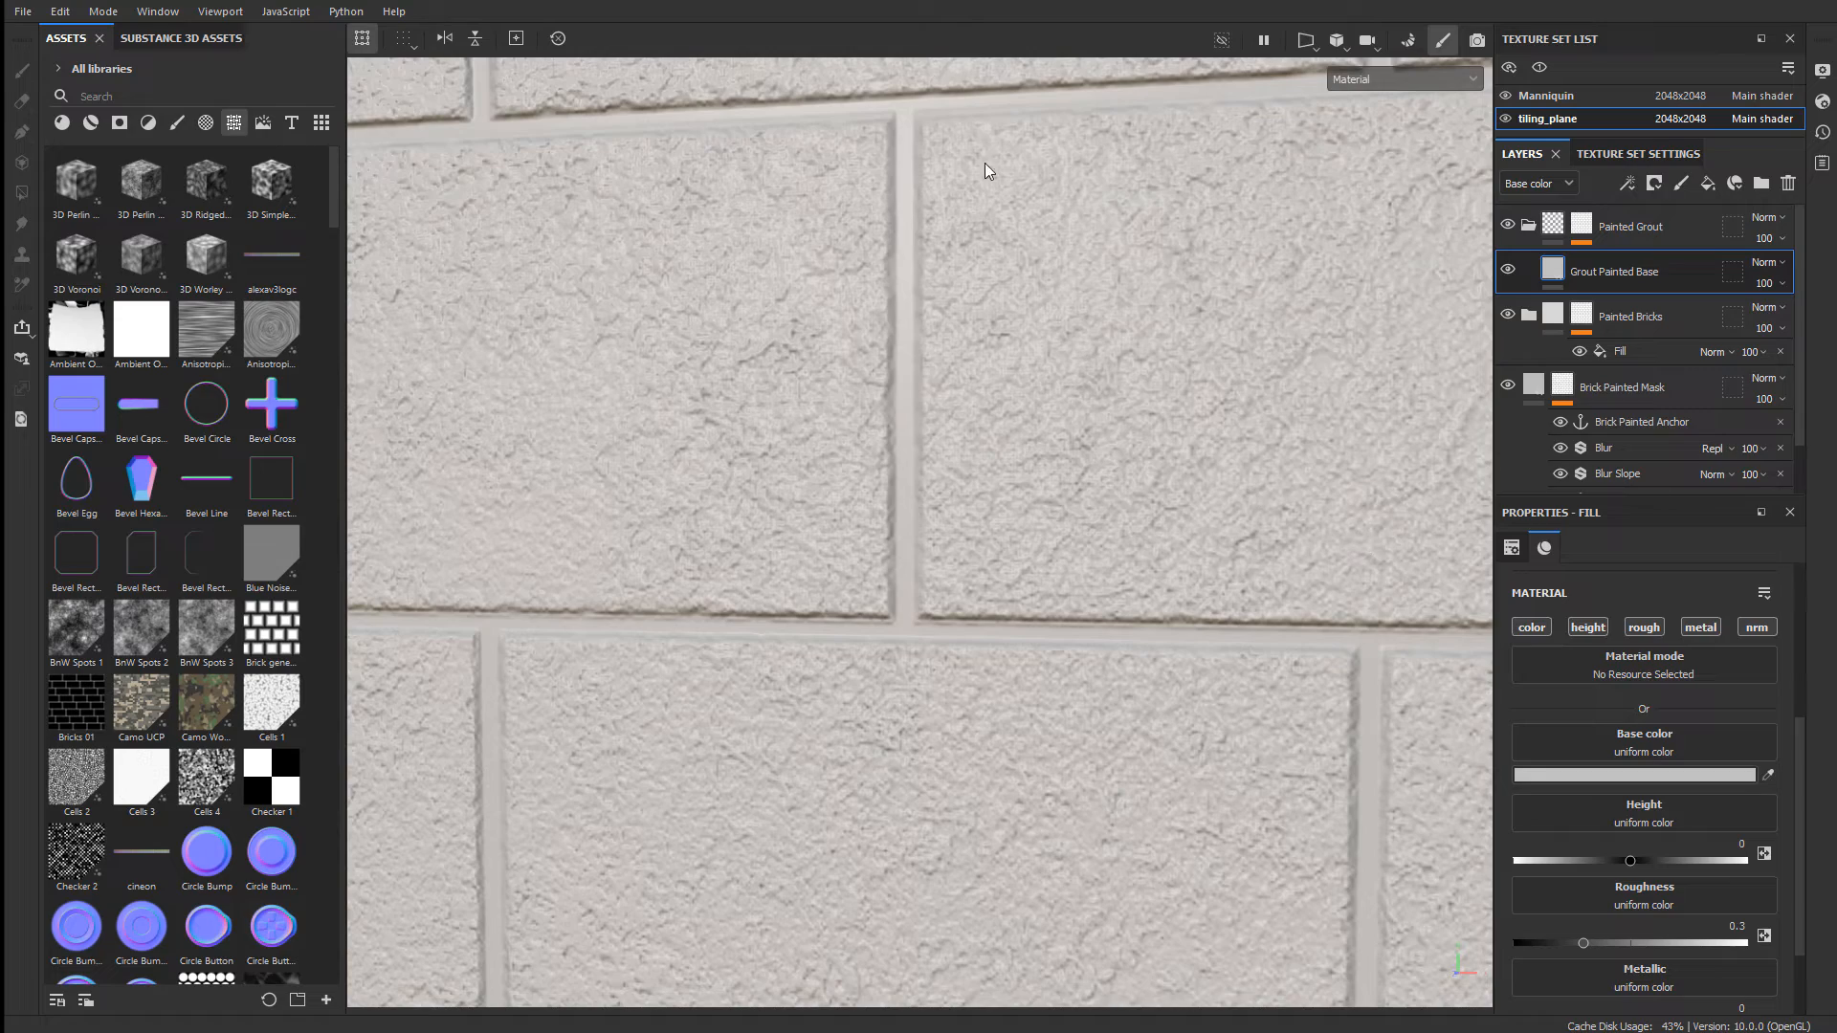
# - Darken the Grout Painted Base layer's base color to 6D6D6D to check which areas the folder mask covers
pyautogui.click(1610, 775)
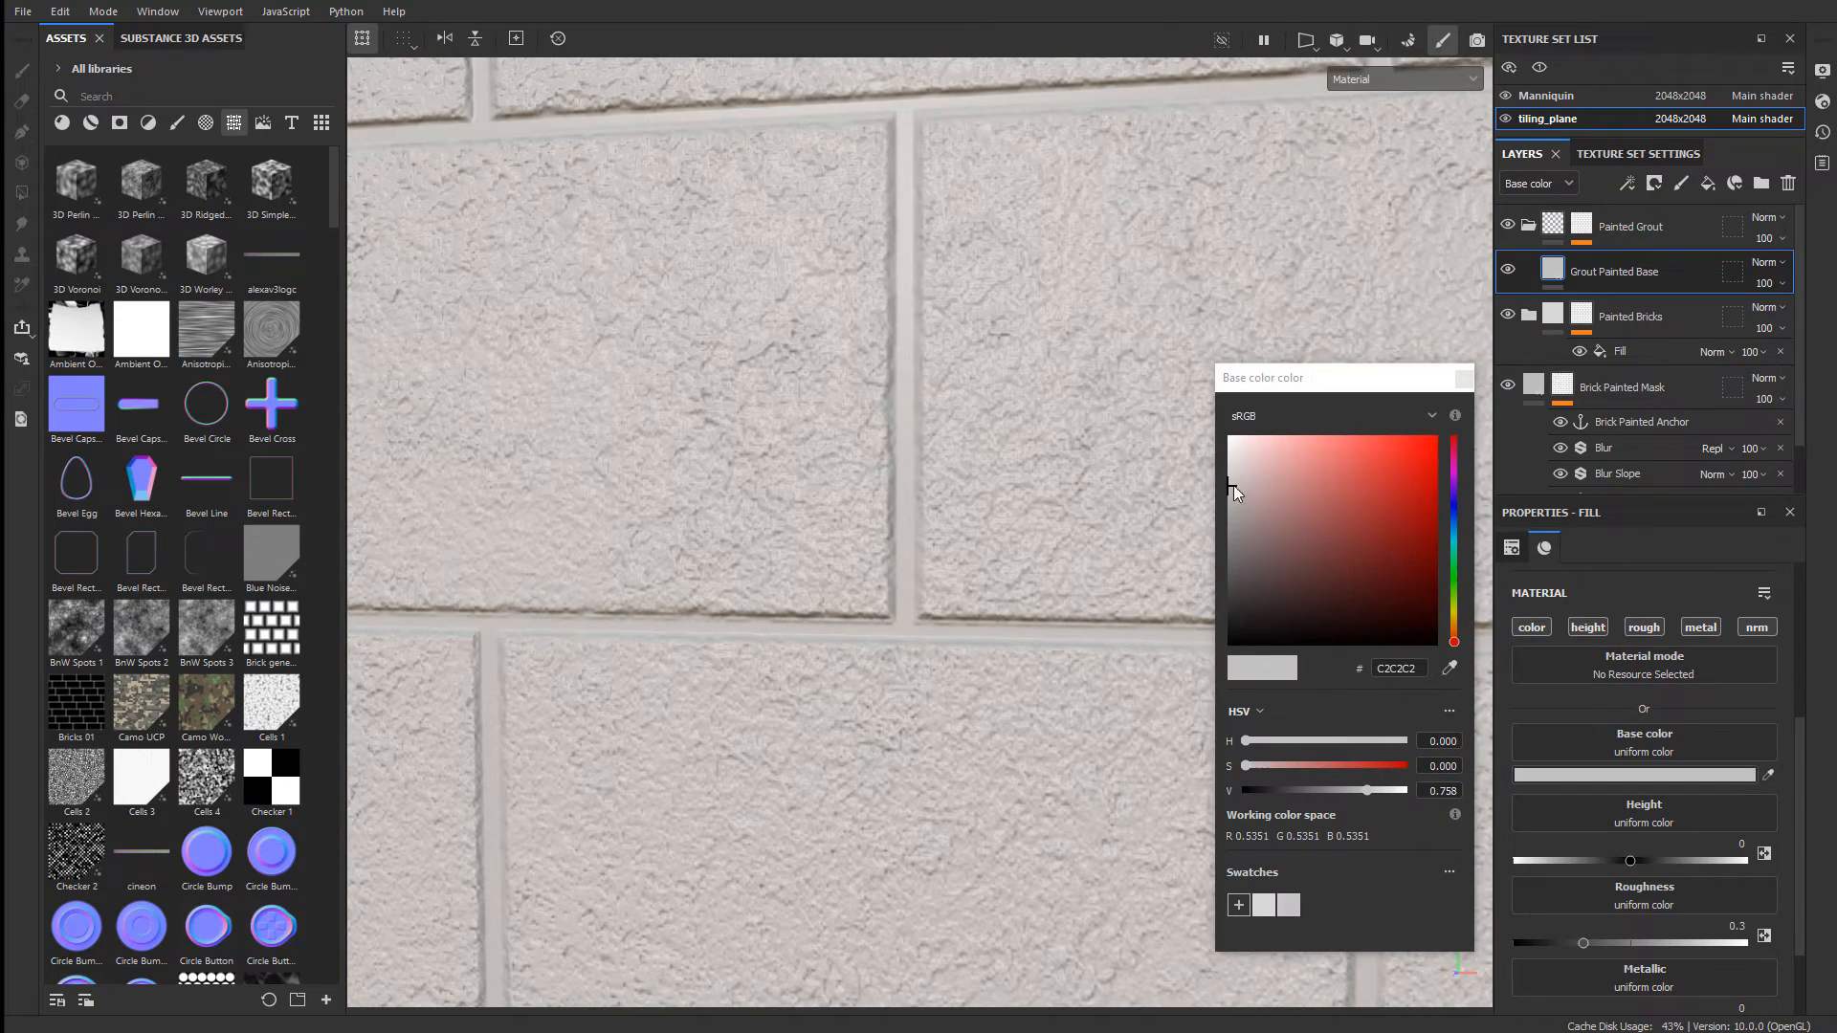
pyautogui.click(1235, 490)
pyautogui.moveTo(1235, 517); pyautogui.dragTo(1215, 555)
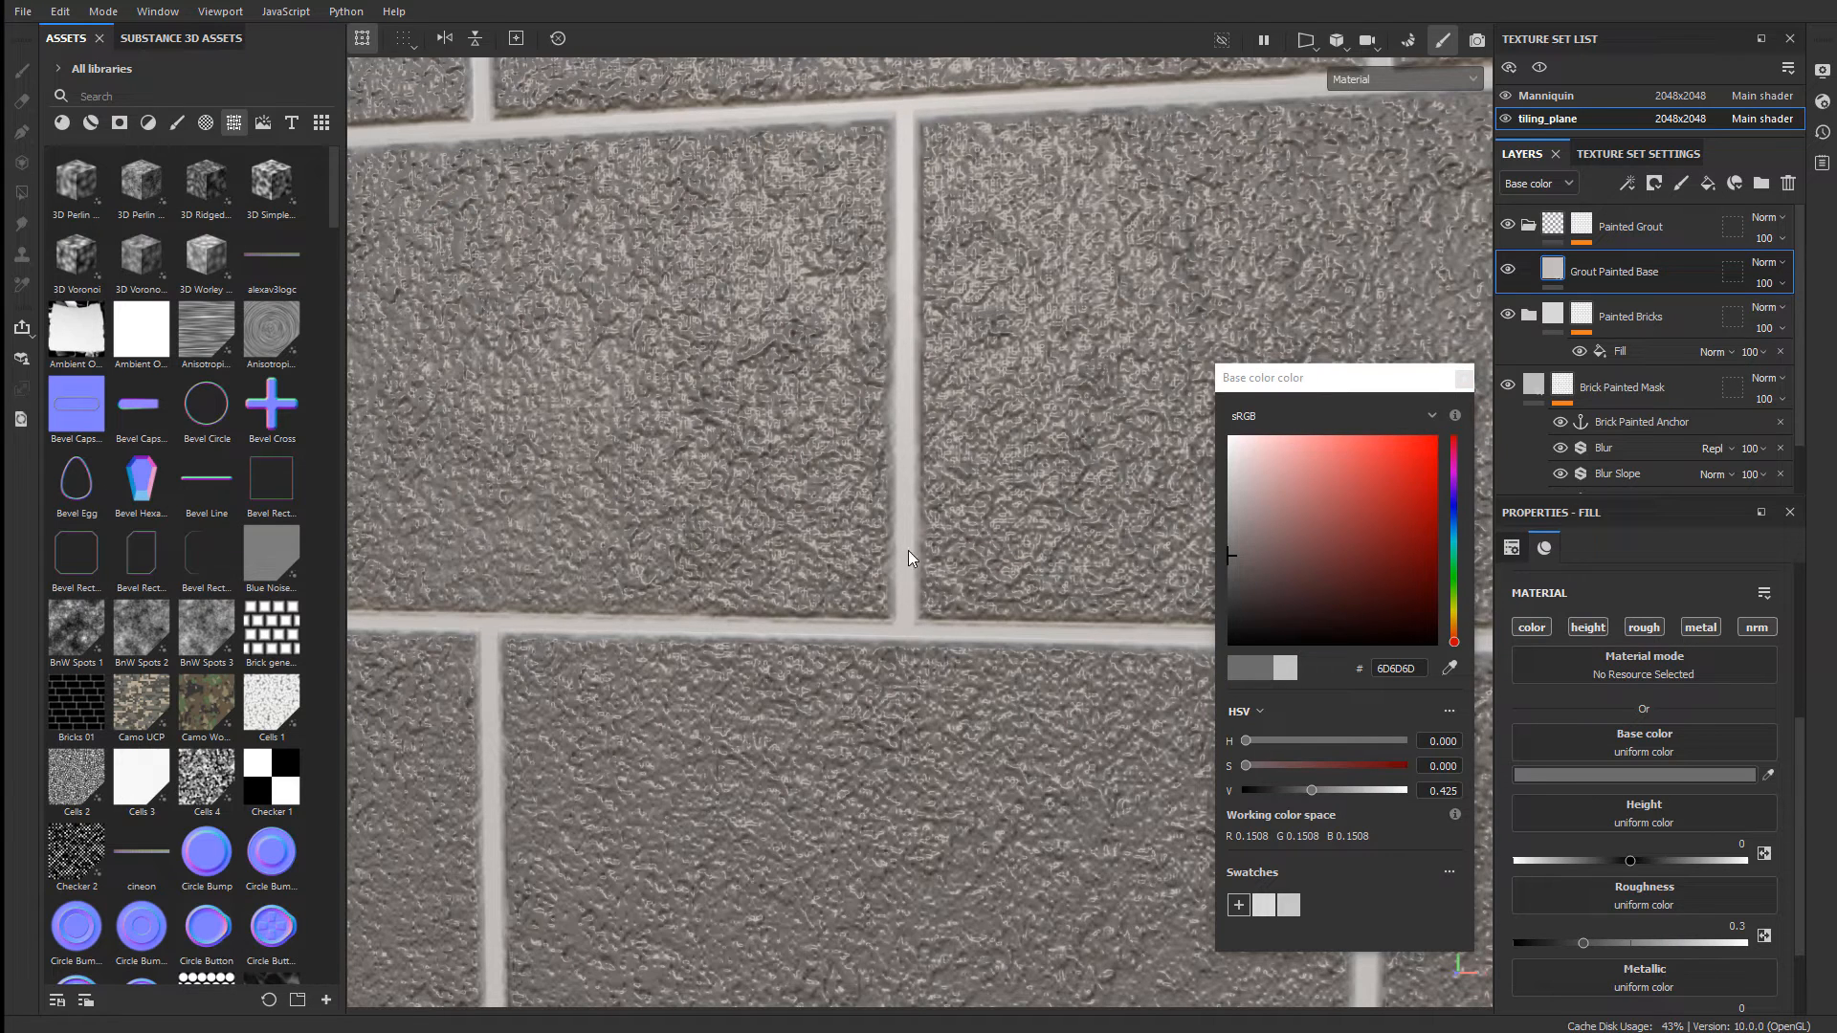
pyautogui.click(1463, 379)
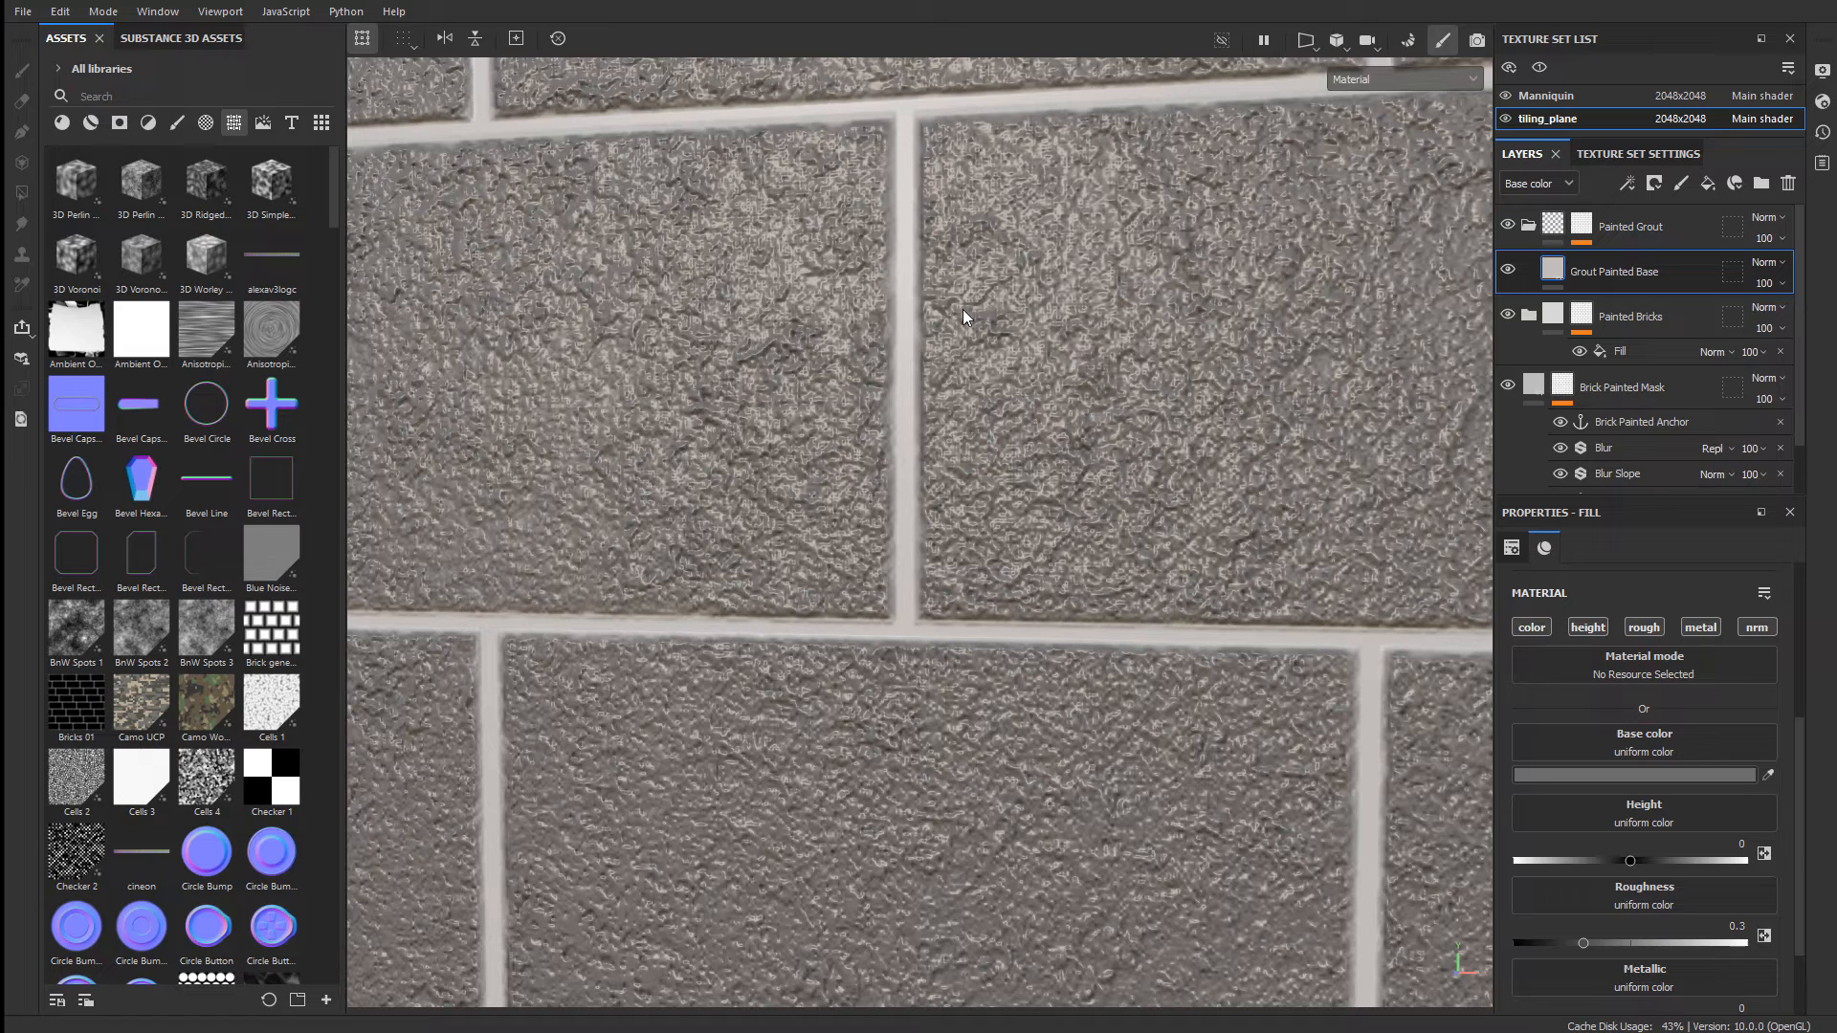
# - Invert the levels of the Brick Painted Anchor fill in the Painted Grout folder's mask
pyautogui.click(1584, 225)
pyautogui.click(1634, 262)
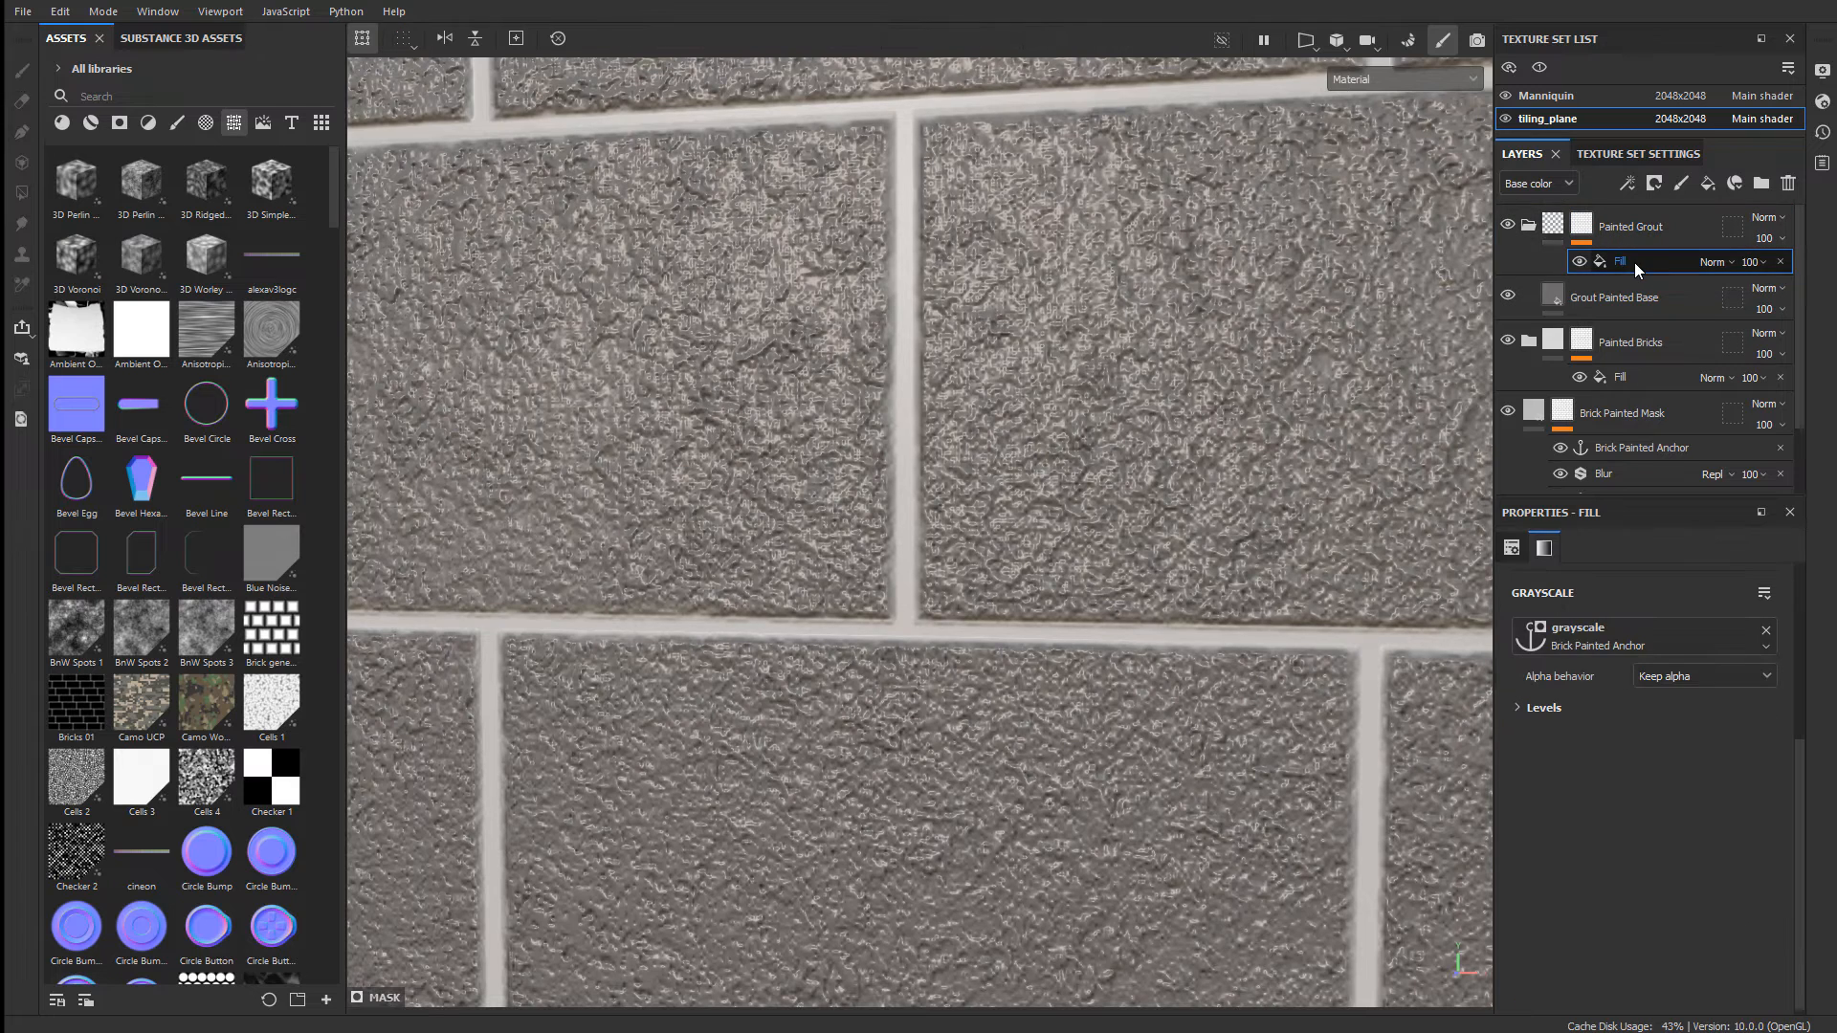
pyautogui.click(1518, 708)
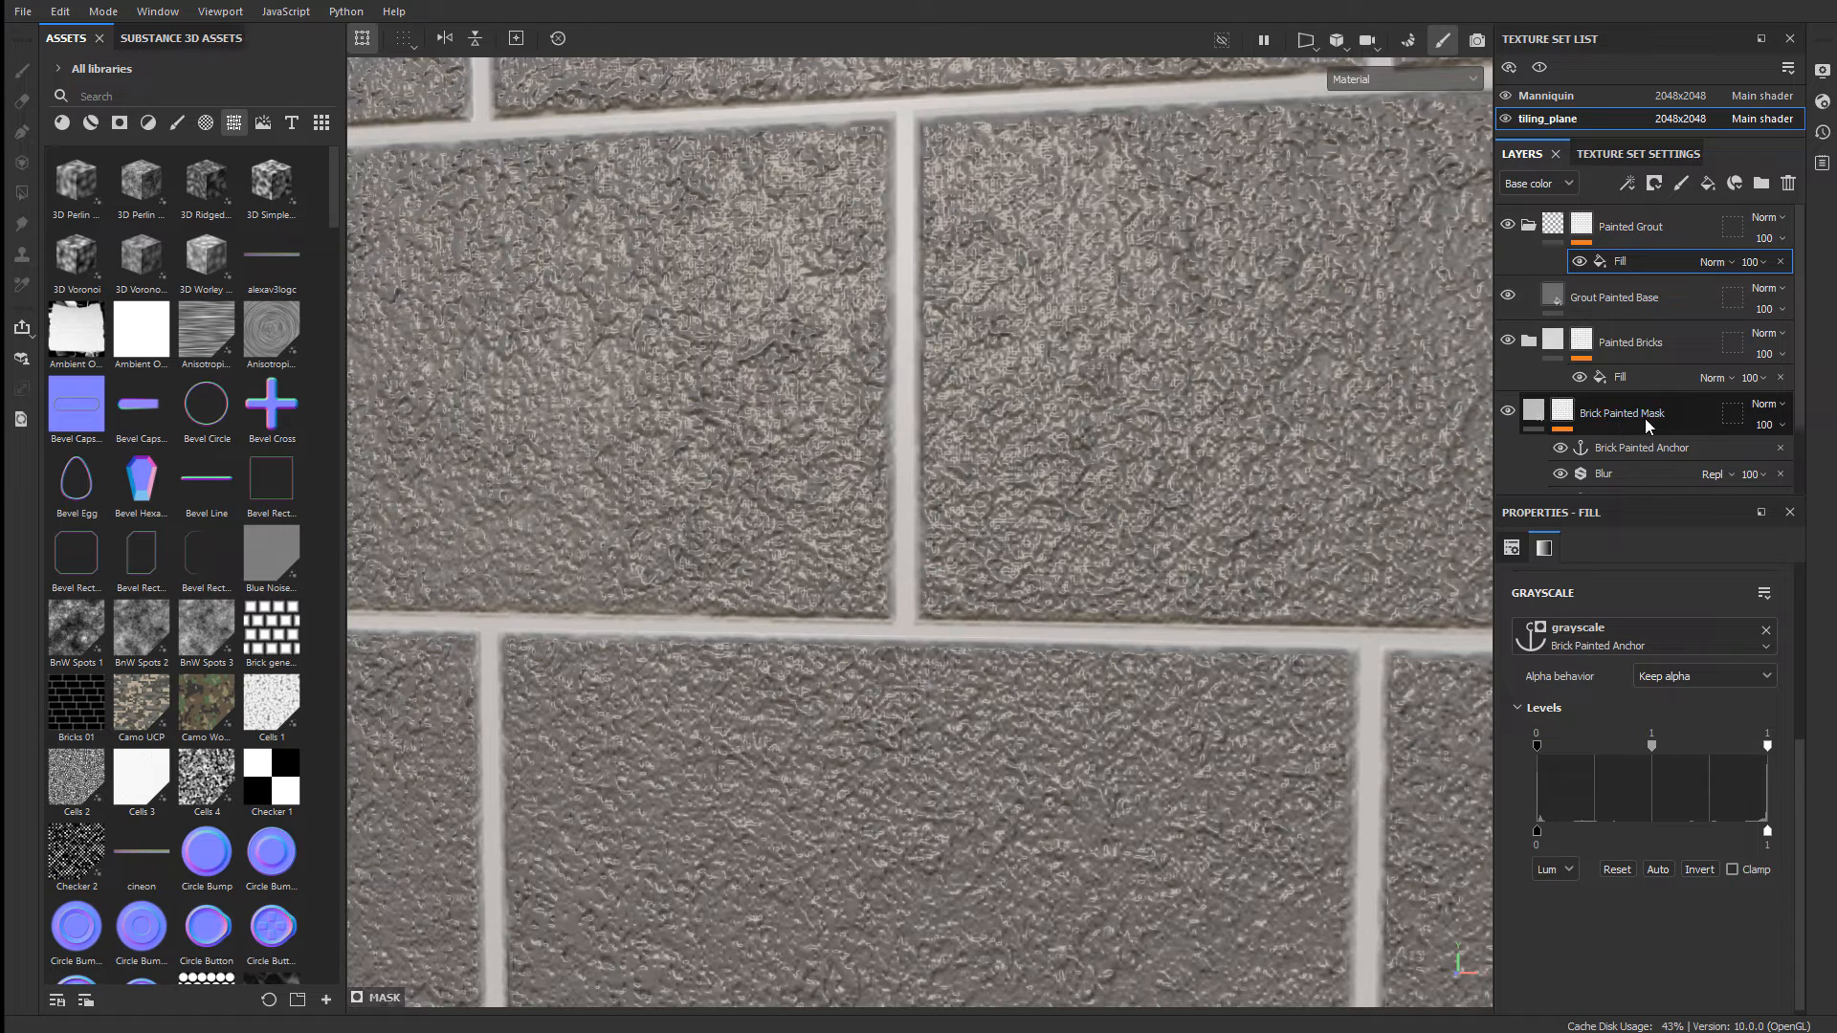
pyautogui.click(1698, 870)
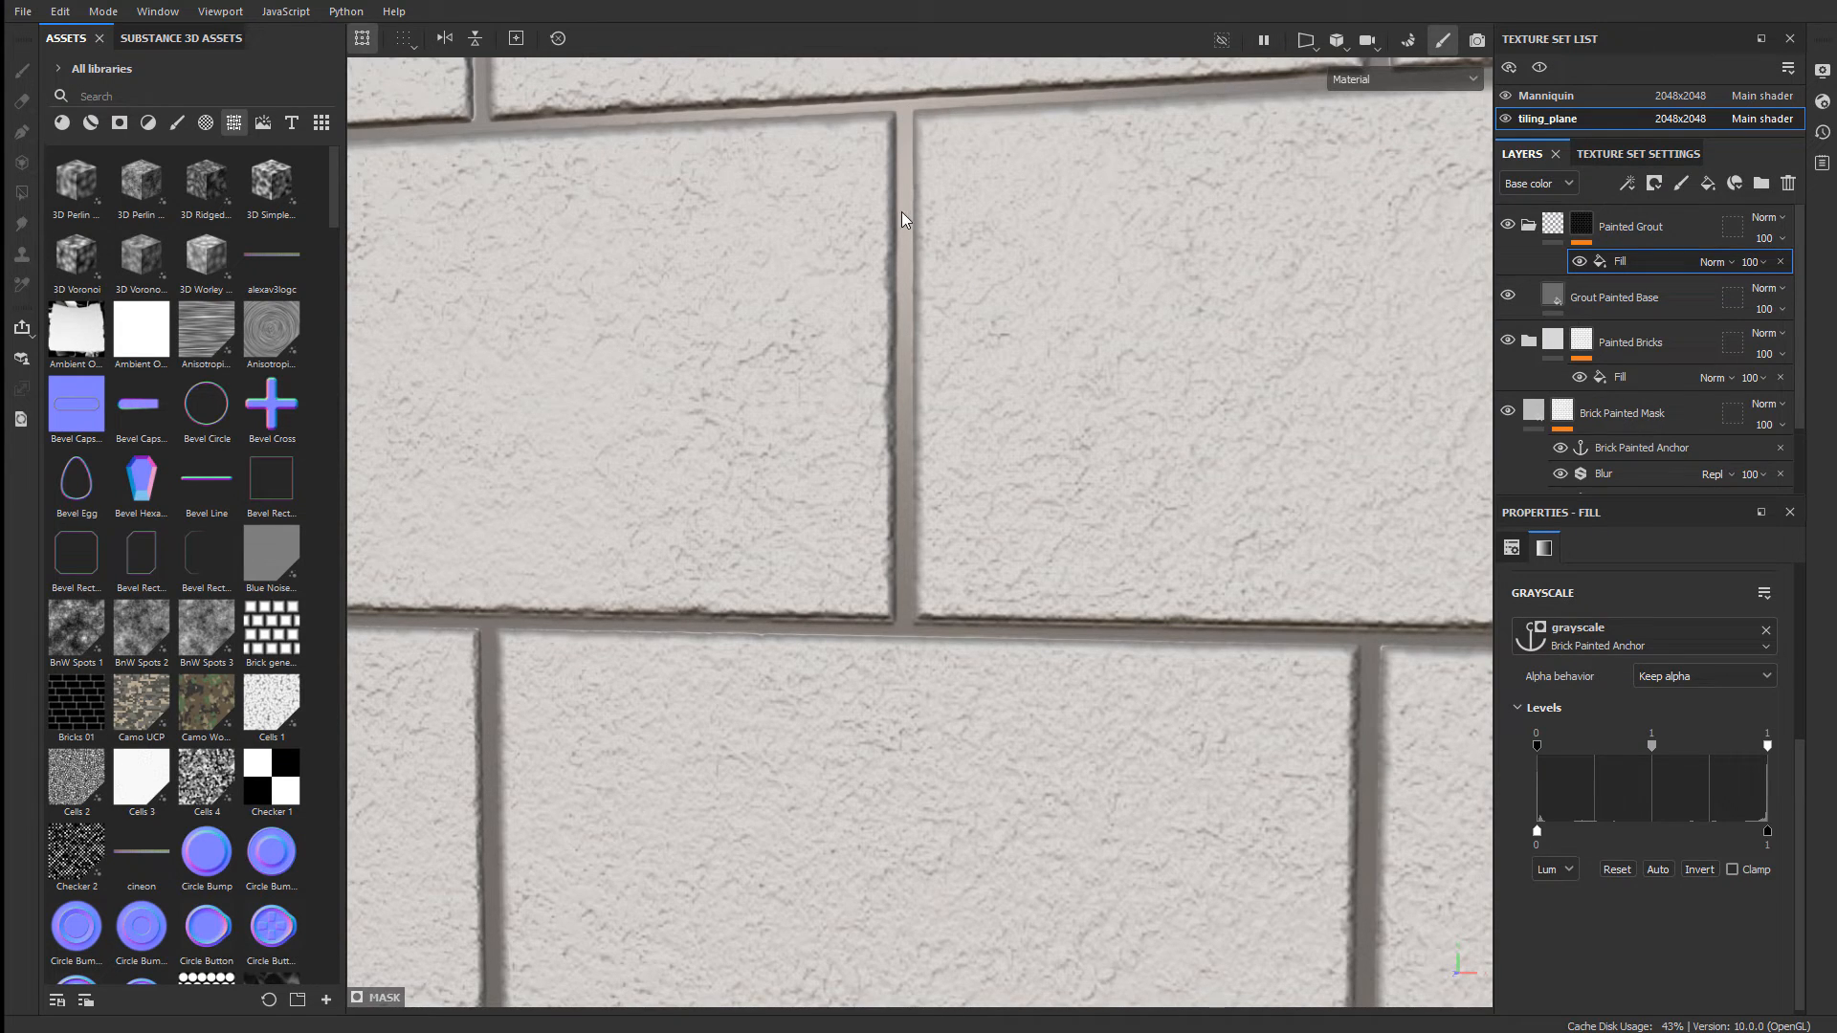
# - Set the Grout Painted Base layer's base color to B4B4B4, starting from a saved light grey swatch
pyautogui.click(1549, 297)
pyautogui.click(1649, 773)
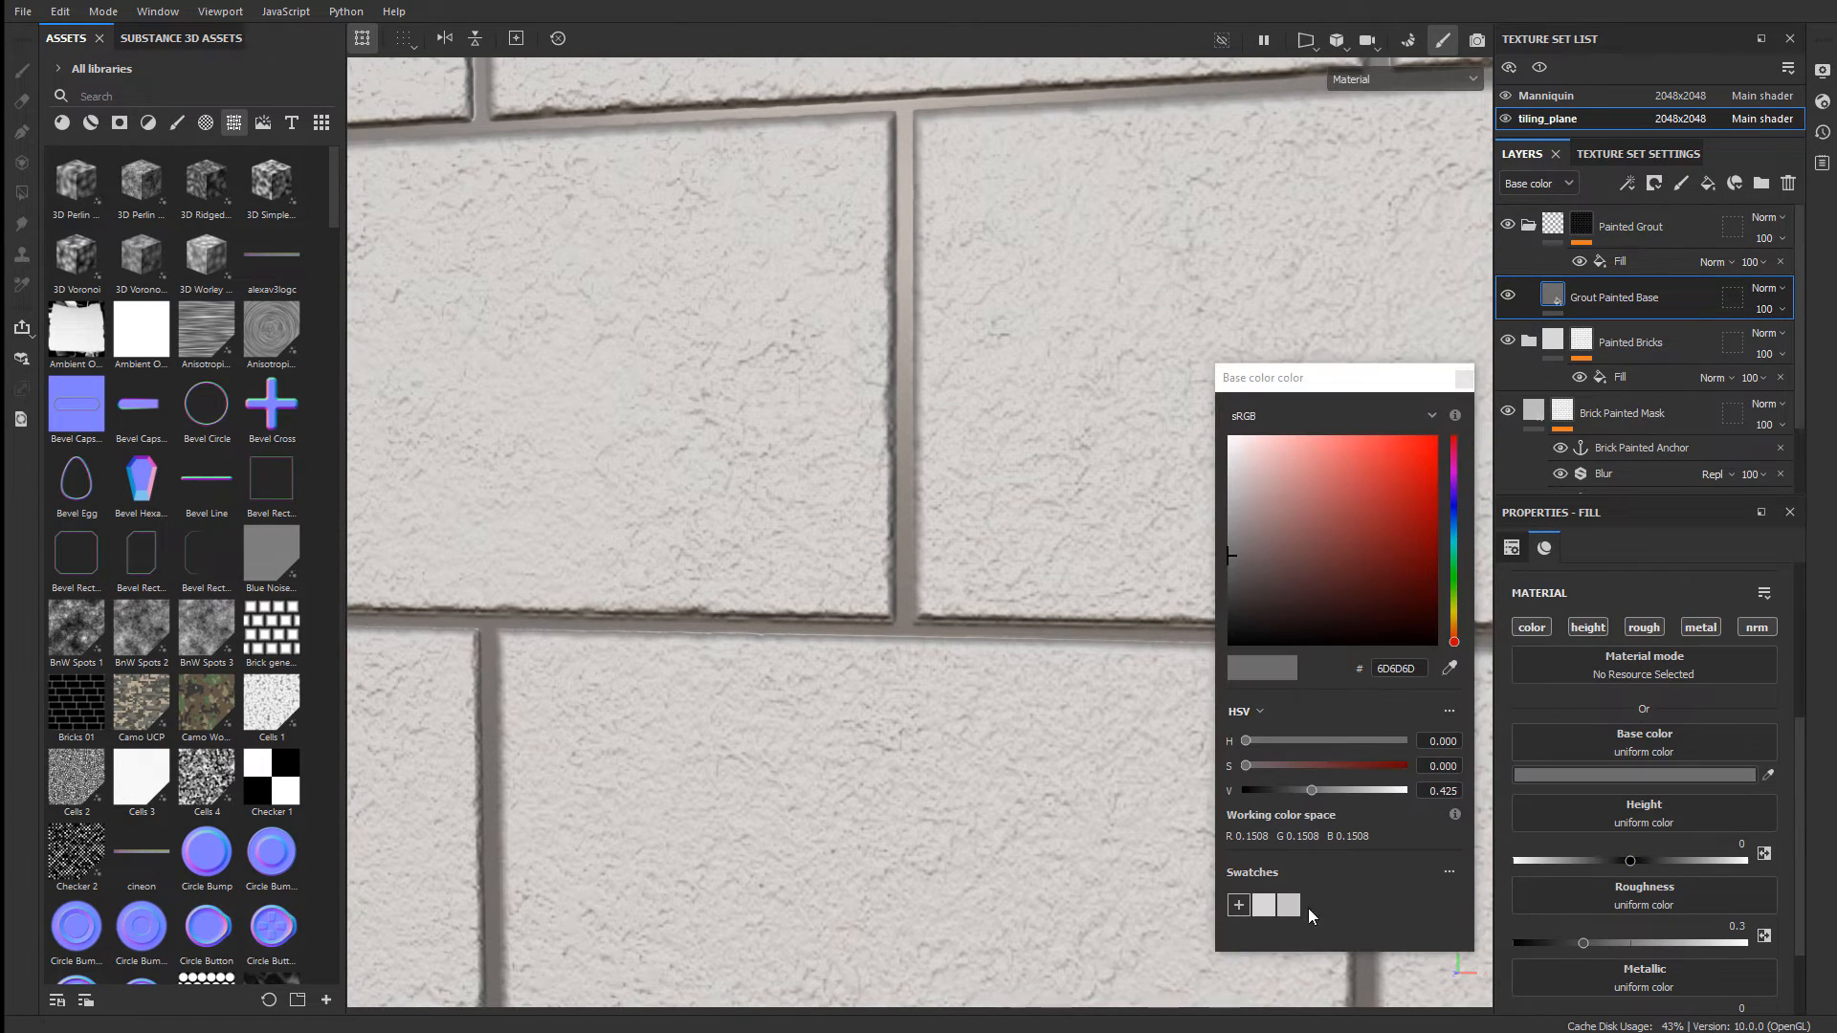
pyautogui.click(1263, 905)
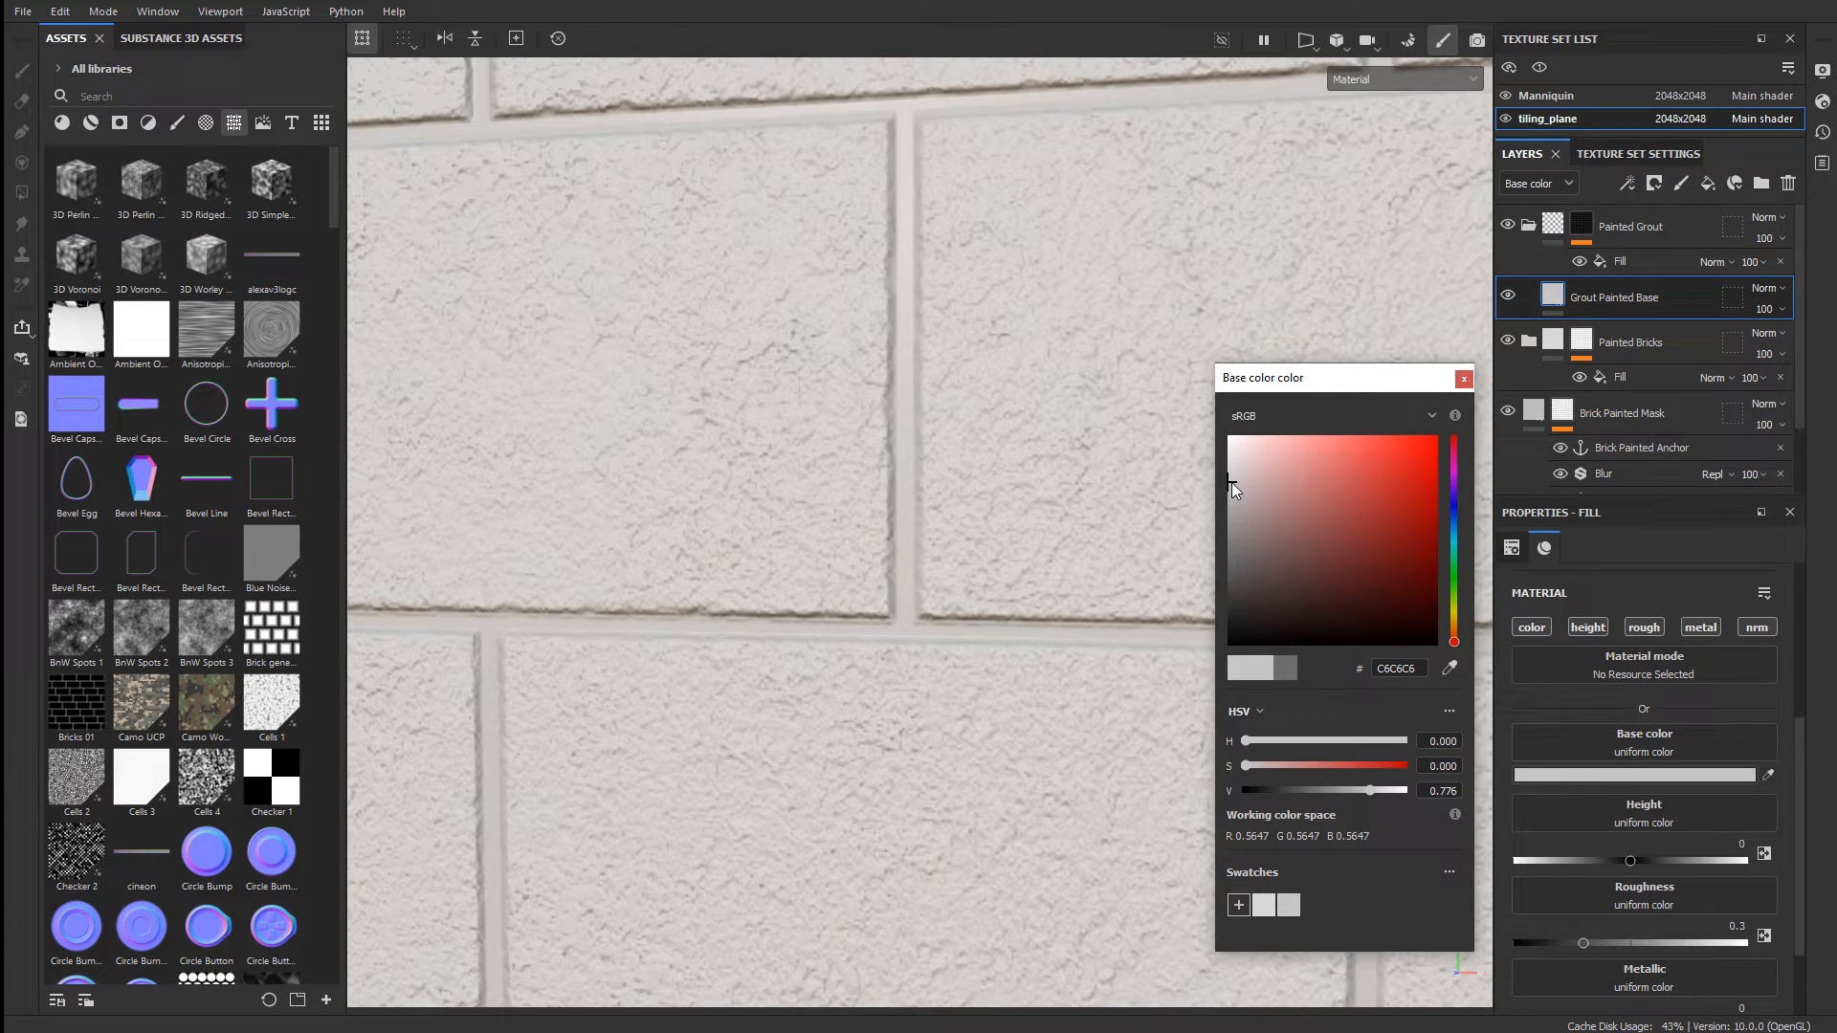
pyautogui.moveTo(1229, 486); pyautogui.dragTo(1227, 497)
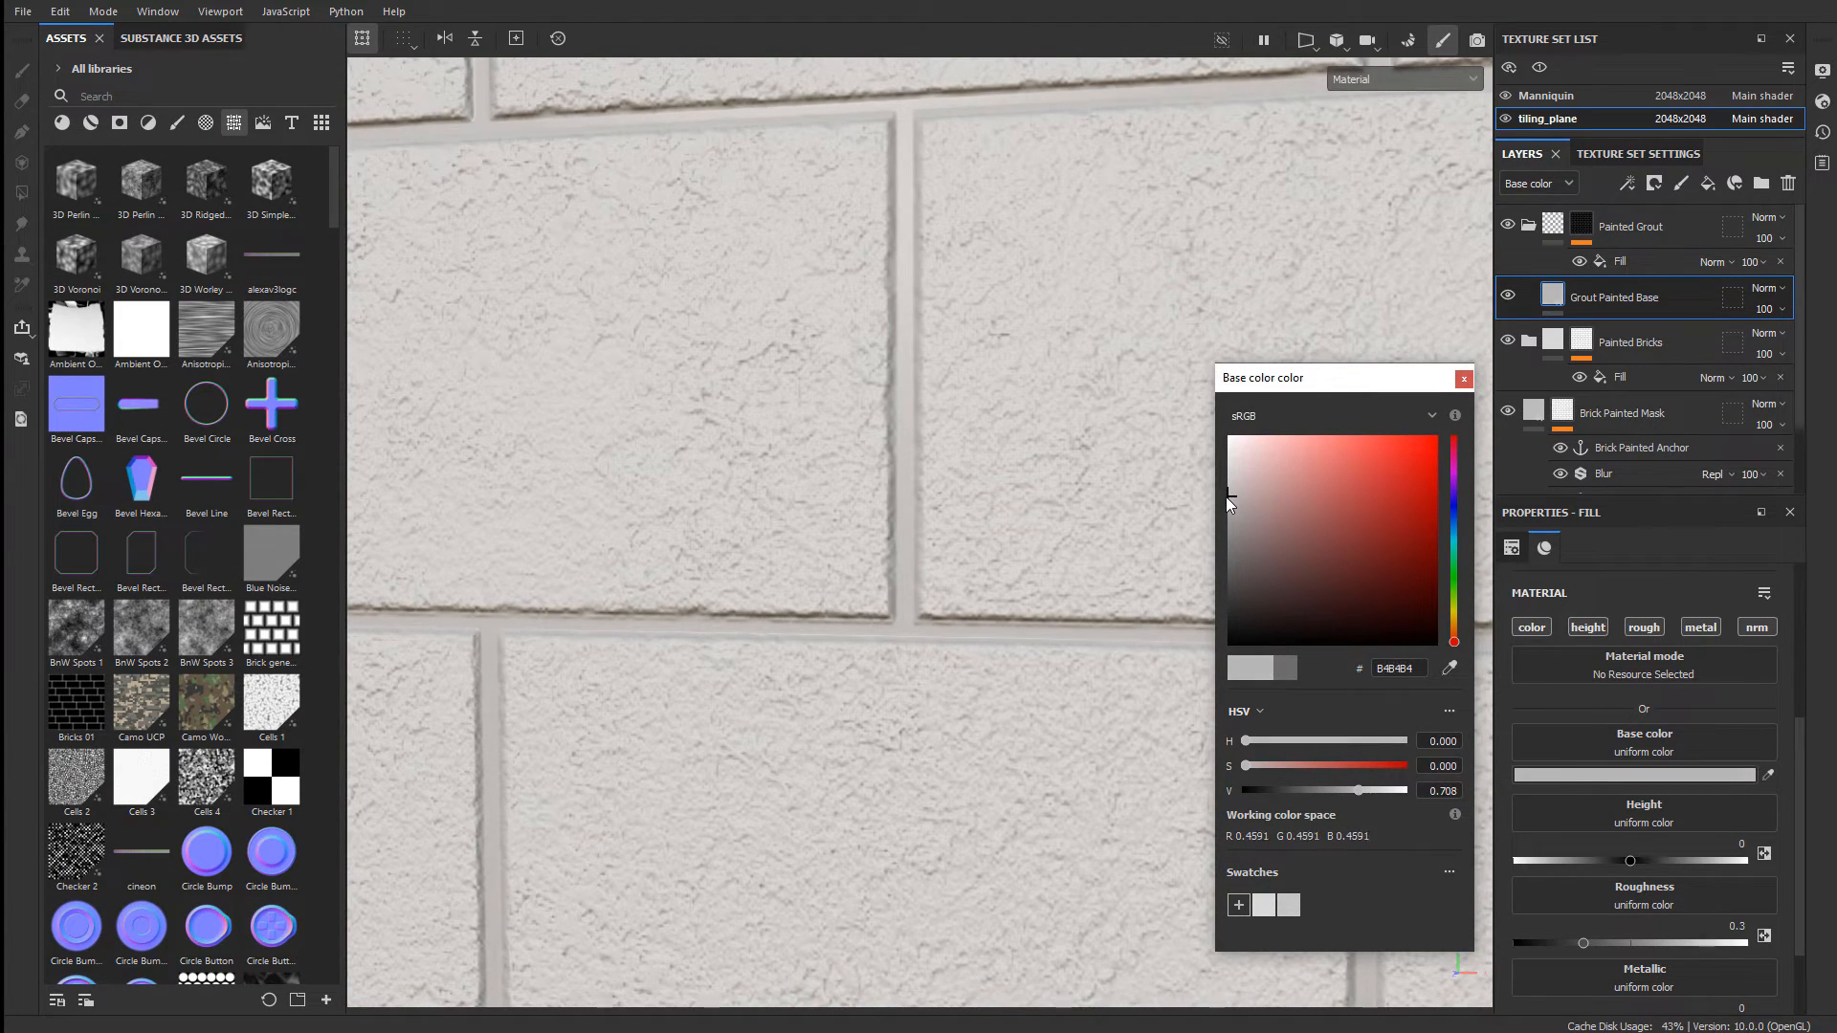
pyautogui.click(1466, 380)
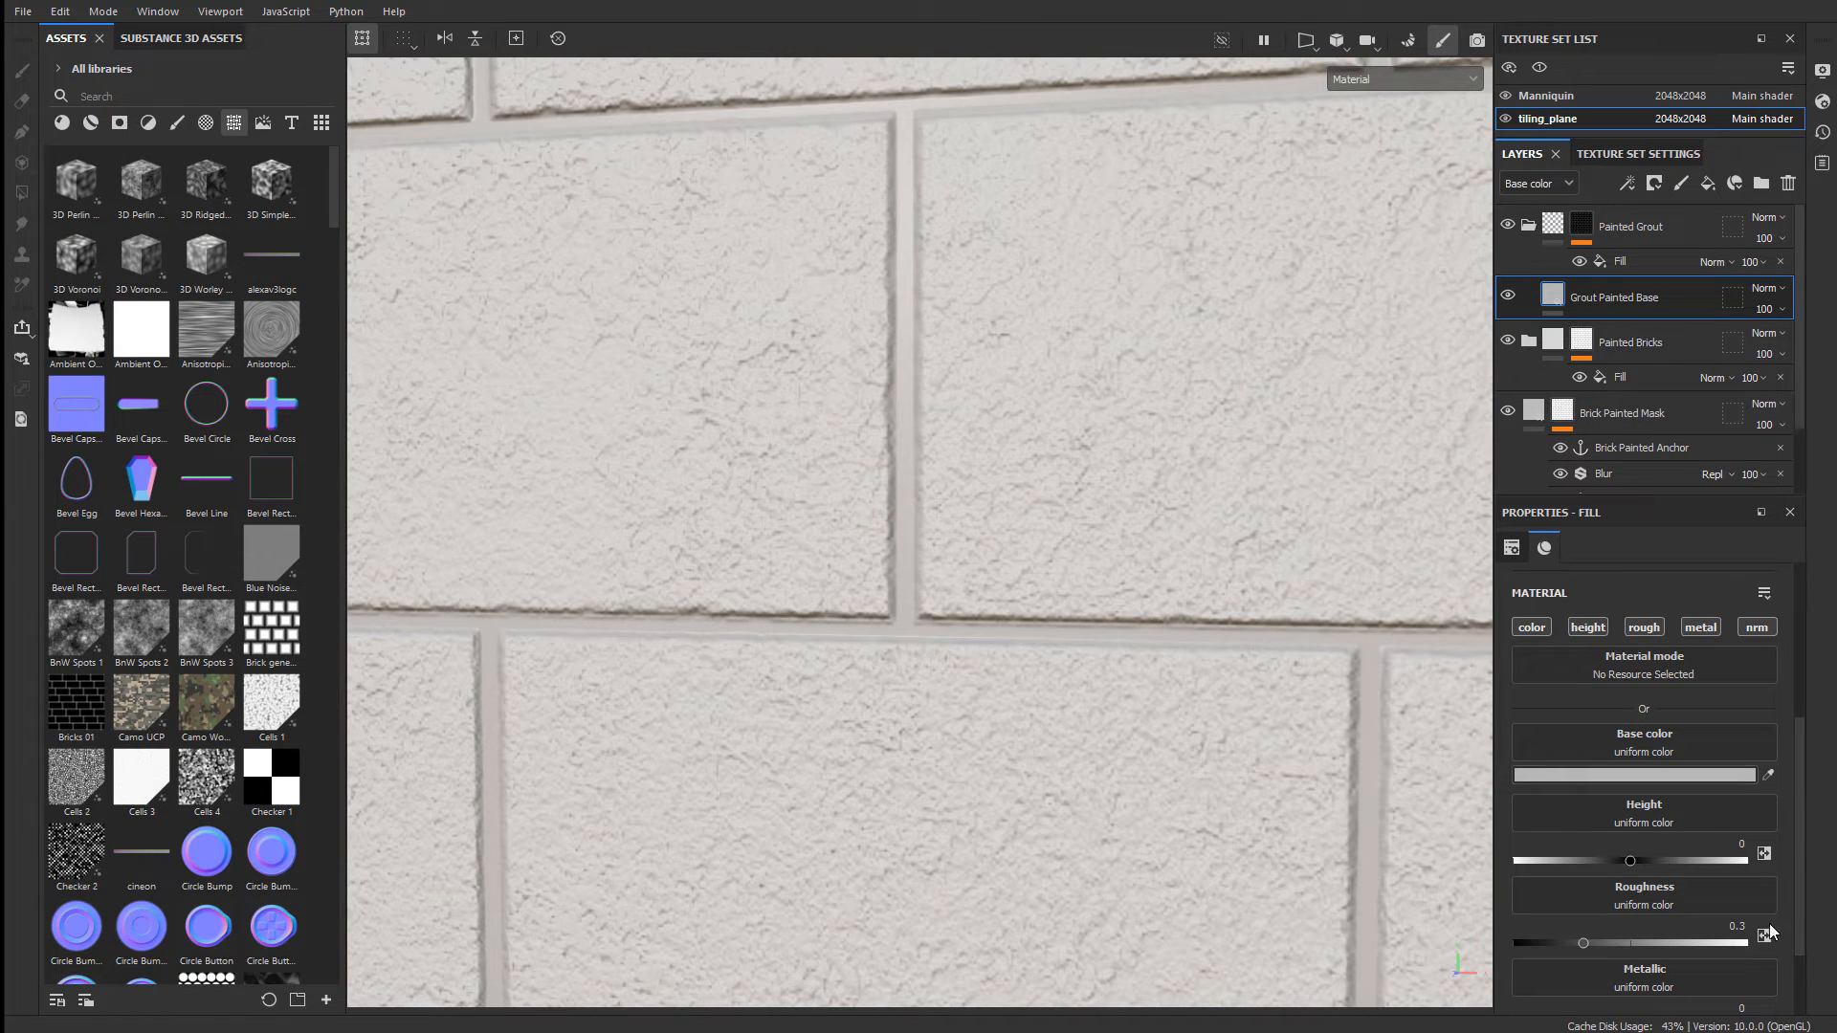
# - Set the Grout Painted Base layer's roughness to 0.4
pyautogui.click(1737, 926)
pyautogui.write('0.4')
pyautogui.press('Return')
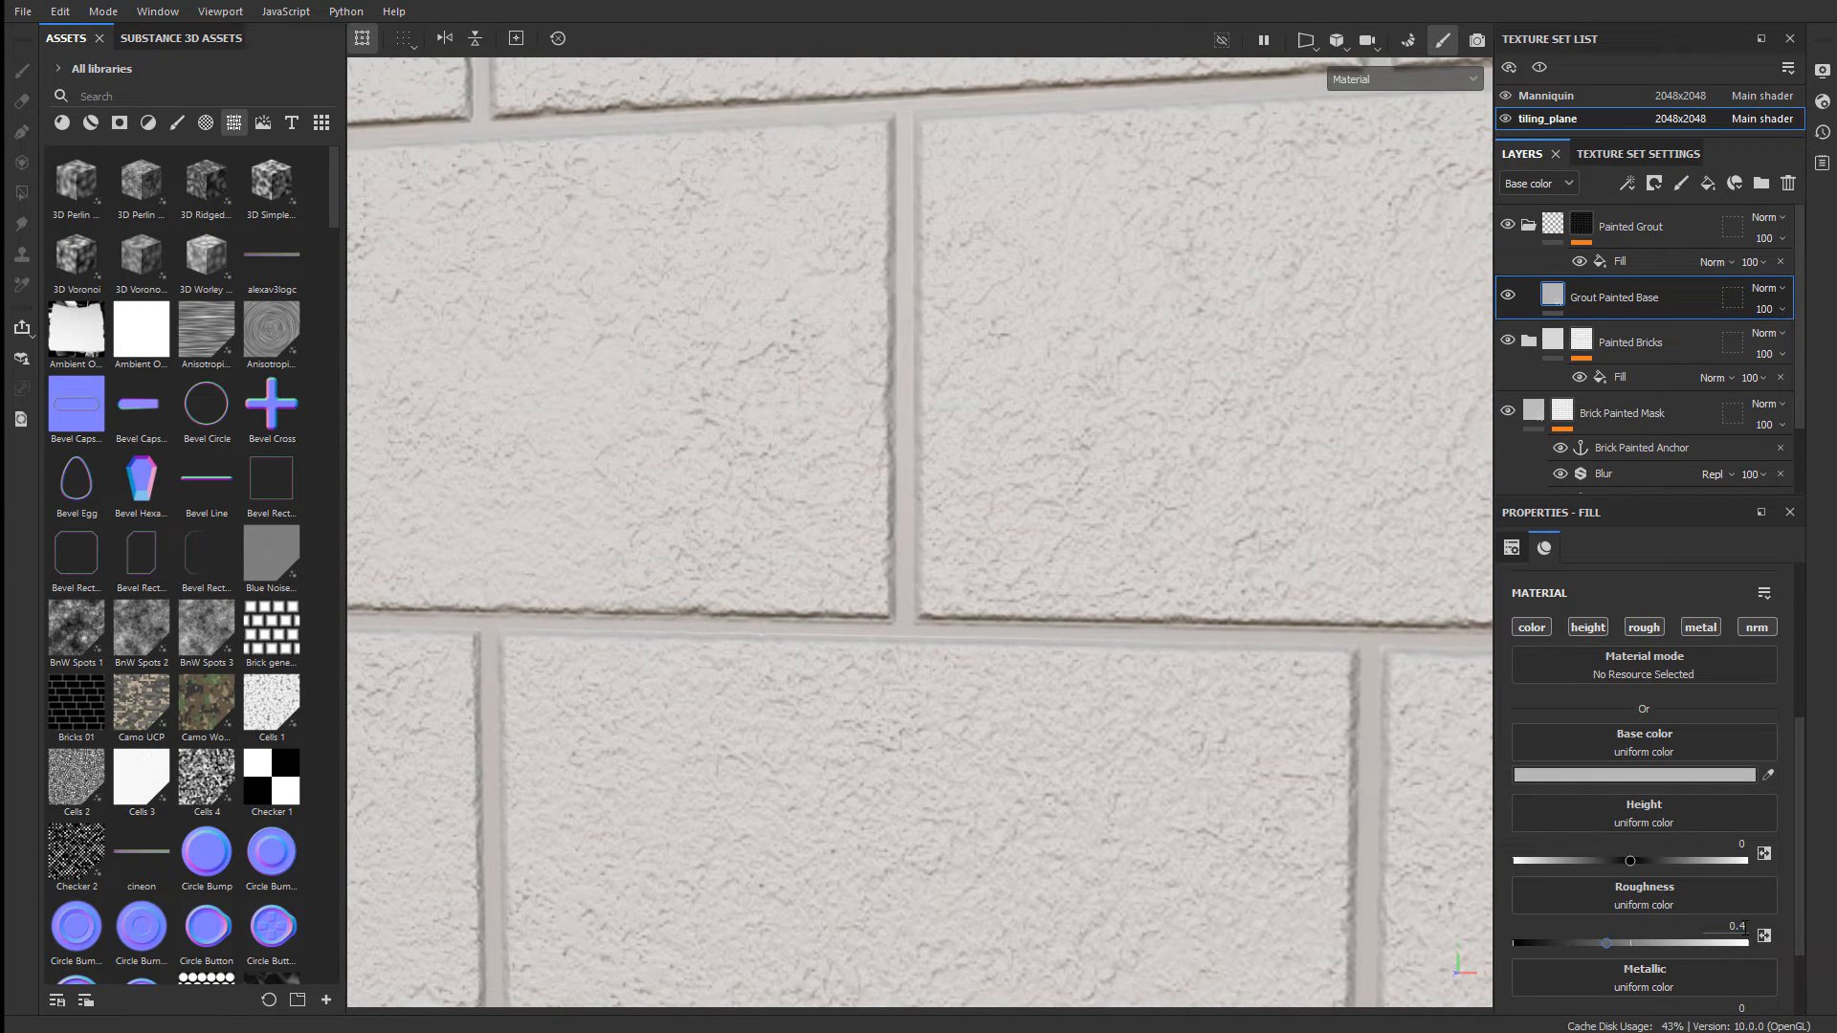
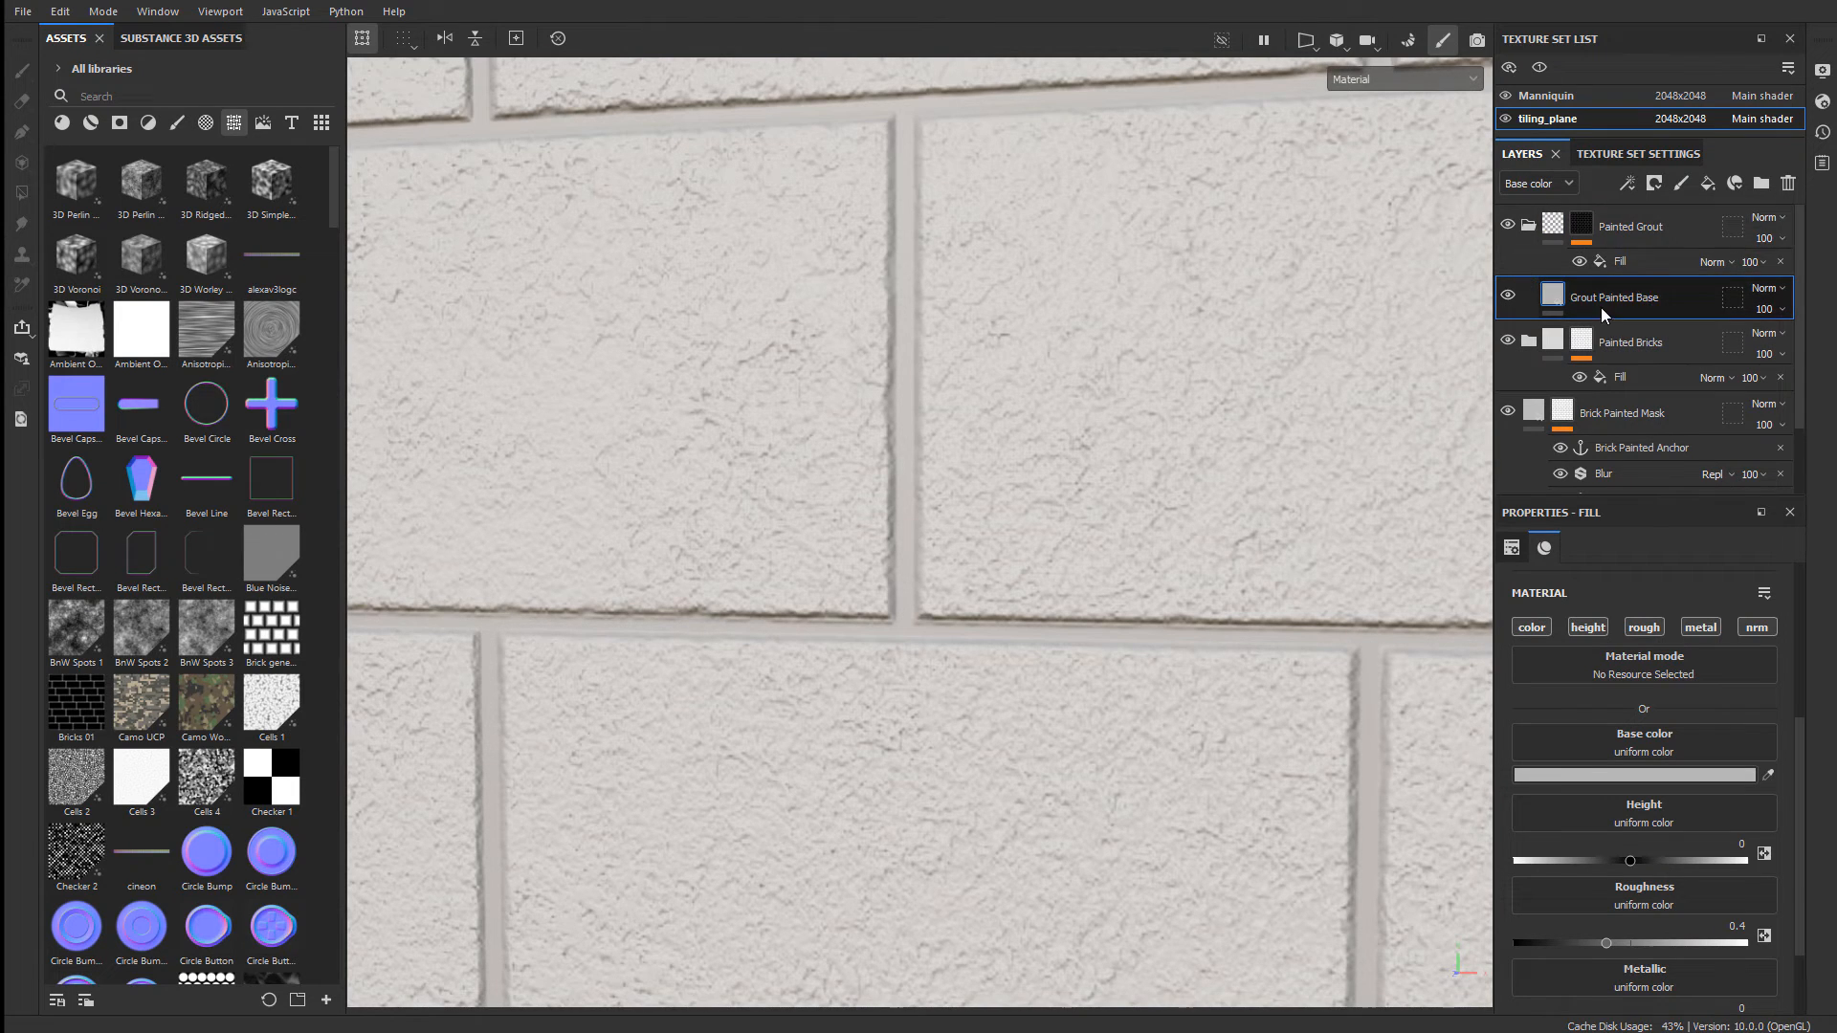
# - Add a fill layer above Grout Painted Base in the Painted Grout folder and name it Grout Detail Height
pyautogui.click(1707, 183)
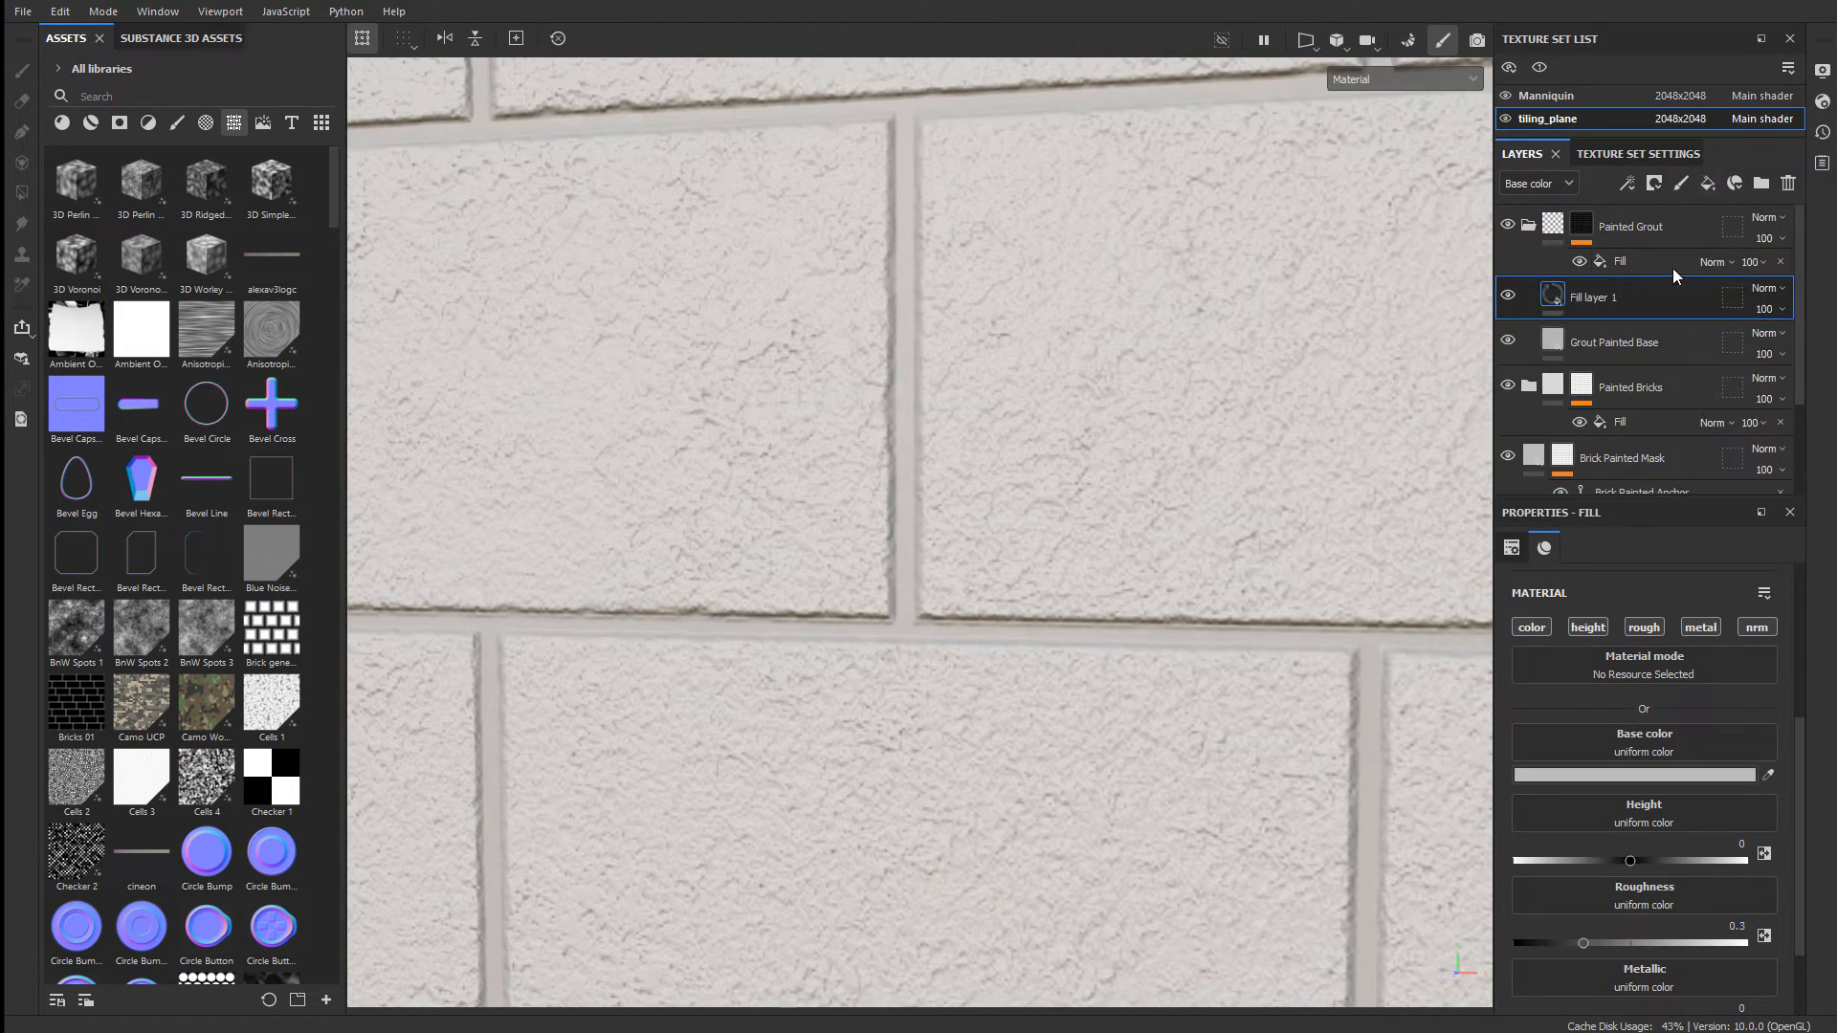
pyautogui.doubleClick(1604, 299)
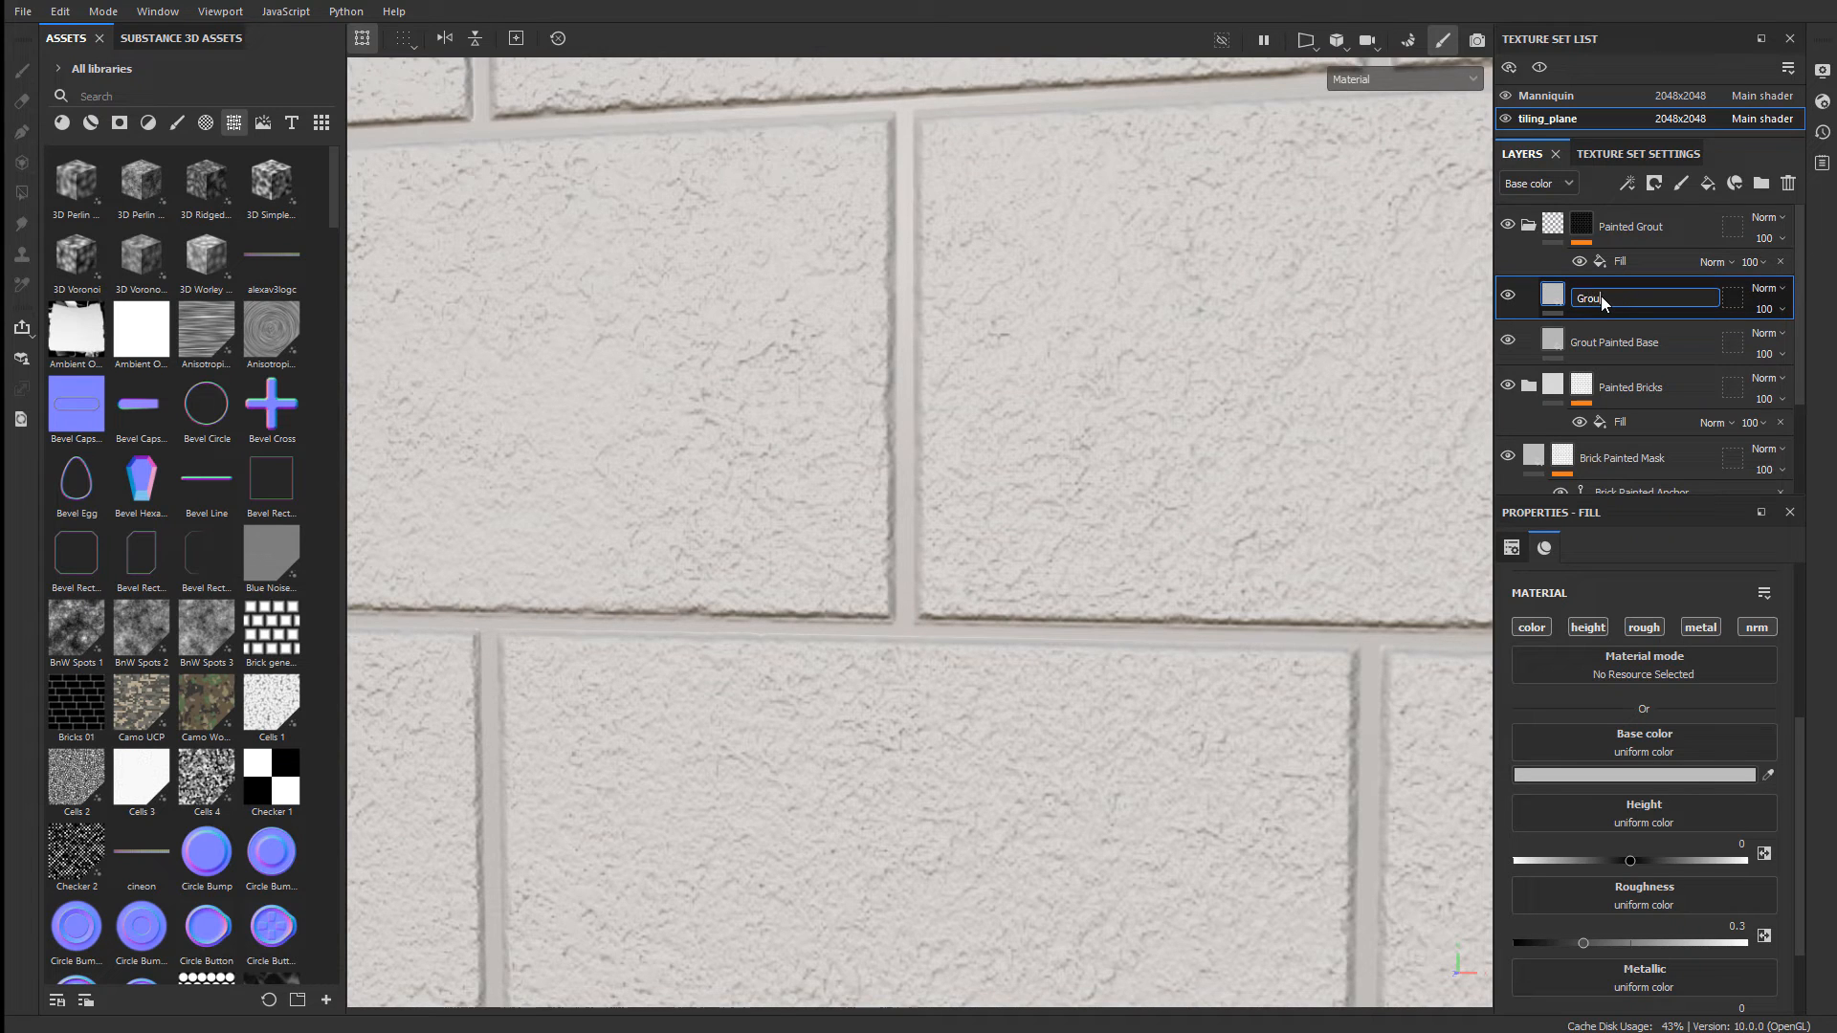
pyautogui.write('Grout DetailHeight')
pyautogui.press('Return')
# - Add a black mask with a fill effect to the Grout Detail Height layer
pyautogui.rightClick(1548, 290)
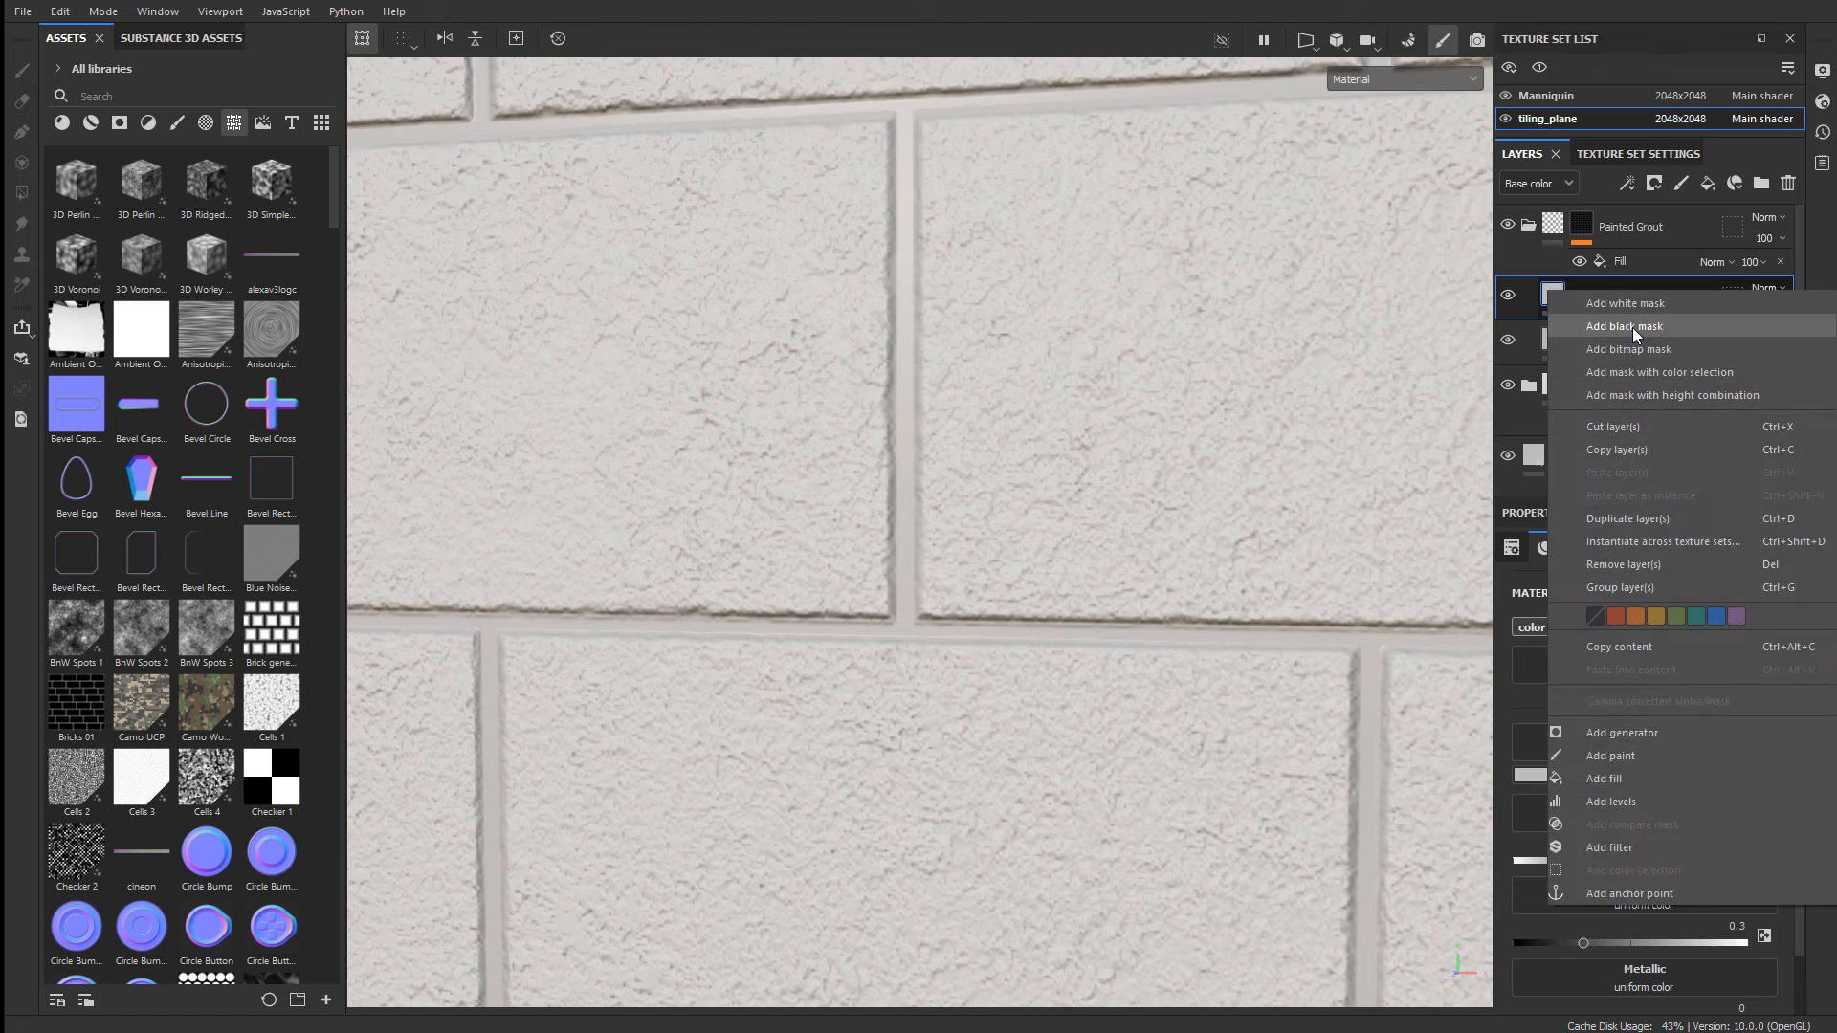
pyautogui.click(1625, 326)
pyautogui.rightClick(1584, 296)
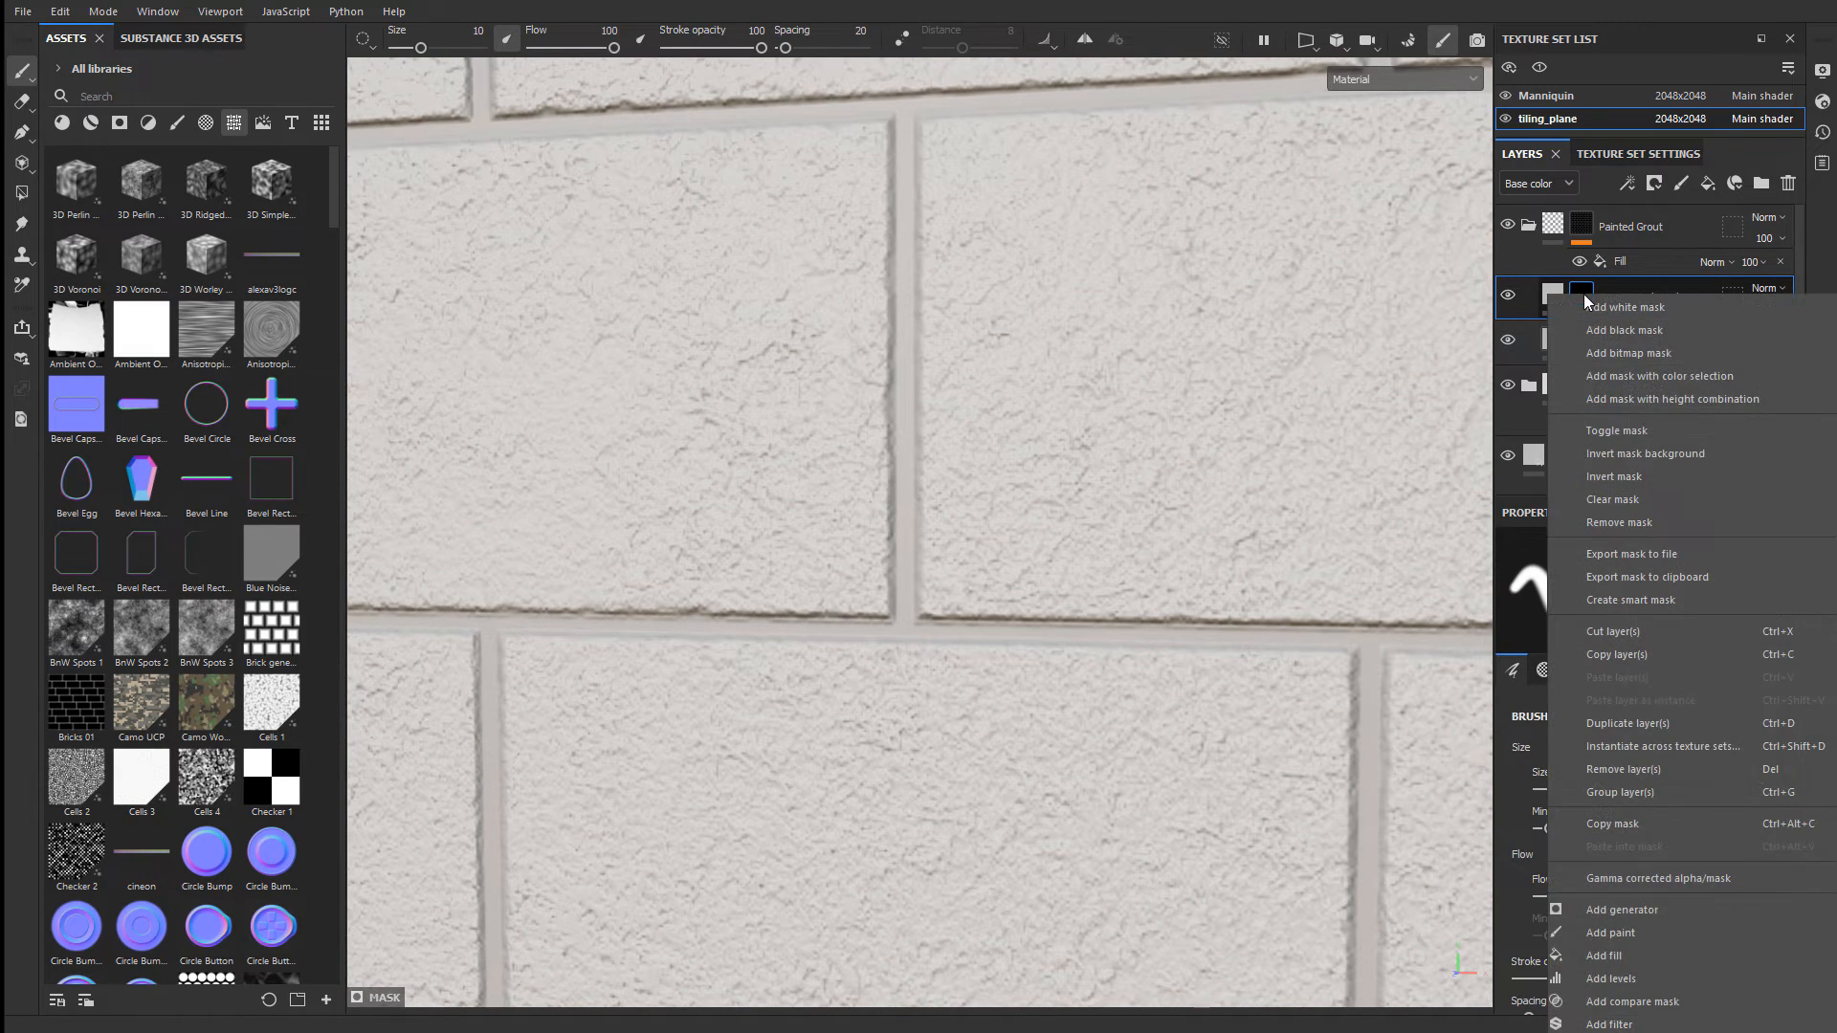
pyautogui.click(1610, 952)
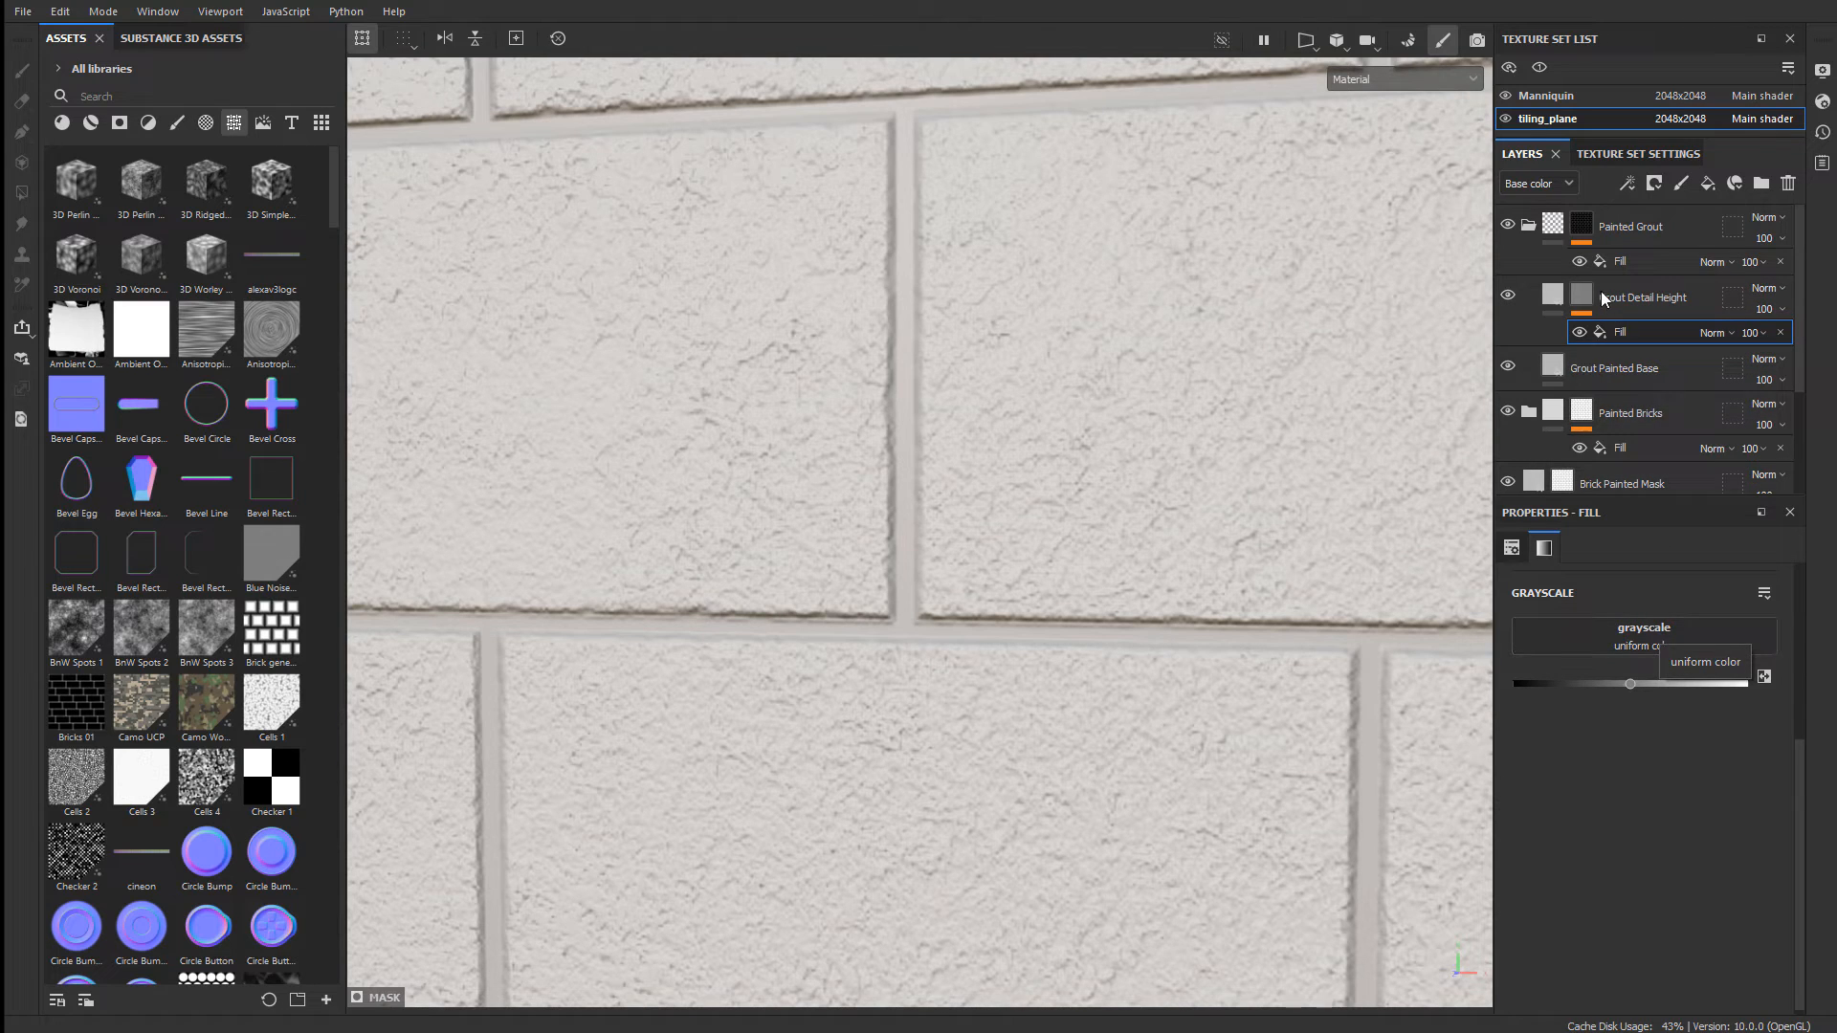
# - Turn off the color, roughness, metallic and normal channels on the Grout Detail Height layer, keeping only height
pyautogui.click(1552, 295)
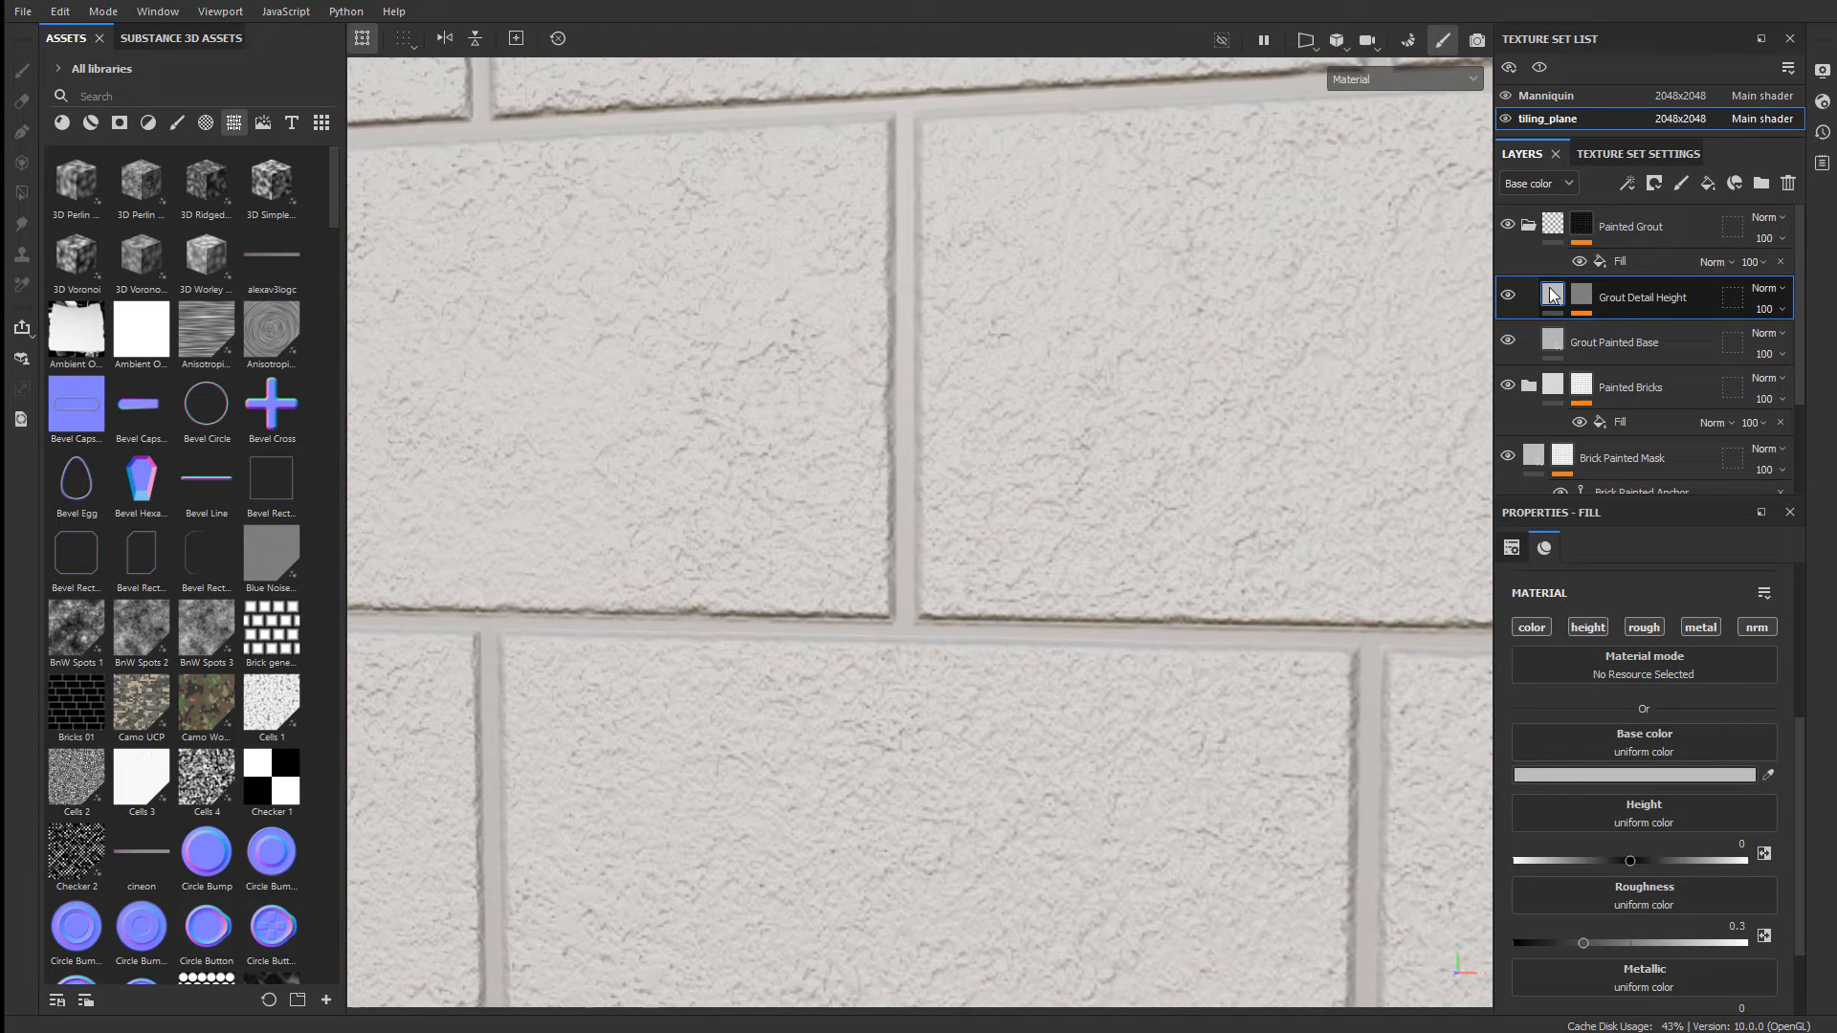
pyautogui.click(1531, 628)
pyautogui.click(1661, 627)
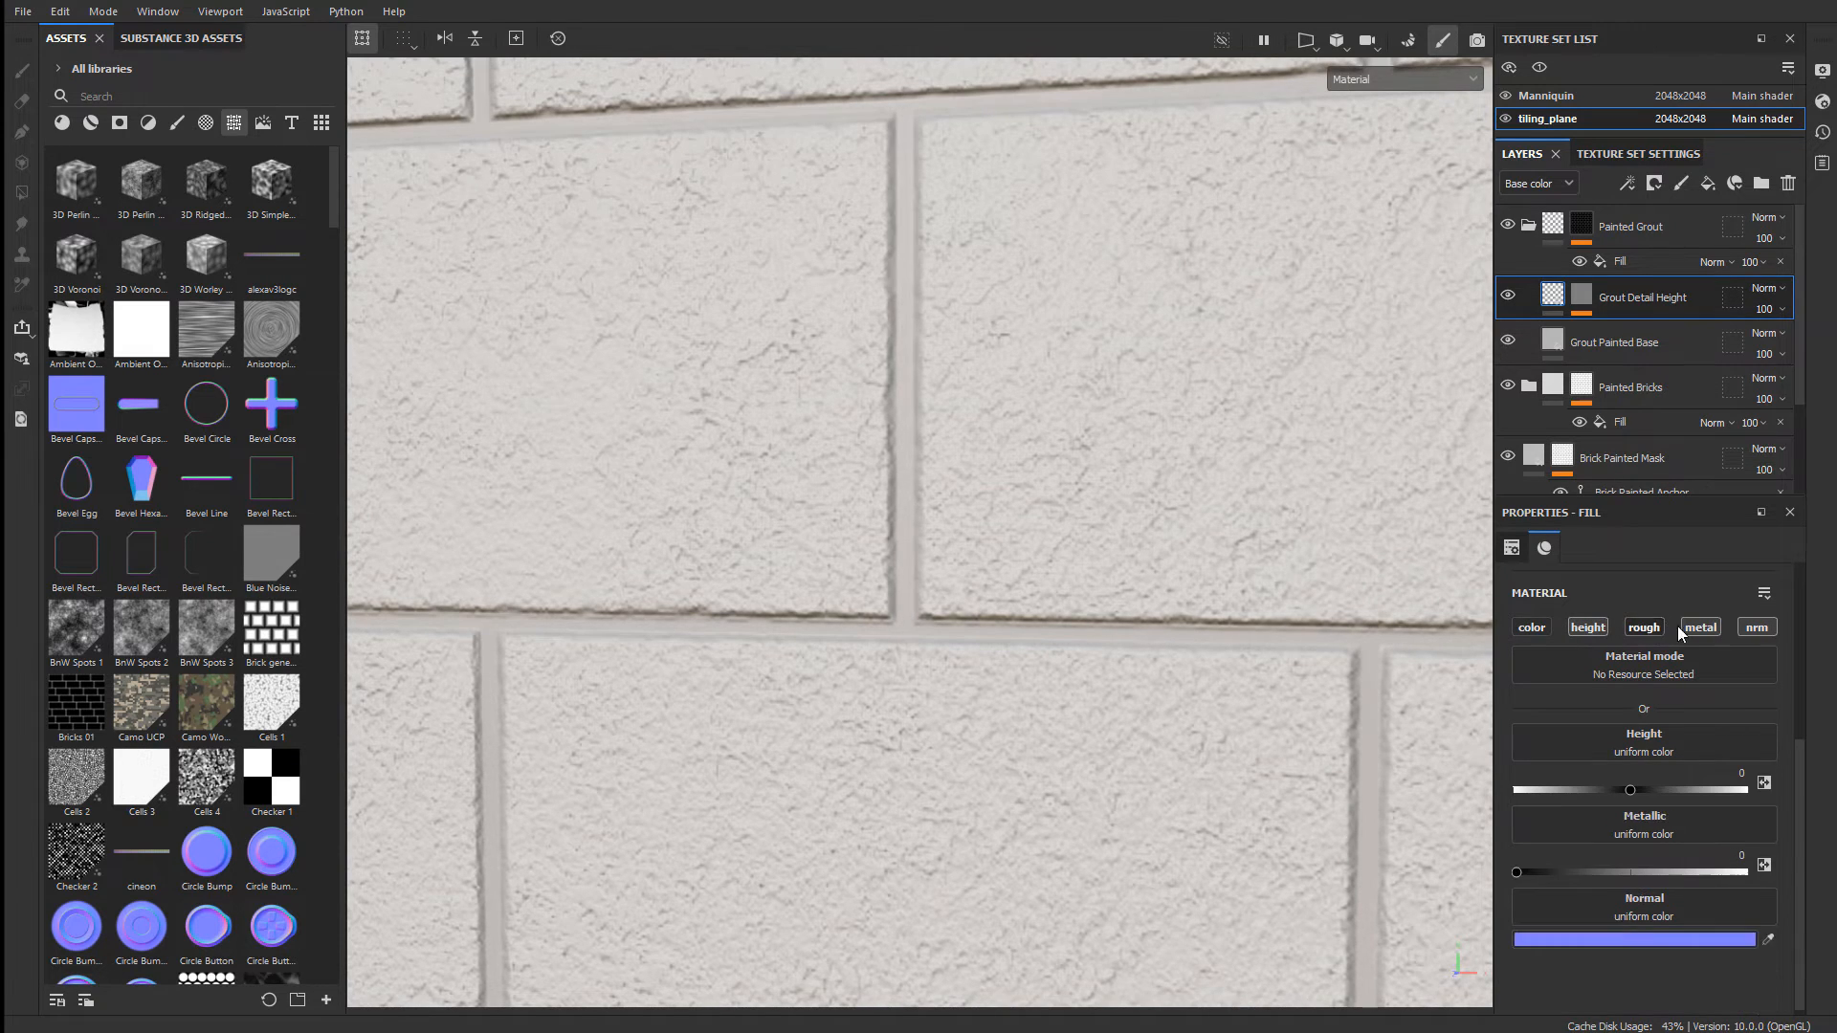
pyautogui.click(1699, 627)
pyautogui.click(1756, 626)
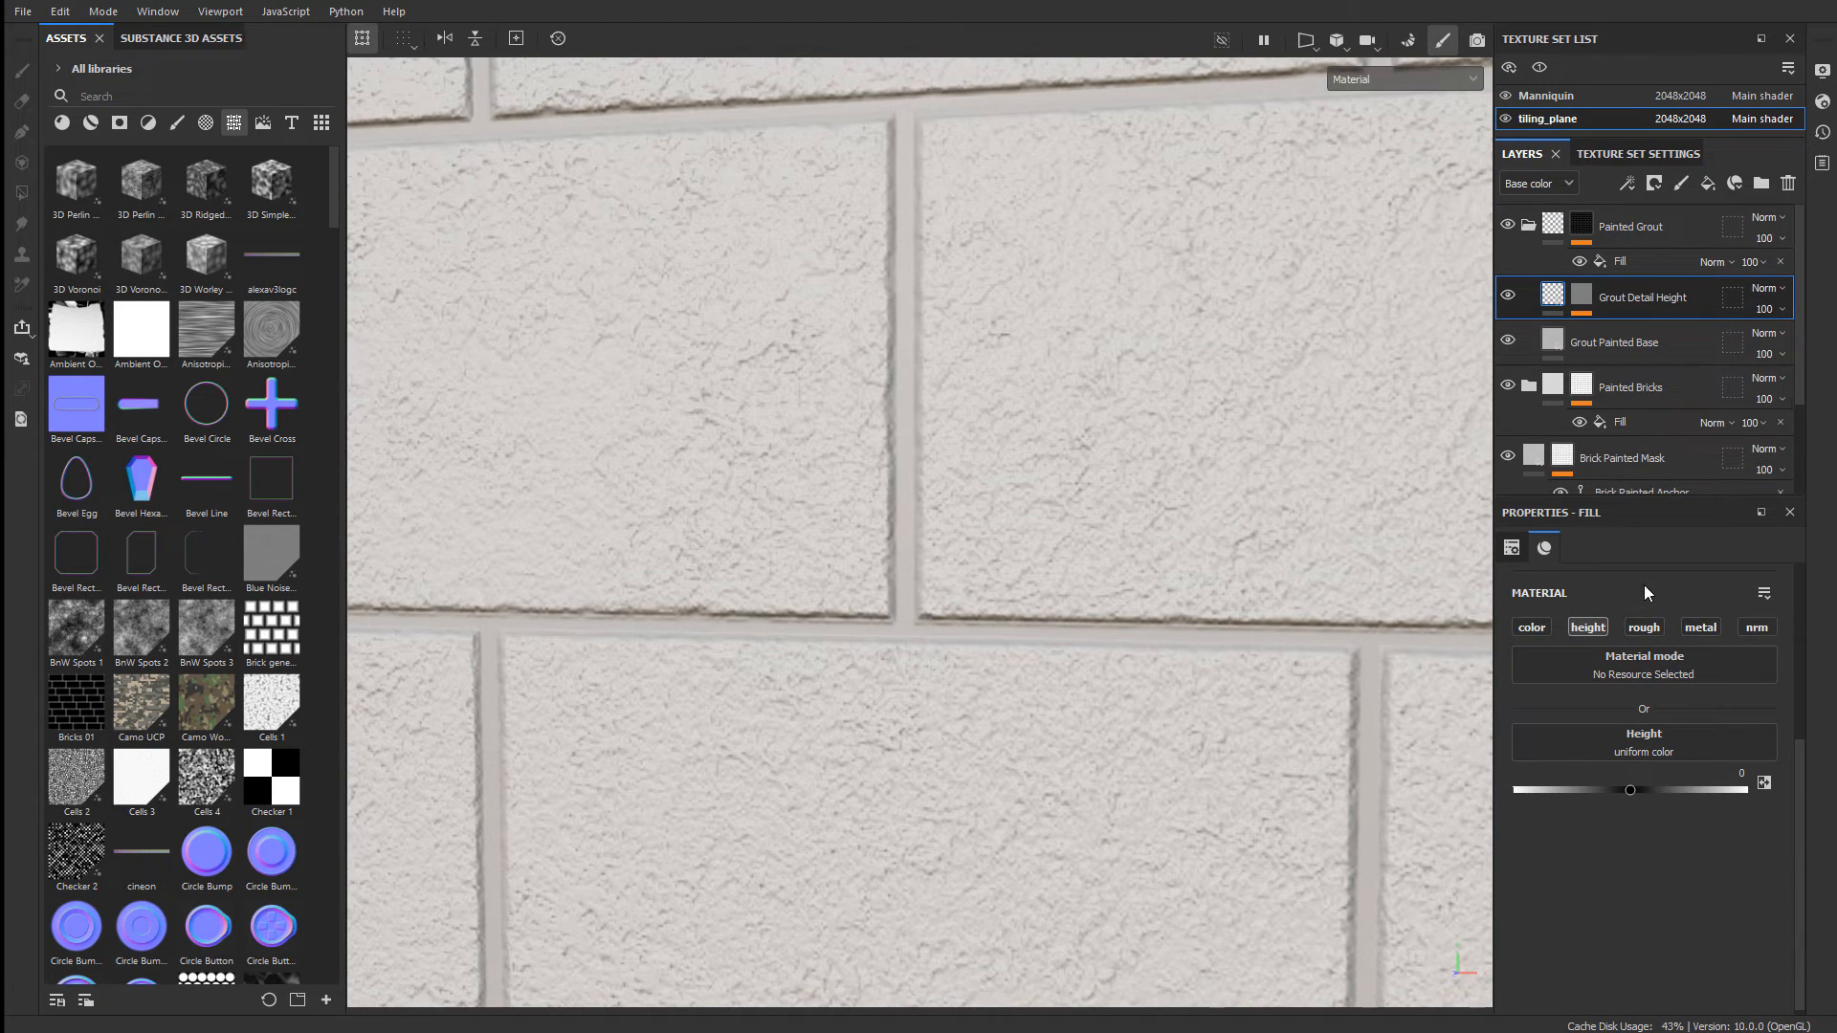
# - Find the grunge textures and assign Grunge Cobweb to the fill in the Grout Detail Height layer's mask
pyautogui.click(1582, 295)
pyautogui.click(1633, 332)
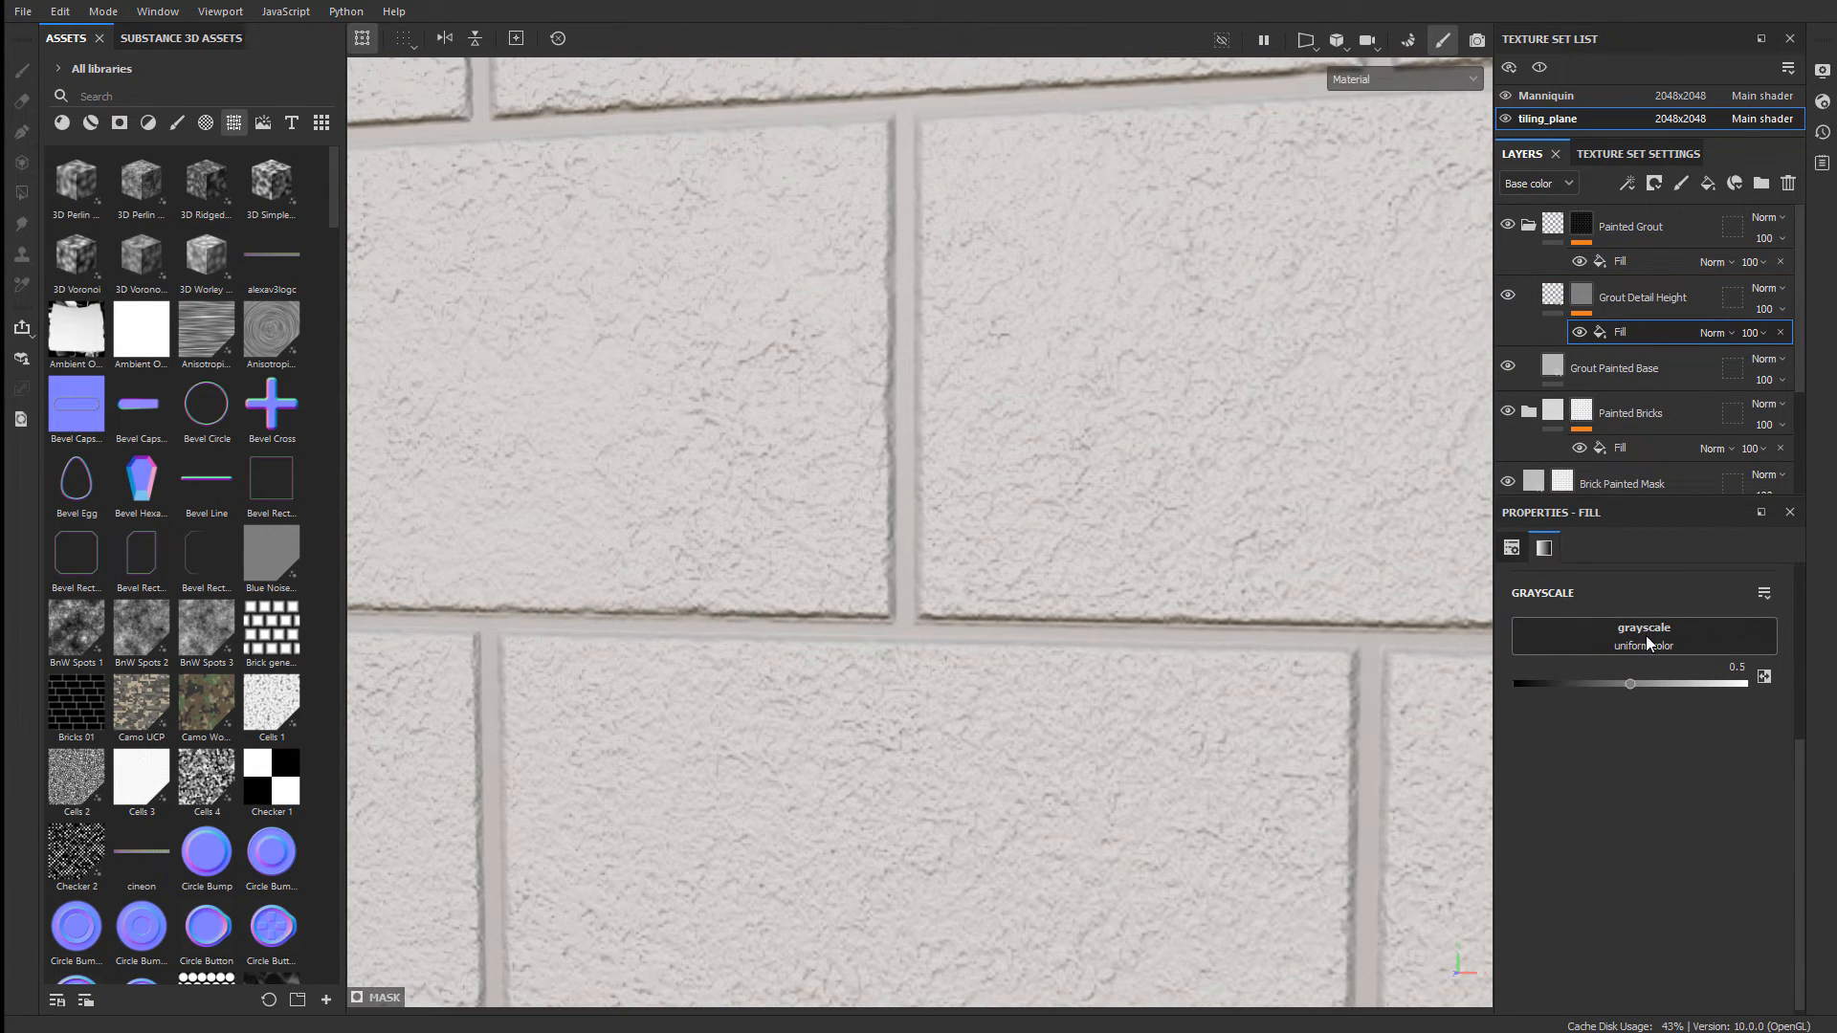
pyautogui.click(1639, 640)
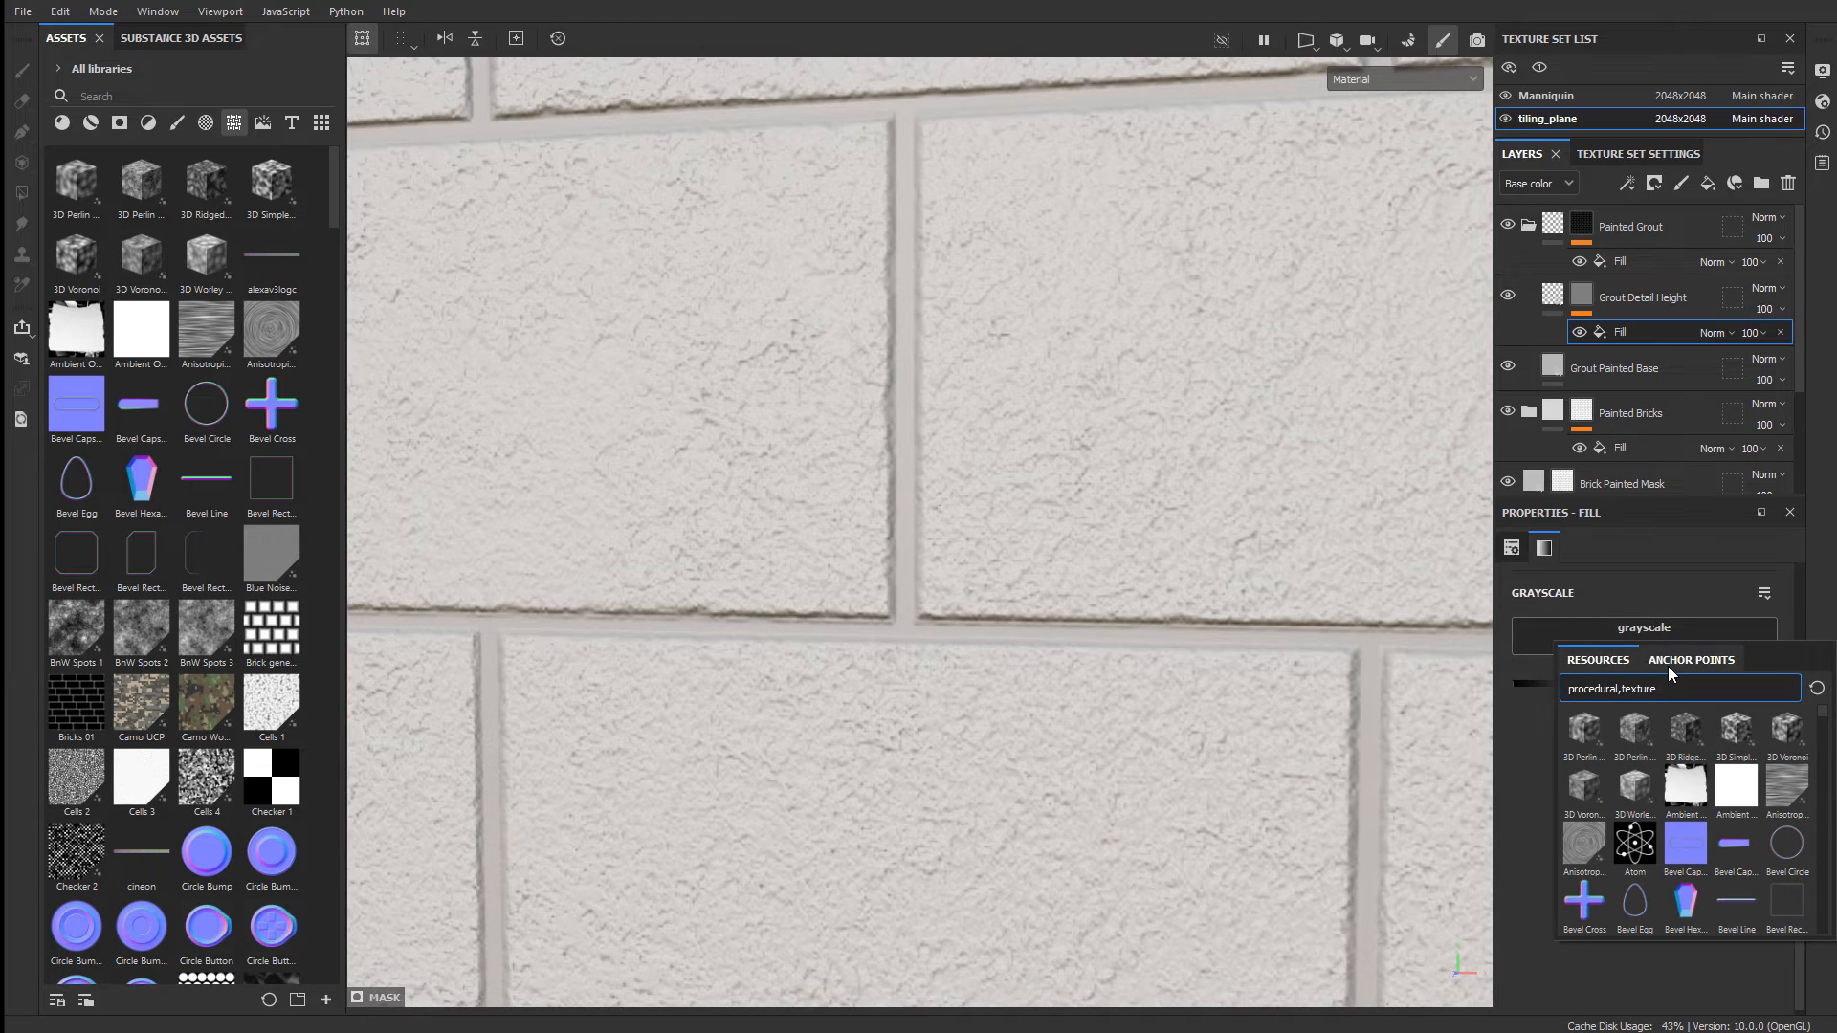
pyautogui.write('grunge')
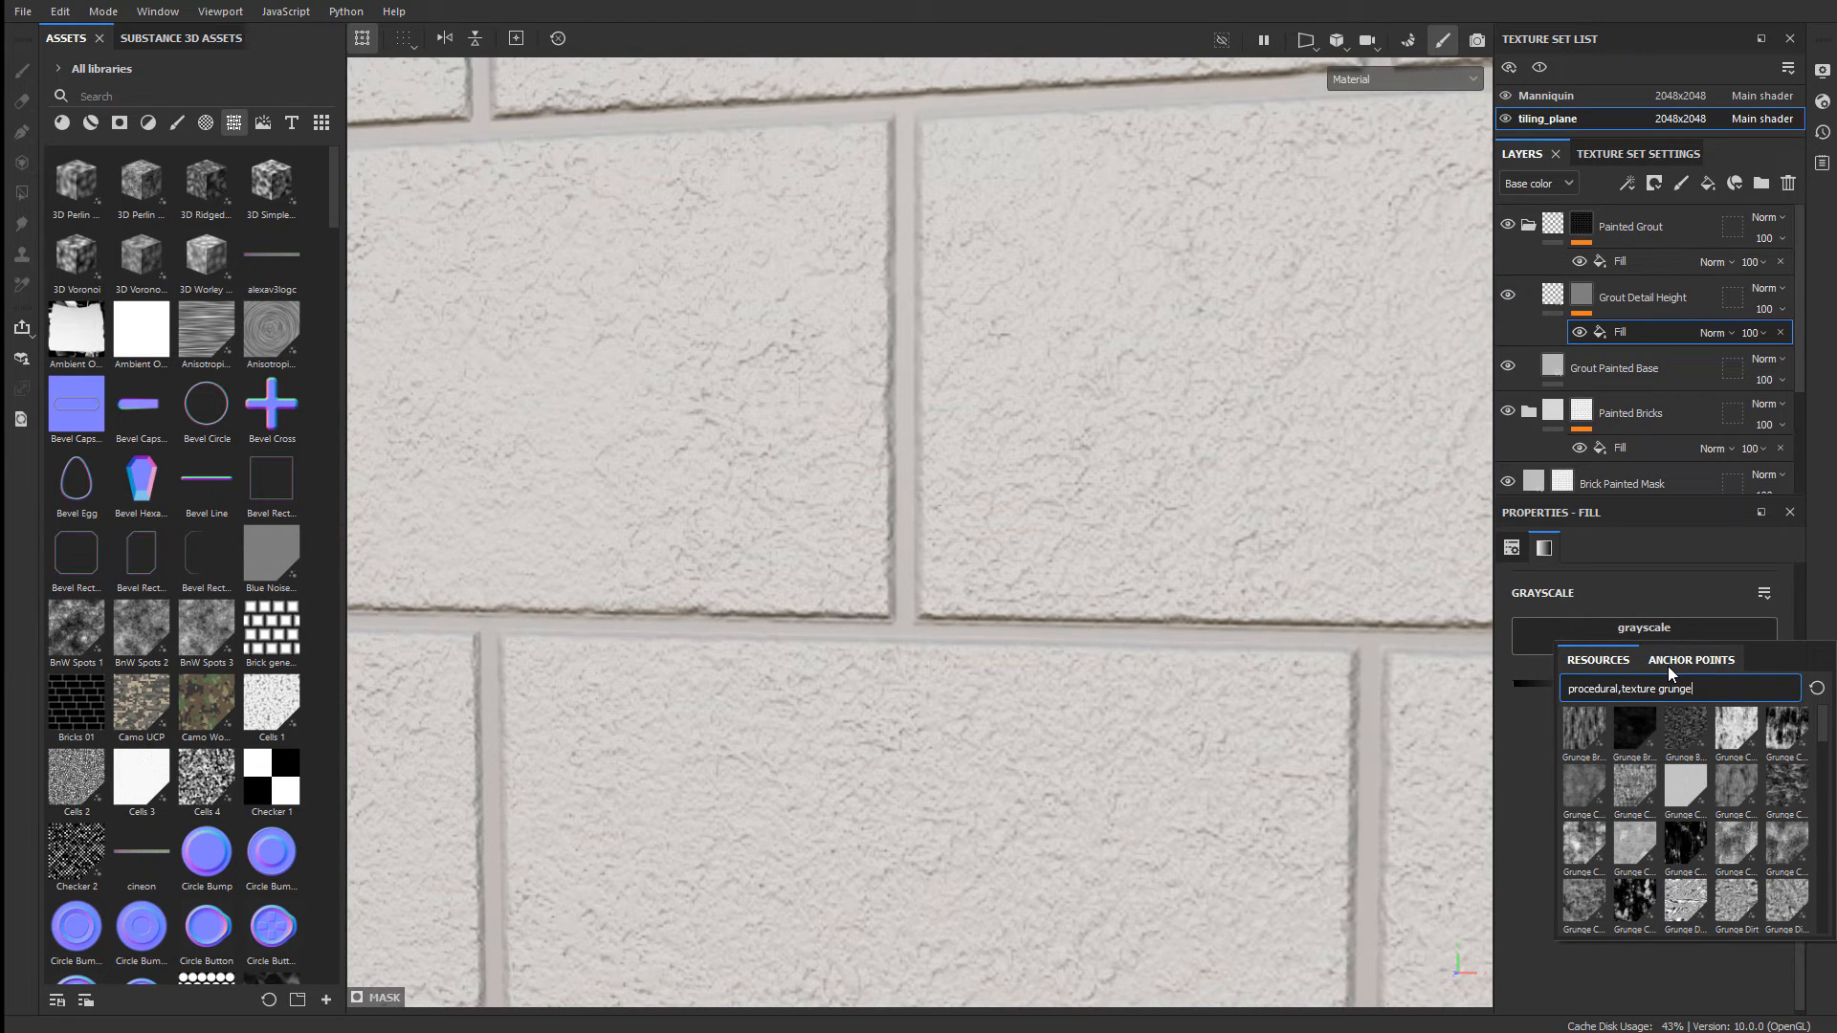
pyautogui.click(1785, 729)
pyautogui.scroll(2, 788, 402)
pyautogui.keyDown('alt'); pyautogui.moveTo(787, 402); pyautogui.dragTo(951, 199); pyautogui.keyUp('alt')
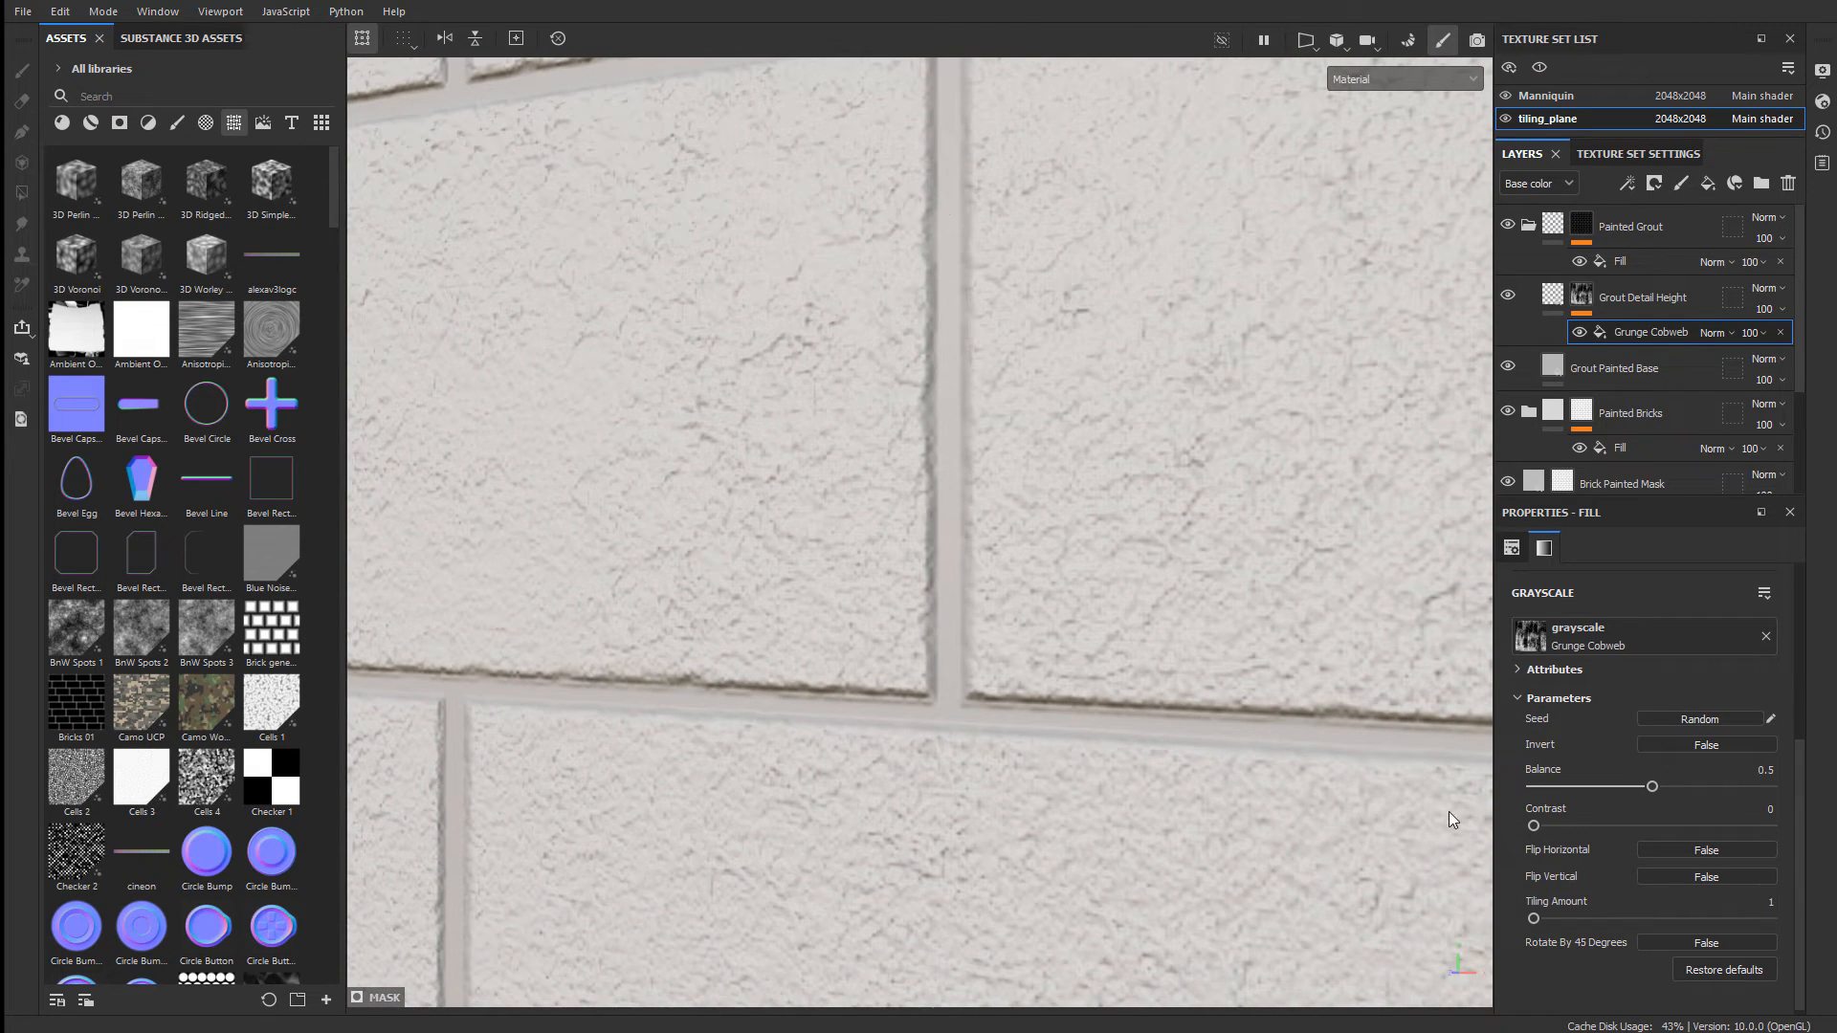
# - Set the height of the Grout Detail Height layer to 0.1
pyautogui.click(1551, 296)
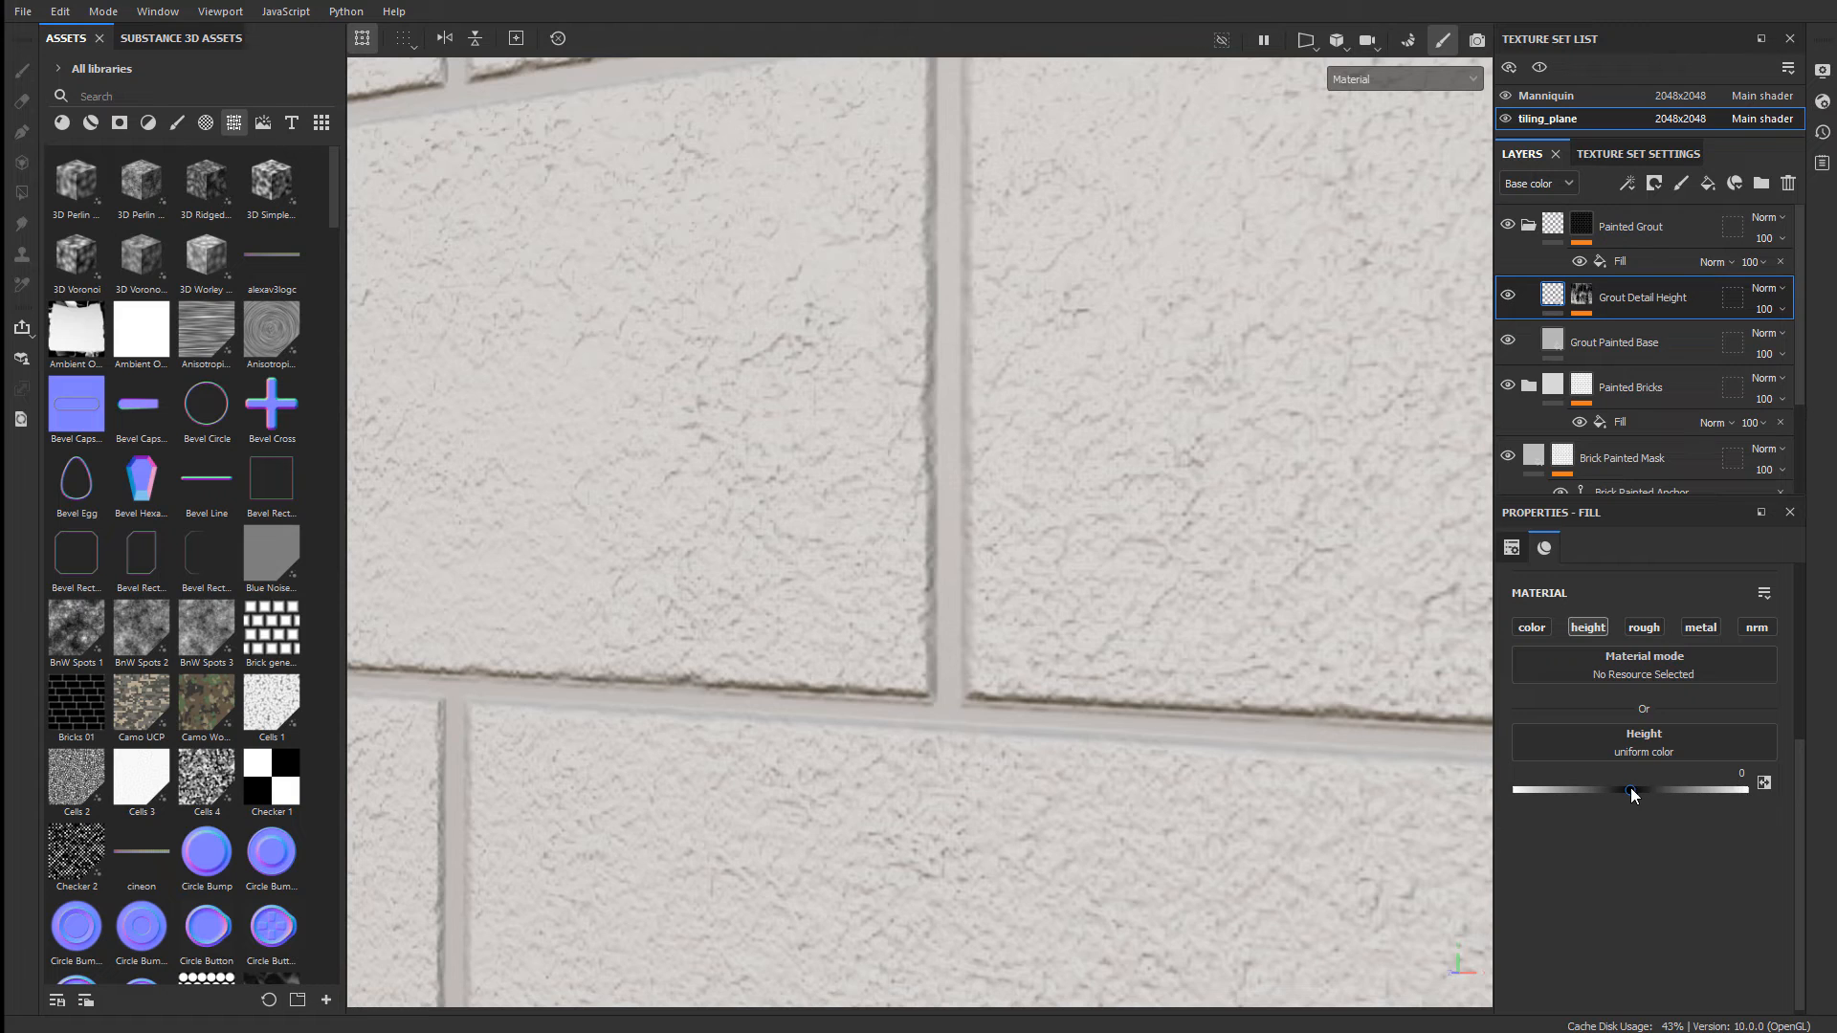
pyautogui.moveTo(1631, 791); pyautogui.dragTo(1719, 773)
pyautogui.doubleClick(1728, 772)
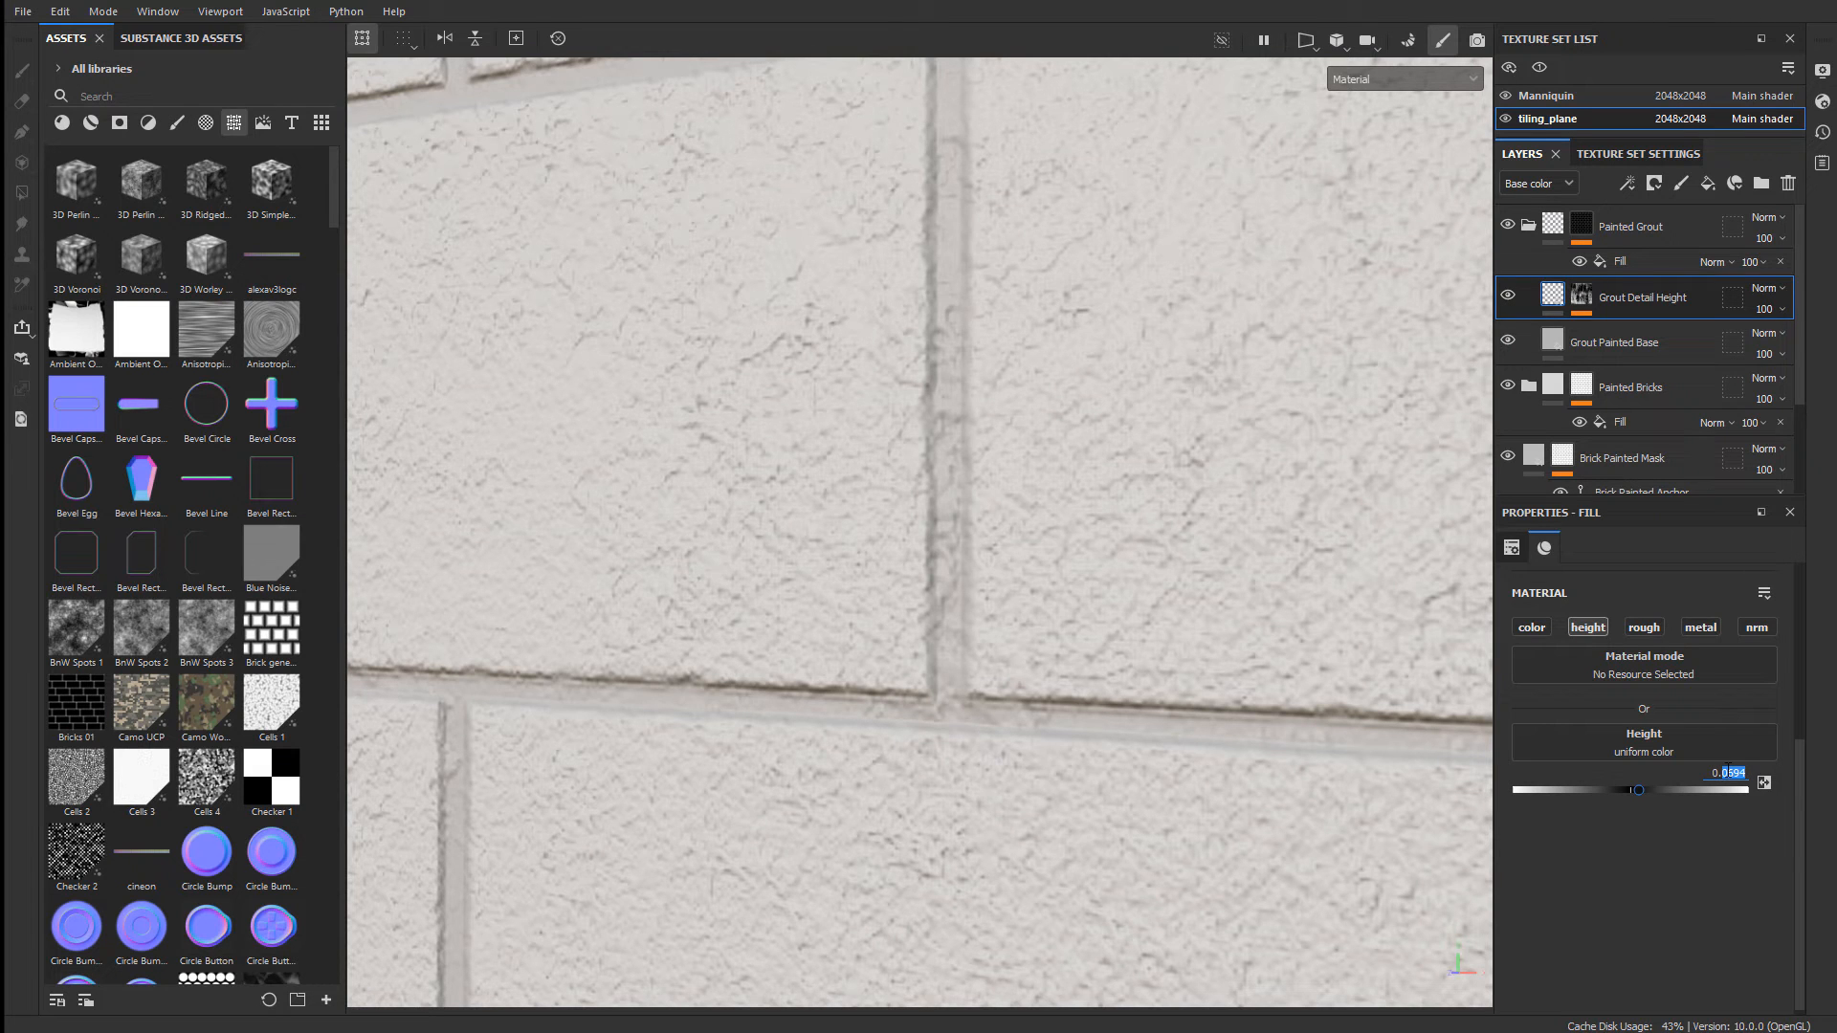
pyautogui.write('1')
pyautogui.press('Return')
pyautogui.keyDown('alt'); pyautogui.moveTo(1138, 496); pyautogui.dragTo(949, 467); pyautogui.keyUp('alt')
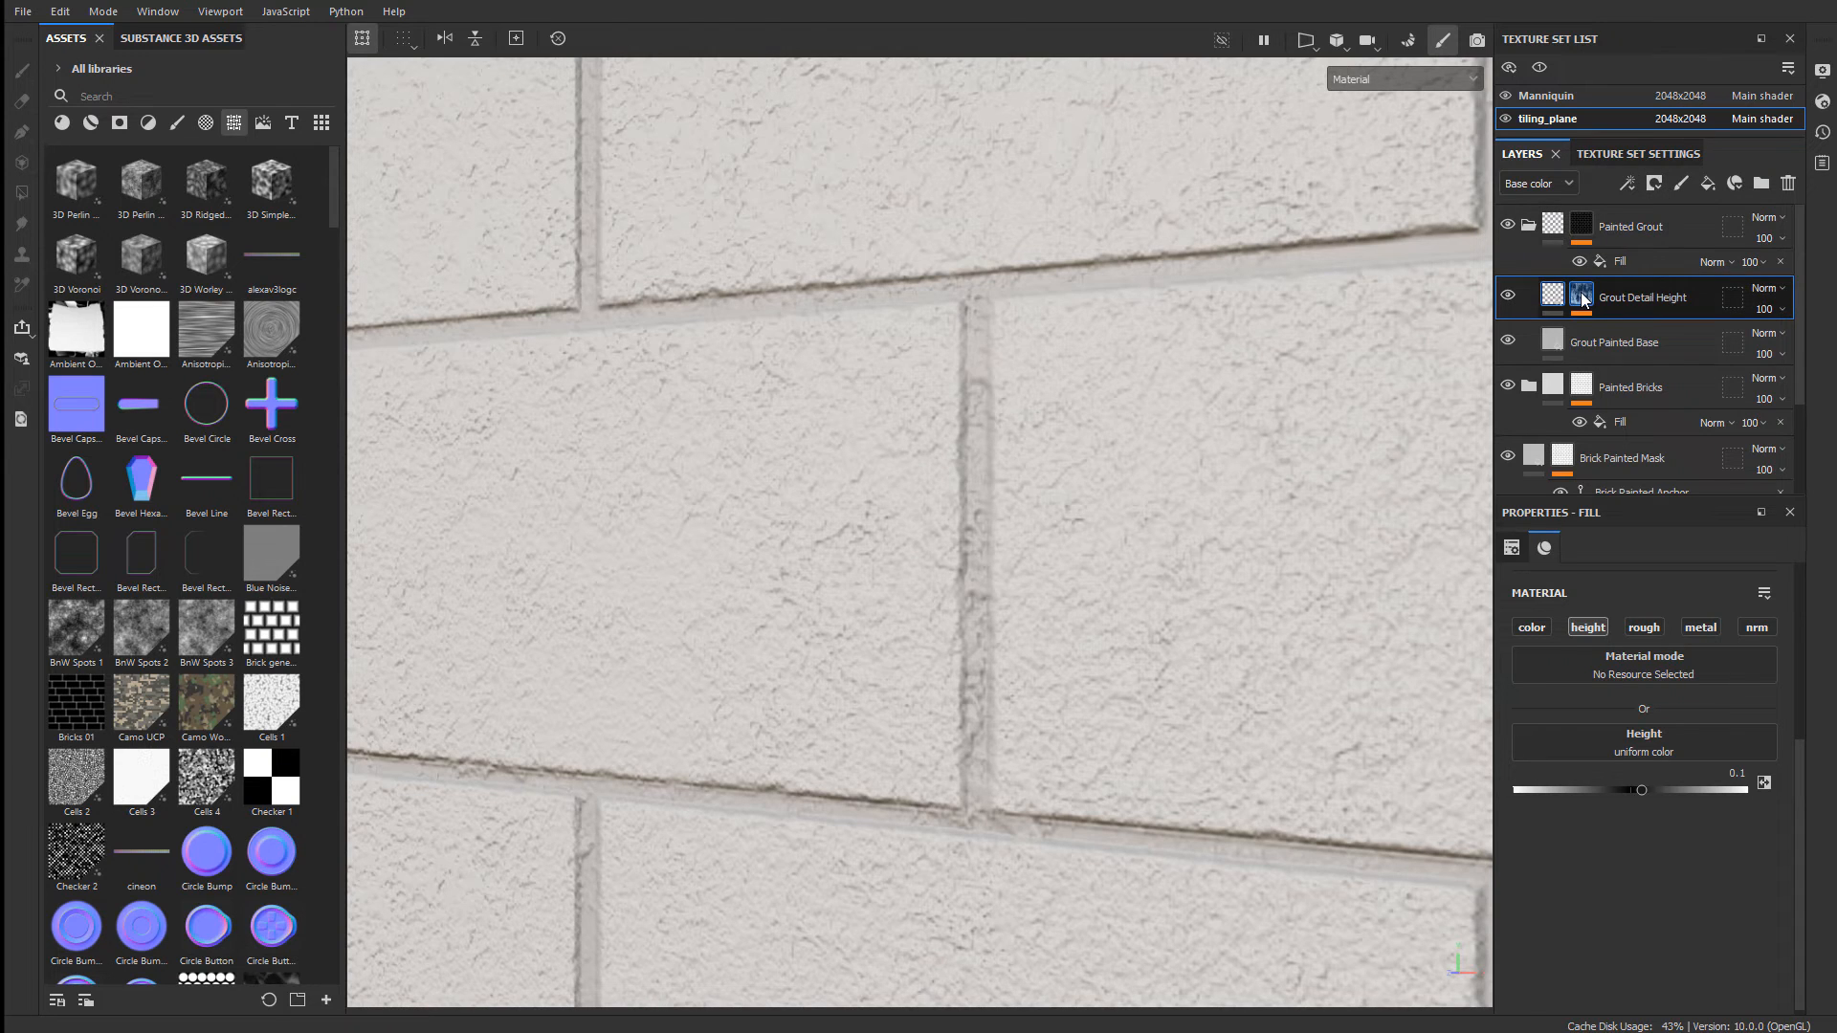
# - Search the textures for grunge concrete moss small and replace Grunge Cobweb with it in the Grout Detail Height mask fill
pyautogui.click(1581, 297)
pyautogui.click(1638, 331)
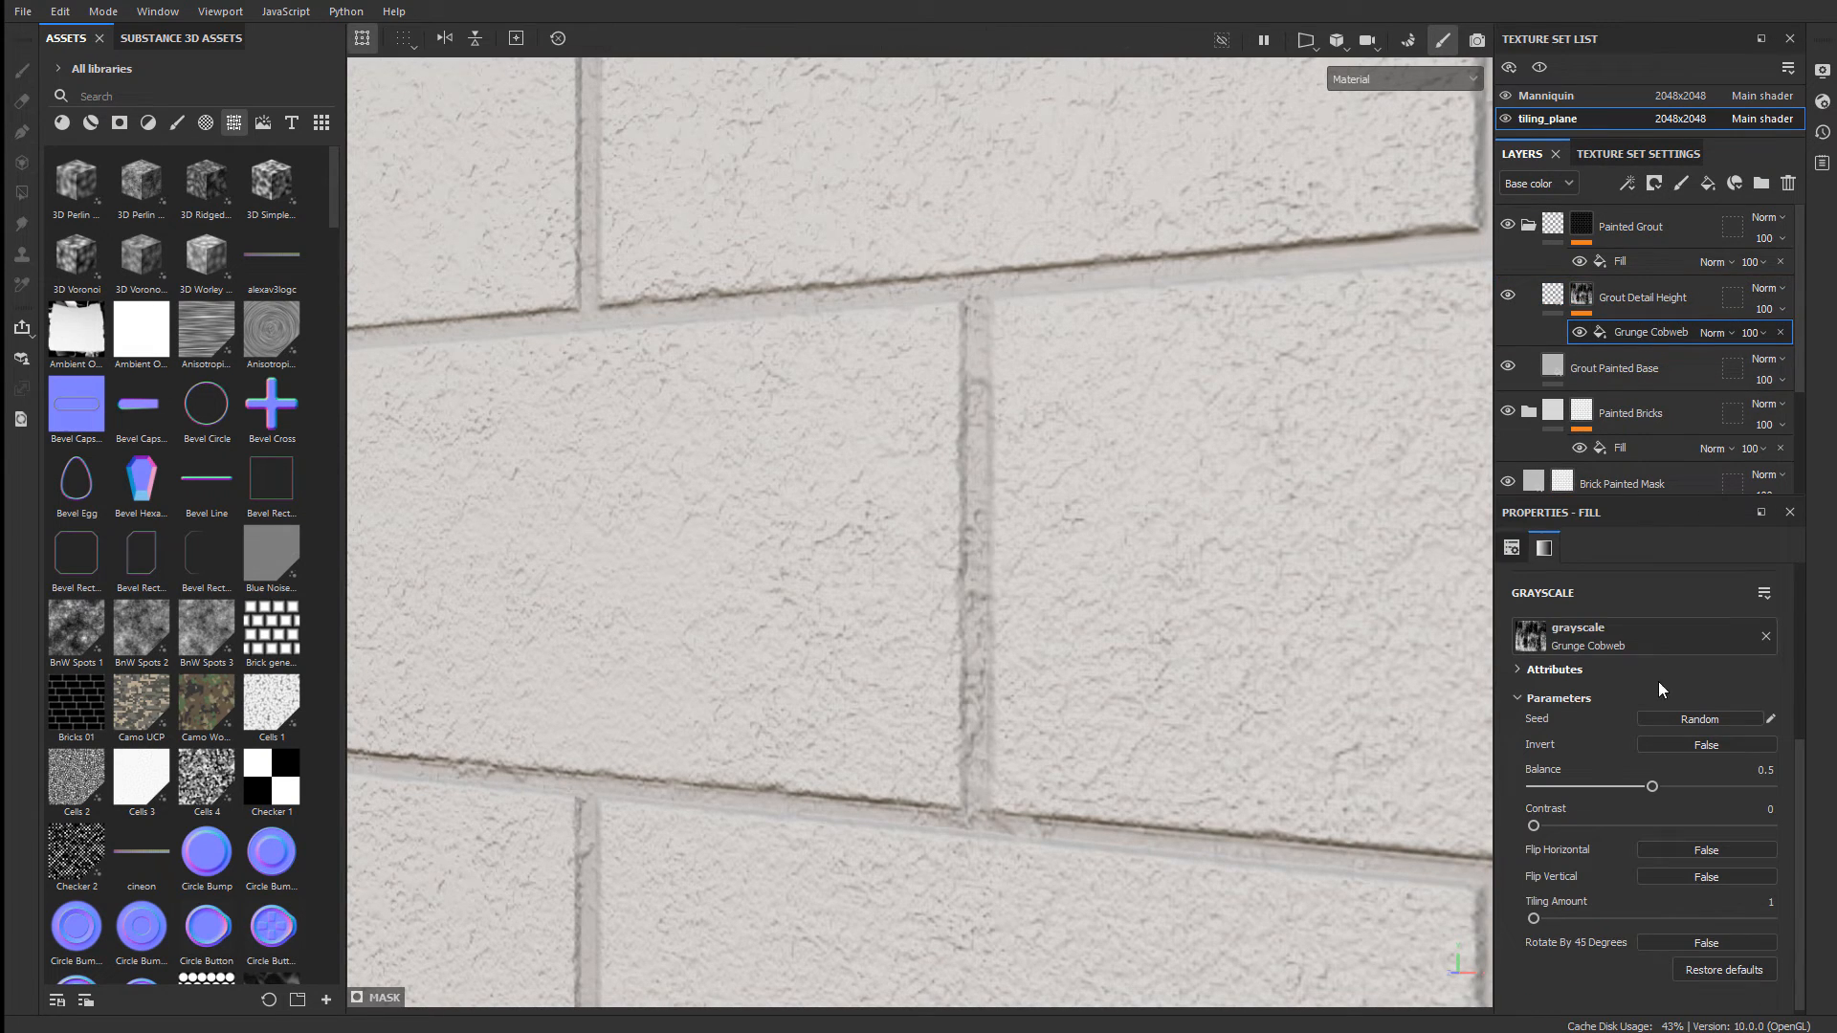
pyautogui.click(1586, 635)
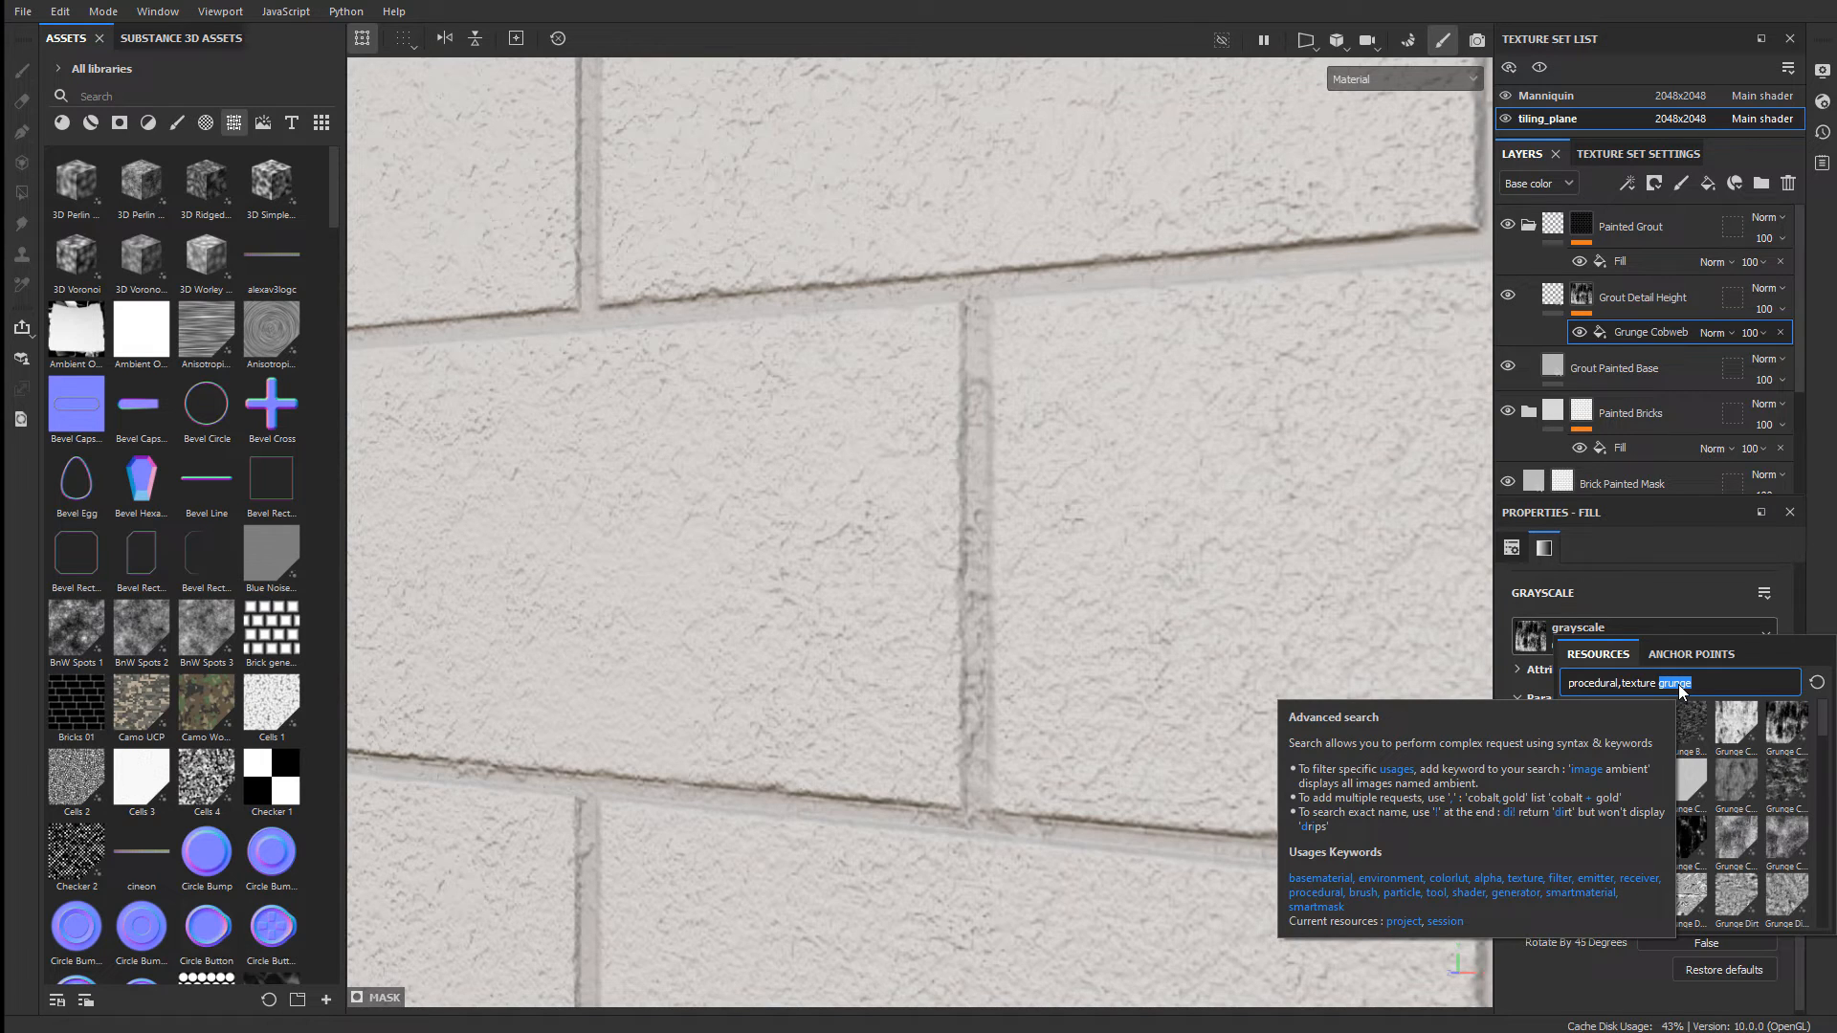
pyautogui.press('End')
pyautogui.write('concr')
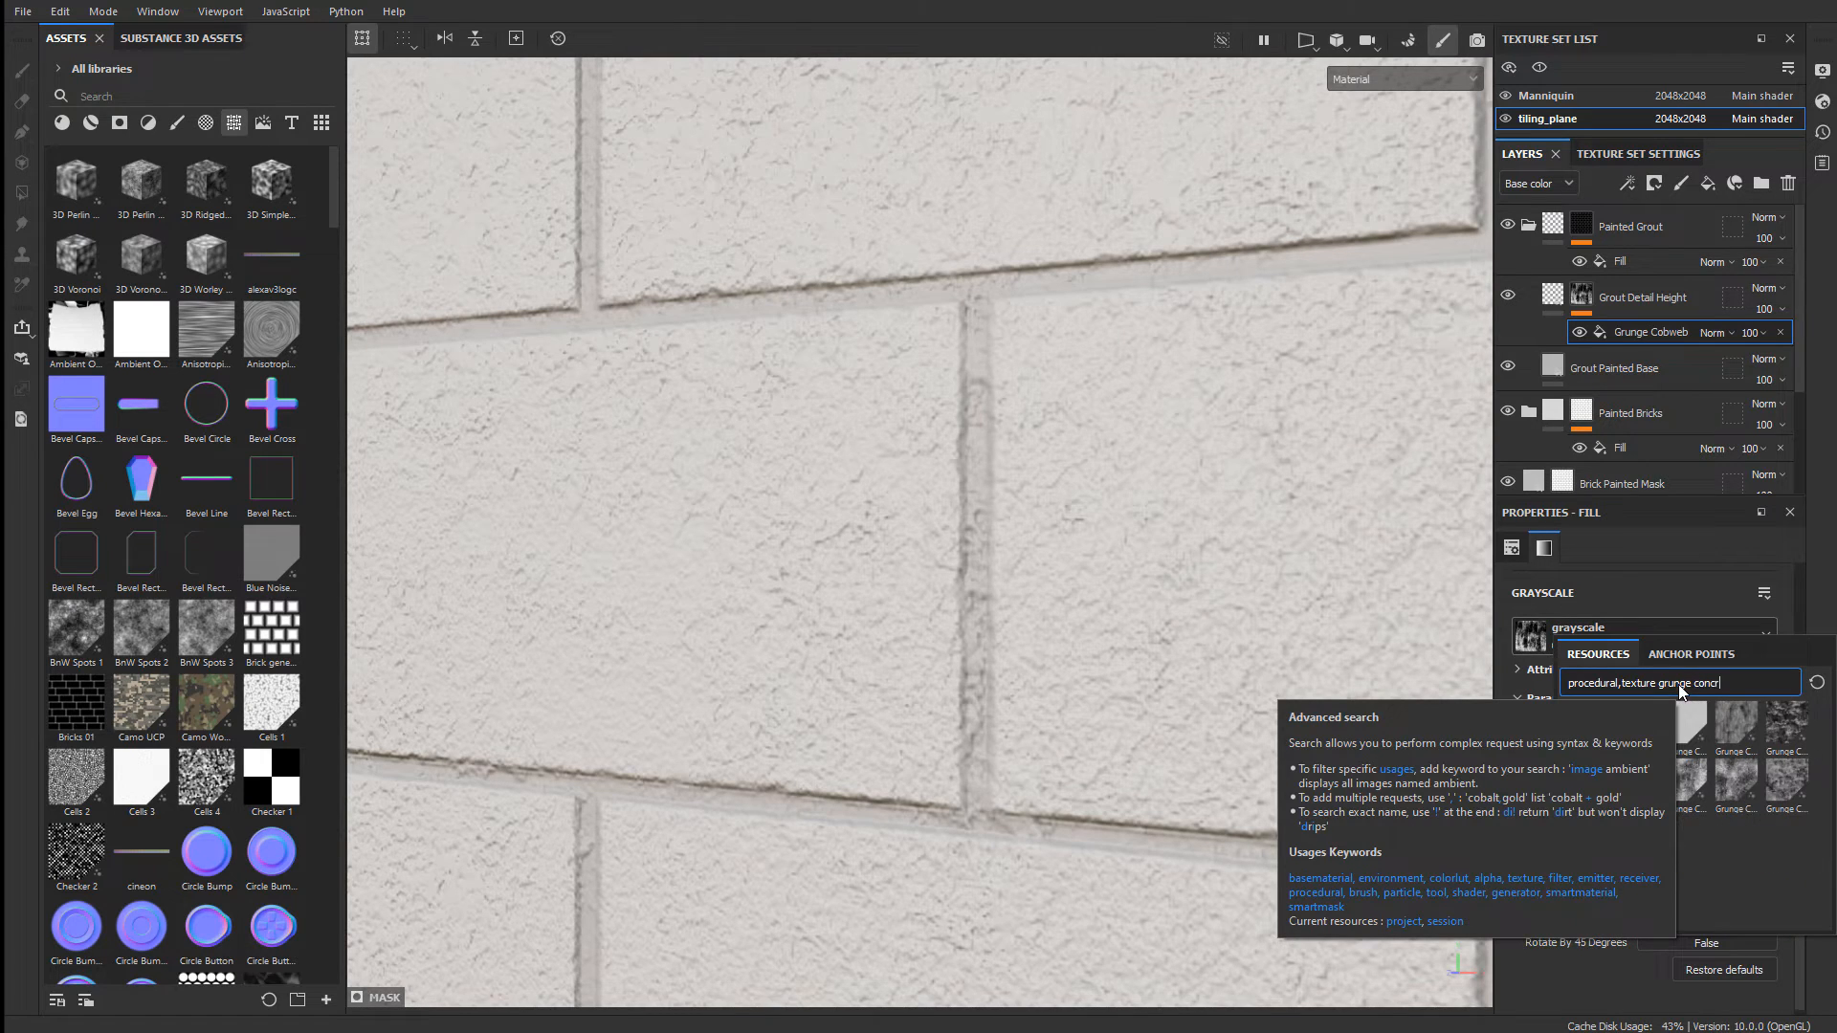
pyautogui.write('ete moss small')
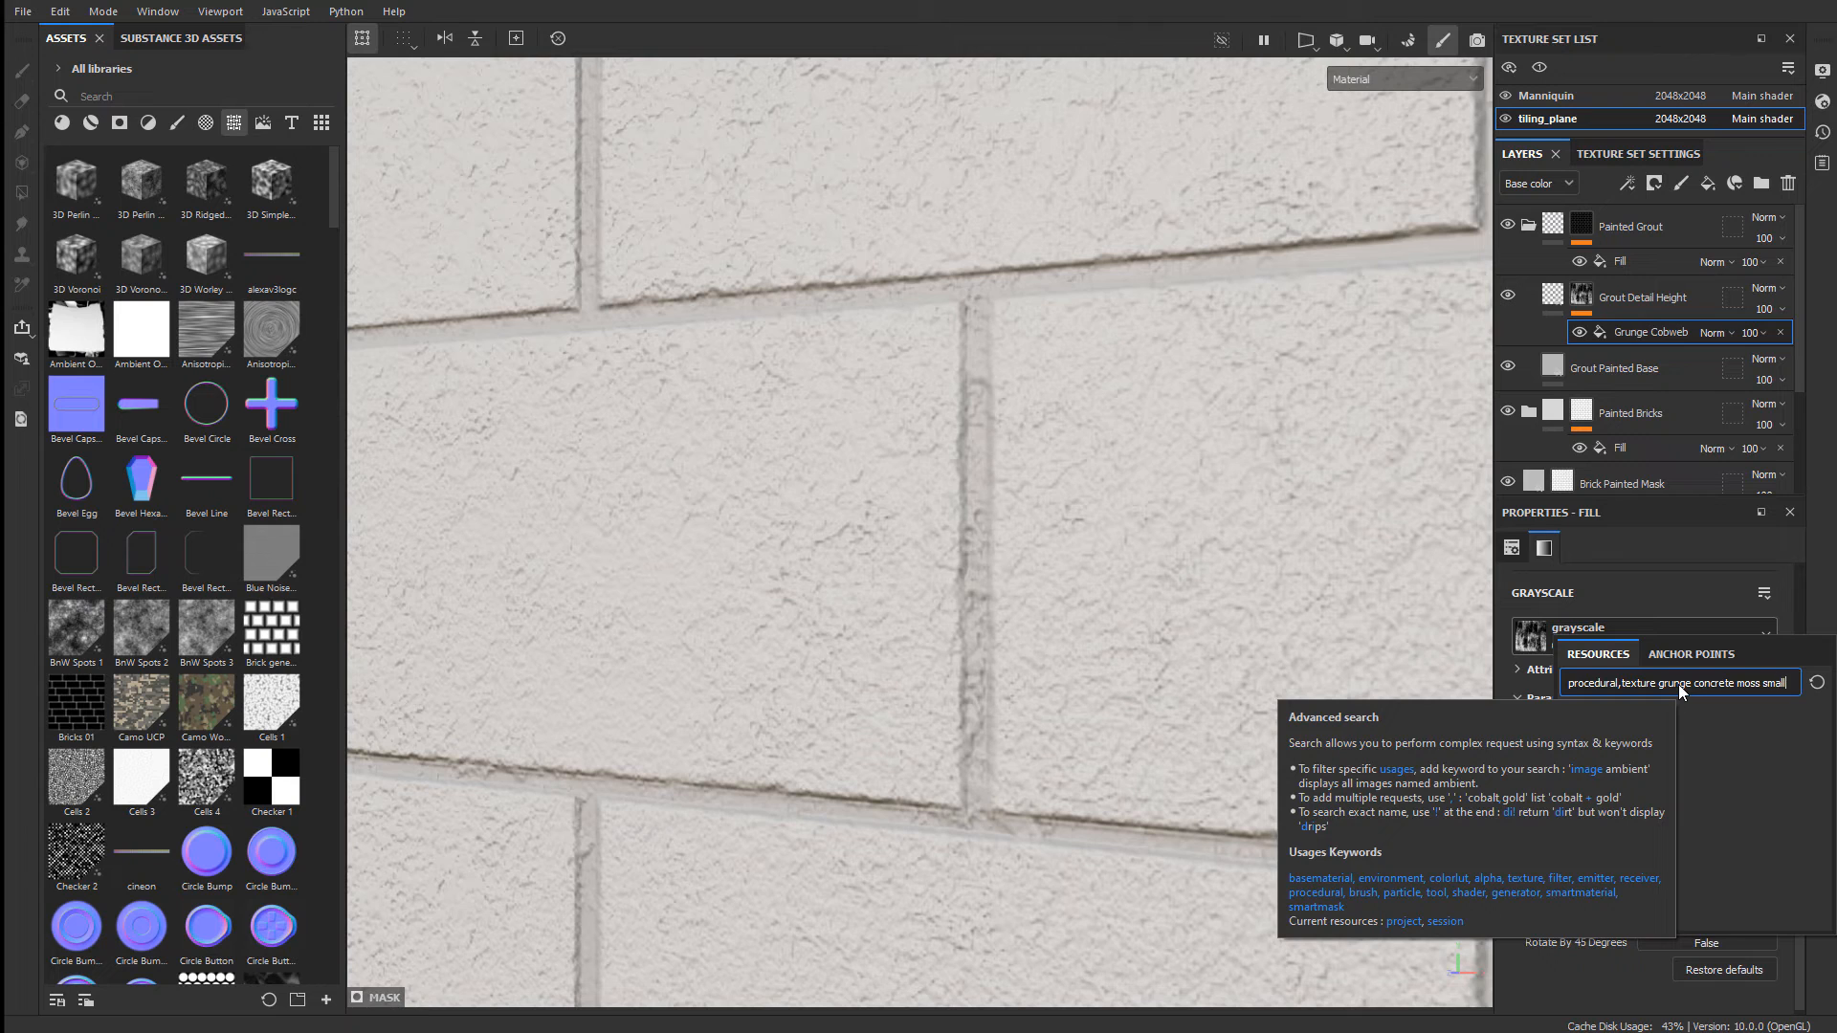
pyautogui.click(1584, 736)
# - Try tiling values of 3 and 5 for the concrete moss grunge in the Grout Detail Height mask
pyautogui.scroll(3, 1638, 765)
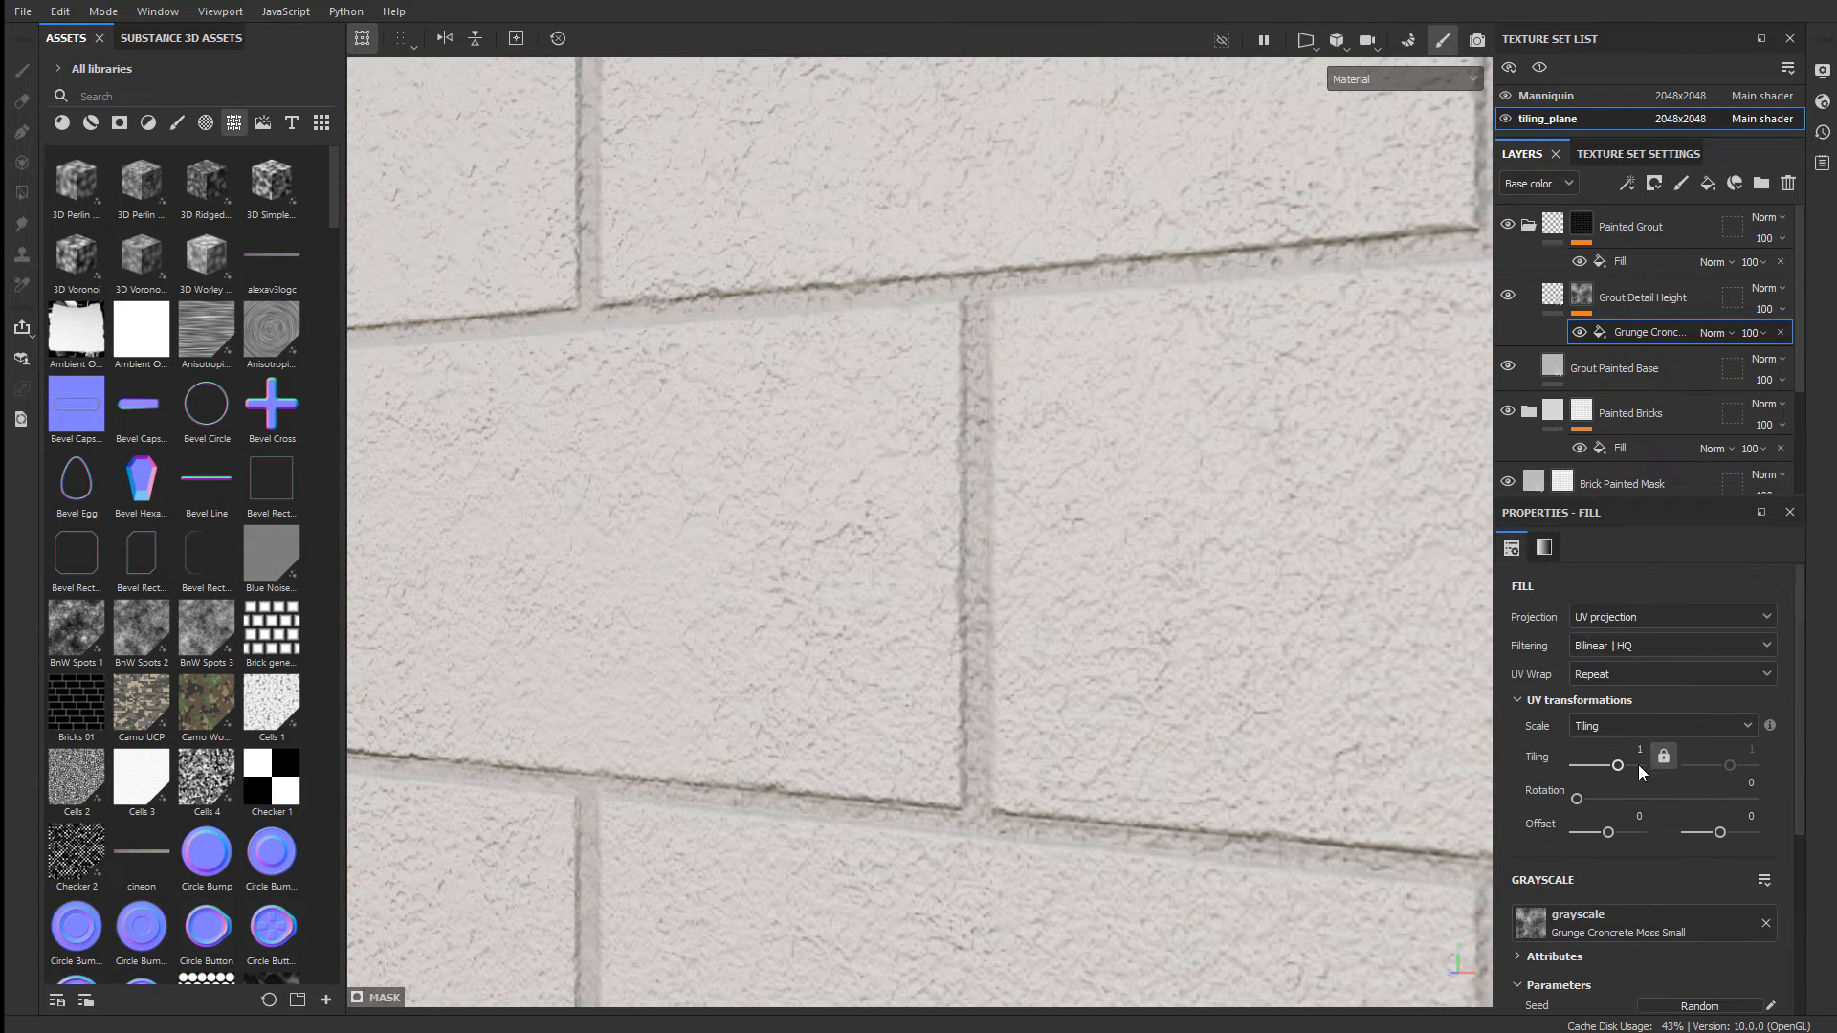
pyautogui.write('3')
pyautogui.press('Return')
pyautogui.doubleClick(1640, 751)
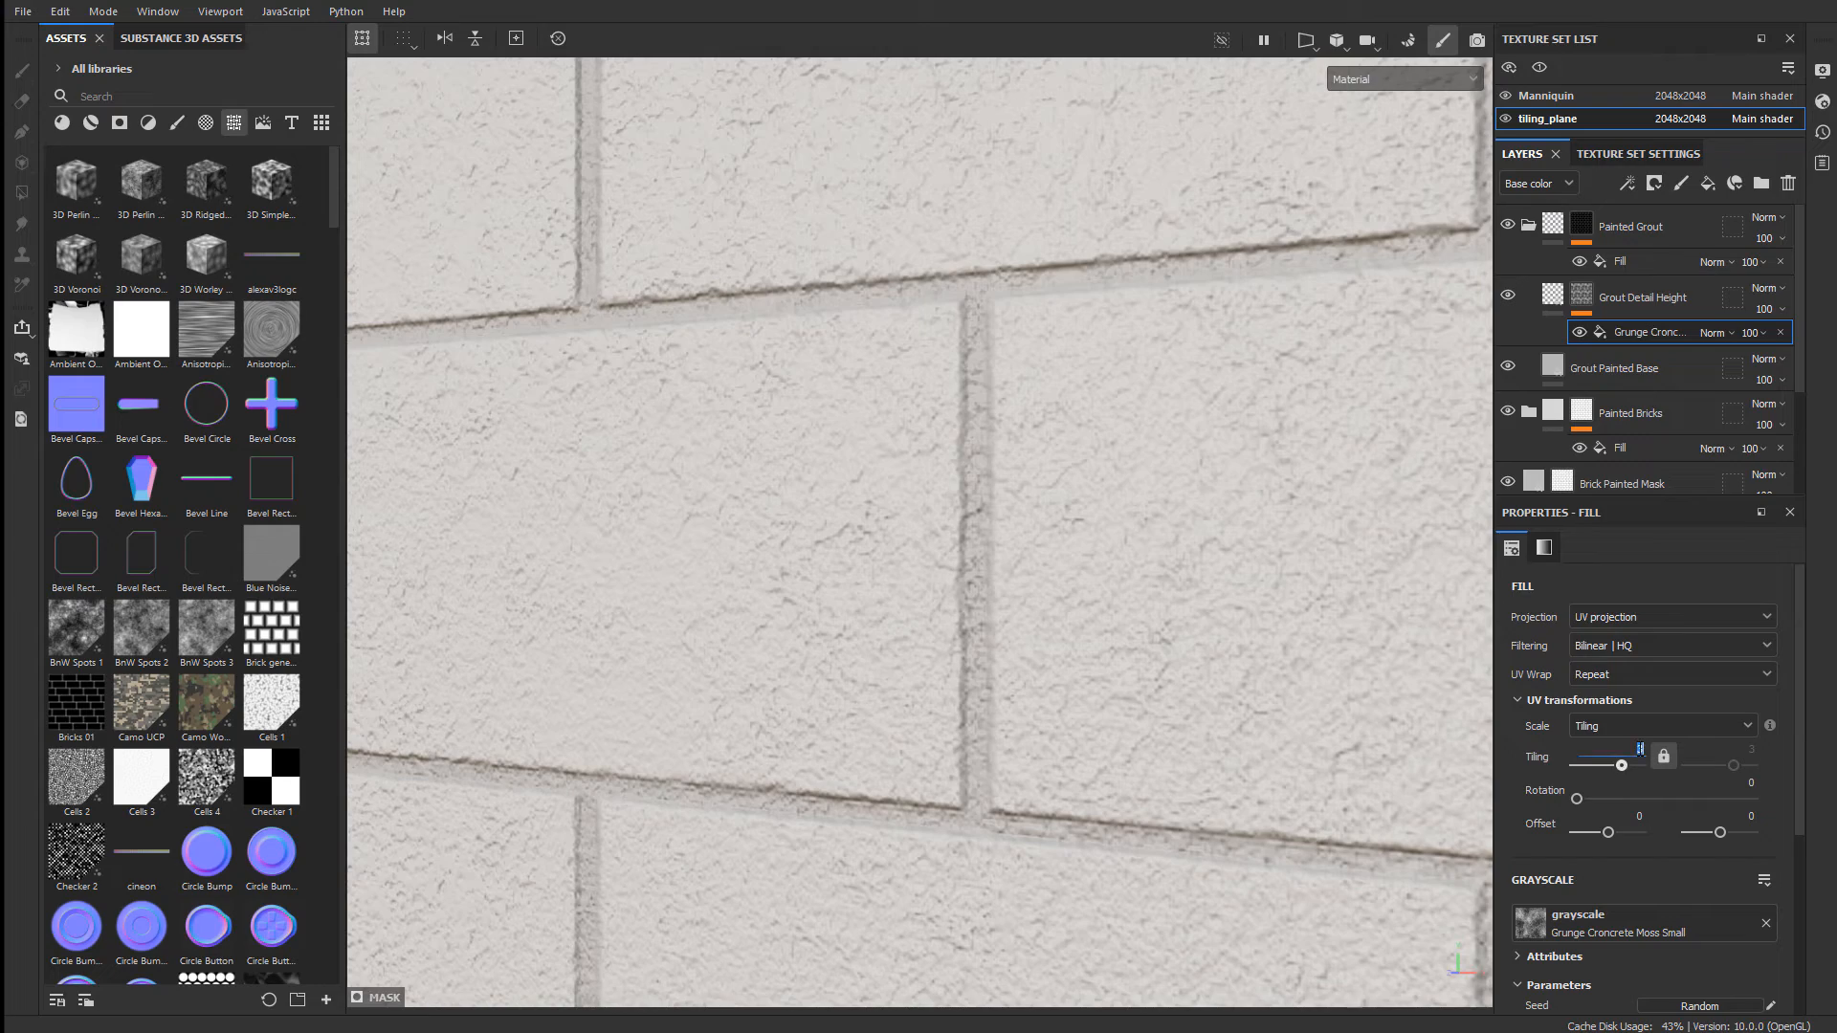
pyautogui.write('5')
pyautogui.press('Return')
pyautogui.keyDown('alt'); pyautogui.moveTo(1214, 486); pyautogui.dragTo(1085, 482, button='right'); pyautogui.keyUp('alt')
pyautogui.keyDown('alt'); pyautogui.moveTo(1085, 482); pyautogui.dragTo(895, 349); pyautogui.keyUp('alt')
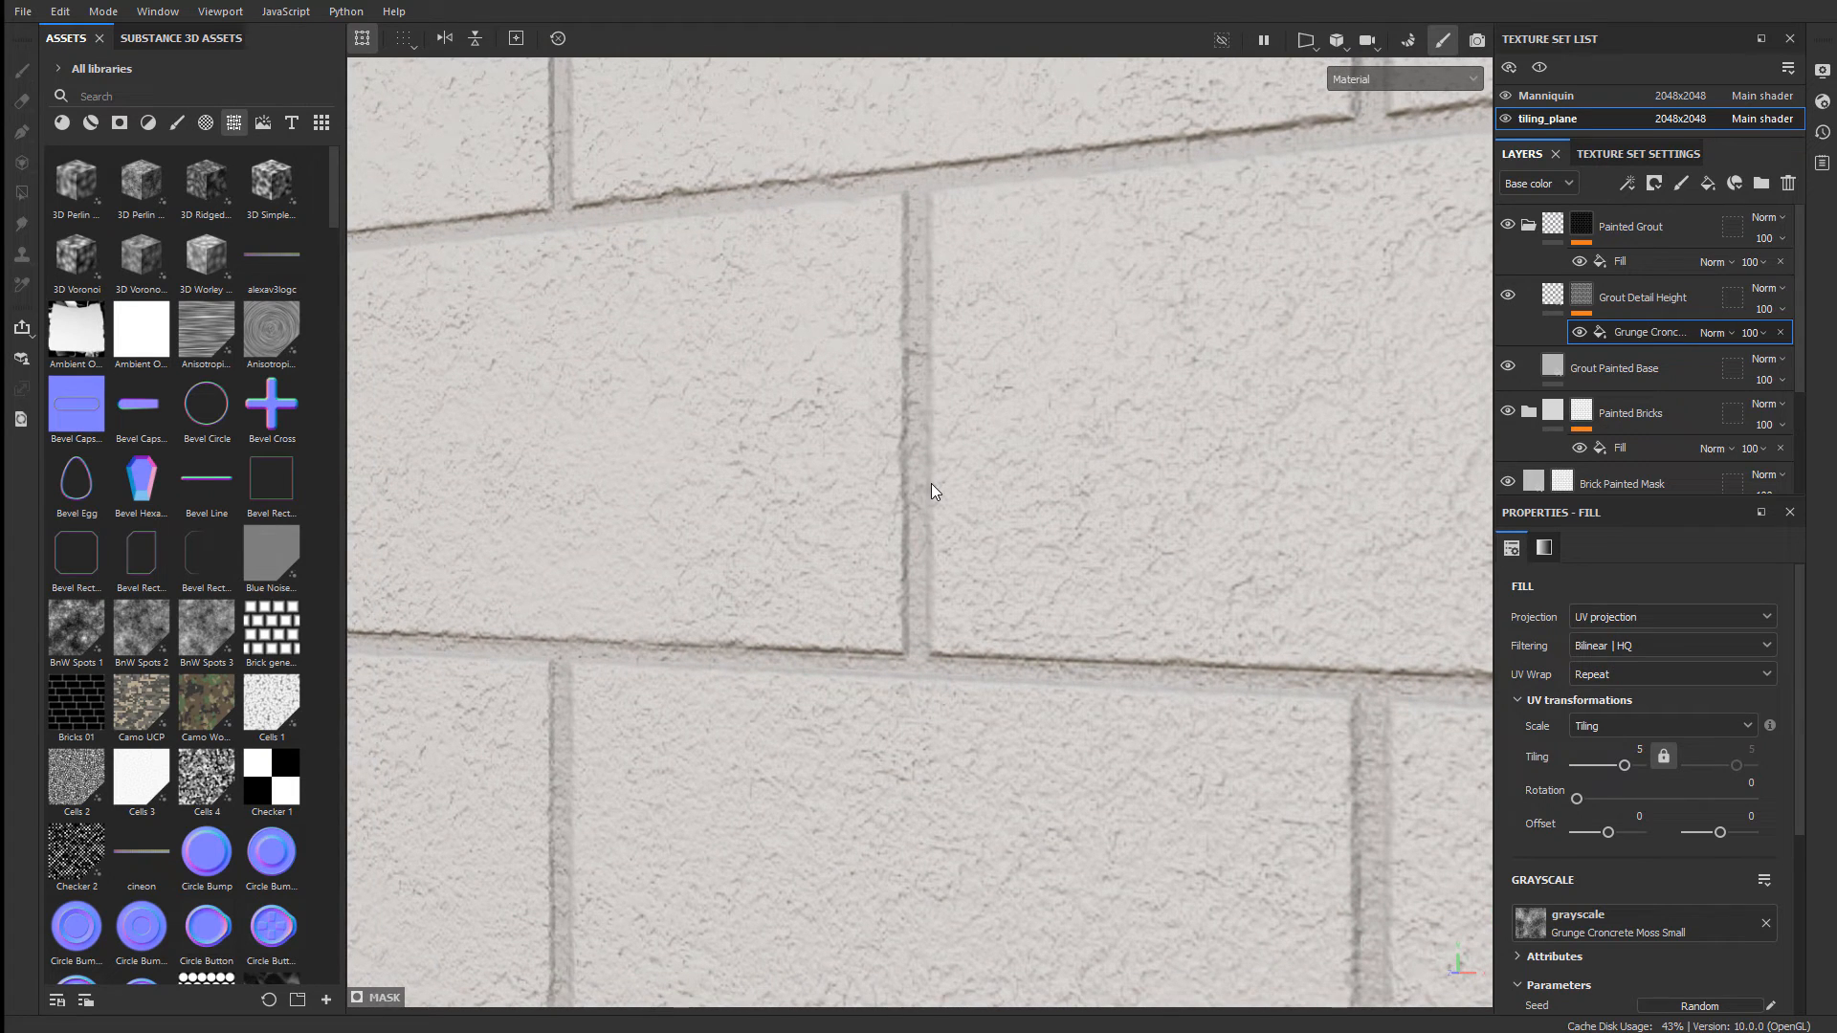
pyautogui.keyDown('alt'); pyautogui.moveTo(931, 484); pyautogui.dragTo(920, 476); pyautogui.keyUp('alt')
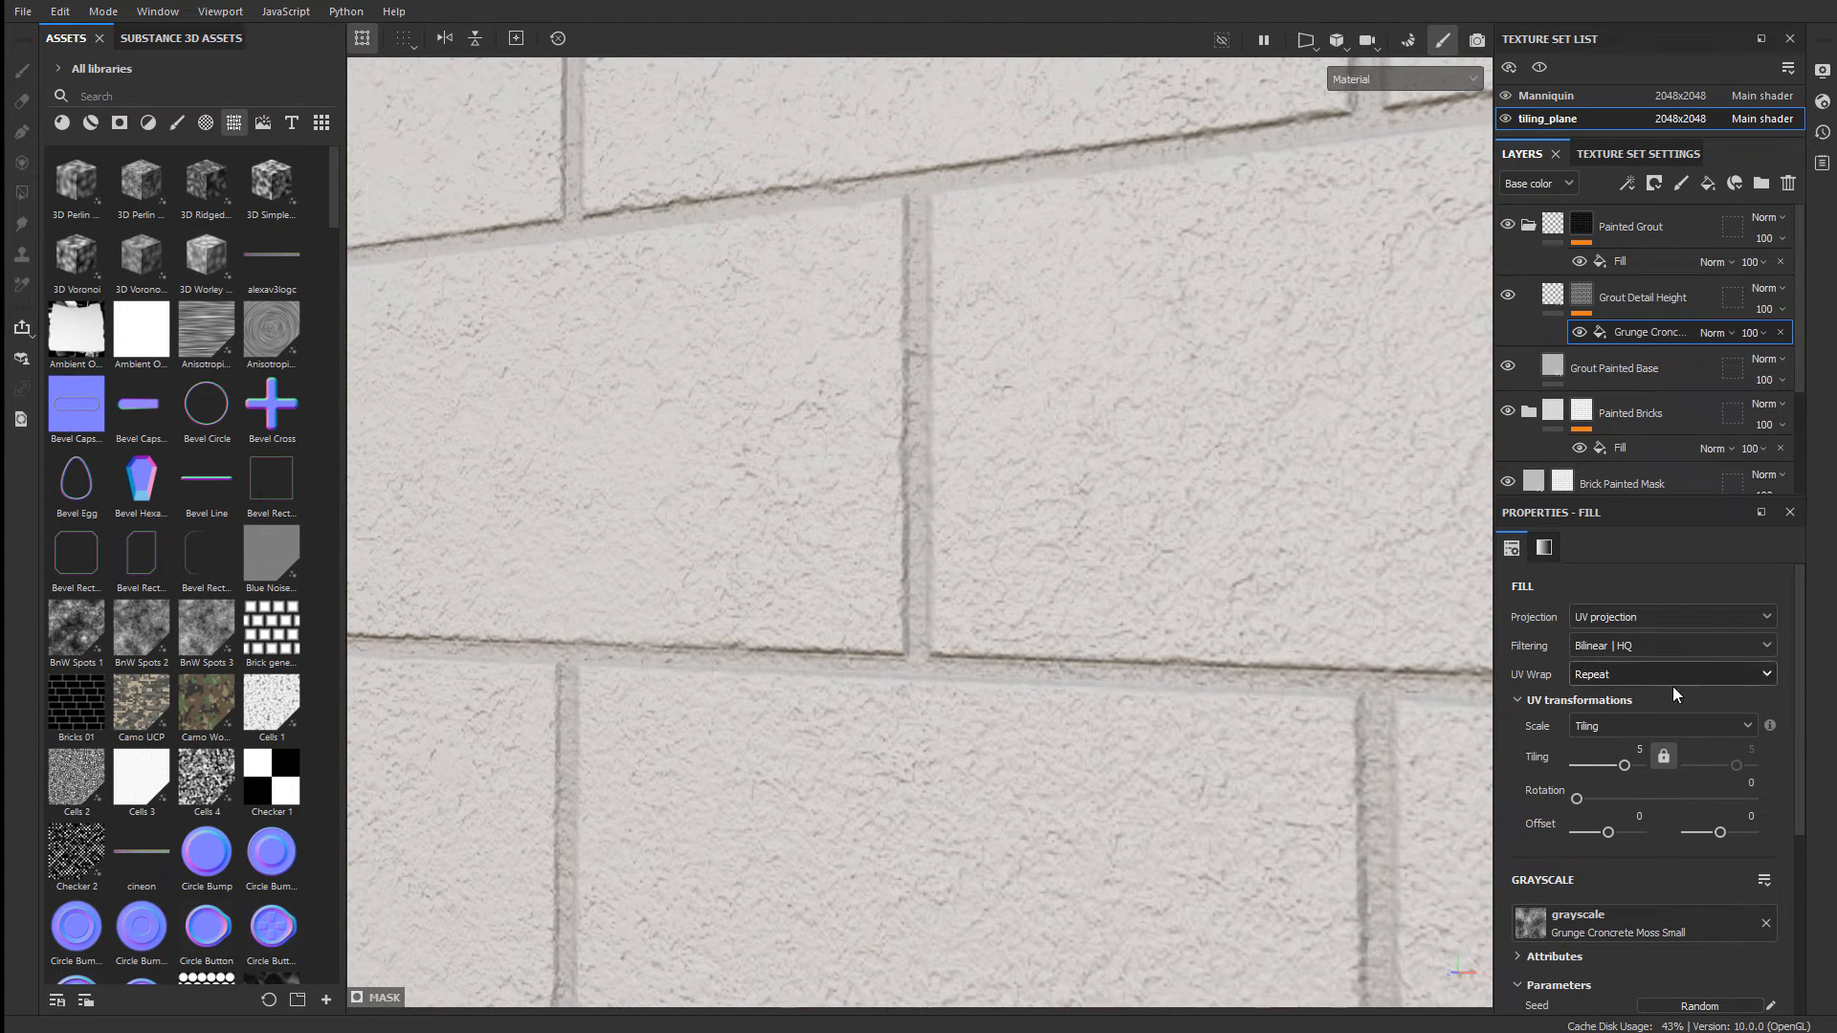
# - Test a tiling of 10 on the concrete moss grunge fill and settle on a tiling of 6
pyautogui.click(1635, 749)
pyautogui.write('10')
pyautogui.press('Return')
pyautogui.keyDown('alt'); pyautogui.moveTo(938, 516); pyautogui.dragTo(1546, 620); pyautogui.keyUp('alt')
pyautogui.click(1634, 749)
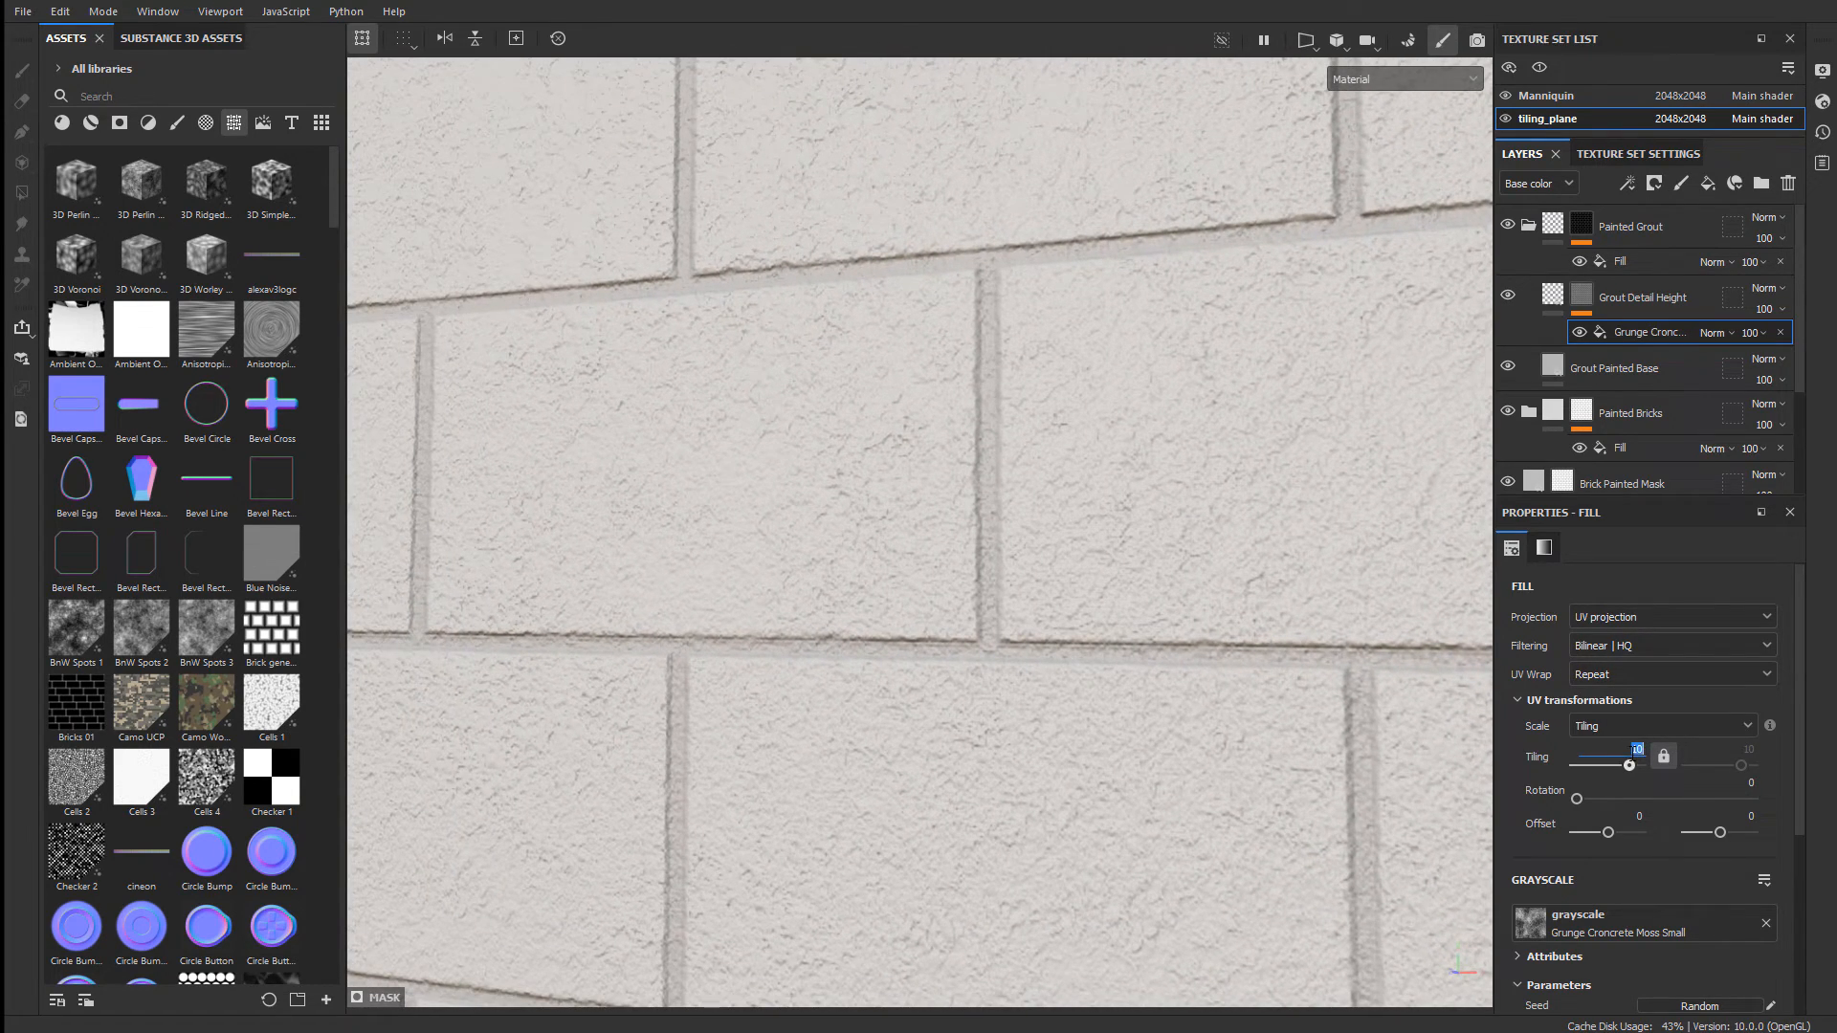
pyautogui.write('6')
pyautogui.press('Return')
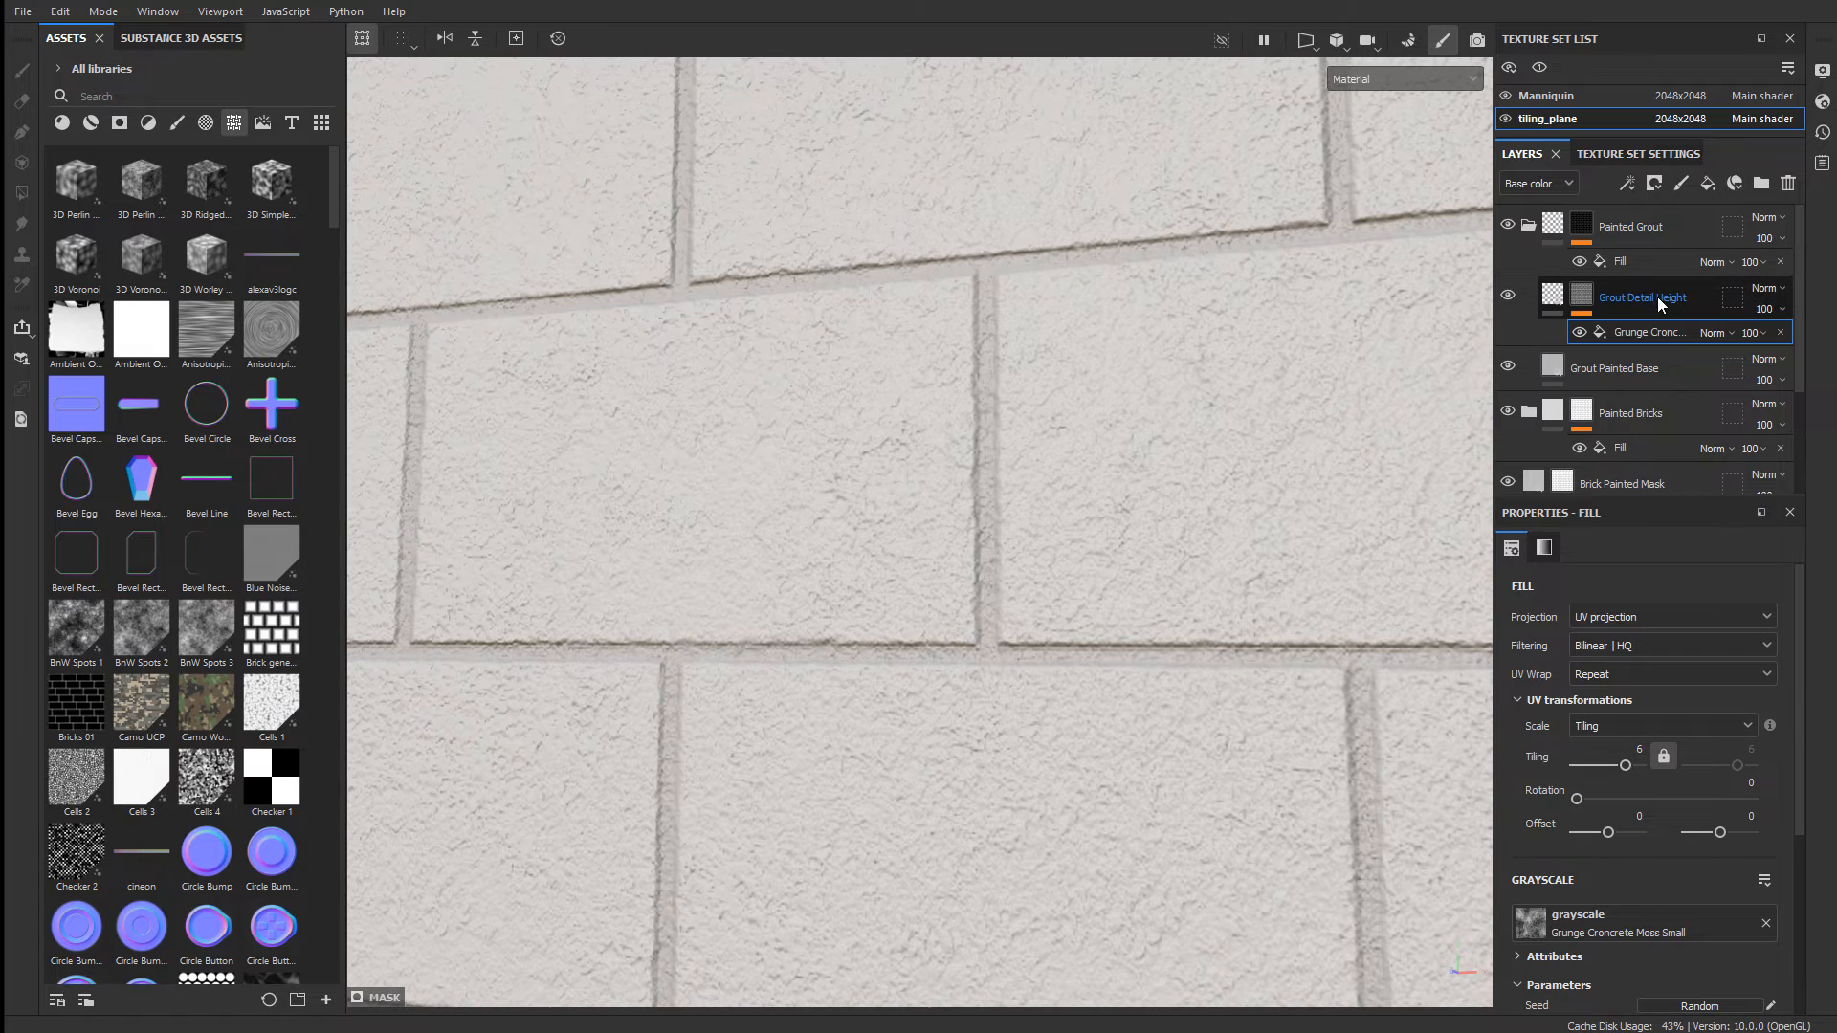
# - Try a stronger height of 0.4 on the Grout Detail Height layer
pyautogui.click(1552, 297)
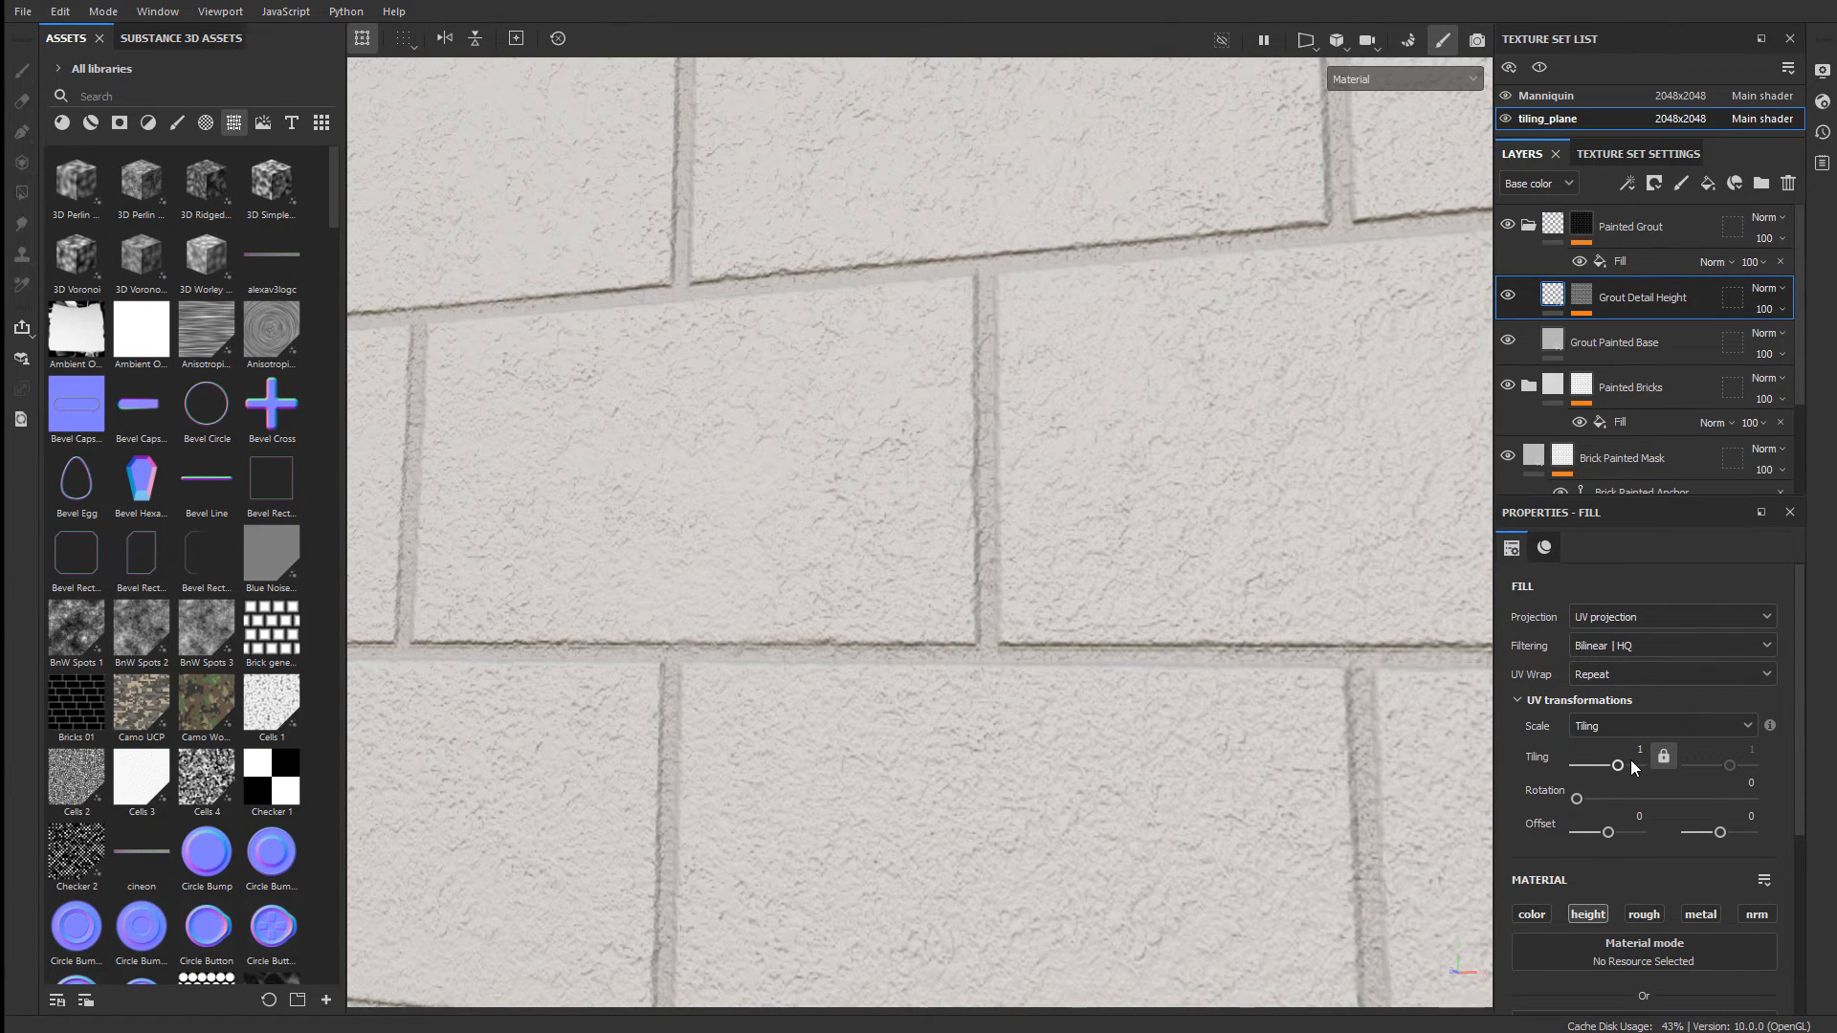
pyautogui.scroll(-3, 1634, 768)
pyautogui.click(1736, 831)
pyautogui.write('0.')
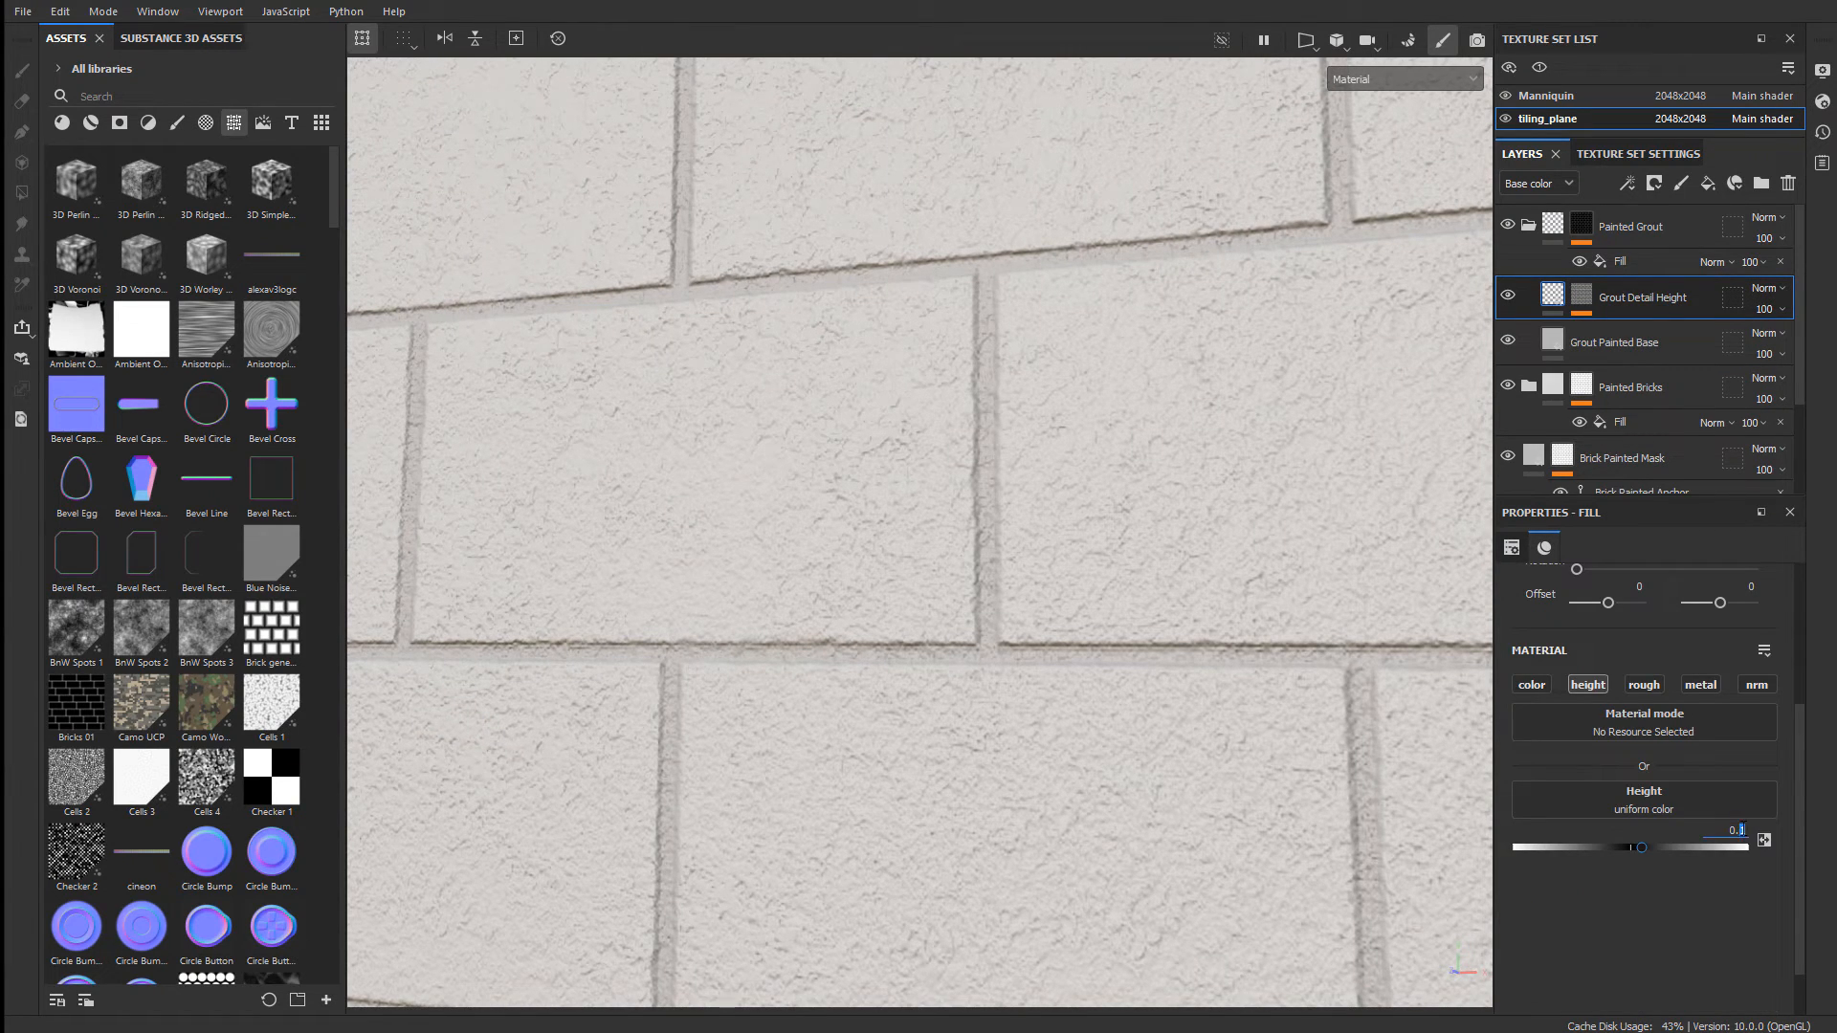
pyautogui.write('4')
pyautogui.press('Return')
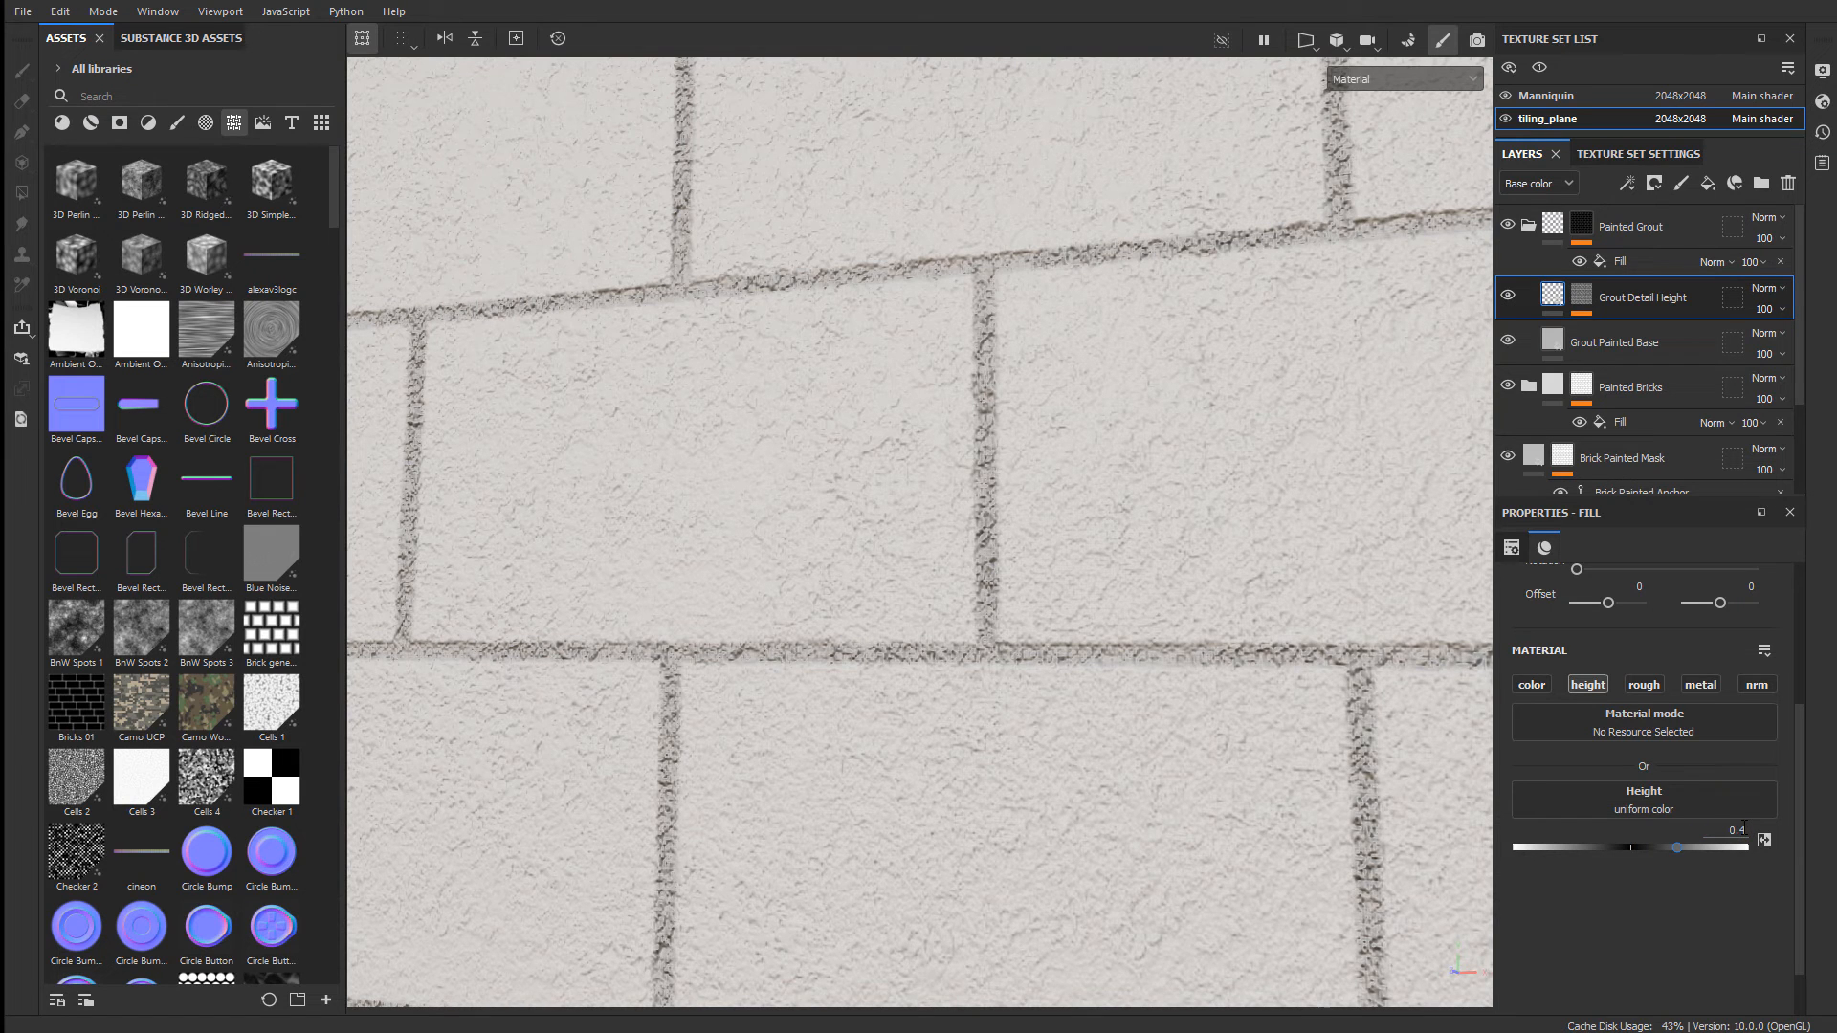
# - Try lower heights of 0.1 and 0.08 on the Grout Detail Height layer
pyautogui.tripleClick(1733, 829)
pyautogui.write('0.1')
pyautogui.press('Return')
pyautogui.doubleClick(1734, 830)
pyautogui.write('.08')
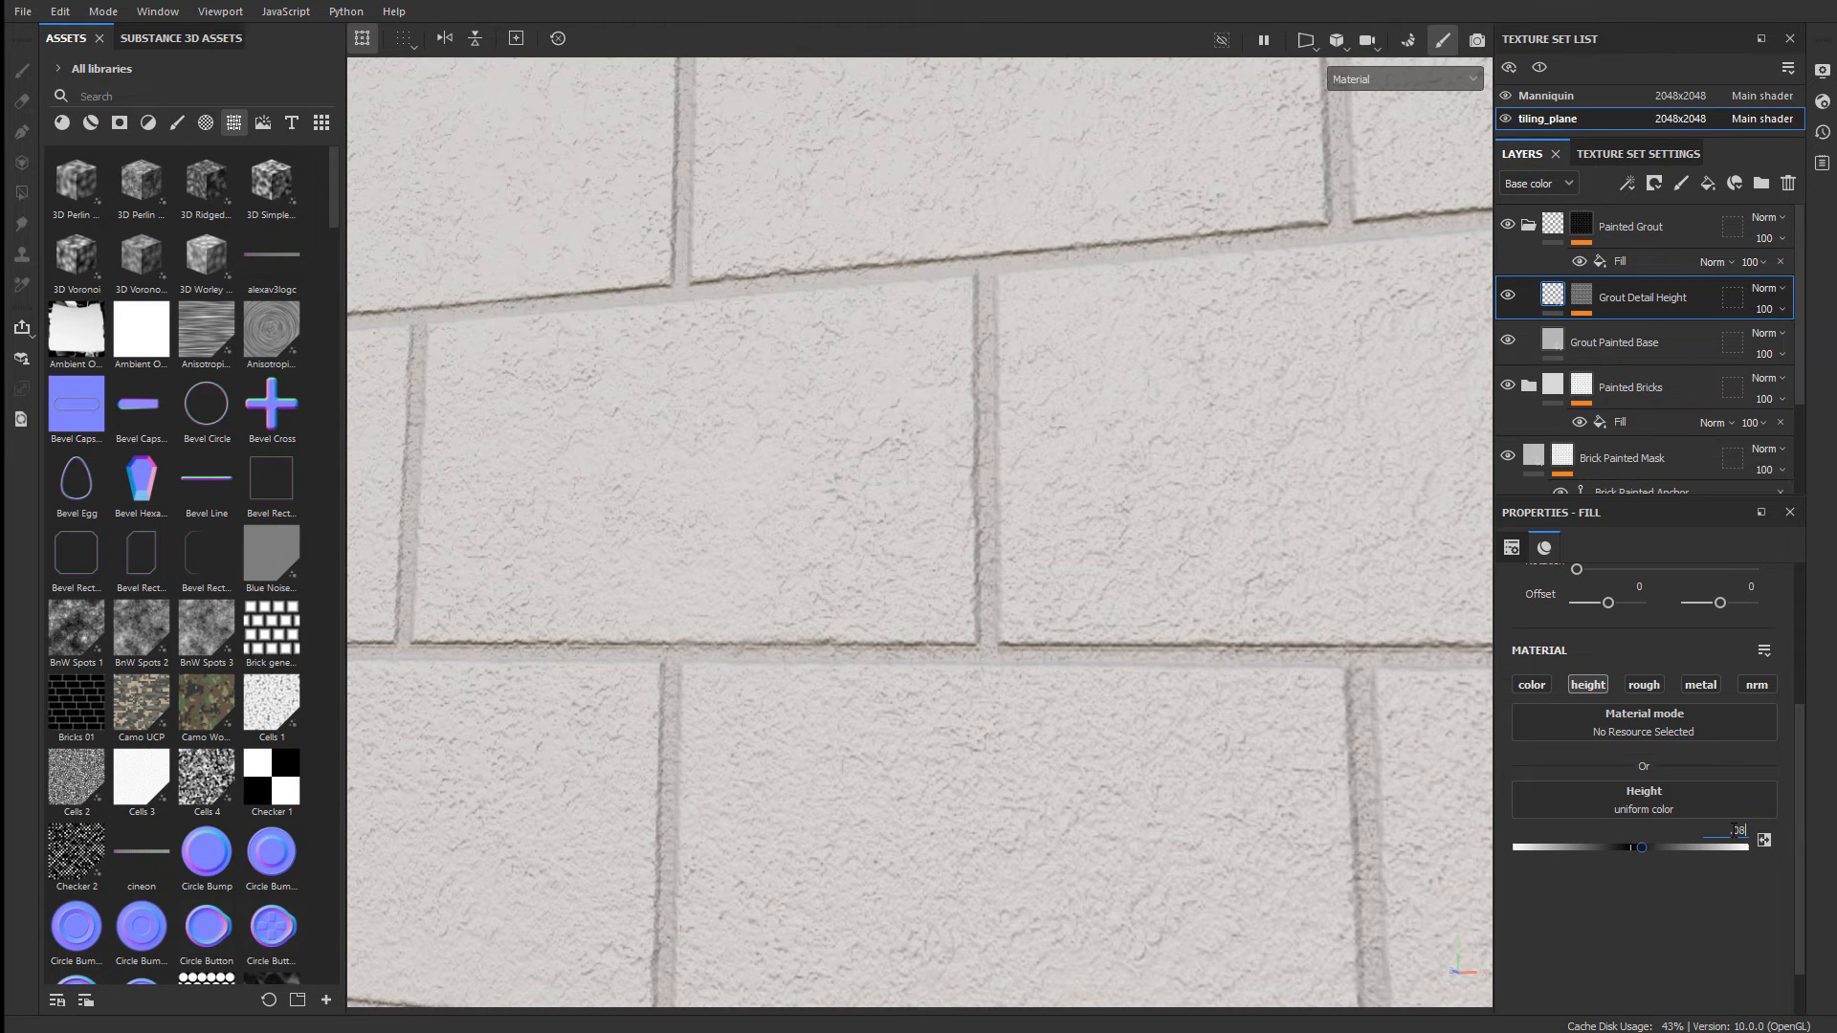
pyautogui.press('Return')
pyautogui.keyDown('alt'); pyautogui.moveTo(1174, 586); pyautogui.dragTo(1087, 581); pyautogui.keyUp('alt')
pyautogui.keyDown('alt'); pyautogui.moveTo(927, 543); pyautogui.dragTo(1161, 525); pyautogui.keyUp('alt')
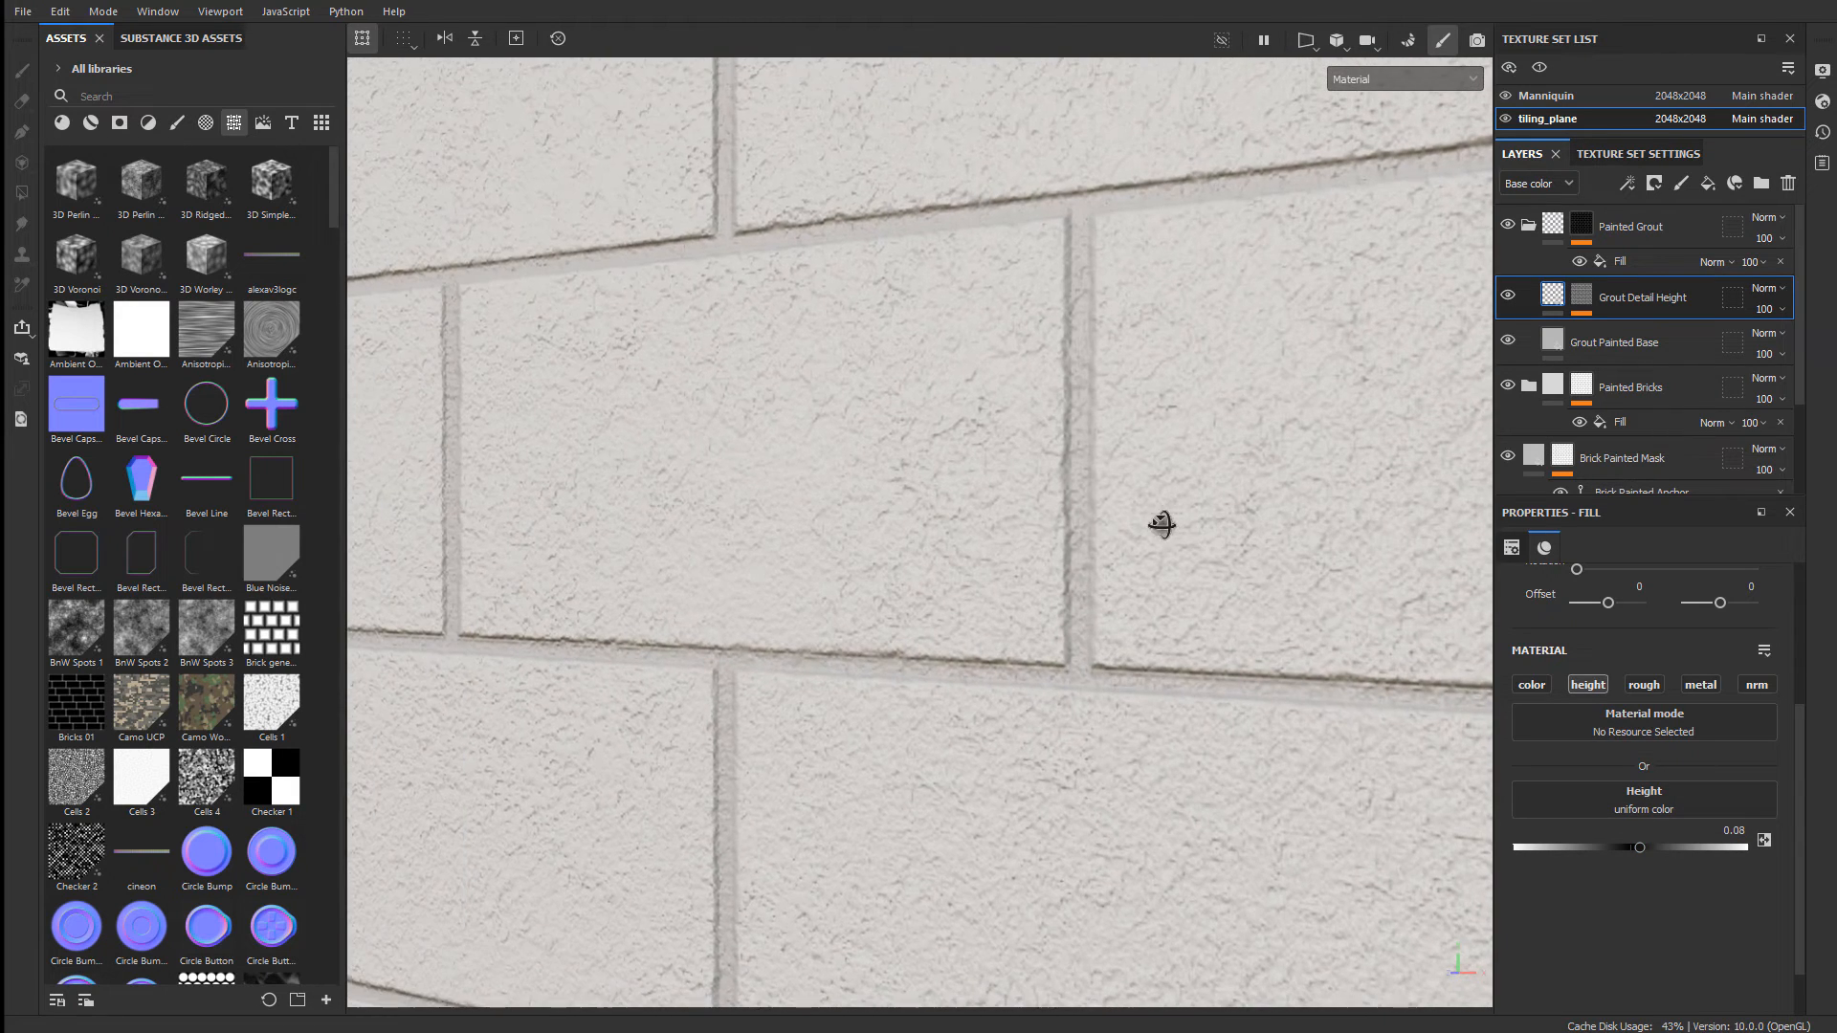
# - Set the height of the Grout Detail Height layer to 0.05 and check the grout across the wall
pyautogui.doubleClick(1733, 830)
pyautogui.write('0.05')
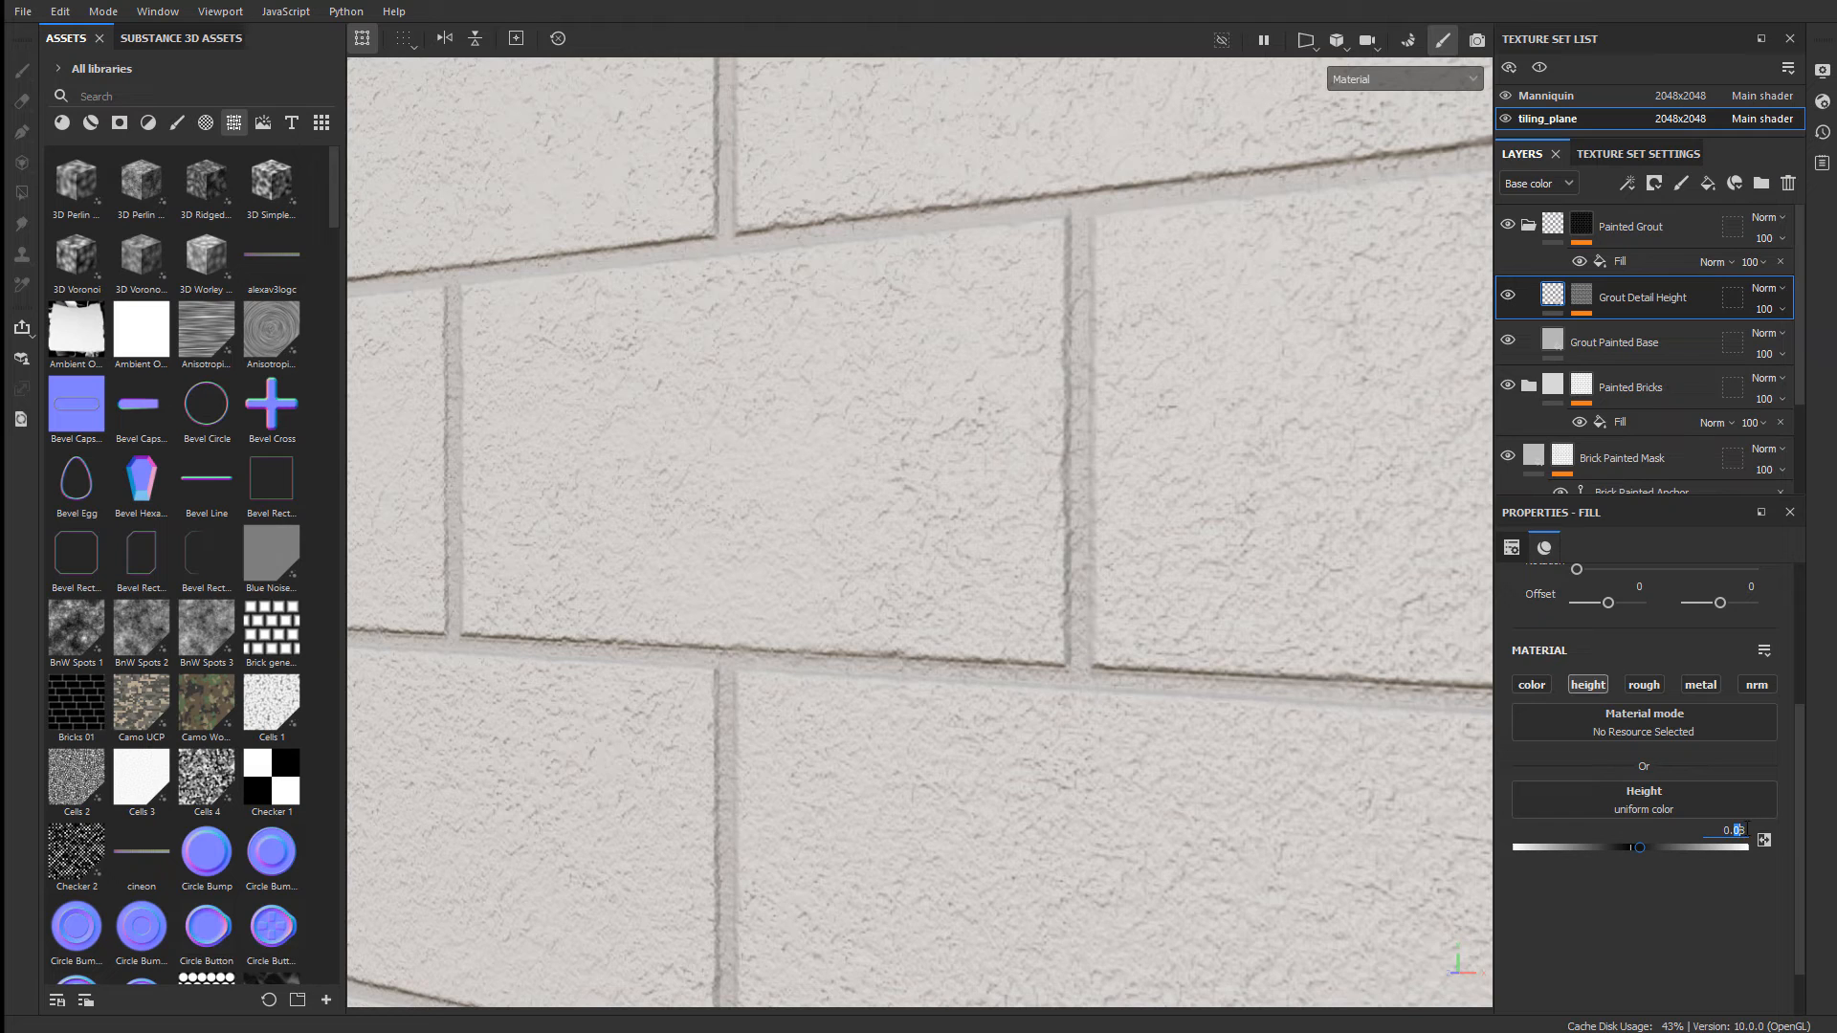
pyautogui.press('Return')
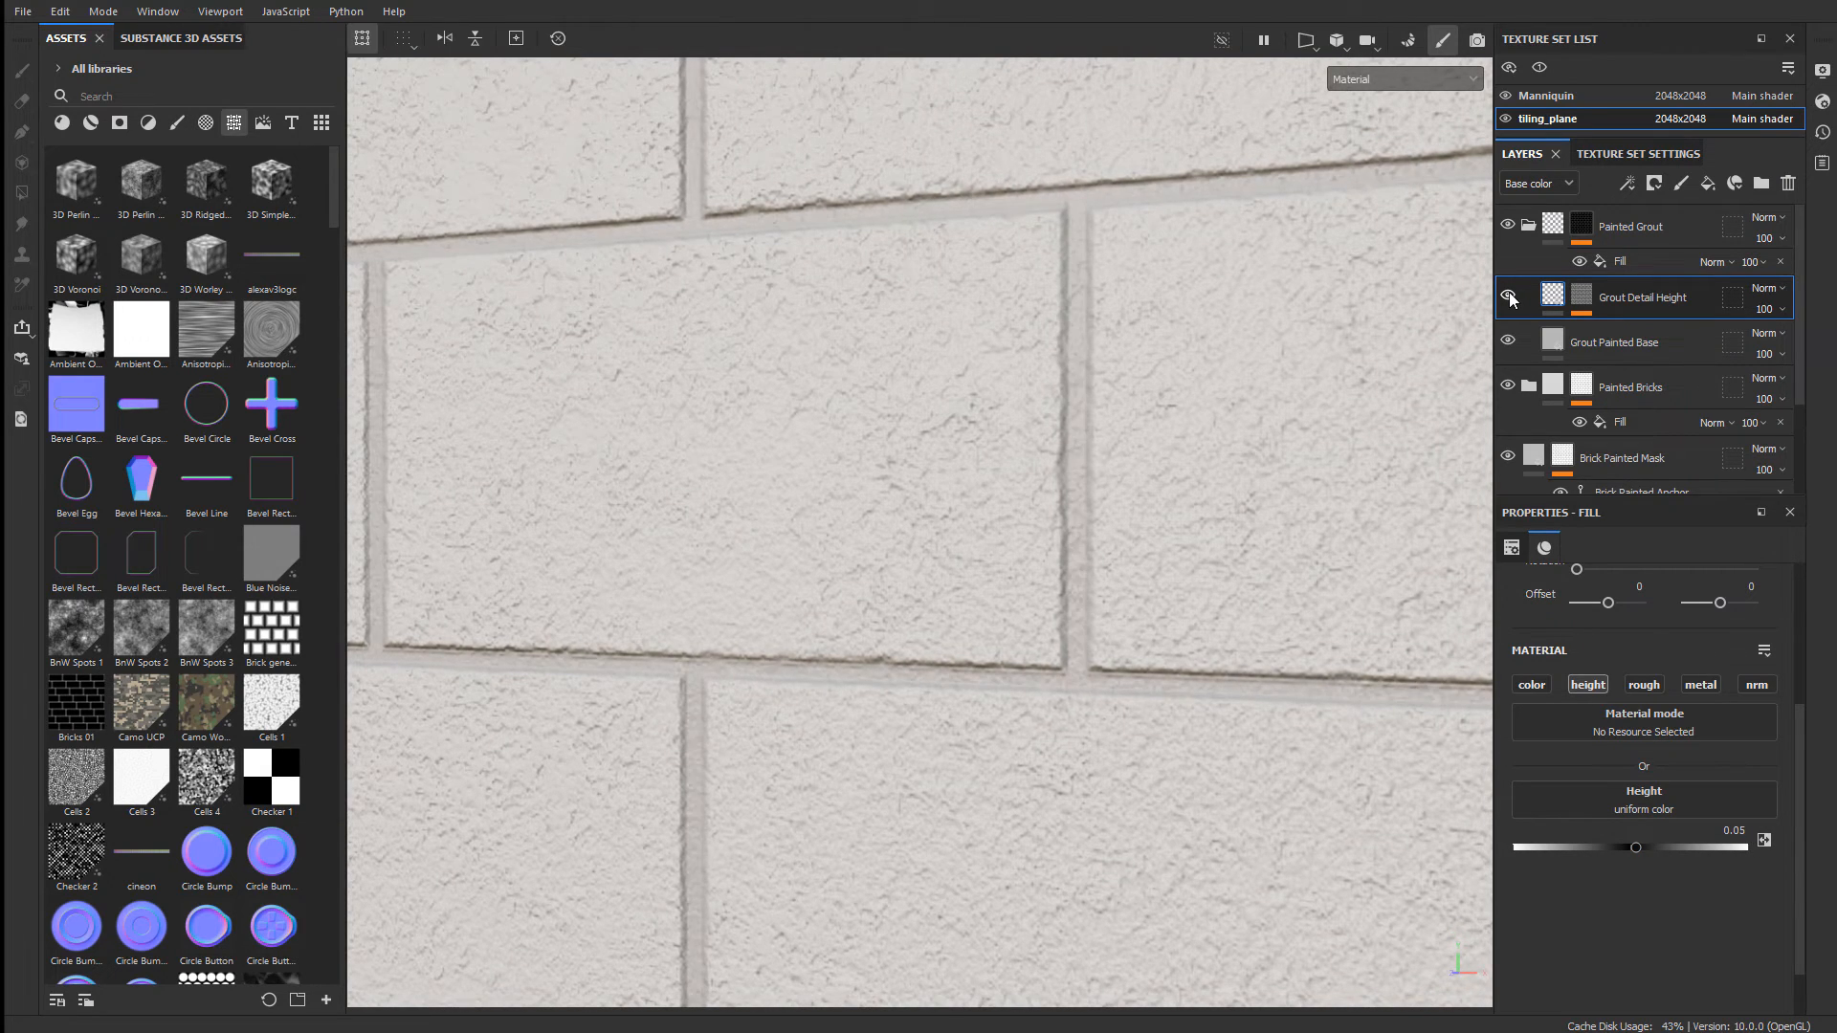
pyautogui.scroll(-3, 950, 419)
pyautogui.keyDown('alt'); pyautogui.moveTo(950, 419); pyautogui.dragTo(1230, 348, button='middle'); pyautogui.keyUp('alt')
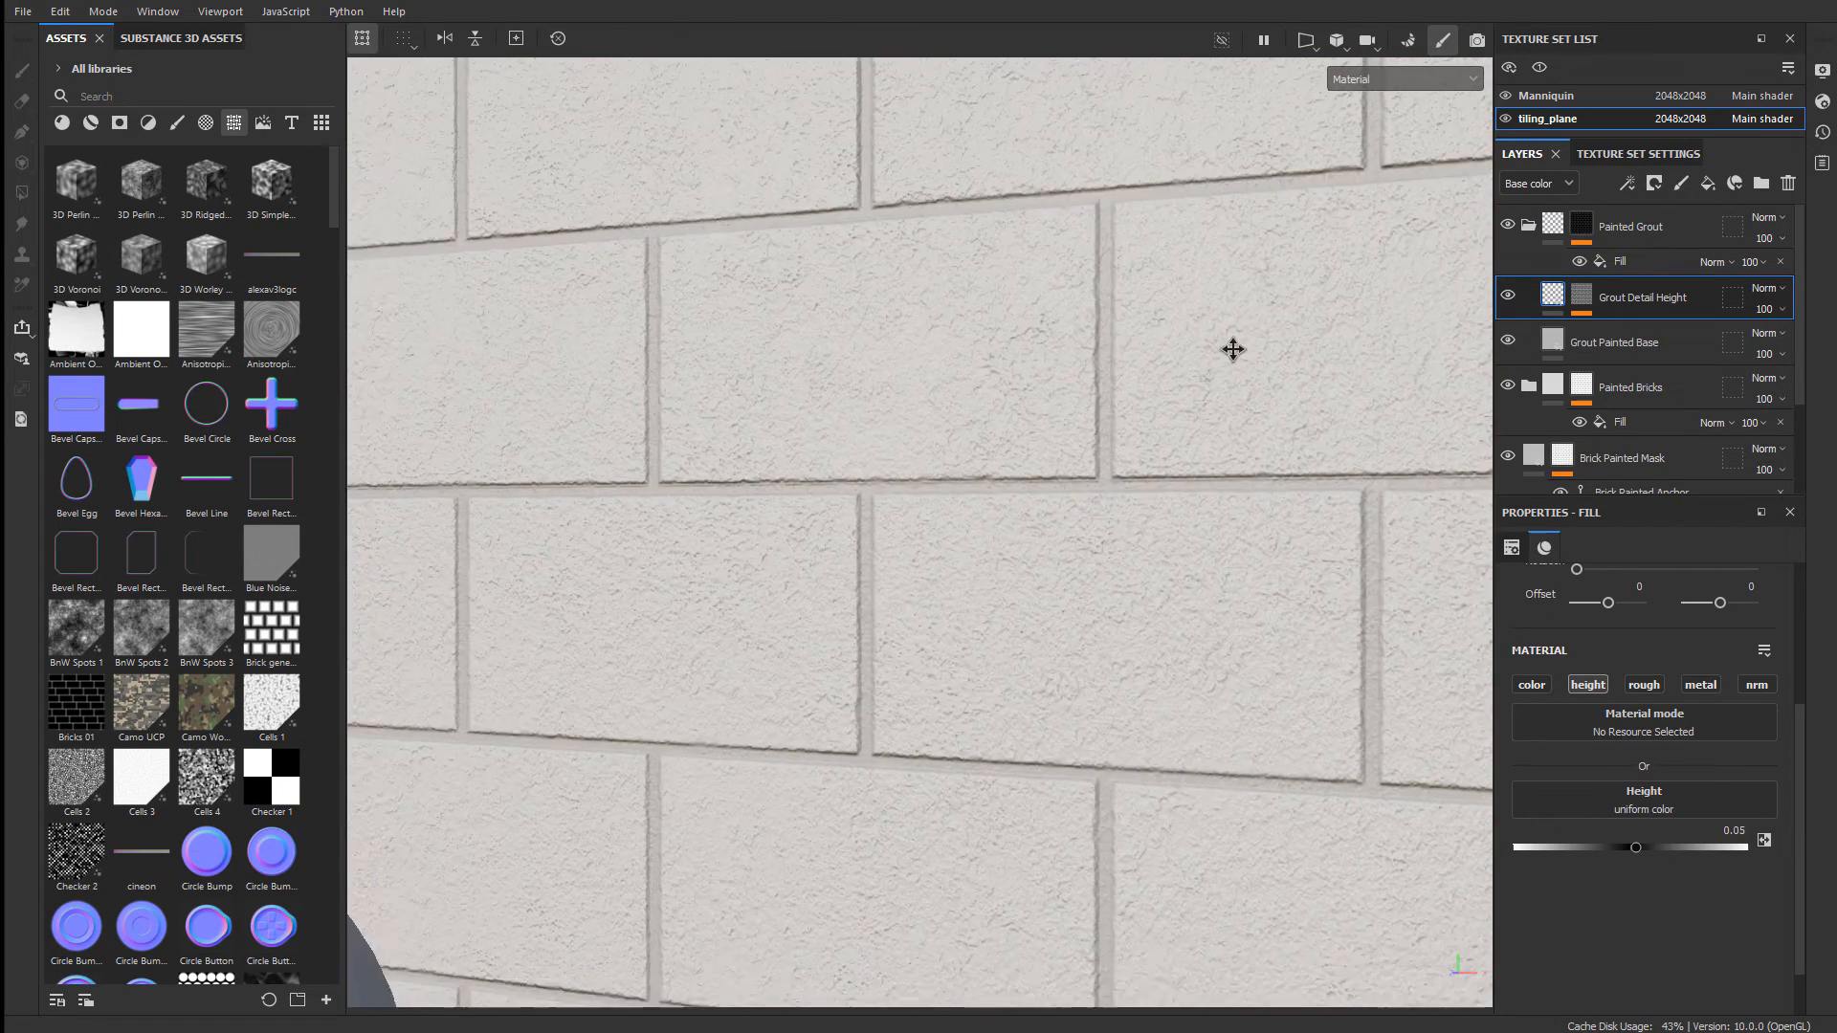
pyautogui.keyDown('alt'); pyautogui.moveTo(1230, 348); pyautogui.dragTo(1009, 382); pyautogui.keyUp('alt')
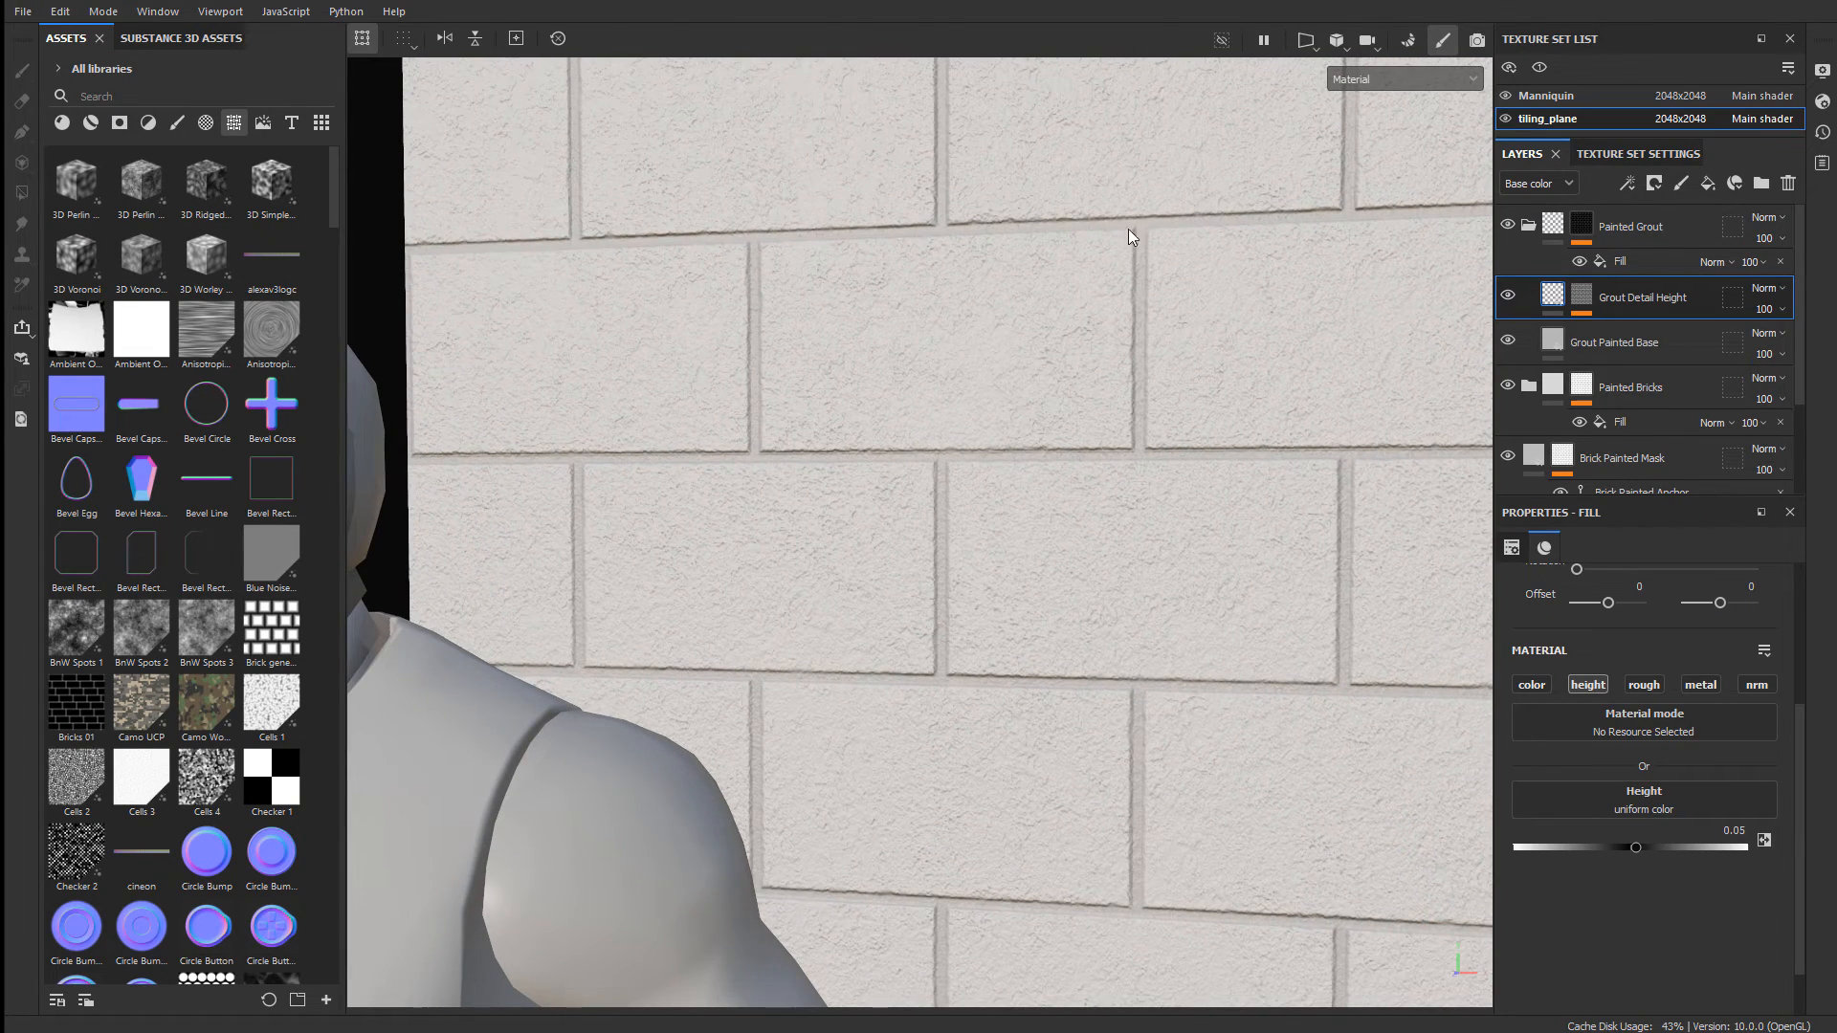
pyautogui.keyDown('alt'); pyautogui.moveTo(1227, 340); pyautogui.dragTo(1073, 403, button='middle'); pyautogui.keyUp('alt')
pyautogui.keyDown('alt'); pyautogui.moveTo(1074, 403); pyautogui.dragTo(1053, 339, button='right'); pyautogui.keyUp('alt')
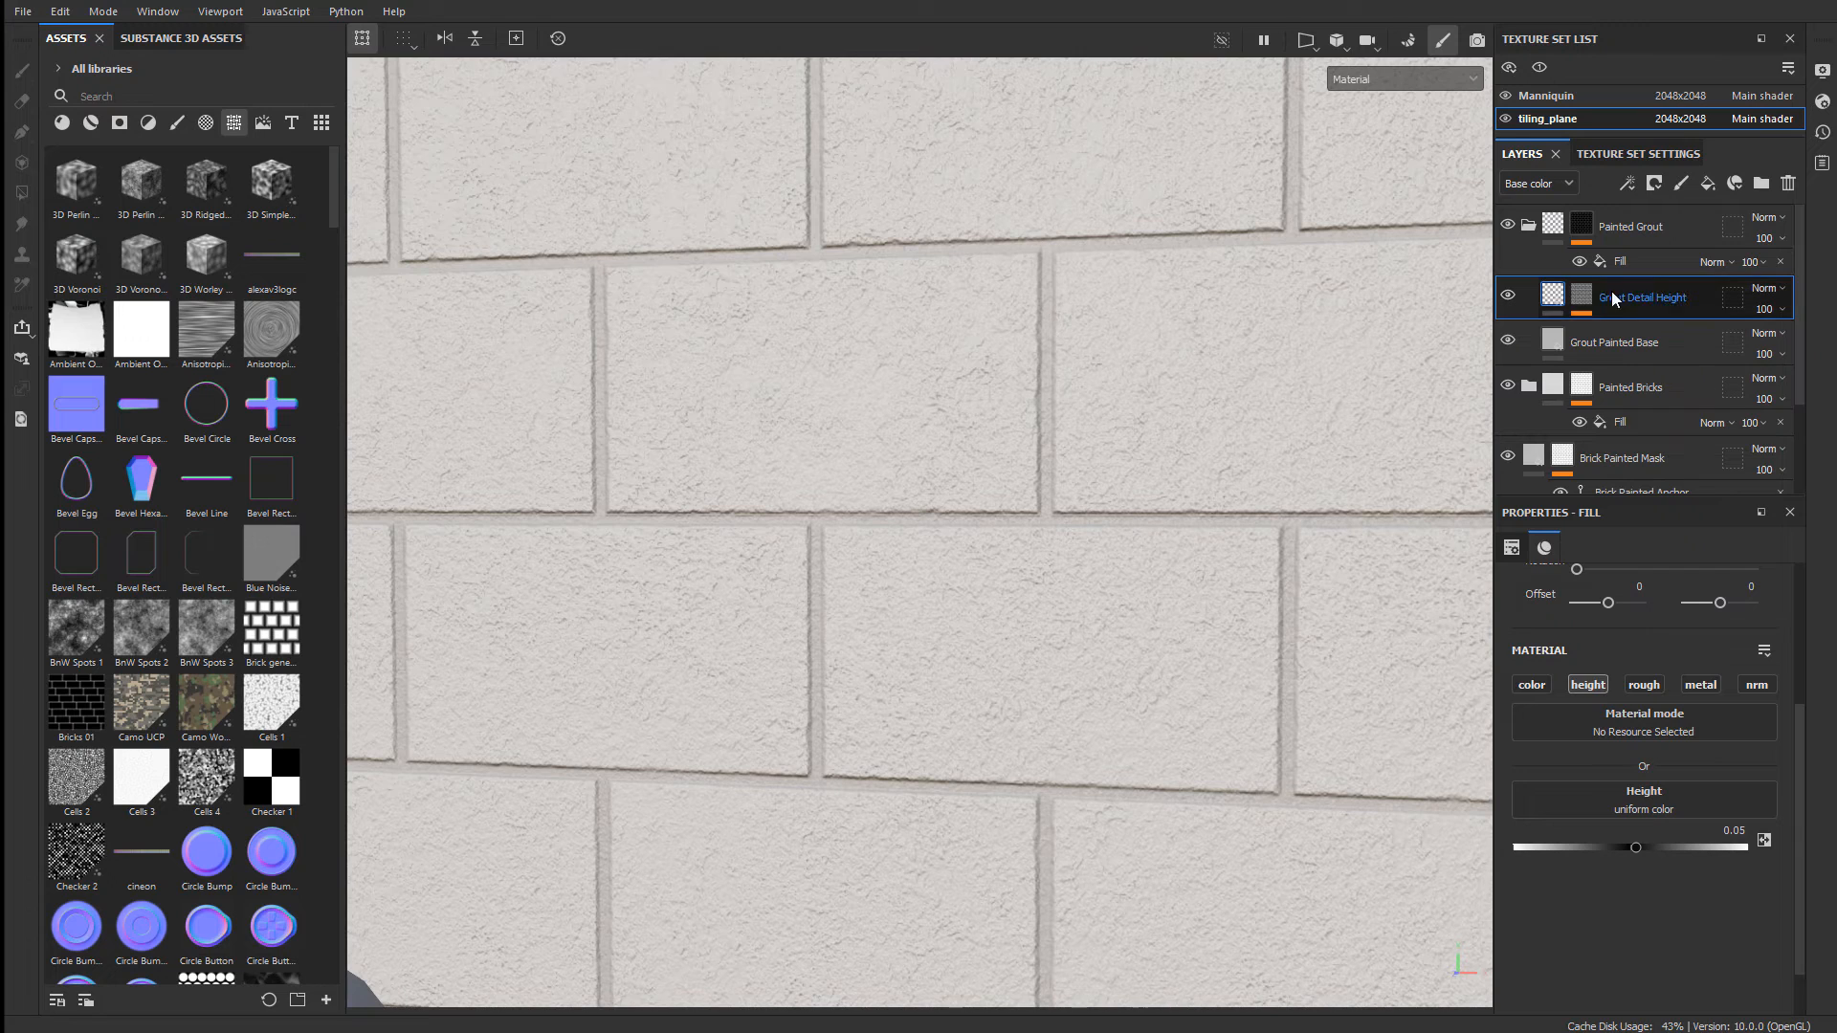
# - Change the Grout Painted Base color to the C6C6C6 gray swatch and darken it very slightly
pyautogui.click(1552, 342)
pyautogui.click(1678, 832)
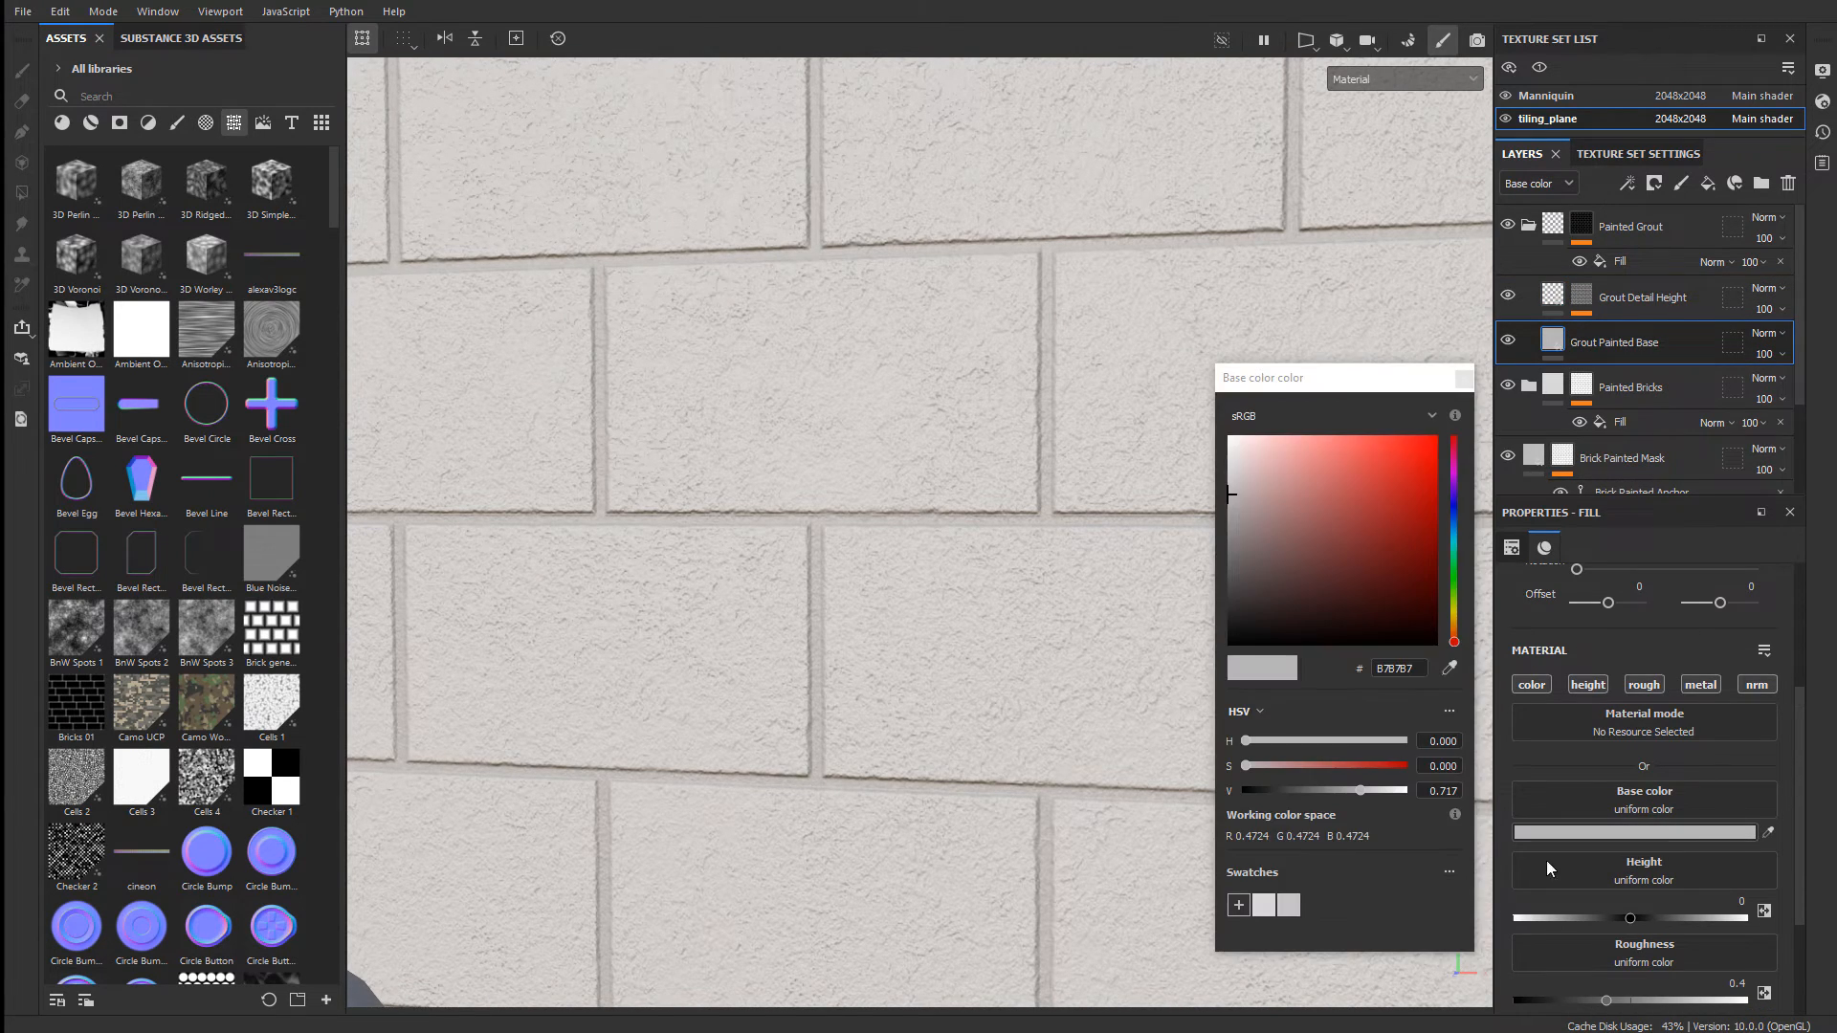
pyautogui.click(1295, 907)
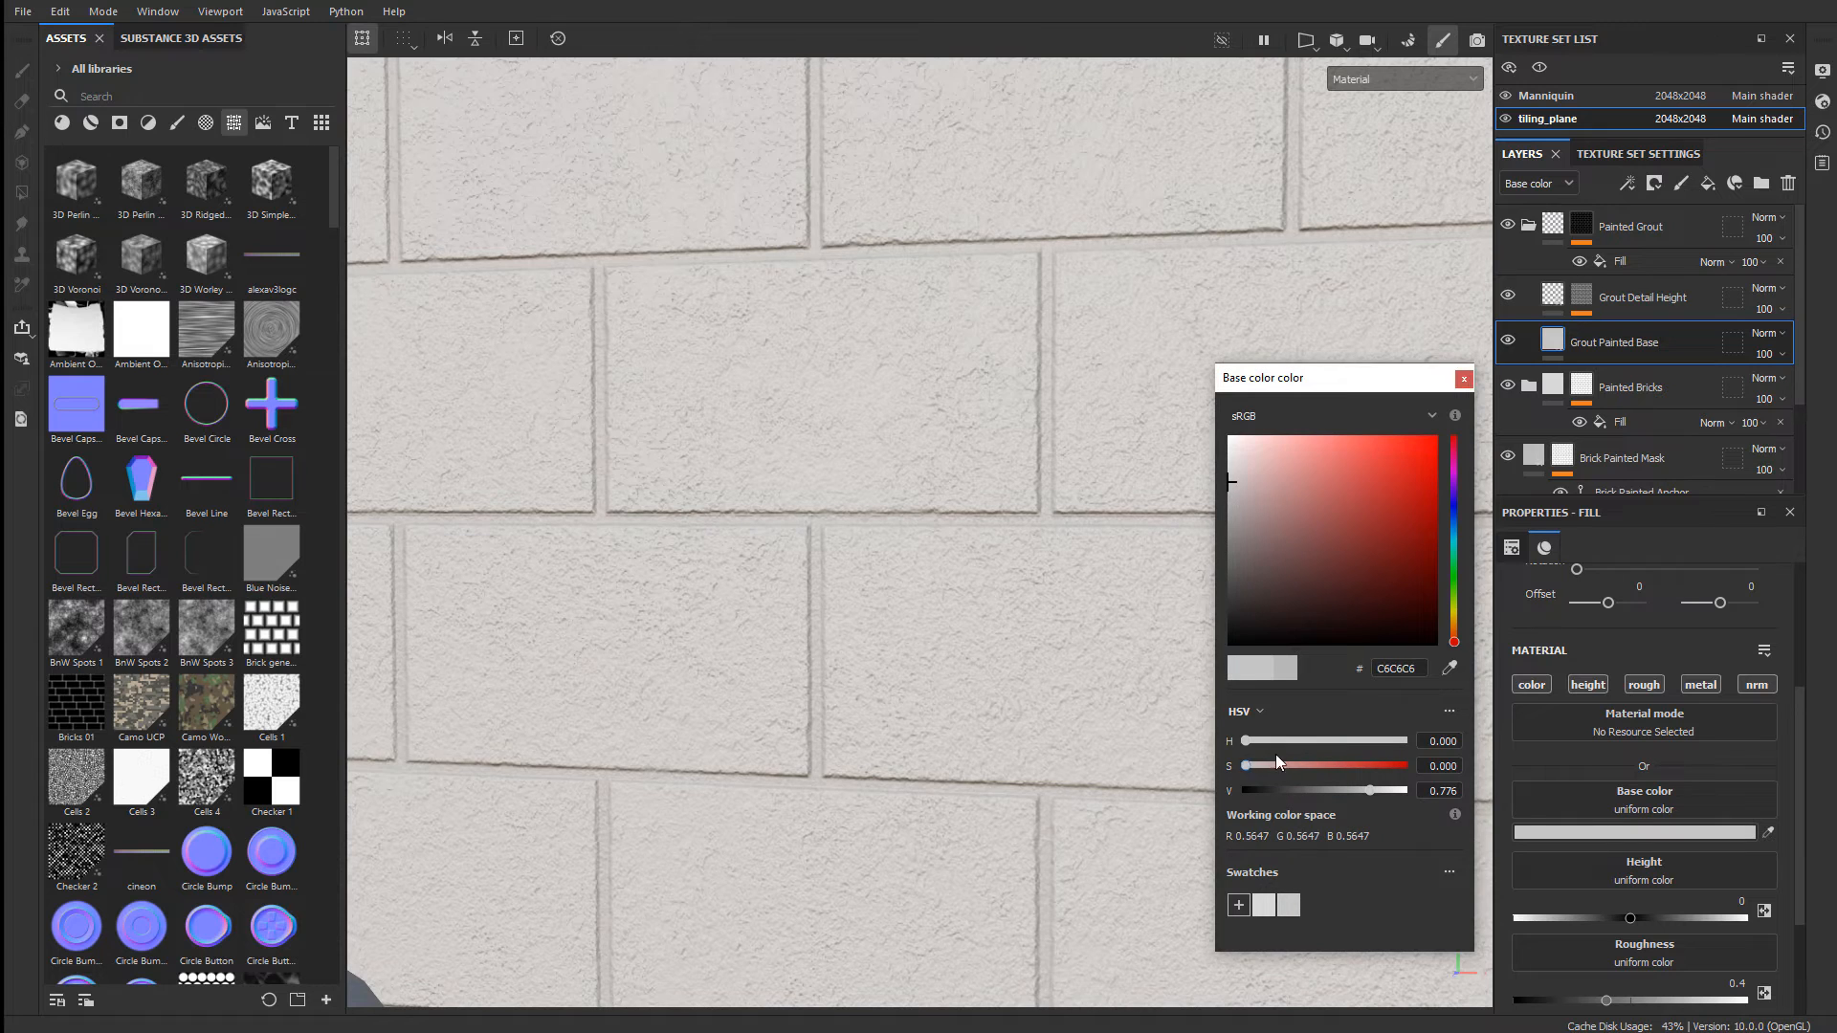
pyautogui.moveTo(1230, 484); pyautogui.dragTo(1229, 487)
pyautogui.click(1463, 379)
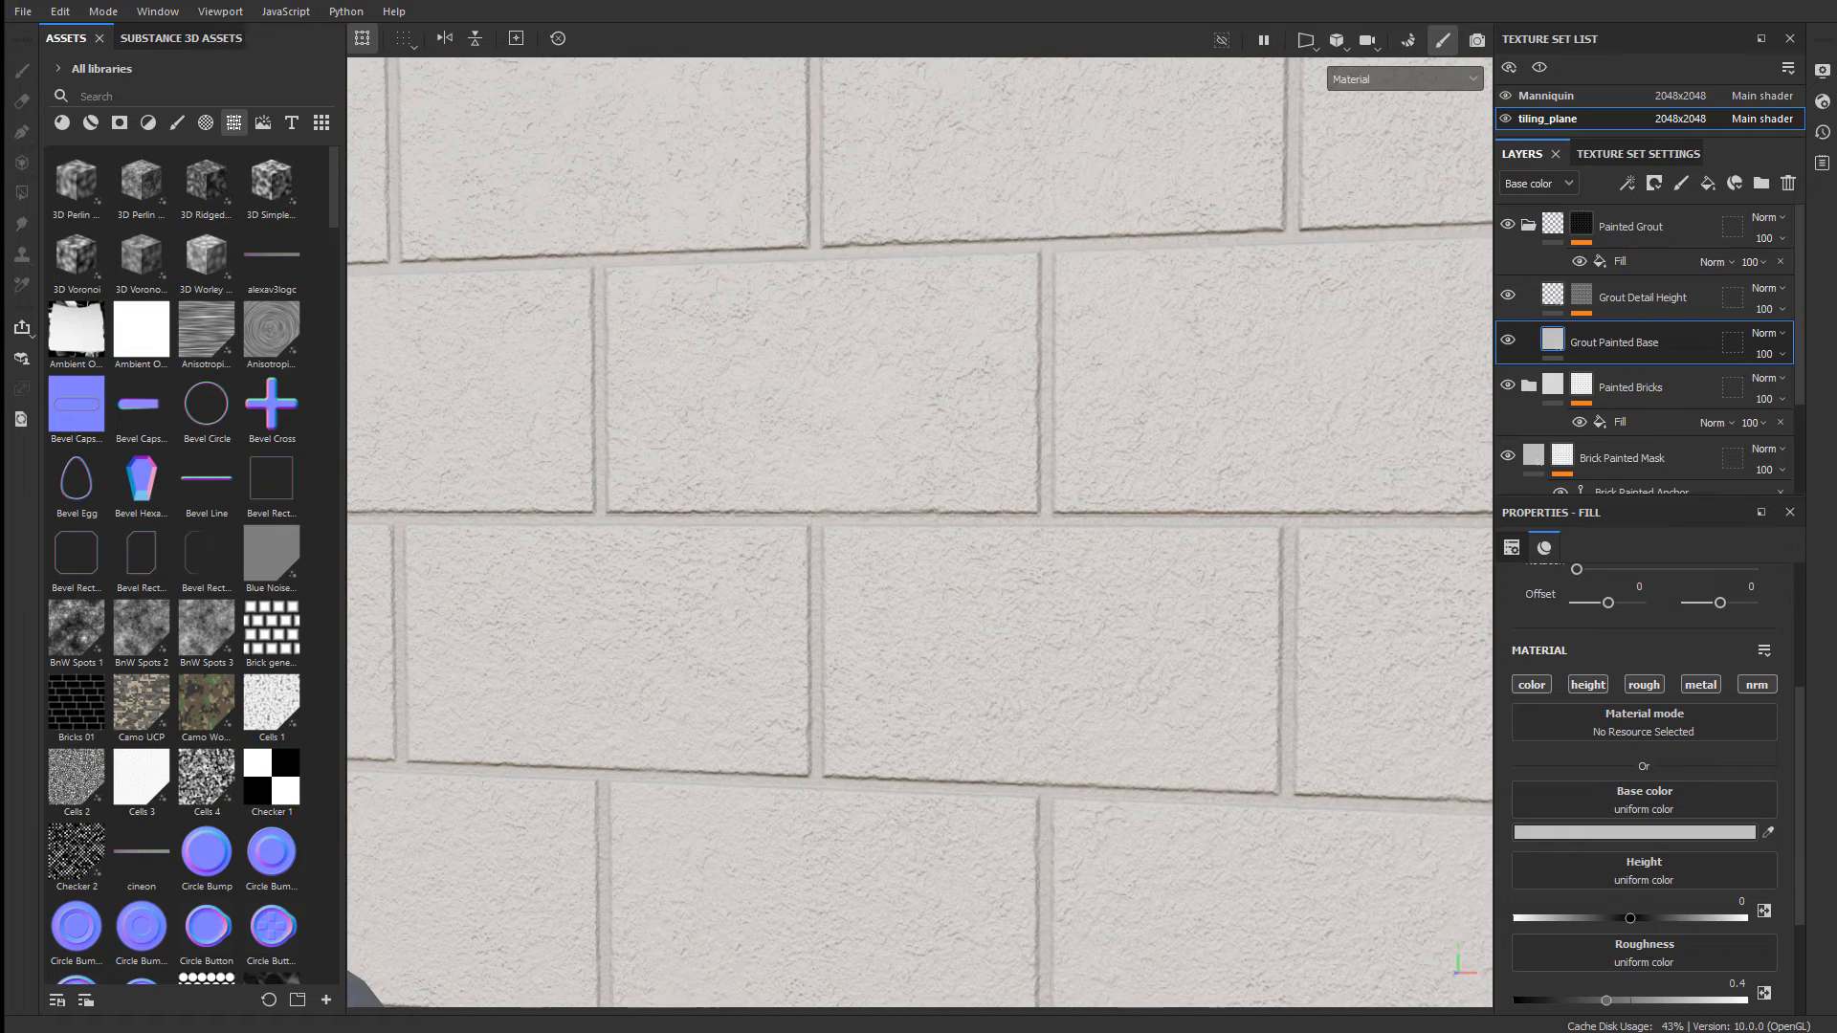
# - Rotate the environment lighting and examine the wall's reflections at a grazing angle
pyautogui.keyDown('alt'); pyautogui.moveTo(1035, 689); pyautogui.dragTo(988, 617); pyautogui.keyUp('alt')
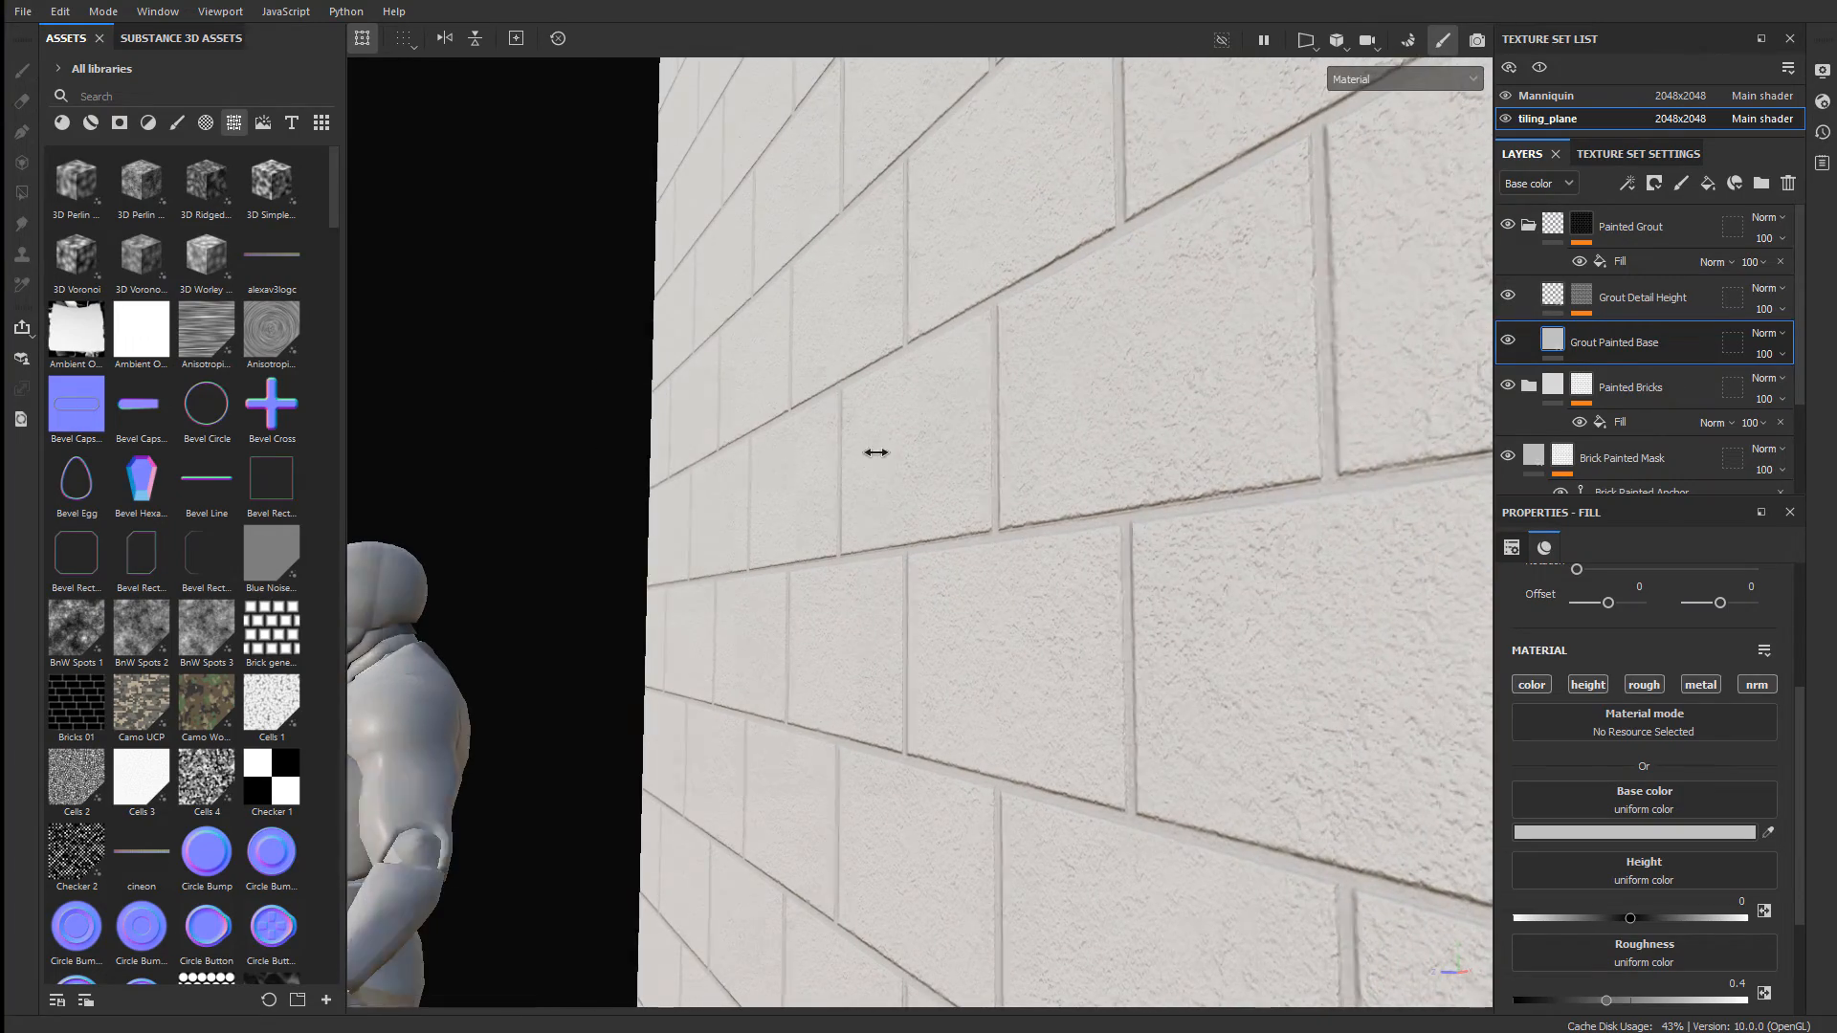
pyautogui.moveTo(874, 451)
pyautogui.keyDown('shift'); pyautogui.mouseDown(button='right')
pyautogui.moveTo(799, 450)
pyautogui.moveTo(817, 457)
pyautogui.mouseUp(button='right'); pyautogui.keyUp('shift')
pyautogui.keyDown('alt'); pyautogui.moveTo(817, 458); pyautogui.dragTo(947, 428); pyautogui.keyUp('alt')
pyautogui.keyDown('shift'); pyautogui.moveTo(947, 428); pyautogui.dragTo(970, 440, button='right'); pyautogui.keyUp('shift')
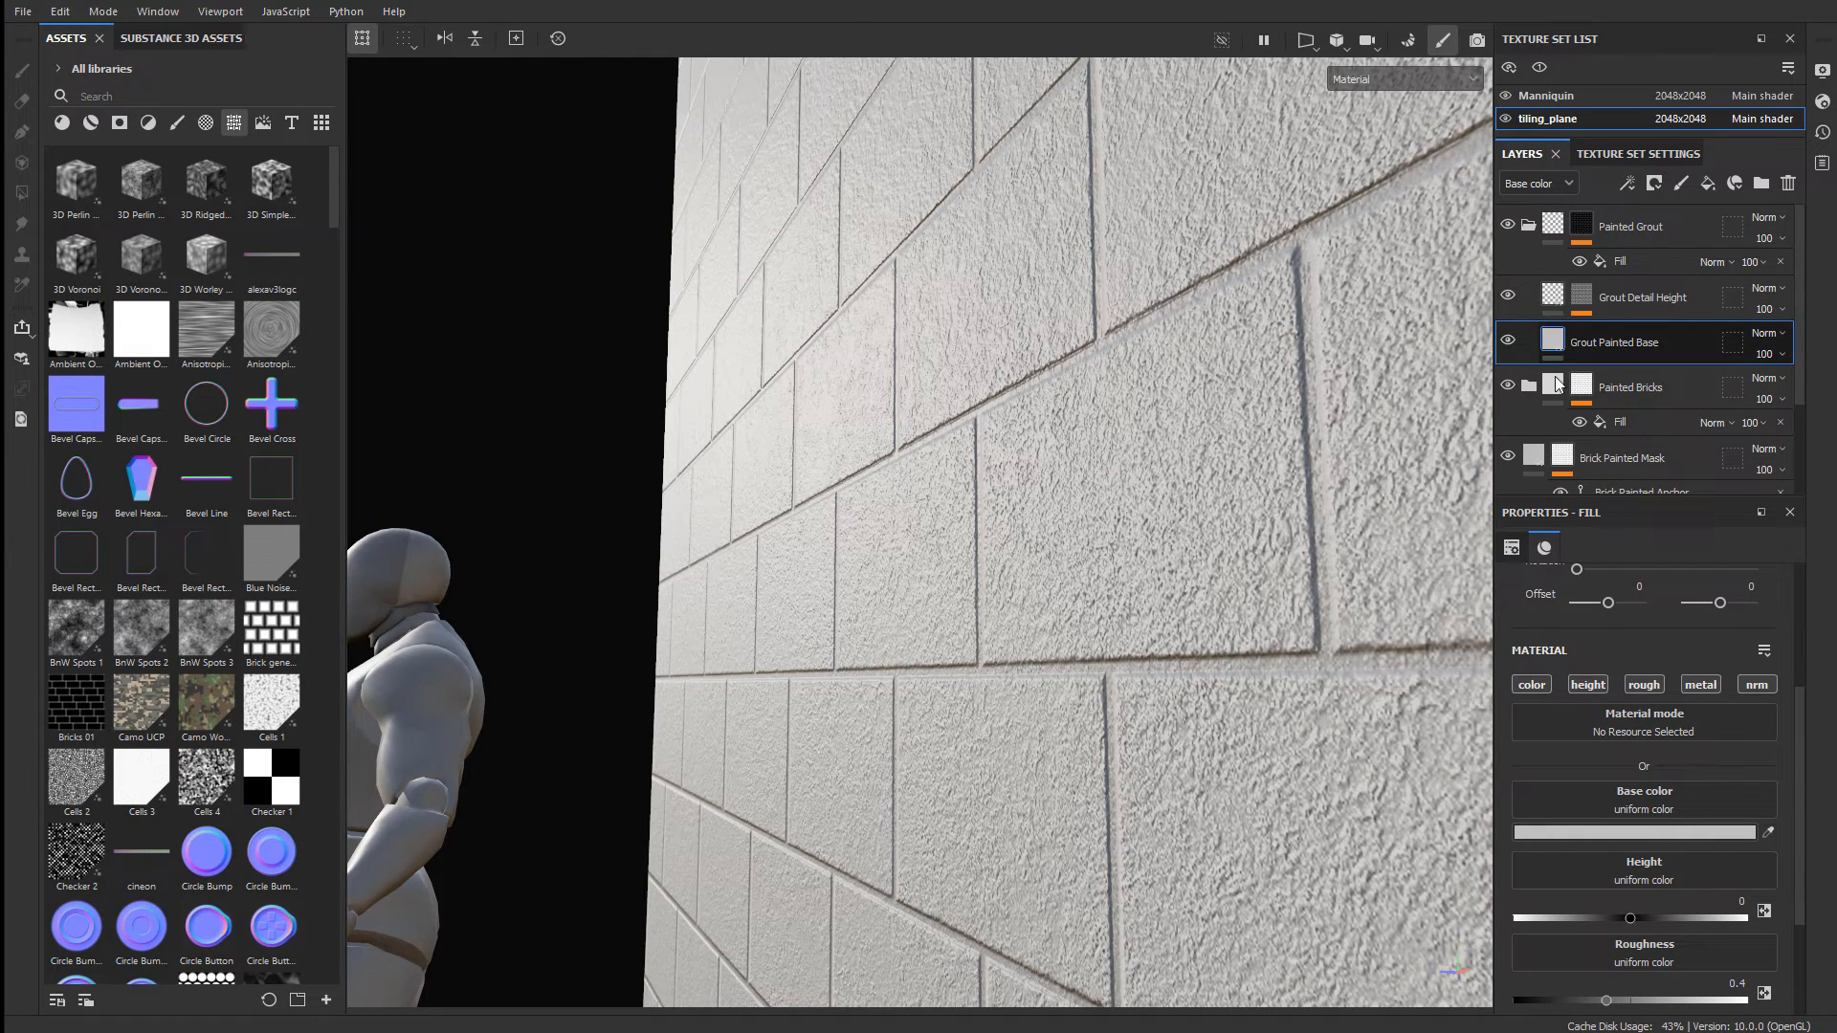
# - Expand the Painted Bricks folder and try a slightly lower roughness on the Painted Brick Base layer
pyautogui.scroll(-2, 1617, 310)
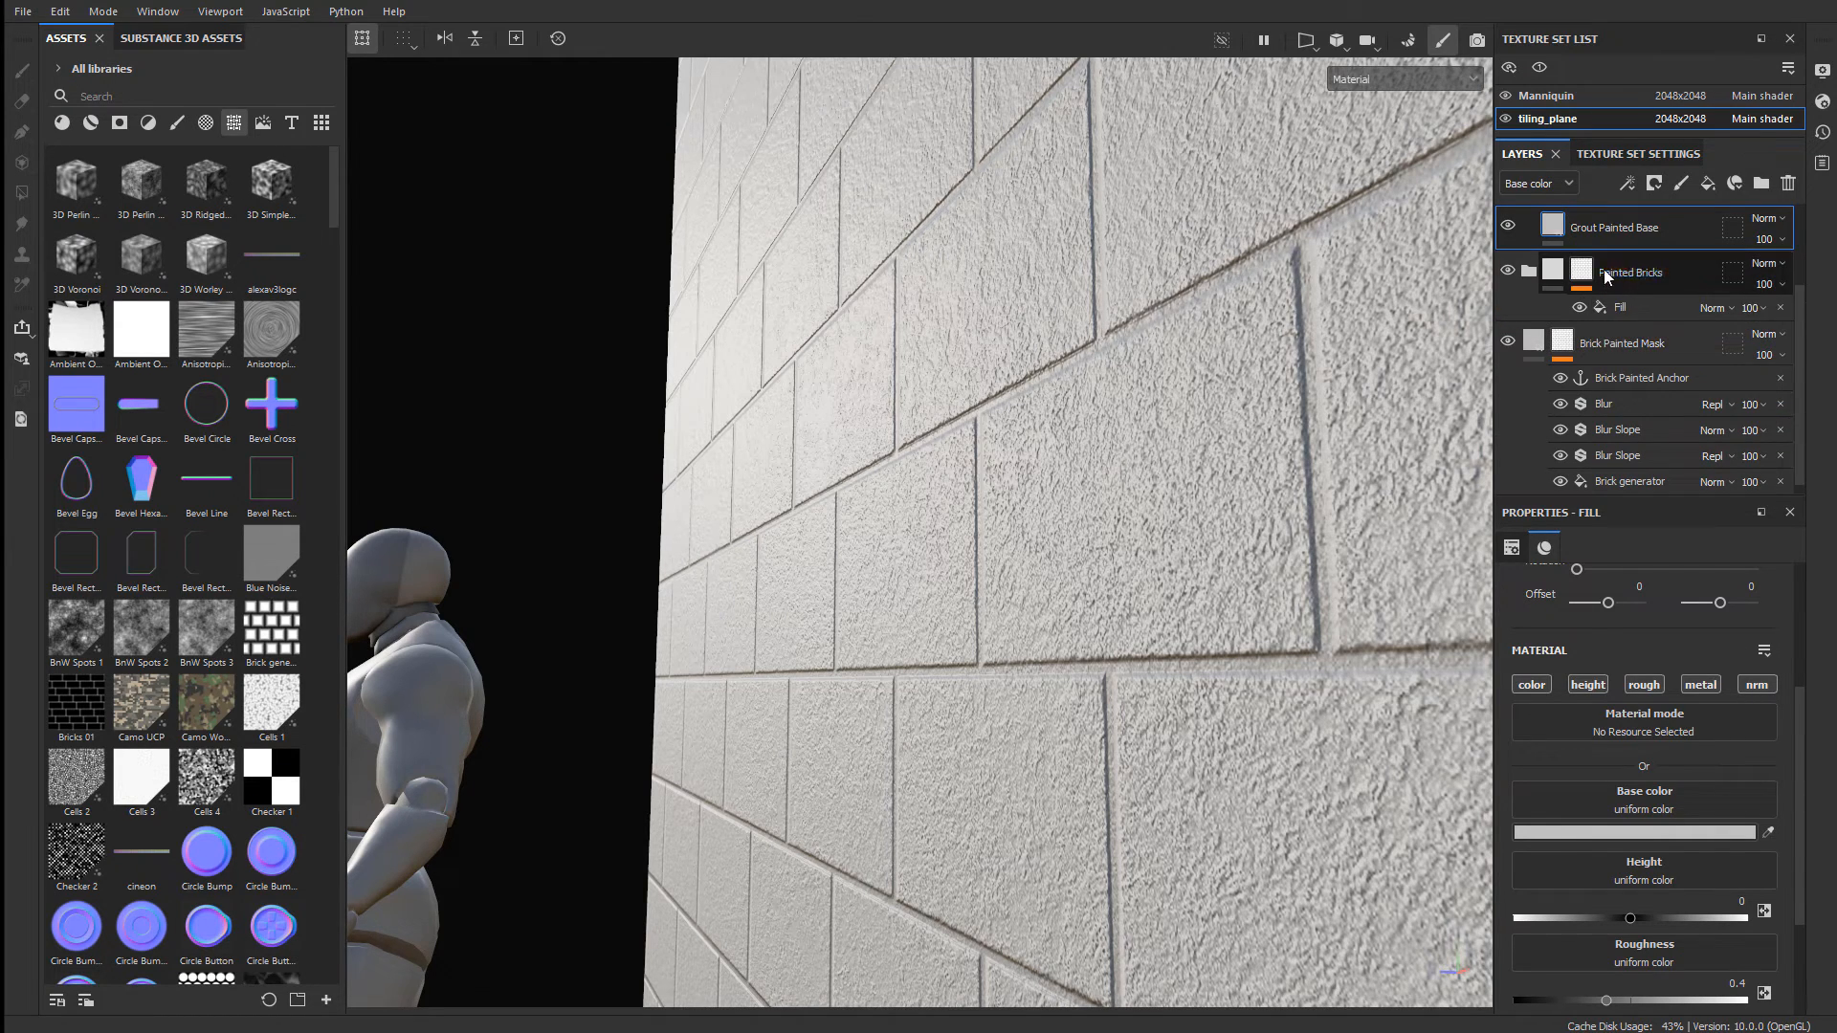
pyautogui.click(1528, 271)
pyautogui.scroll(-2, 1627, 381)
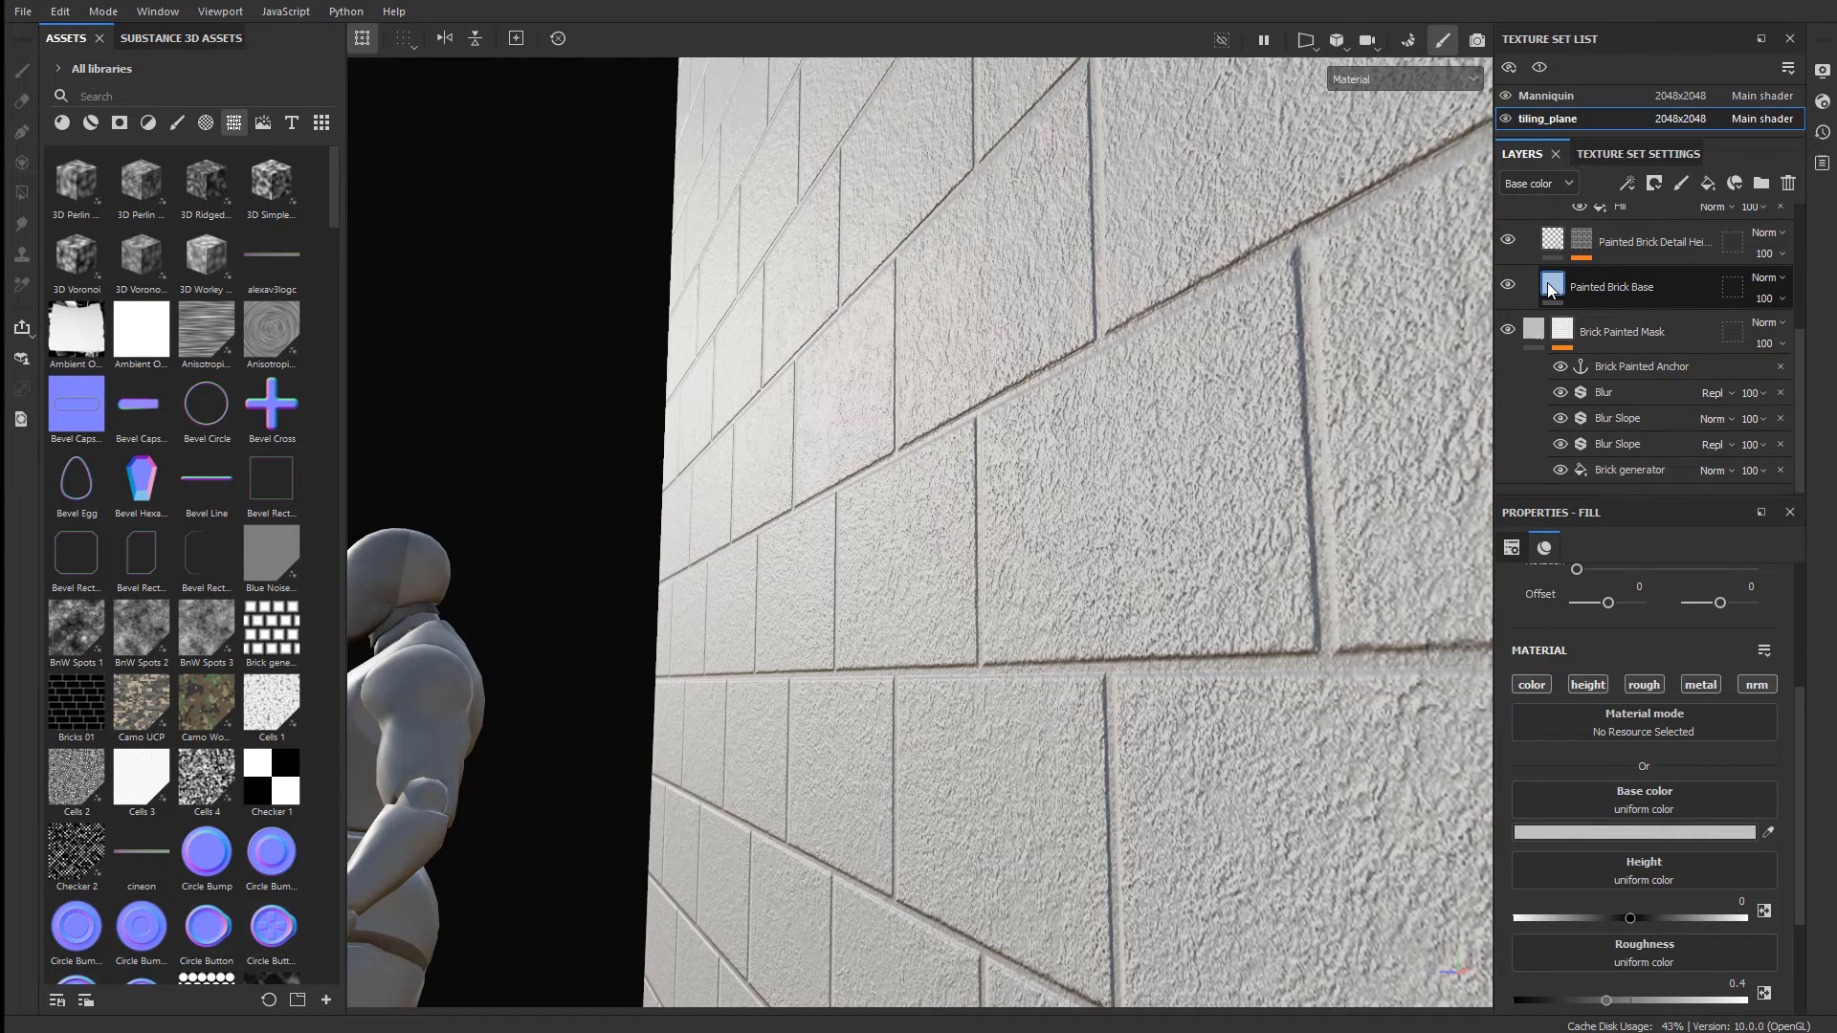
pyautogui.click(1617, 289)
pyautogui.scroll(-2, 1717, 749)
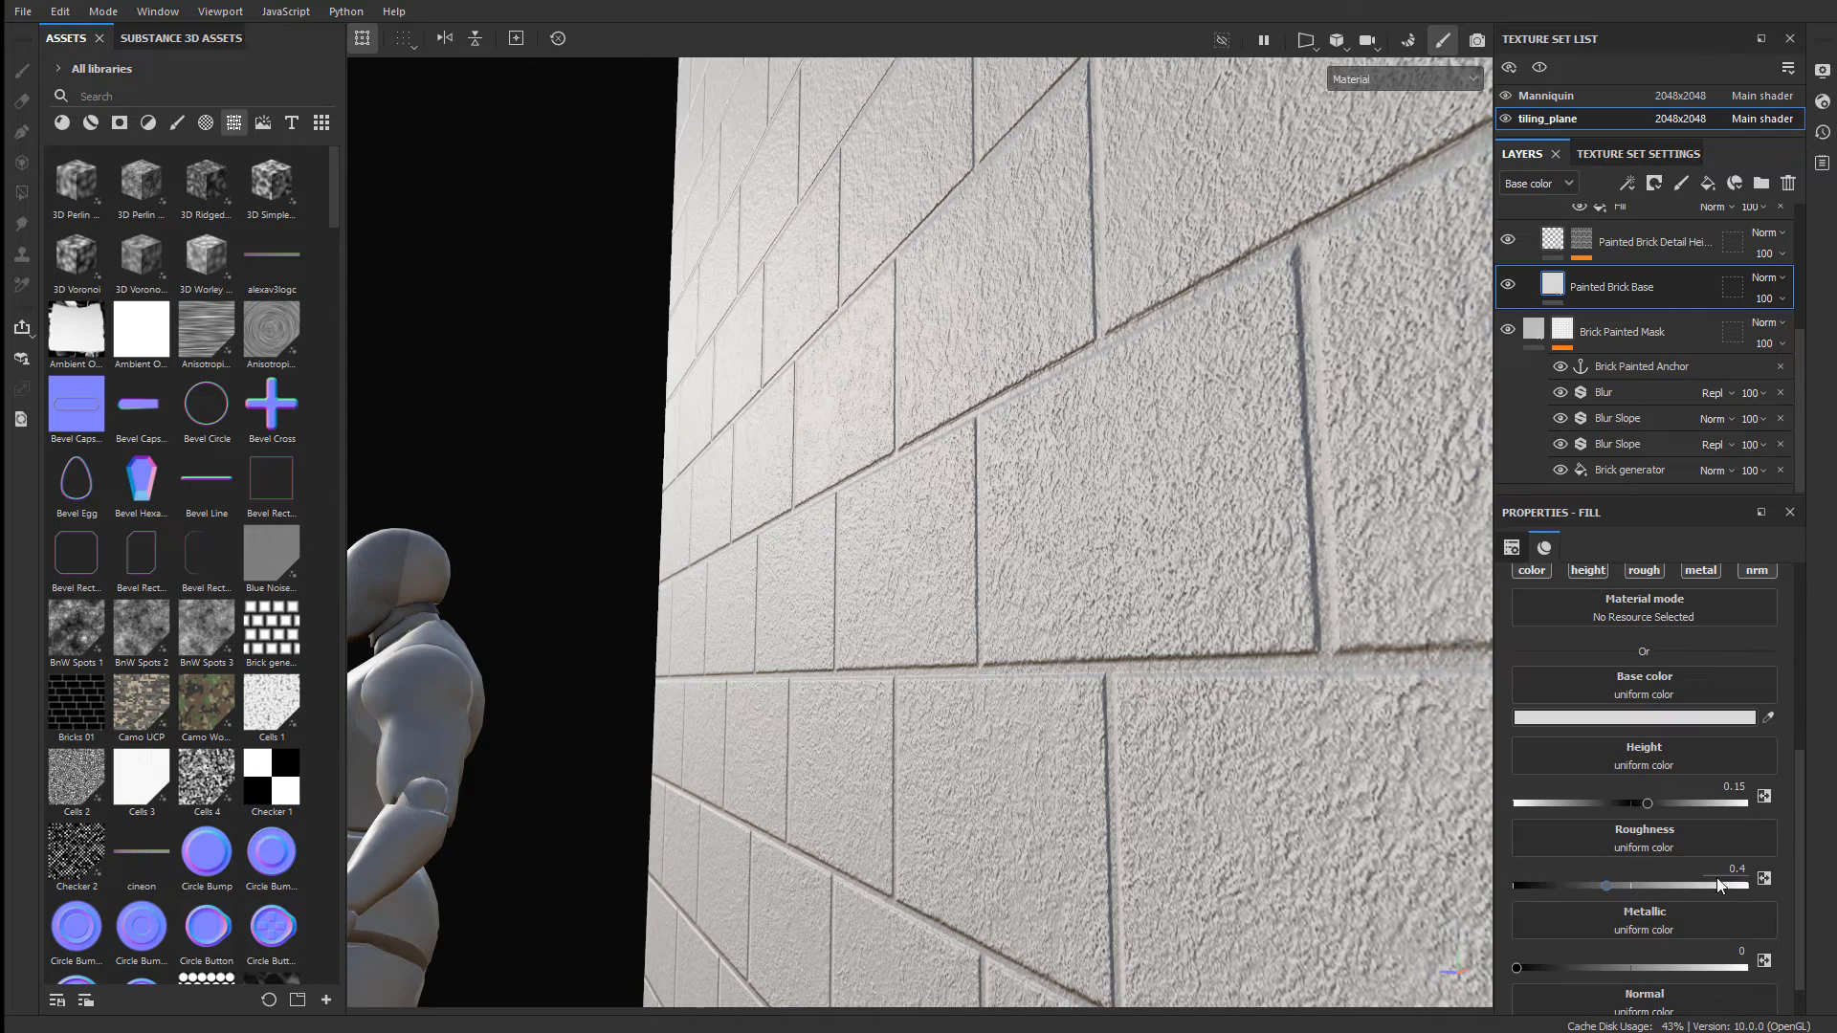
pyautogui.moveTo(1601, 883)
pyautogui.mouseDown()
pyautogui.moveTo(1673, 886)
pyautogui.moveTo(1575, 895)
pyautogui.moveTo(1587, 884)
pyautogui.mouseUp()
# - Collapse the Painted Grout and Painted Bricks folders
pyautogui.scroll(4, 1528, 227)
pyautogui.click(1529, 226)
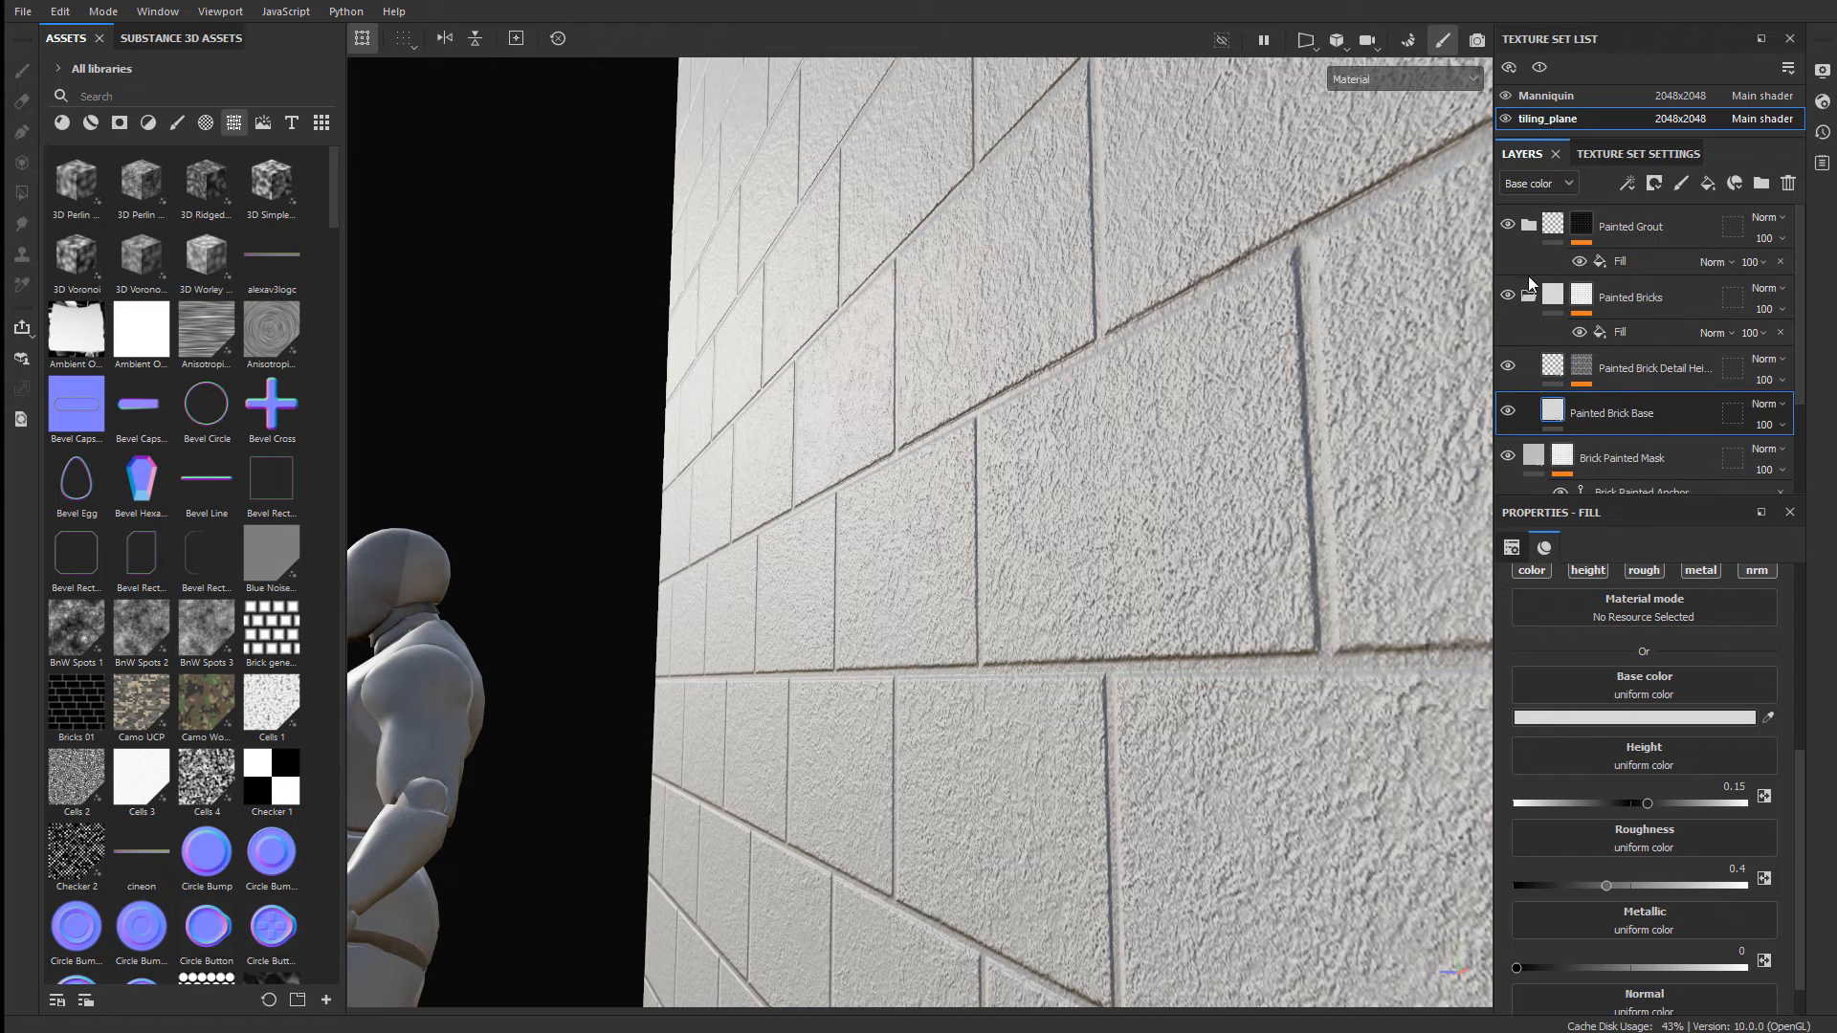
pyautogui.click(1528, 297)
# - Add a fill layer above the Painted Grout folder and name it Roughness Variation
pyautogui.click(1582, 223)
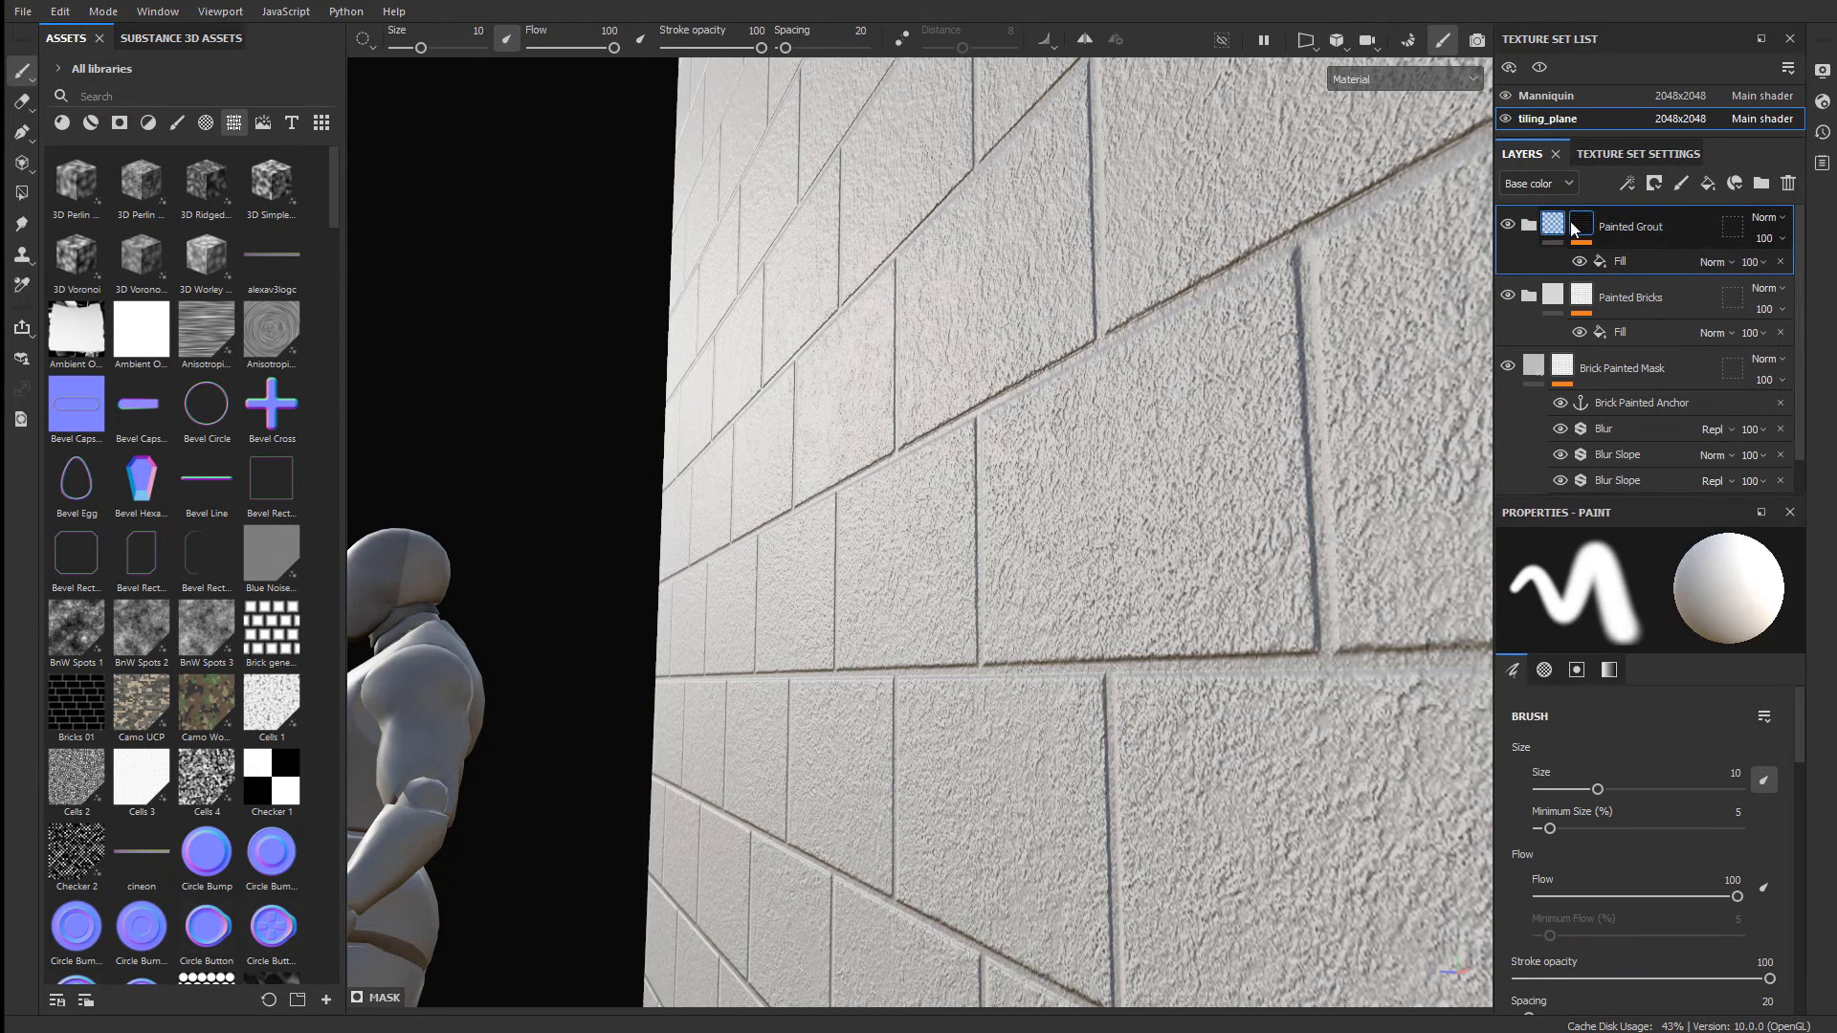
pyautogui.click(1708, 182)
pyautogui.doubleClick(1583, 229)
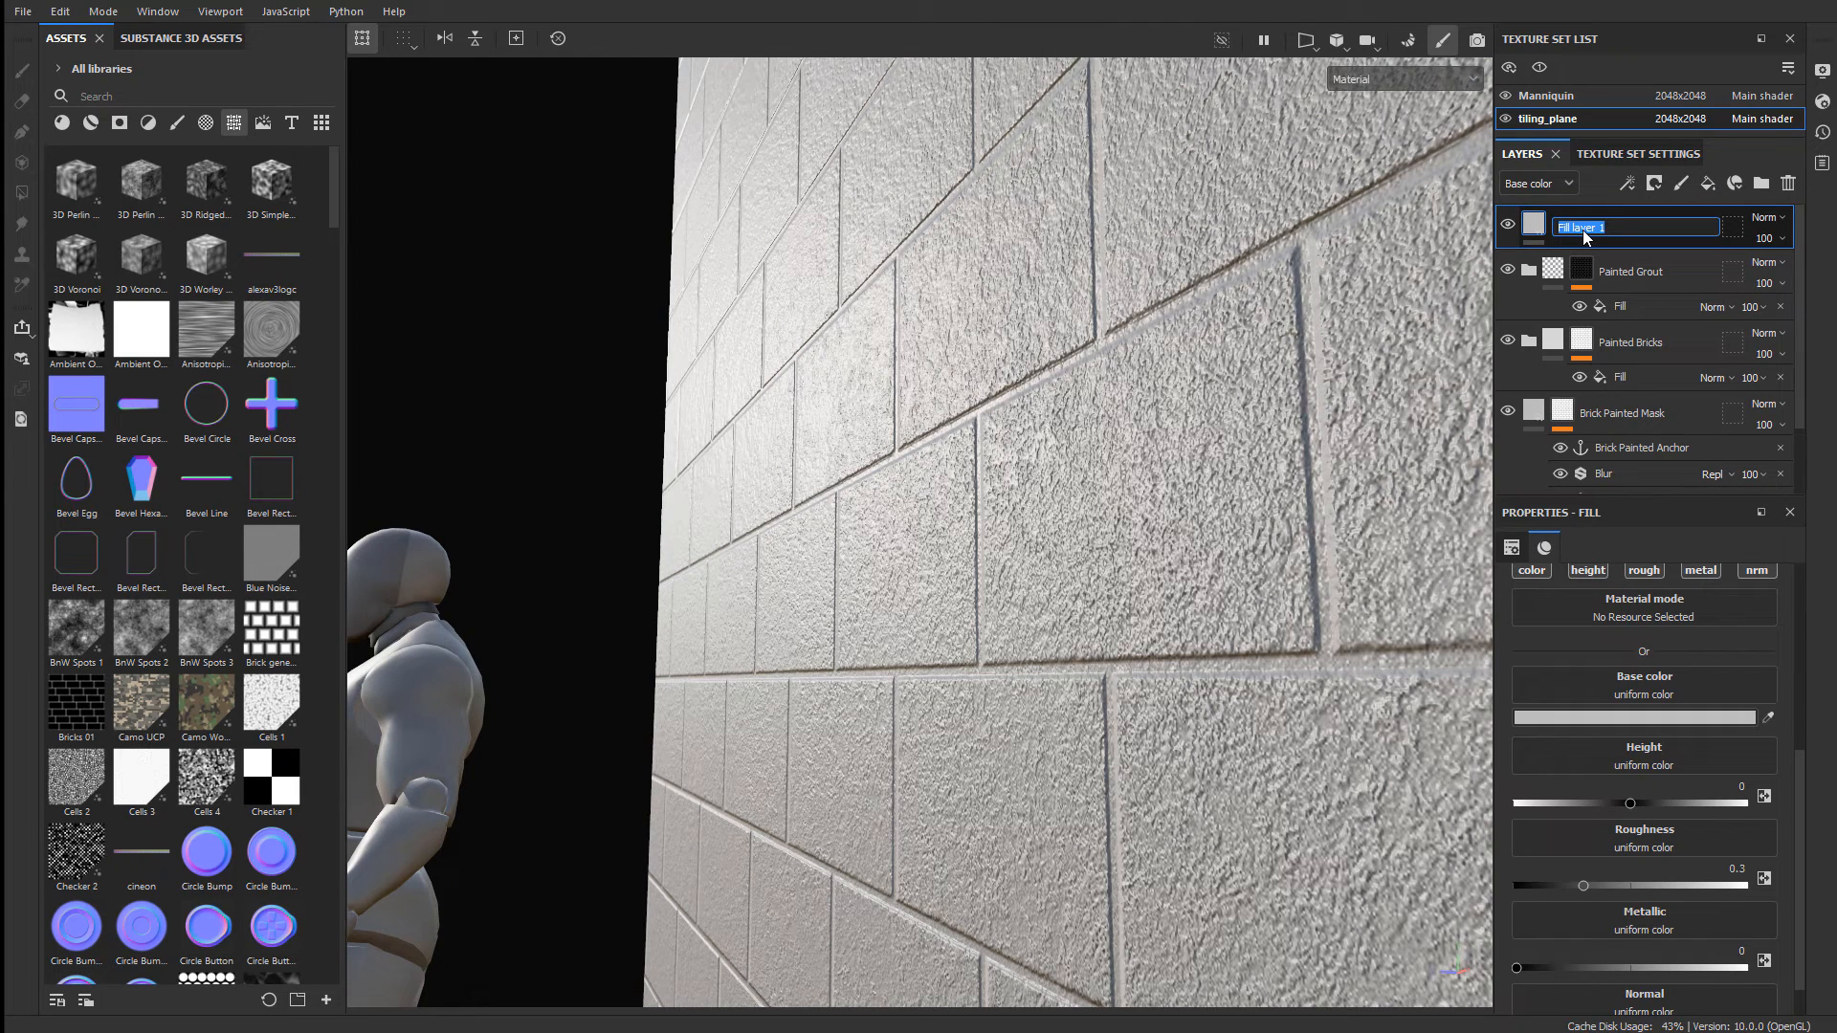
pyautogui.write('Roughness Variation')
pyautogui.press('Return')
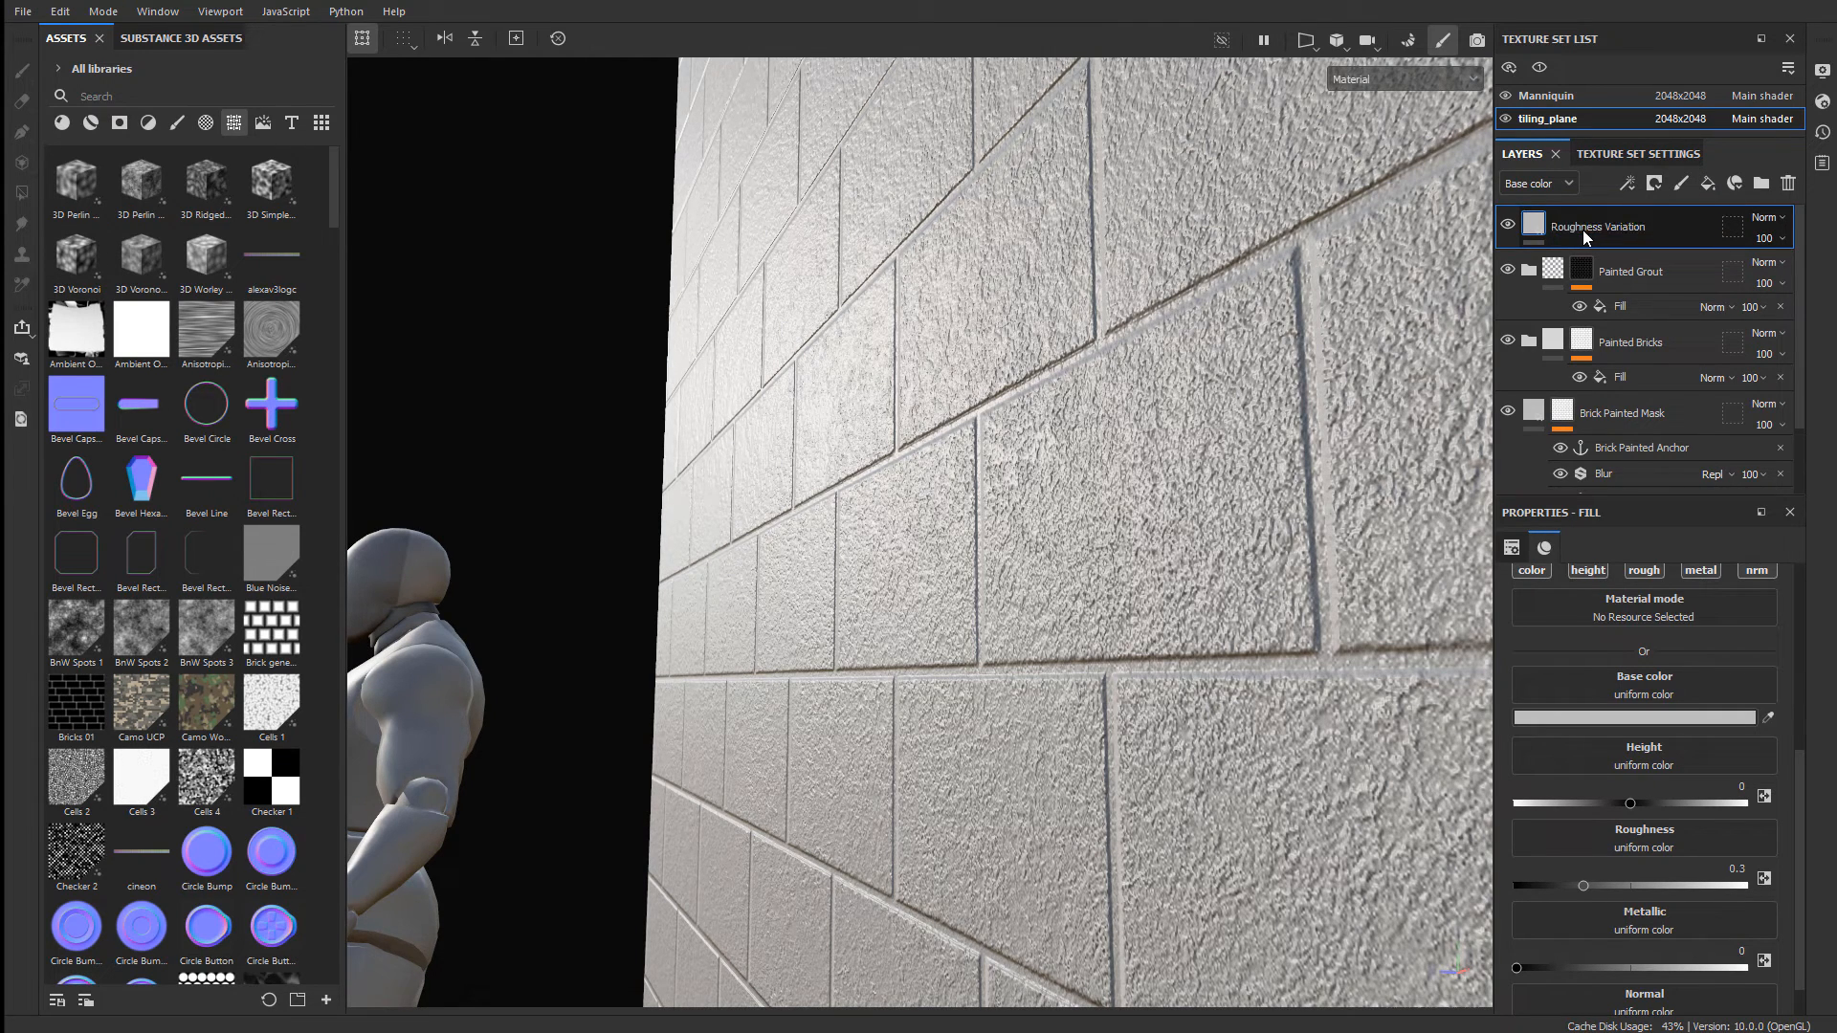
# - Add a black mask to the Roughness Variation layer and put a fill effect in that mask
pyautogui.rightClick(1534, 233)
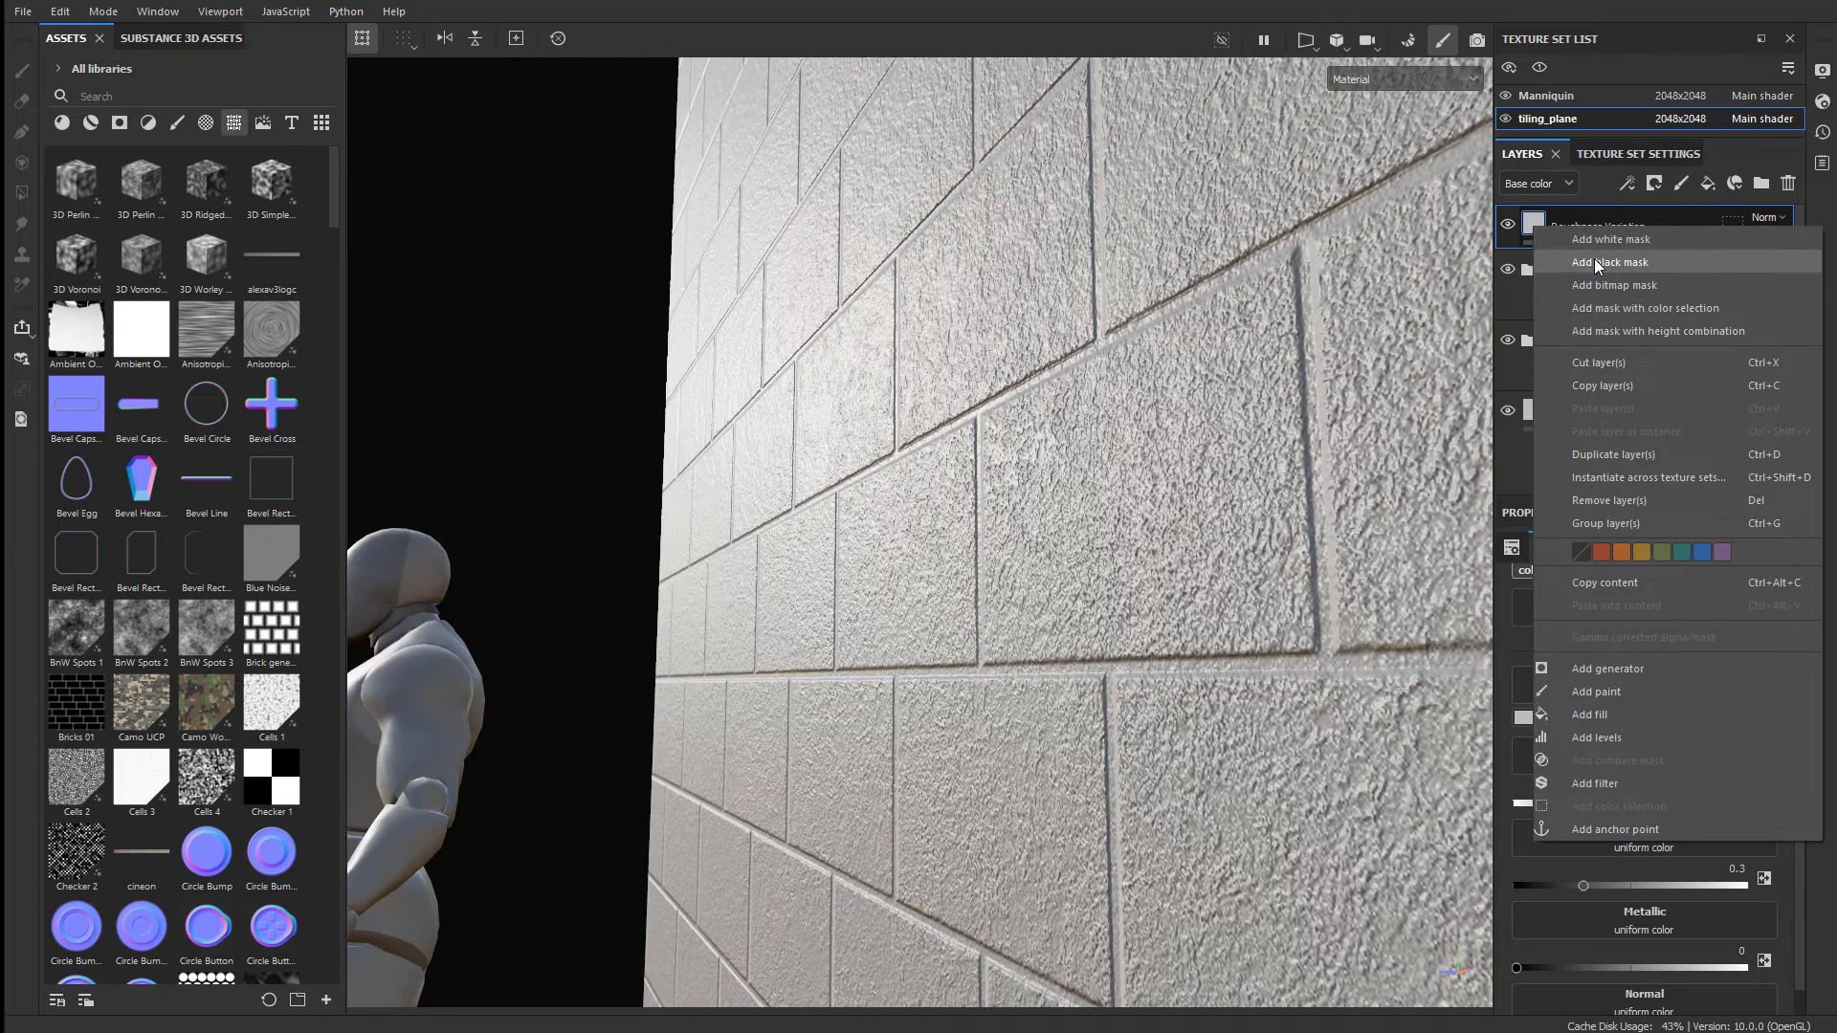
pyautogui.click(1594, 261)
pyautogui.rightClick(1565, 230)
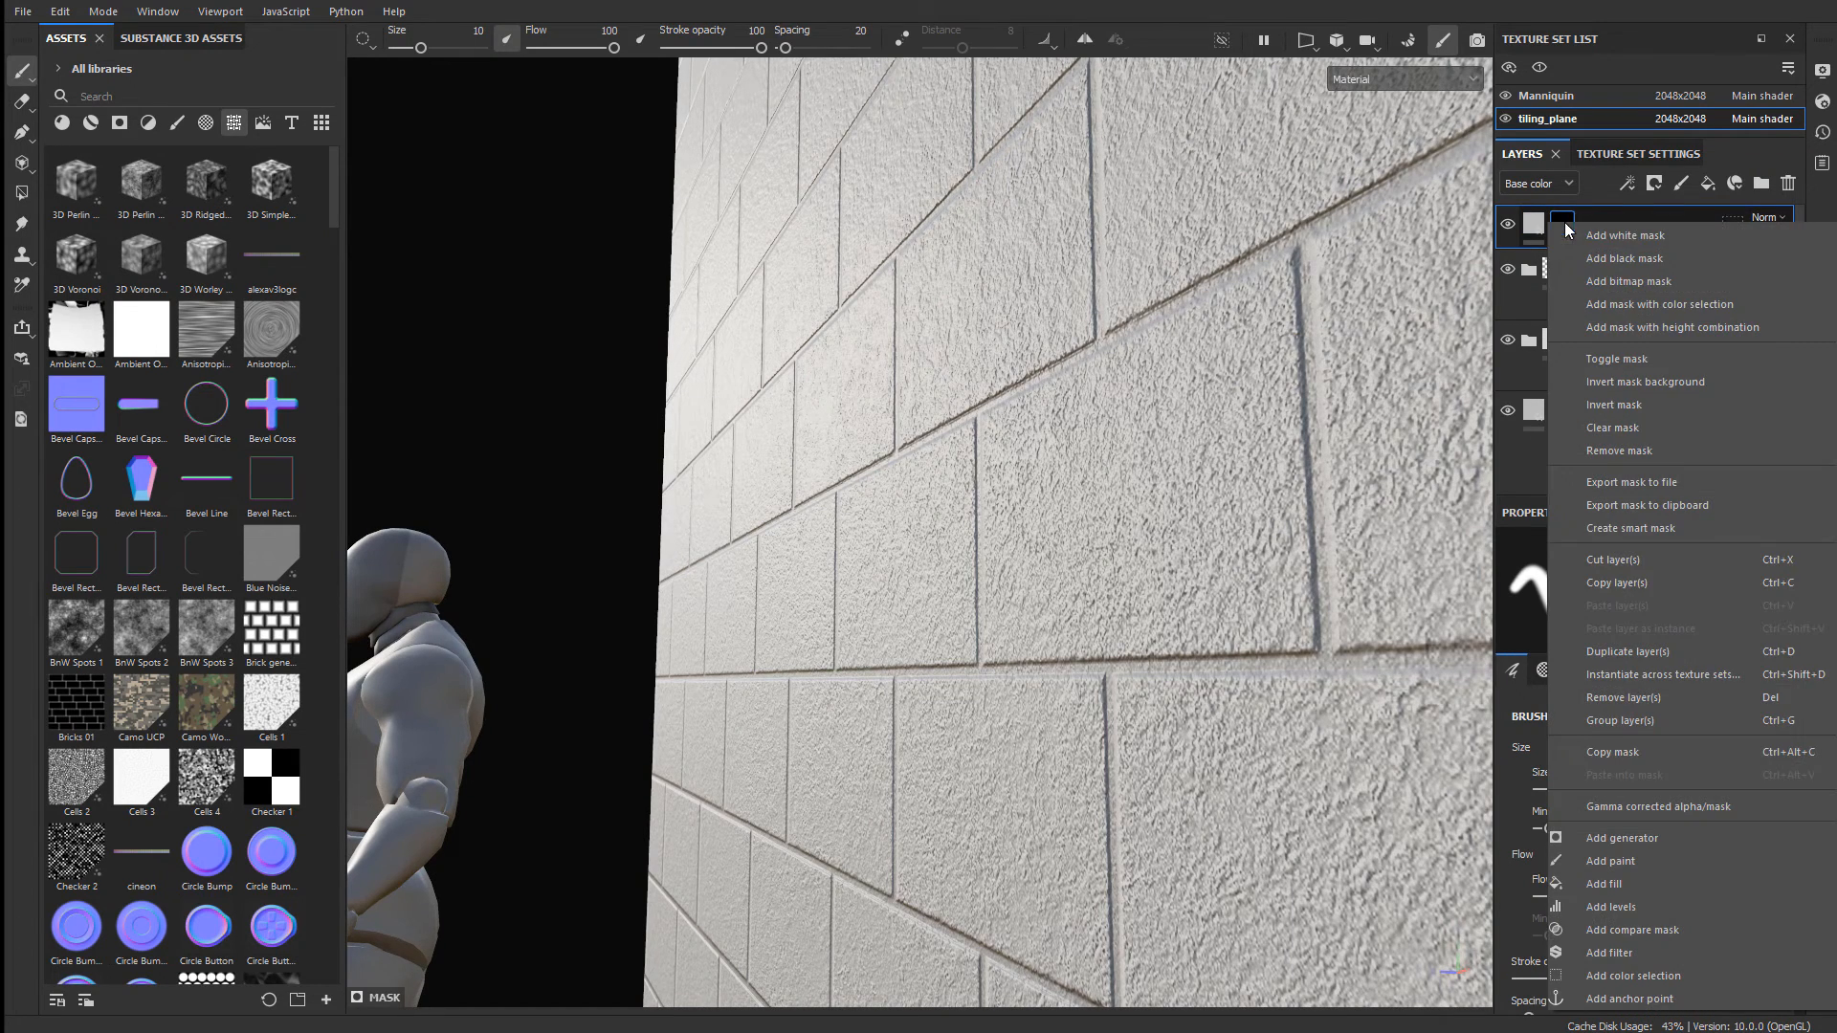
pyautogui.click(1623, 884)
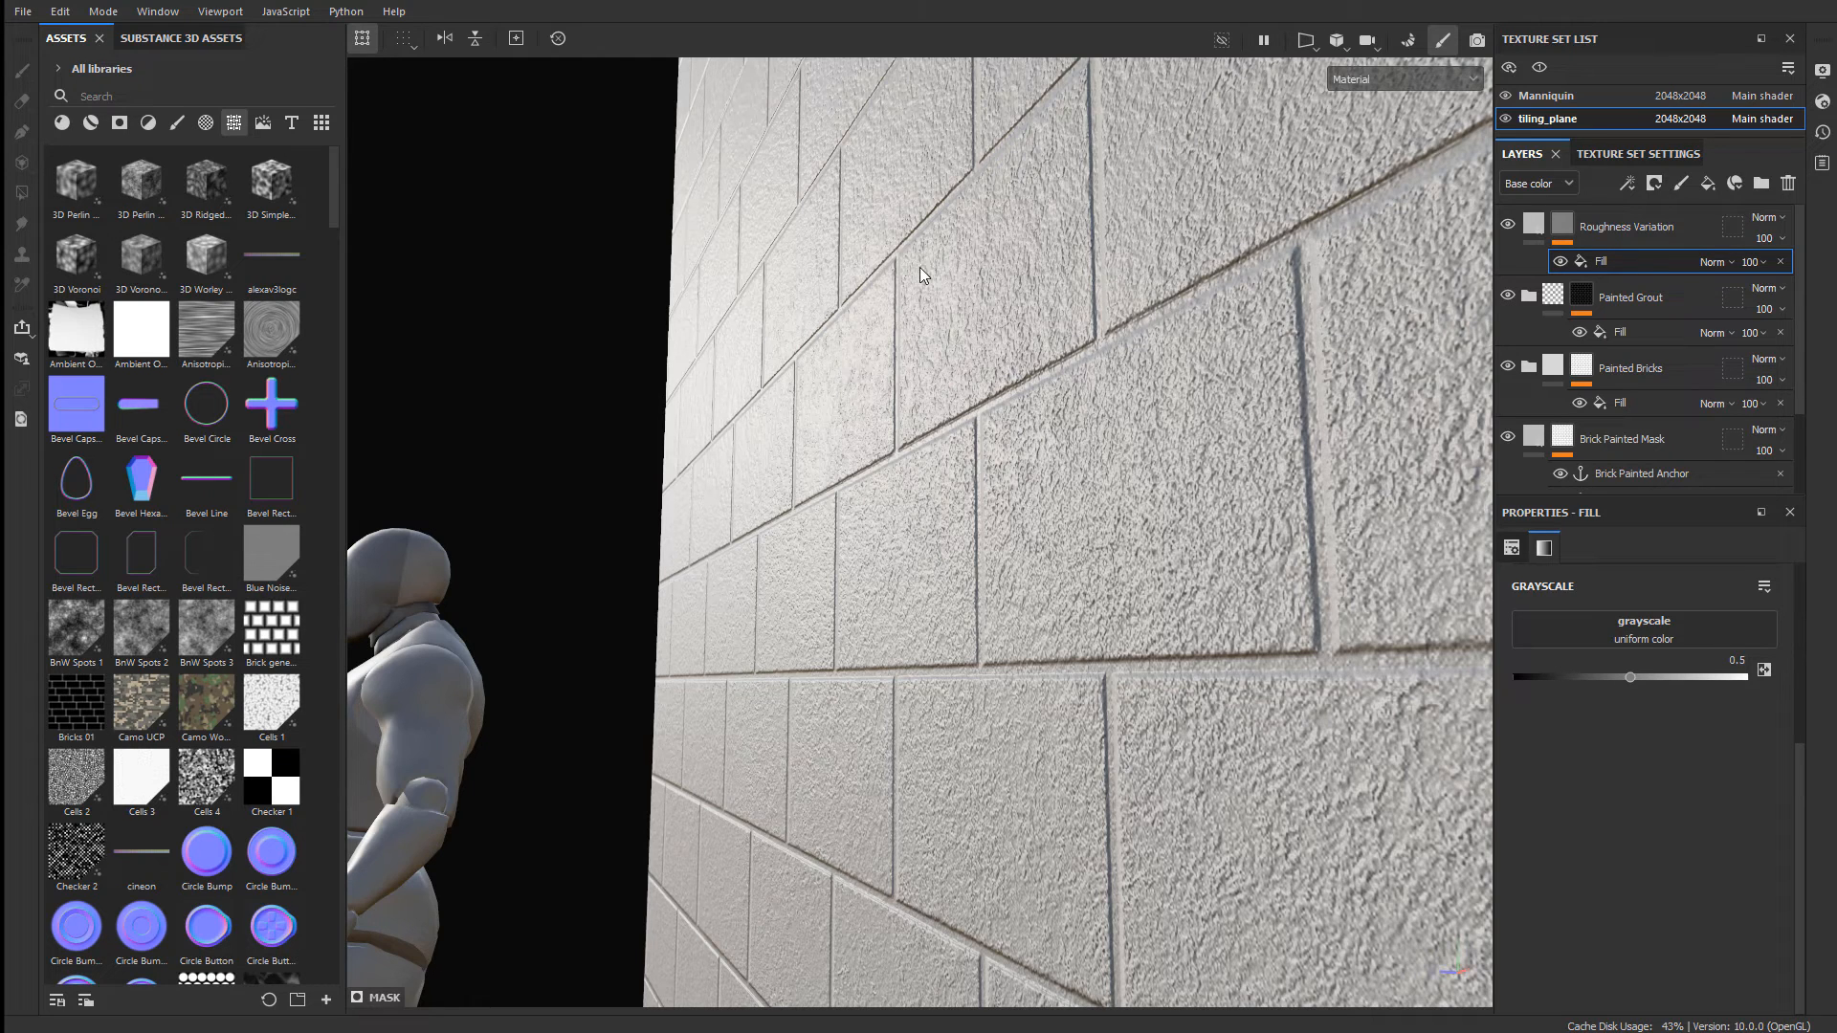
pyautogui.click(1533, 226)
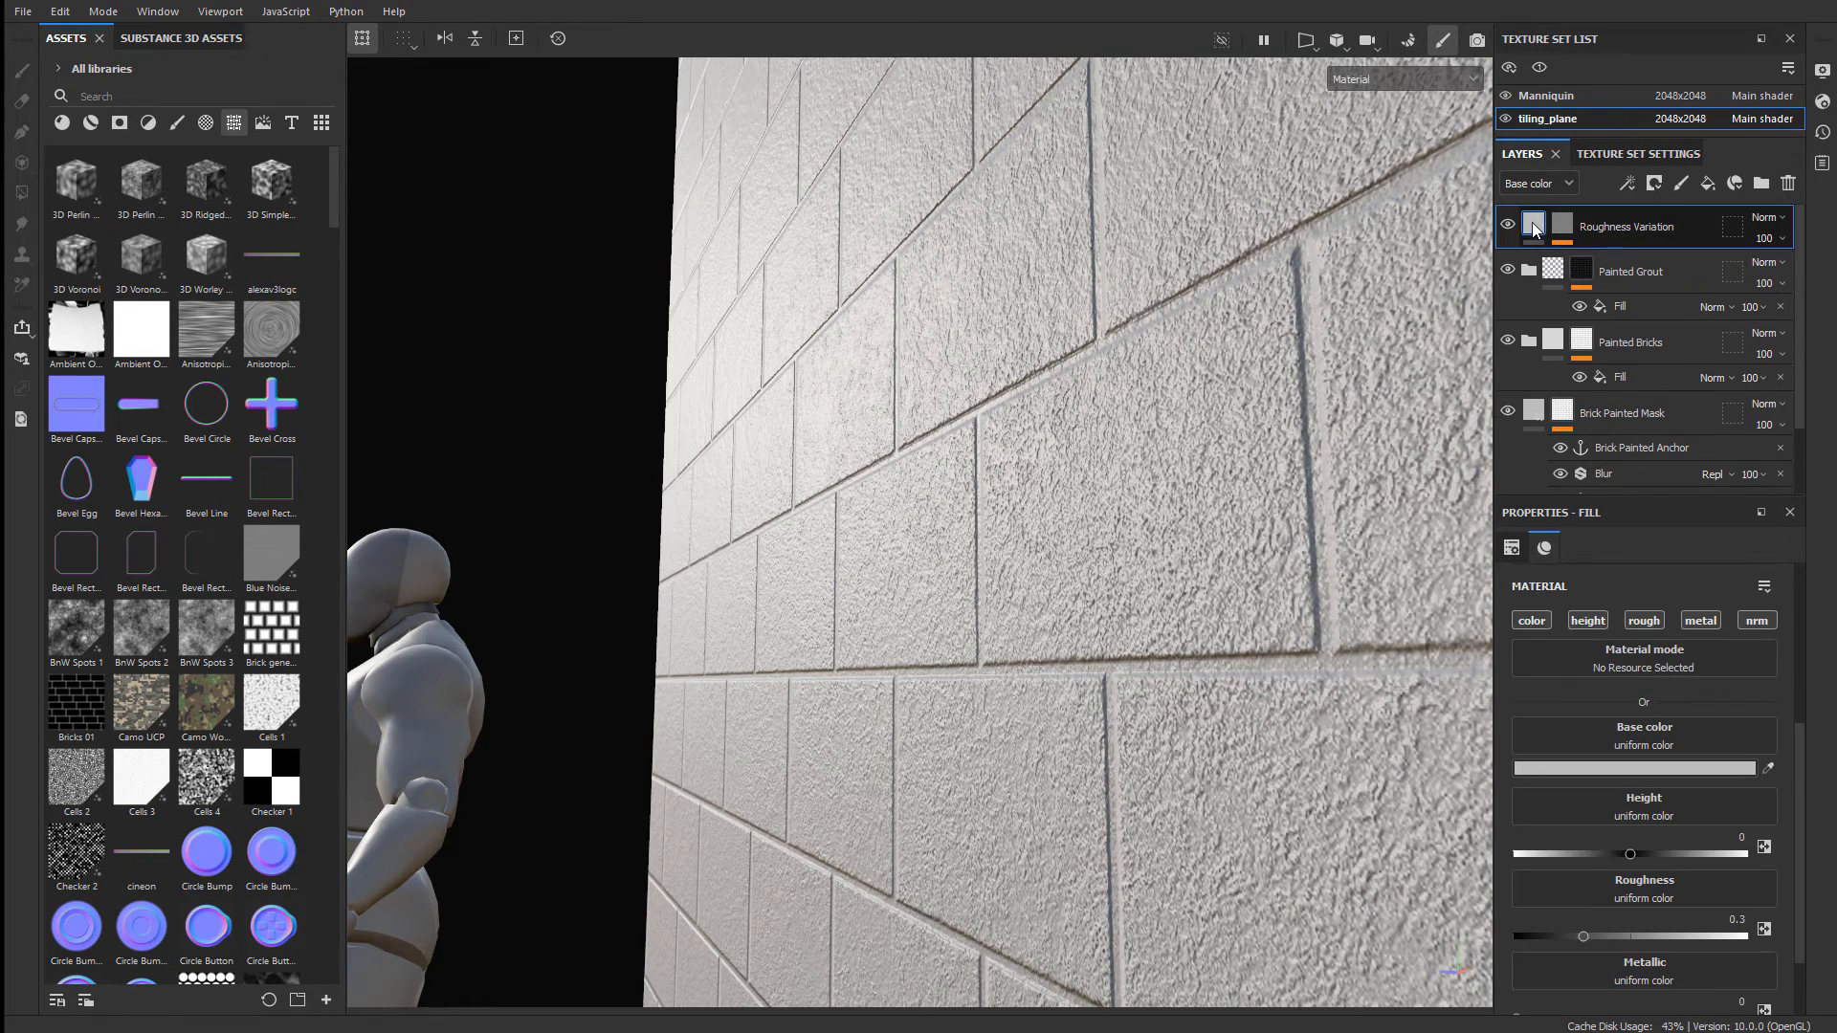
pyautogui.click(1561, 225)
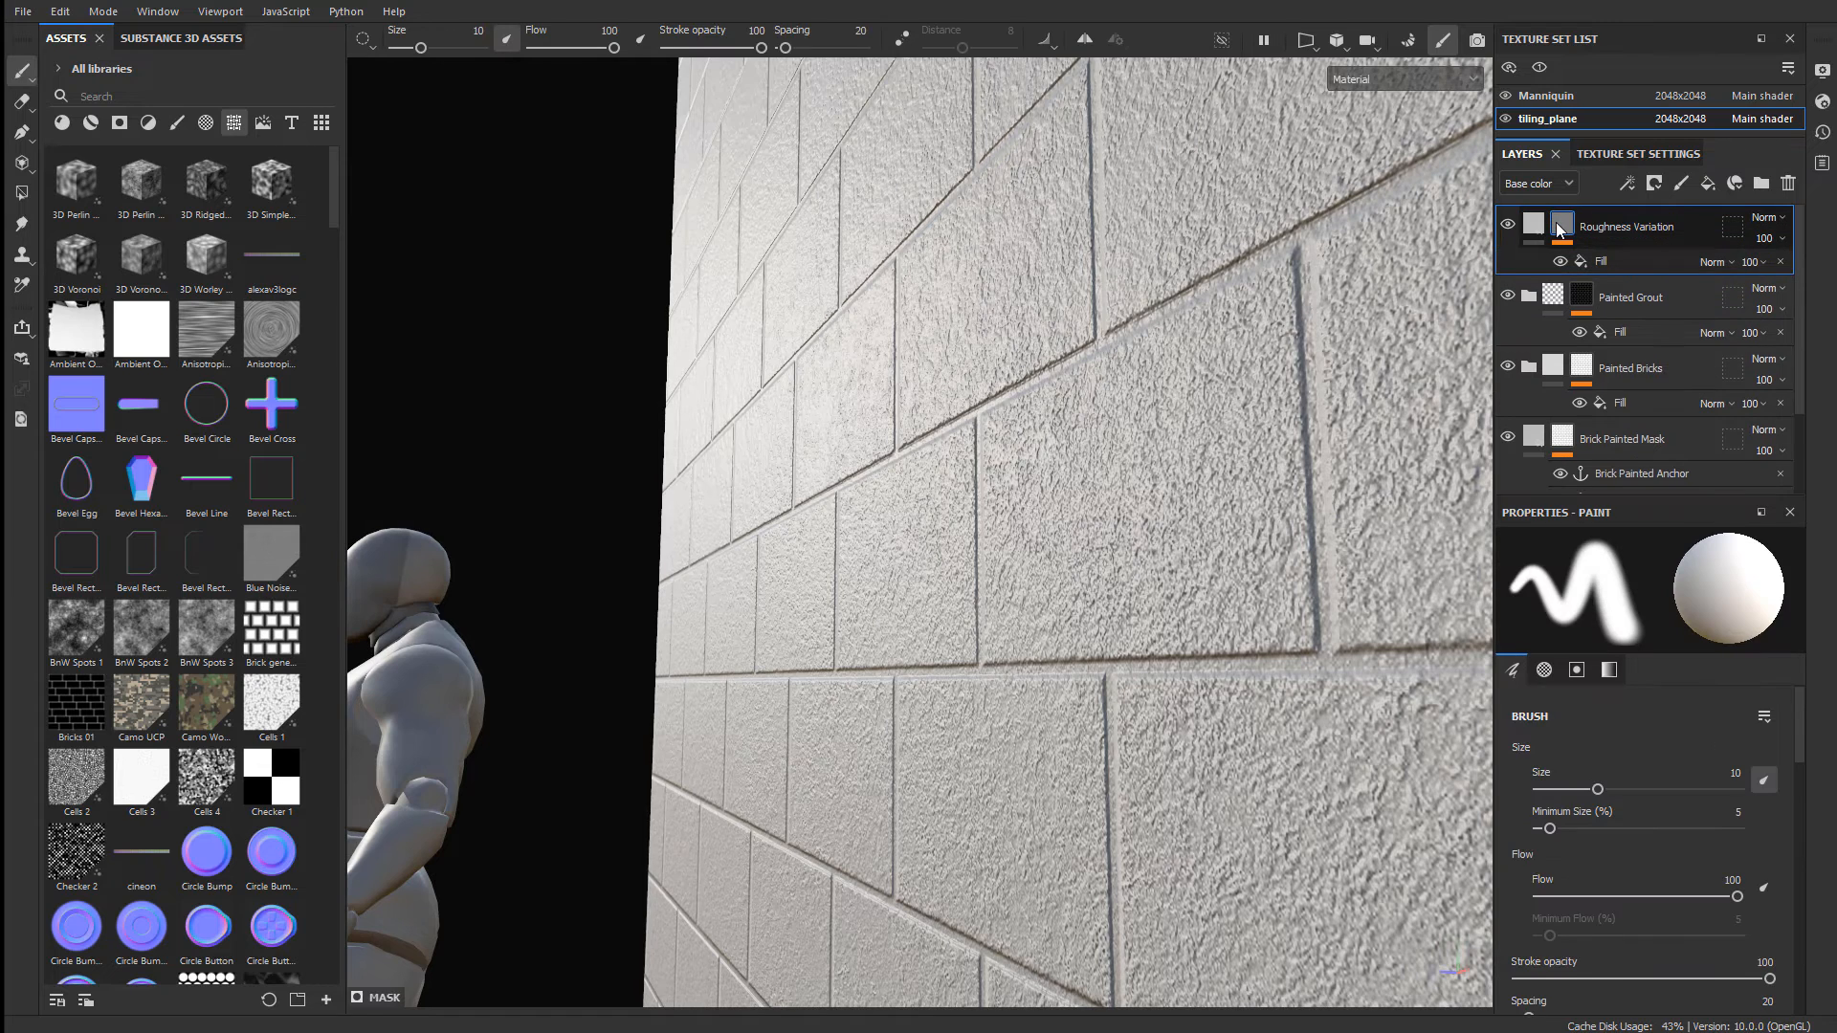
pyautogui.click(1615, 262)
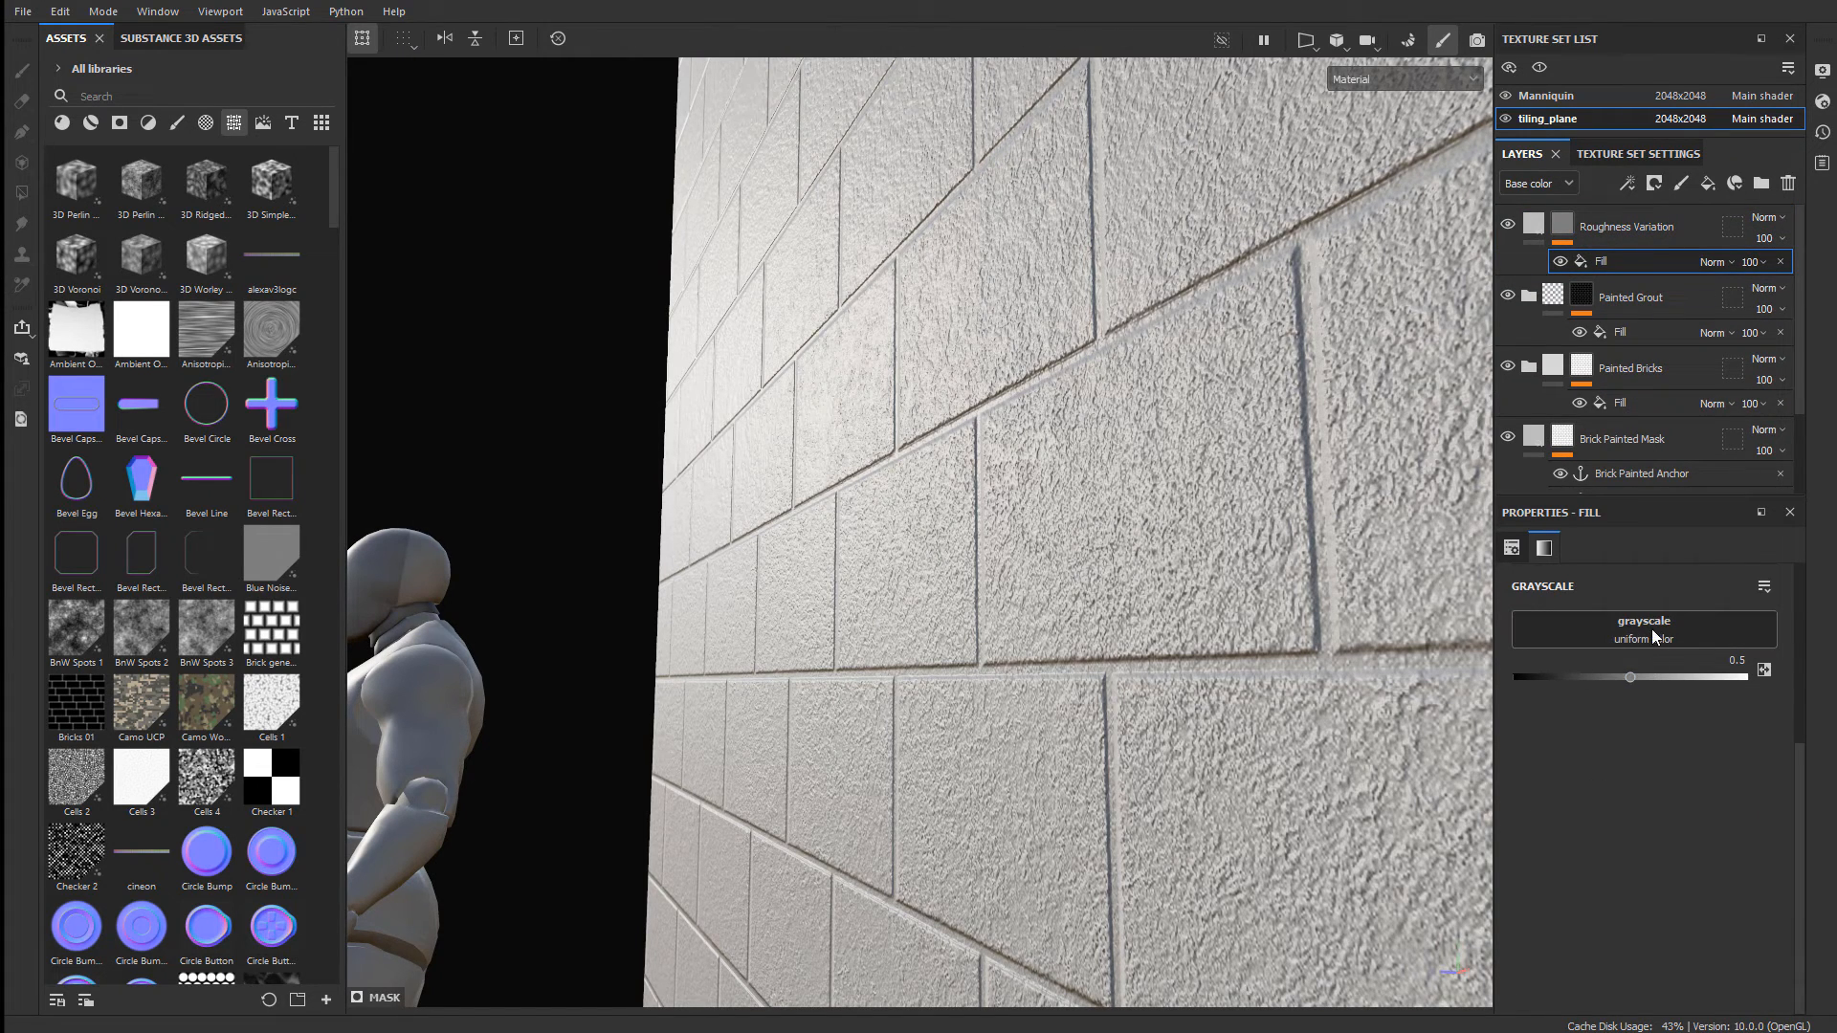
# - Limit the Roughness Variation layer to its roughness channel and raise the roughness to about 0.41
pyautogui.moveTo(1569, 222)
pyautogui.click(1533, 226)
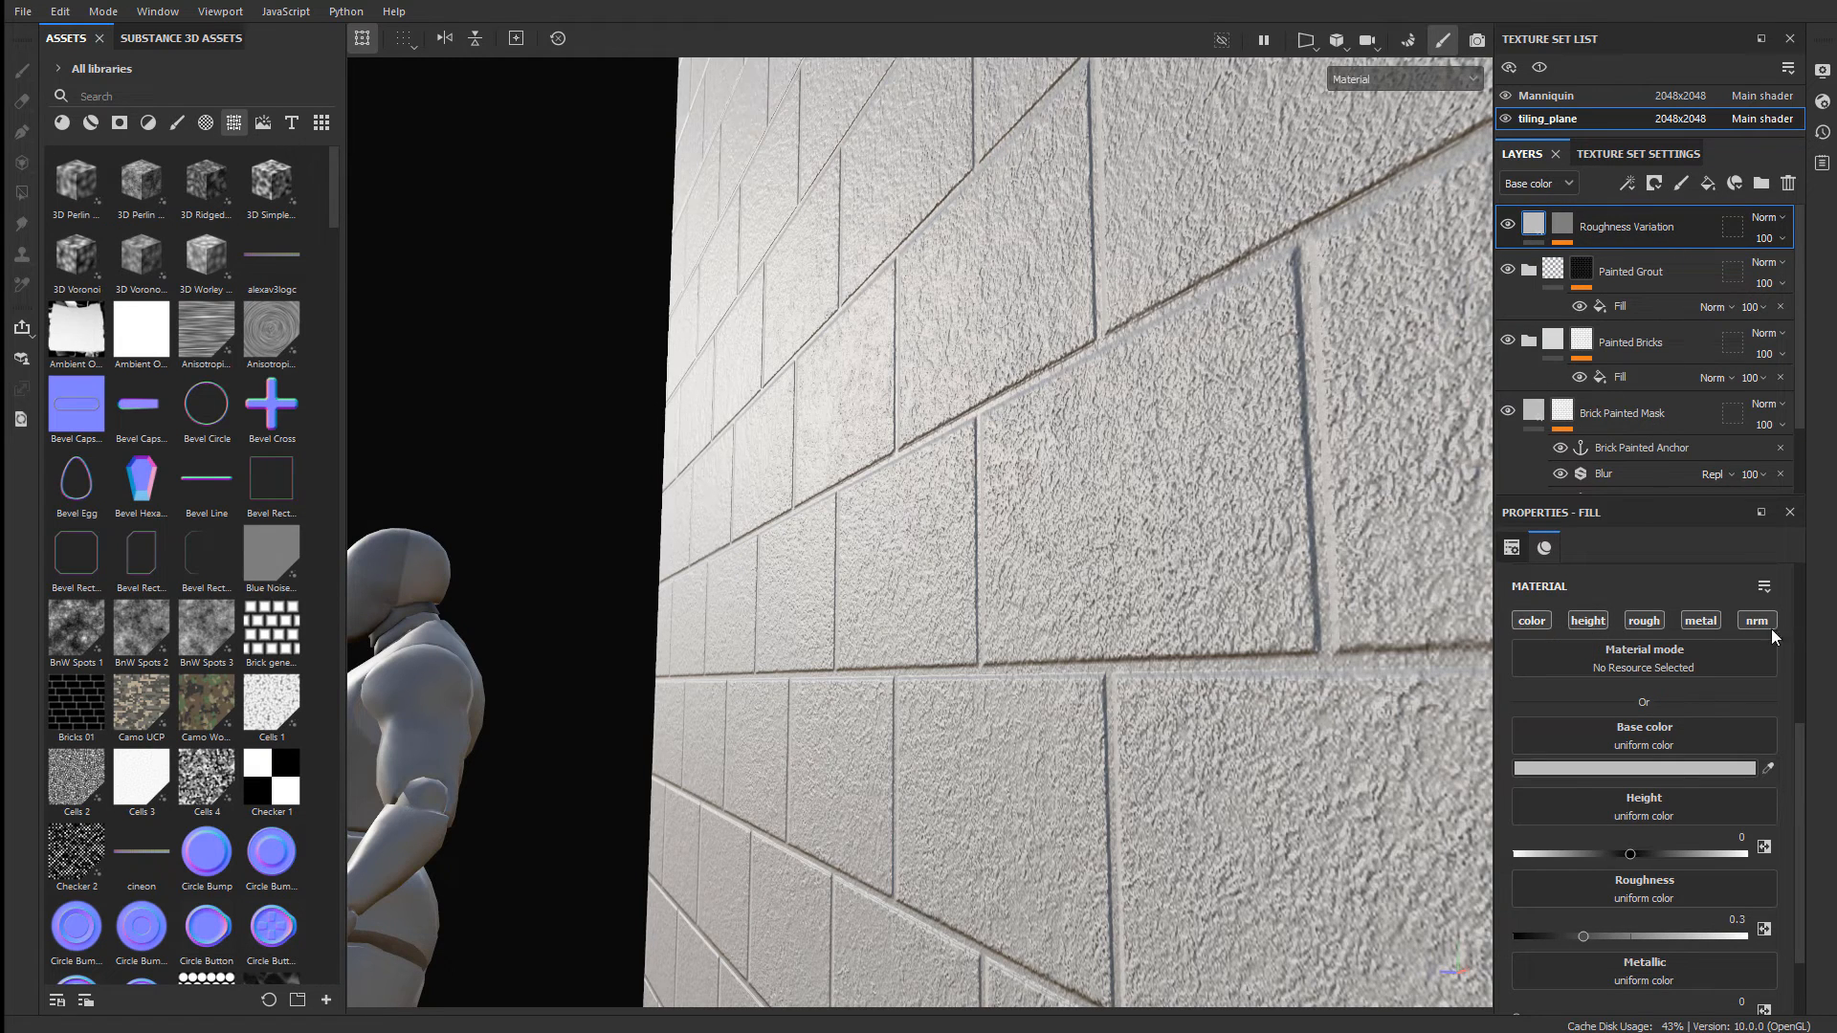
pyautogui.click(1543, 620)
pyautogui.click(1588, 620)
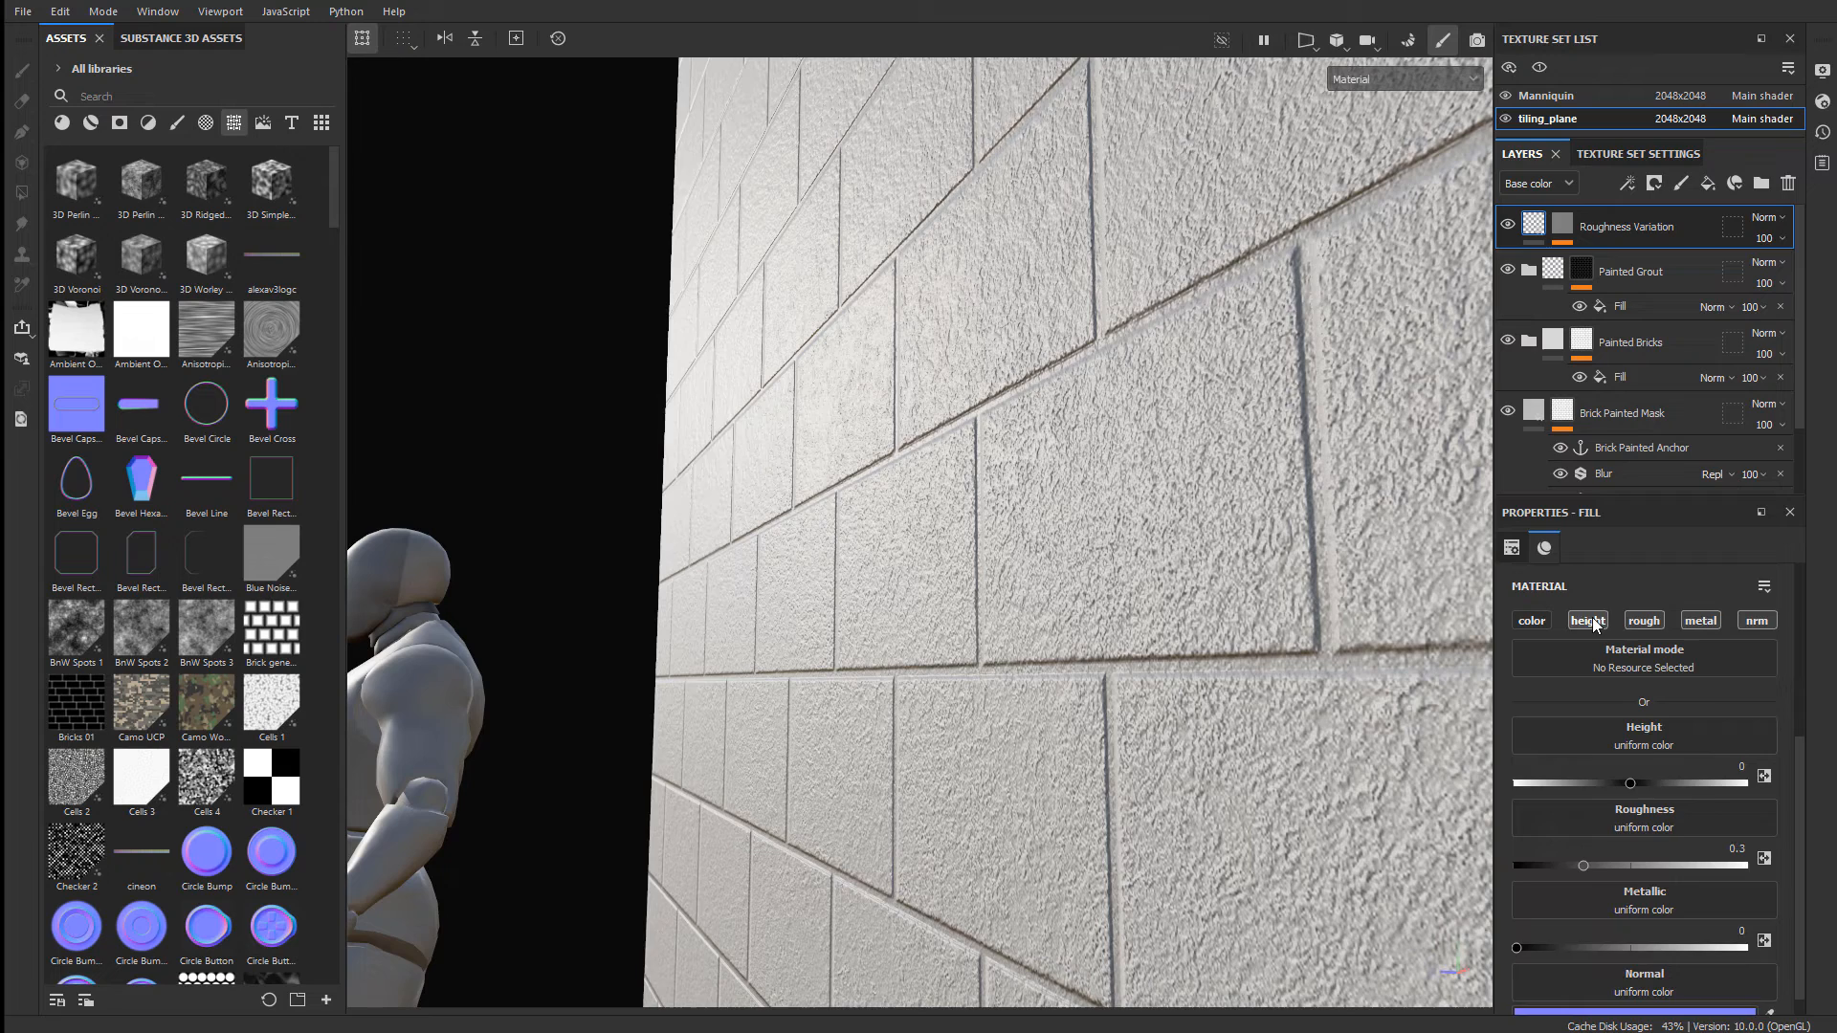
pyautogui.click(1698, 620)
pyautogui.click(1760, 621)
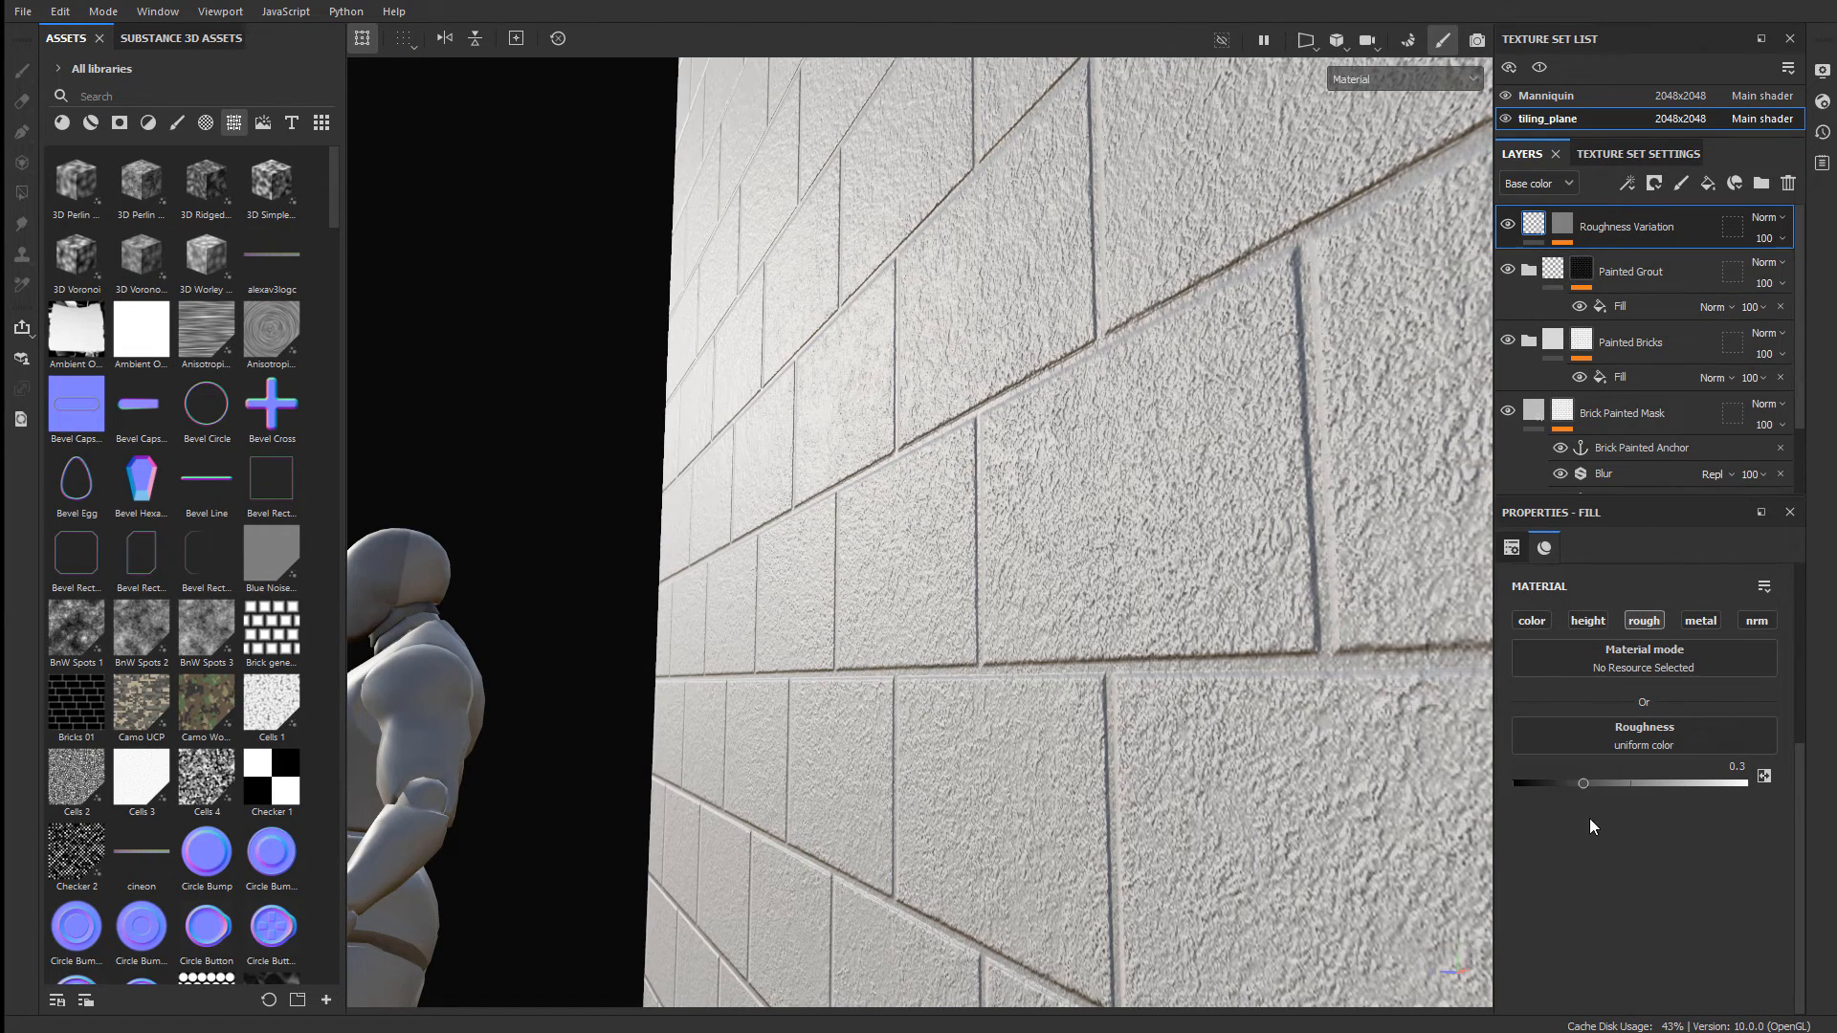
pyautogui.moveTo(1586, 780)
pyautogui.mouseDown()
pyautogui.moveTo(1690, 781)
pyautogui.moveTo(1610, 783)
pyautogui.mouseUp()
# - Examine the grunge mask fill and height setting of the Grout Detail Height layer inside the Painted Grout folder
pyautogui.click(1563, 226)
pyautogui.click(1605, 261)
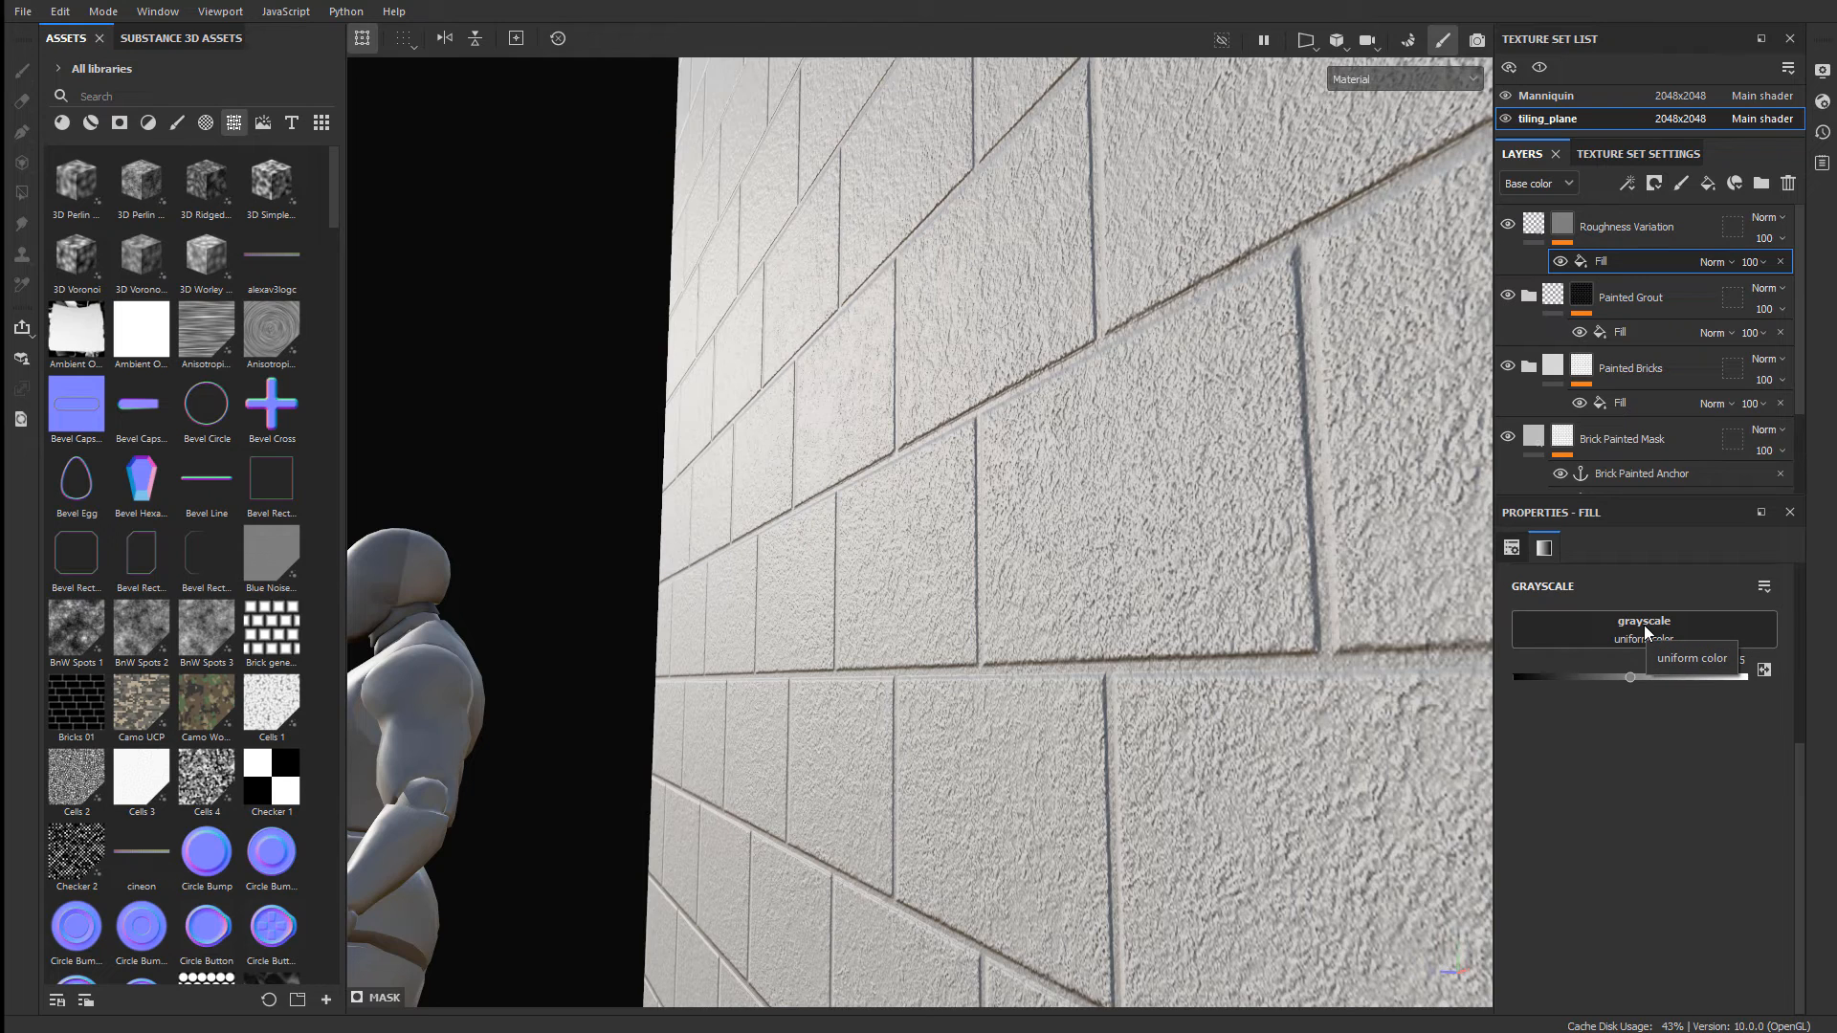
pyautogui.click(1528, 298)
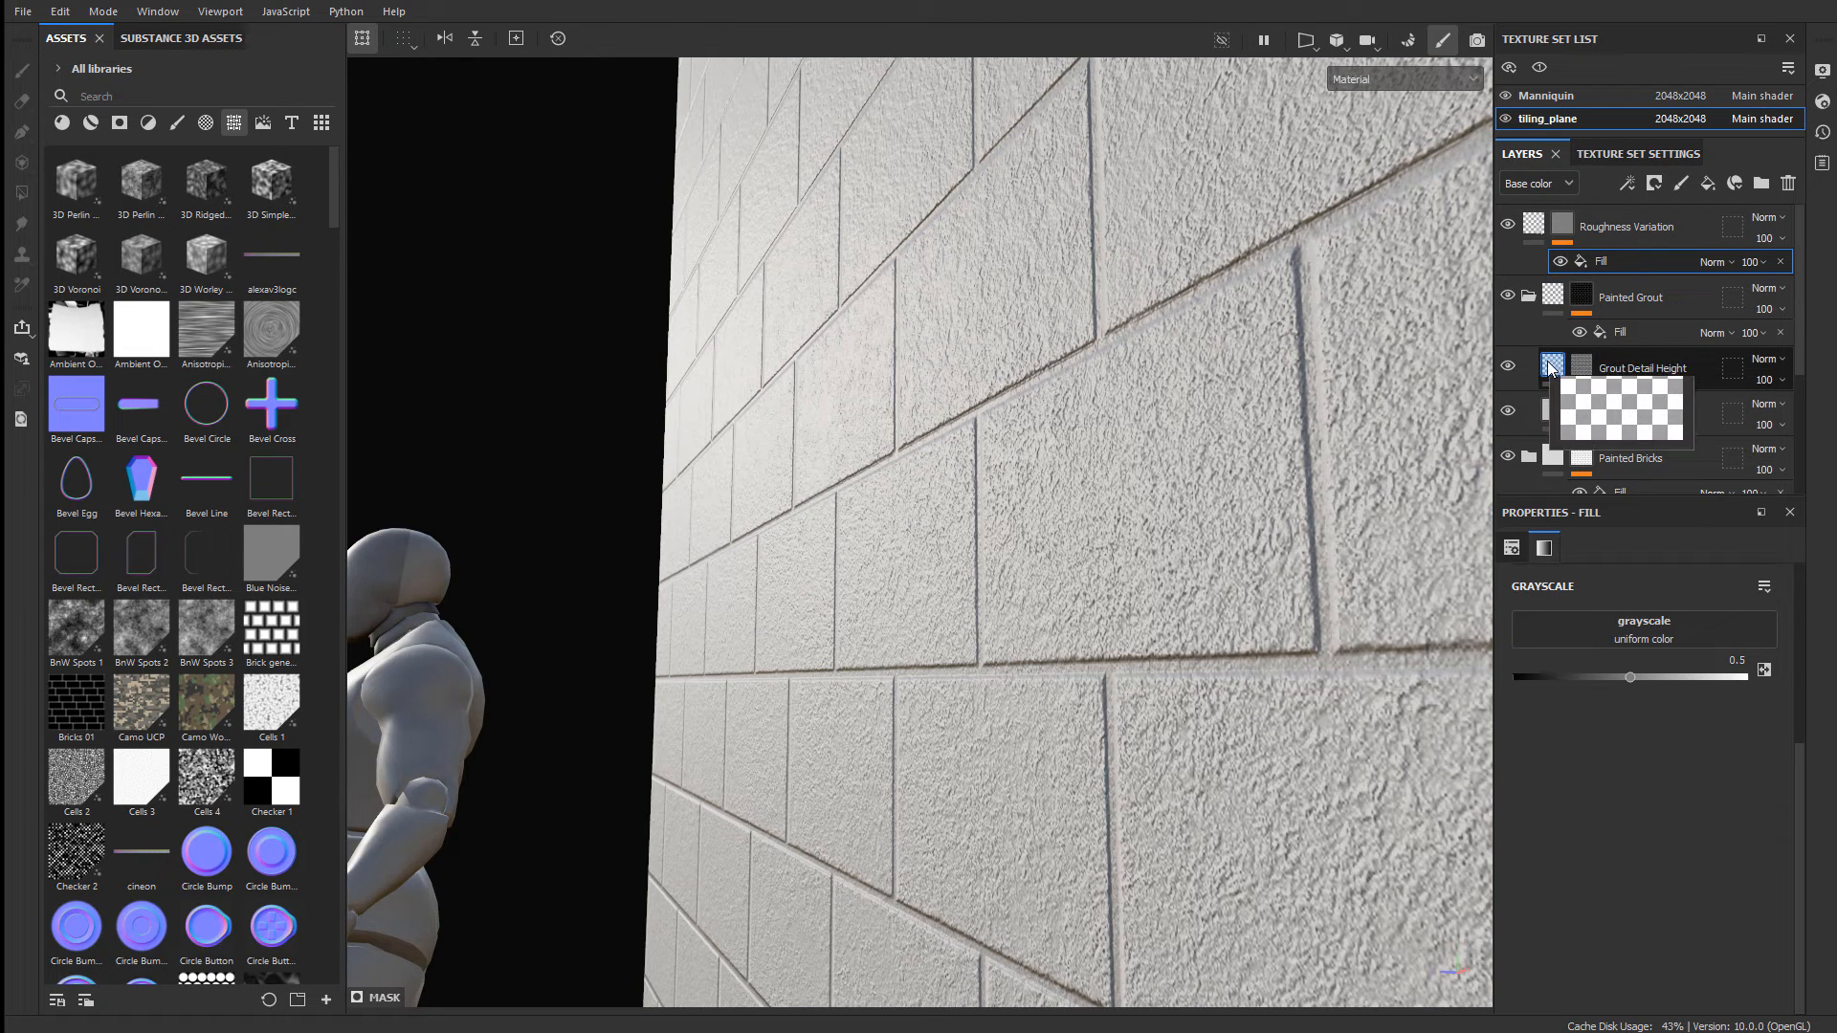
pyautogui.click(1581, 369)
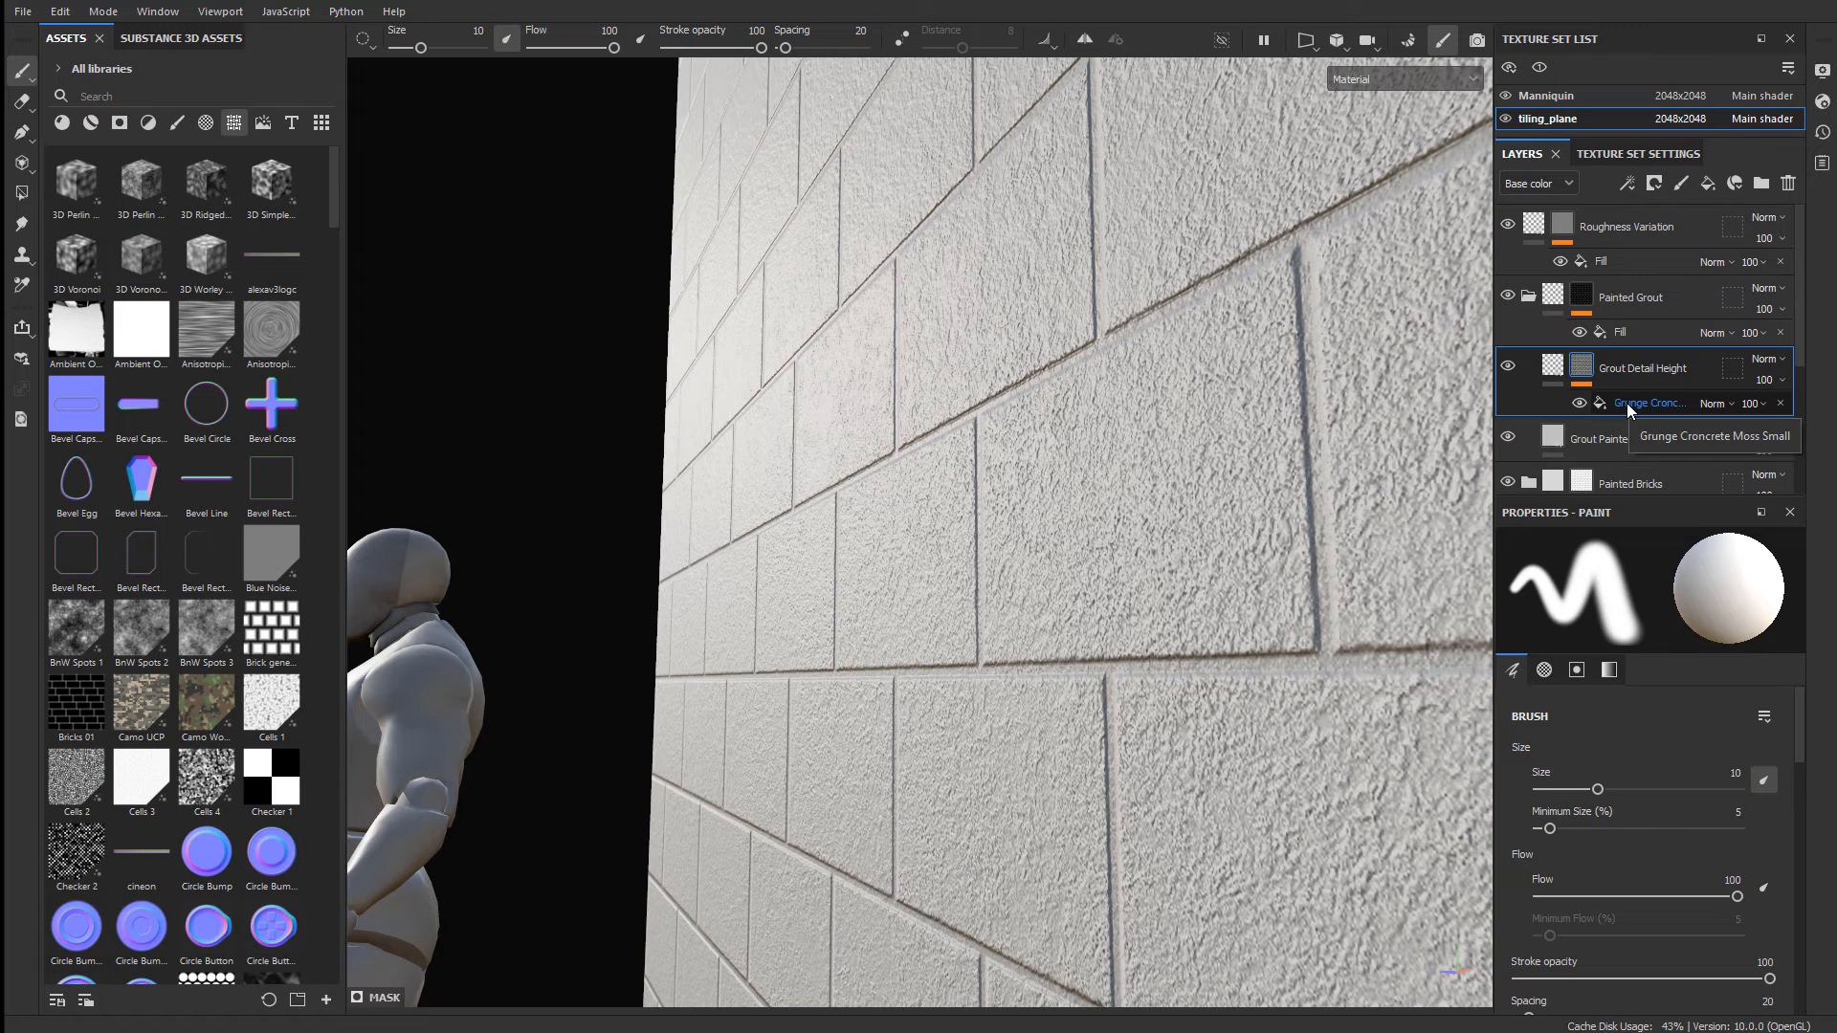
pyautogui.click(1619, 406)
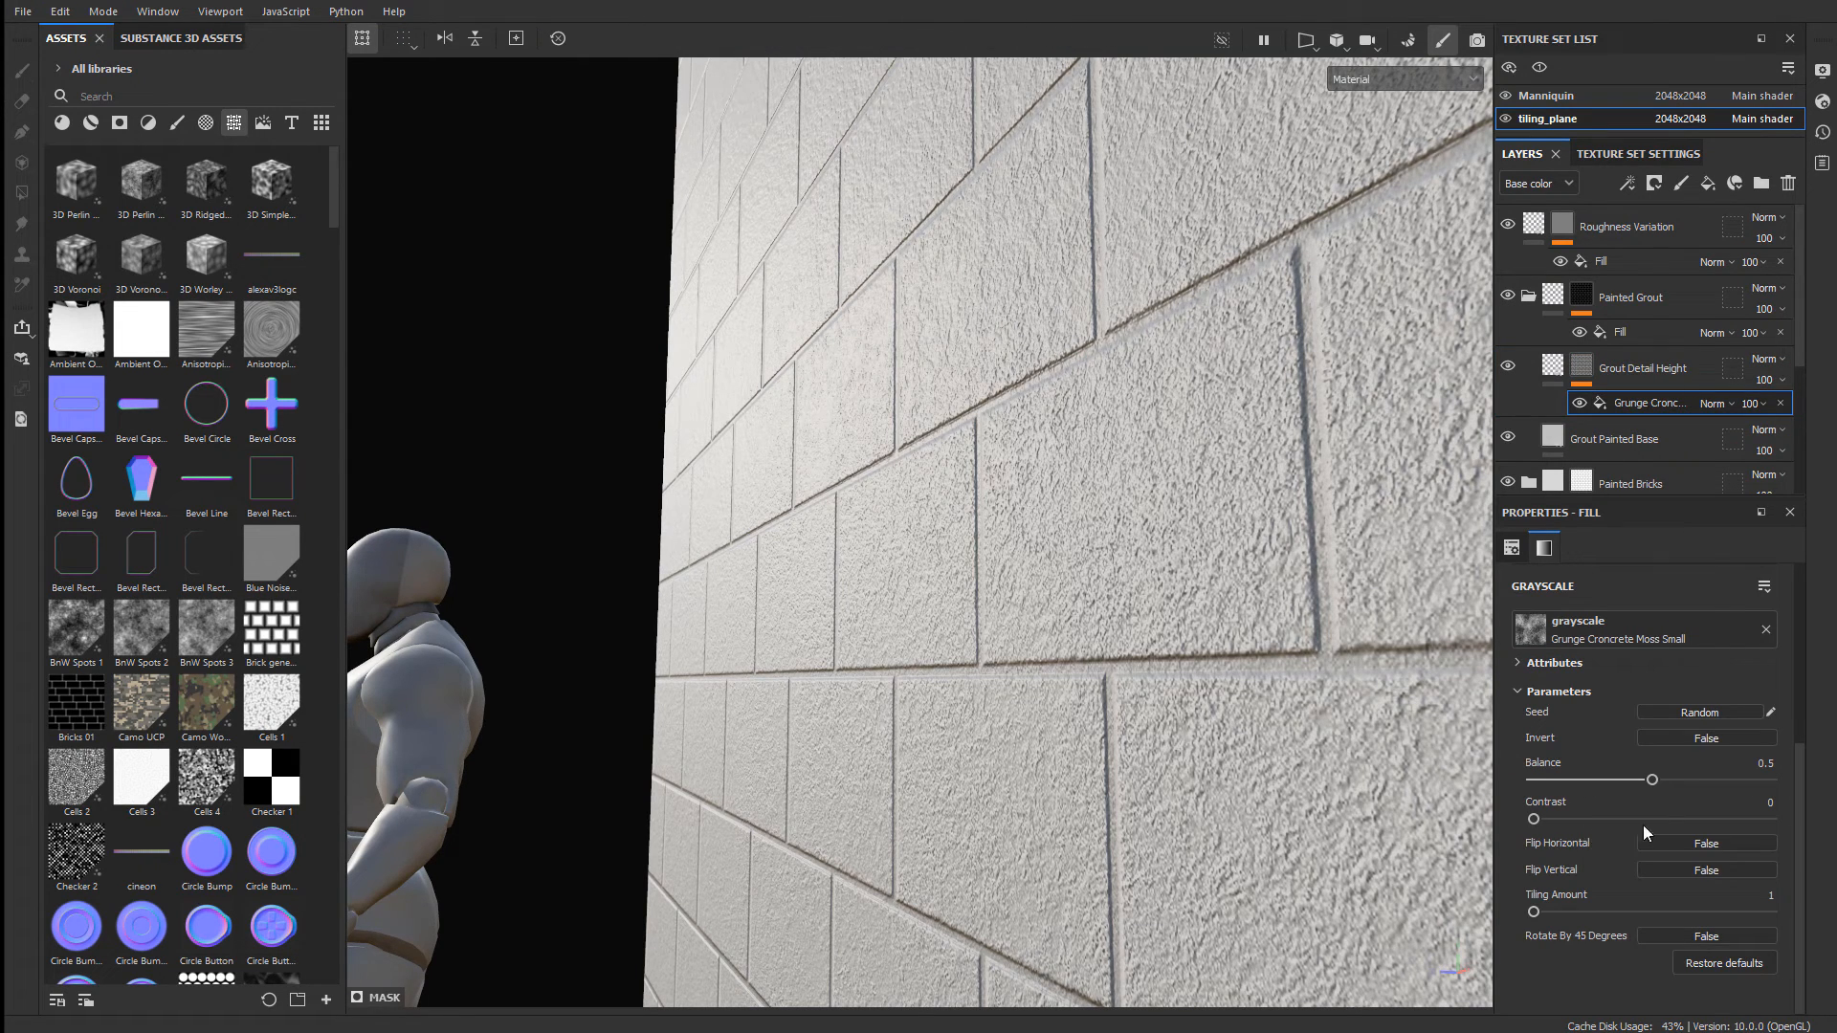
pyautogui.click(1555, 366)
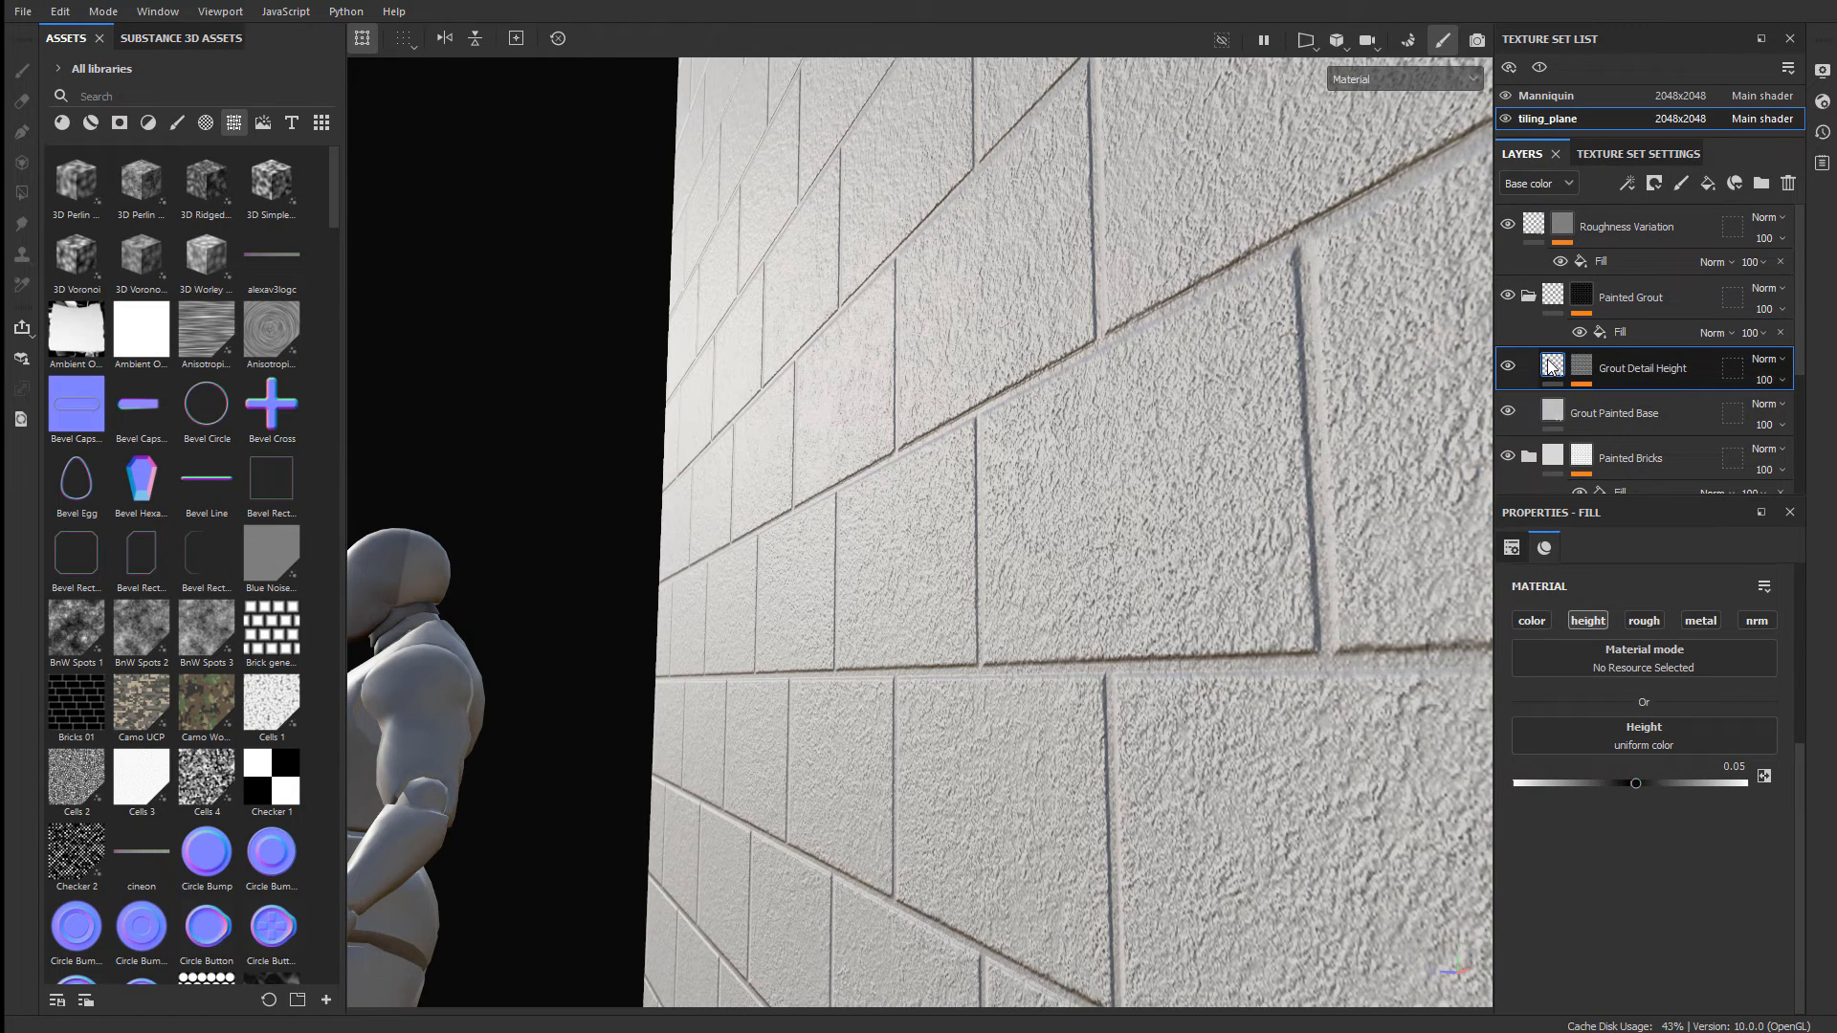
pyautogui.moveTo(1552, 366)
pyautogui.click(1528, 297)
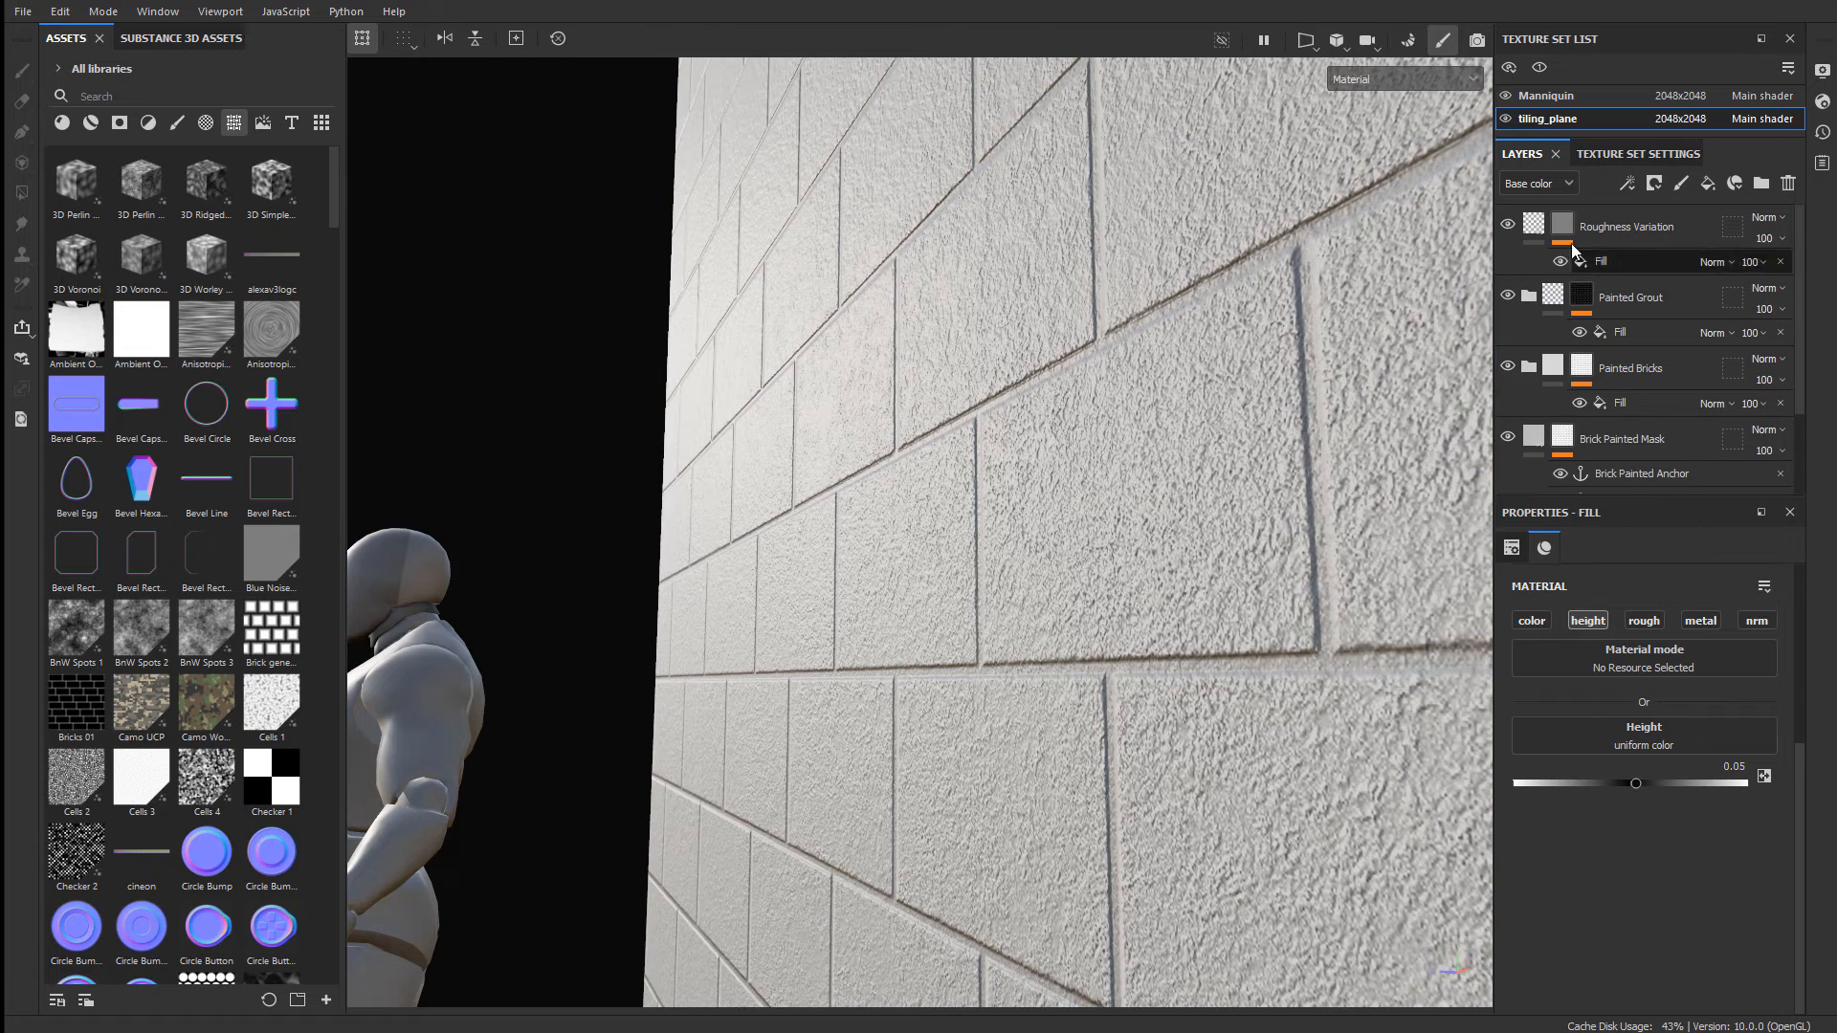
# - Search for "grunge concrete paint leak" and assign the Grunge Croncrete Paint Leak texture to the Roughness Variation mask fill
pyautogui.click(1534, 224)
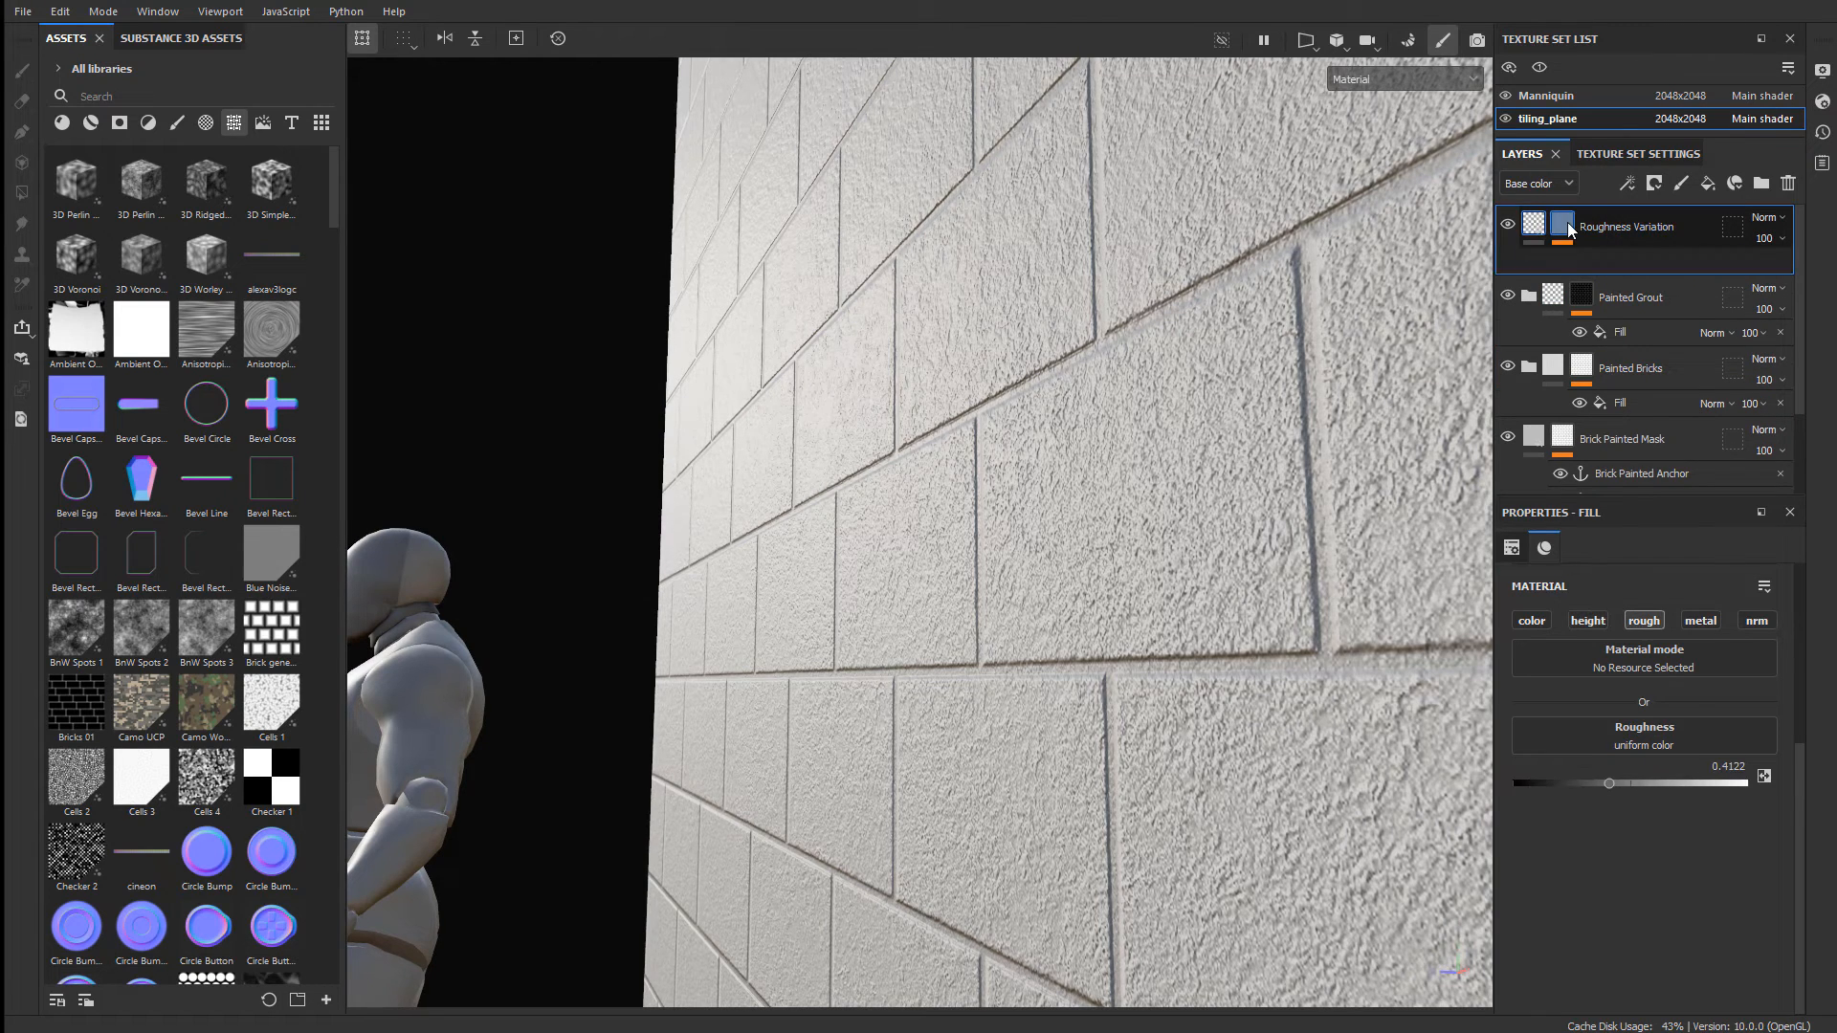
pyautogui.click(1562, 224)
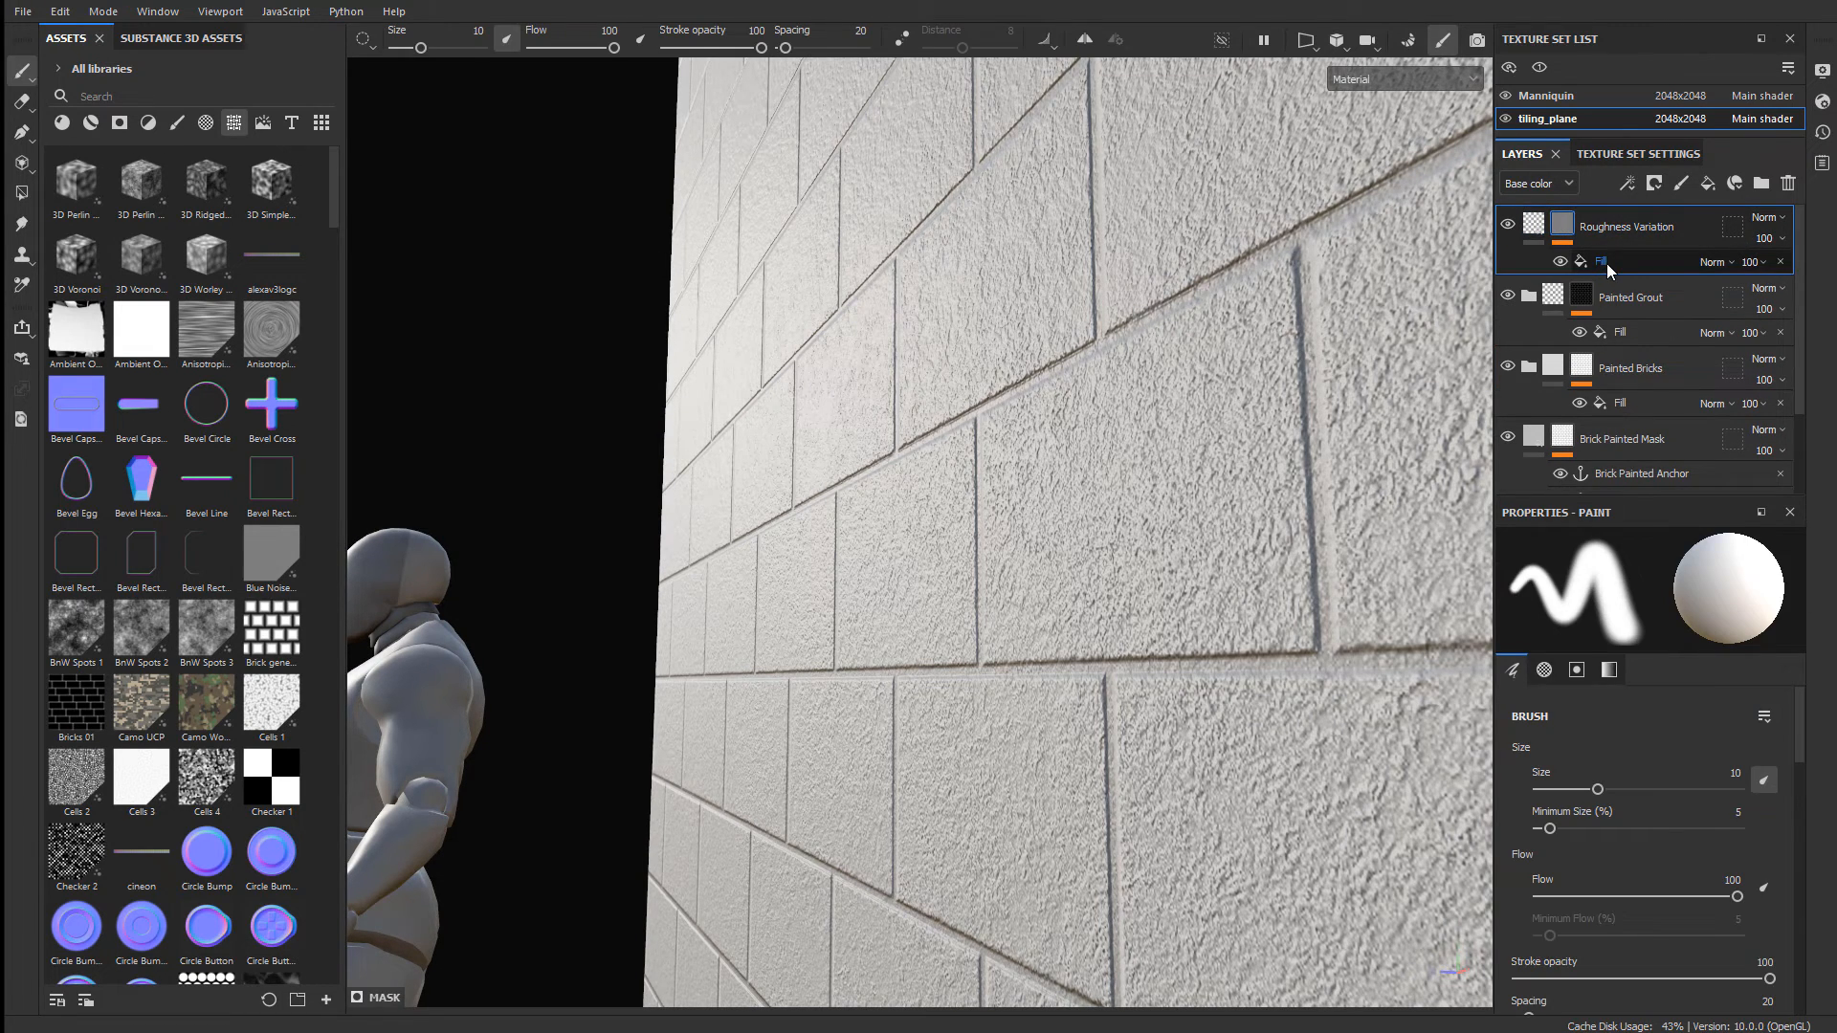
pyautogui.click(1605, 261)
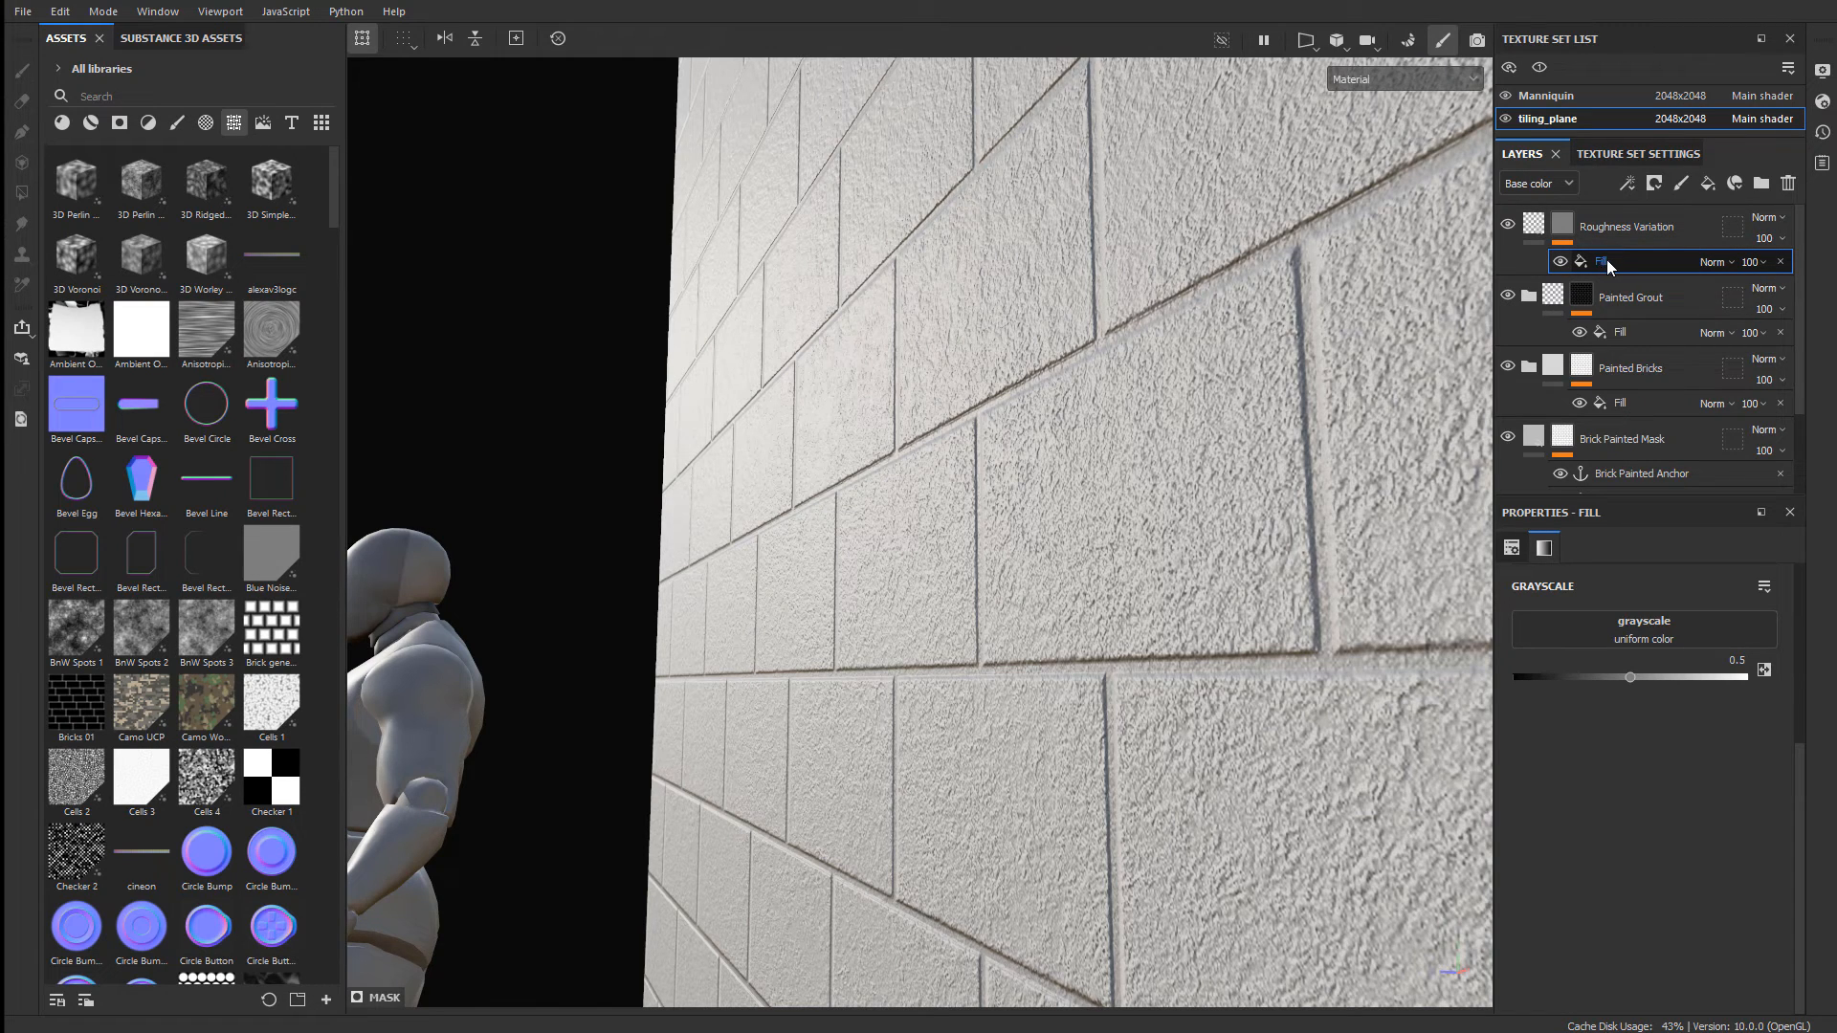
pyautogui.click(1666, 620)
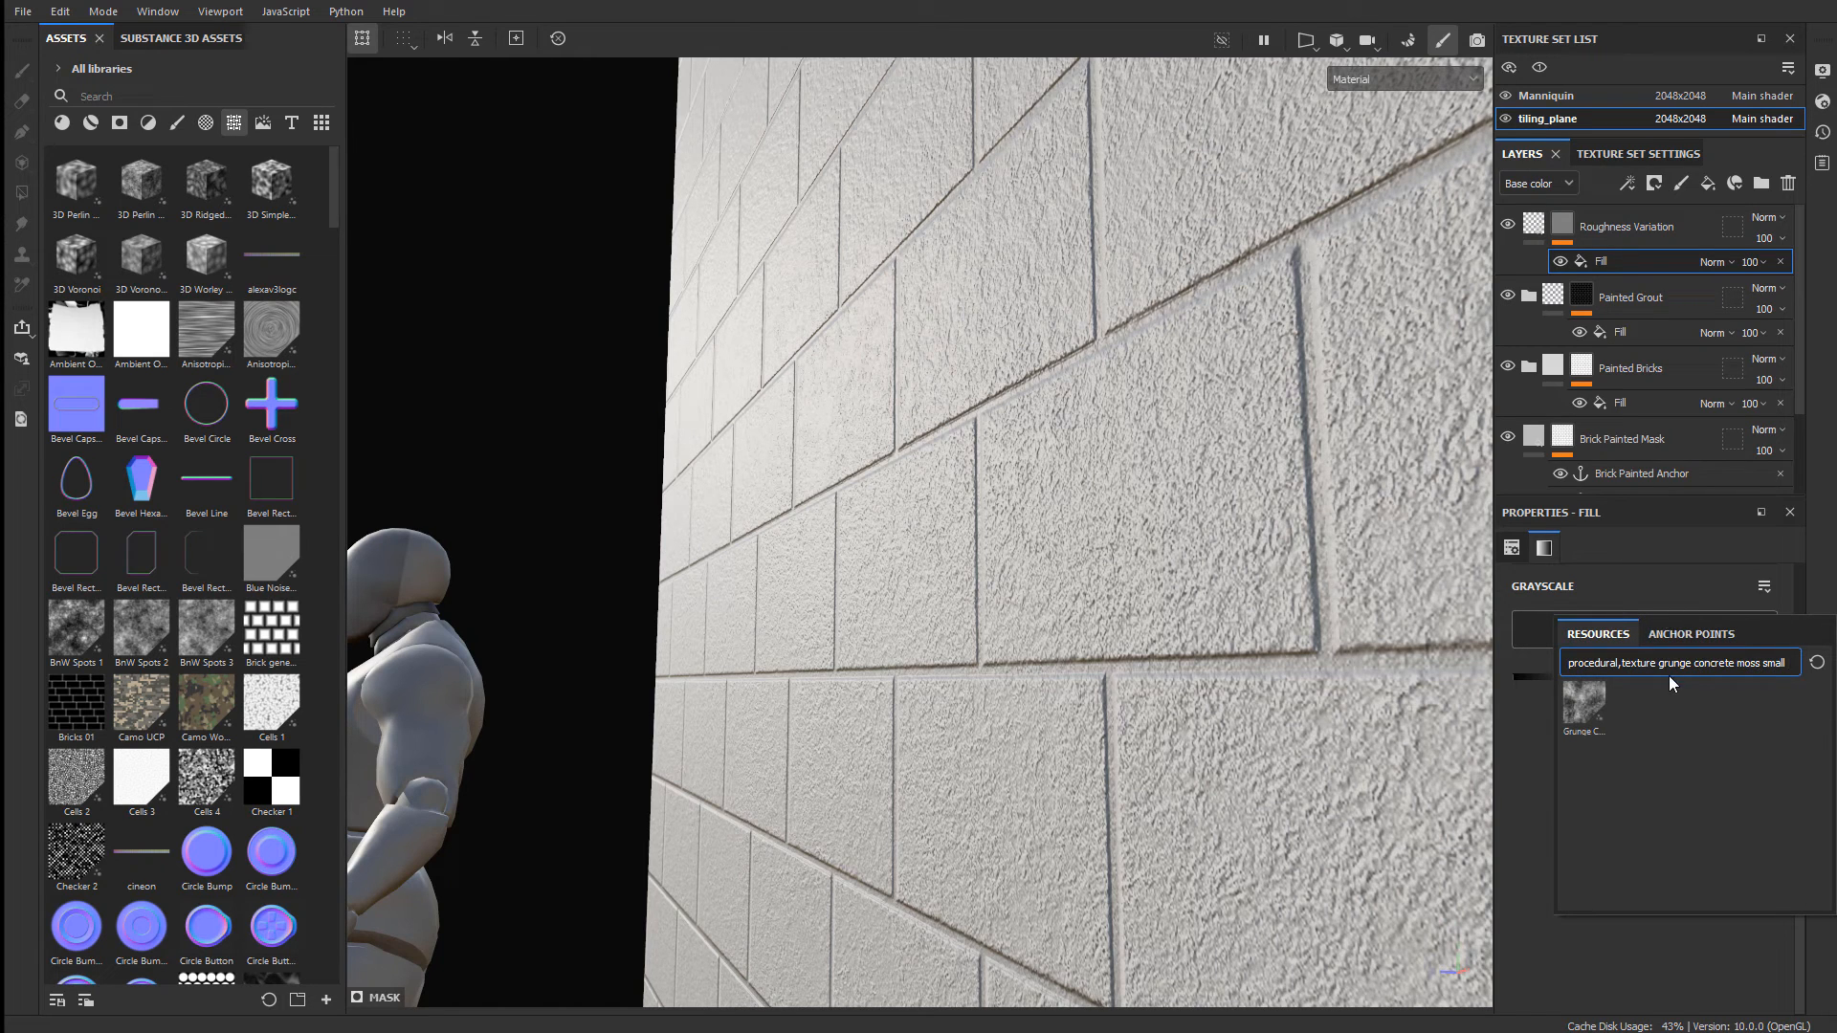
pyautogui.moveTo(1659, 662); pyautogui.dragTo(1827, 666)
pyautogui.press('BackSpace')
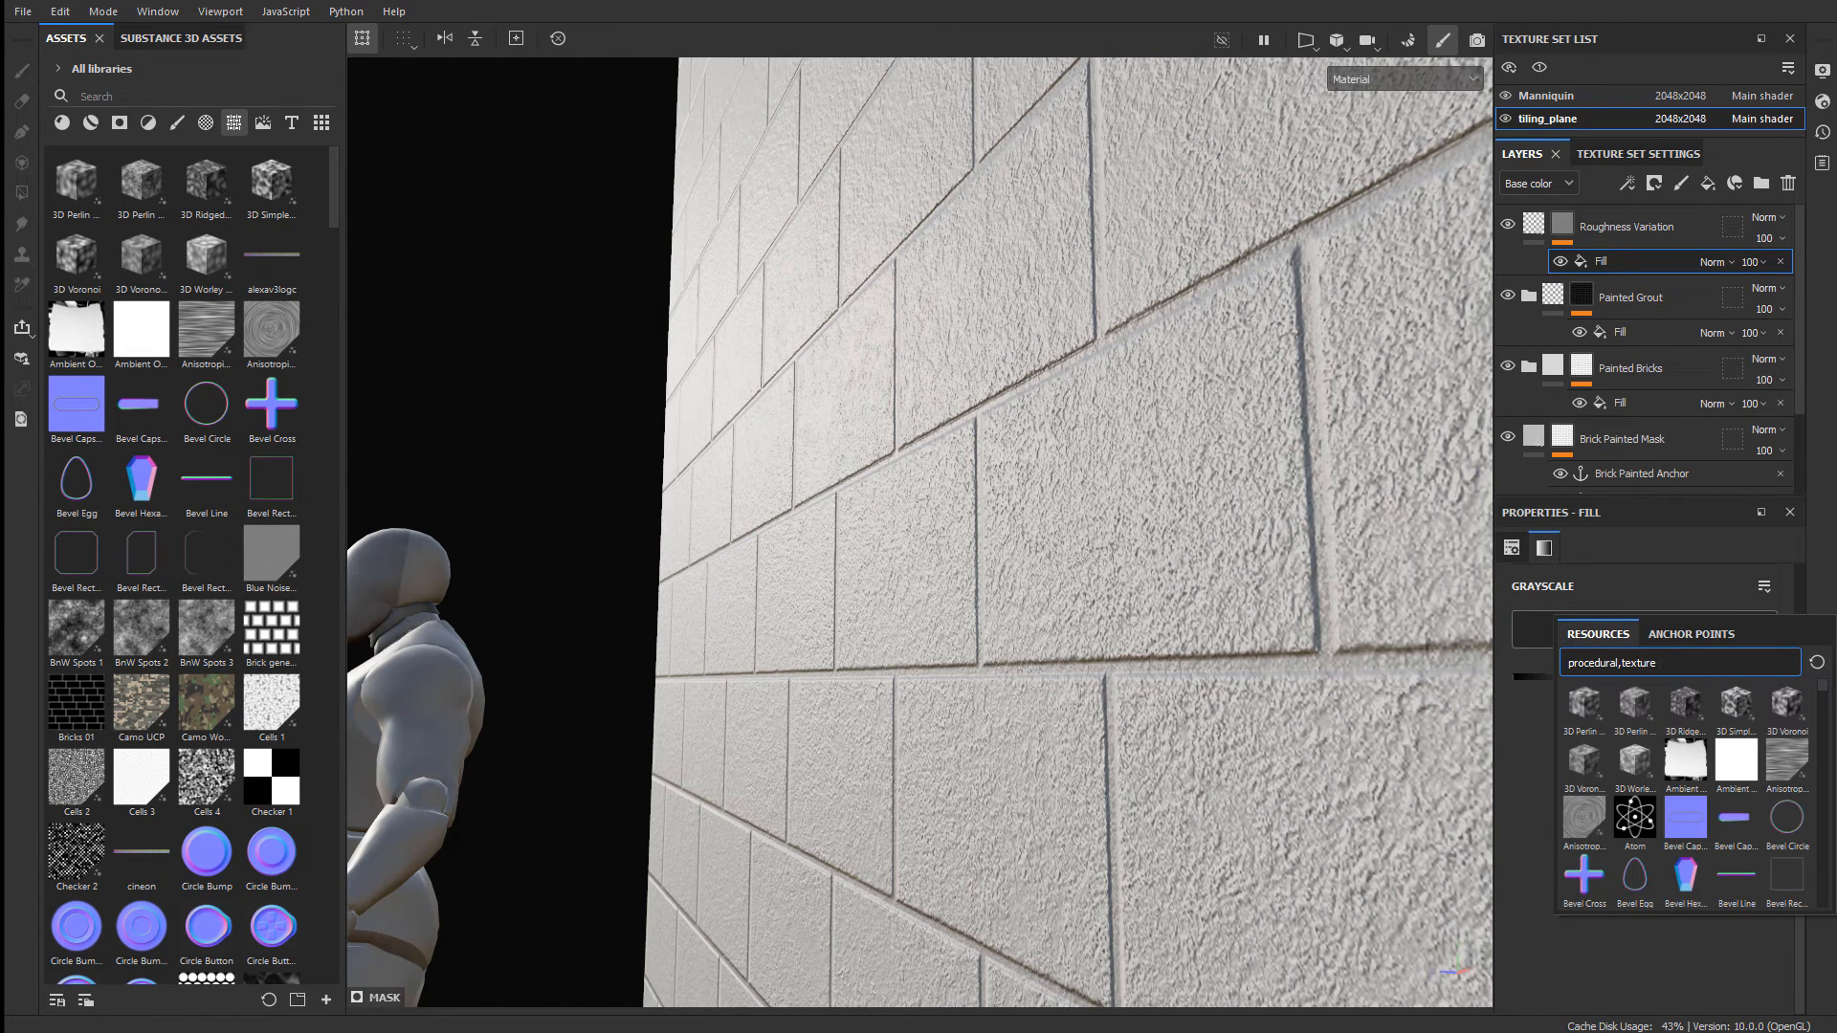
pyautogui.write('grunge concr')
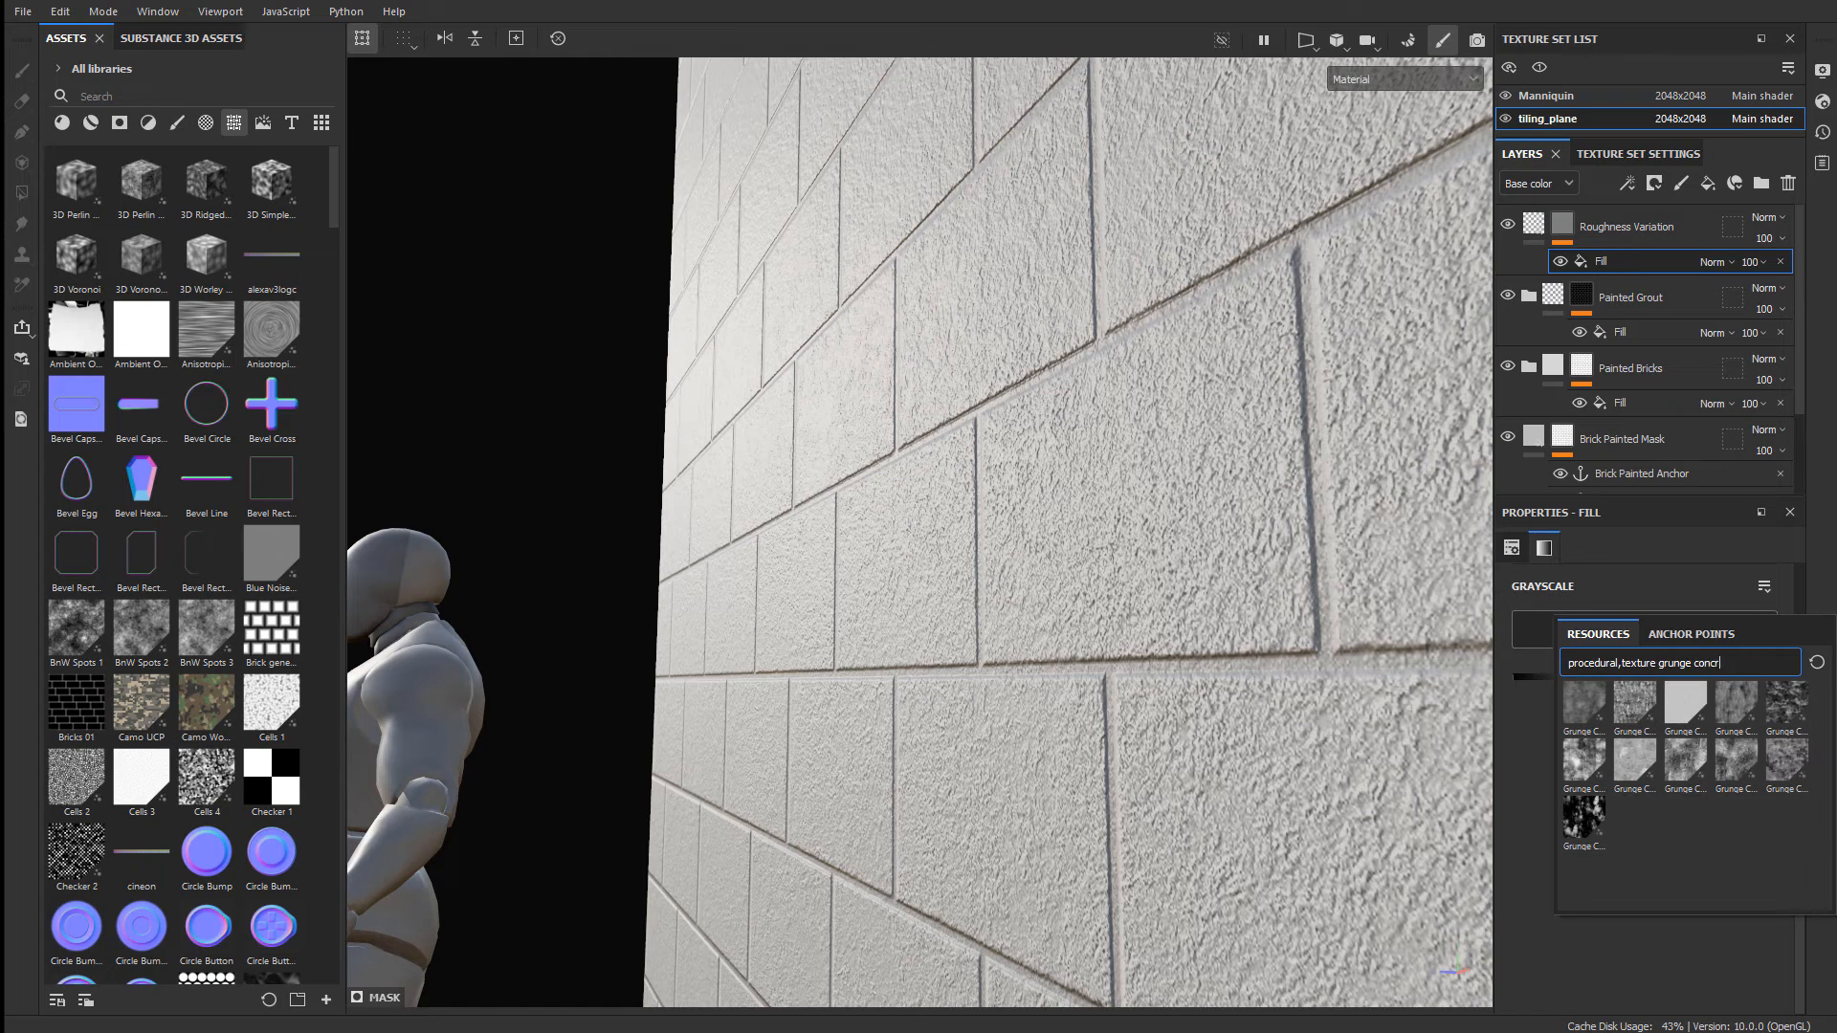
pyautogui.write('ete paint leak')
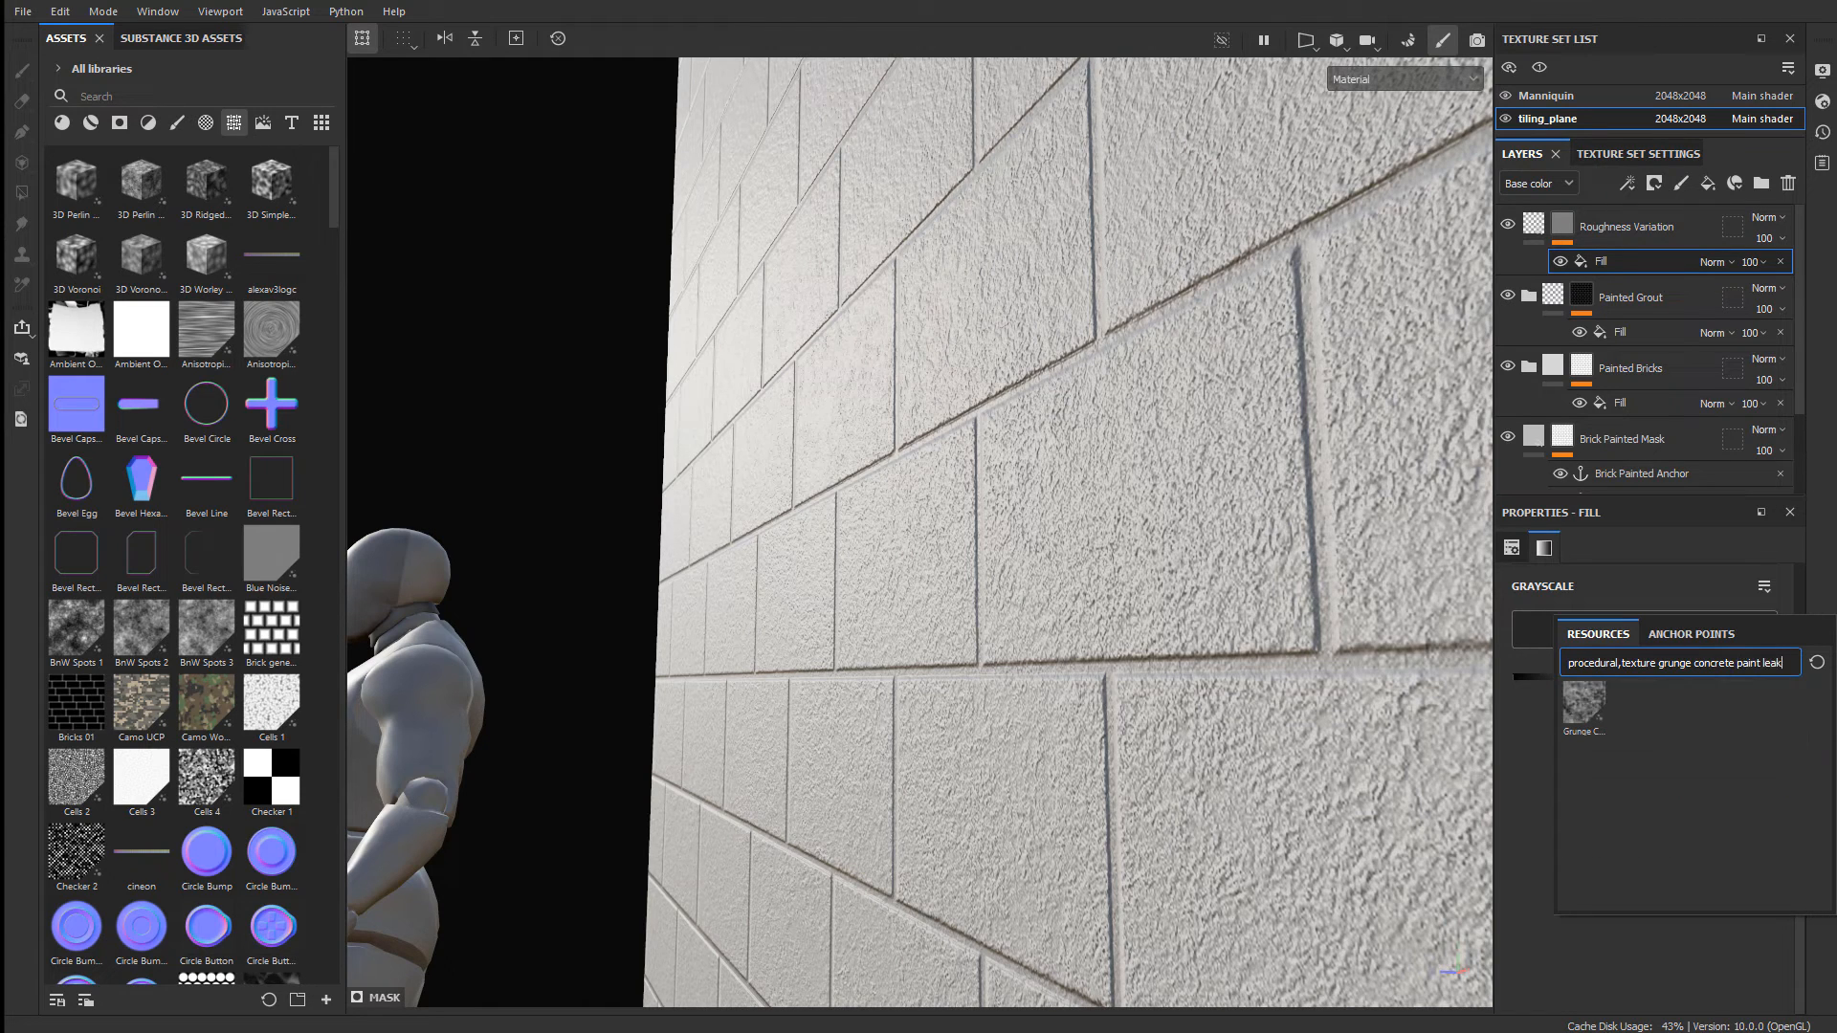
pyautogui.click(1585, 706)
pyautogui.moveTo(1592, 708)
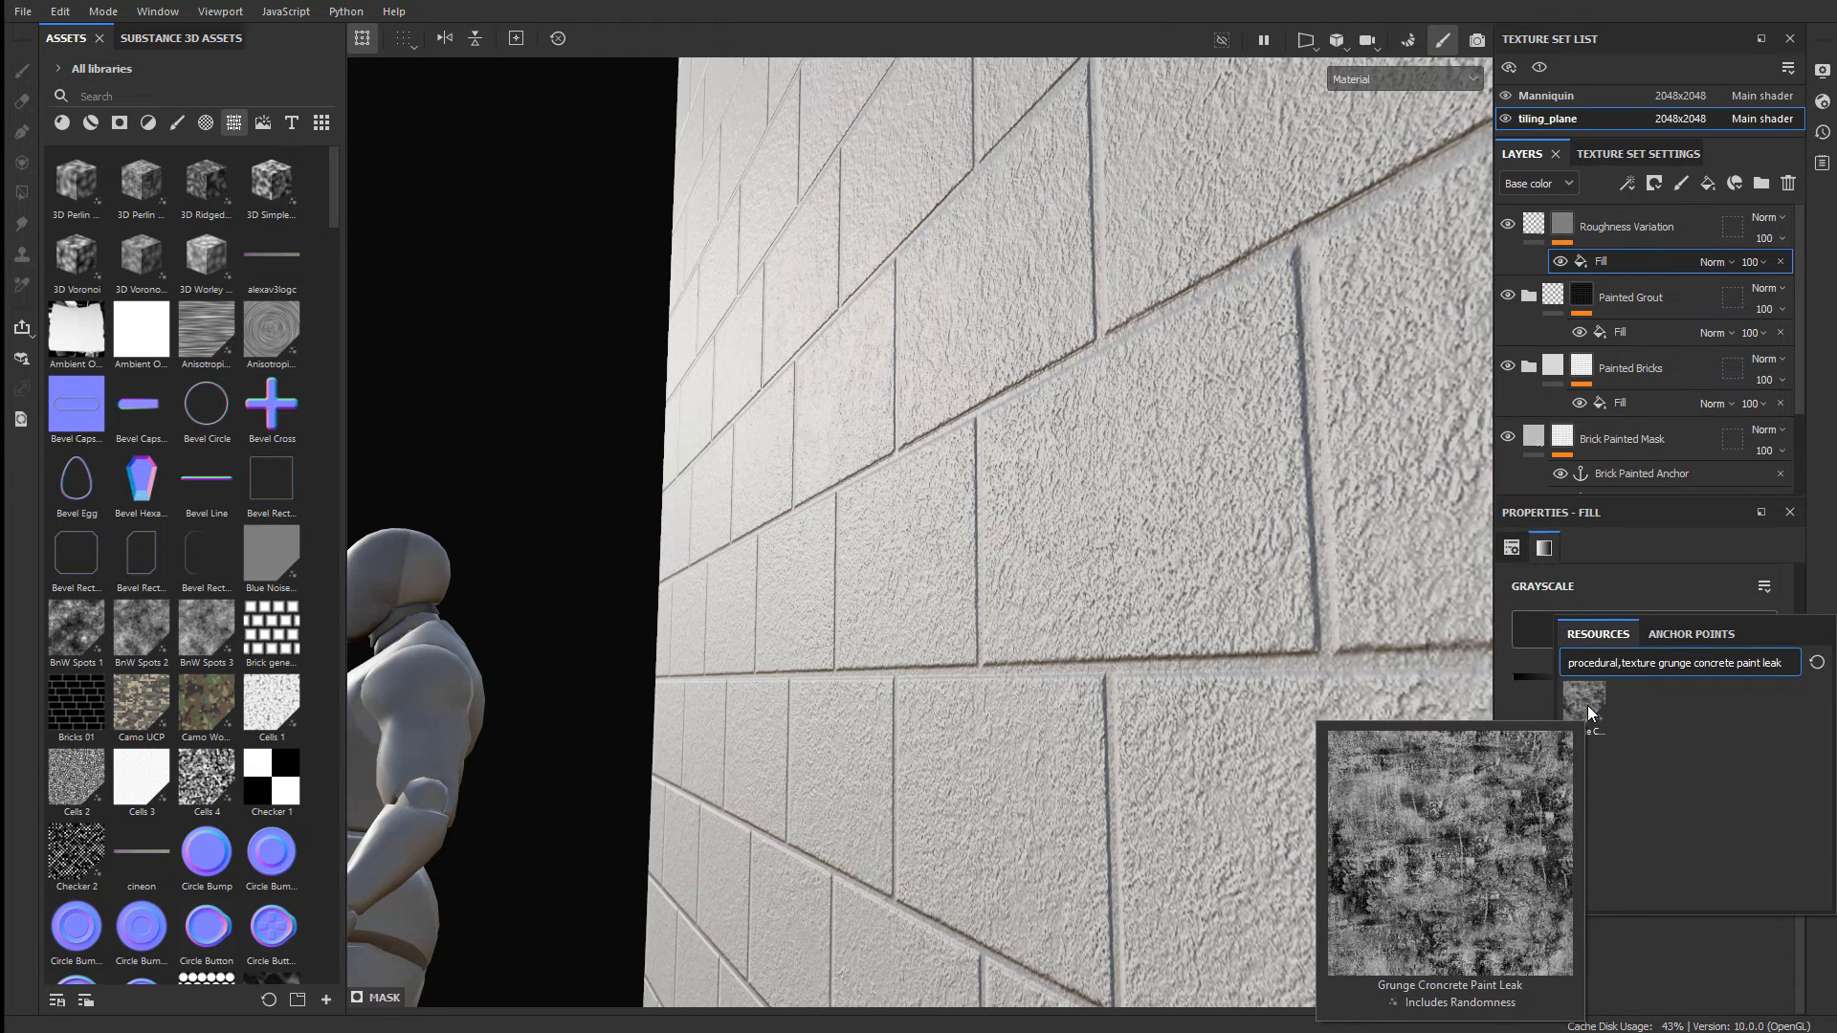
pyautogui.click(1587, 704)
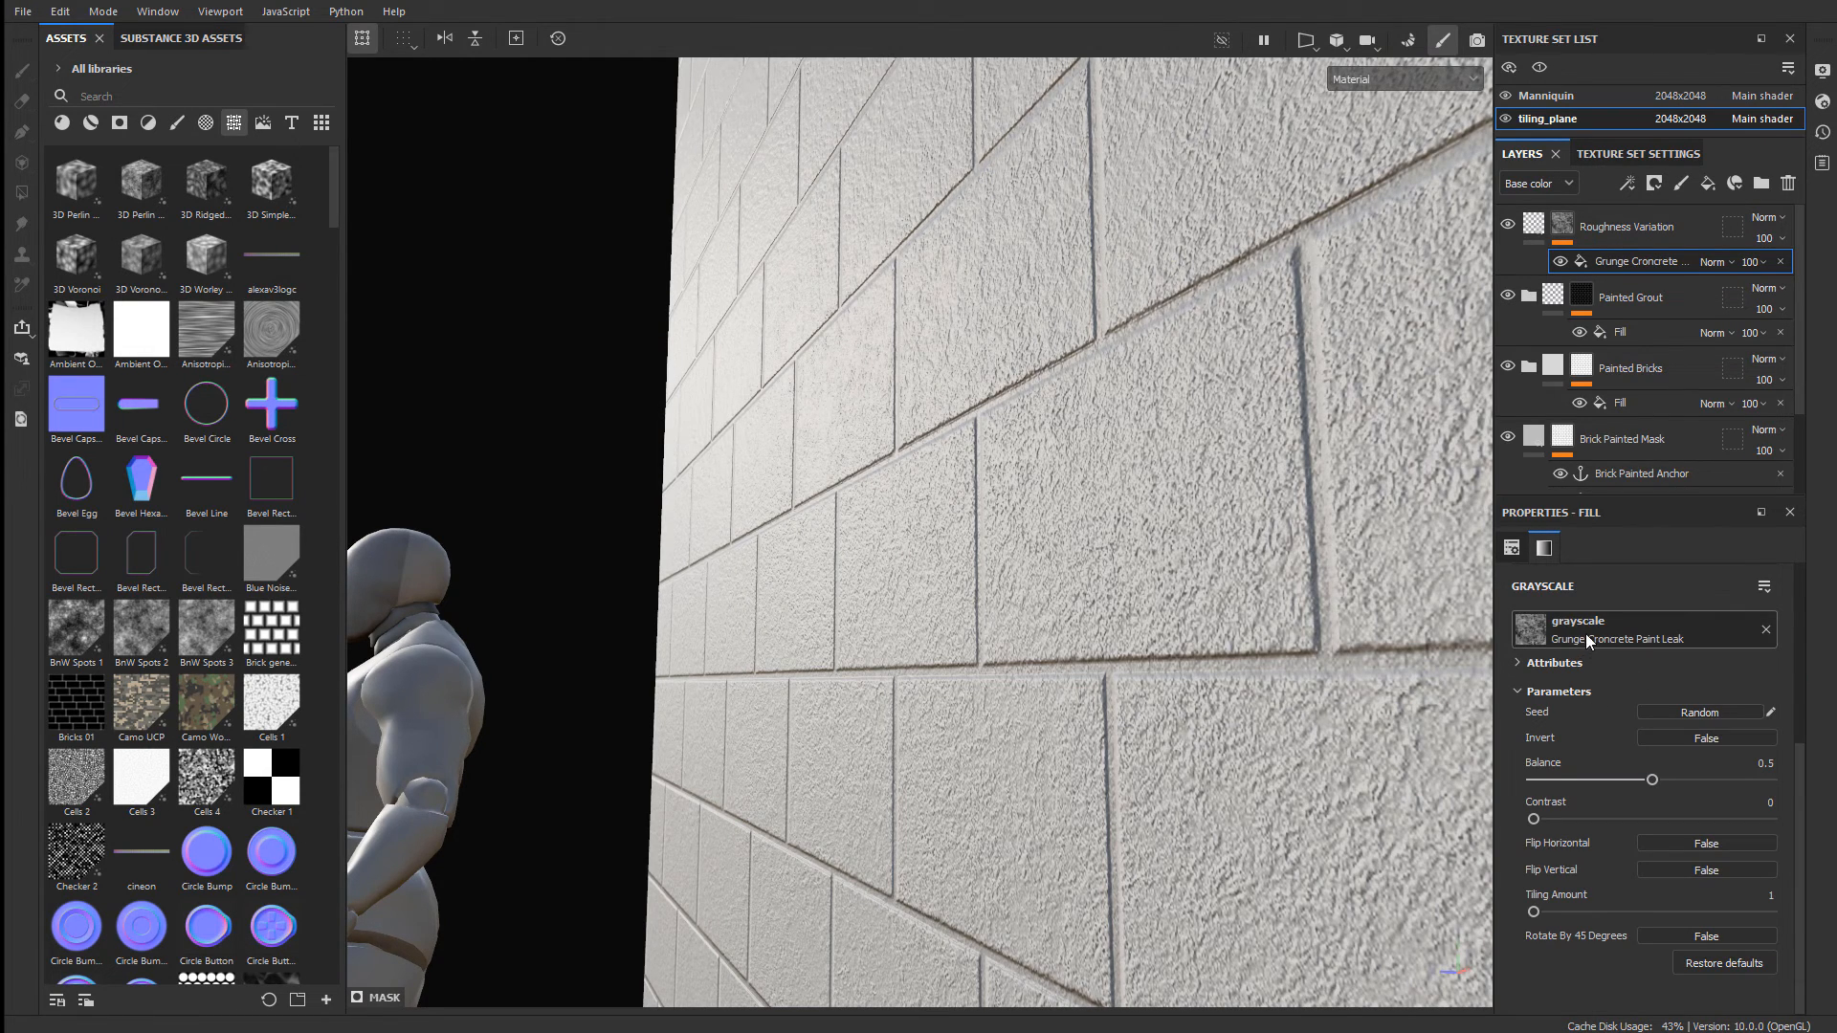
# - Toggle the visibility of the Roughness Variation mask's grunge fill to compare the wall with and without it
pyautogui.click(1560, 261)
pyautogui.click(1560, 261)
pyautogui.click(1560, 261)
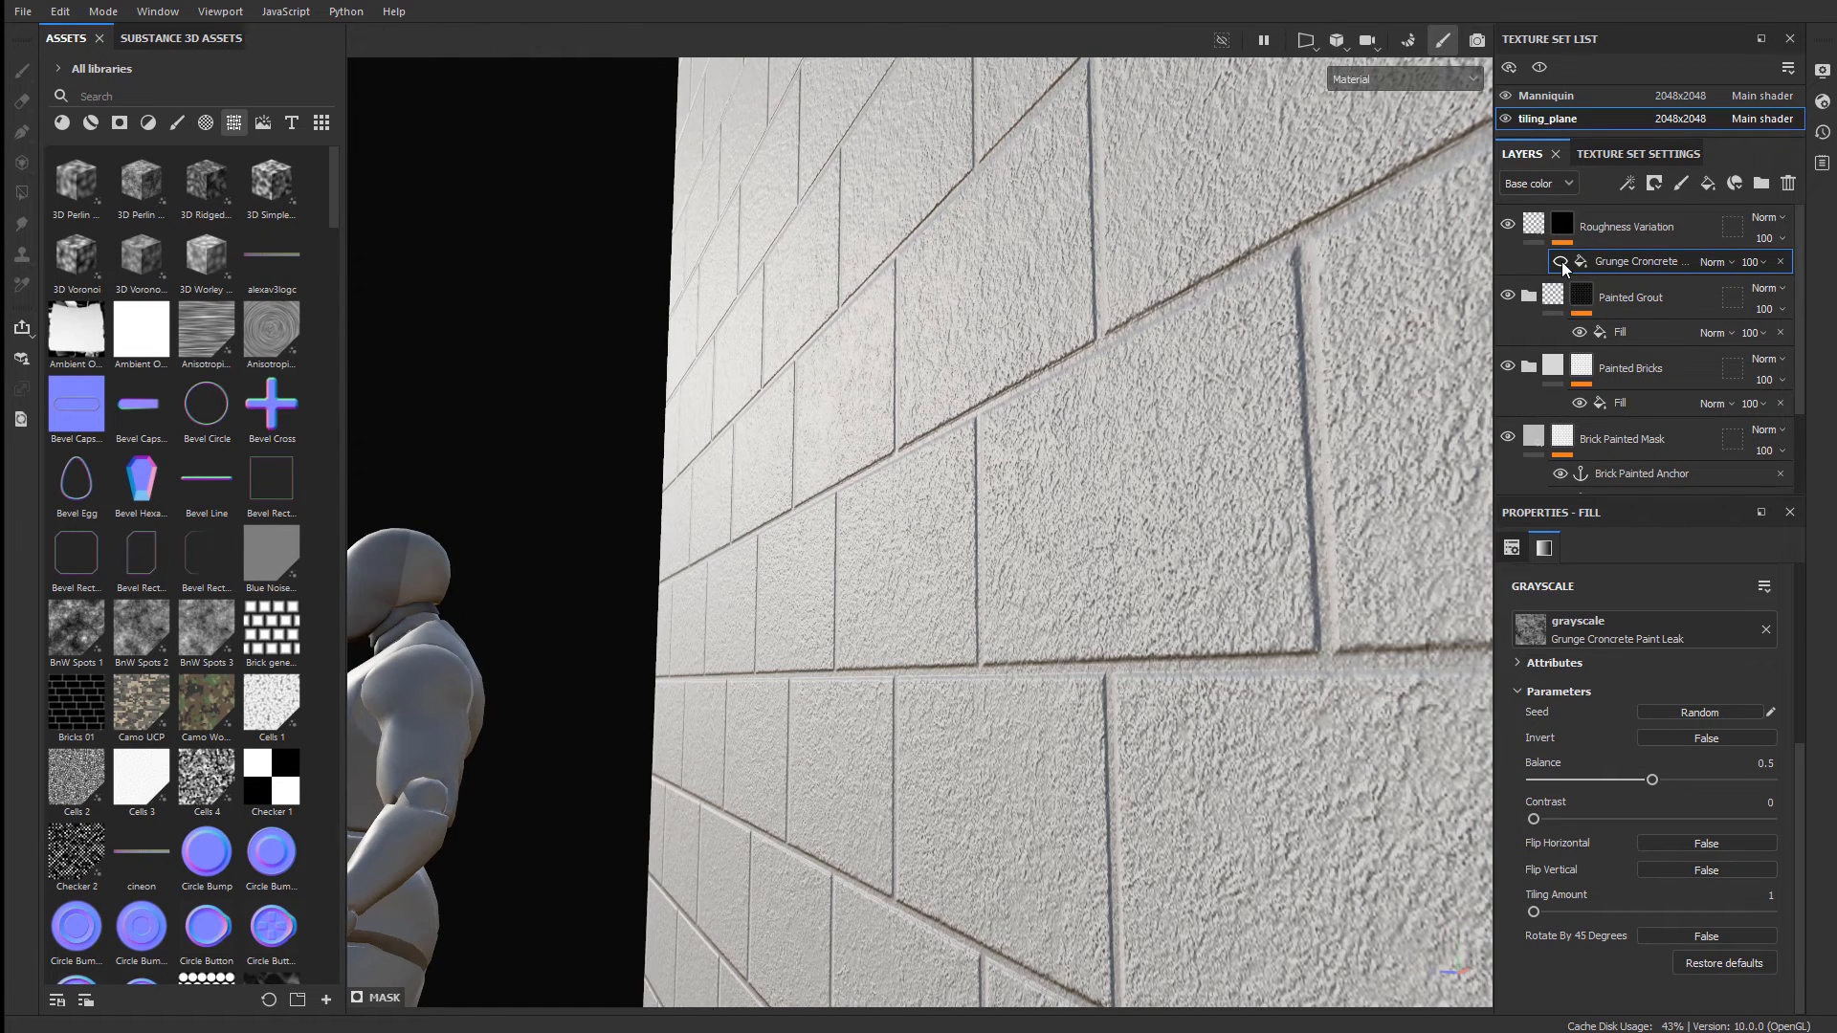
pyautogui.click(1560, 261)
pyautogui.click(1561, 262)
pyautogui.click(1561, 261)
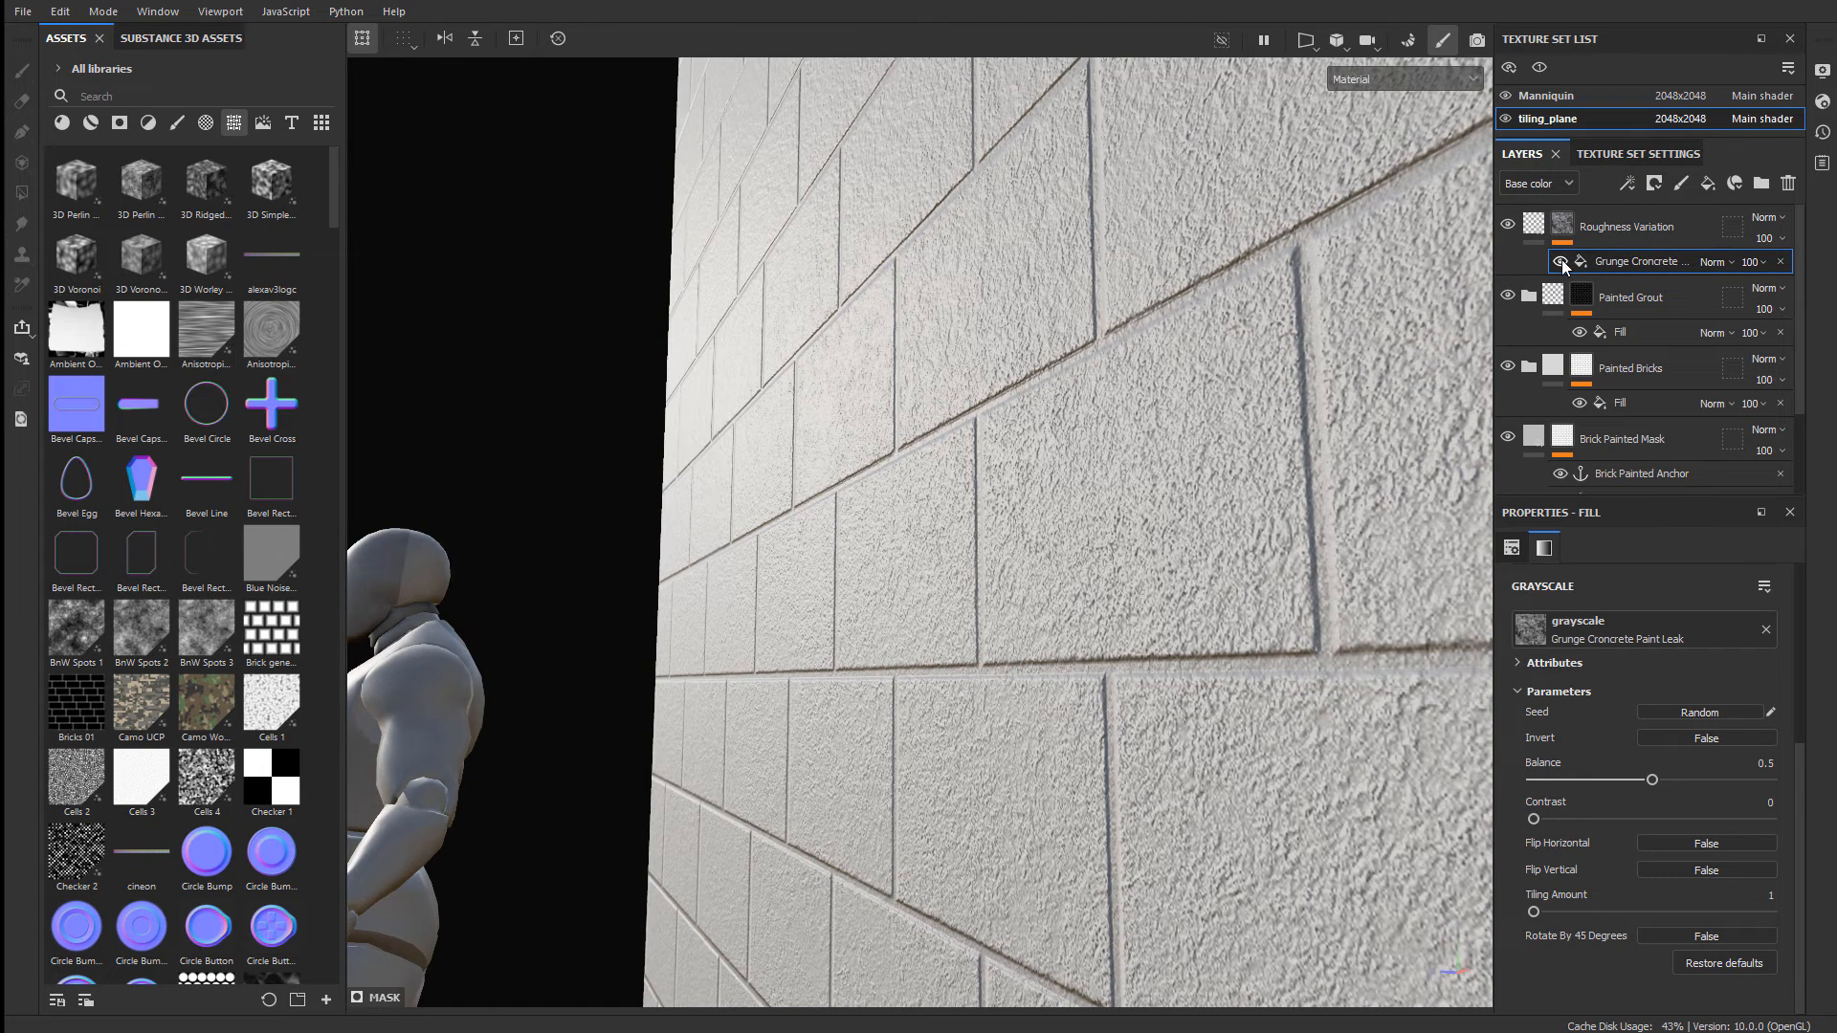
# - Set the Roughness Variation layer's roughness to 0.7 while checking the wall's reflections under rotated lighting
pyautogui.moveTo(1541, 230)
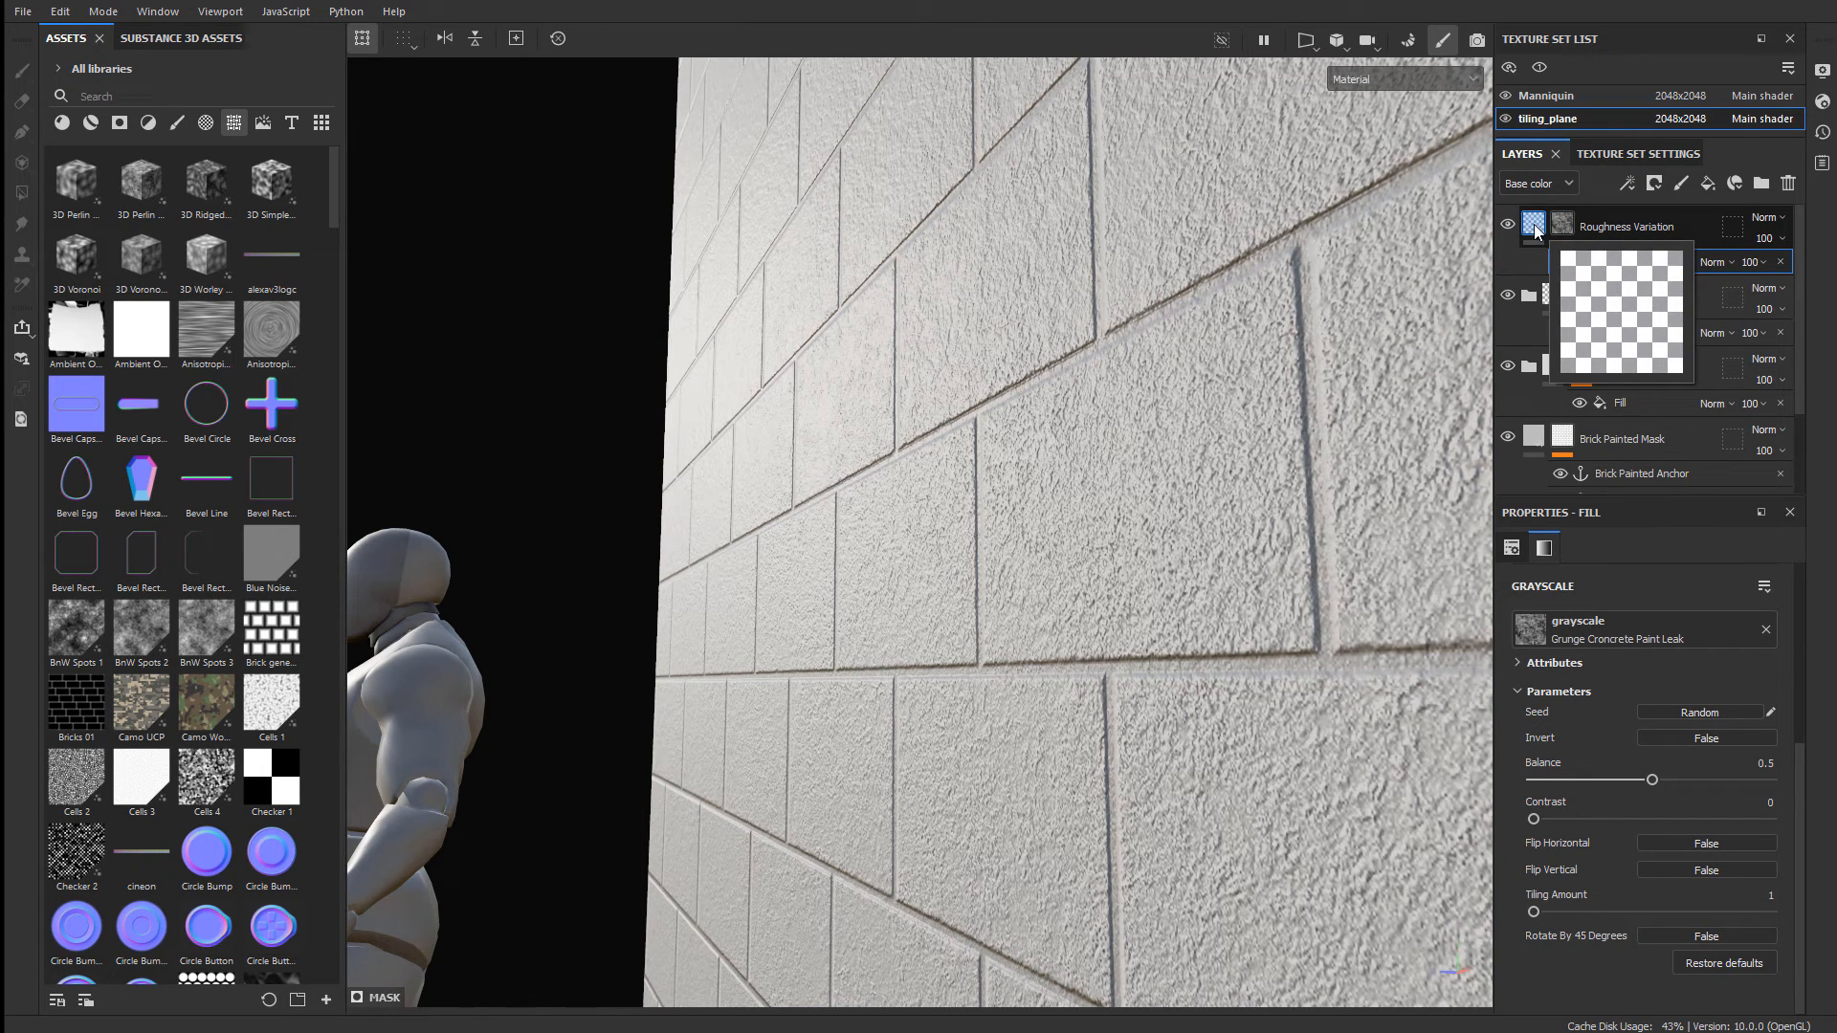
pyautogui.click(1537, 228)
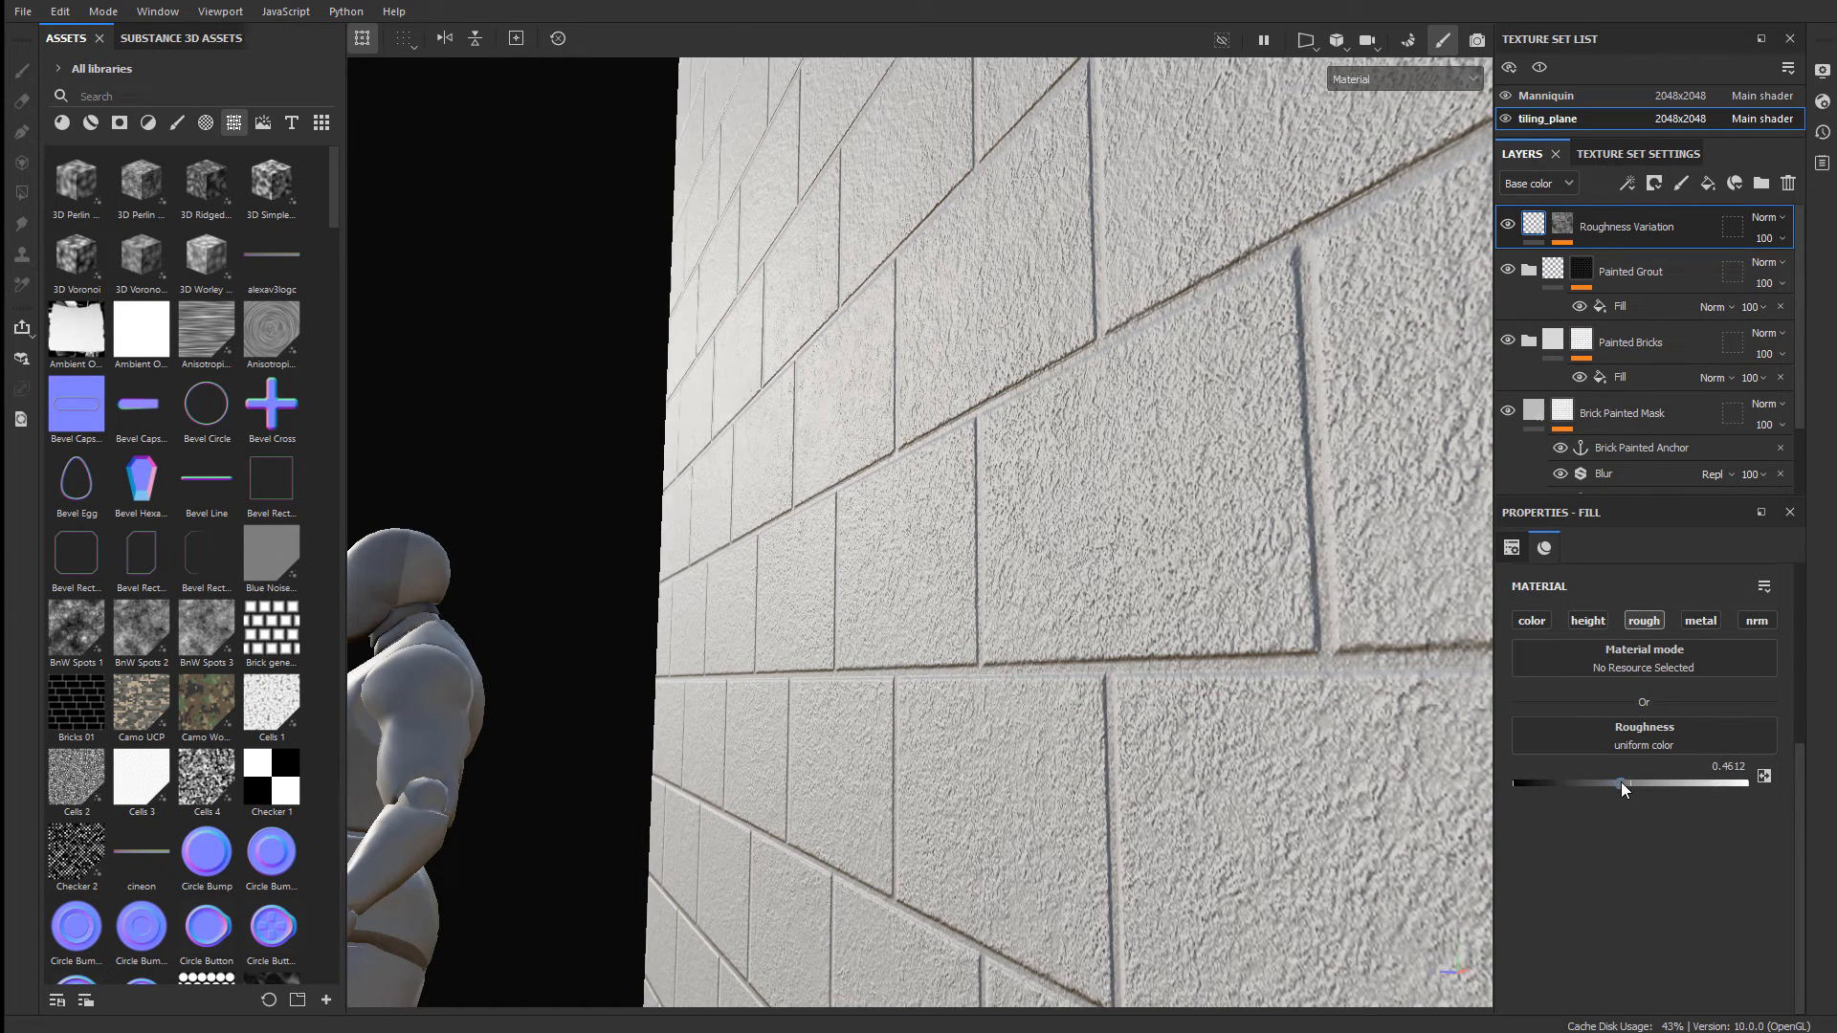
pyautogui.moveTo(1620, 782)
pyautogui.mouseDown()
pyautogui.moveTo(1646, 782)
pyautogui.moveTo(1604, 782)
pyautogui.moveTo(1718, 792)
pyautogui.moveTo(1558, 801)
pyautogui.moveTo(1688, 814)
pyautogui.moveTo(1673, 807)
pyautogui.mouseUp()
pyautogui.keyDown('alt'); pyautogui.moveTo(914, 627); pyautogui.dragTo(968, 621); pyautogui.keyUp('alt')
pyautogui.keyDown('alt'); pyautogui.moveTo(967, 622); pyautogui.dragTo(989, 606, button='right'); pyautogui.keyUp('alt')
pyautogui.keyDown('alt'); pyautogui.moveTo(990, 606); pyautogui.dragTo(930, 601); pyautogui.keyUp('alt')
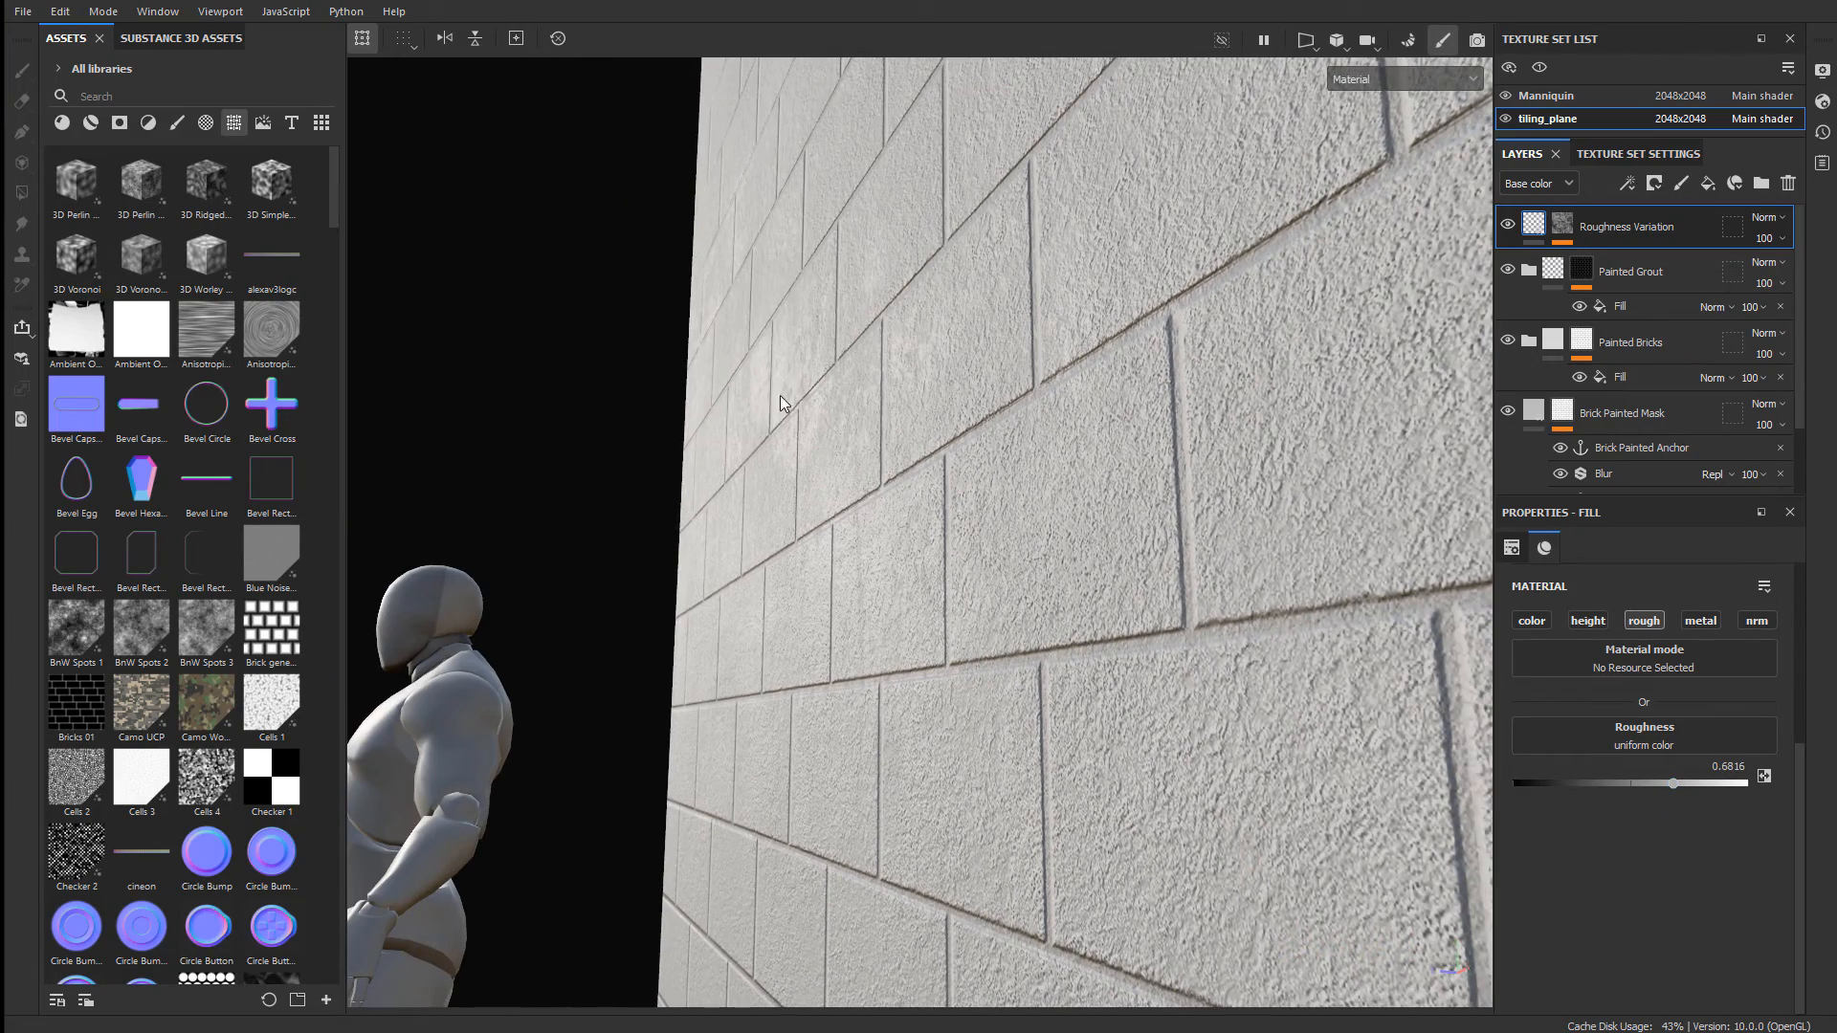
pyautogui.keyDown('shift'); pyautogui.moveTo(894, 463); pyautogui.dragTo(902, 463, button='right'); pyautogui.keyUp('shift')
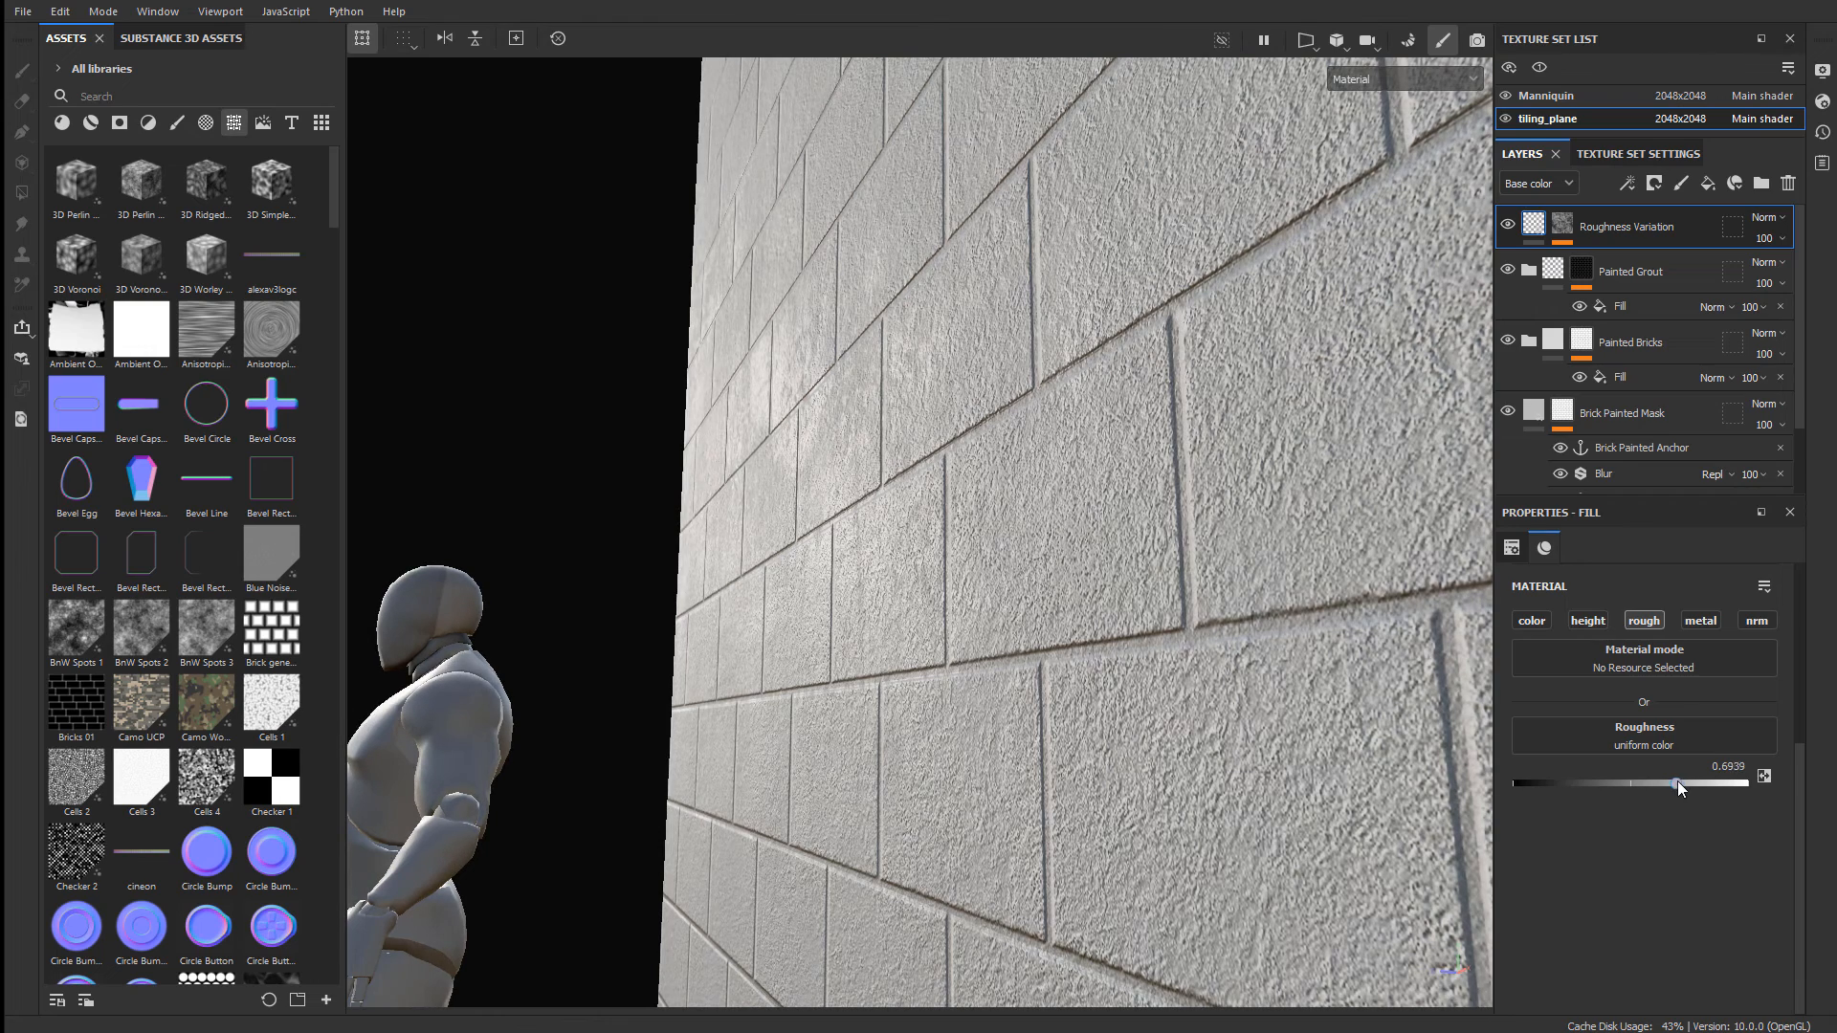
pyautogui.click(1728, 766)
pyautogui.write('0.7')
pyautogui.press('Return')
# - Toggle the Roughness Variation layer's visibility to compare the wall's reflections with and without it
pyautogui.click(1508, 227)
pyautogui.click(1507, 227)
pyautogui.click(1508, 227)
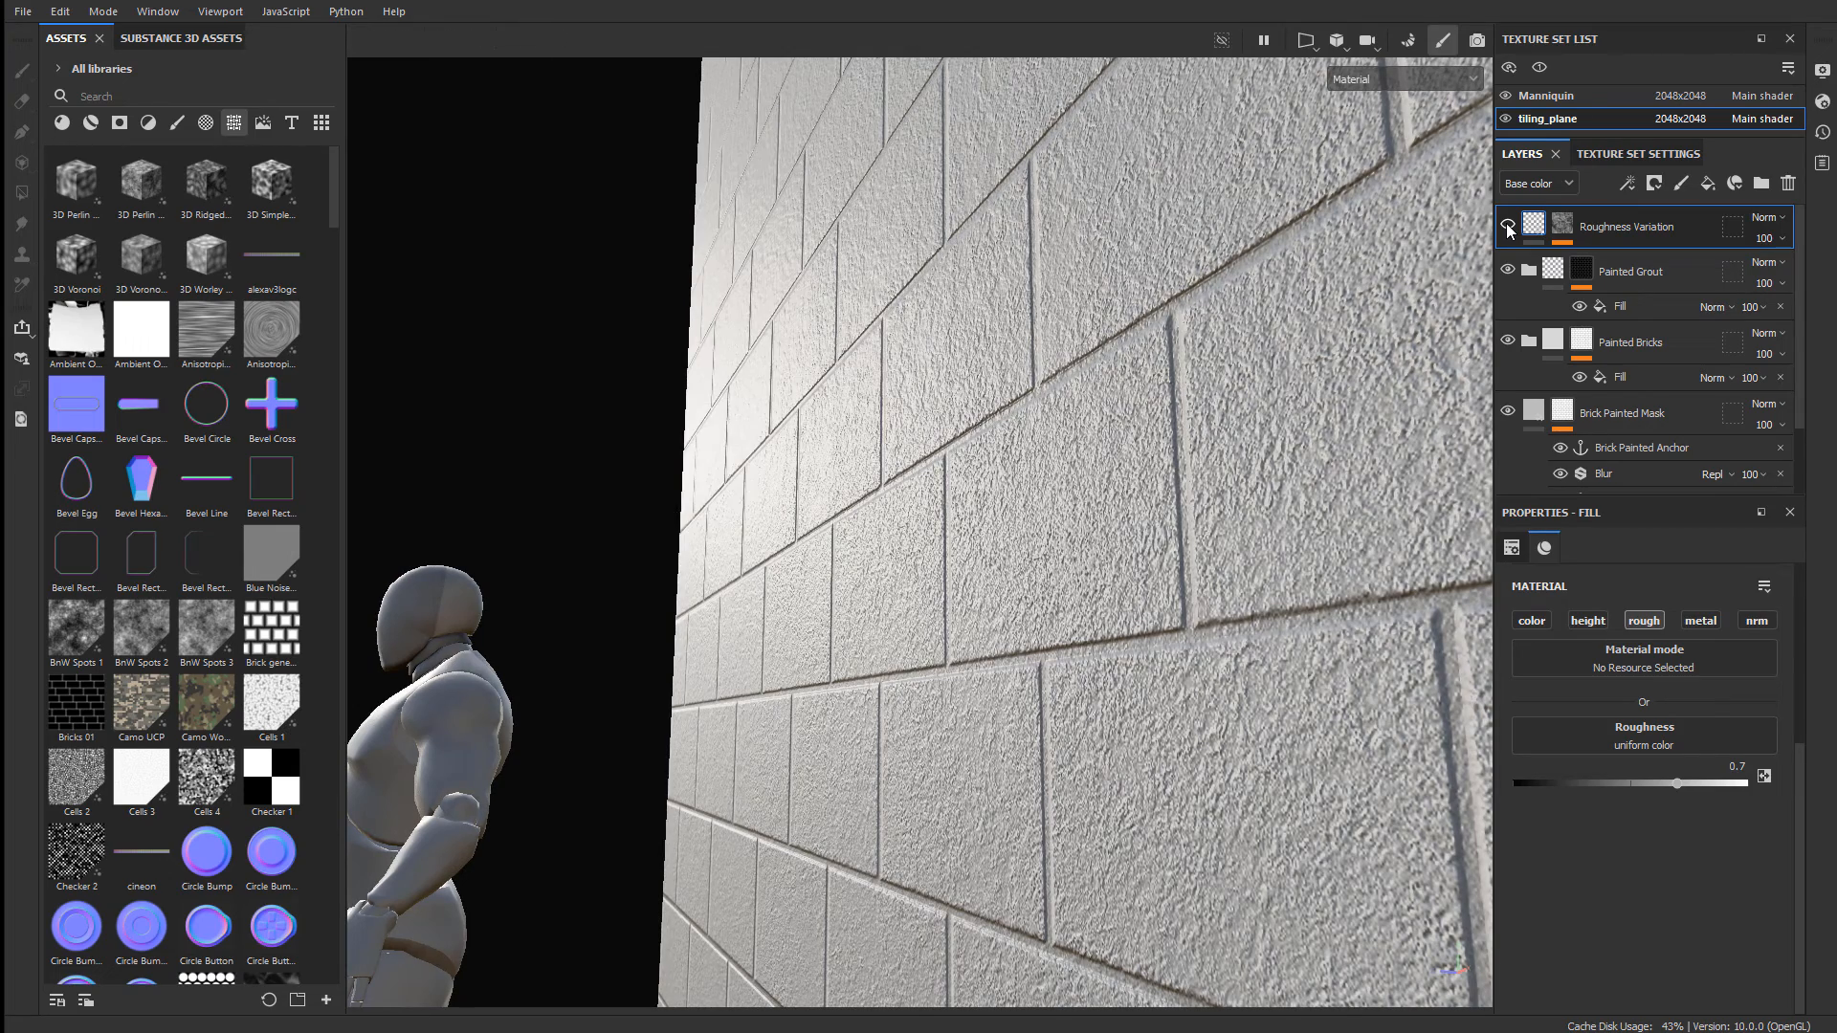
pyautogui.click(1508, 226)
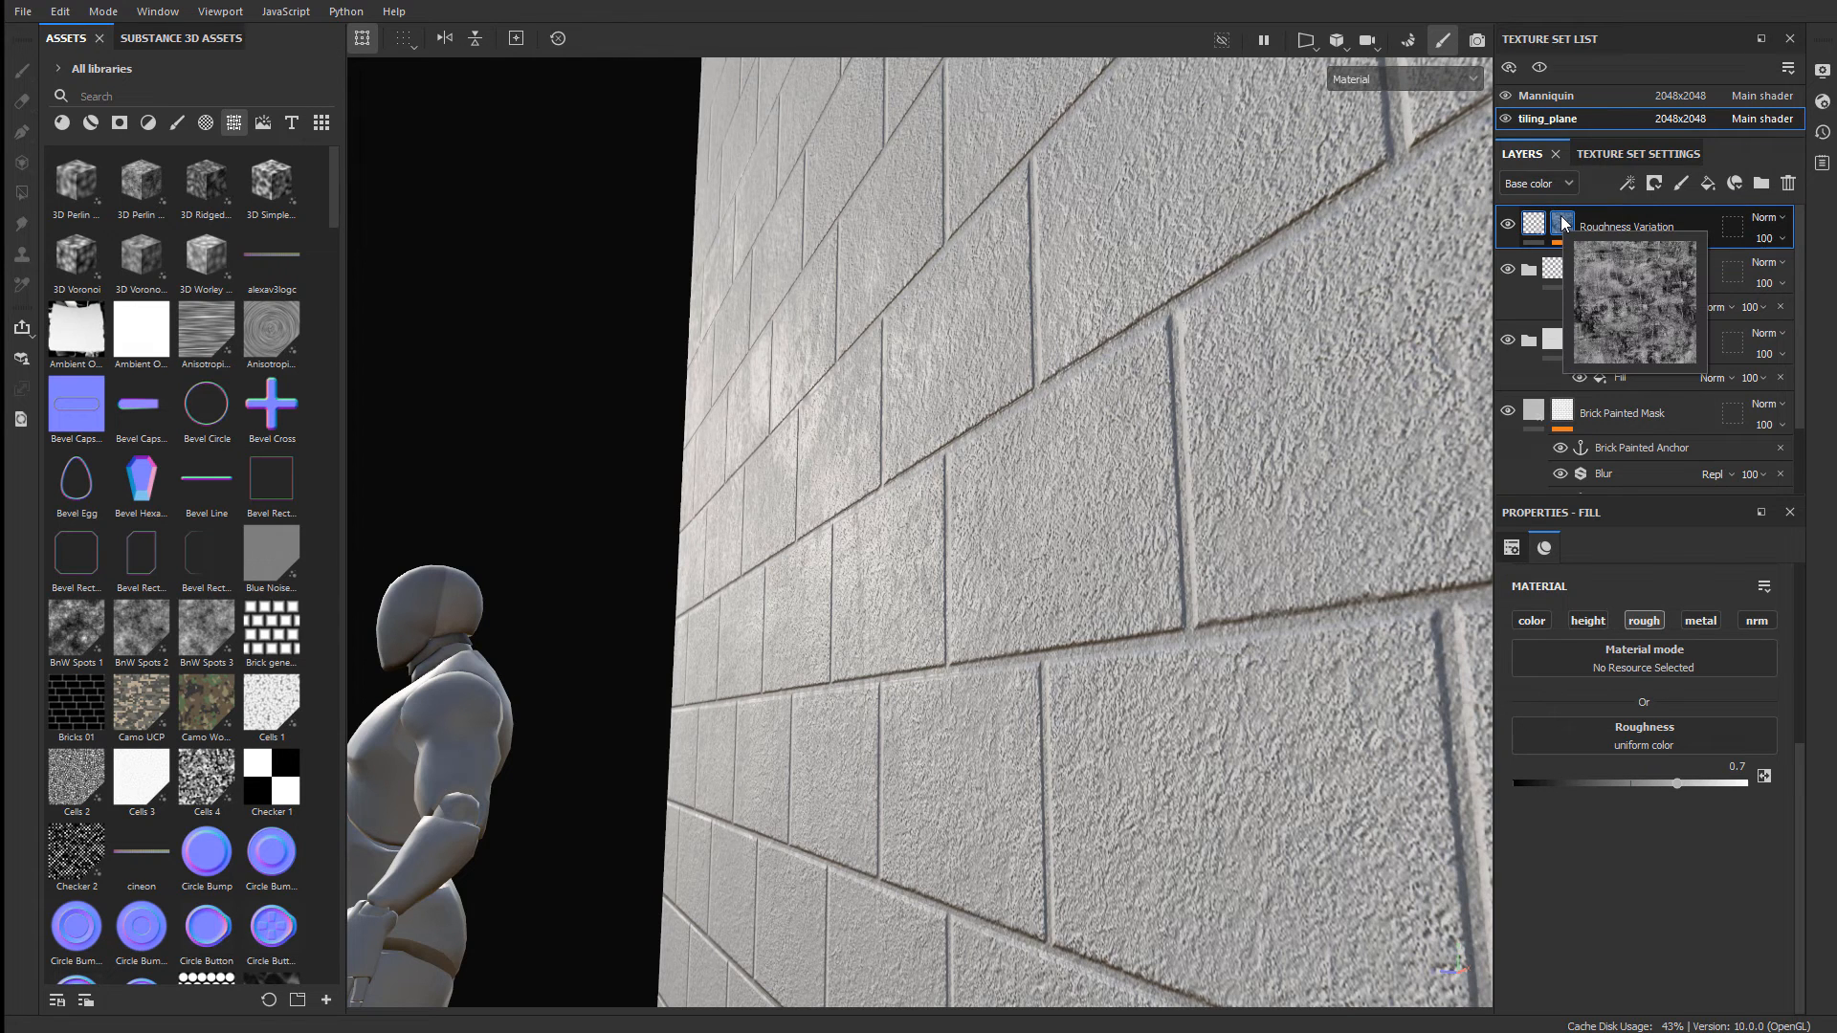
# - Set the Roughness Variation mask's grunge texture to balance 0.6 and contrast 0.04
pyautogui.click(1564, 224)
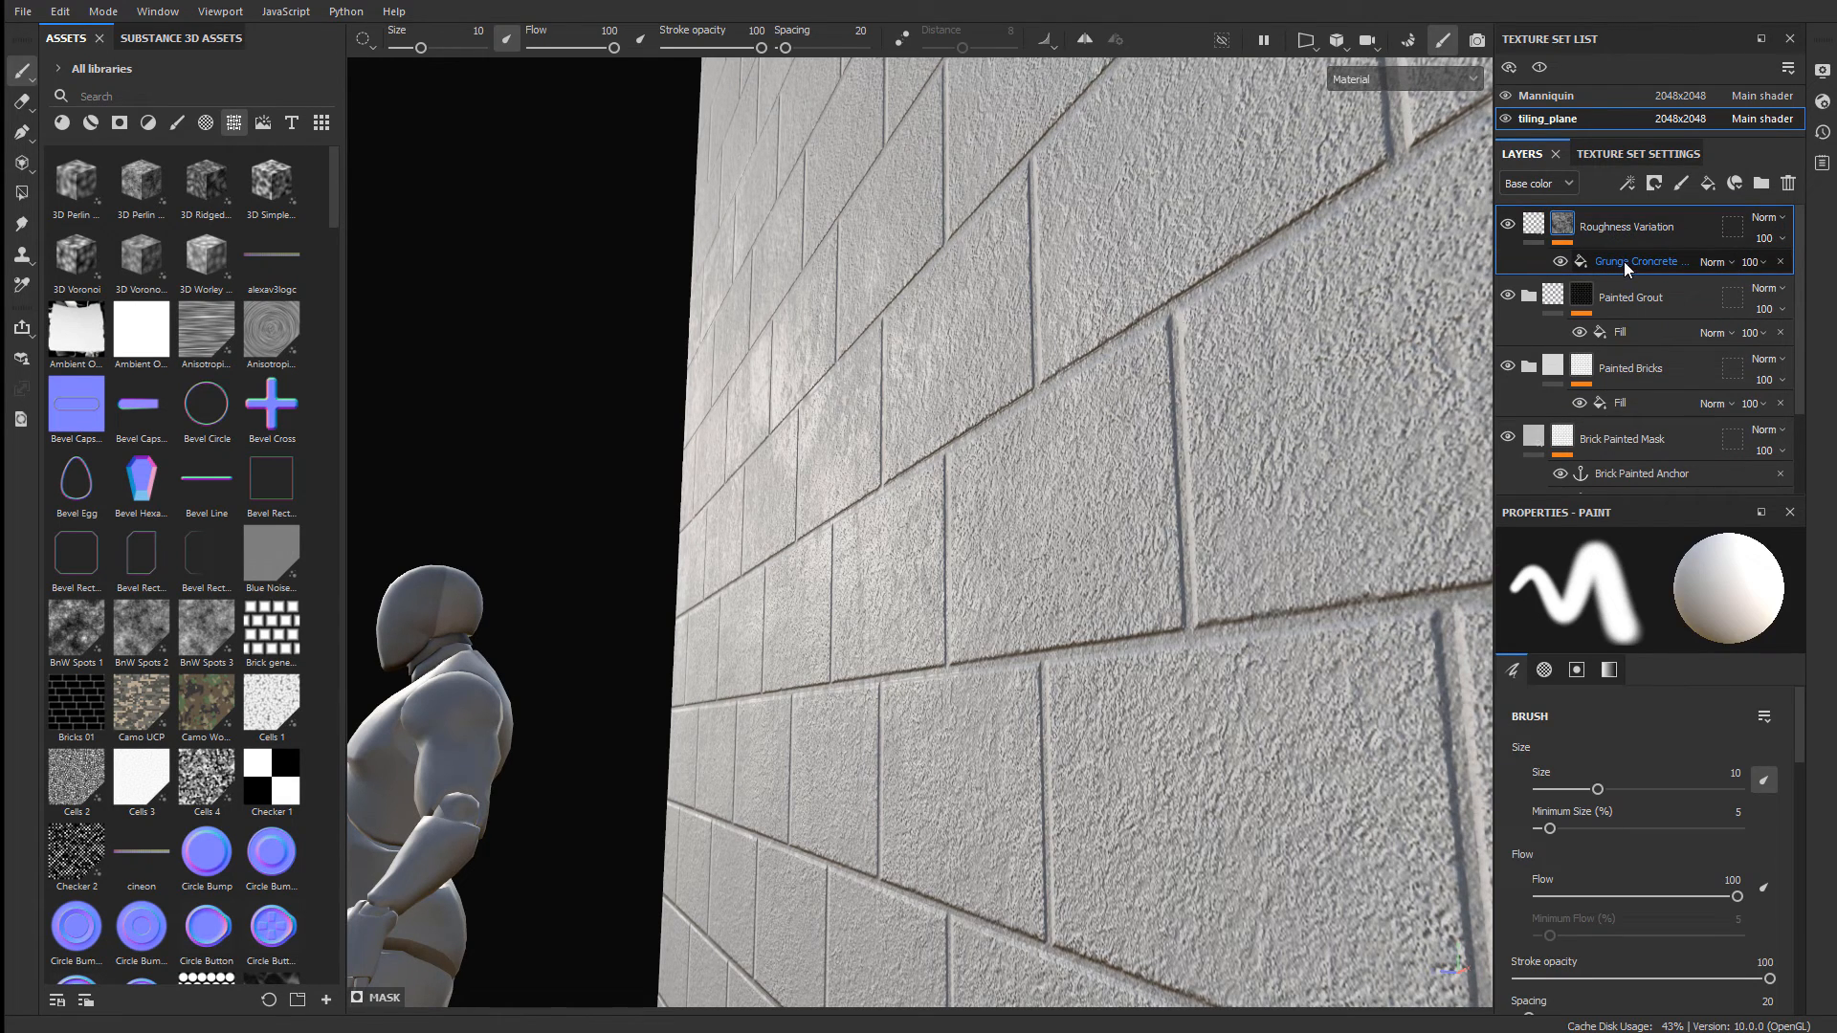
pyautogui.click(1625, 264)
pyautogui.moveTo(1654, 780); pyautogui.dragTo(1682, 785)
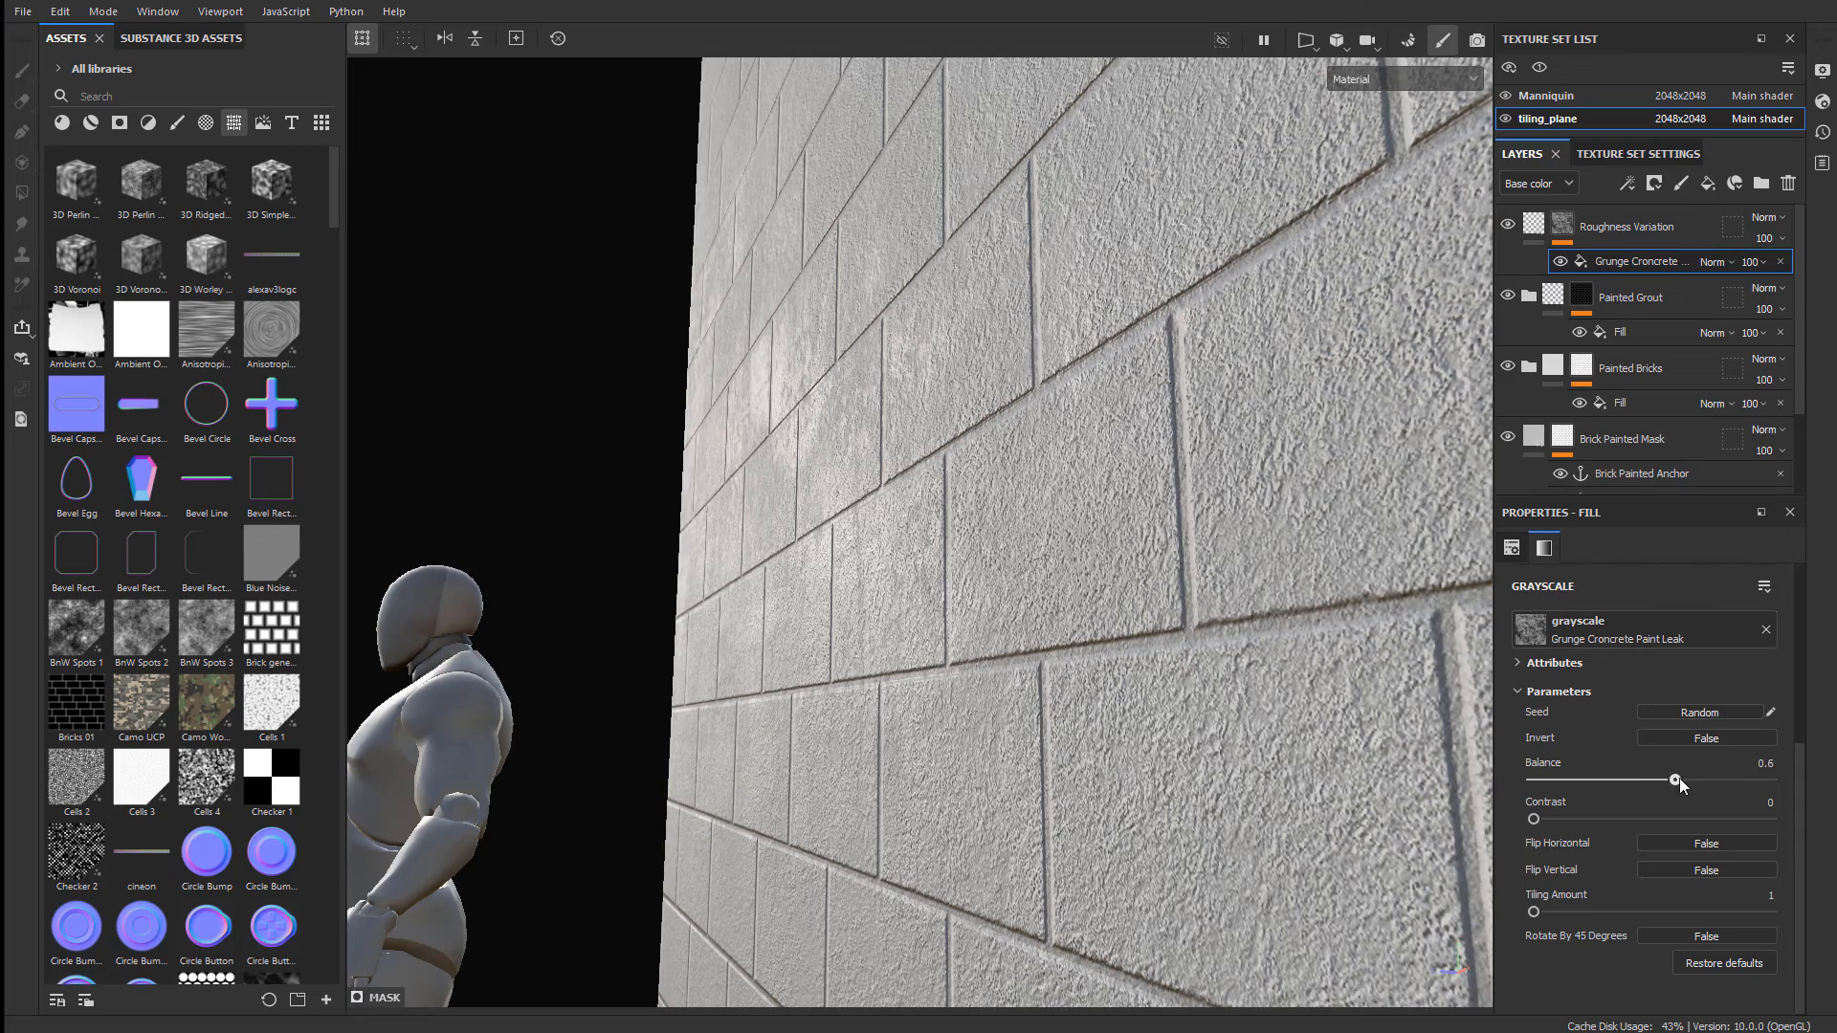
pyautogui.moveTo(1533, 819)
pyautogui.mouseDown()
pyautogui.moveTo(1610, 815)
pyautogui.moveTo(1542, 820)
pyautogui.mouseUp()
pyautogui.scroll(-3, 849, 484)
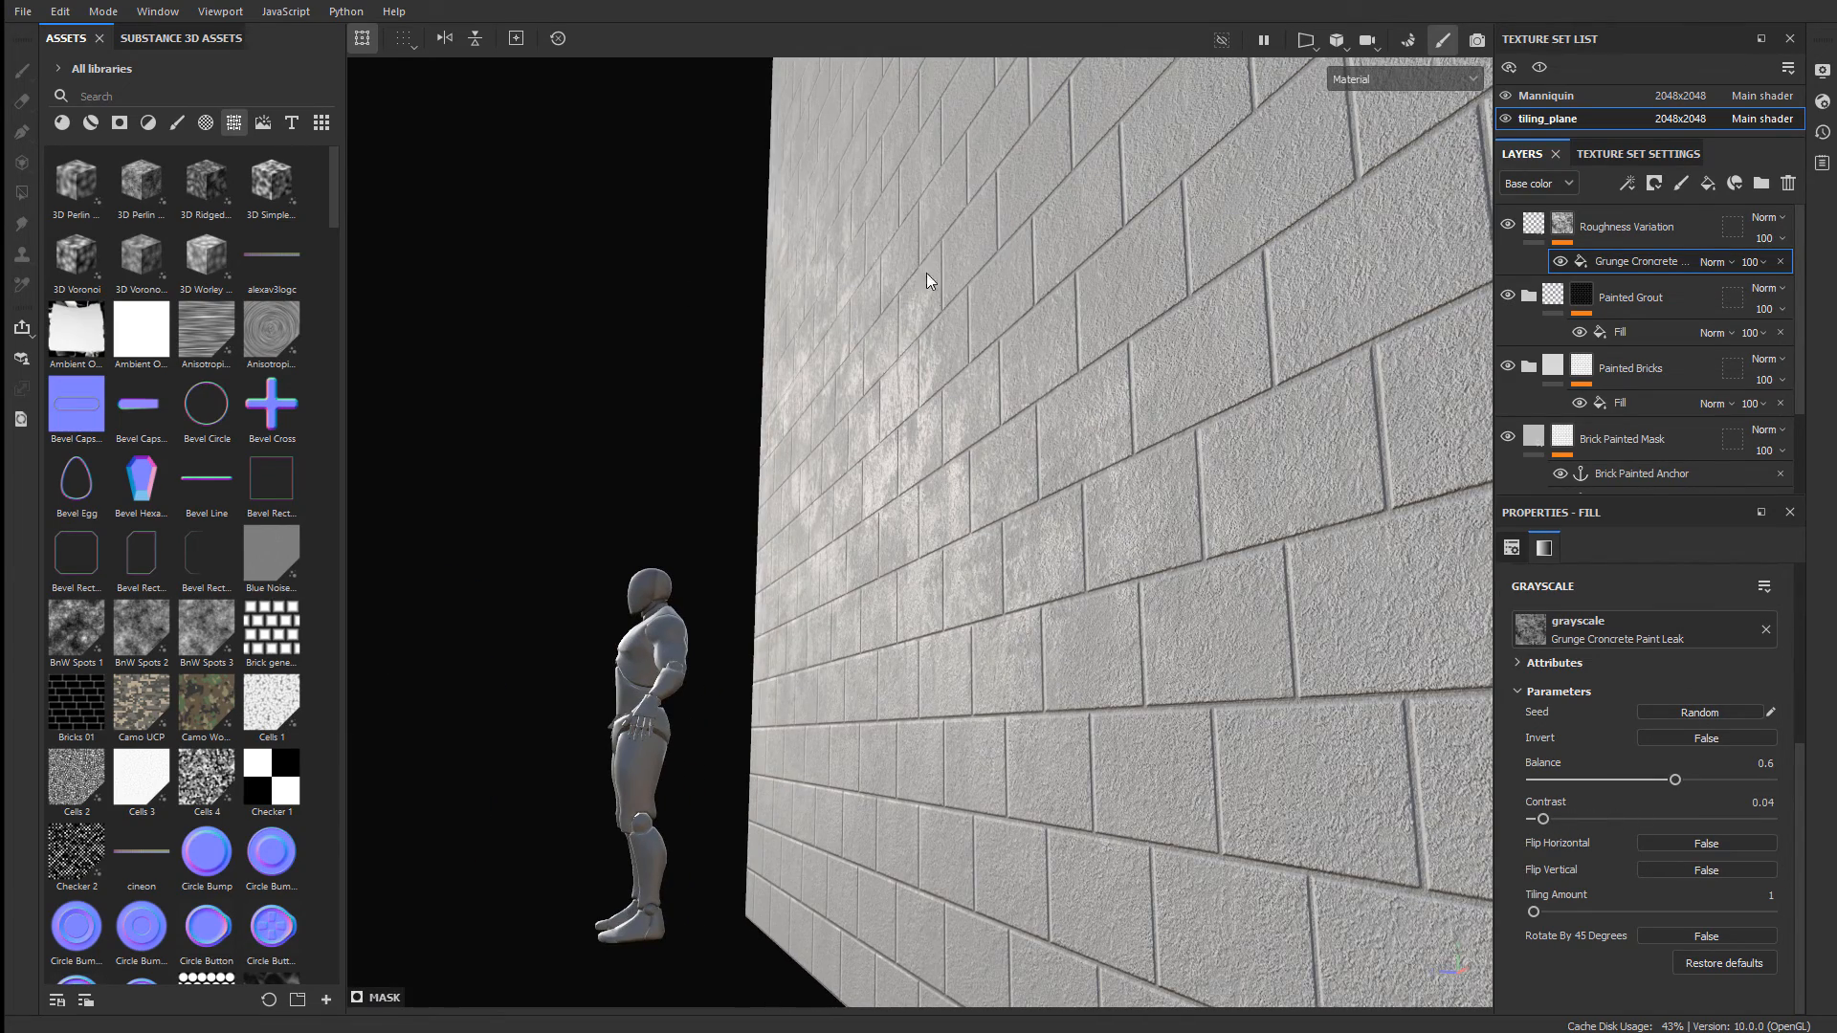
# - Set the Roughness Variation mask's grunge texture to balance 0.53 and contrast 0 while checking reflections under rotated lighting
pyautogui.keyDown('shift'); pyautogui.moveTo(926, 280); pyautogui.dragTo(954, 326, button='right'); pyautogui.keyUp('shift')
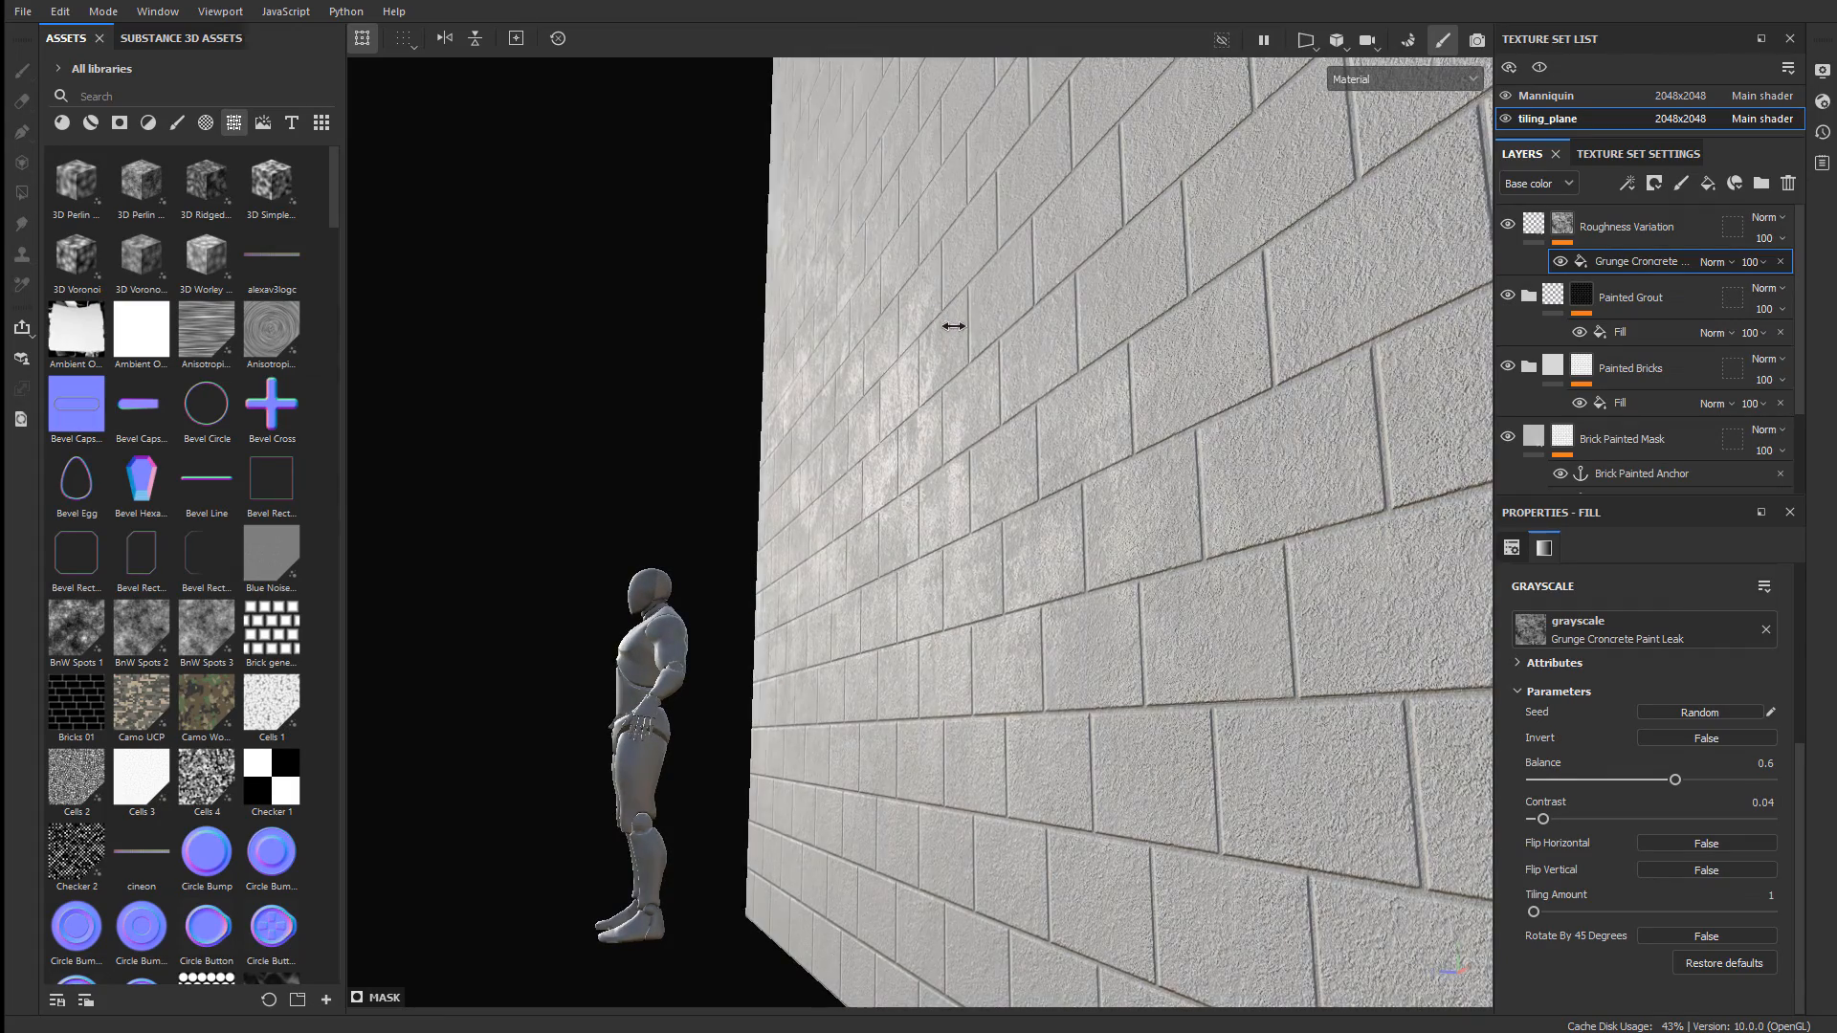
pyautogui.moveTo(953, 326)
pyautogui.keyDown('alt'); pyautogui.mouseDown()
pyautogui.moveTo(1049, 349)
pyautogui.moveTo(930, 336)
pyautogui.mouseUp(); pyautogui.keyUp('alt')
pyautogui.keyDown('shift'); pyautogui.moveTo(1004, 353); pyautogui.dragTo(1081, 326, button='right'); pyautogui.keyUp('shift')
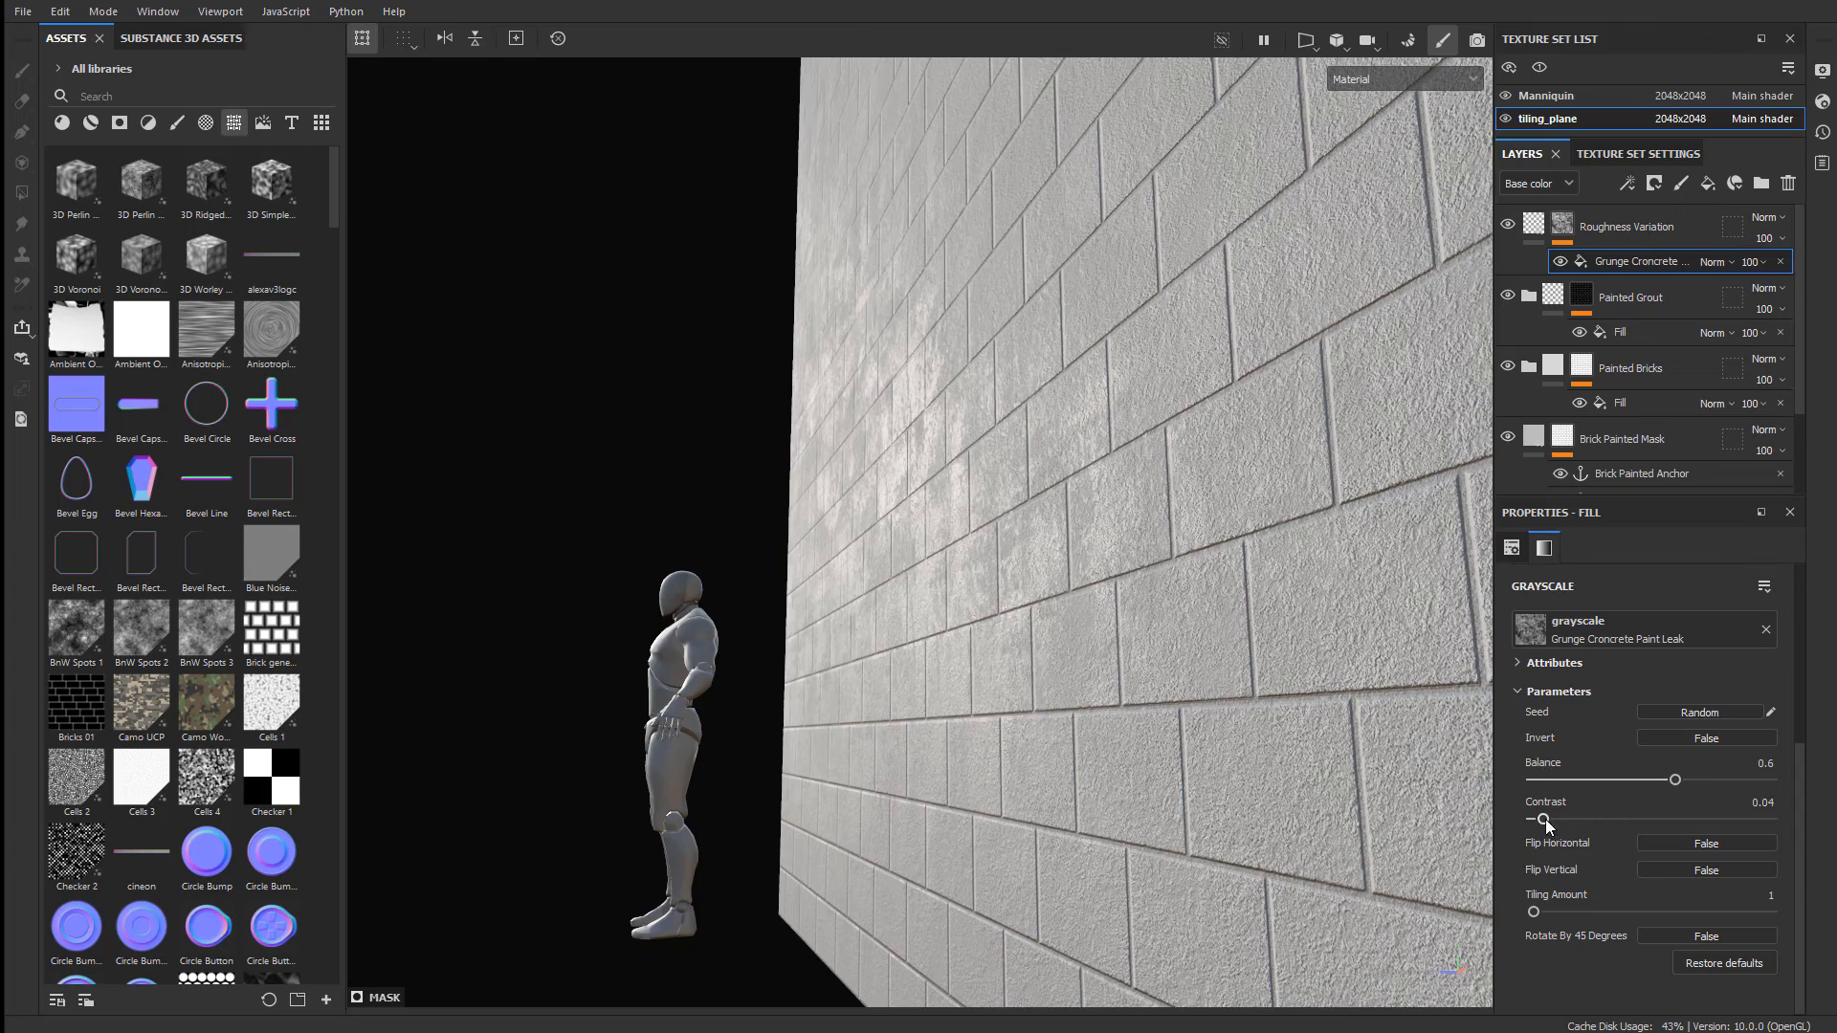
pyautogui.moveTo(1545, 820); pyautogui.dragTo(1529, 820)
pyautogui.moveTo(1674, 779); pyautogui.dragTo(1659, 779)
# - Examine the brick wall's surface detail from several angles and distances under rotated lighting
pyautogui.keyDown('alt'); pyautogui.moveTo(879, 633); pyautogui.dragTo(756, 639); pyautogui.keyUp('alt')
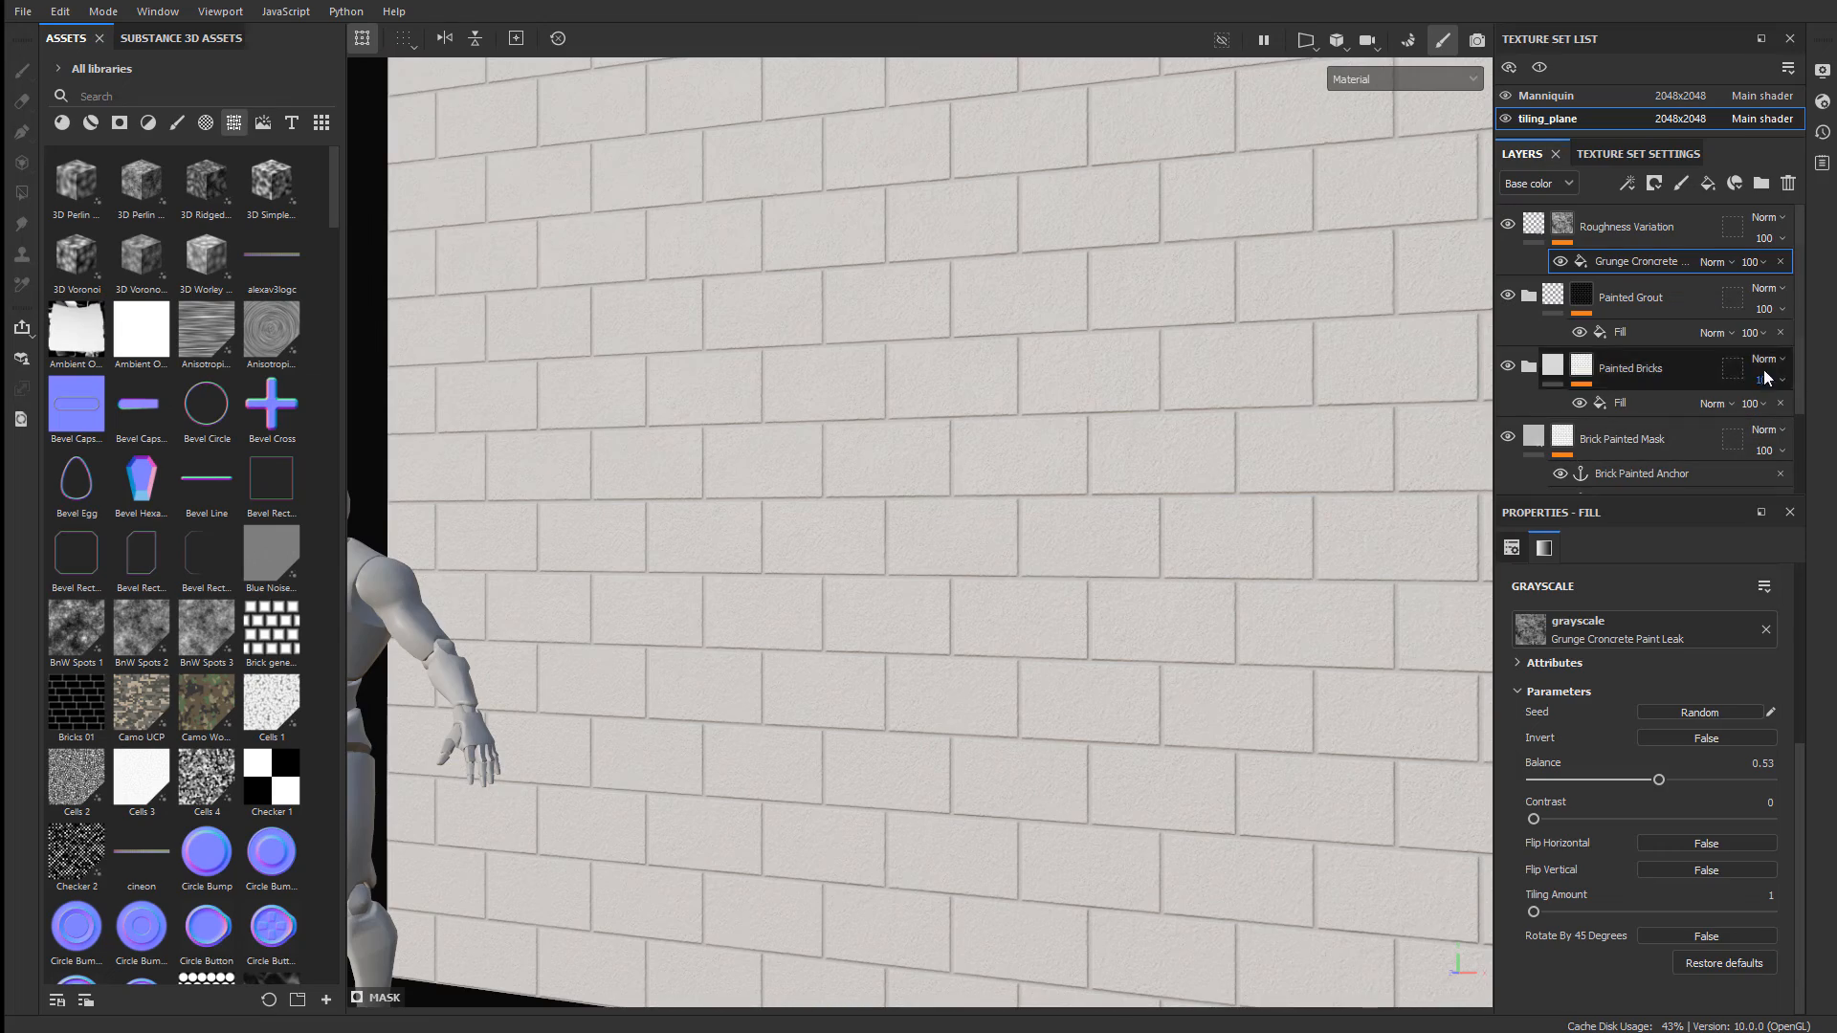
pyautogui.moveTo(938, 529)
pyautogui.keyDown('alt'); pyautogui.mouseDown()
pyautogui.moveTo(1180, 492)
pyautogui.moveTo(956, 496)
pyautogui.mouseUp(); pyautogui.keyUp('alt')
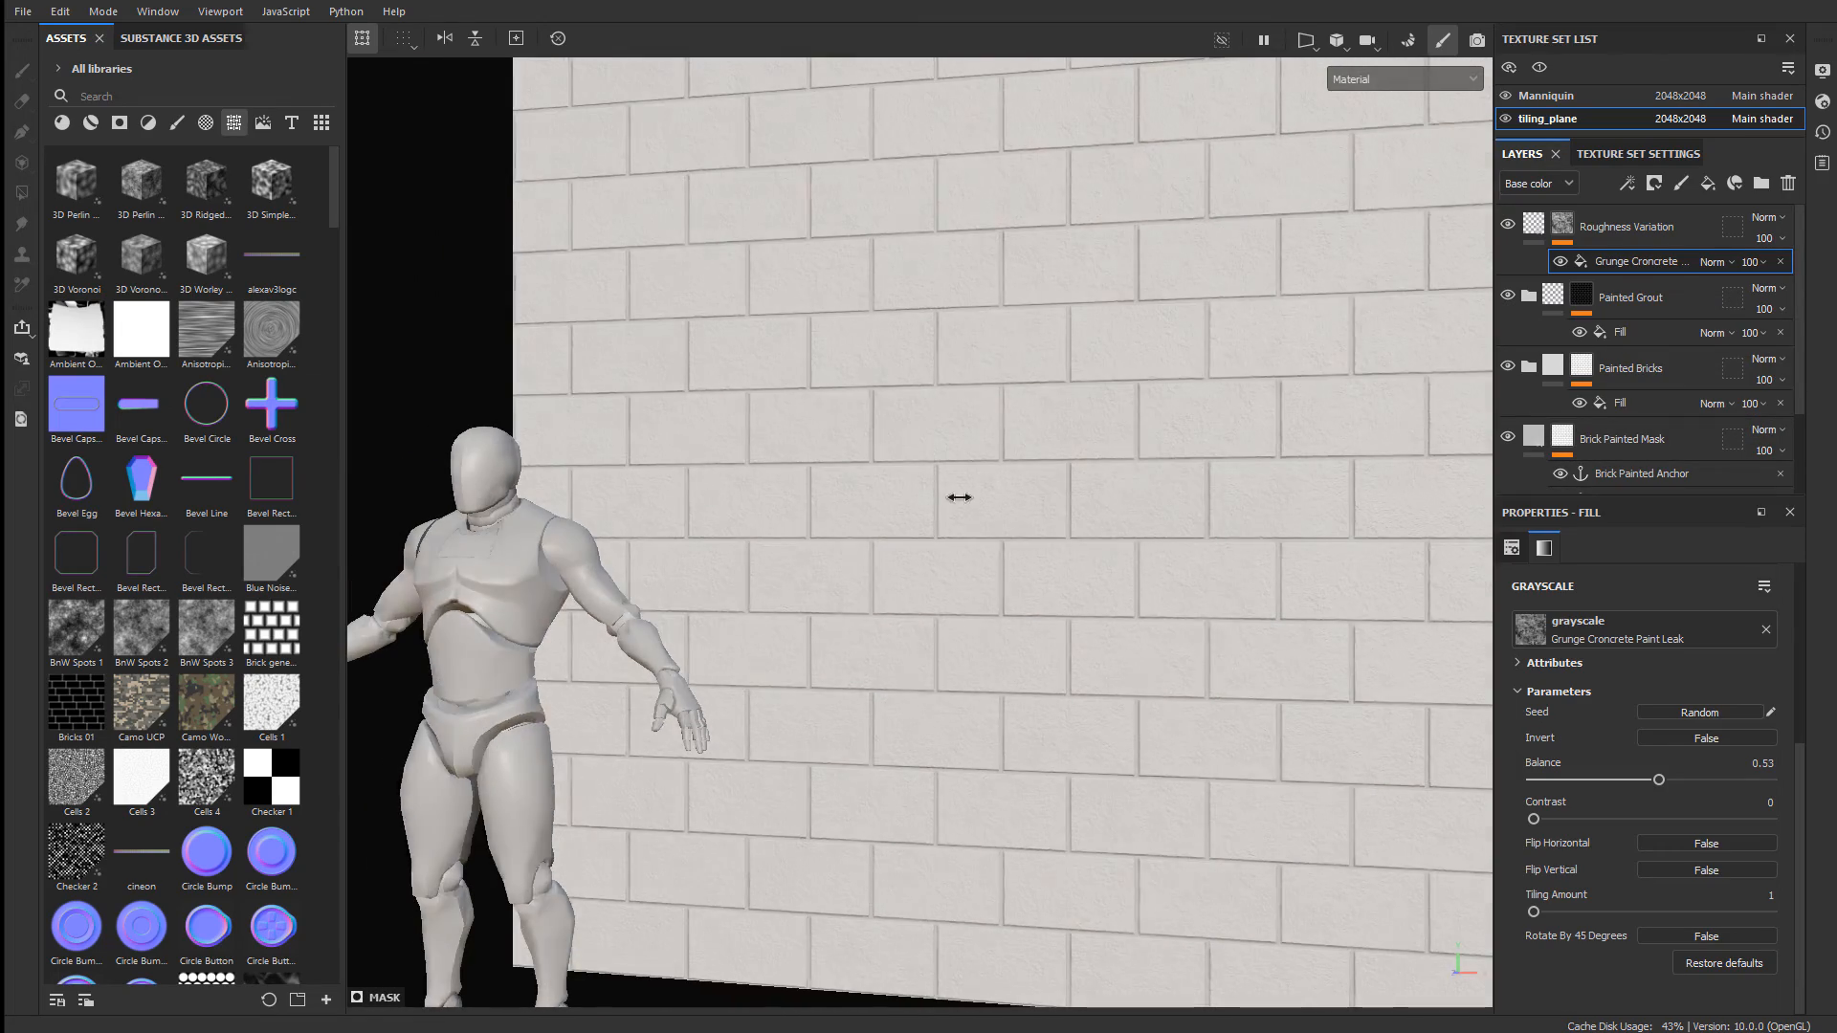
pyautogui.keyDown('shift'); pyautogui.moveTo(976, 502); pyautogui.dragTo(966, 509, button='right'); pyautogui.keyUp('shift')
pyautogui.scroll(3, 967, 509)
pyautogui.keyDown('alt'); pyautogui.moveTo(950, 478); pyautogui.dragTo(1098, 492, button='middle'); pyautogui.keyUp('alt')
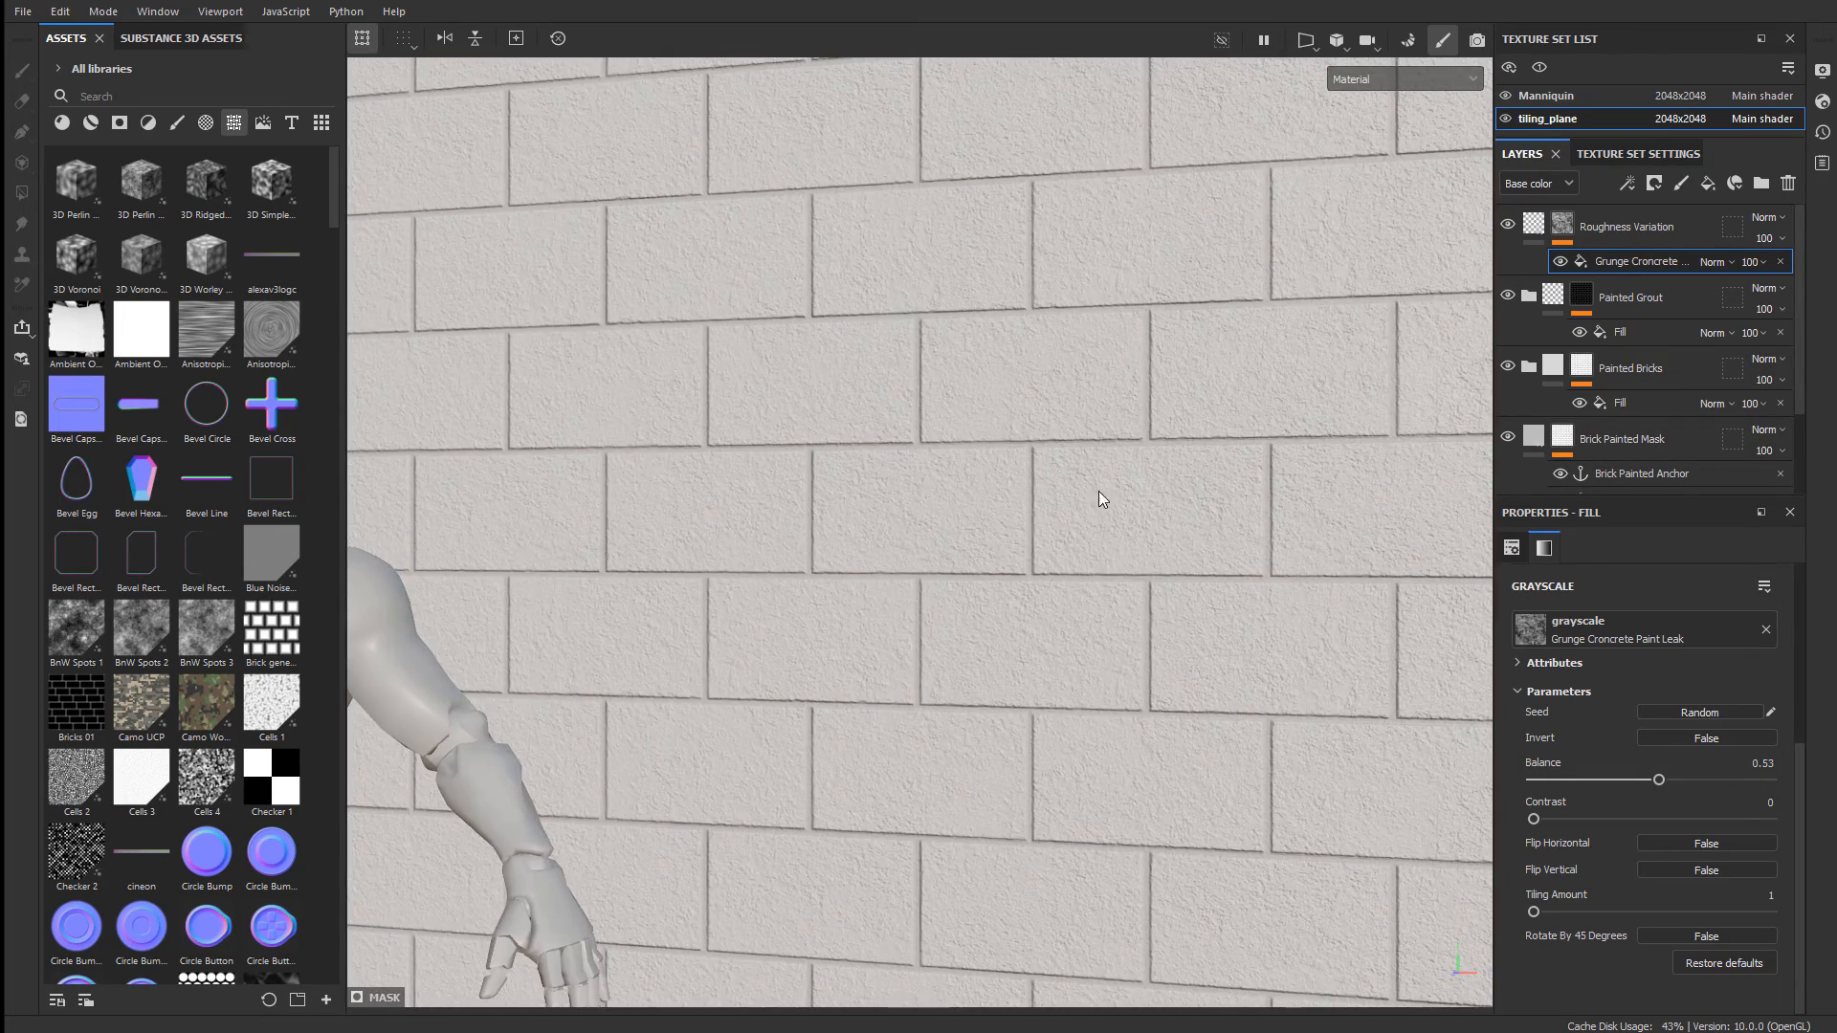
pyautogui.keyDown('shift'); pyautogui.moveTo(1097, 494); pyautogui.dragTo(1056, 490, button='right'); pyautogui.keyUp('shift')
pyautogui.scroll(5, 763, 476)
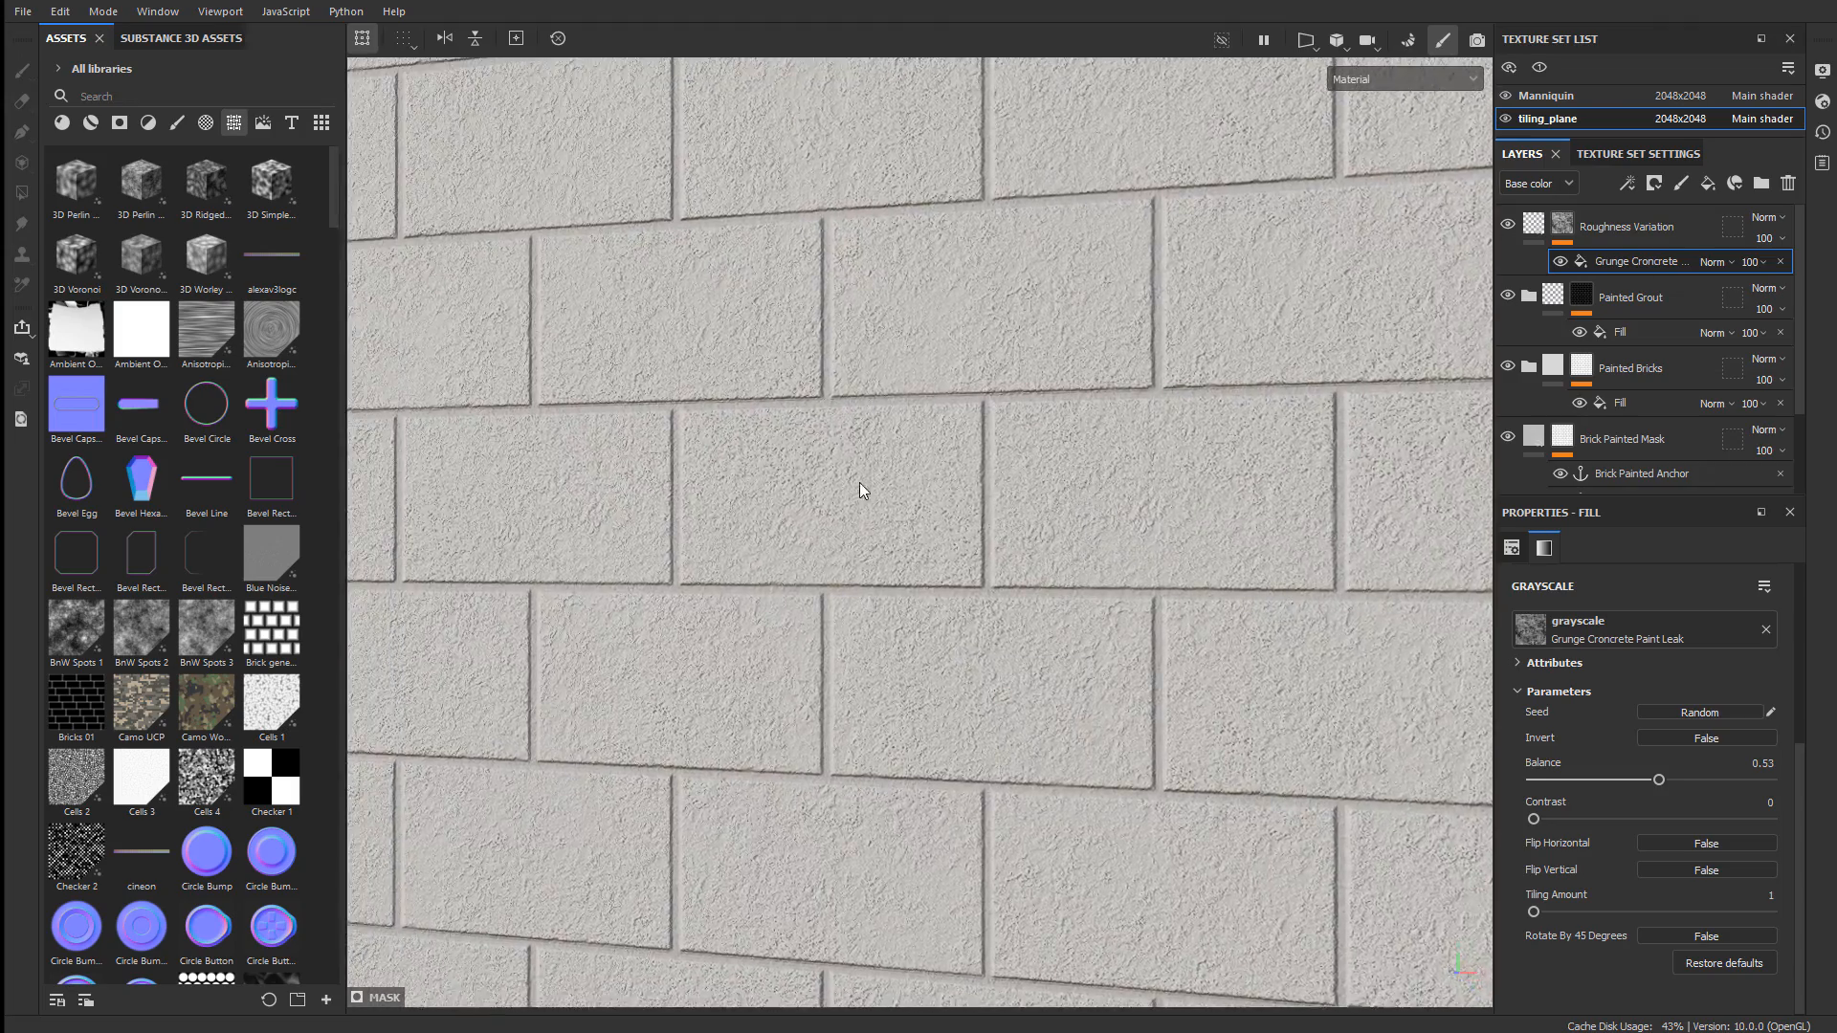
pyautogui.keyDown('alt'); pyautogui.moveTo(1099, 485); pyautogui.dragTo(1207, 493, button='middle'); pyautogui.keyUp('alt')
pyautogui.keyDown('alt'); pyautogui.moveTo(1208, 492); pyautogui.dragTo(1115, 484); pyautogui.keyUp('alt')
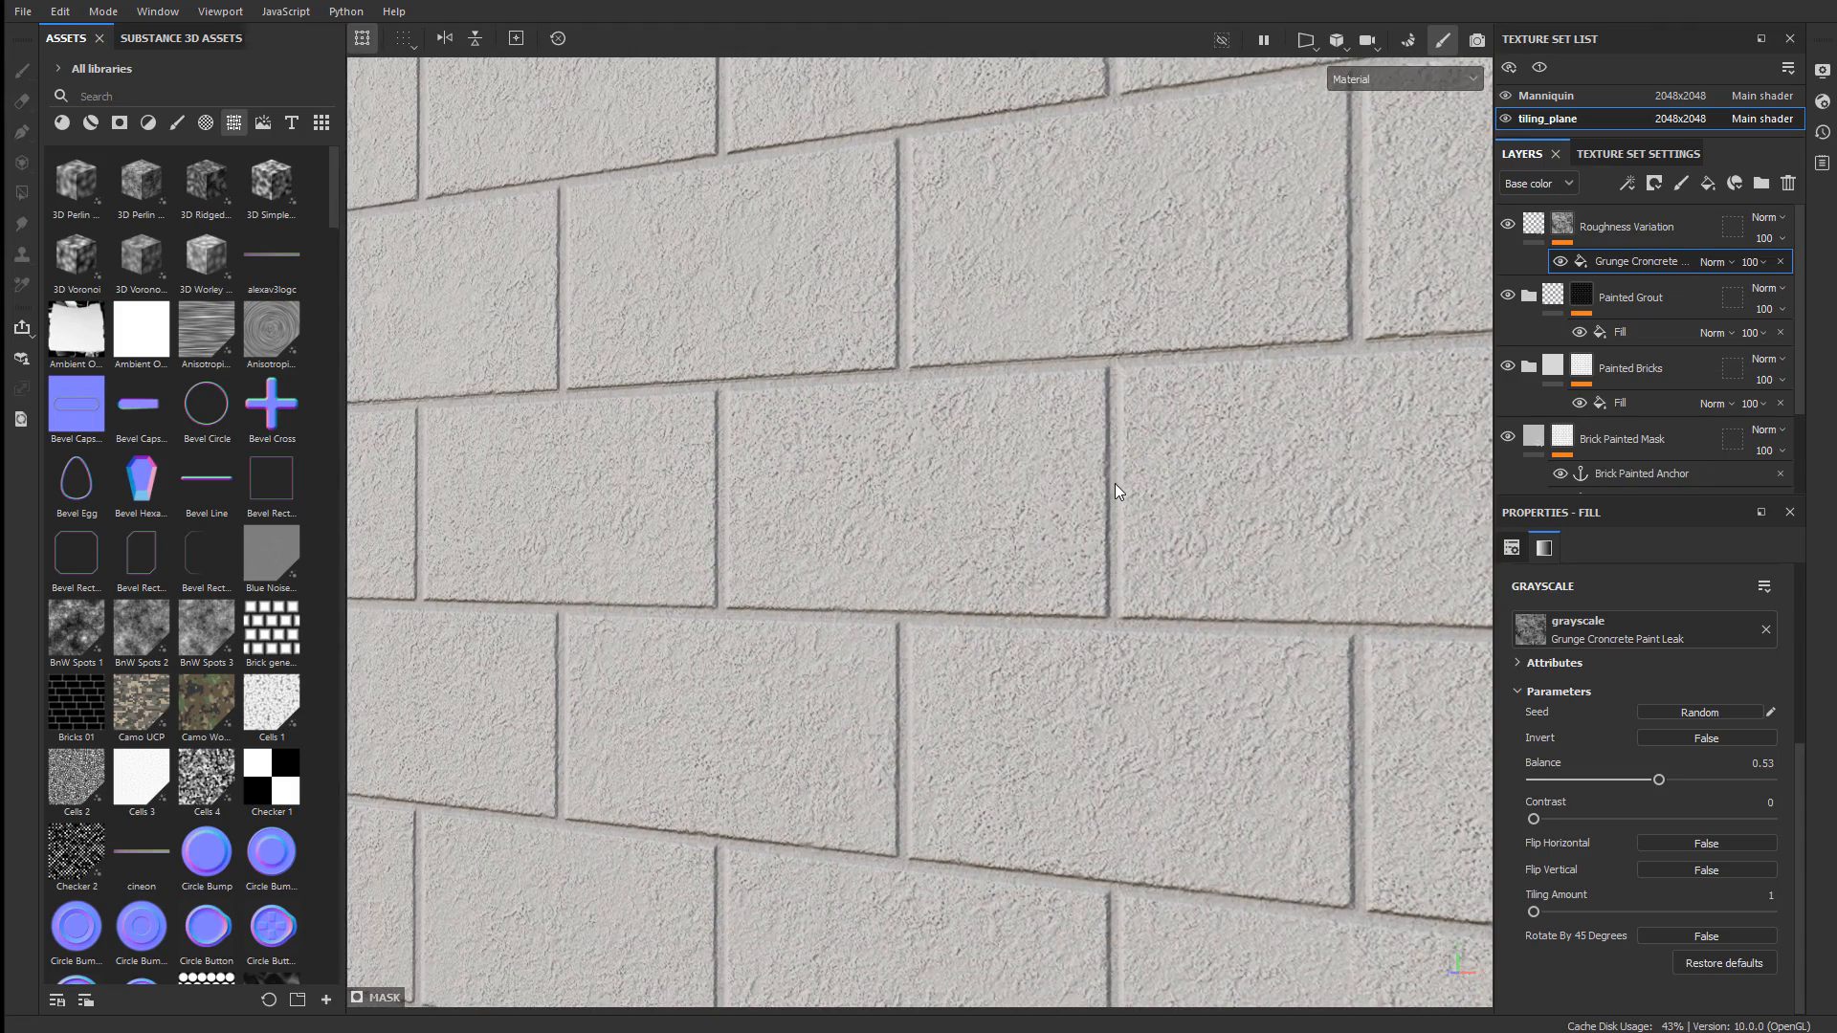
# - Review the Brick Painted Mask's Brick generator and lower Blur Slope settings, and expand the Painted Bricks folder
pyautogui.scroll(-2, 1611, 313)
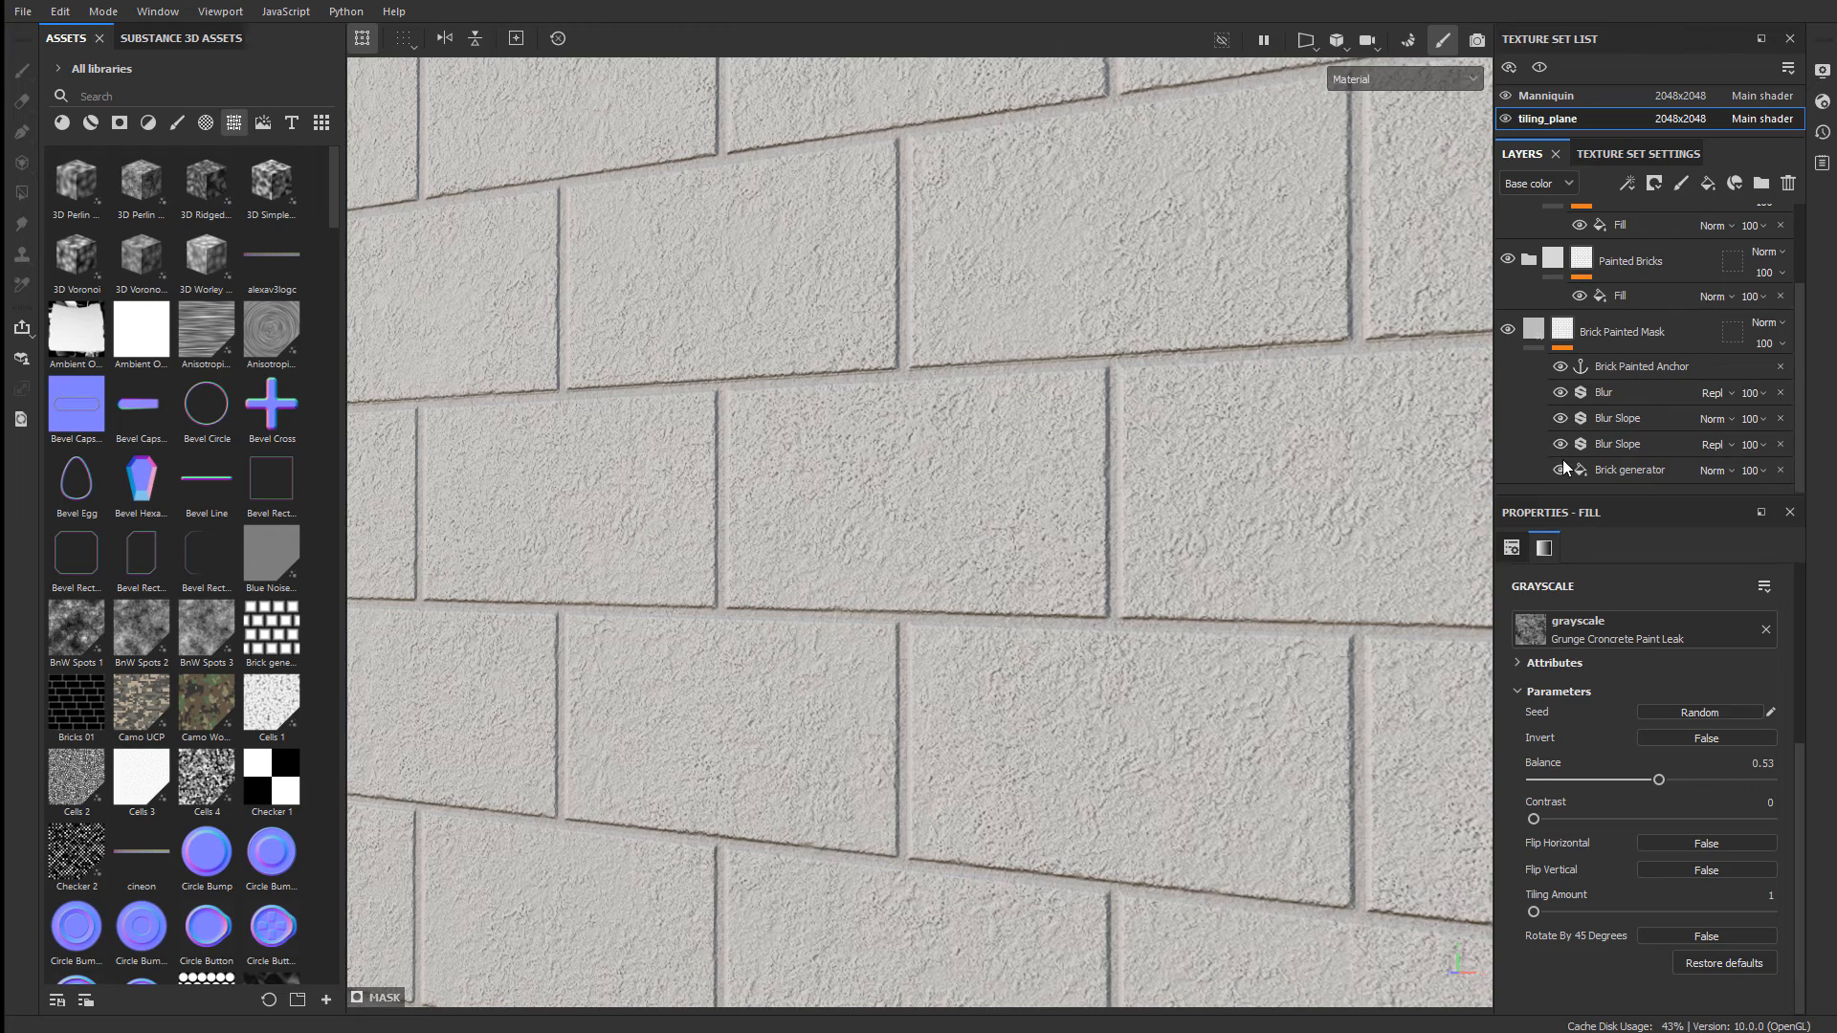
pyautogui.click(1624, 472)
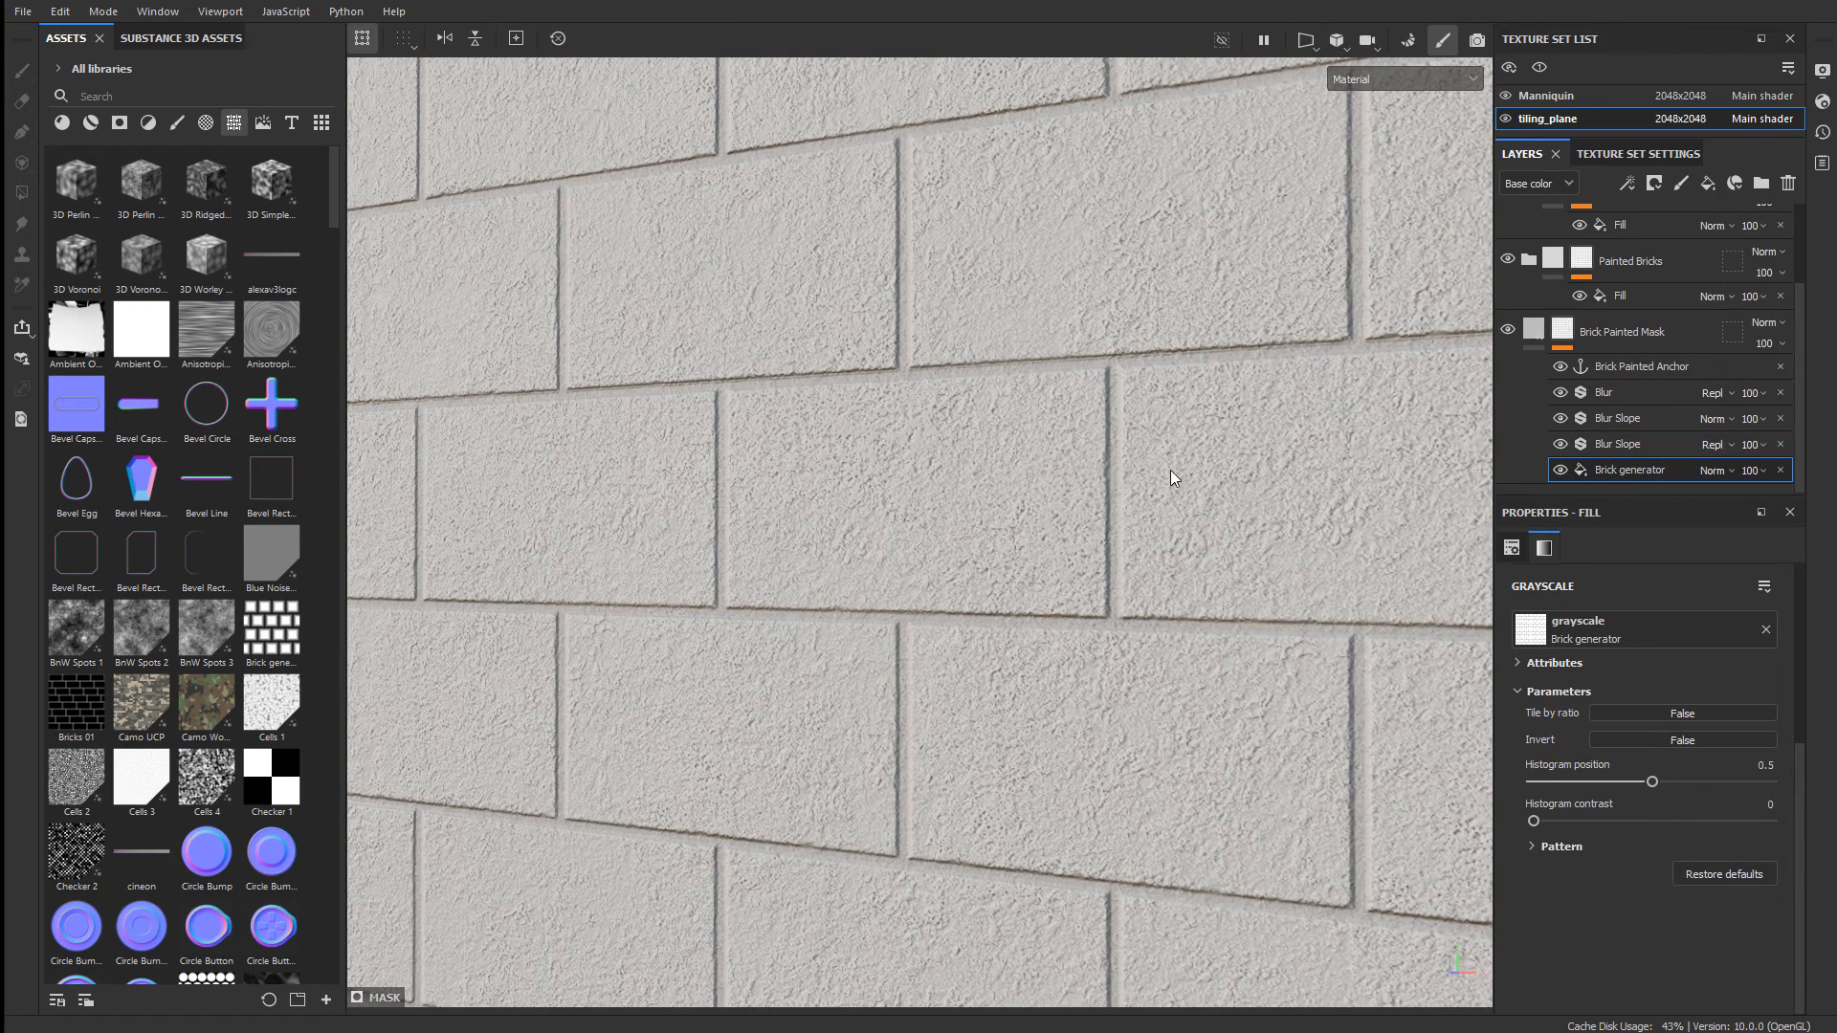
pyautogui.click(1629, 444)
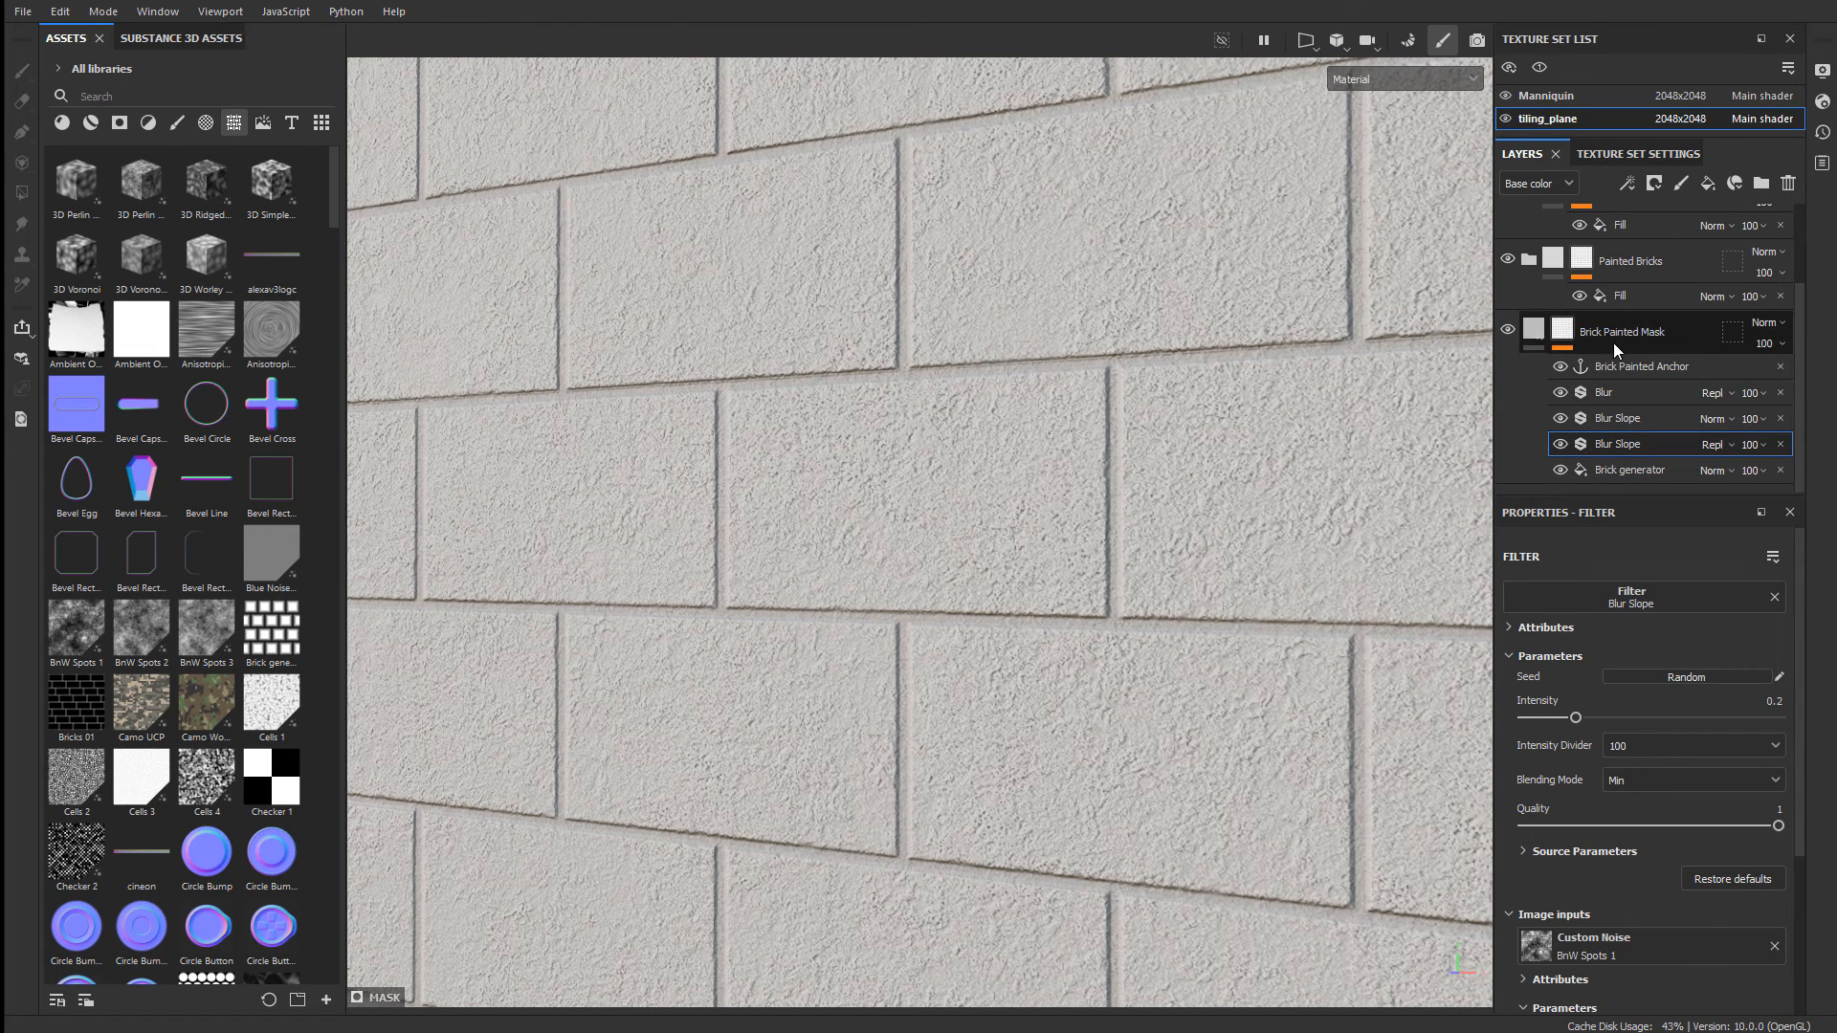
pyautogui.scroll(1, 1613, 342)
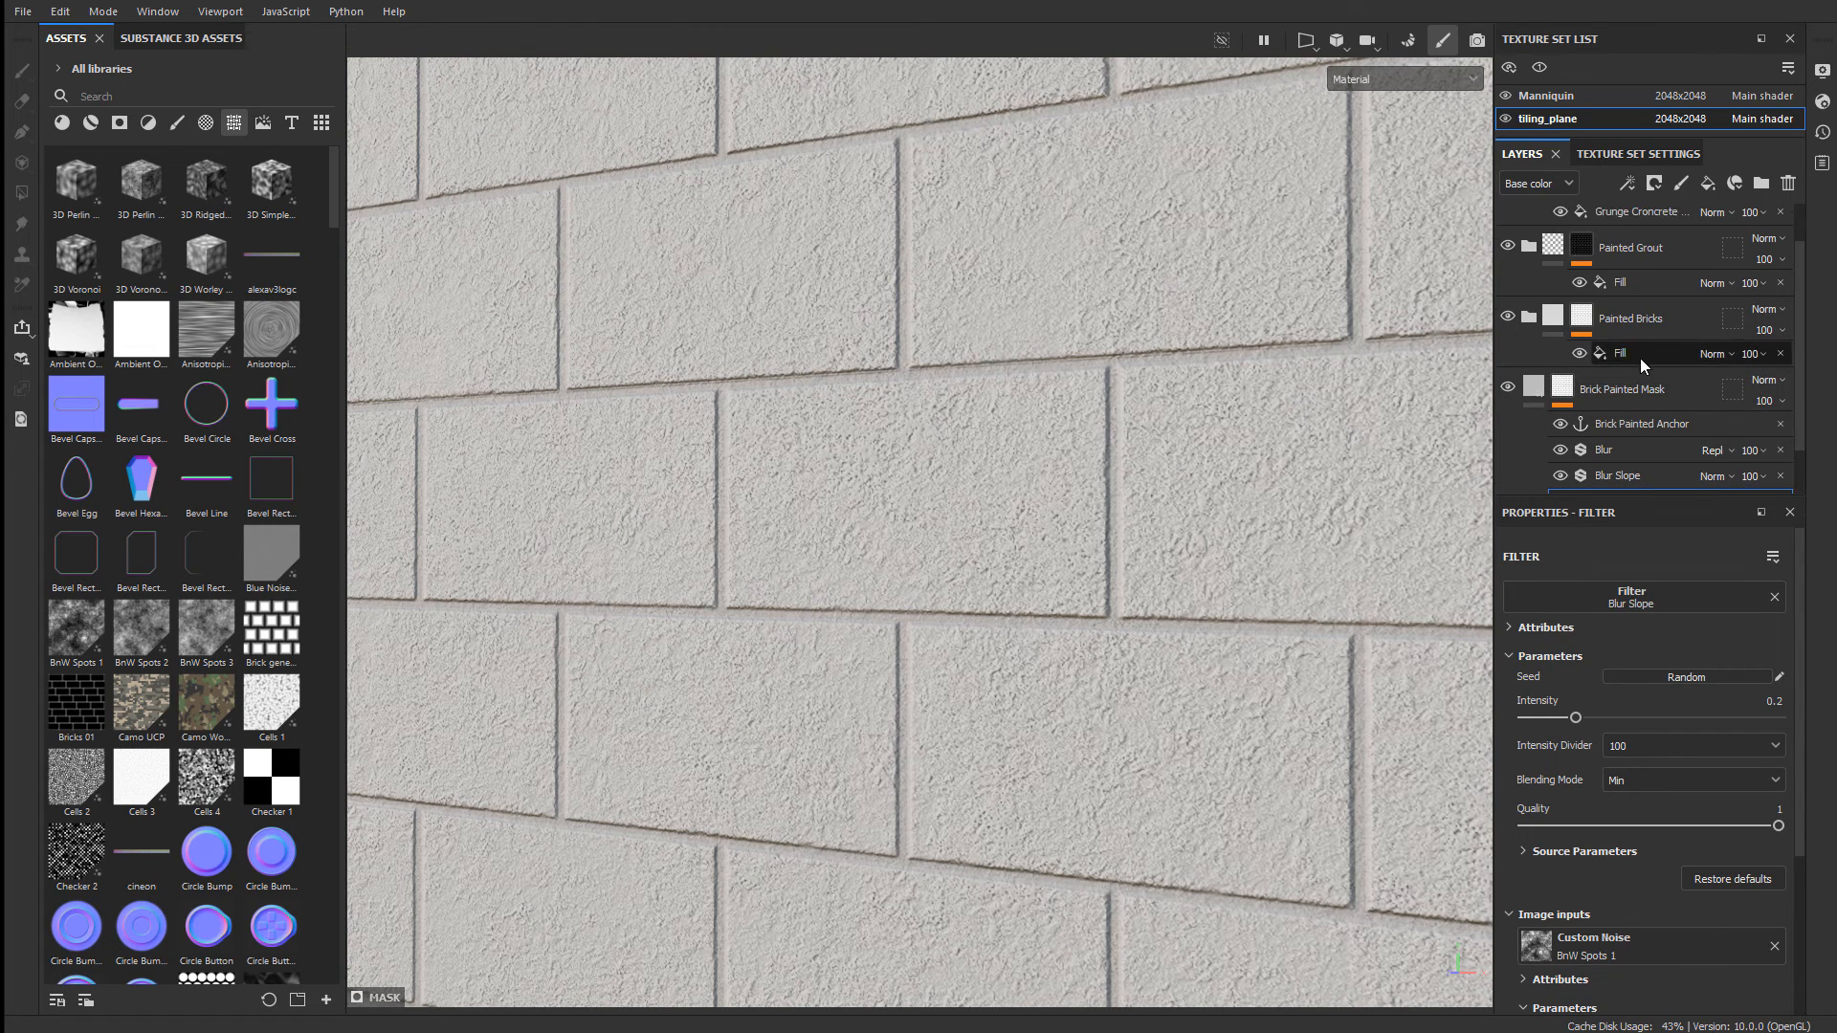
pyautogui.click(1528, 320)
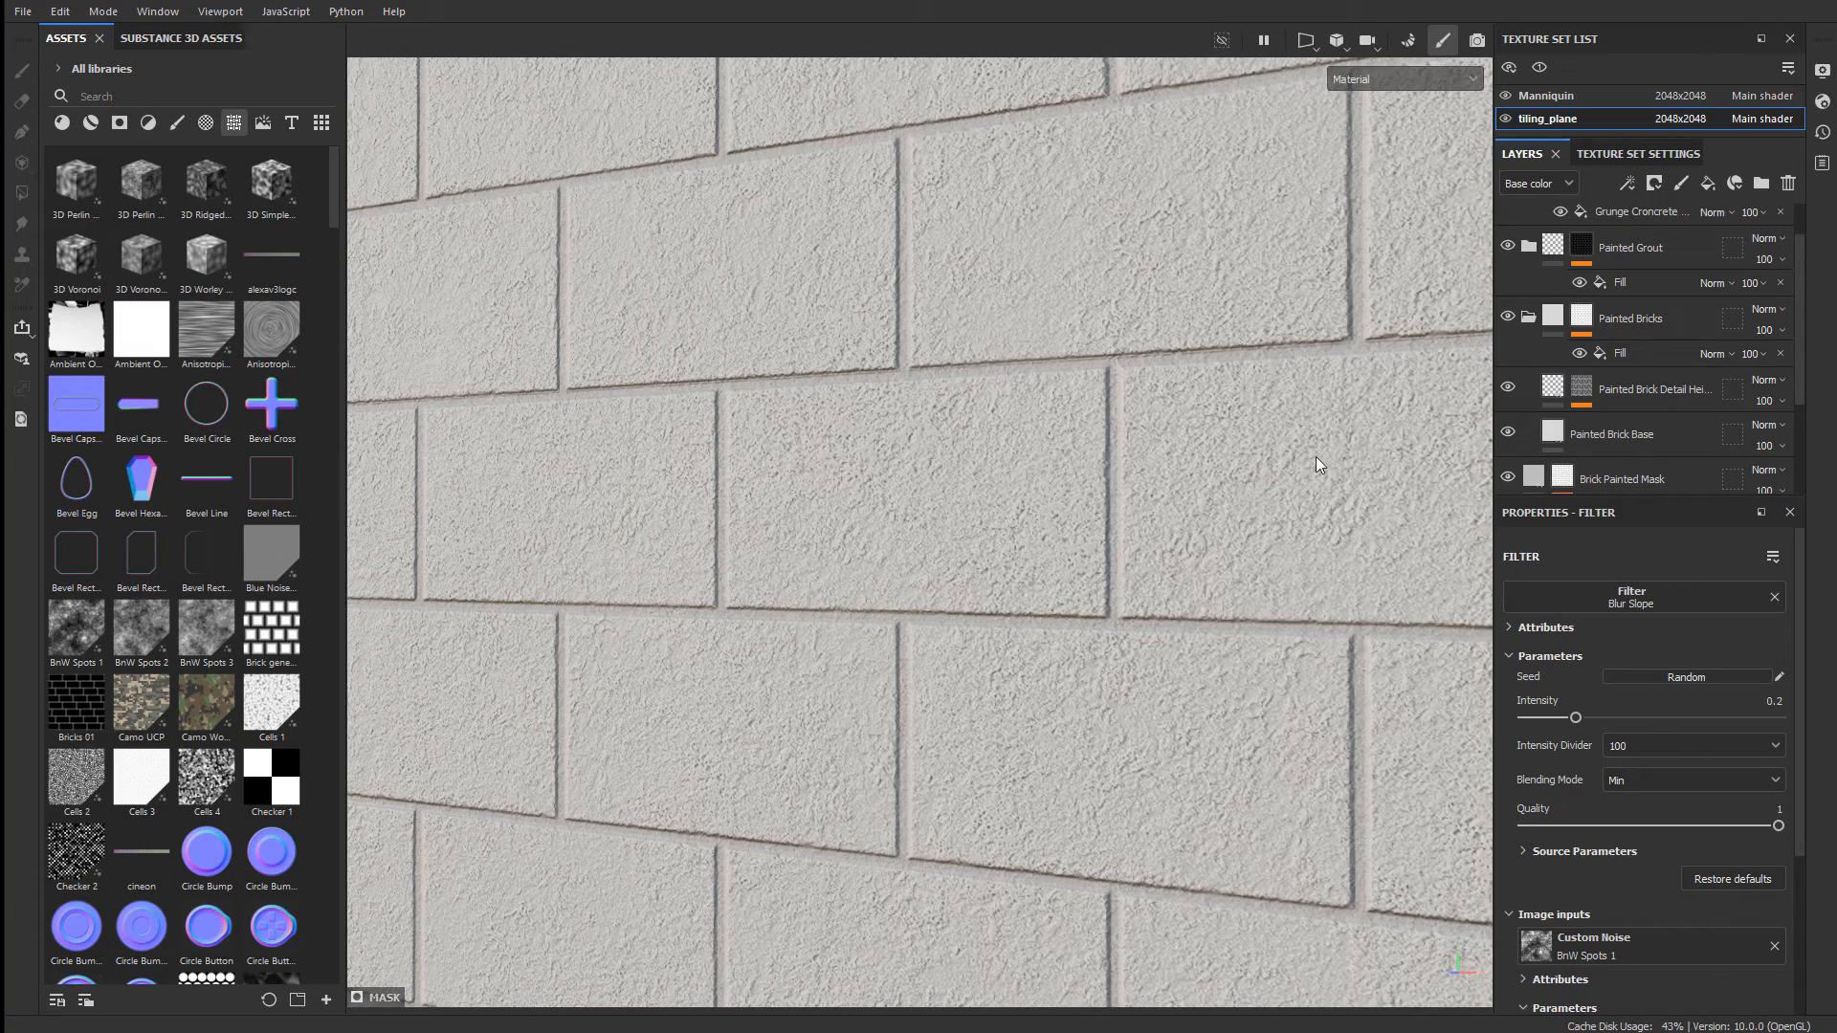
# - Examine the full brick wall beside the mannequin to judge its overall look and scale
pyautogui.keyDown('alt'); pyautogui.moveTo(1316, 456); pyautogui.dragTo(658, 435, button='right'); pyautogui.keyUp('alt')
pyautogui.keyDown('alt'); pyautogui.moveTo(717, 435); pyautogui.dragTo(922, 434); pyautogui.keyUp('alt')
pyautogui.scroll(-2, 923, 435)
pyautogui.keyDown('alt'); pyautogui.moveTo(952, 454); pyautogui.dragTo(817, 400, button='middle'); pyautogui.keyUp('alt')
pyautogui.scroll(-2, 817, 400)
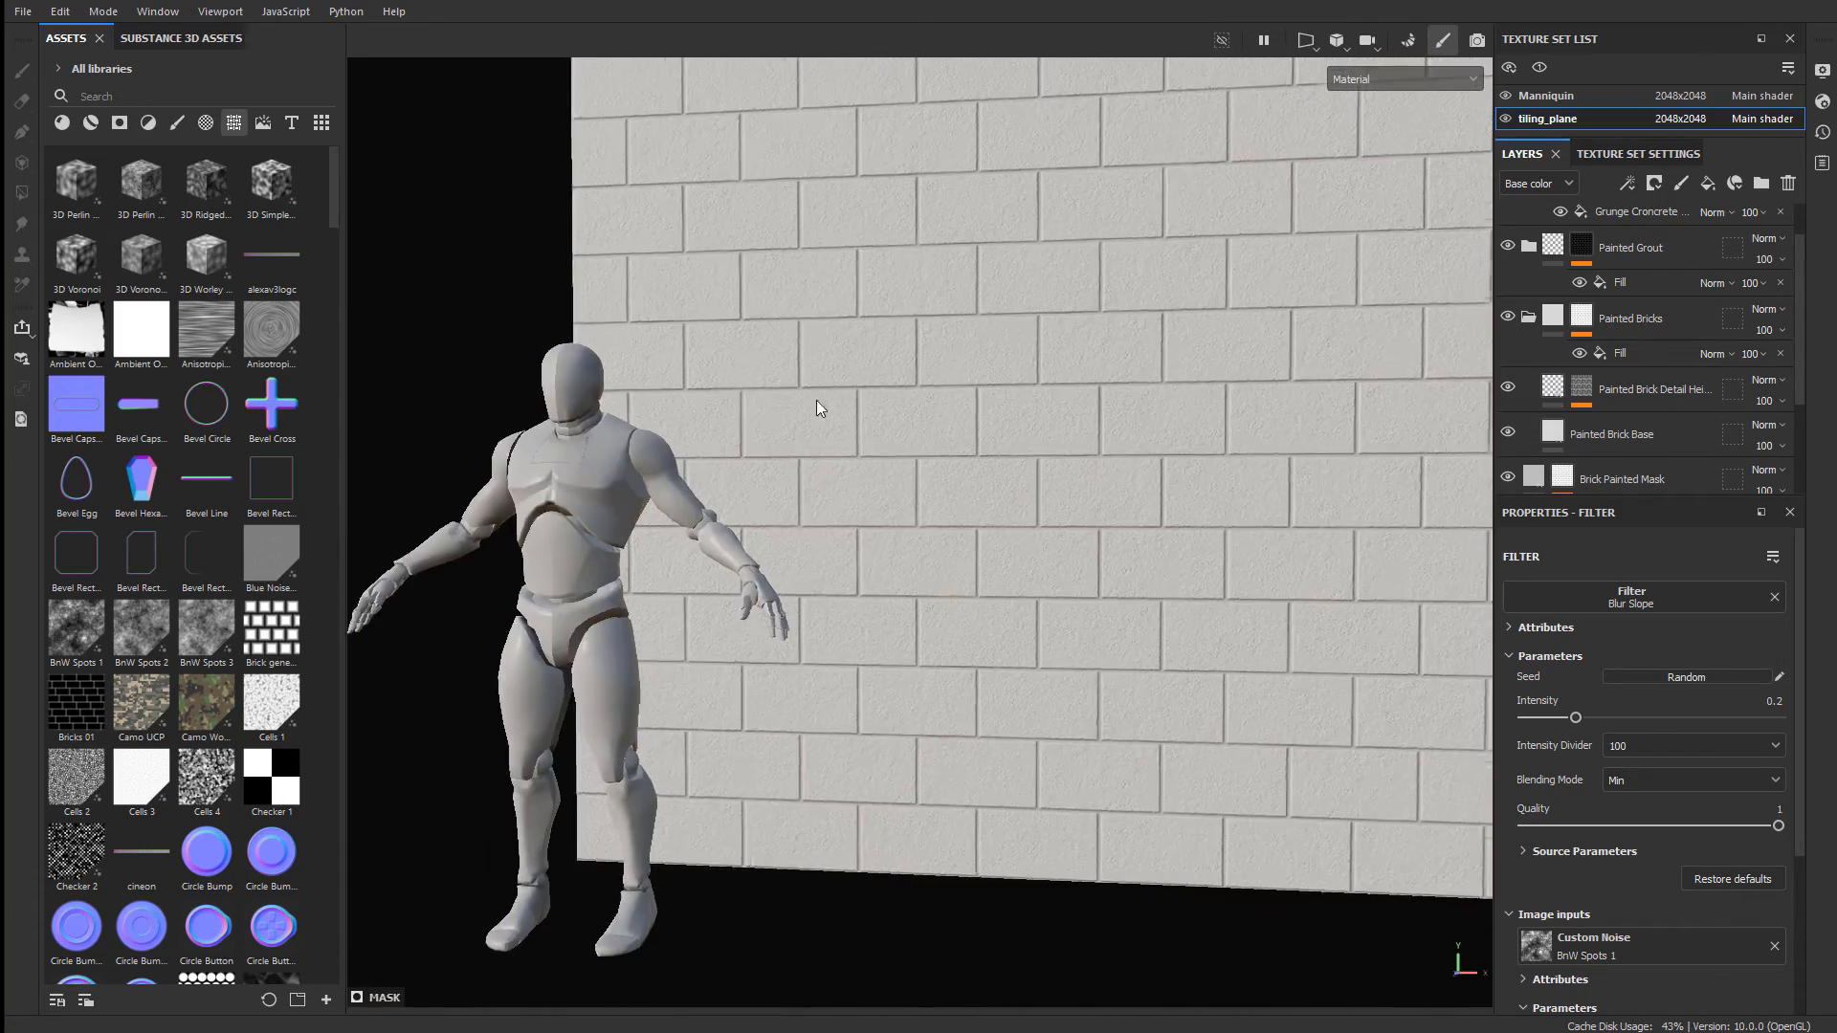
pyautogui.keyDown('alt'); pyautogui.moveTo(1101, 384); pyautogui.dragTo(1012, 417); pyautogui.keyUp('alt')
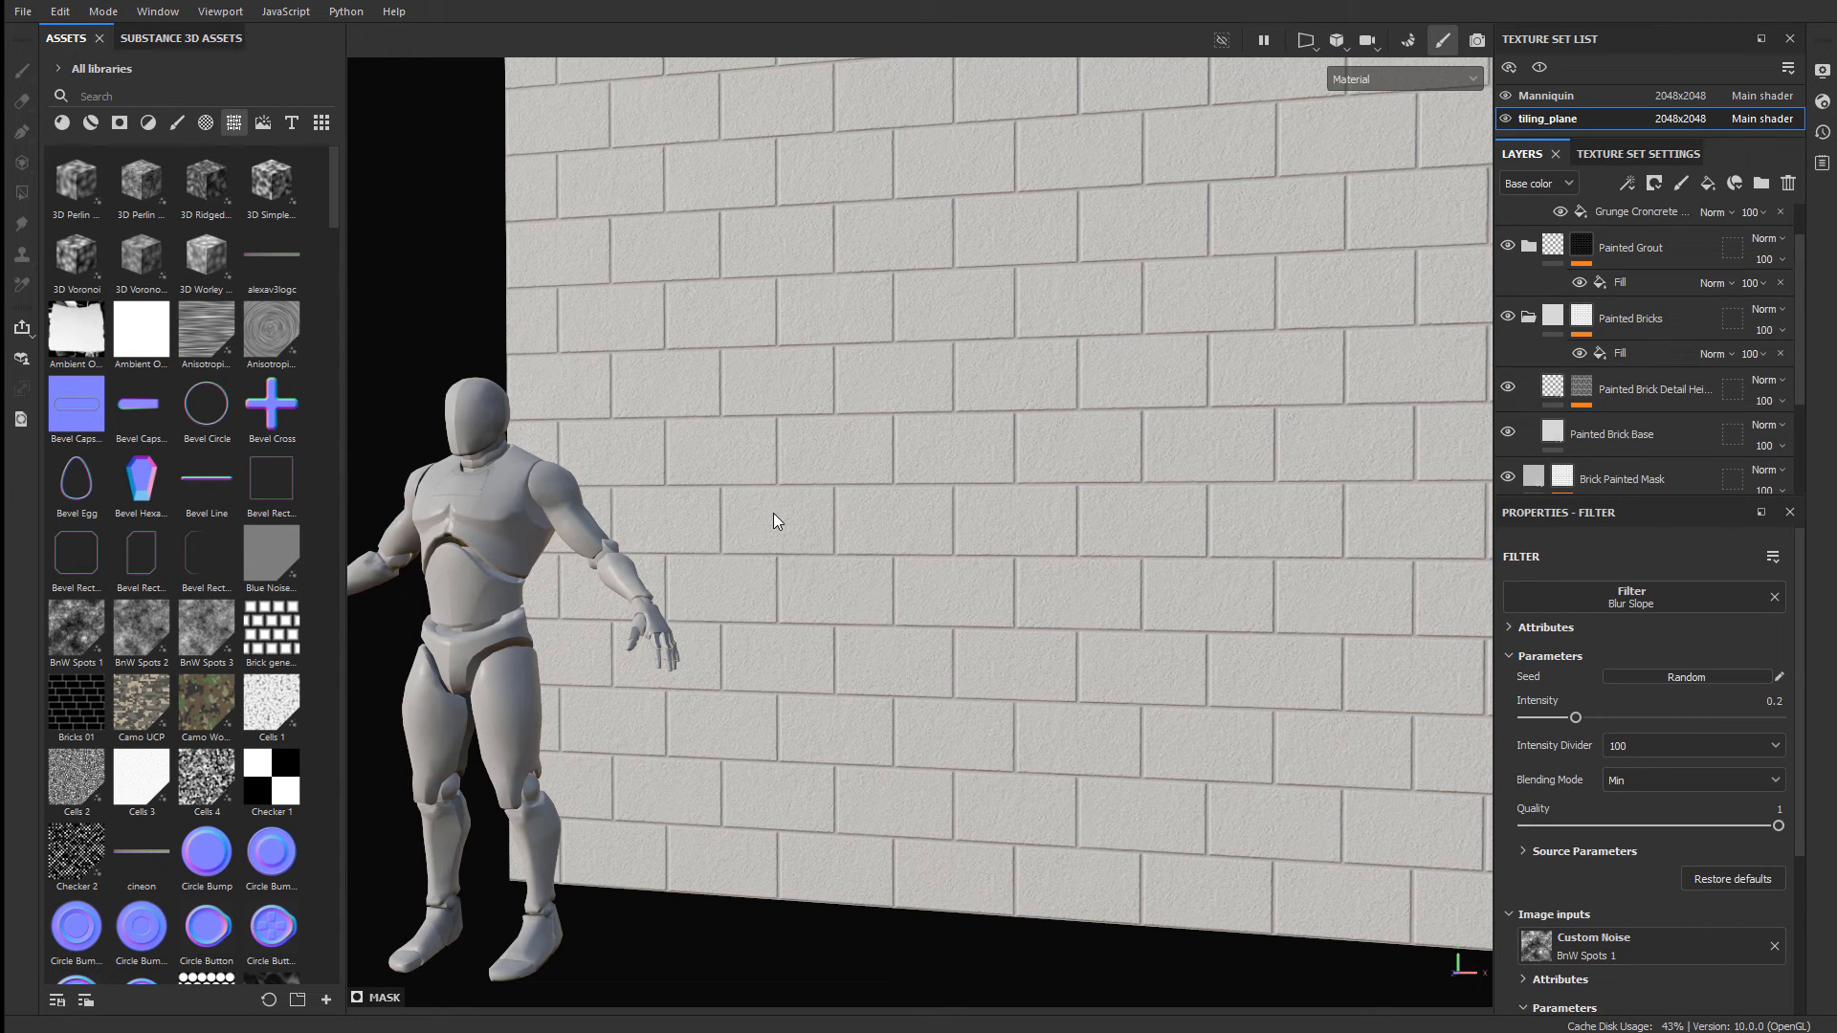
# - Open the texture export settings and review the tiling_plane output maps and the available output templates
pyautogui.click(22, 12)
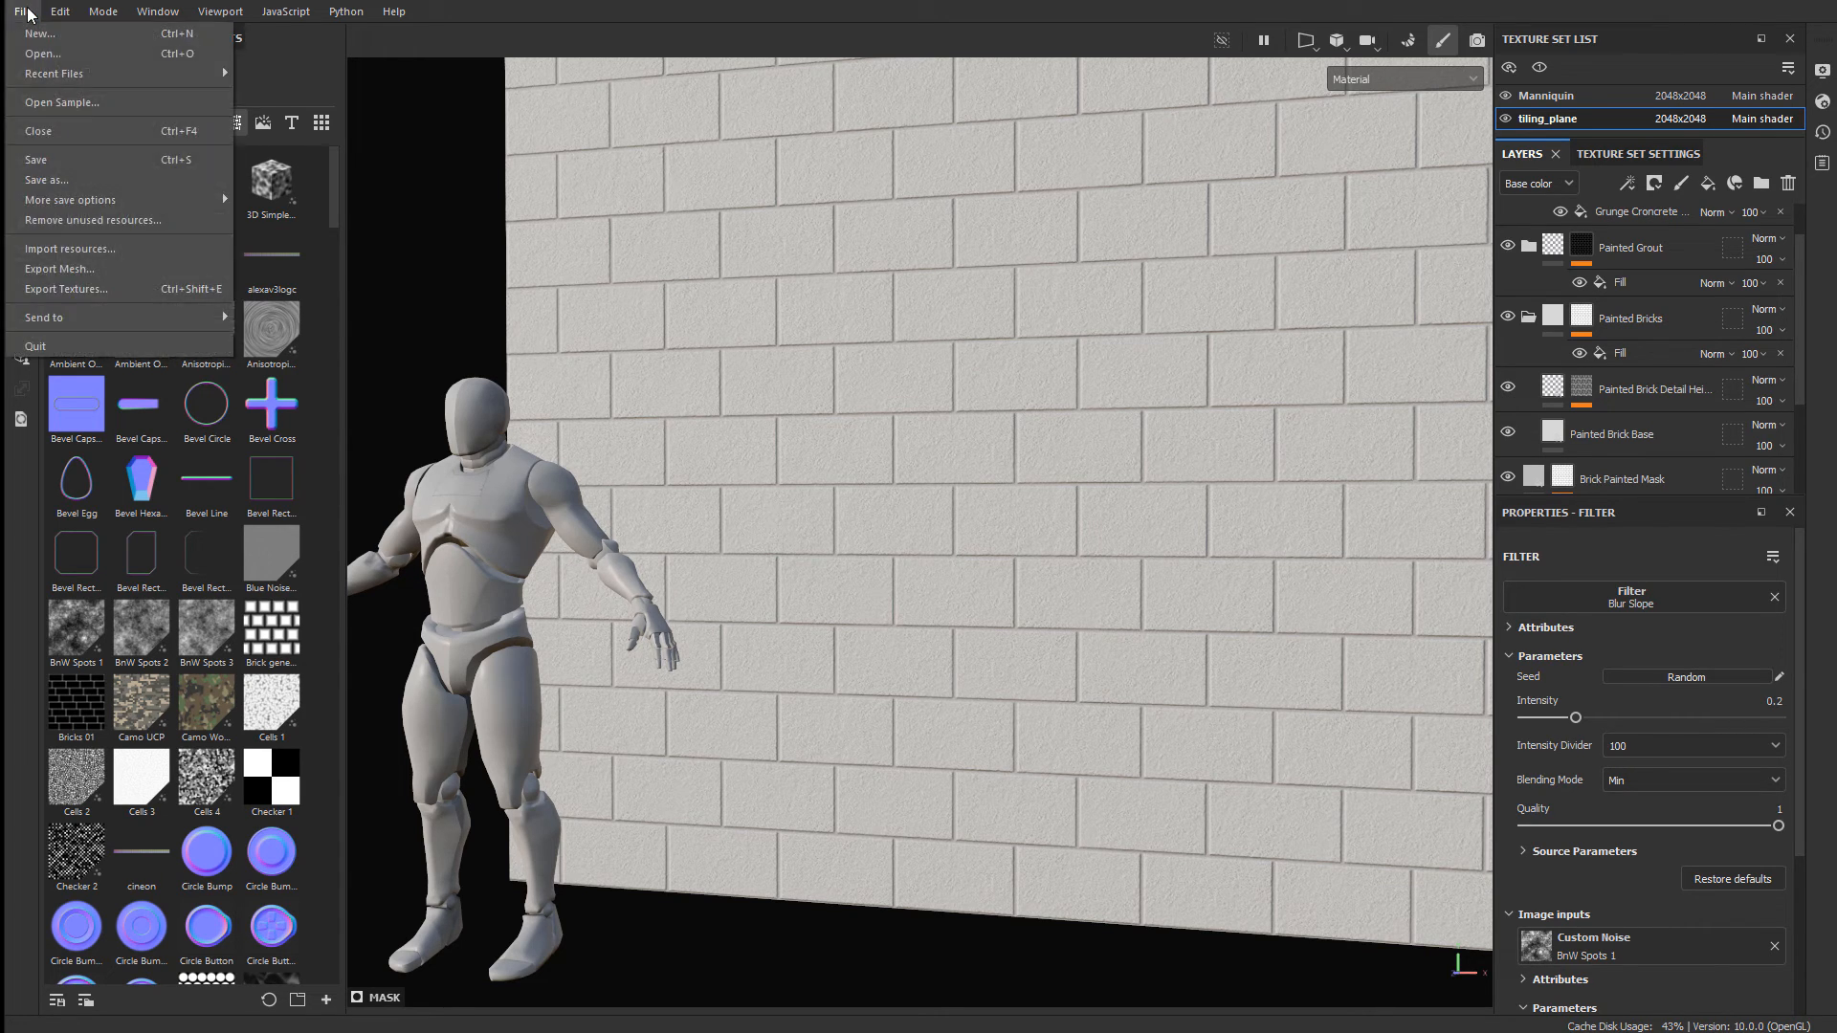
pyautogui.click(67, 289)
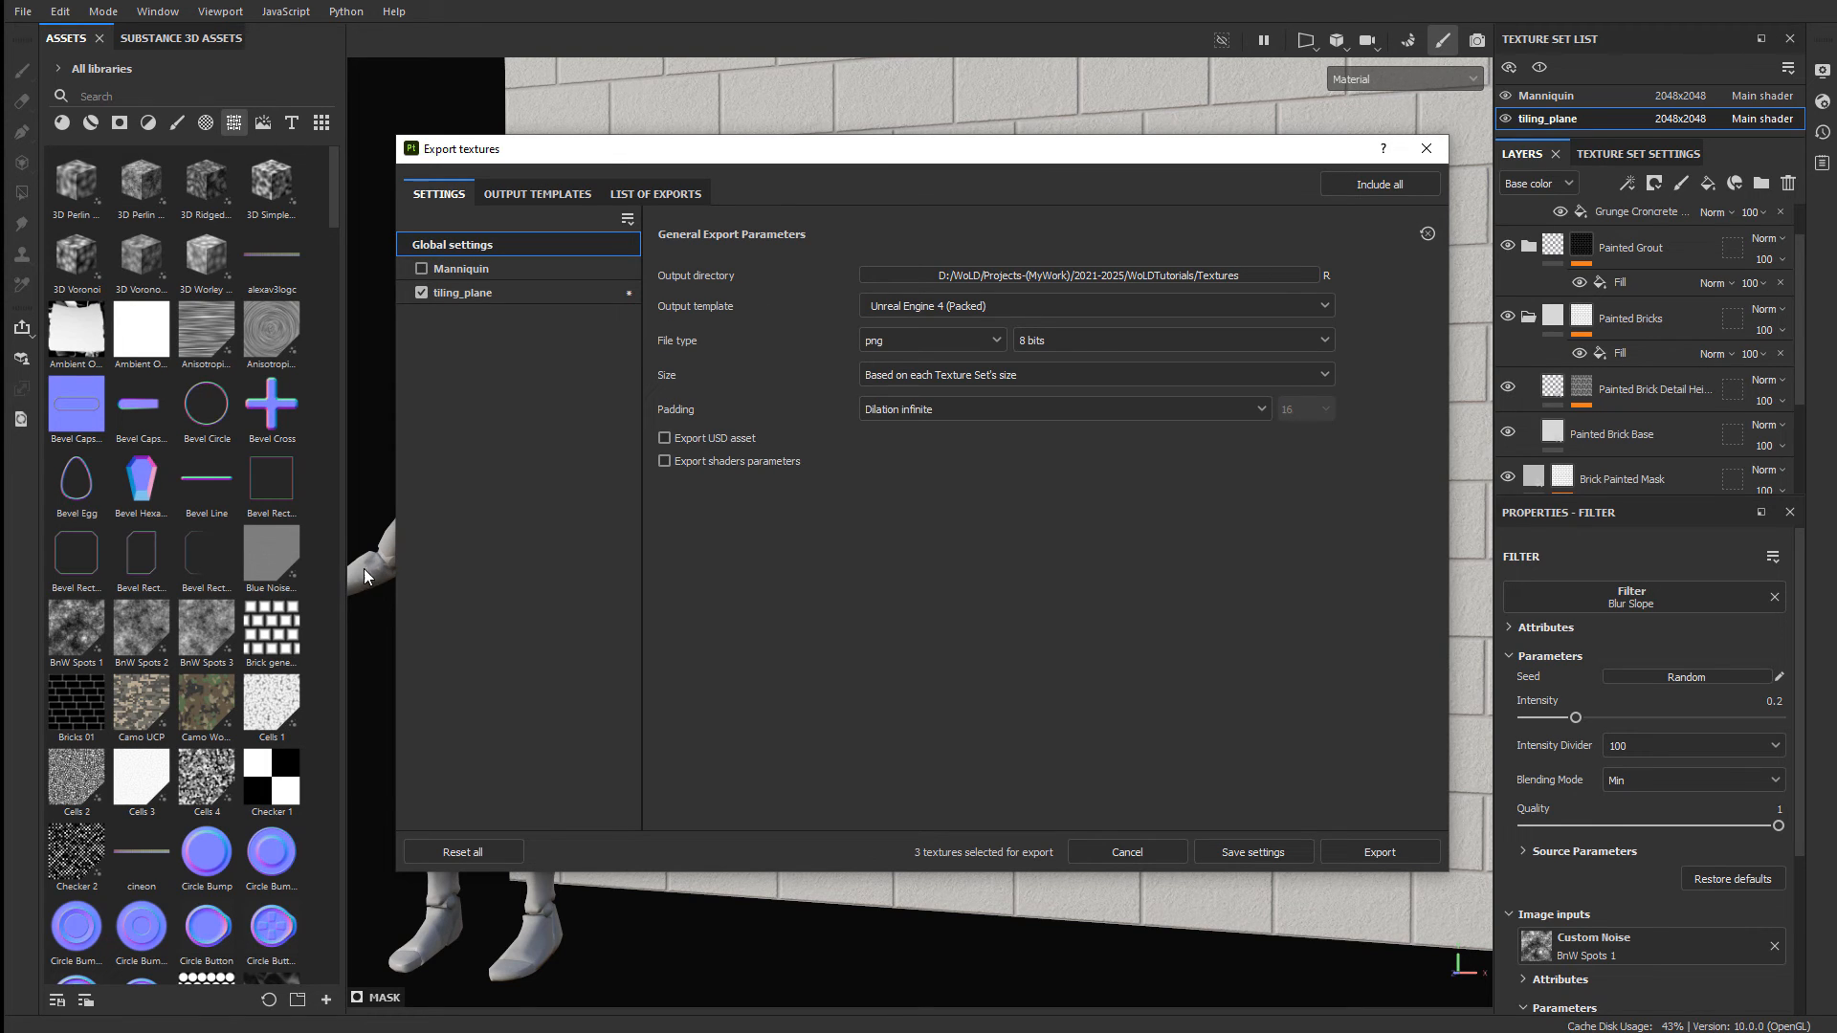
pyautogui.click(475, 294)
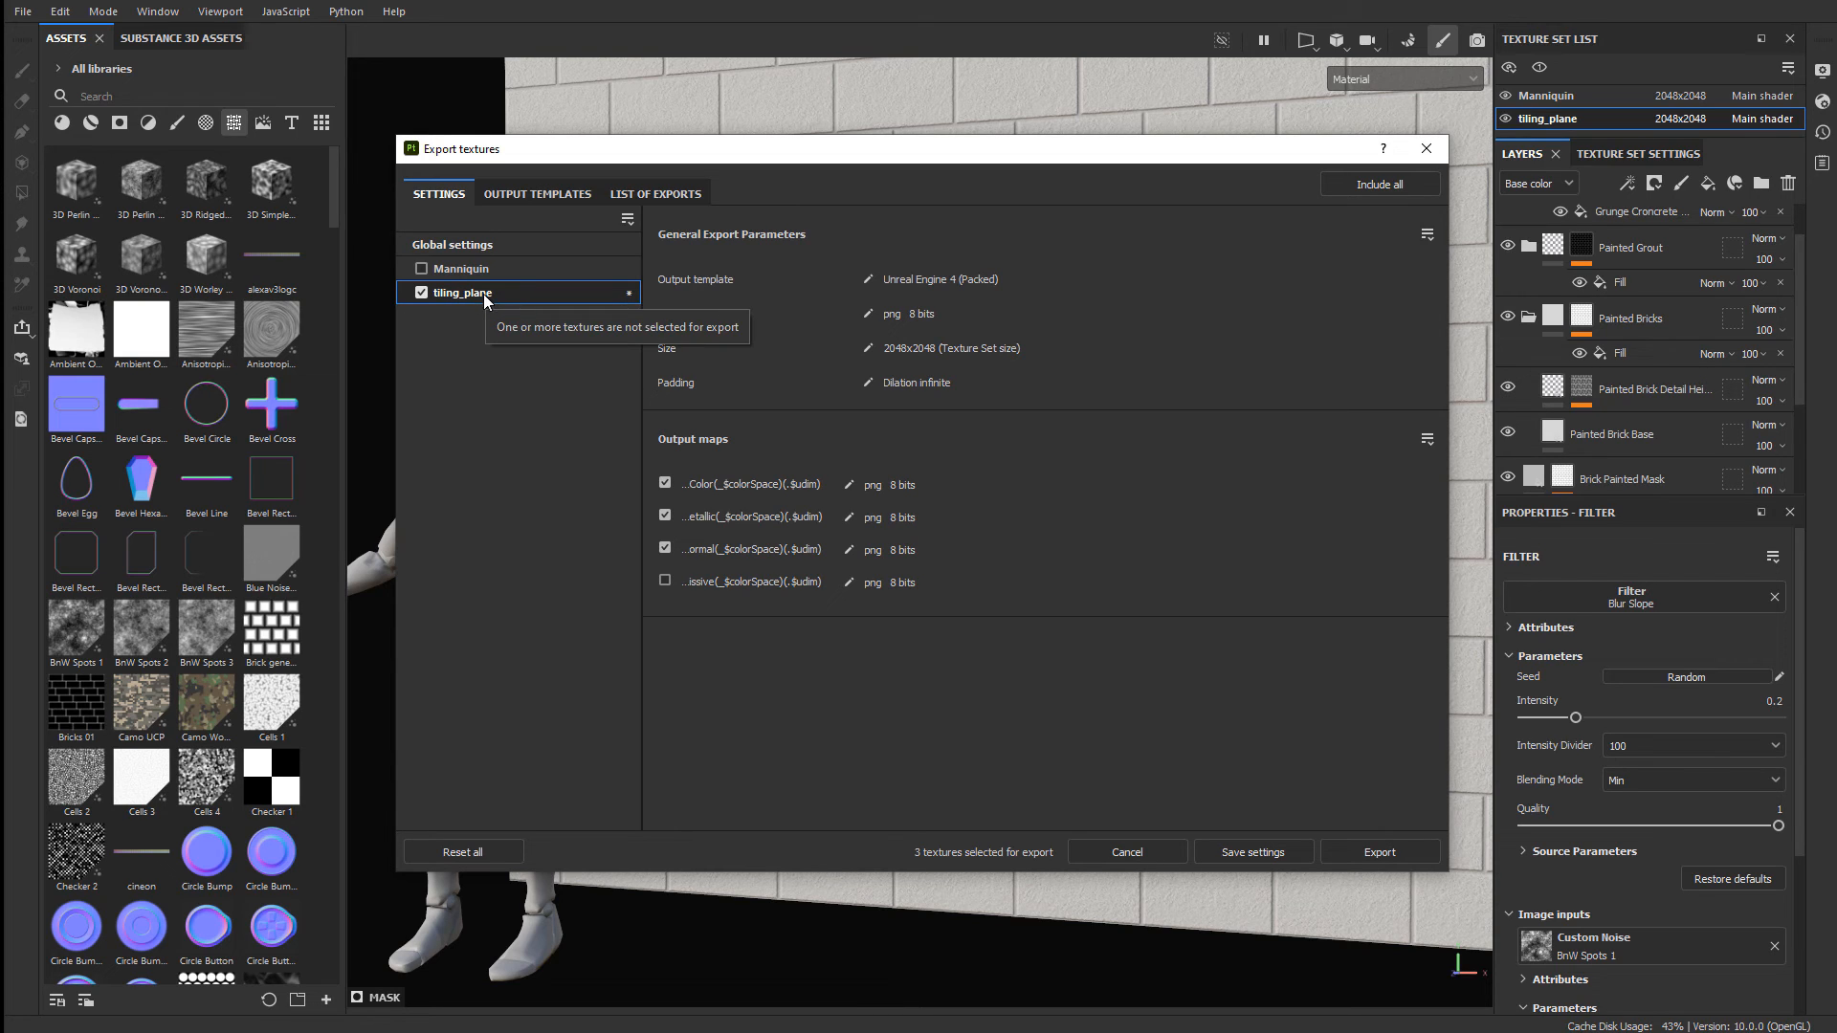
pyautogui.click(484, 246)
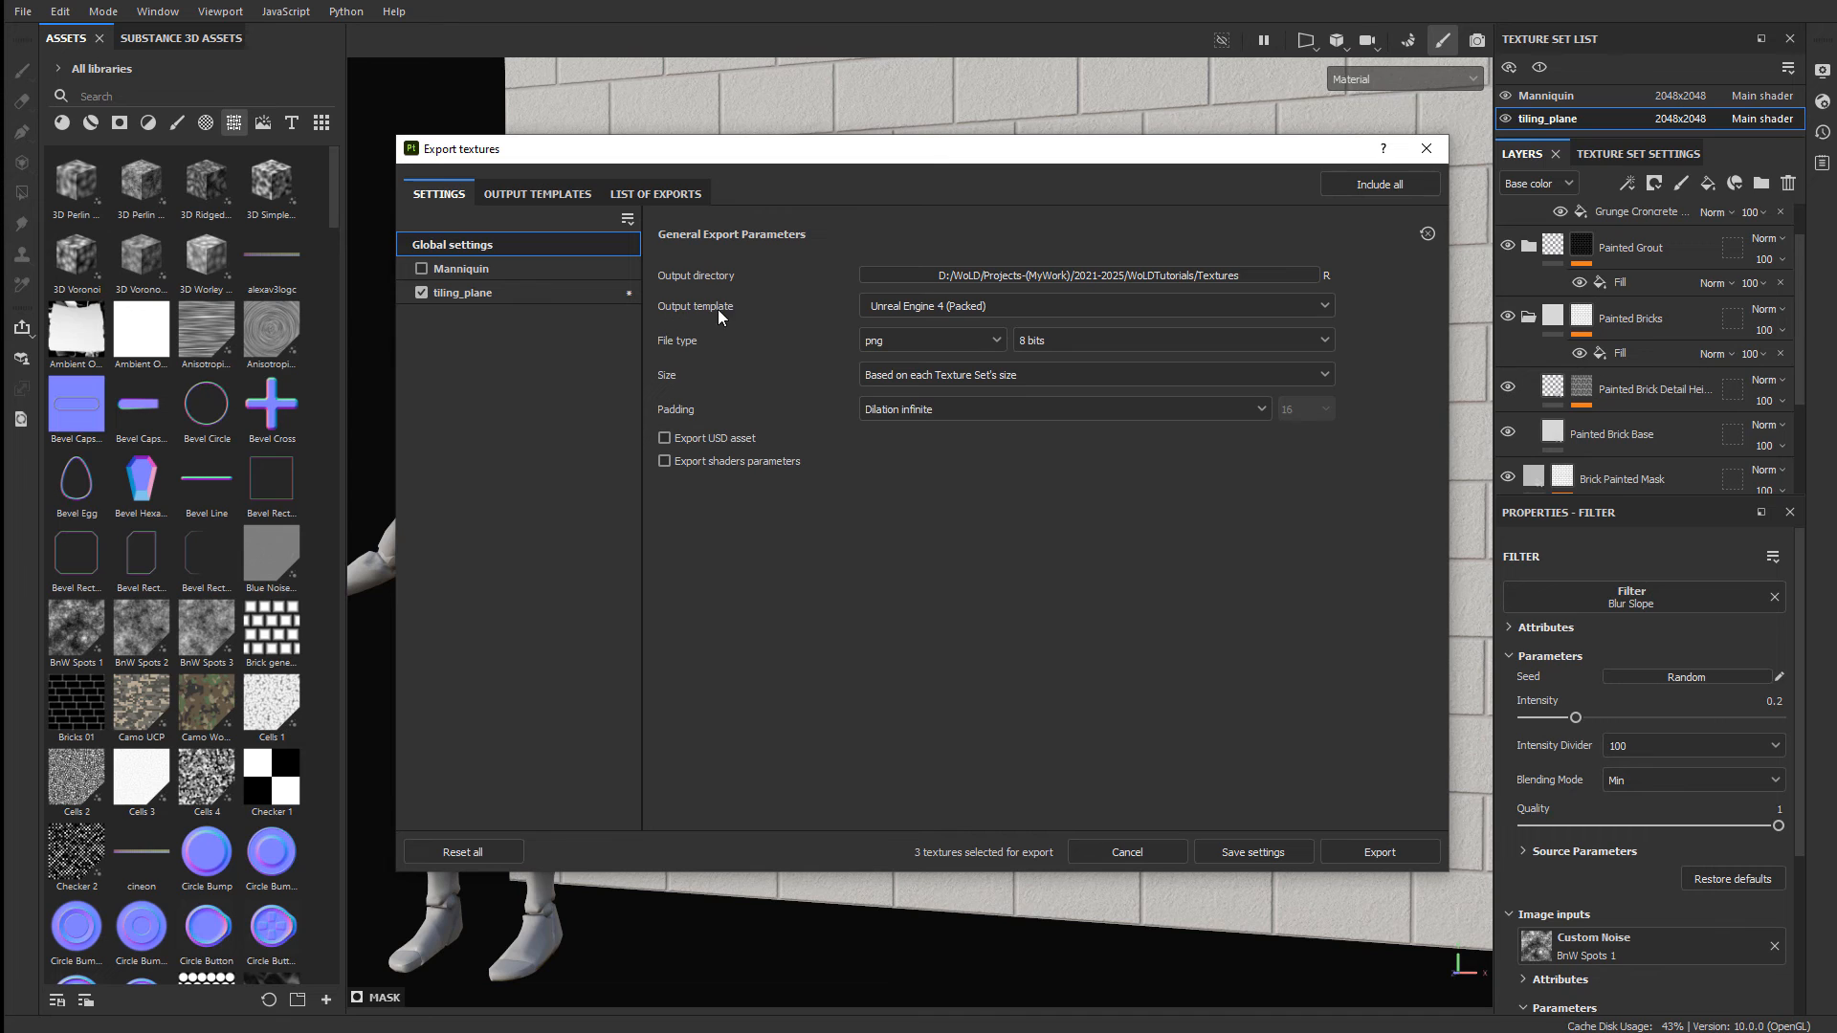
pyautogui.click(925, 307)
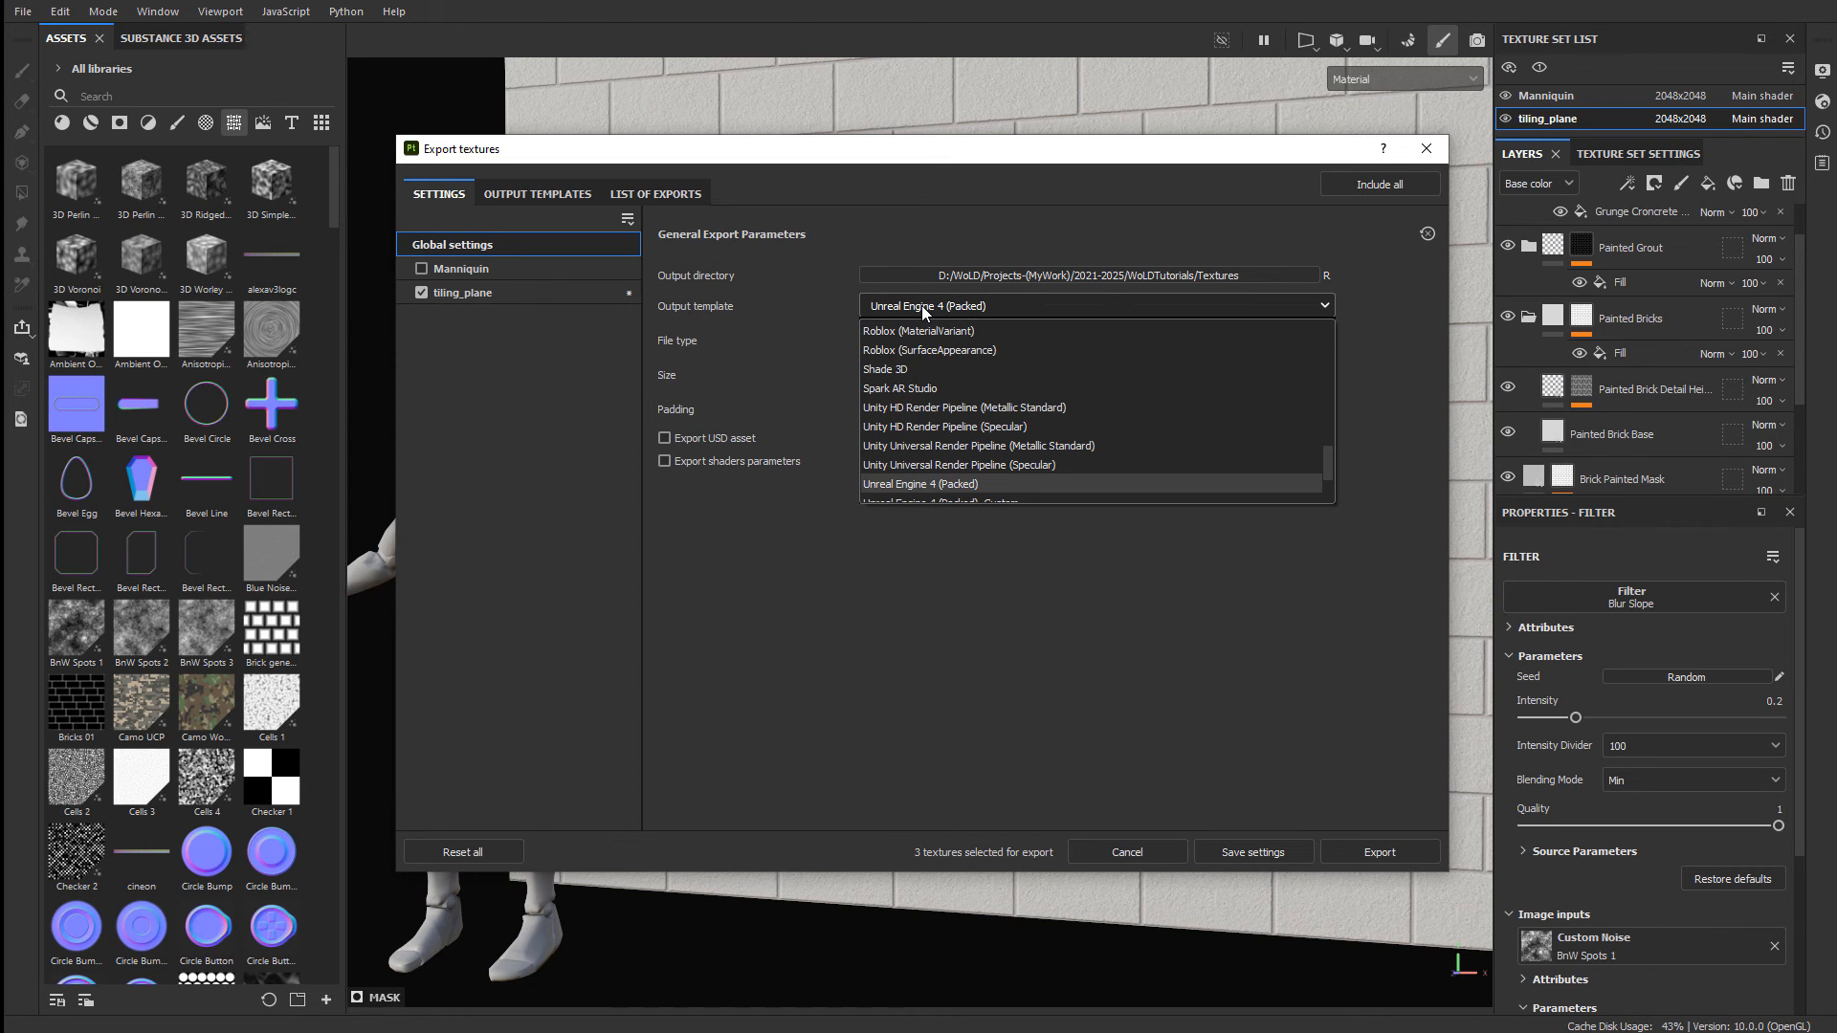
pyautogui.click(921, 306)
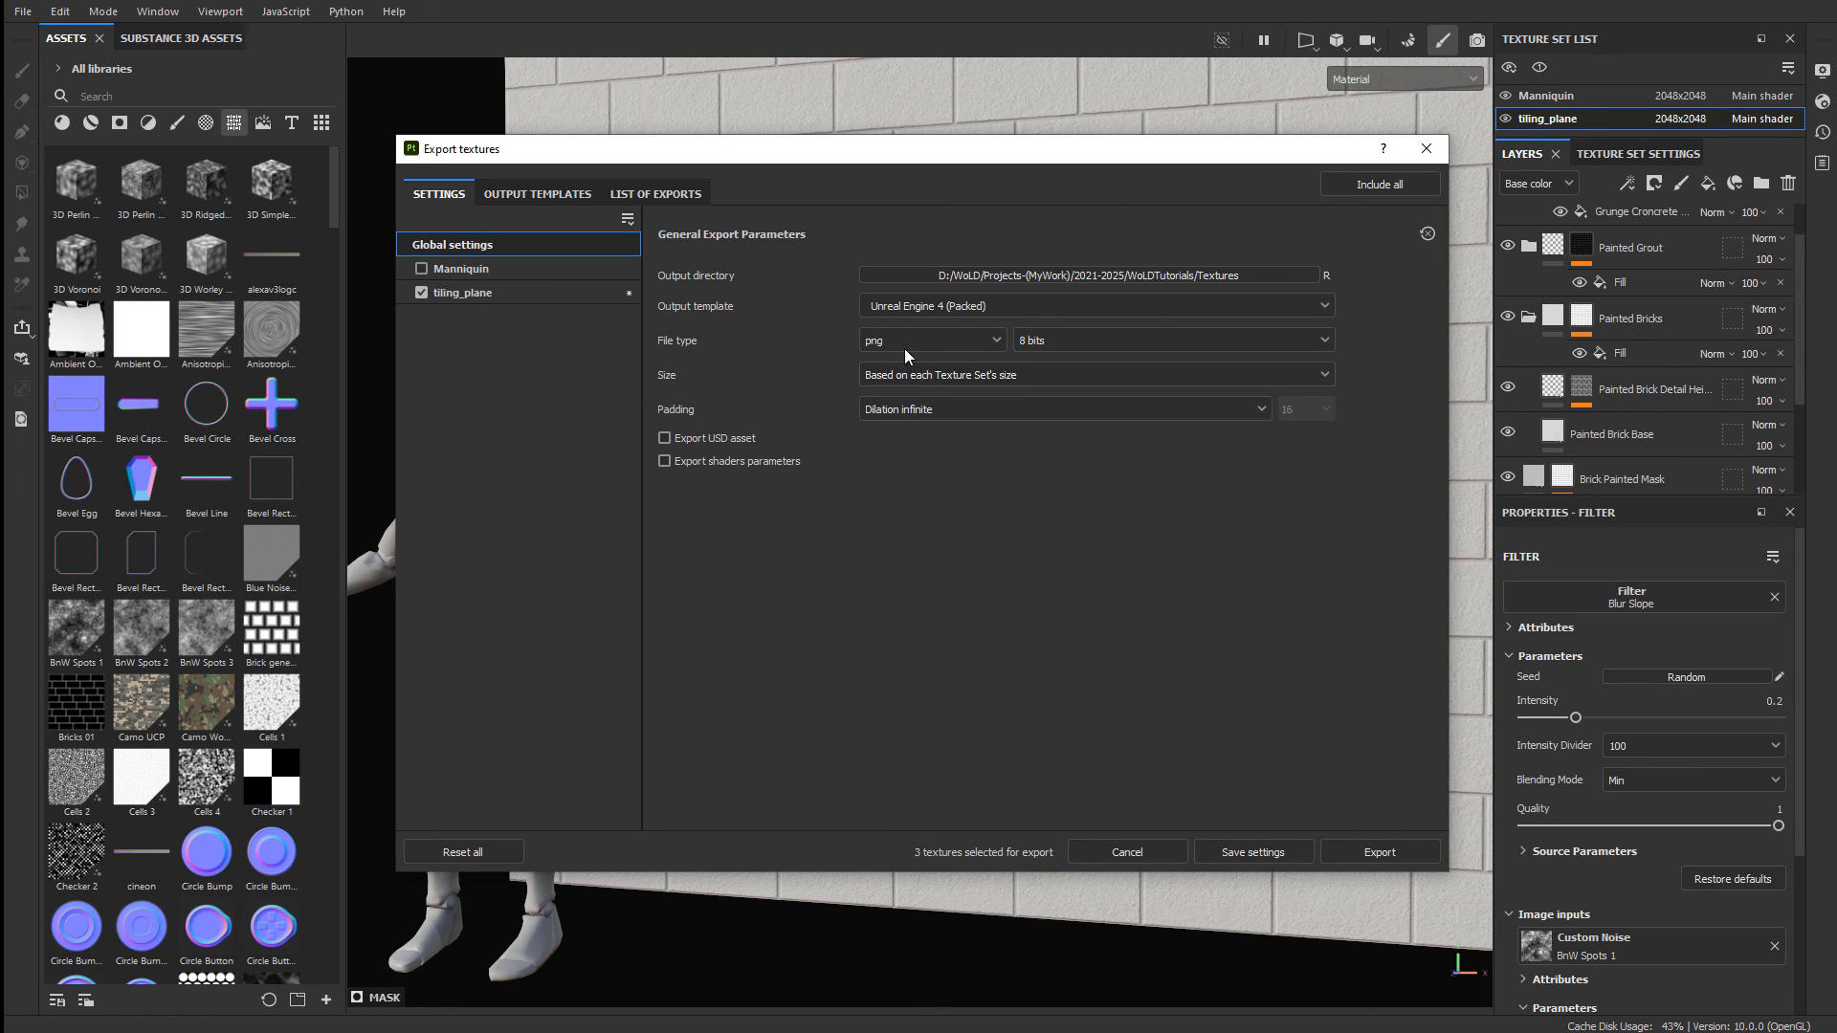
# - Include the emissive map in tiling_plane's output maps, export the textures and open the output folder
pyautogui.click(520, 292)
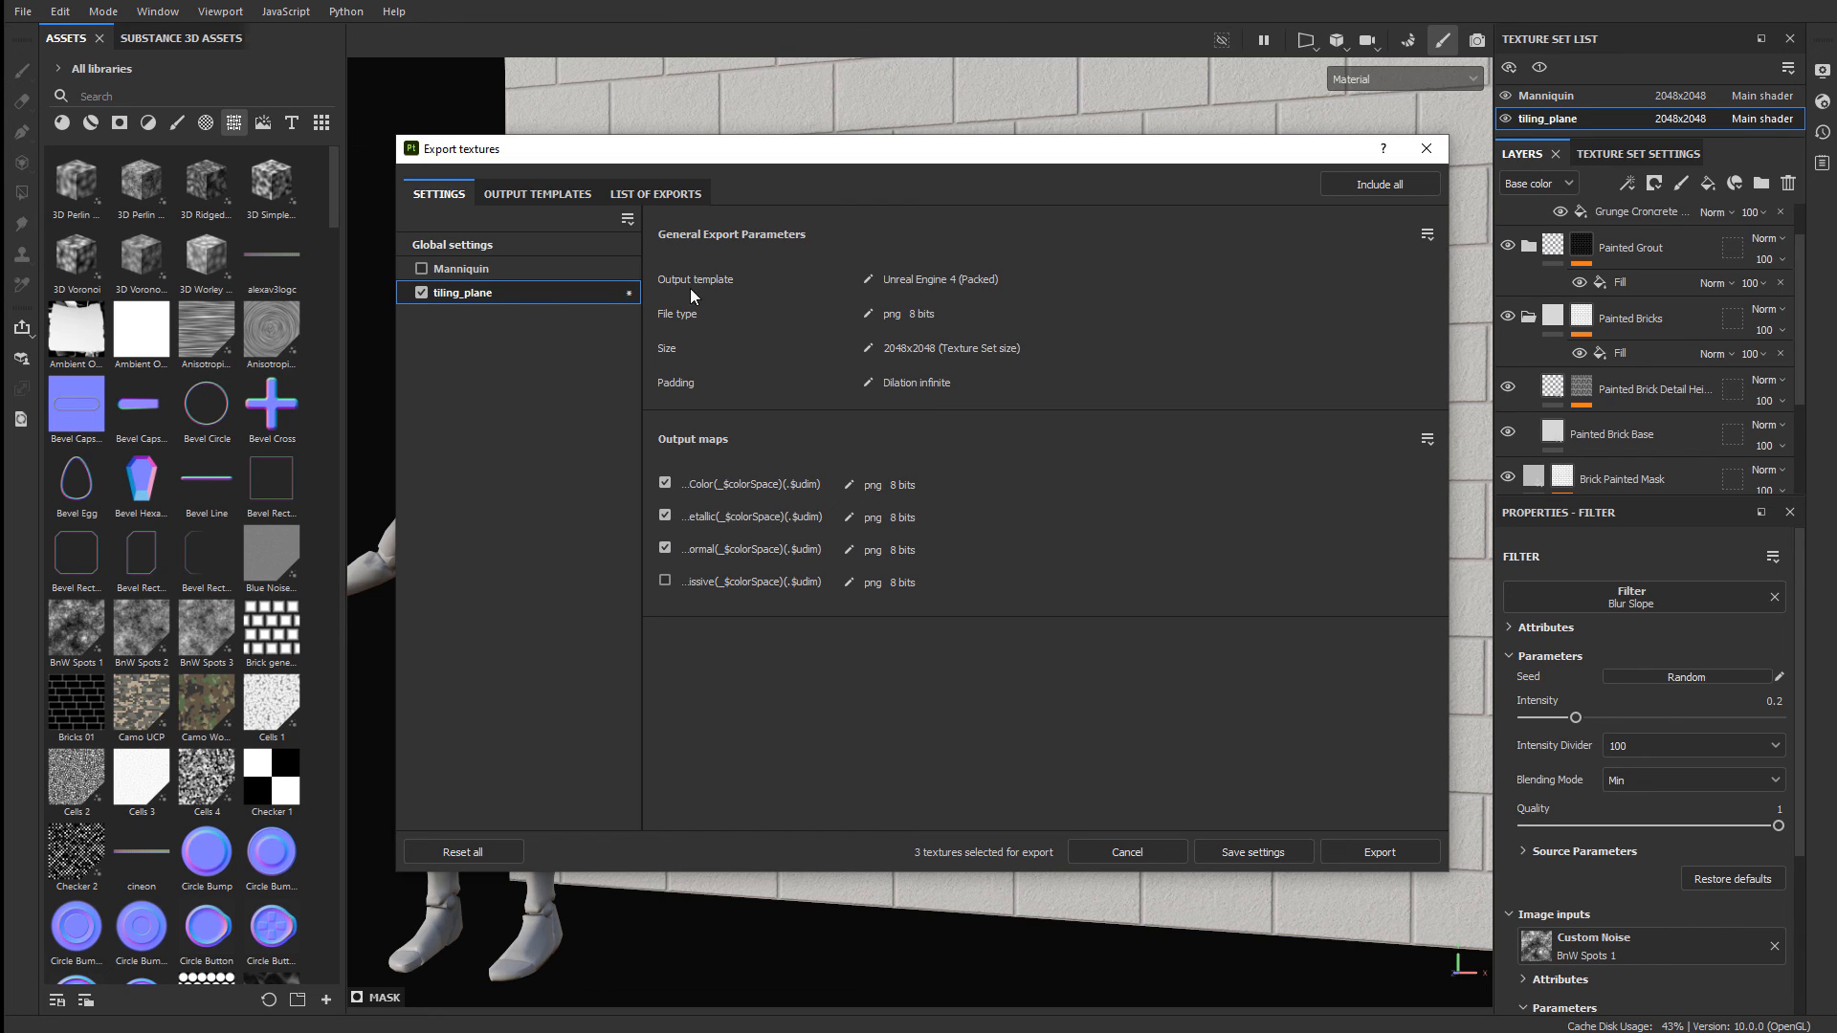
pyautogui.click(541, 249)
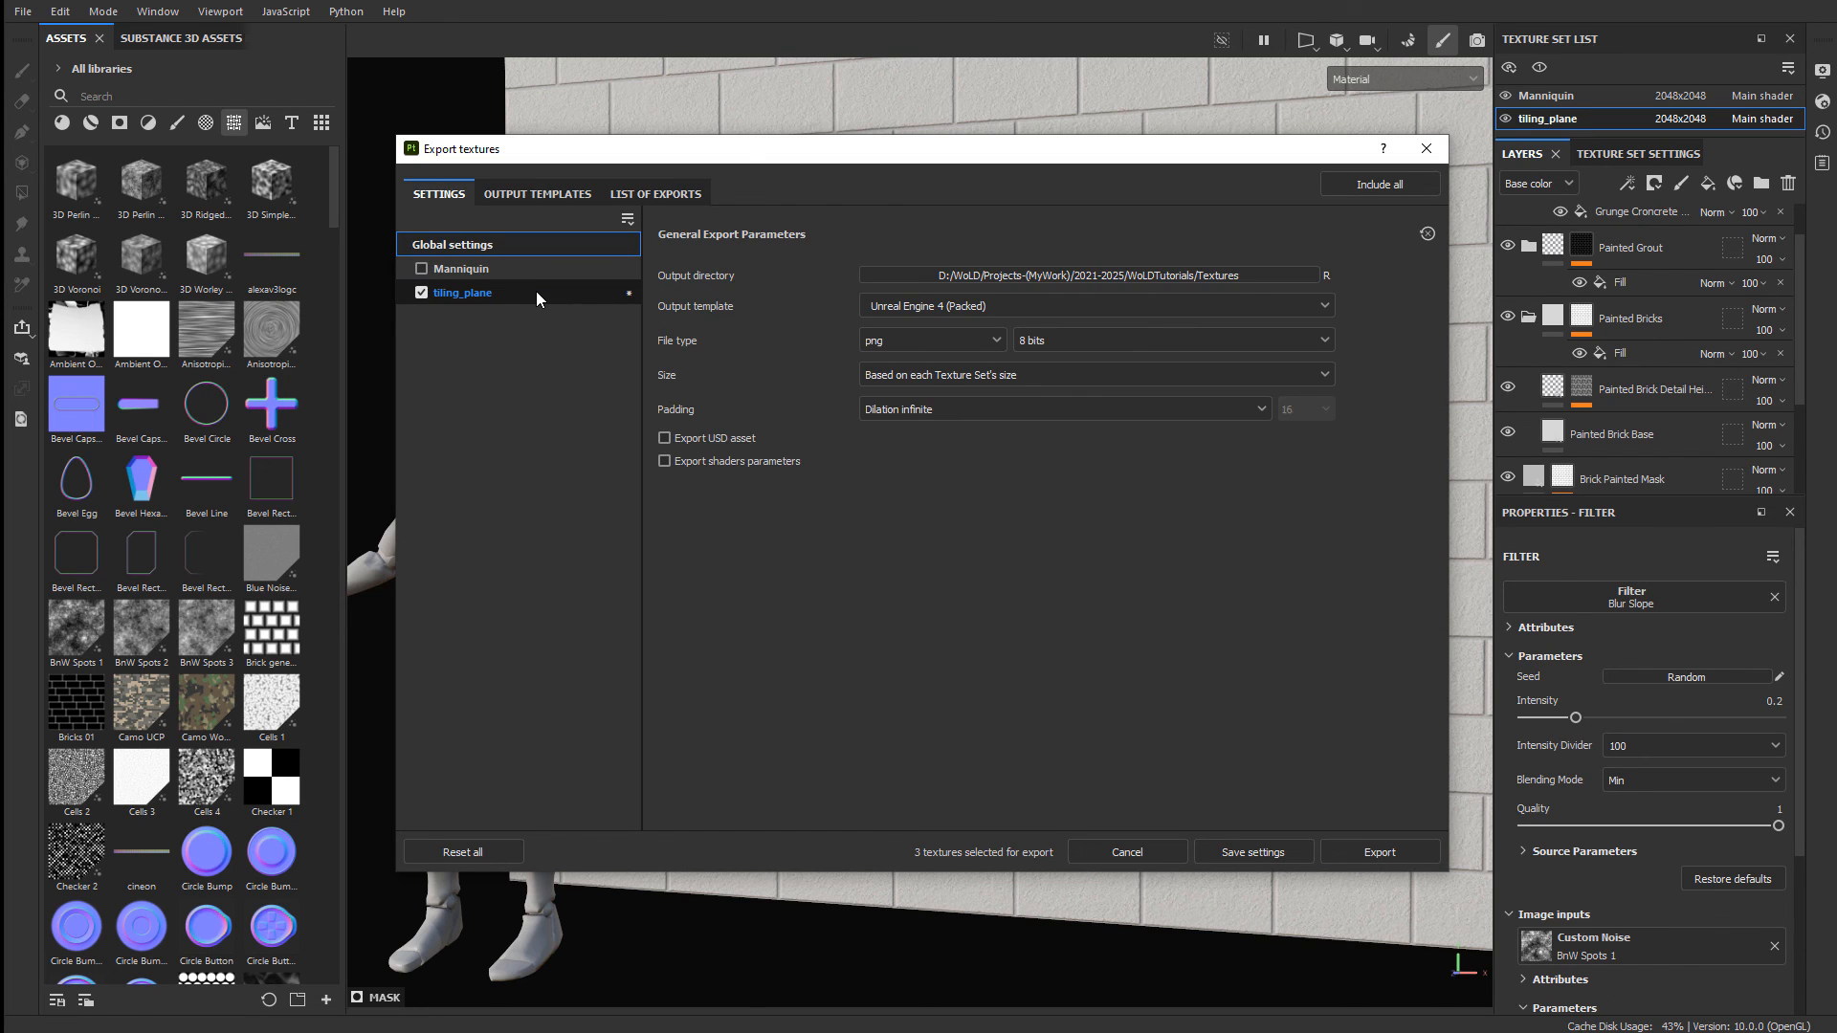
pyautogui.click(536, 291)
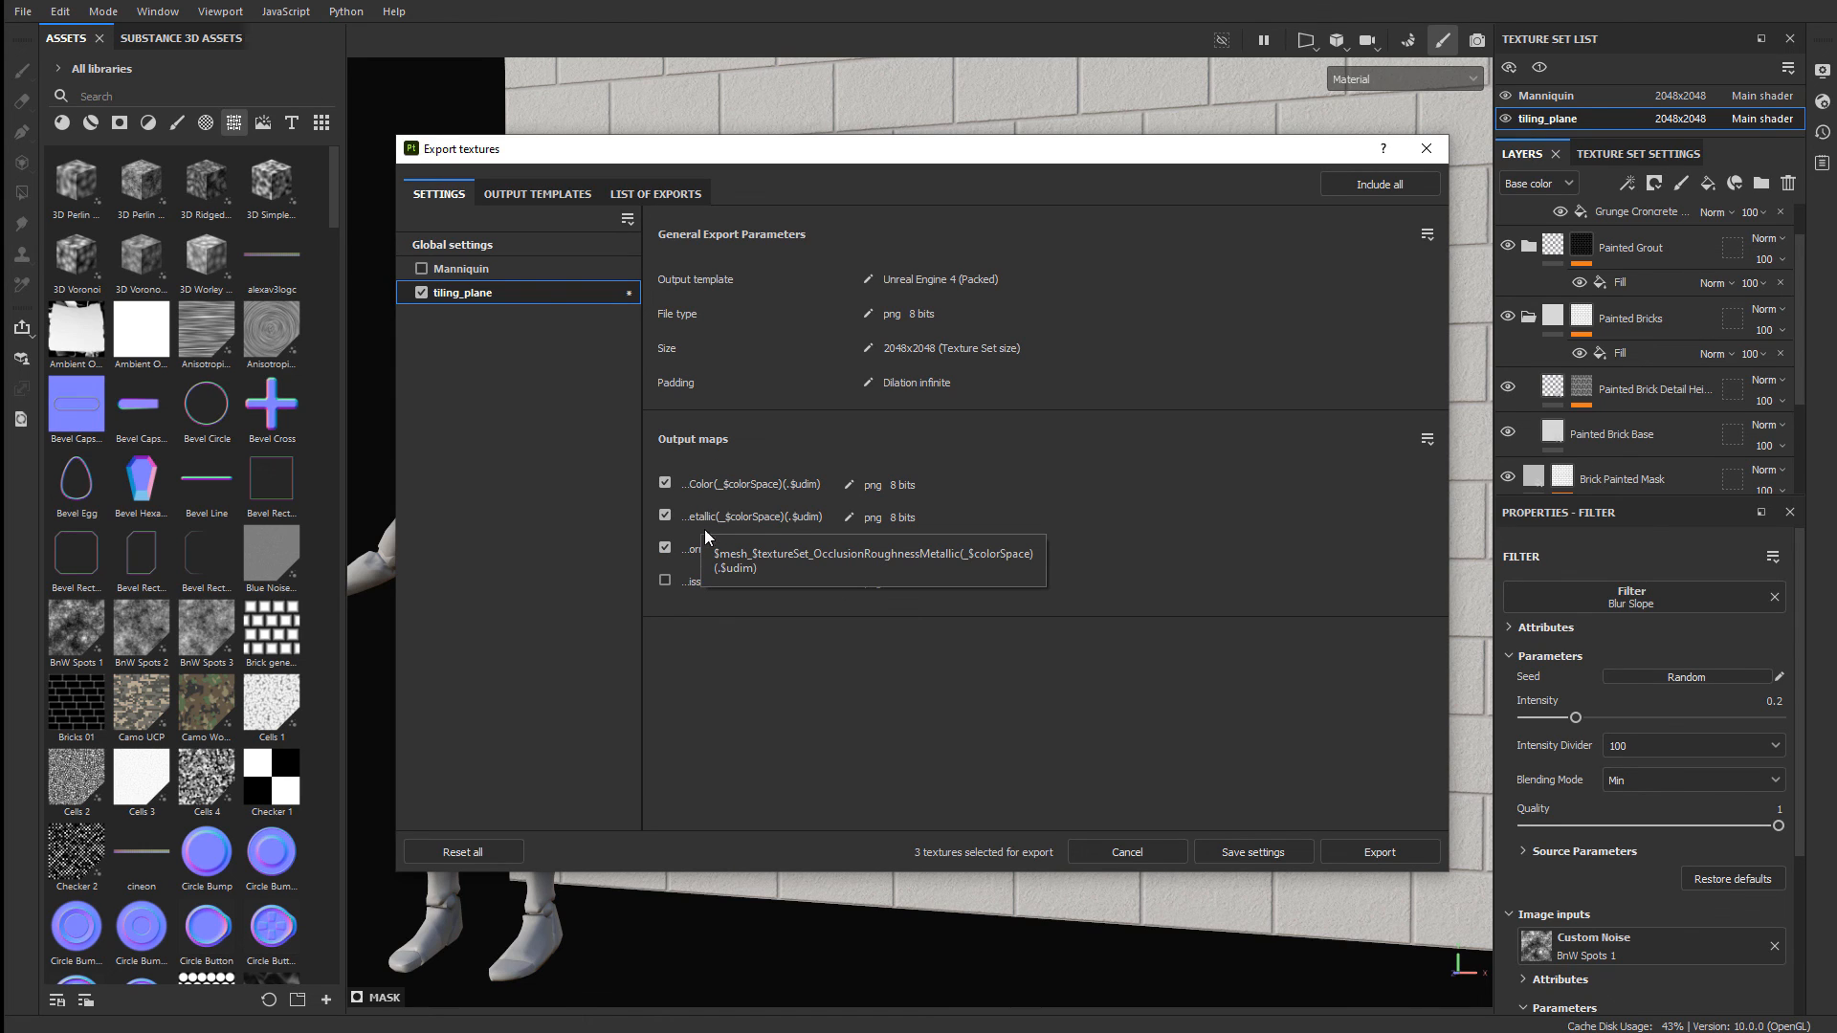
pyautogui.click(665, 580)
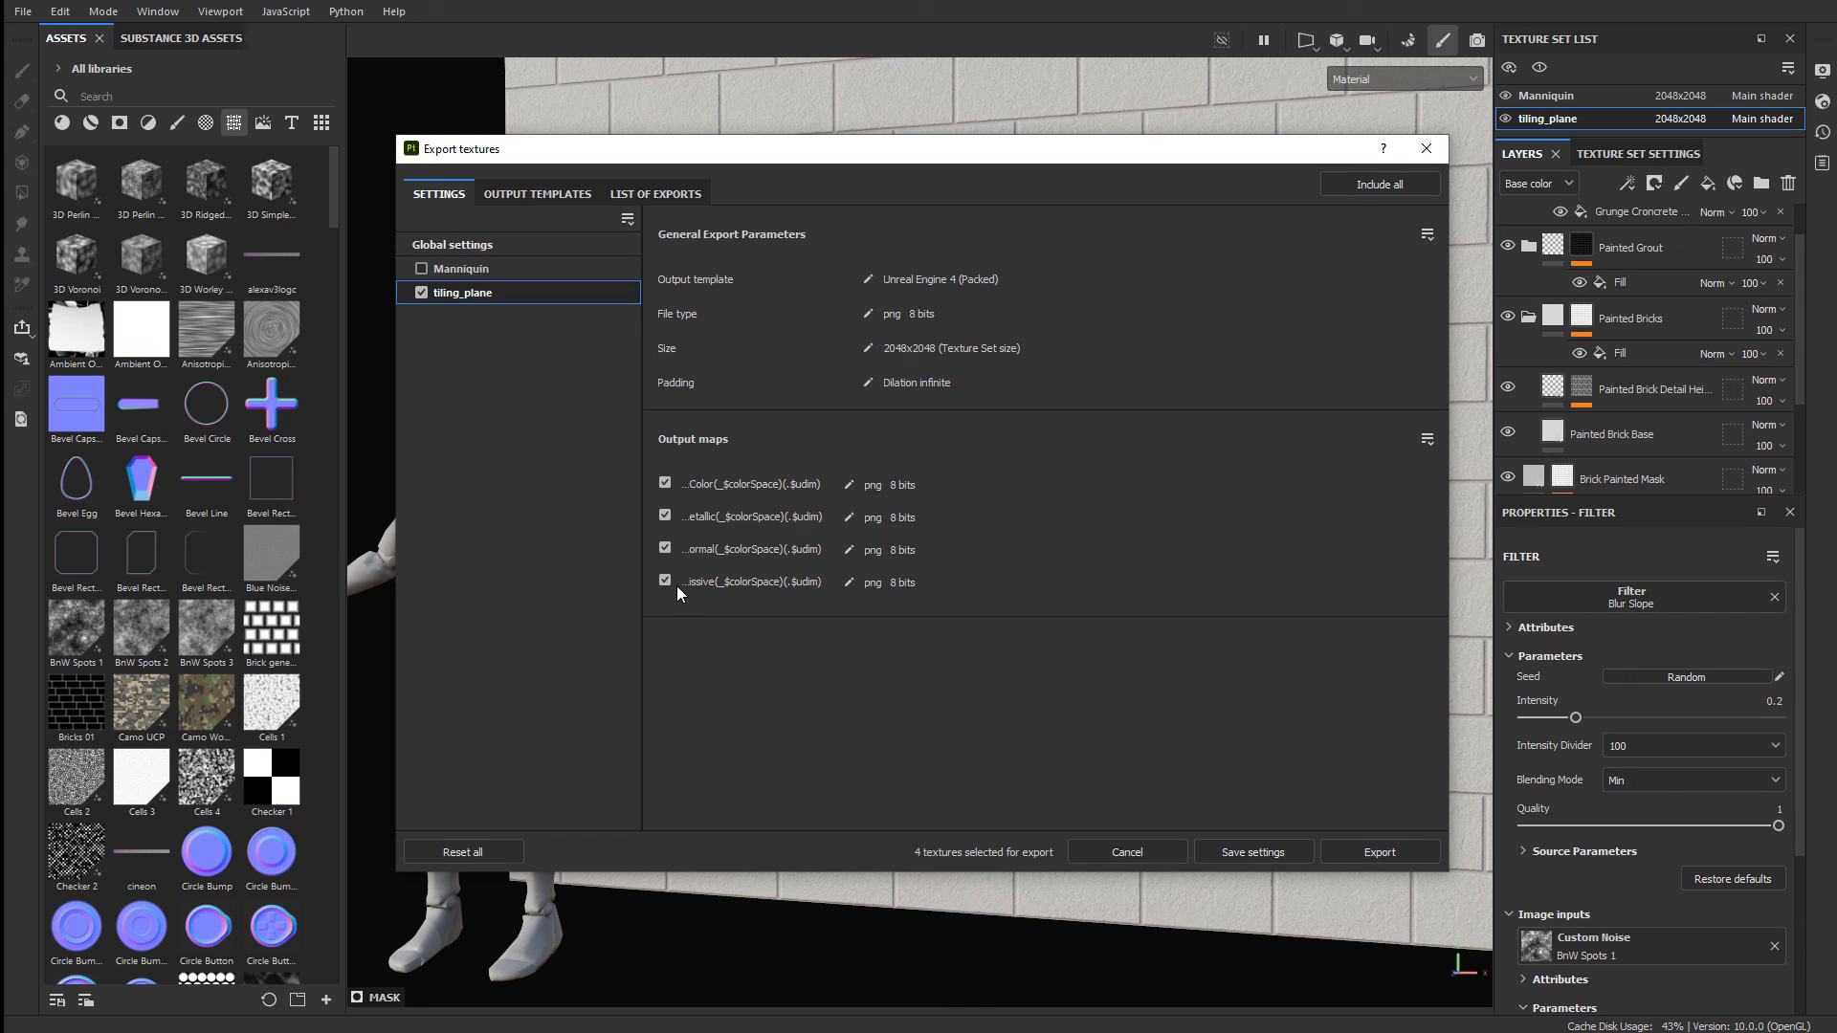
pyautogui.click(1379, 851)
pyautogui.click(1380, 852)
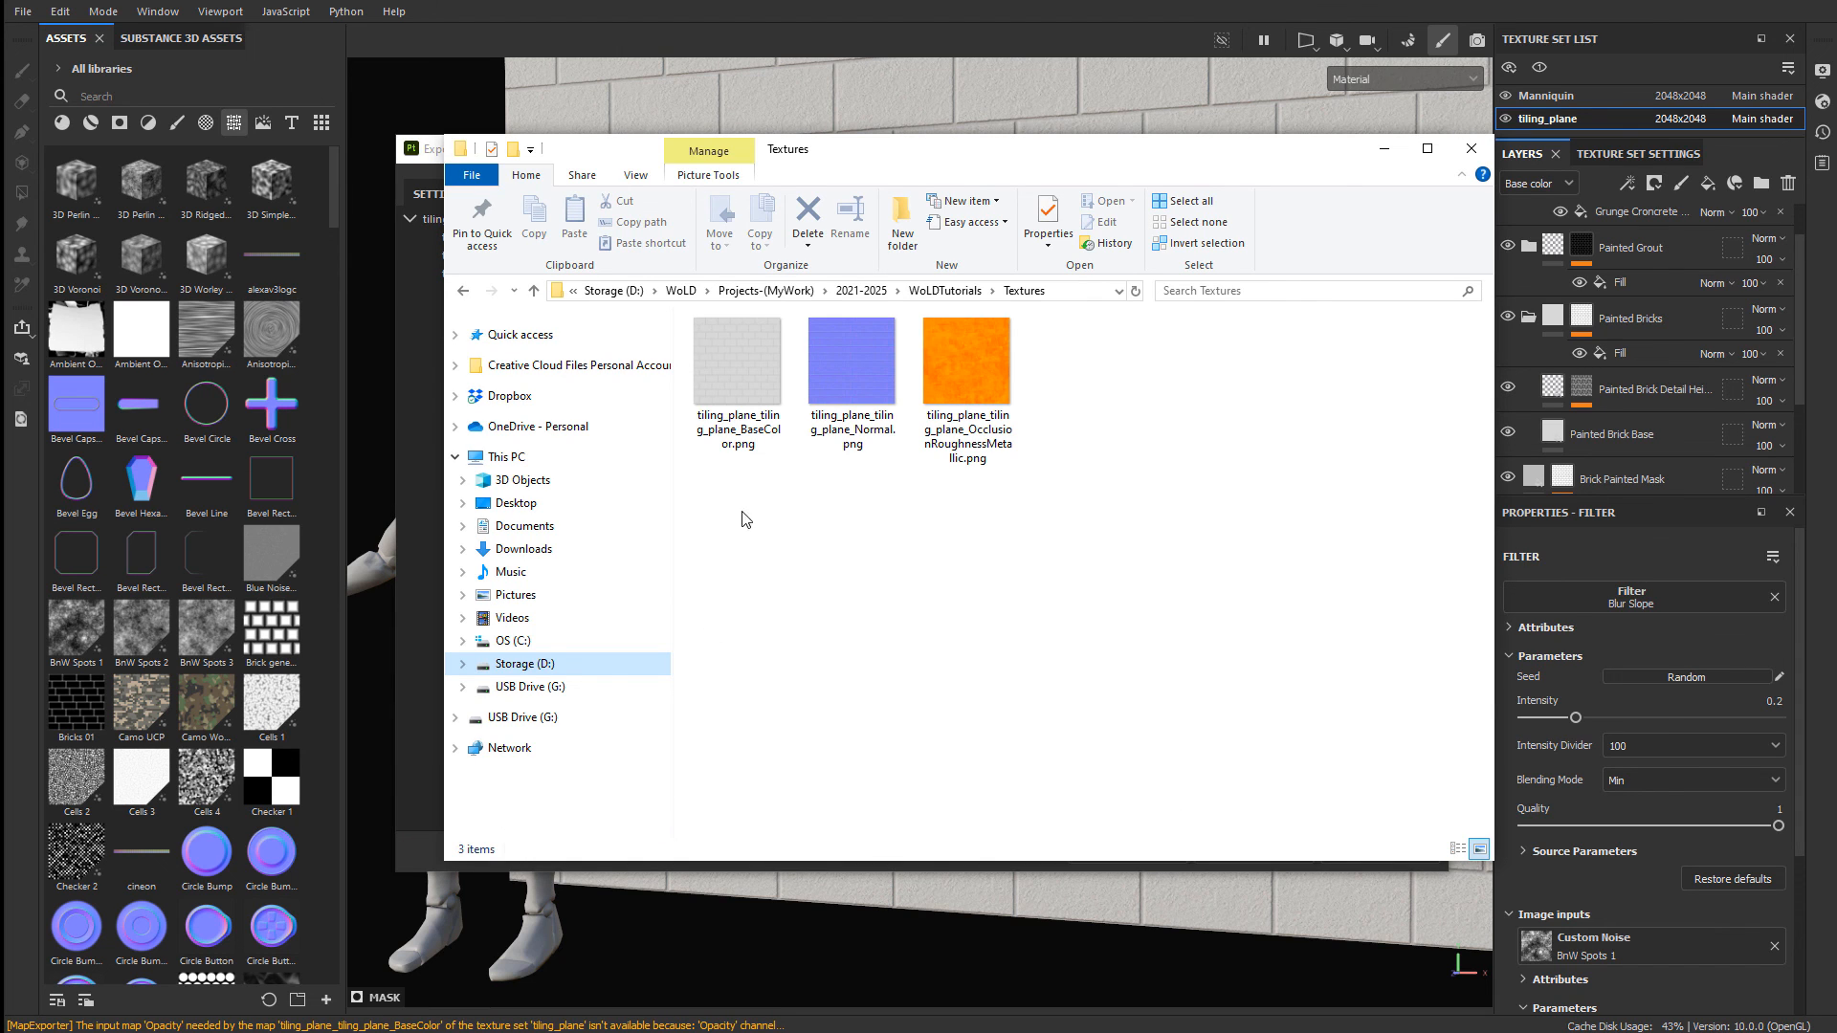
# - View the exported BaseColor, Normal and OcclusionRoughnessMetallic images, and return to the Textures folder
pyautogui.click(732, 363)
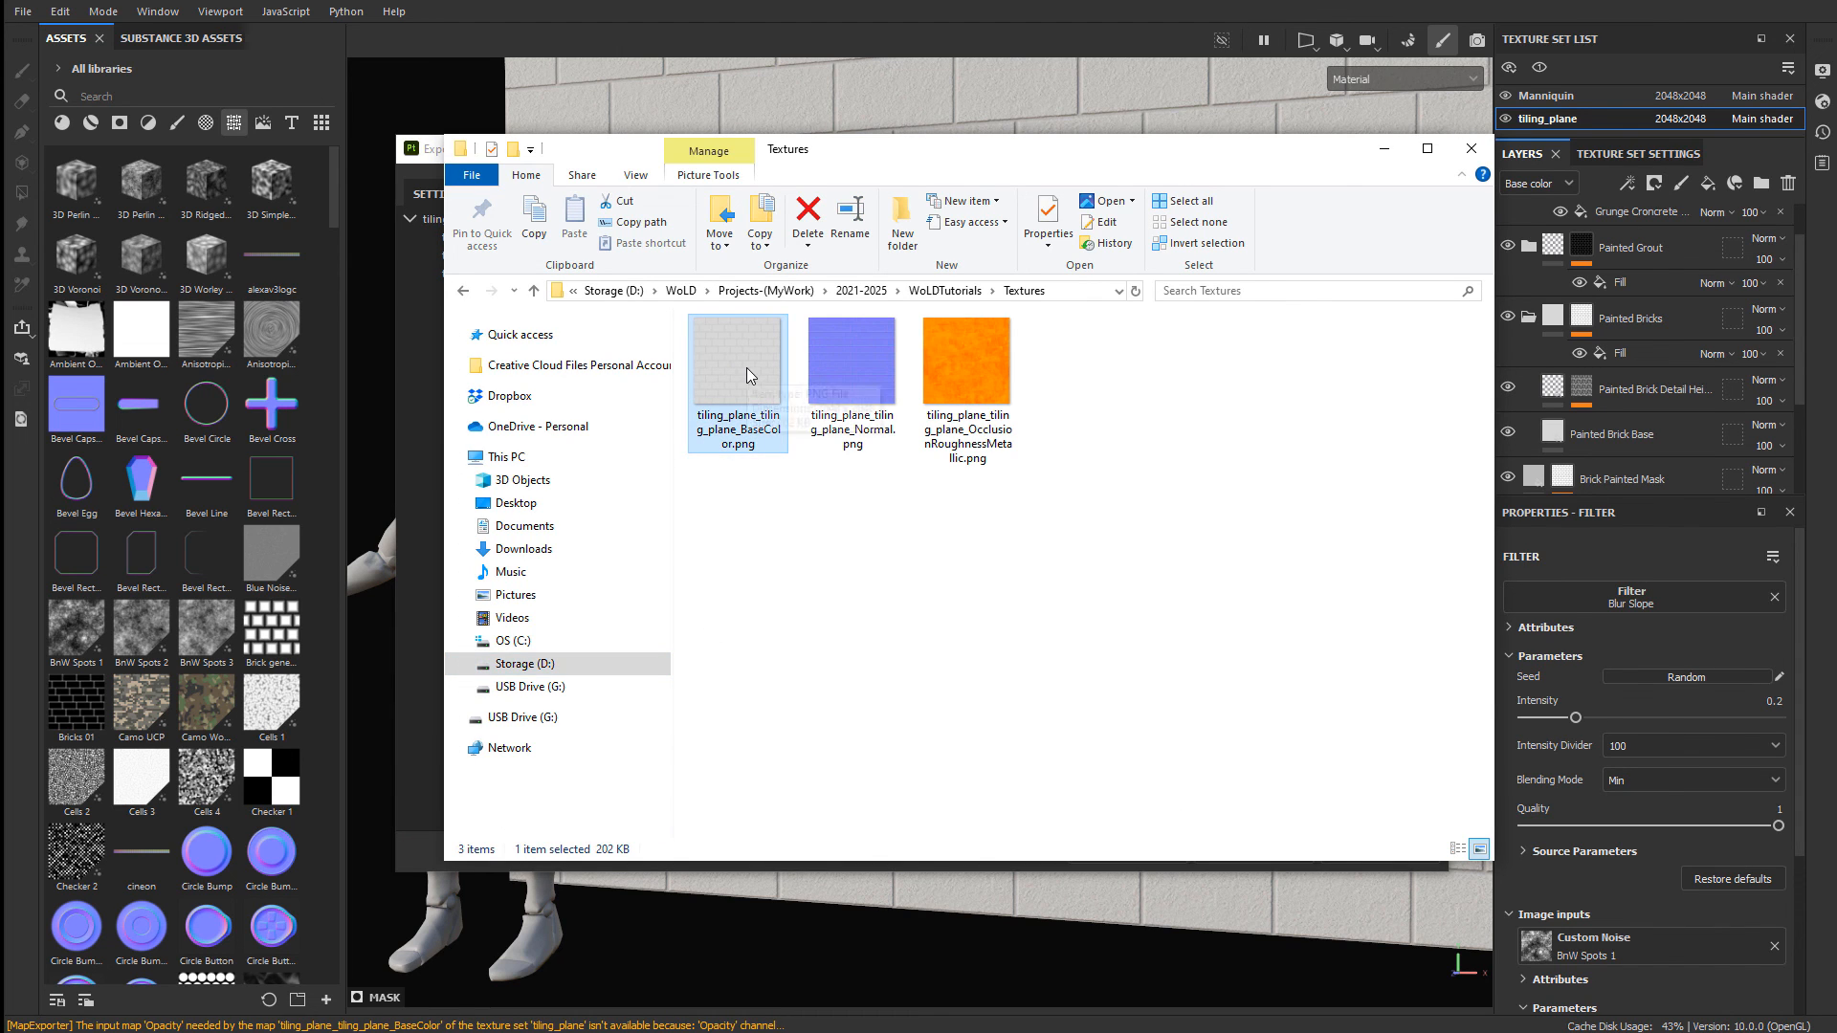
pyautogui.doubleClick(748, 369)
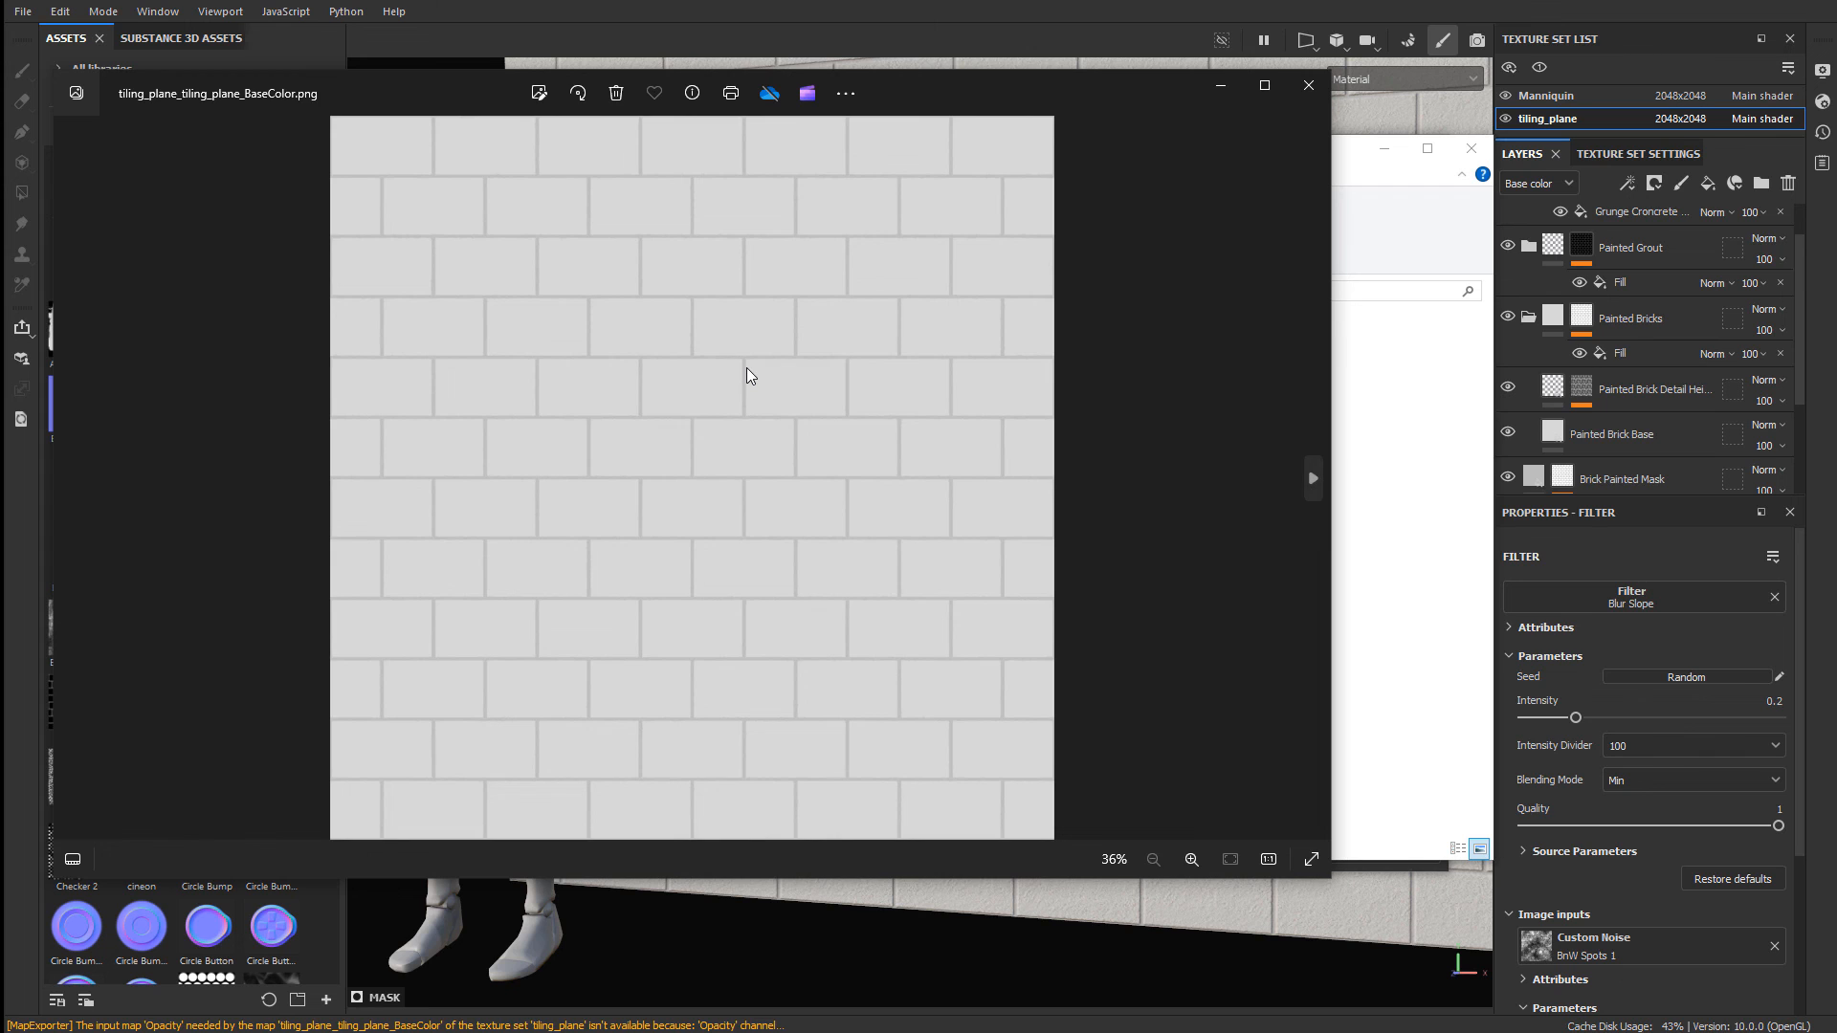
pyautogui.press('Right')
pyautogui.press('Right')
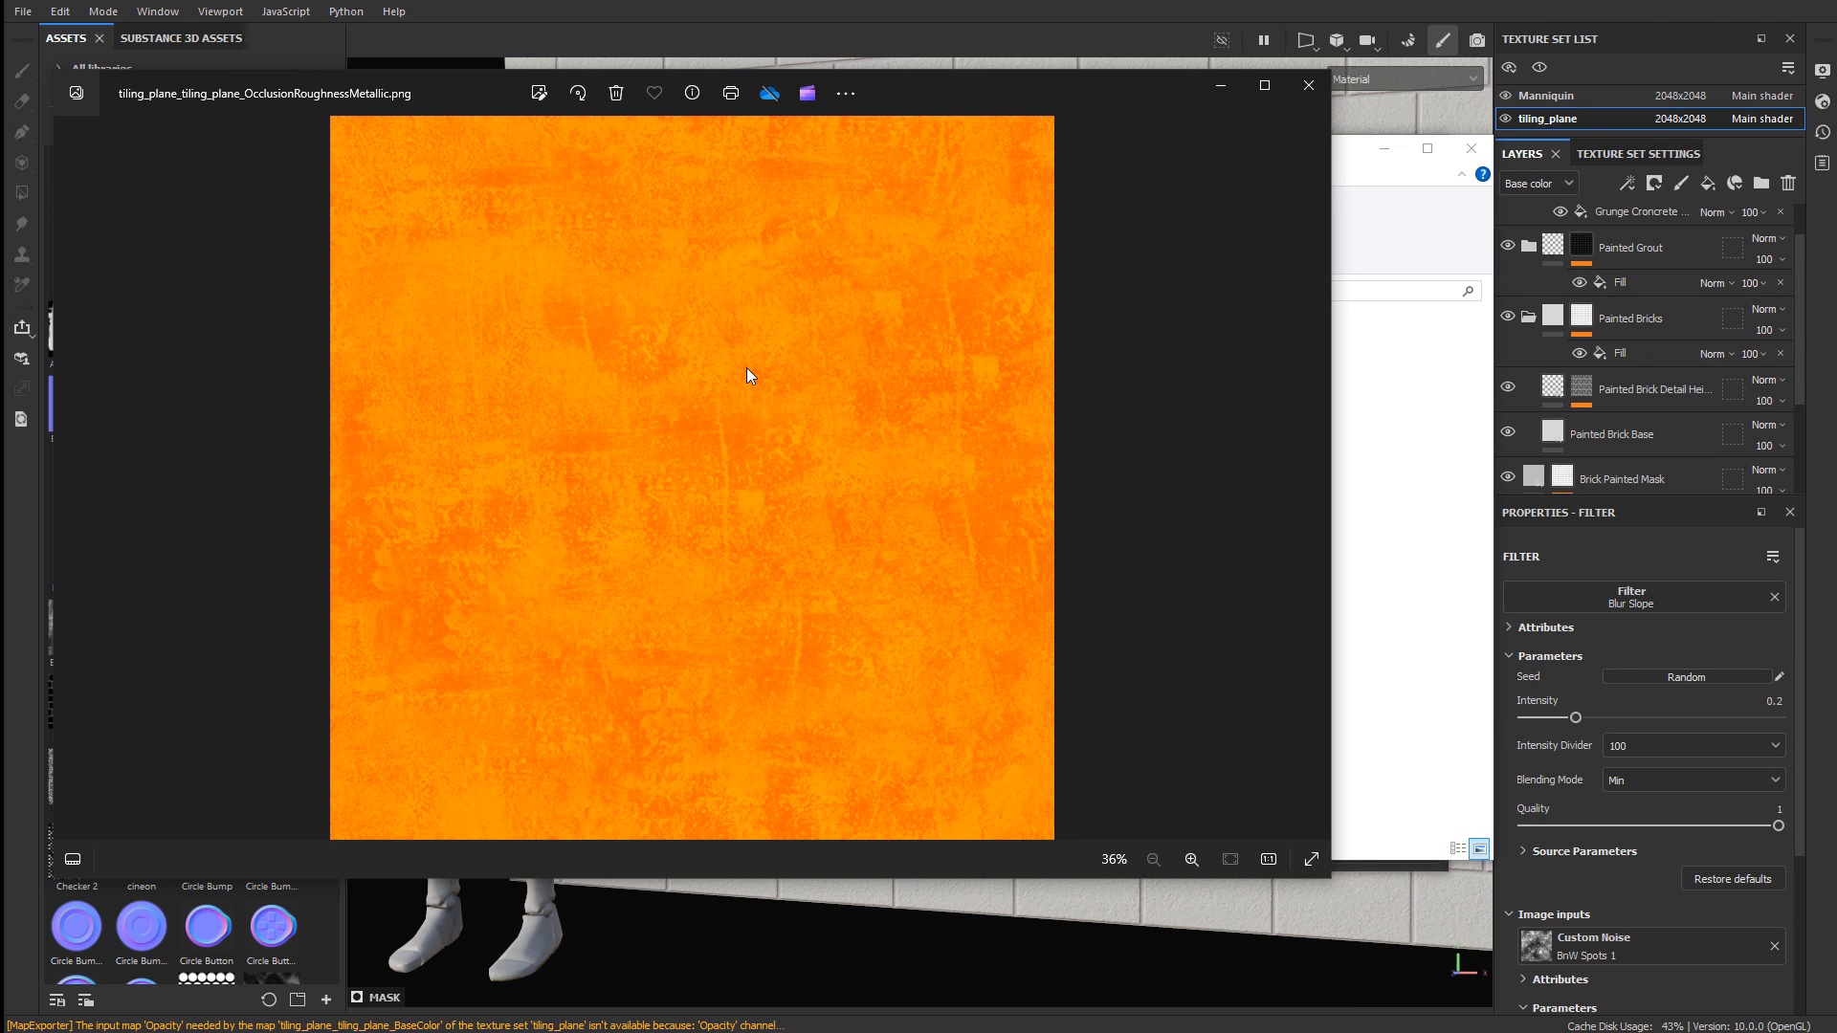
pyautogui.hotkey('alt', 'F4')
pyautogui.moveTo(1071, 520); pyautogui.dragTo(691, 315)
pyautogui.click(925, 626)
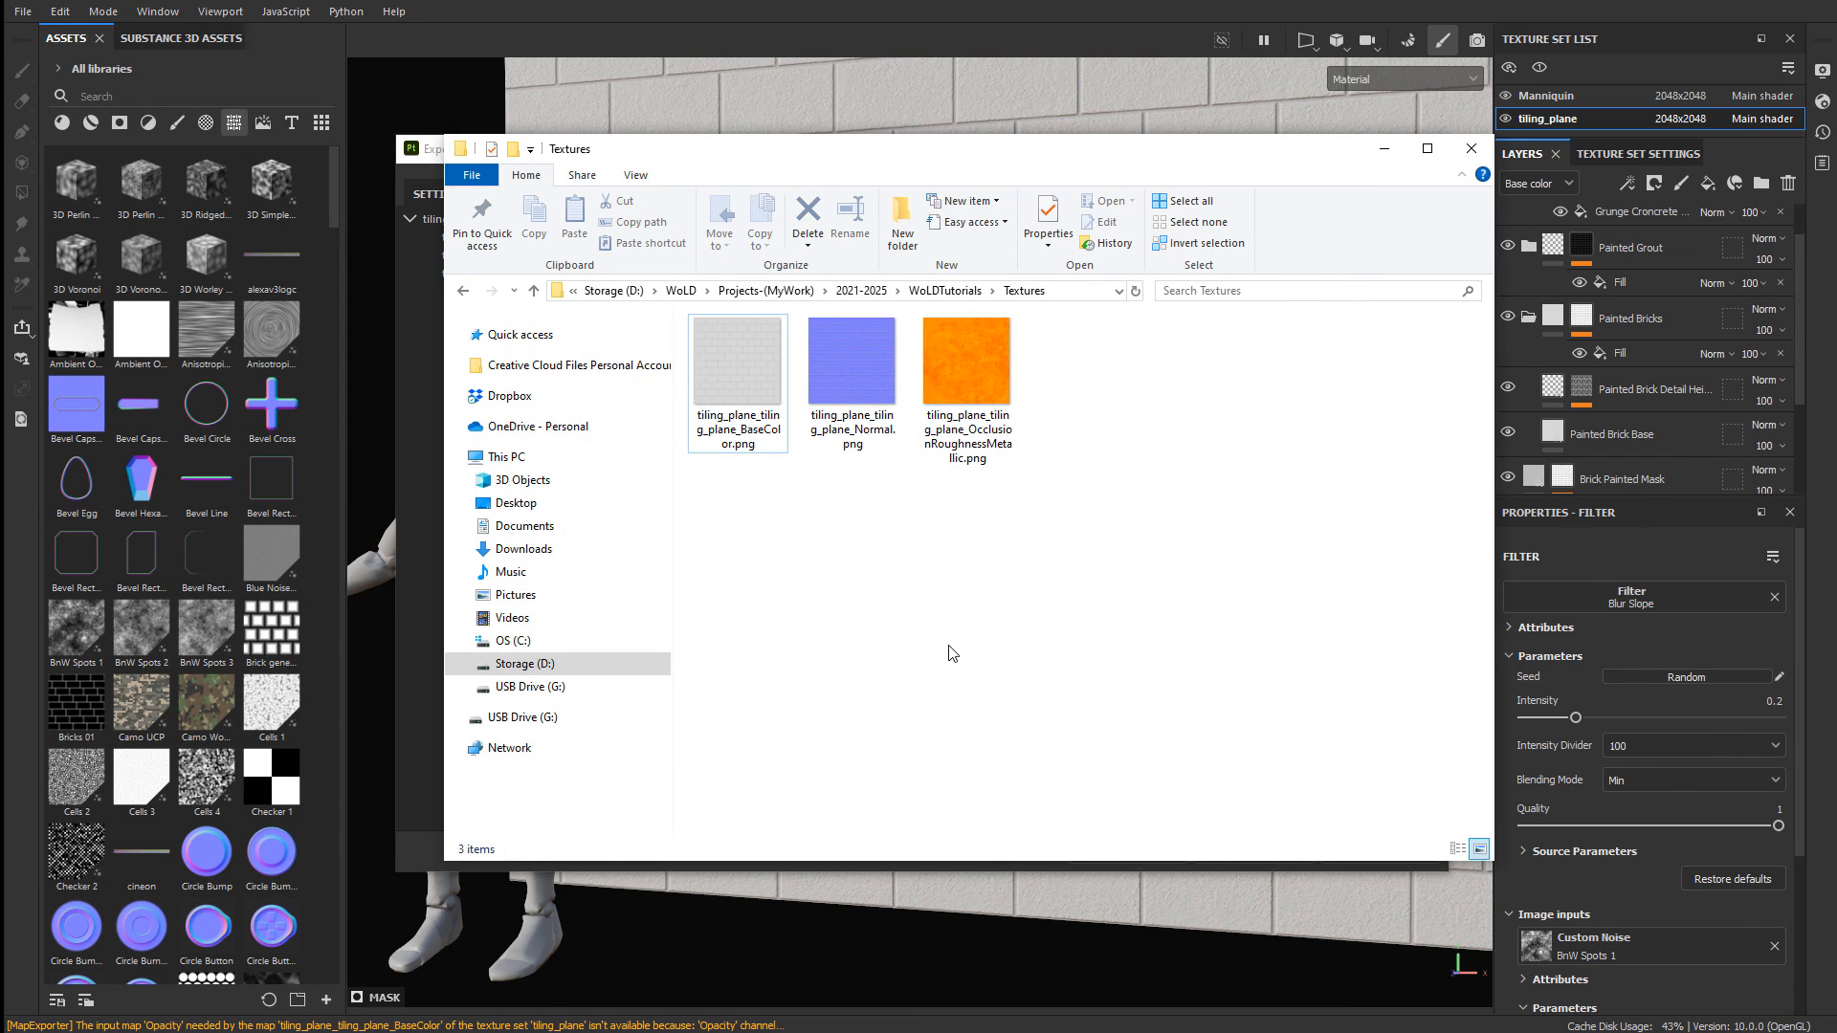